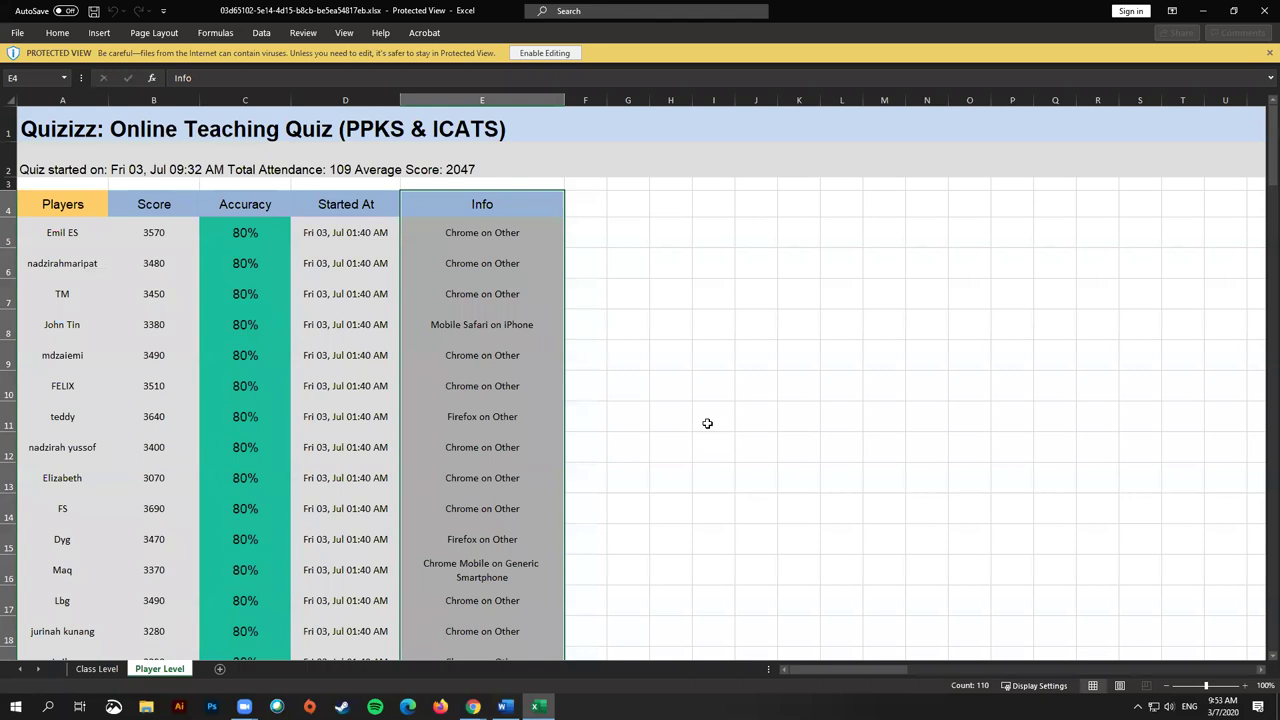
# Step: Deselect the Info column on the Player Level sheet and show Chrome's open window thumbnails
pyautogui.click(711, 420)
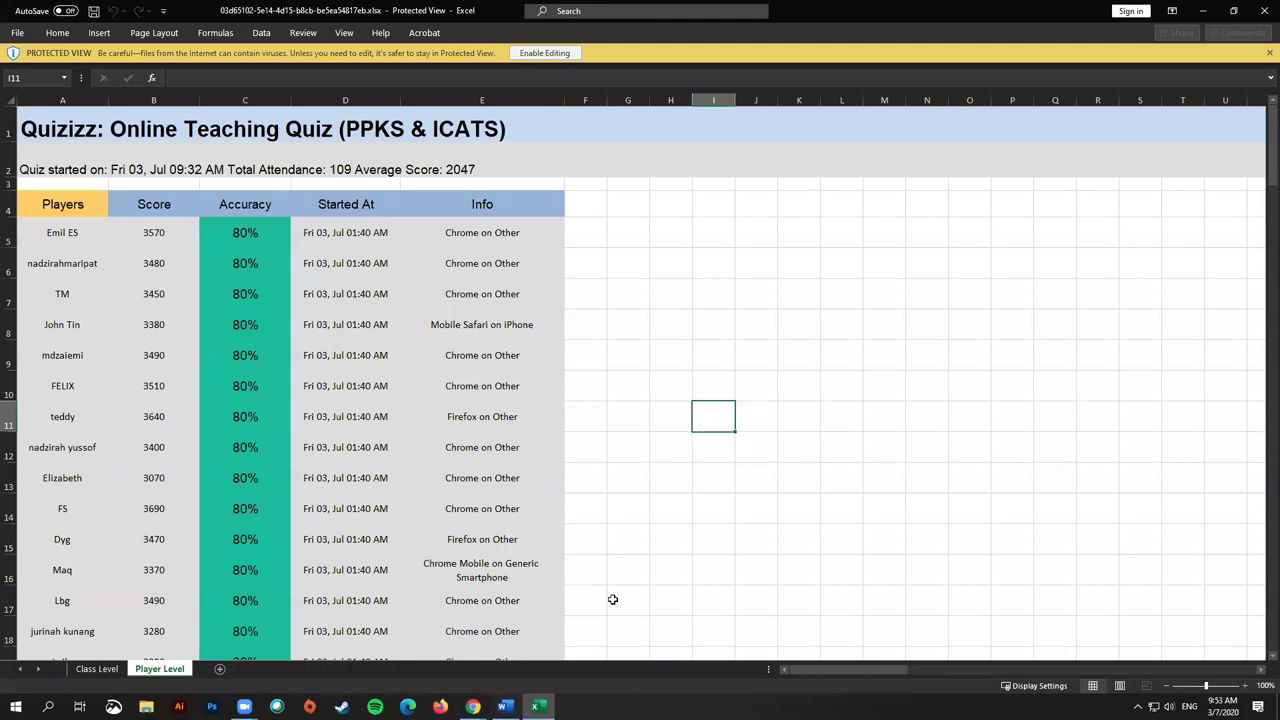
pyautogui.click(473, 706)
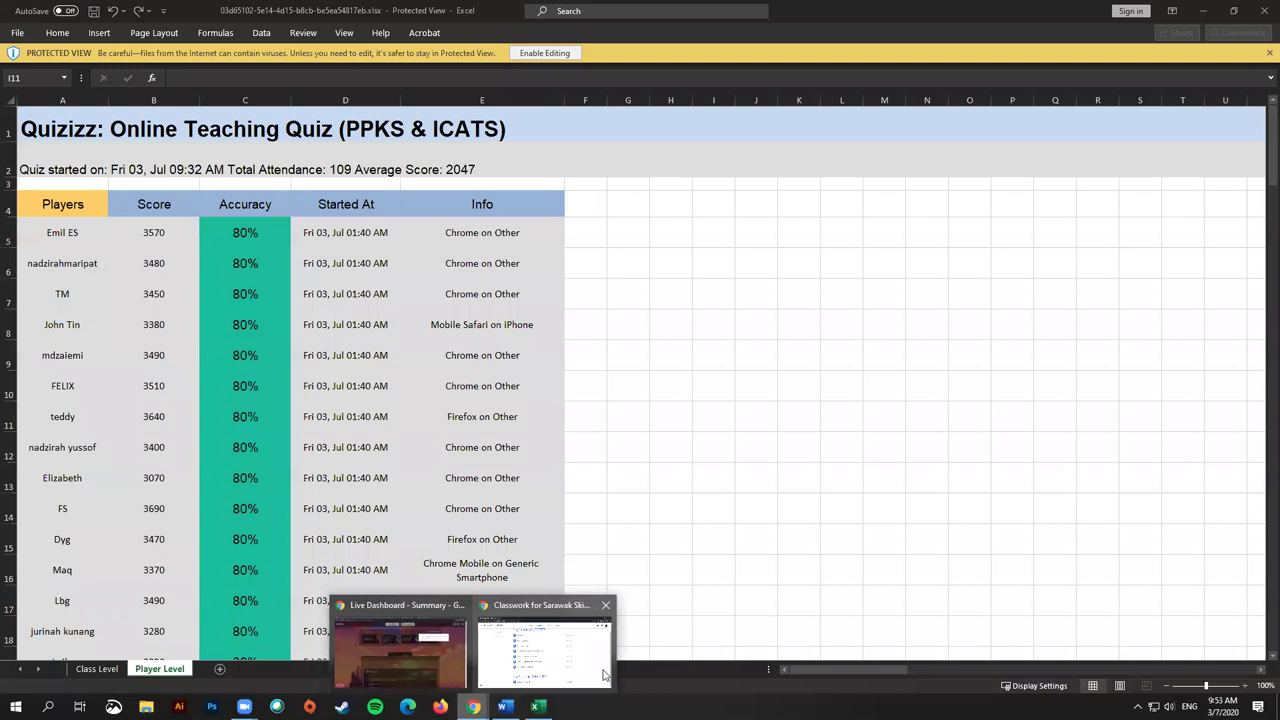
# Step: Switch to the Quizizz Live Dashboard, load the quizizz.com home page, and dismiss the invite-teachers popup
pyautogui.click(433, 648)
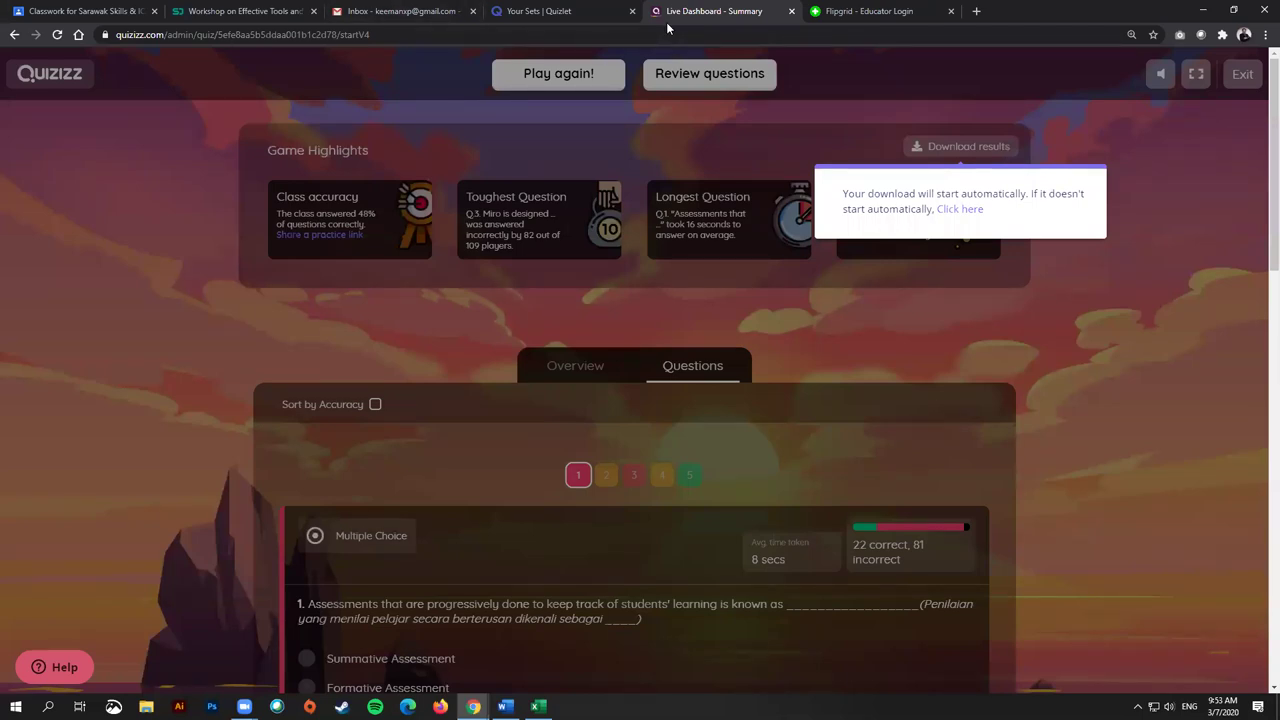
pyautogui.moveTo(167, 34); pyautogui.dragTo(390, 18)
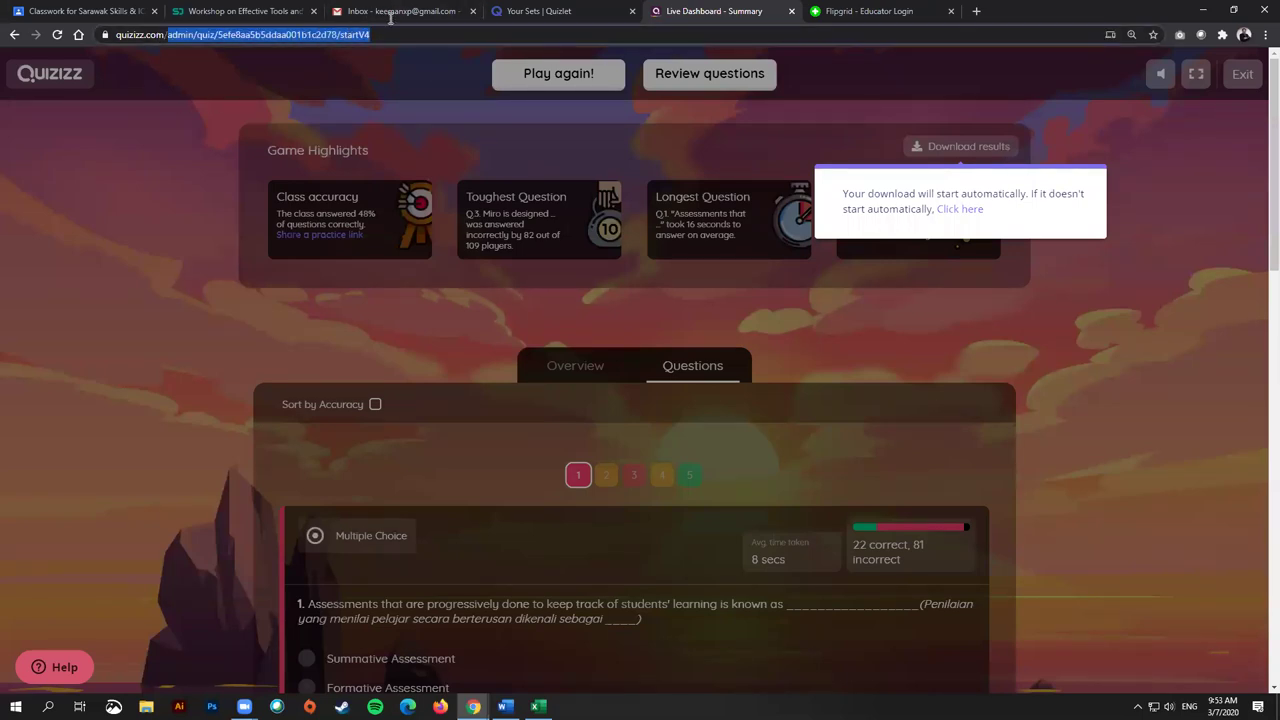
pyautogui.press('BackSpace')
pyautogui.press('Return')
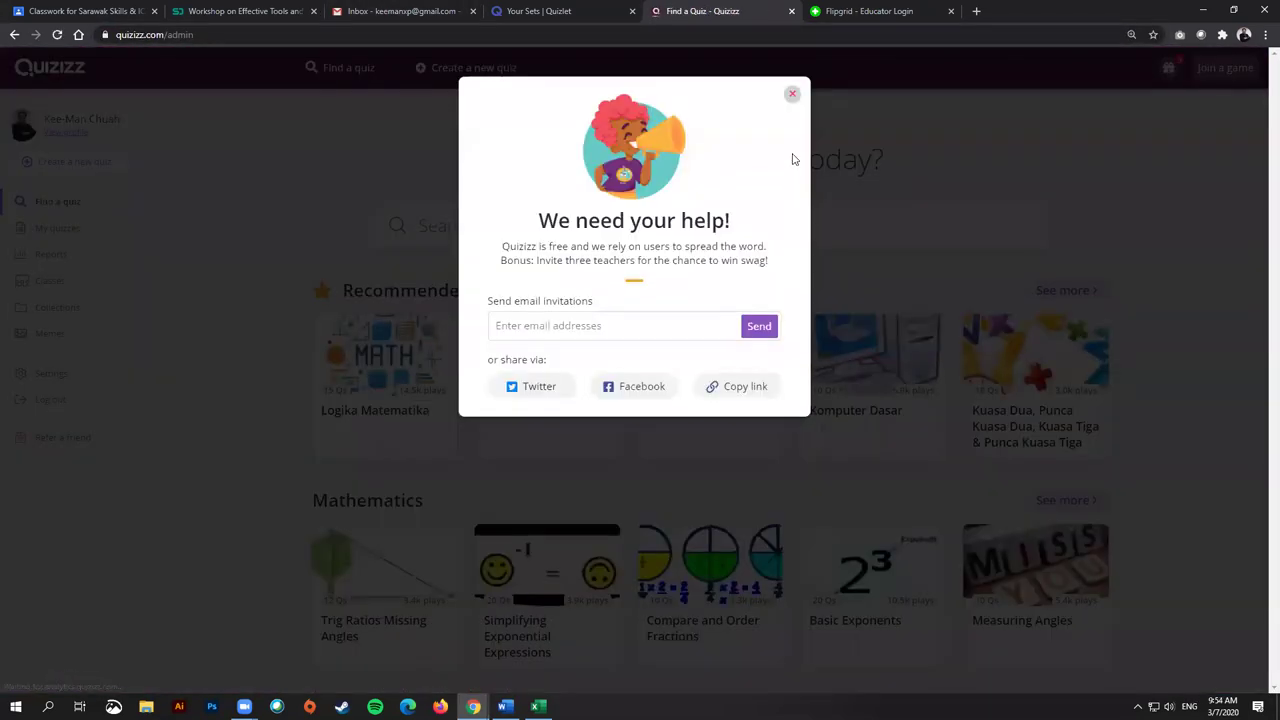
pyautogui.click(1158, 128)
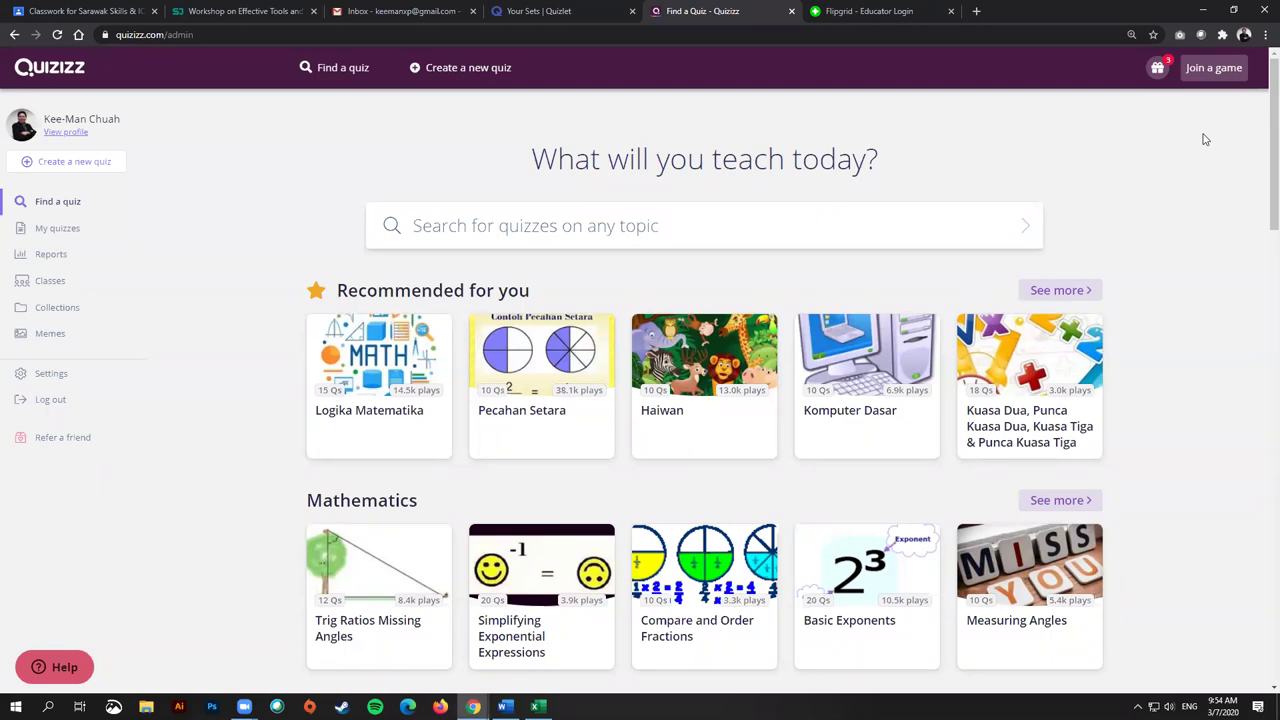
pyautogui.scroll(-3, 700, 330)
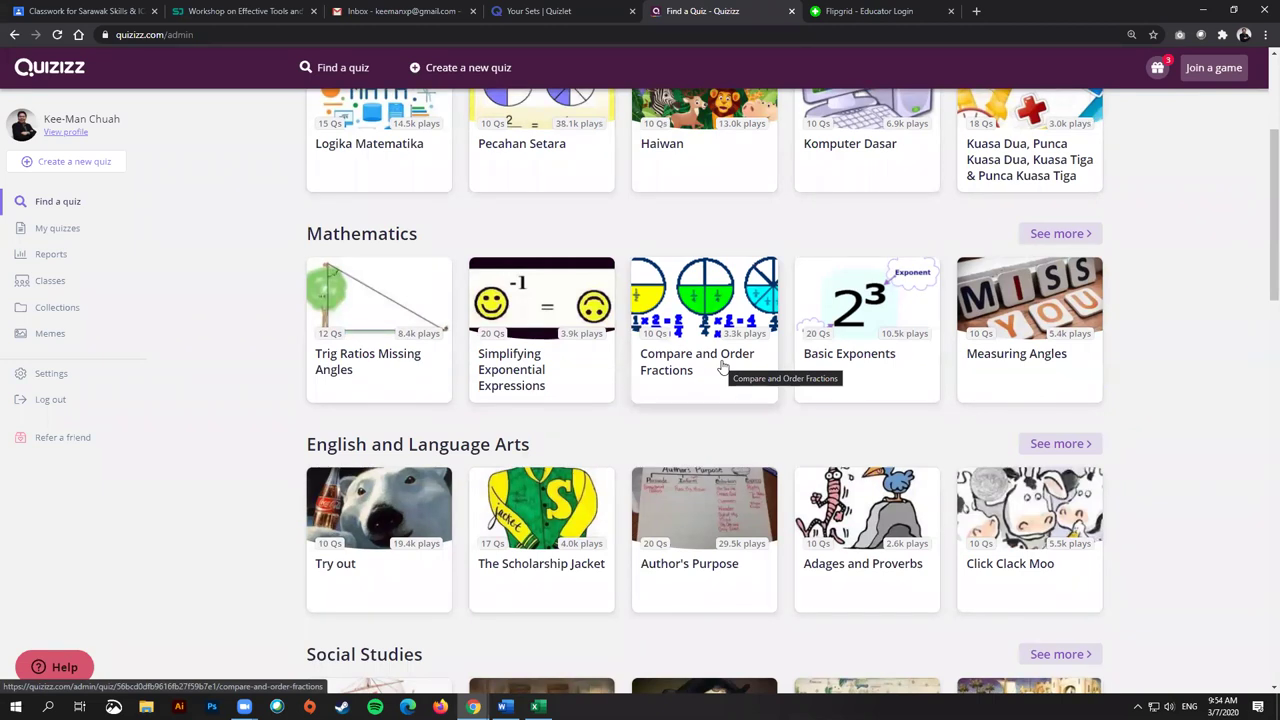
pyautogui.scroll(3, 723, 368)
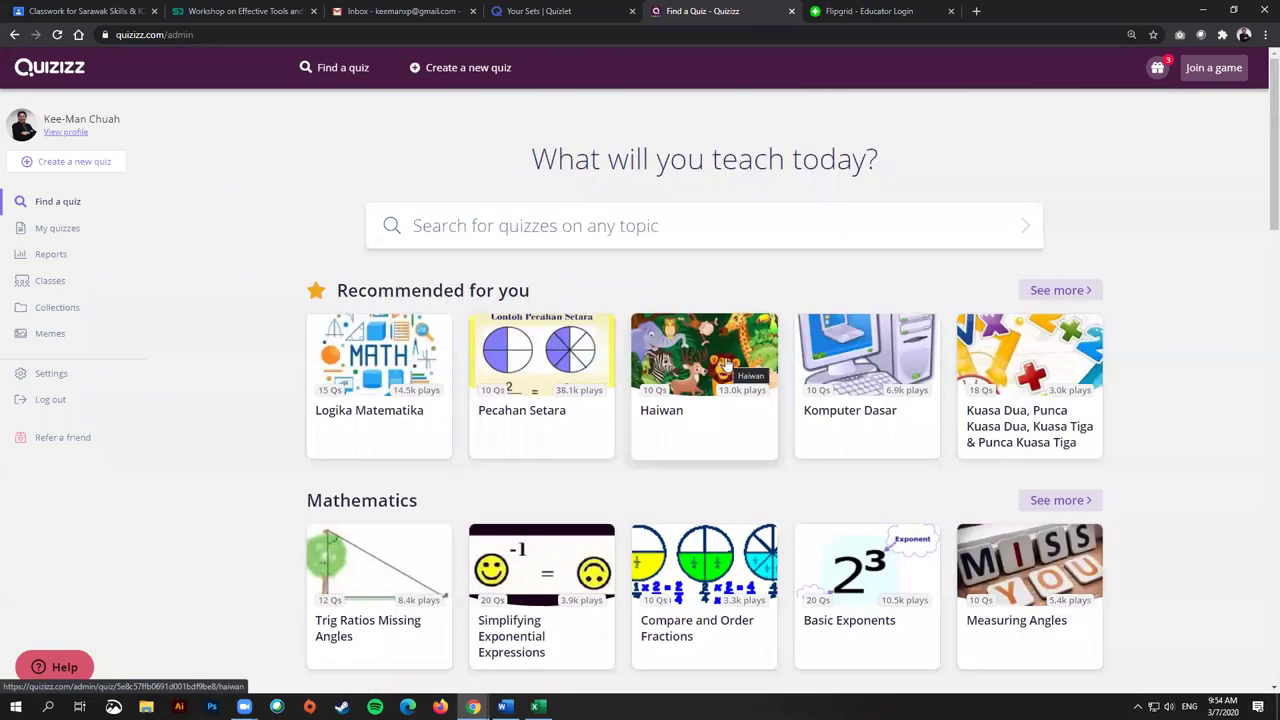
pyautogui.click(512, 228)
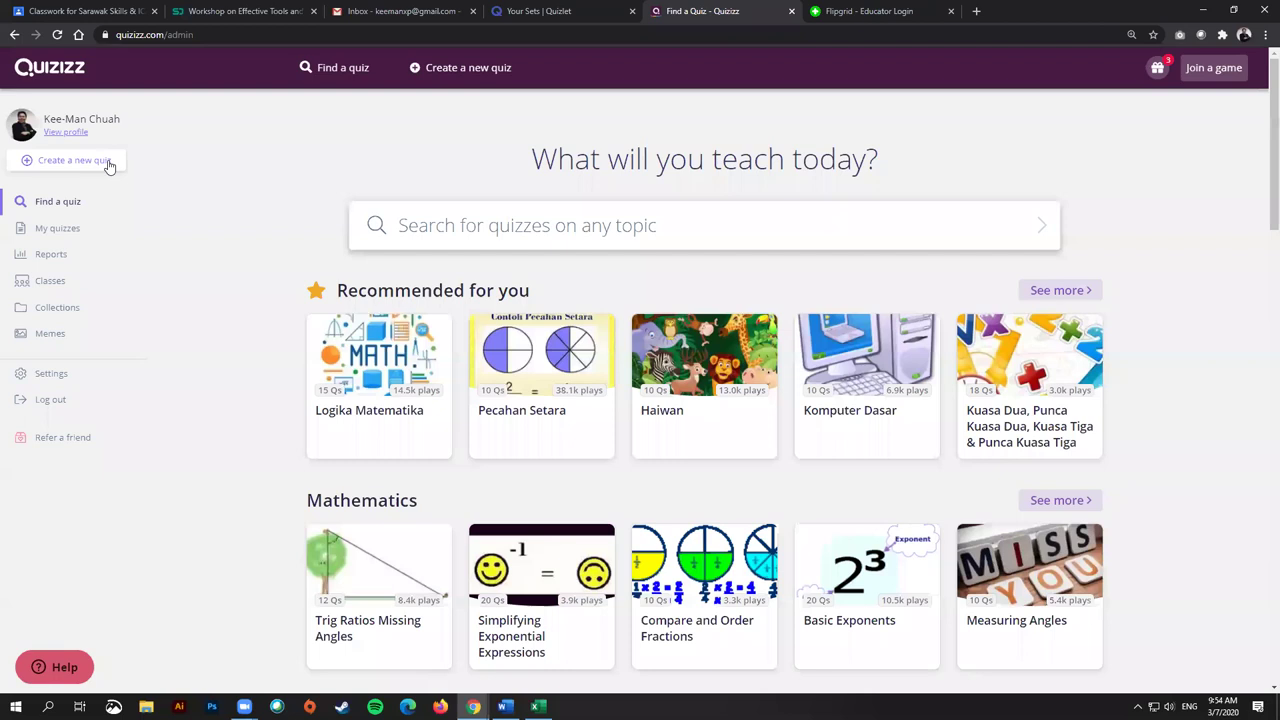
# Step: Open My Classes and start the Update Google Classes import
pyautogui.click(53, 288)
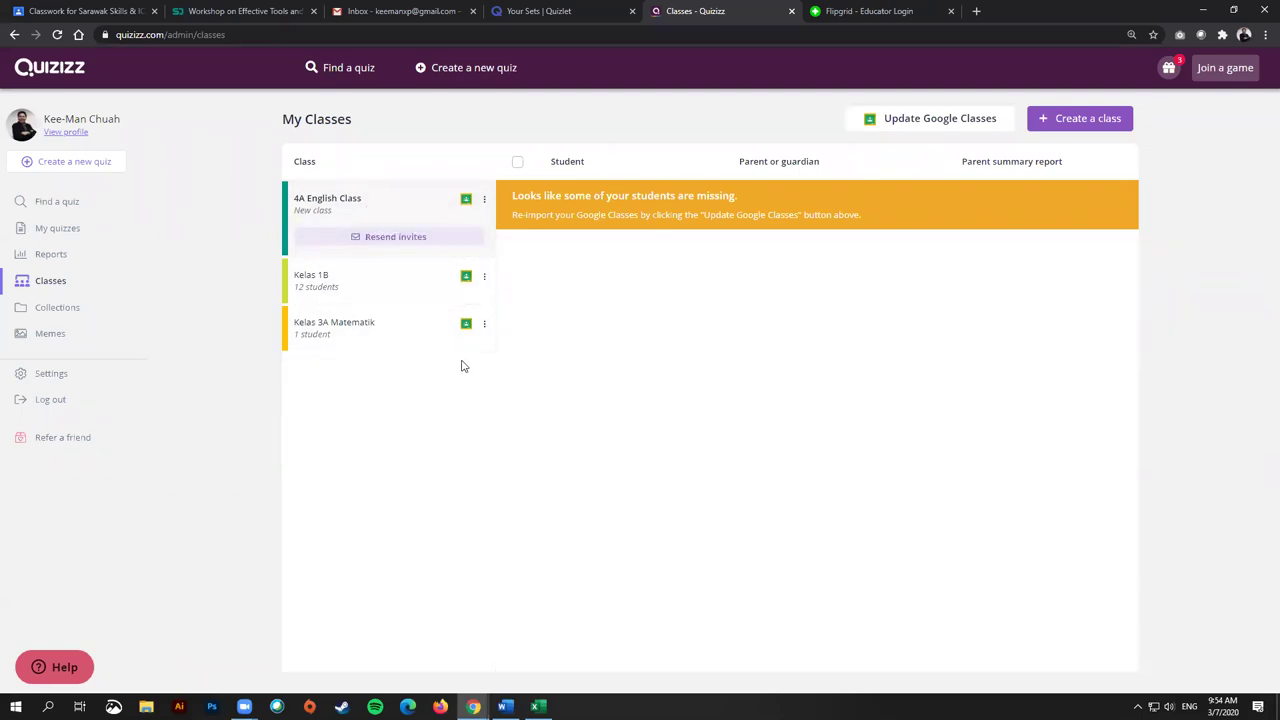
pyautogui.click(975, 123)
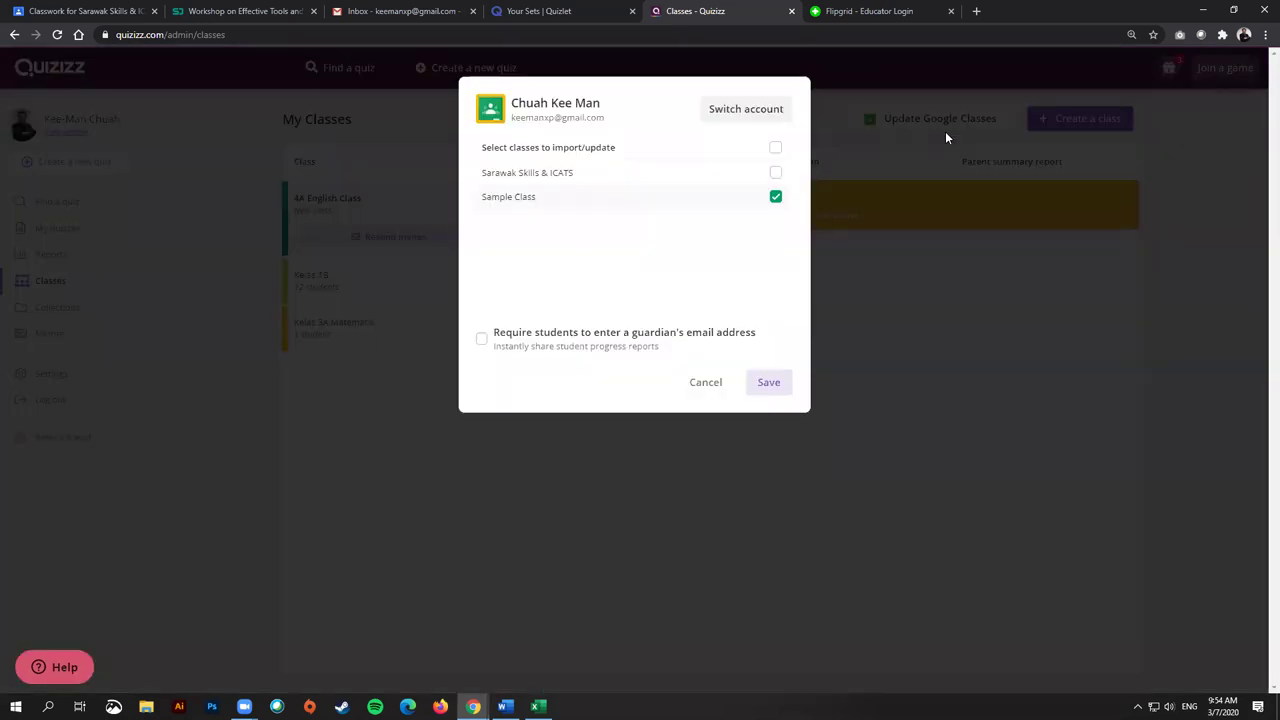
# Step: Tick Sarawak Skills & ICATS, untick Sample Class, and save the Google Classroom import
pyautogui.moveTo(715, 149); pyautogui.dragTo(611, 371)
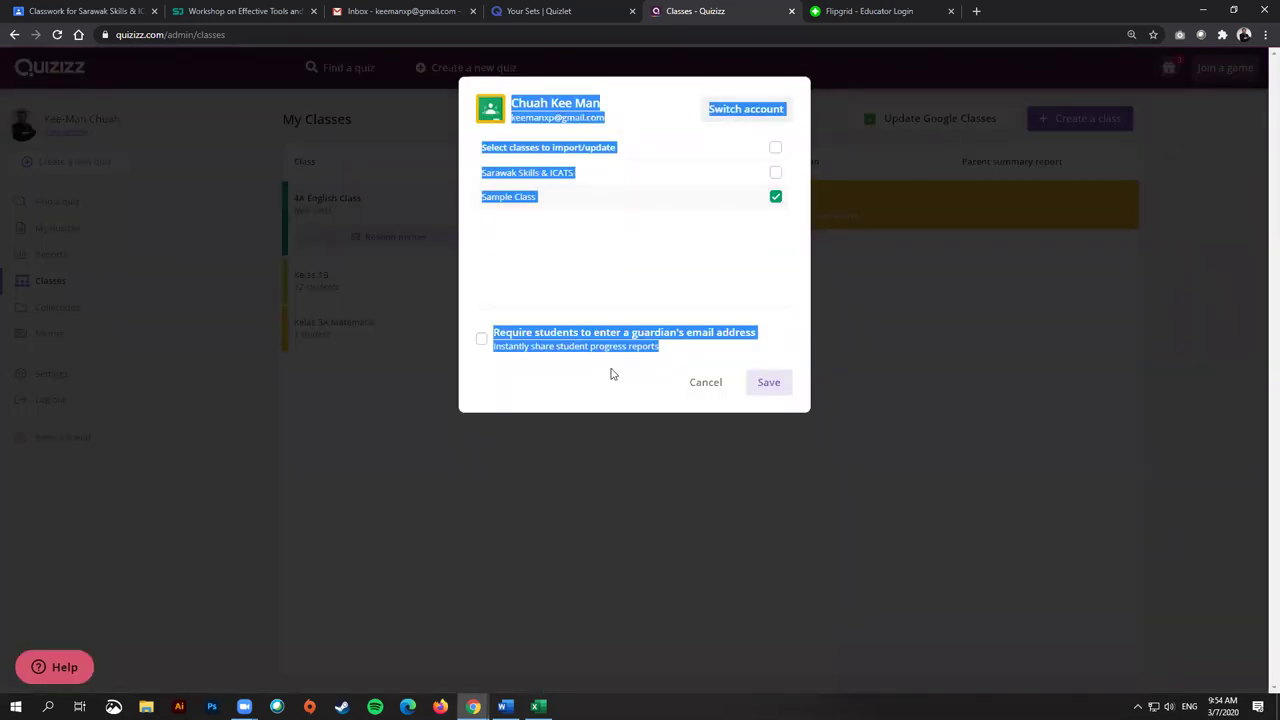
pyautogui.click(563, 194)
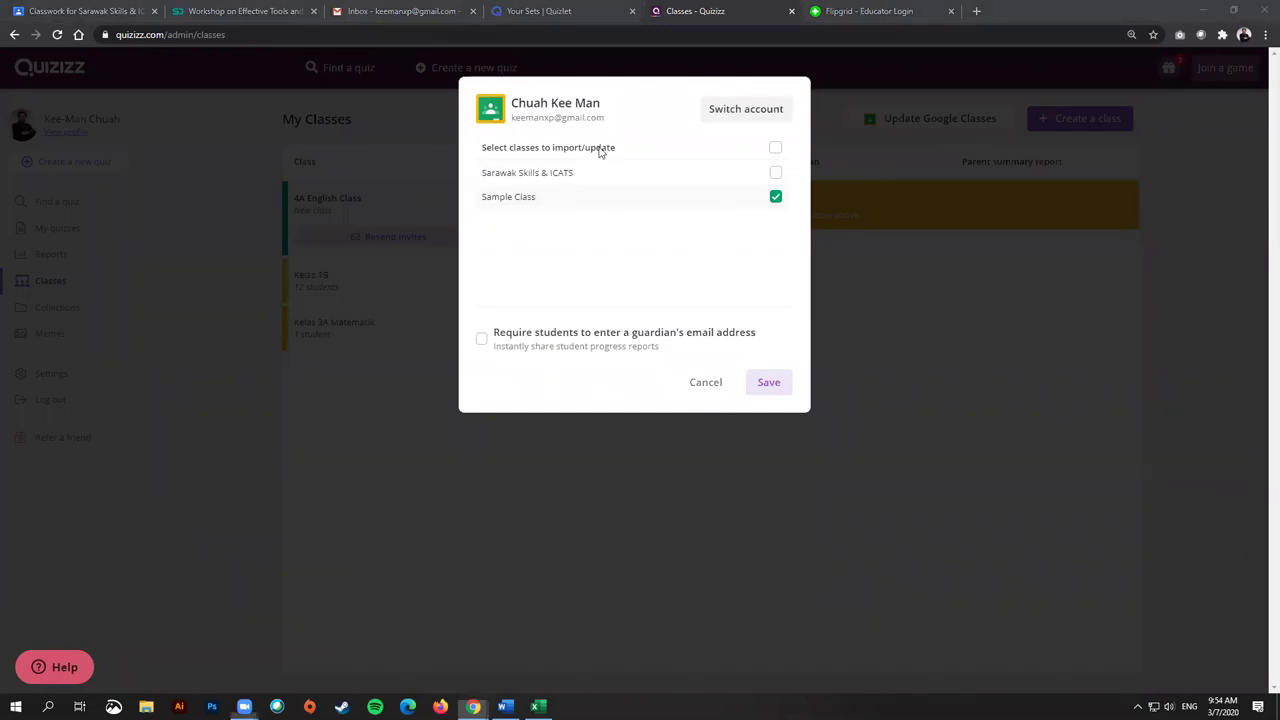
pyautogui.click(776, 174)
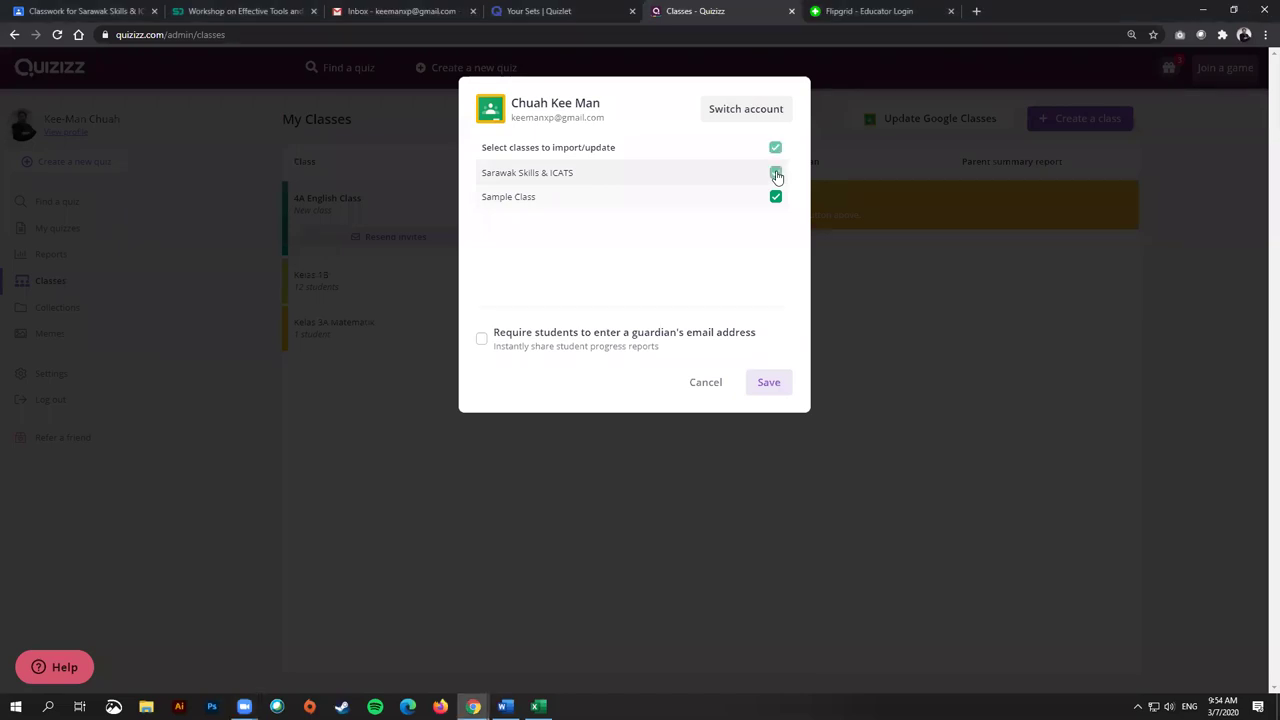
pyautogui.click(777, 198)
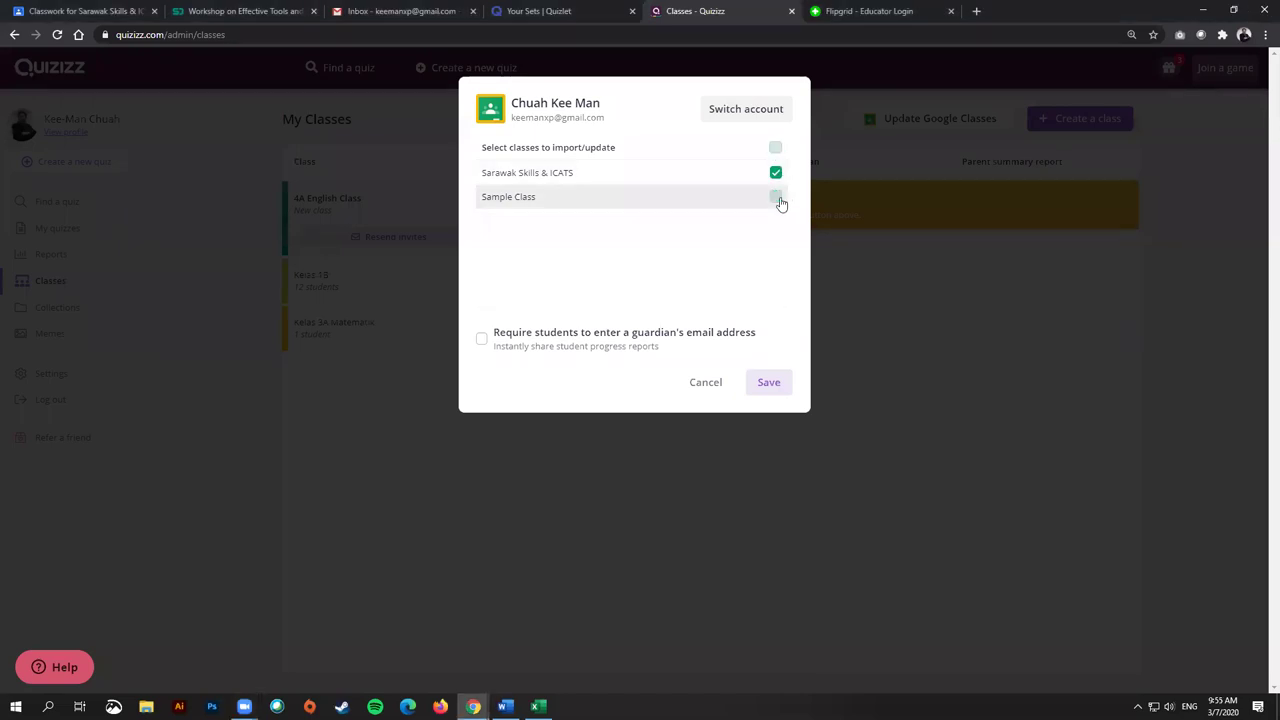
pyautogui.click(775, 386)
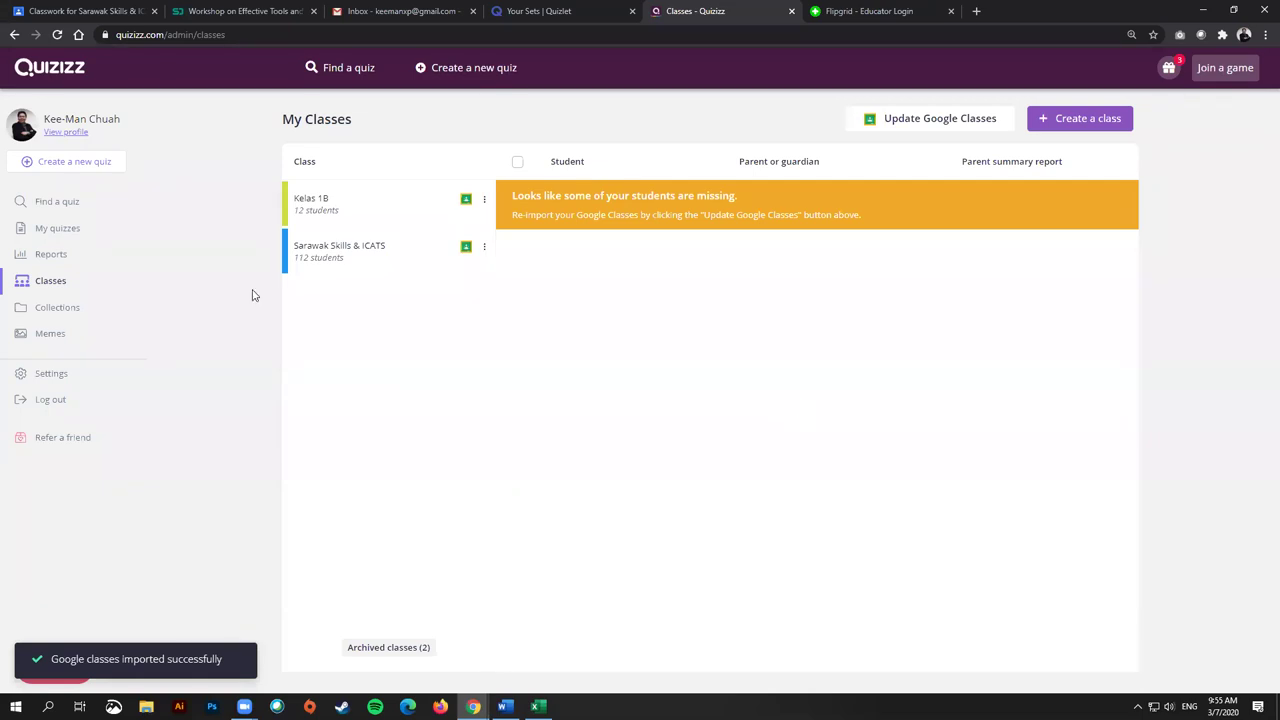
# Step: Open the Sarawak Skills & ICATS class and look over its 112 students
pyautogui.click(316, 260)
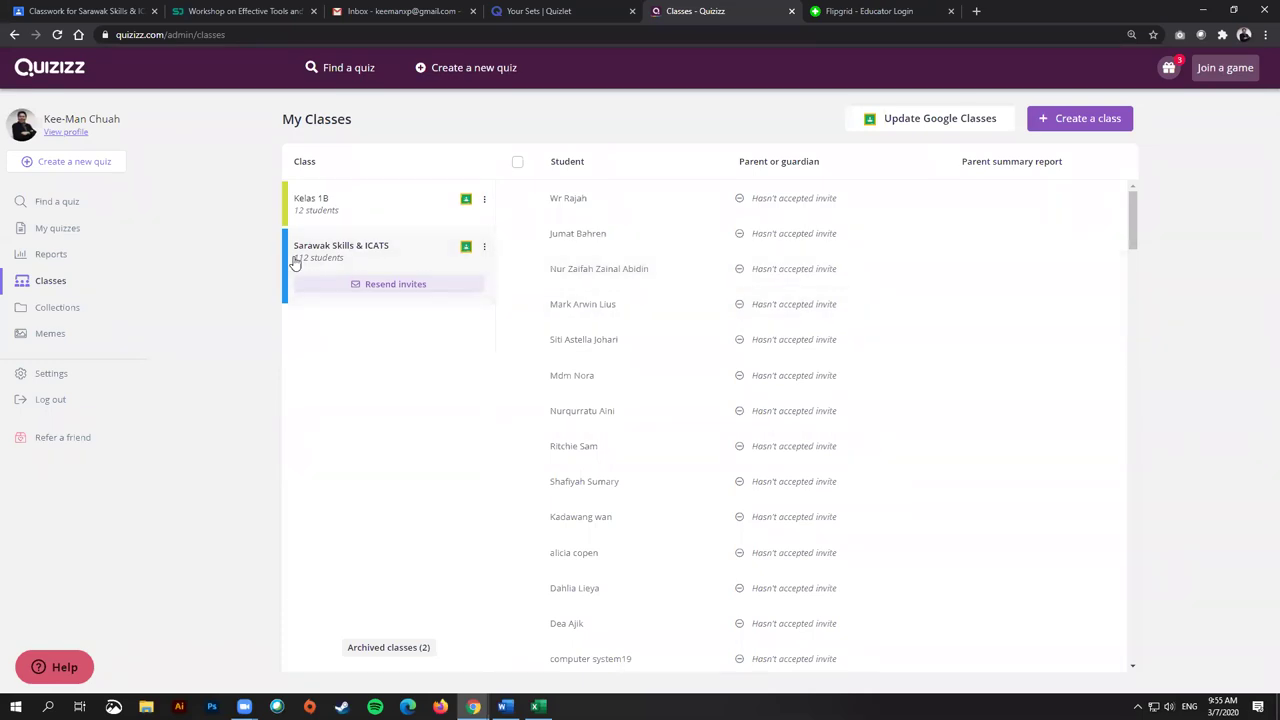
pyautogui.scroll(-1, 686, 511)
pyautogui.scroll(1, 685, 510)
pyautogui.scroll(-2, 640, 434)
pyautogui.scroll(2, 645, 435)
# Step: From My quizzes, open Online Teaching Quiz (PPKS & ICATS) and choose Assign HW
pyautogui.click(66, 230)
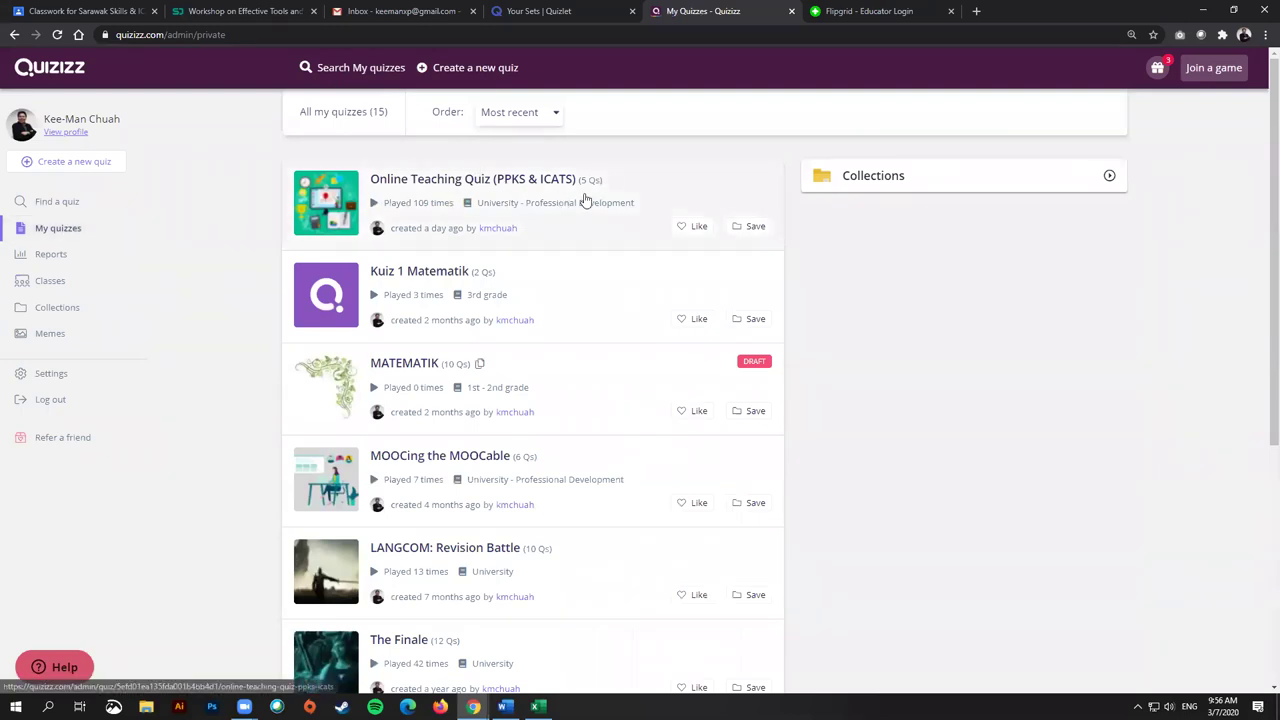
pyautogui.click(586, 200)
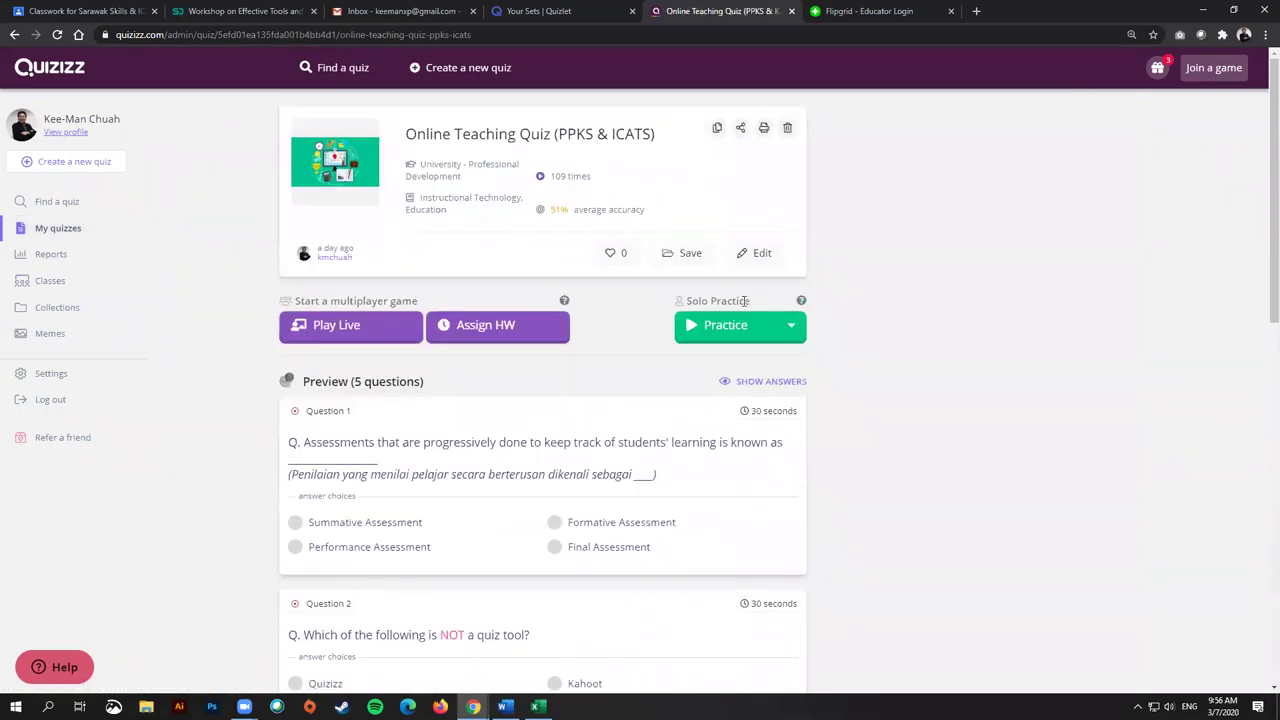
pyautogui.click(504, 326)
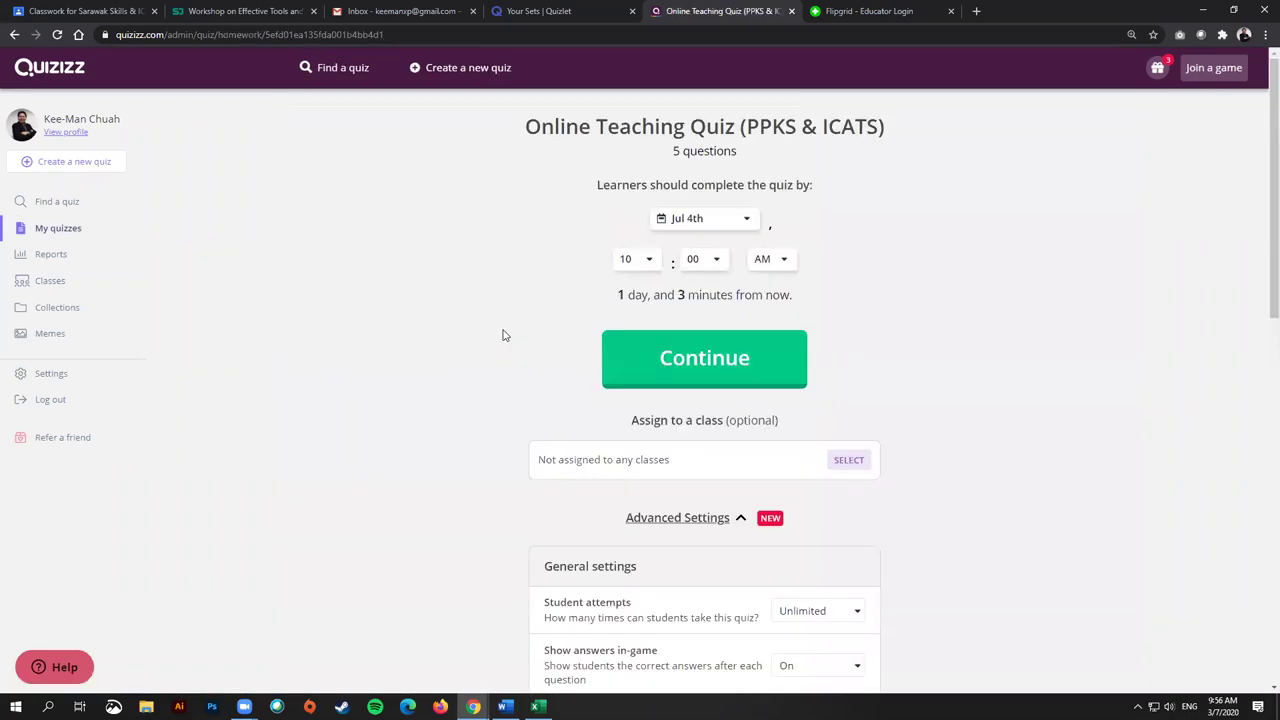
# Step: Choose Kelas 1B as the class for the Online Teaching Quiz homework
pyautogui.scroll(-1, 770, 455)
pyautogui.click(849, 394)
pyautogui.moveTo(655, 100); pyautogui.dragTo(915, 250)
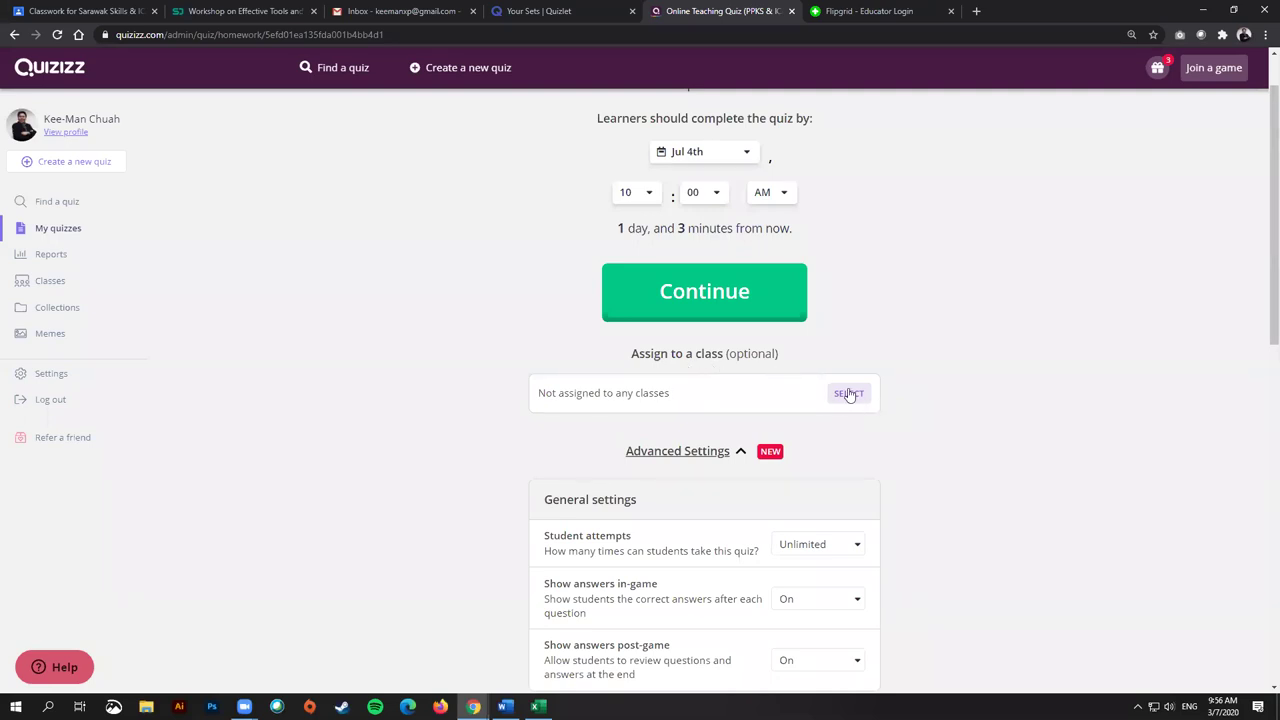
pyautogui.click(849, 394)
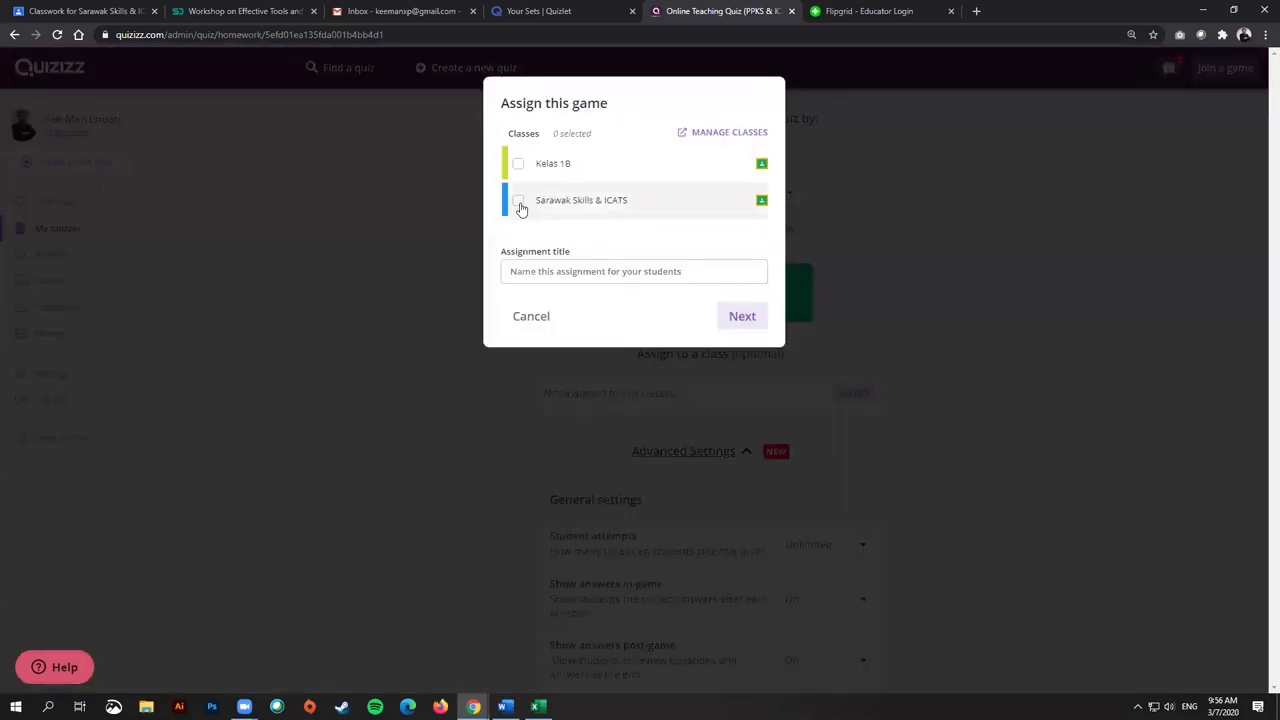
pyautogui.click(519, 169)
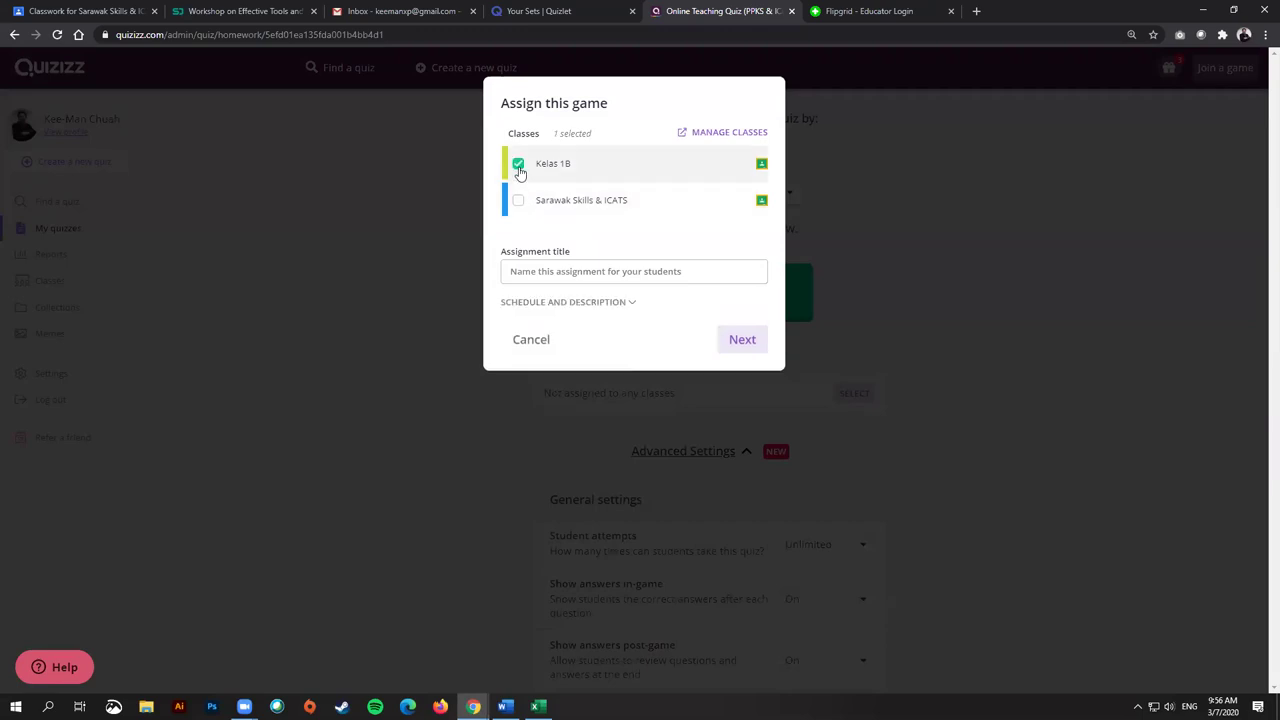
pyautogui.click(742, 344)
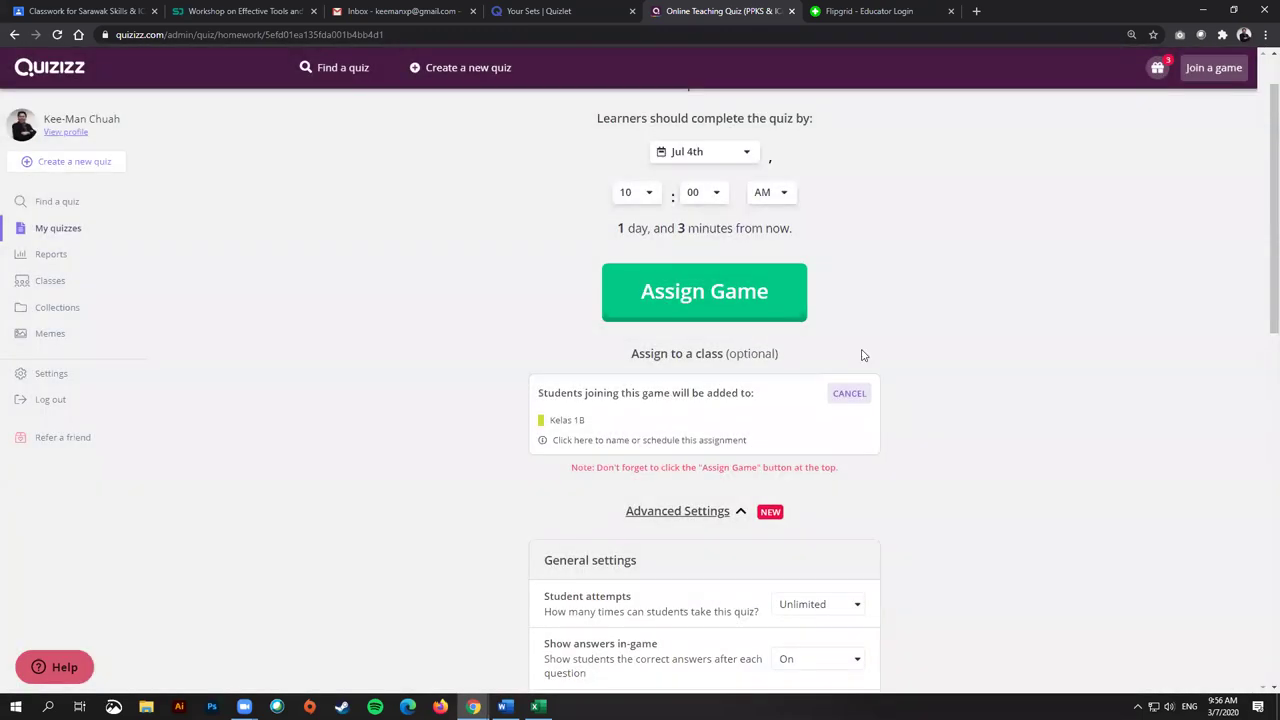
pyautogui.scroll(1, 958, 369)
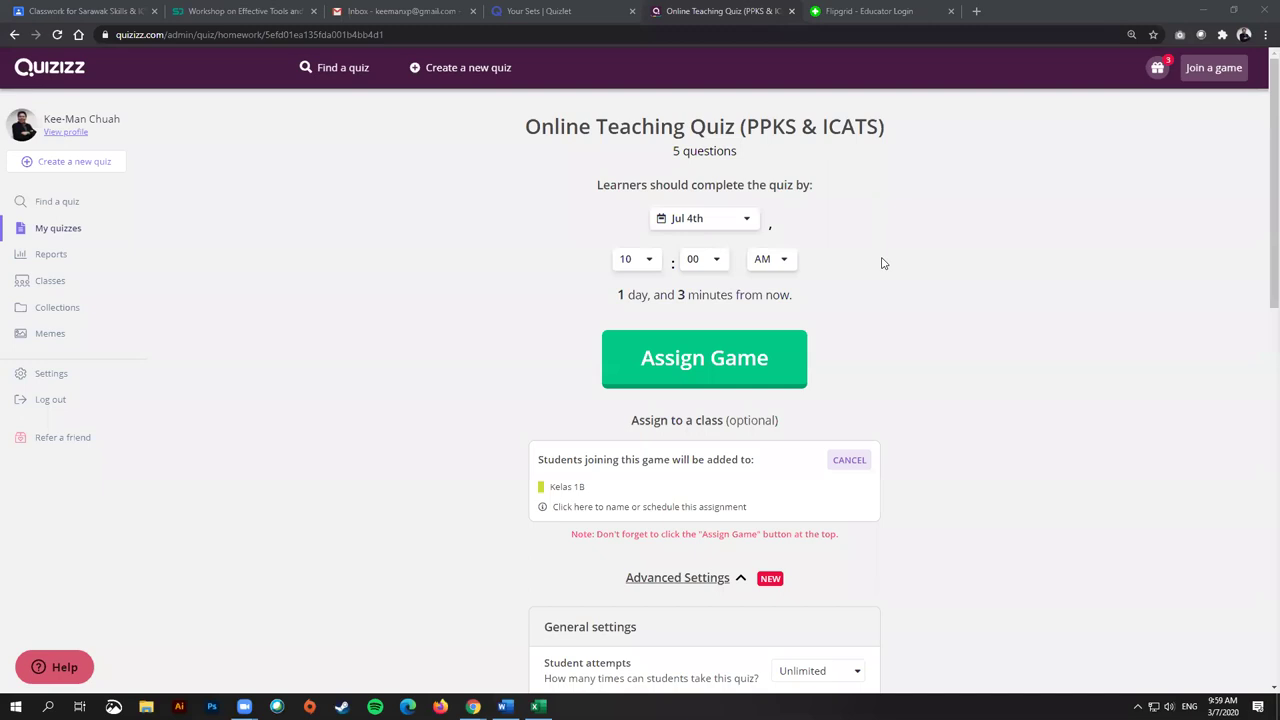
pyautogui.scroll(-2, 931, 389)
pyautogui.scroll(2, 940, 382)
pyautogui.scroll(-8, 940, 382)
pyautogui.scroll(2, 914, 403)
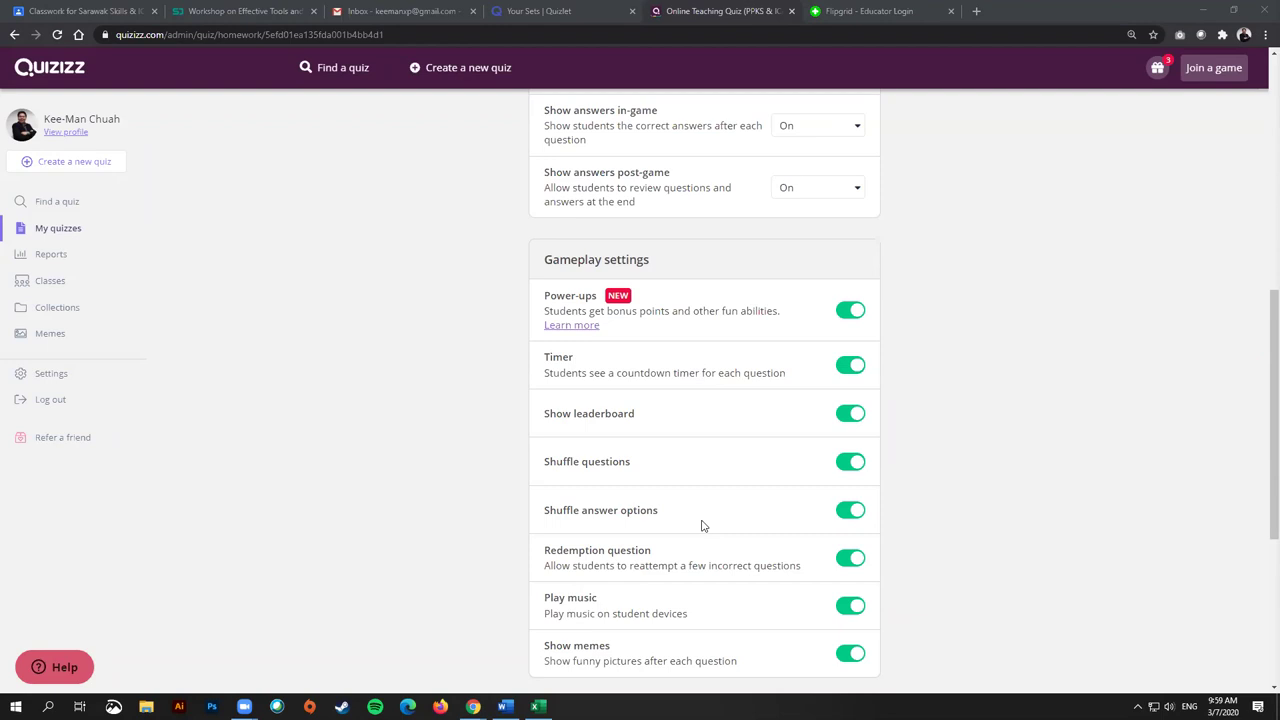
# Step: Switch off Show memes and Play music in the homework's Advanced Settings
pyautogui.scroll(-1, 710, 523)
pyautogui.scroll(2, 740, 518)
pyautogui.scroll(-4, 800, 520)
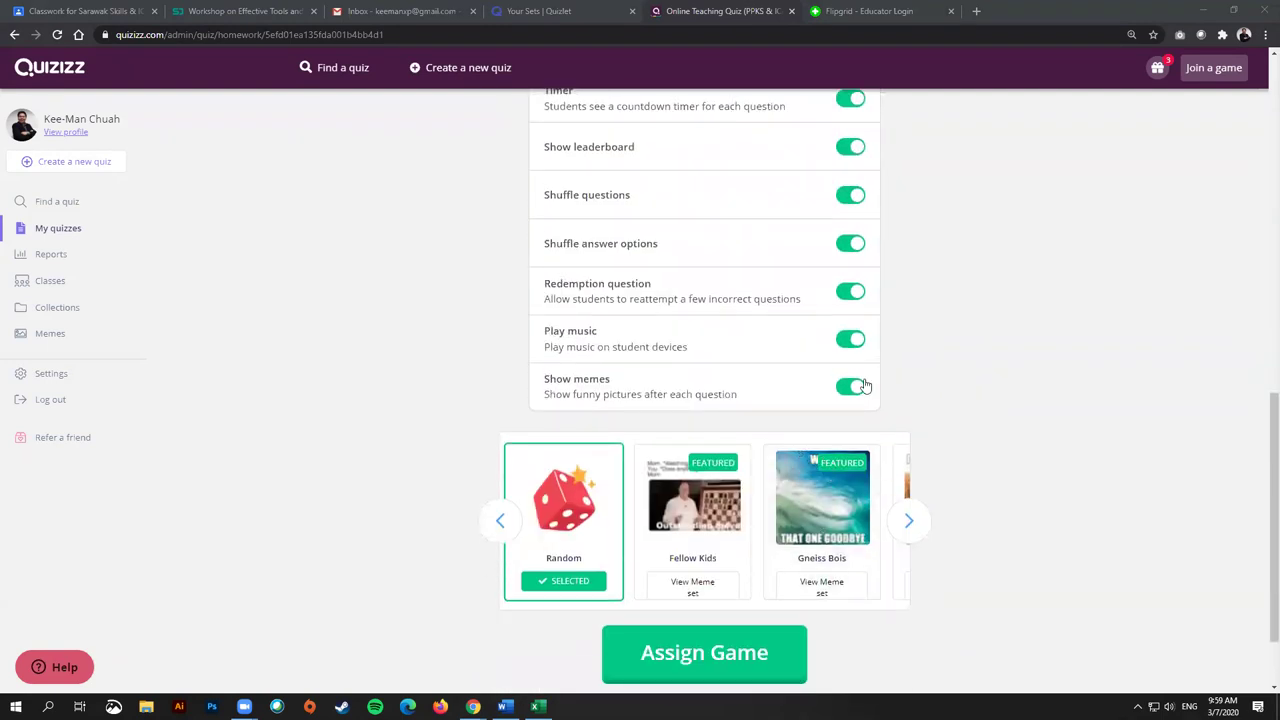
pyautogui.click(851, 387)
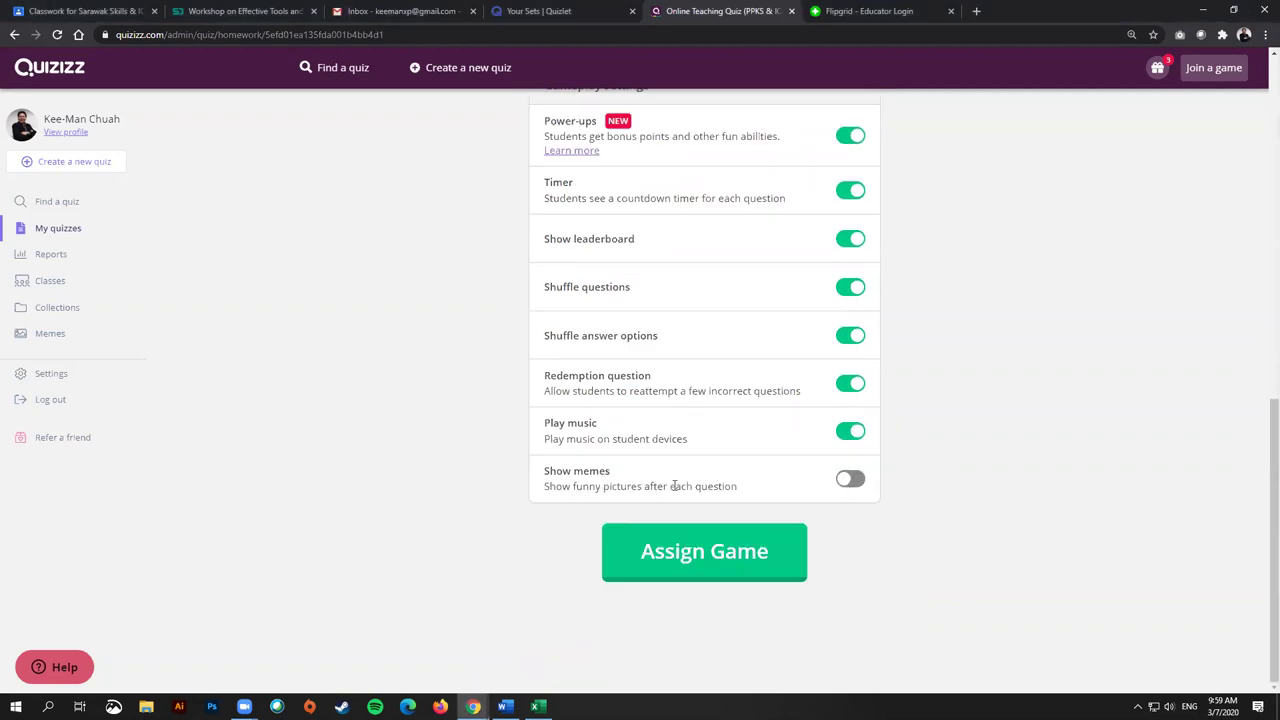
pyautogui.click(866, 433)
pyautogui.scroll(8, 881, 417)
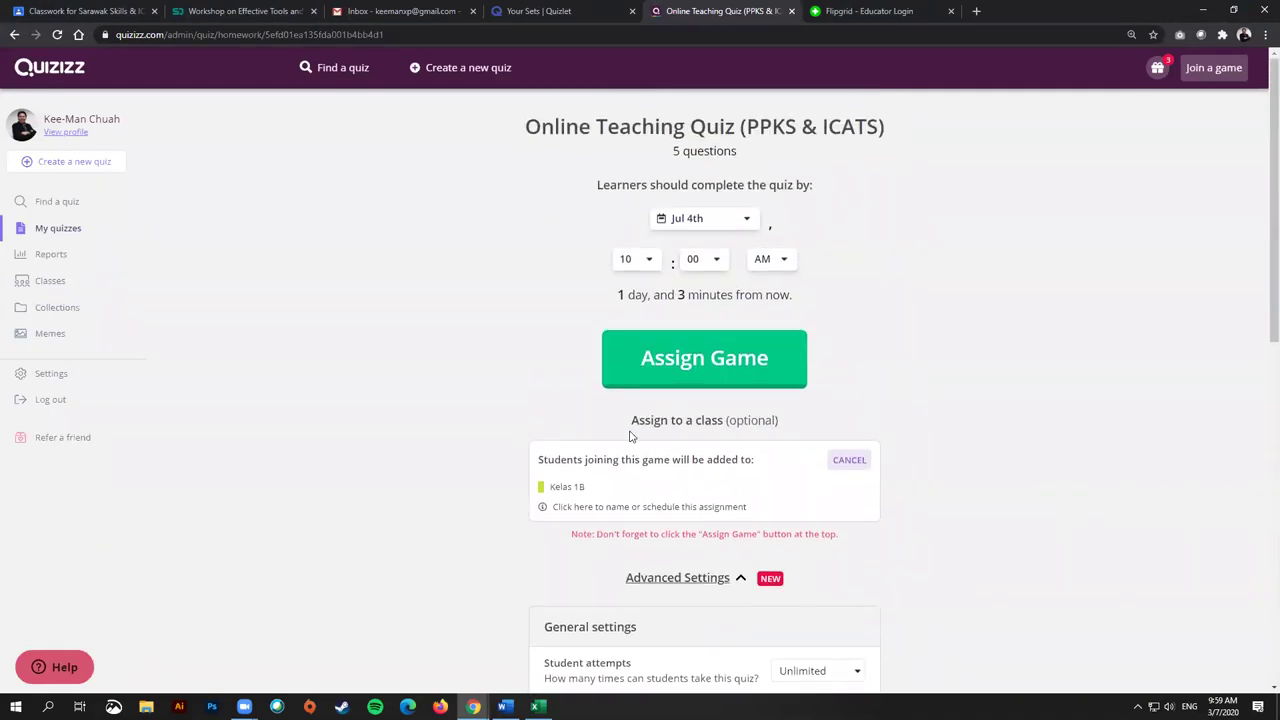
# Step: Create a new quiz named 'Kuiz 1' with the Computers subject
pyautogui.click(82, 166)
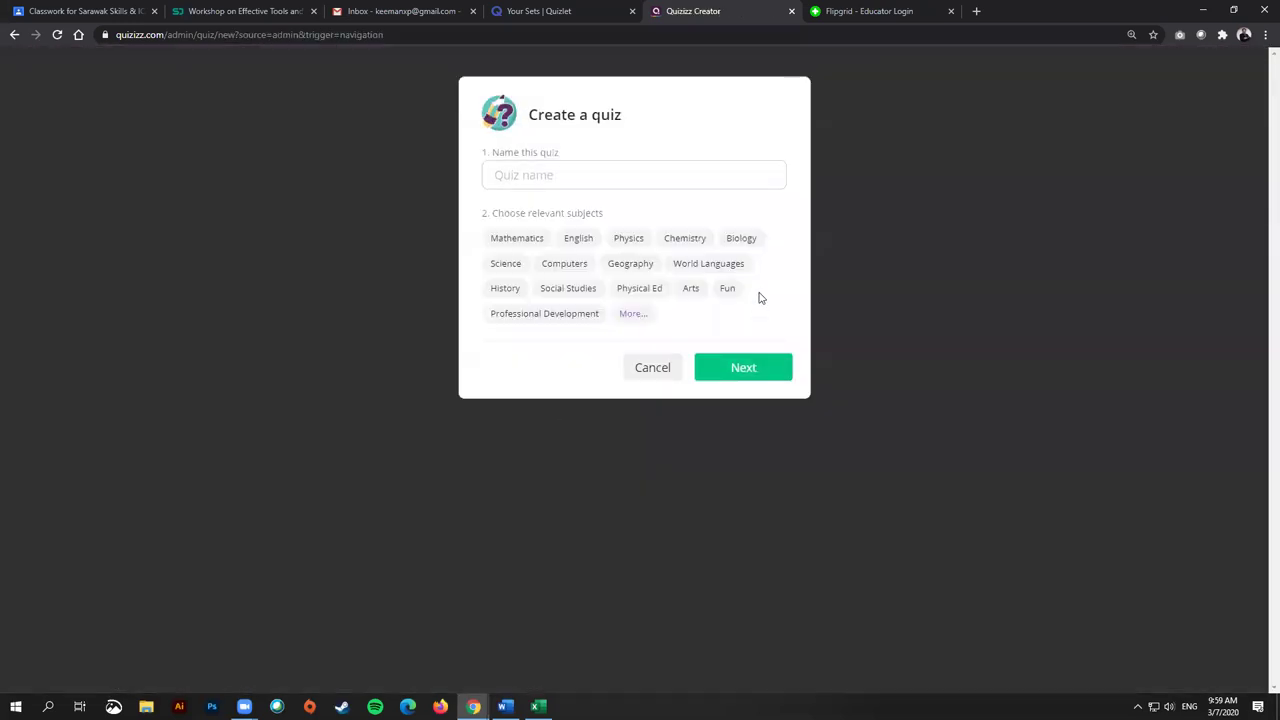
pyautogui.write('Kuiz 1')
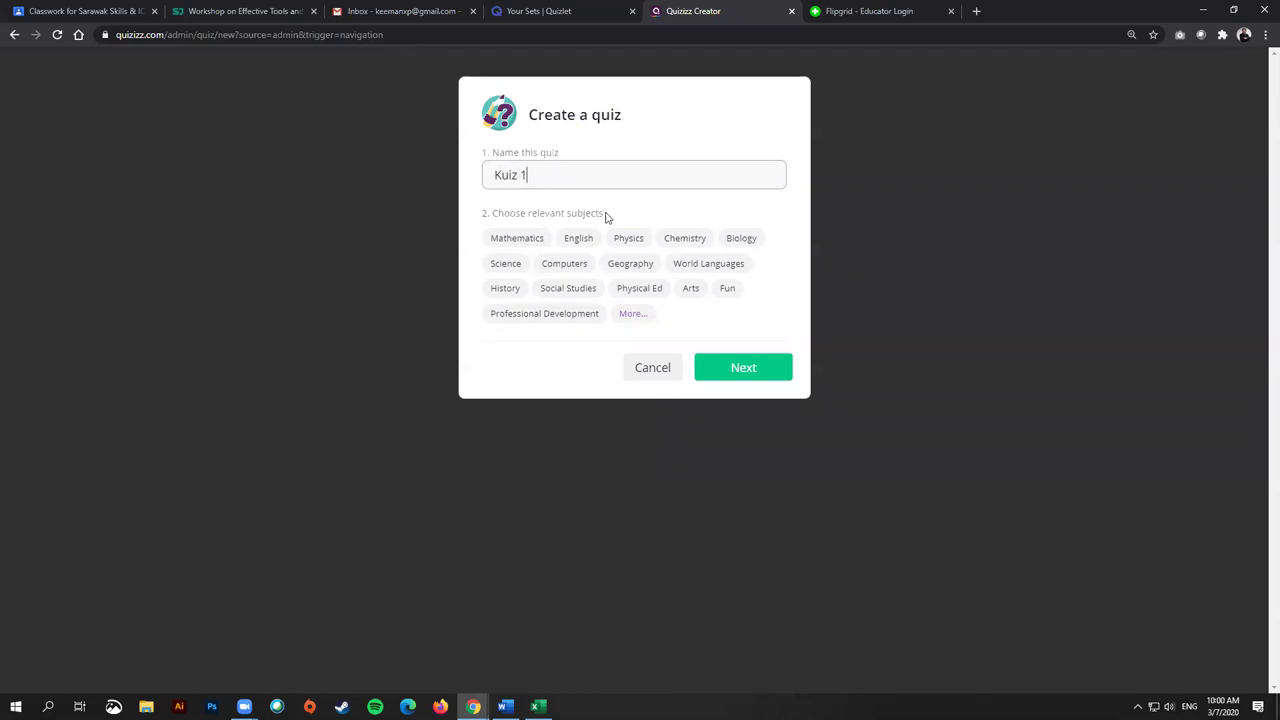
pyautogui.click(564, 264)
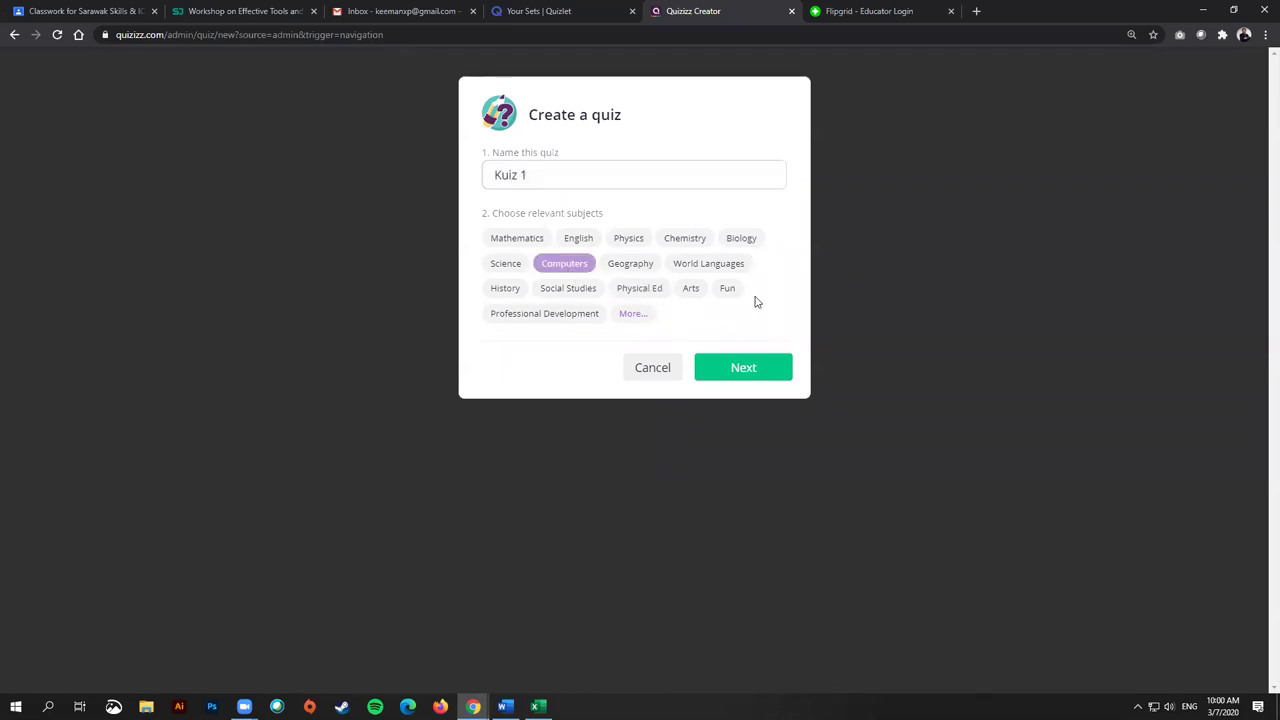
pyautogui.click(740, 367)
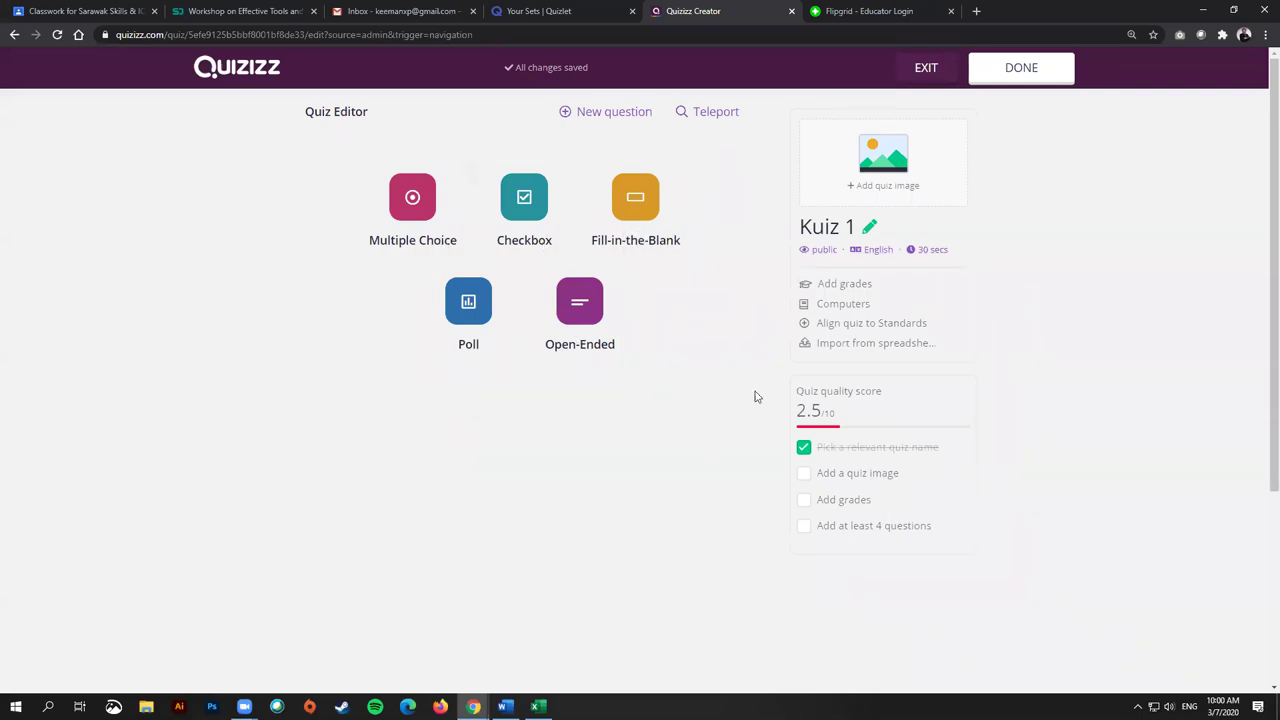
# Step: Add a Multiple Choice question, check the media upload windows, and open the equation editor for answer option 1
pyautogui.click(440, 244)
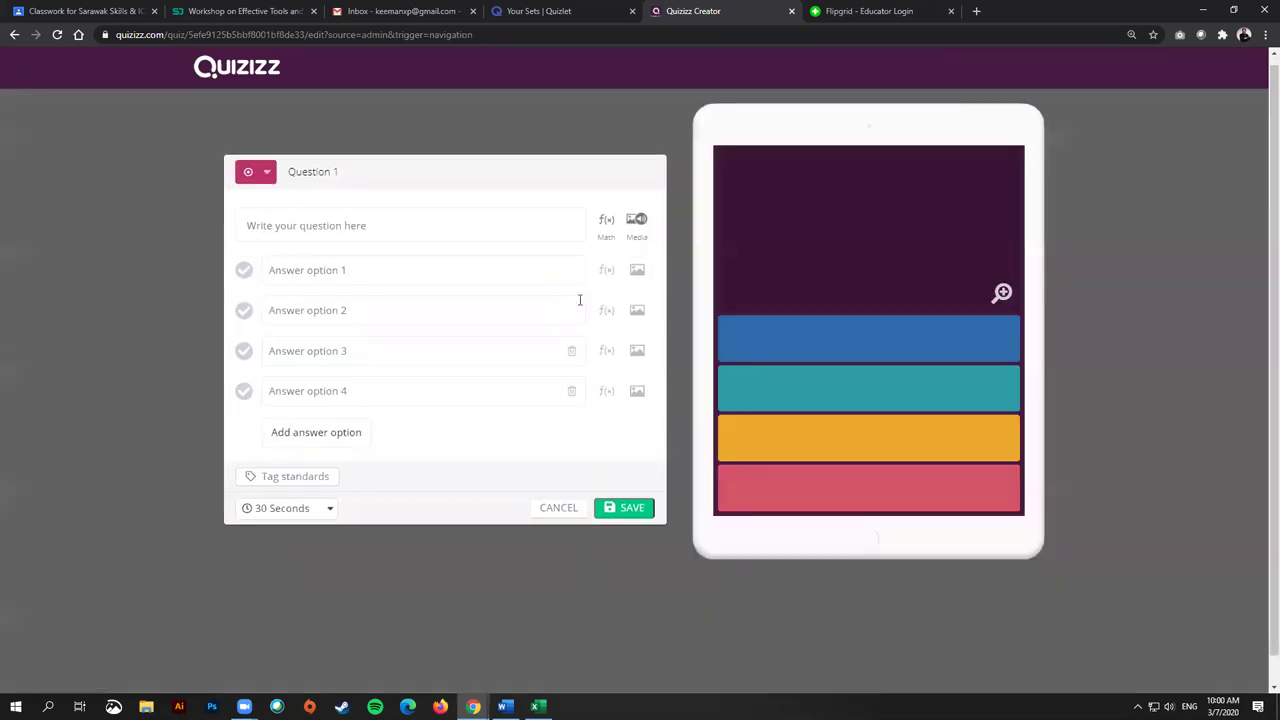
pyautogui.click(418, 196)
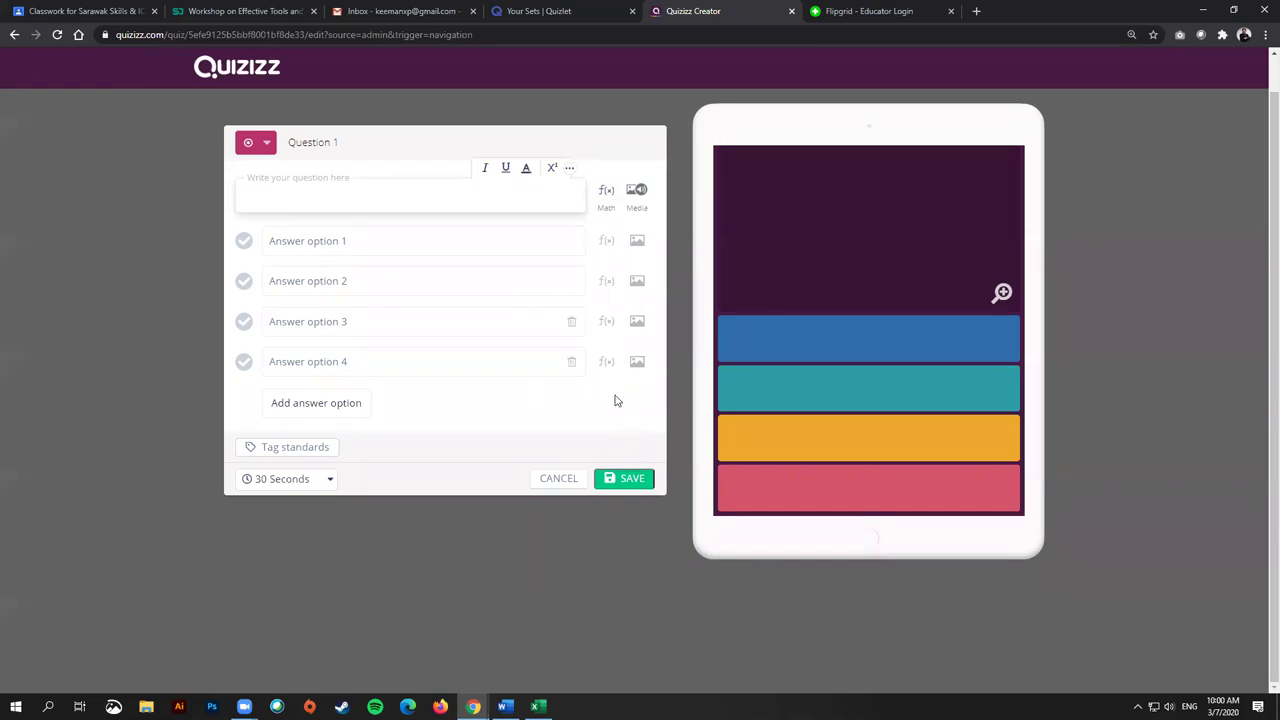
pyautogui.click(637, 198)
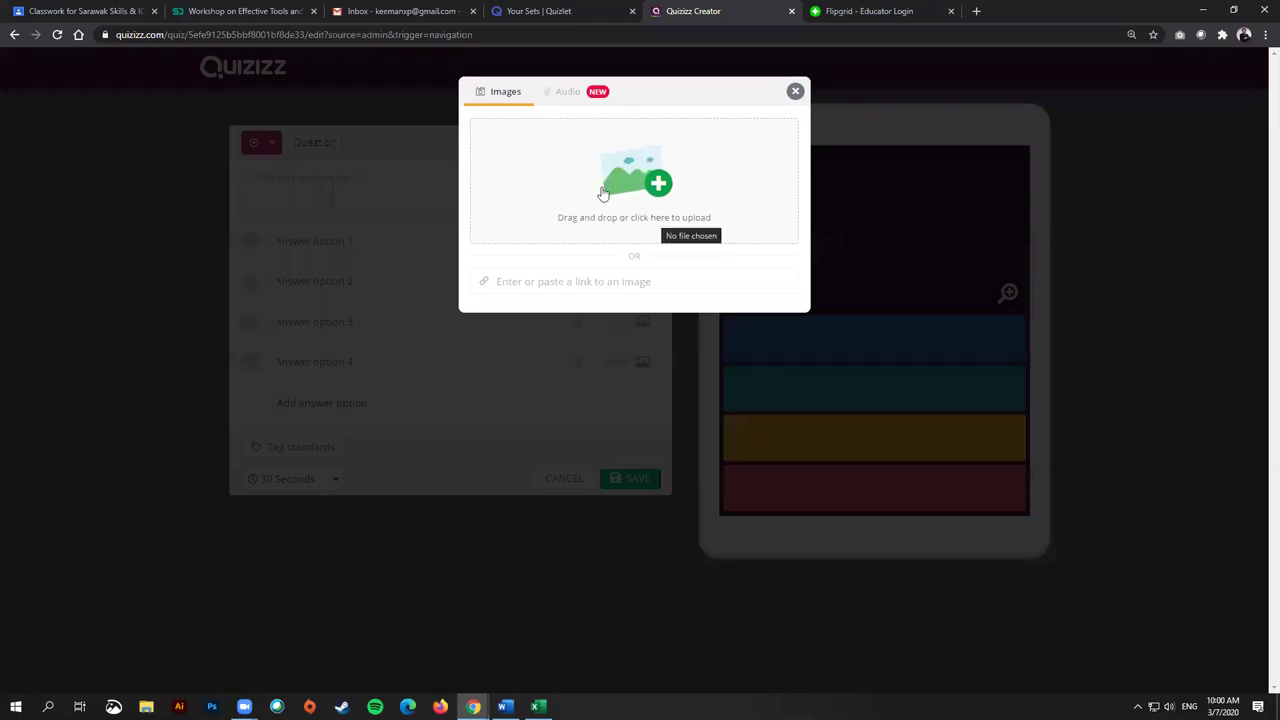
pyautogui.click(796, 97)
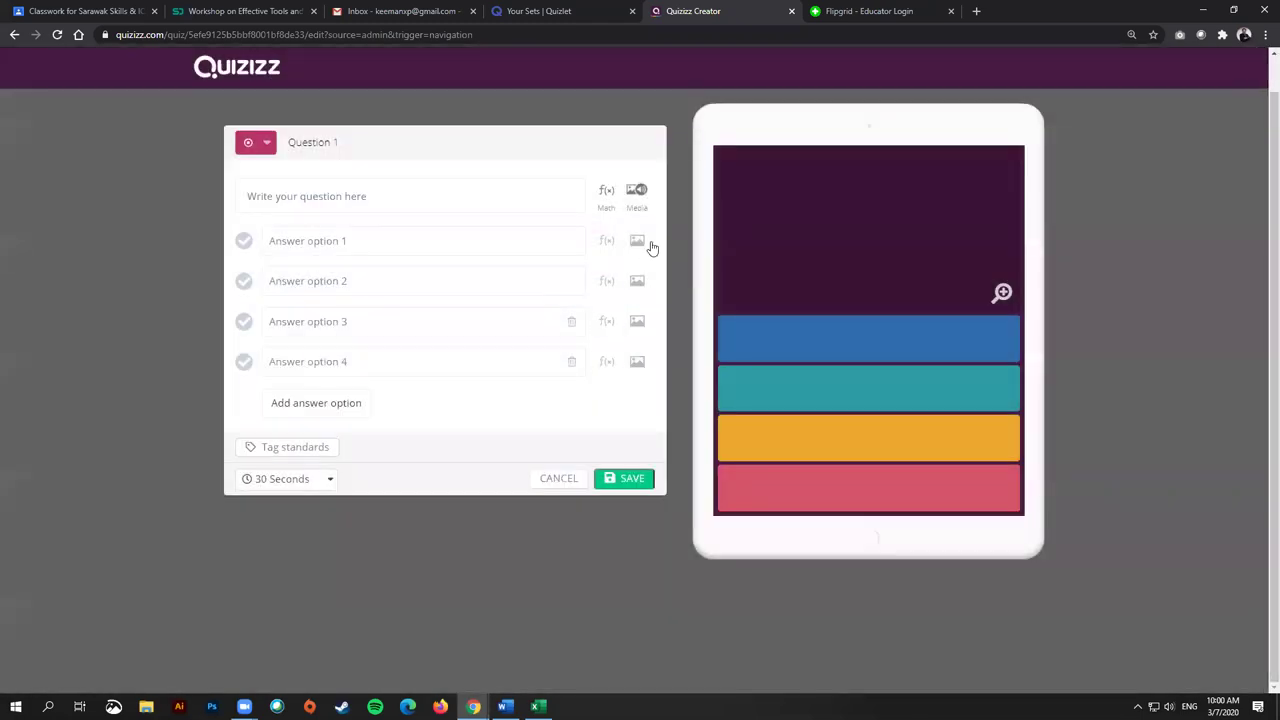
pyautogui.click(642, 243)
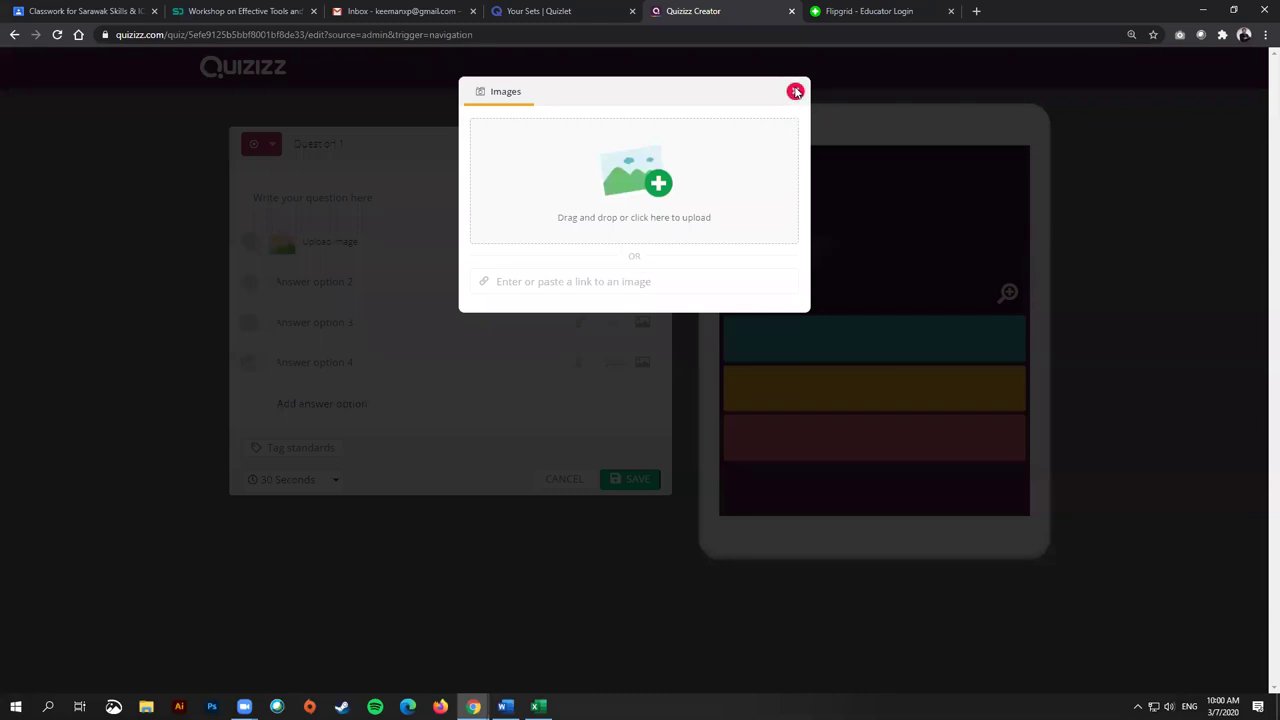
pyautogui.click(795, 91)
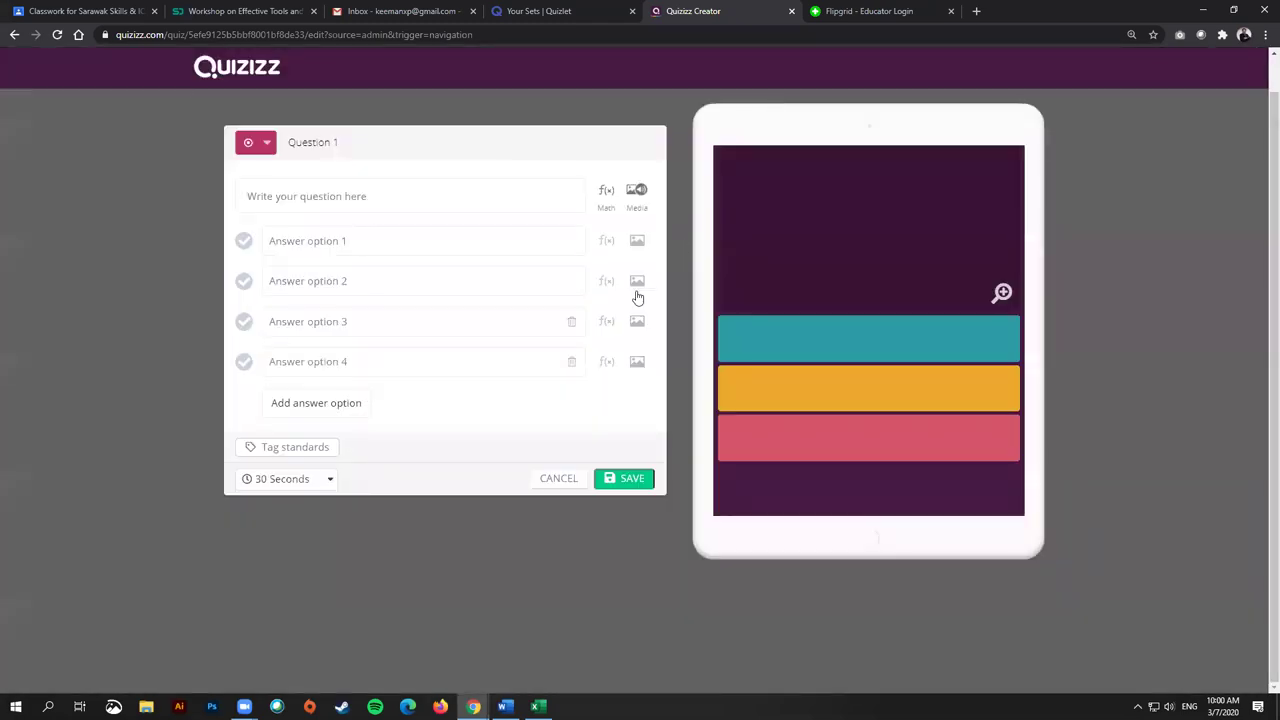
pyautogui.click(607, 242)
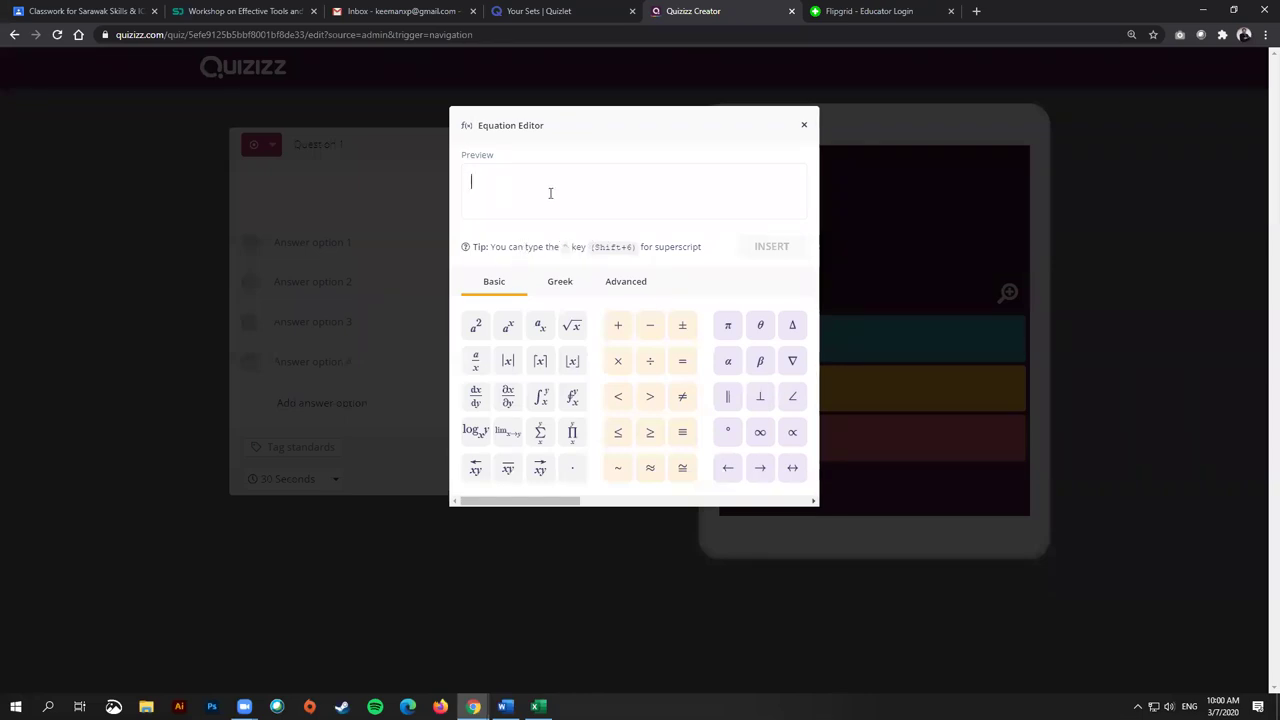
# Step: Try a superscript with 2123 and a fraction in the equation editor, then close it unused
pyautogui.click(479, 331)
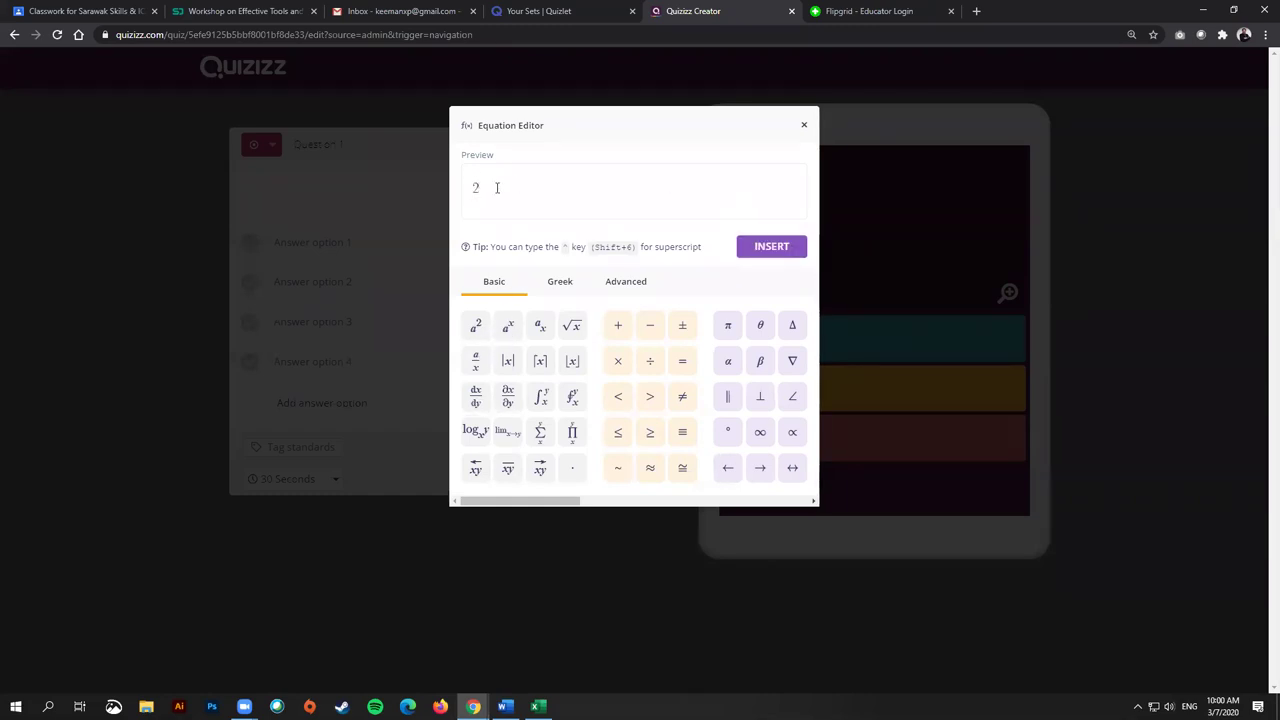
pyautogui.write('2123')
pyautogui.click(477, 362)
pyautogui.click(803, 127)
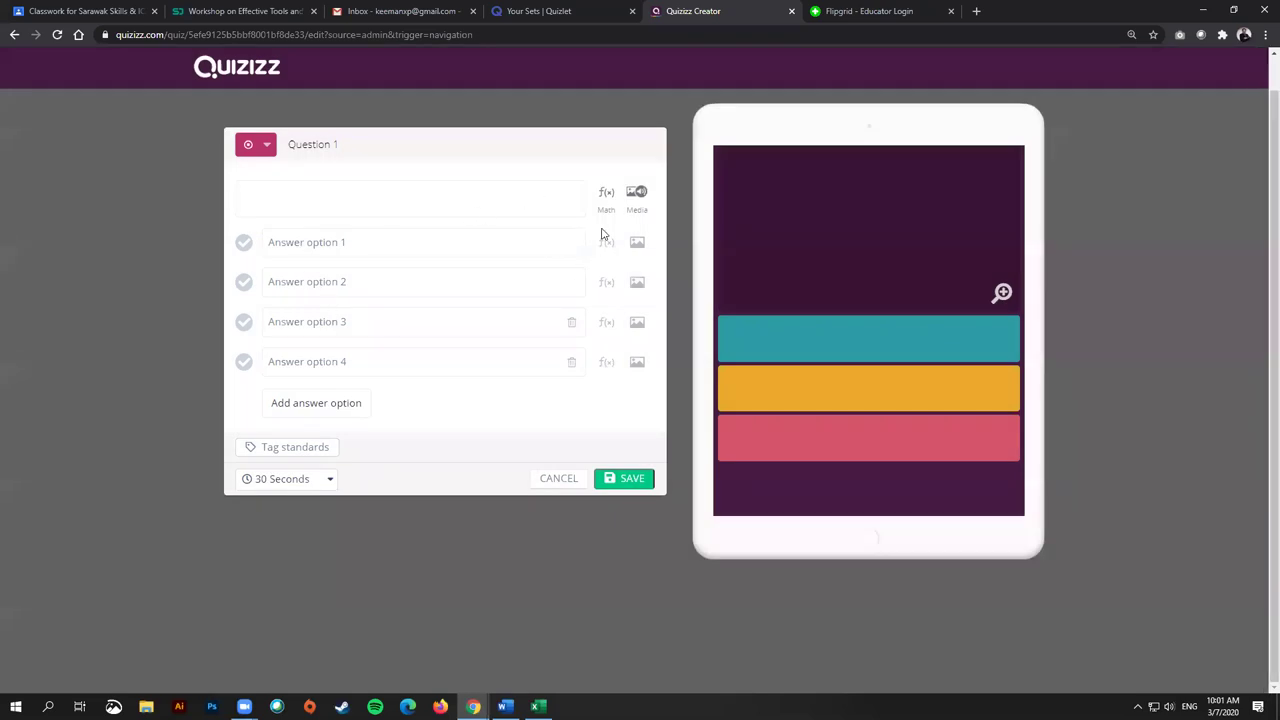
# Step: Check the answer image upload and time-limit options, then cancel the unfinished question
pyautogui.click(637, 245)
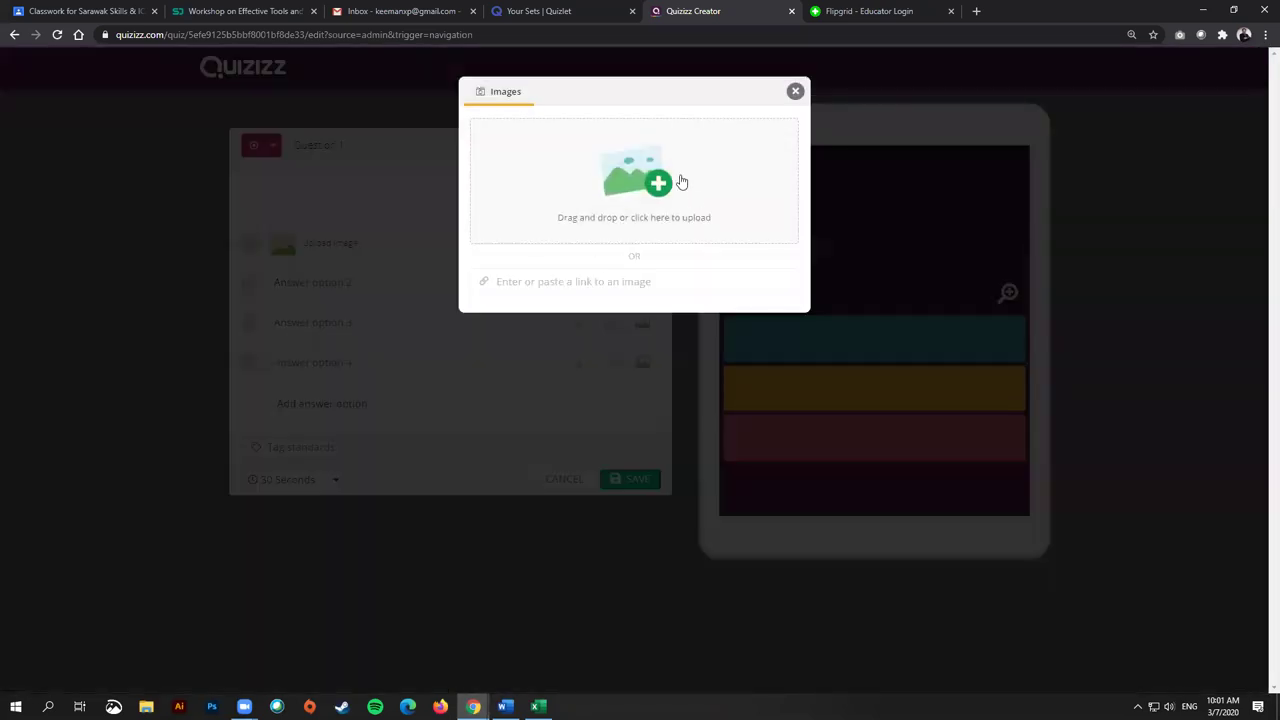
pyautogui.click(795, 91)
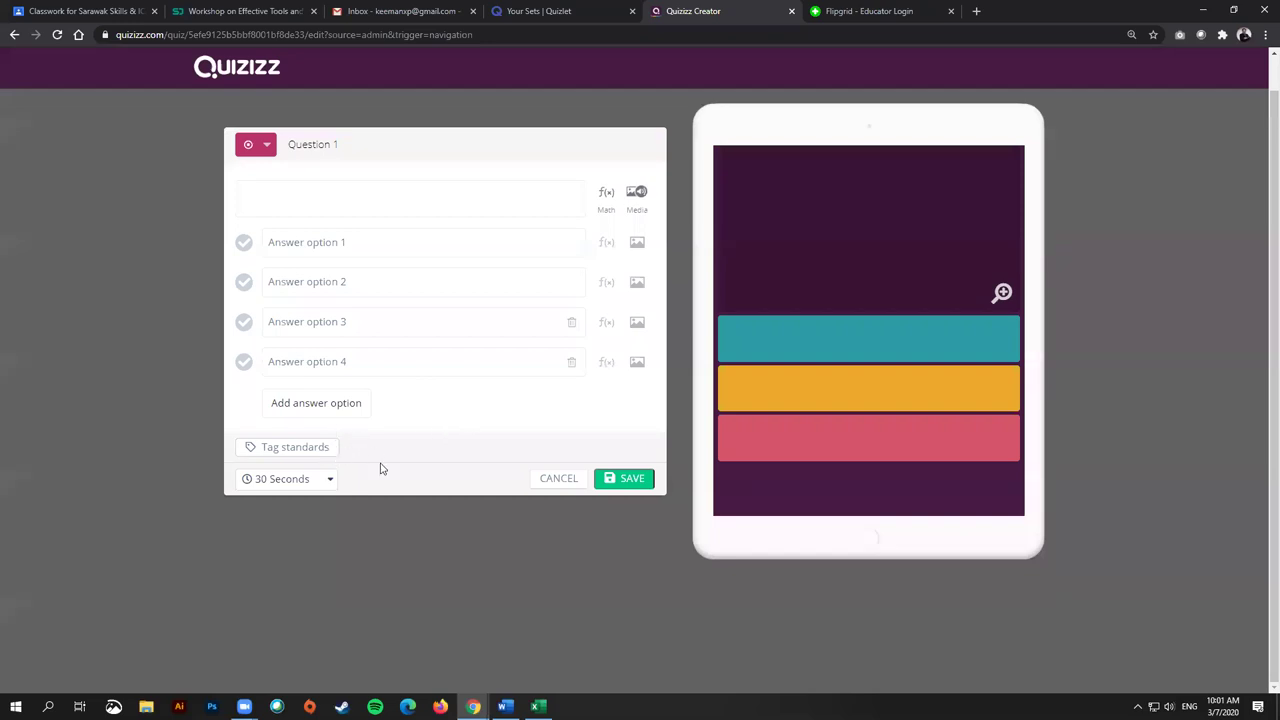
pyautogui.click(285, 479)
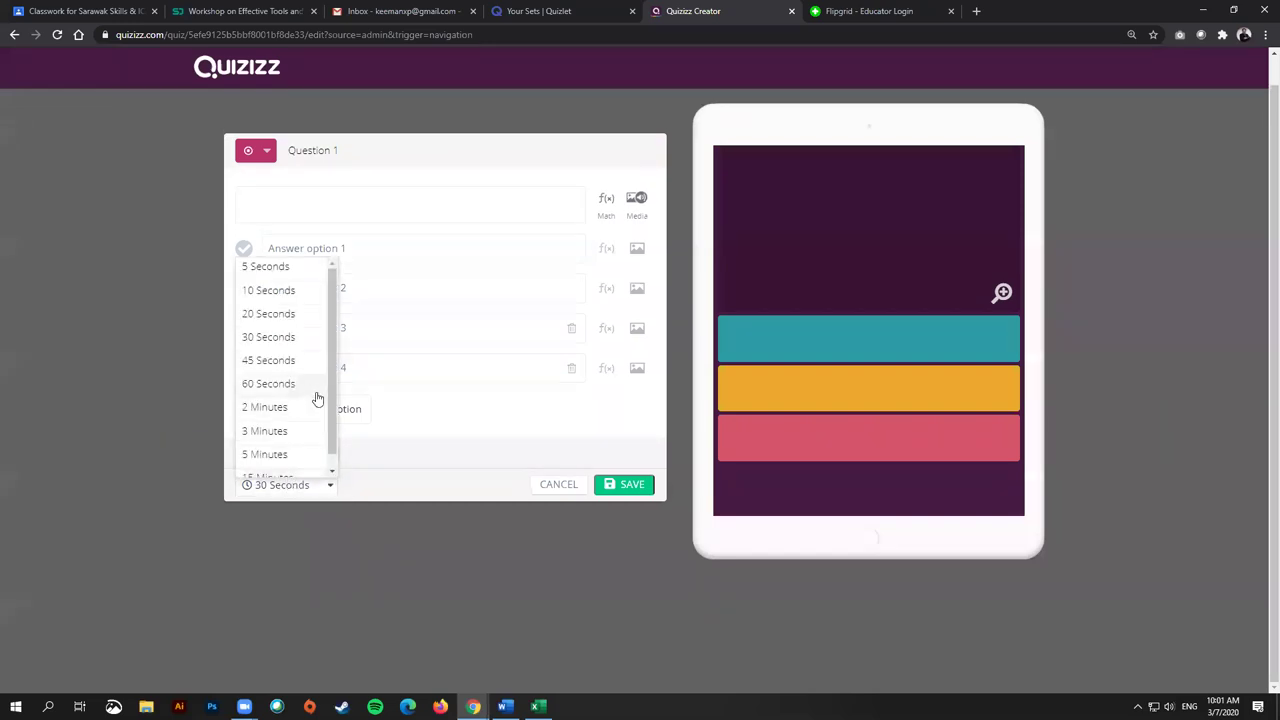
pyautogui.scroll(-1, 317, 410)
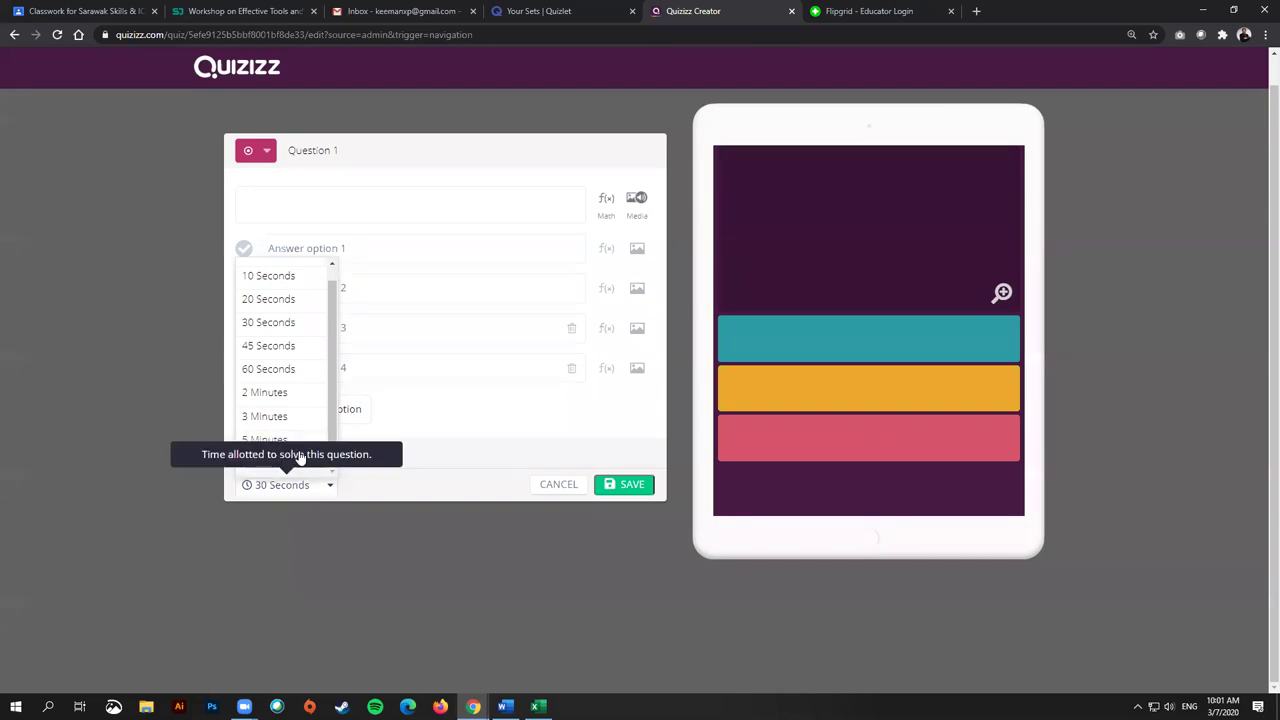
pyautogui.click(553, 485)
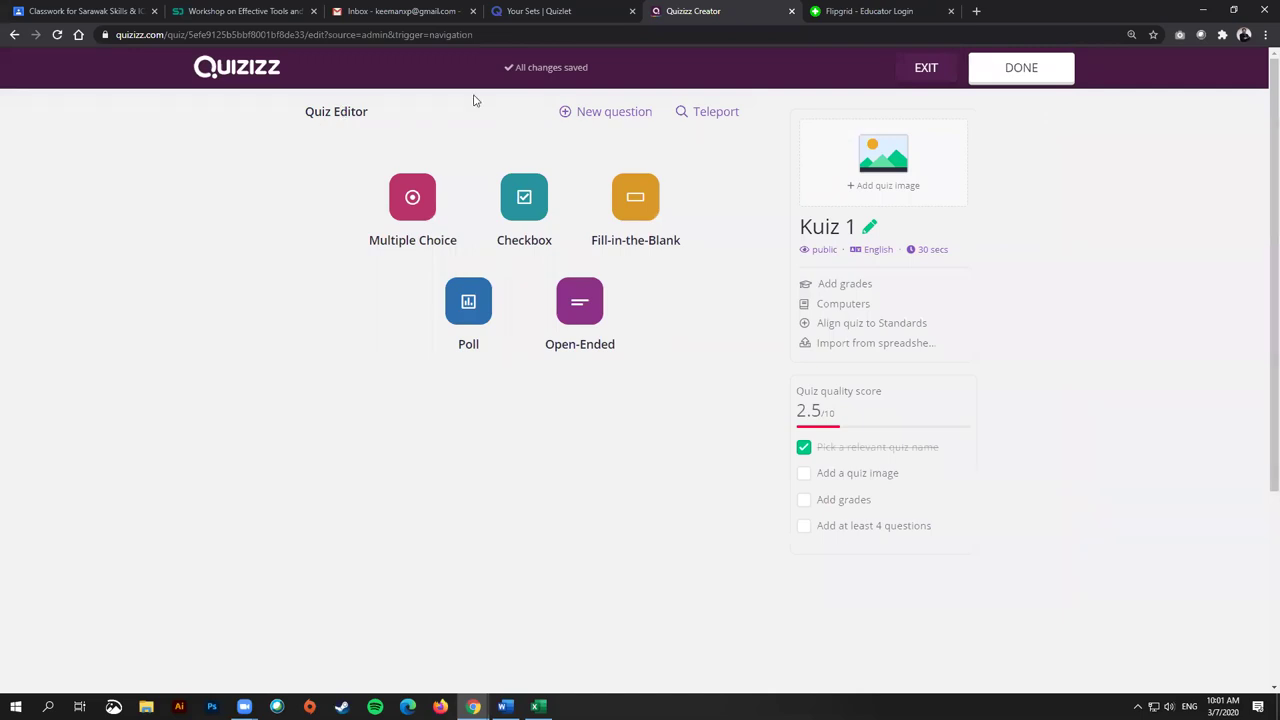
# Step: Exit the Kuiz 1 editor with the quiz left as an empty draft, then switch to Google Classroom
pyautogui.click(924, 69)
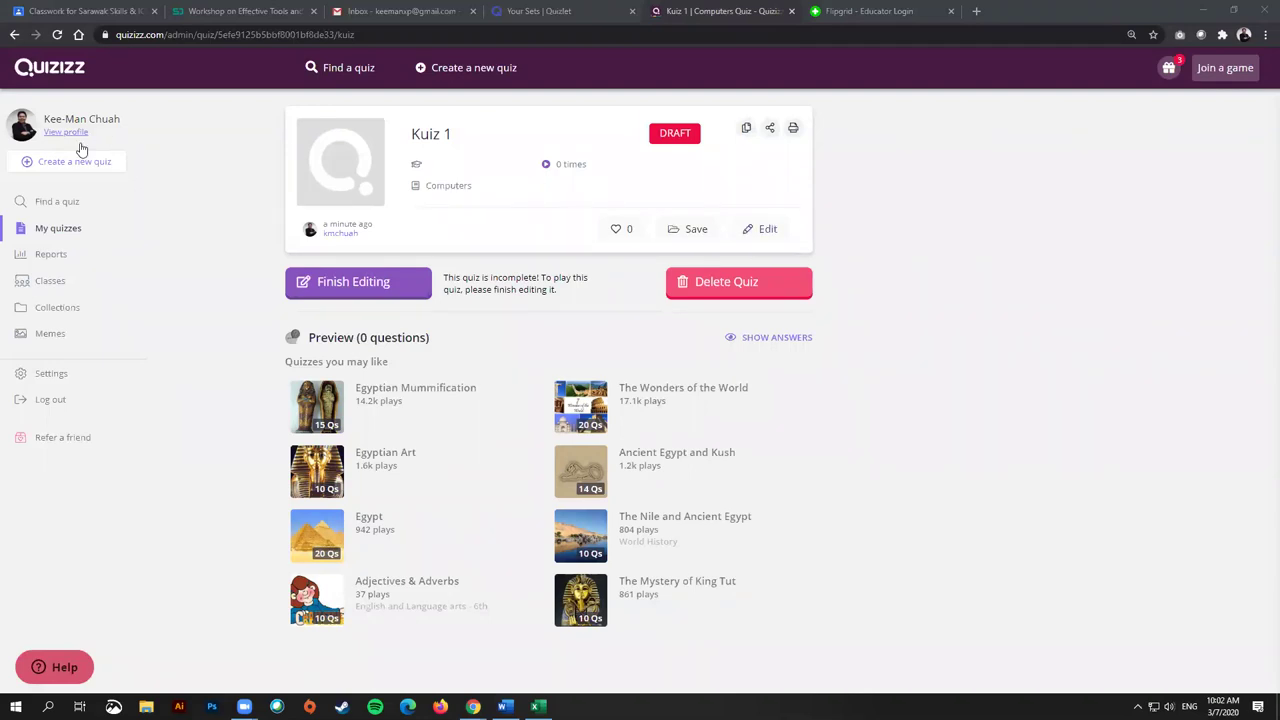
pyautogui.click(78, 11)
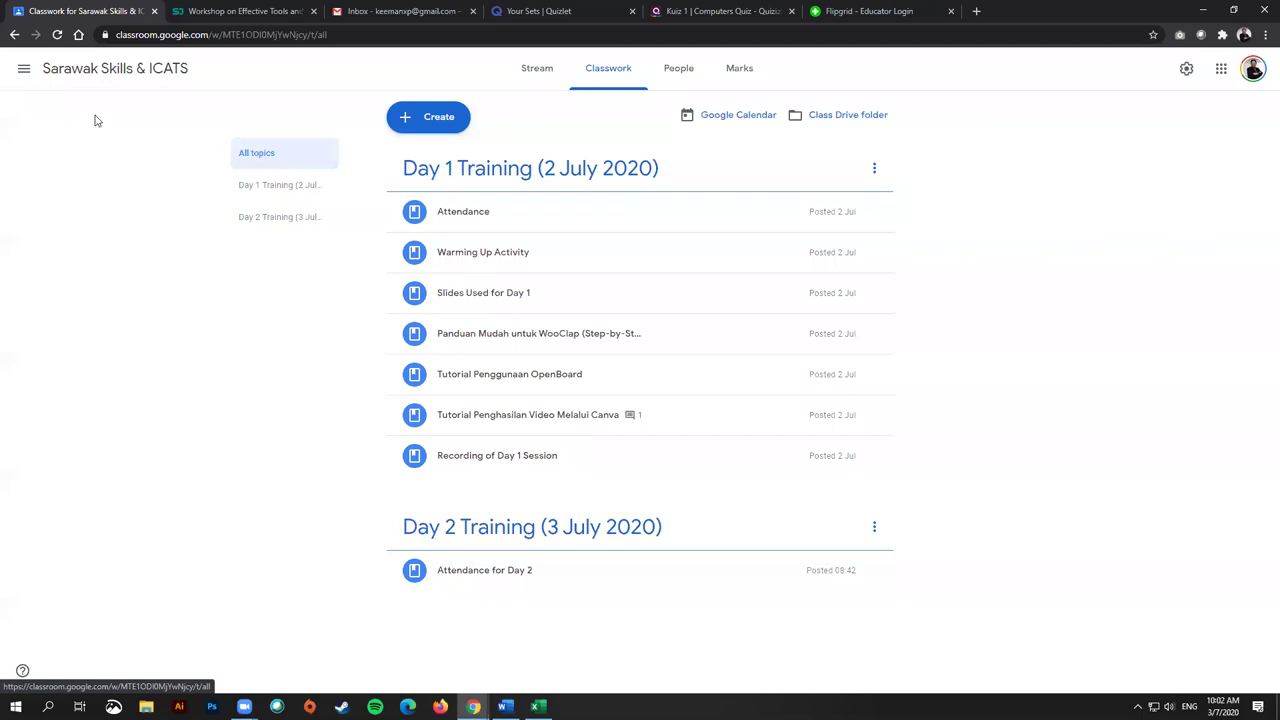
# Step: Open the Google Classroom list of all classes from the navigation menu, then return to Kuiz 1 in Quizizz
pyautogui.click(90, 67)
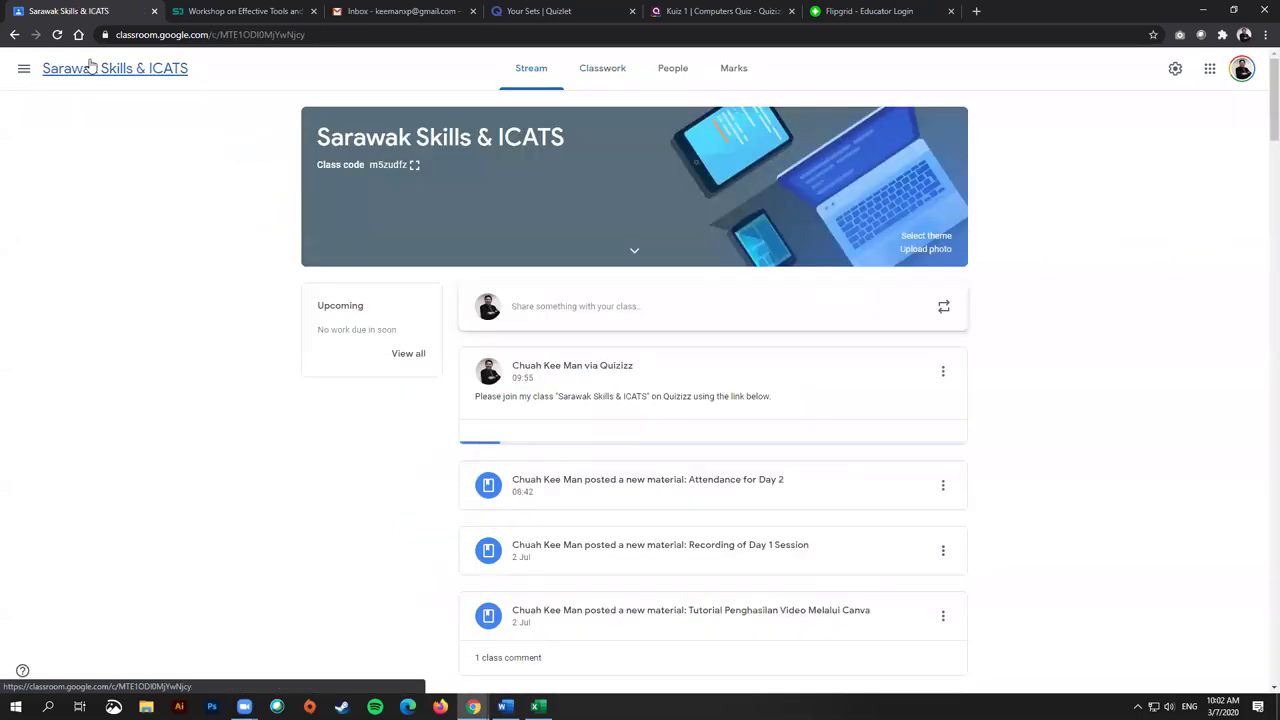
pyautogui.click(24, 70)
pyautogui.click(48, 74)
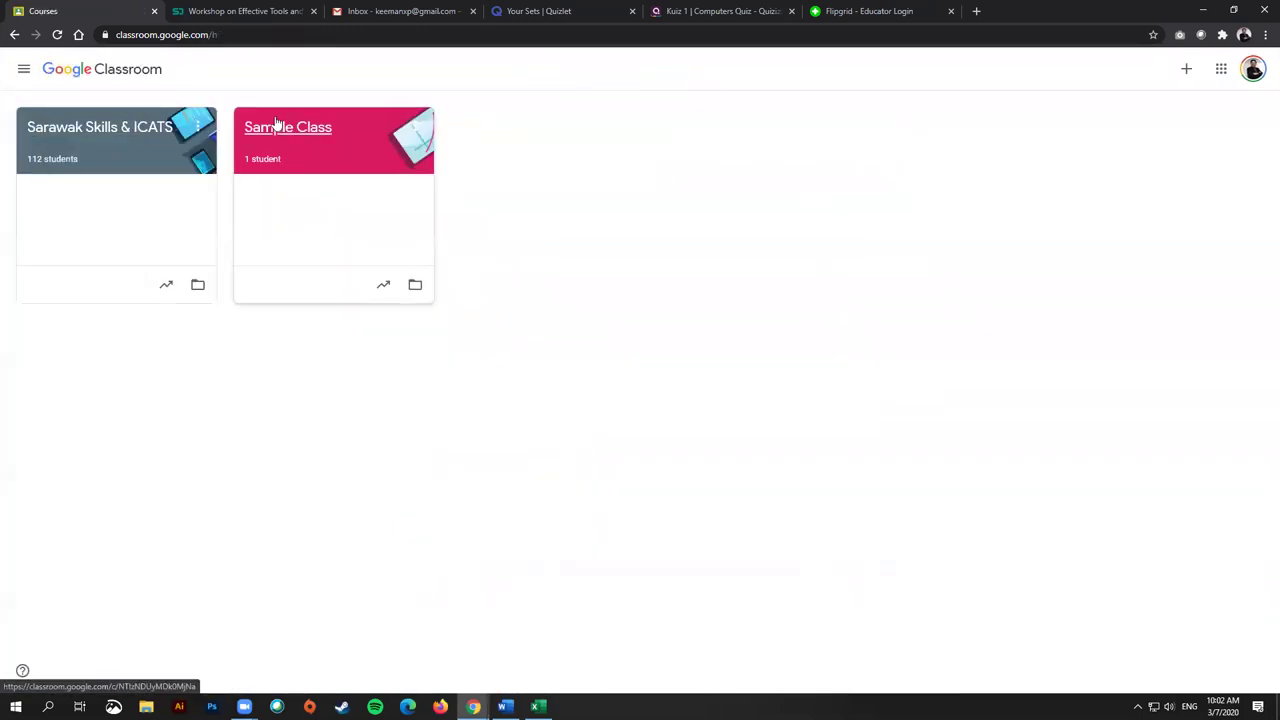
pyautogui.click(736, 10)
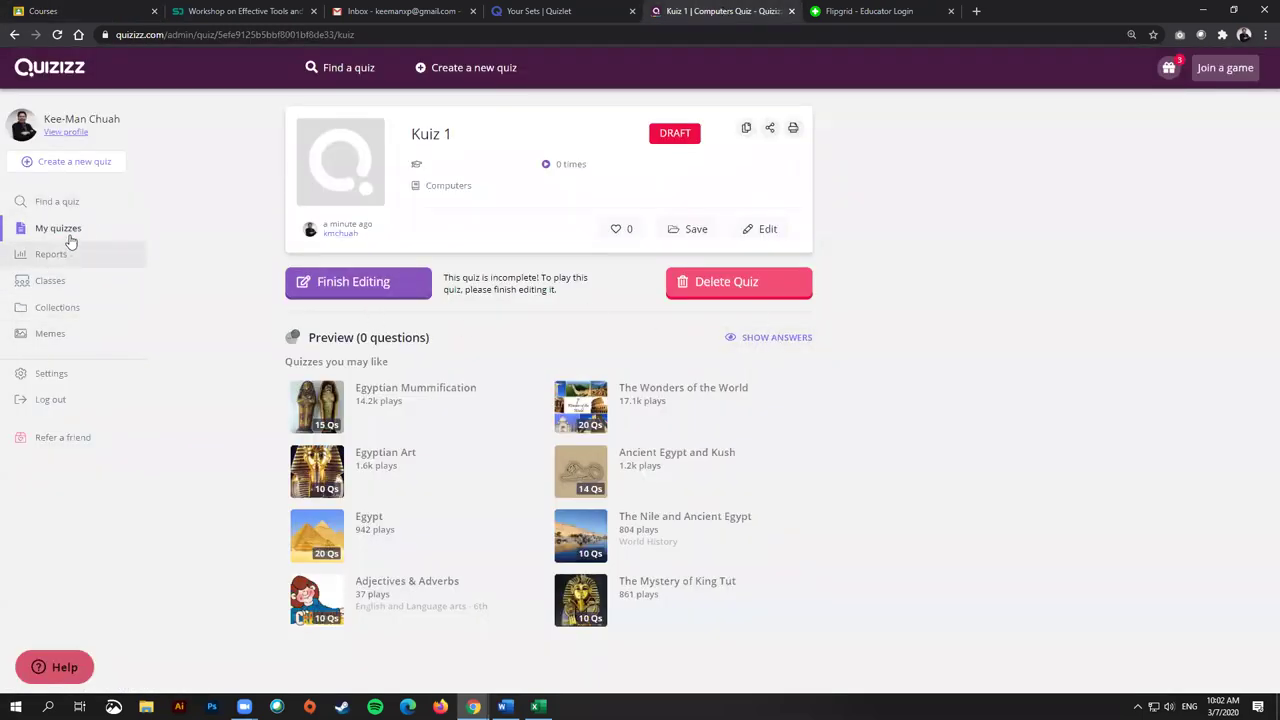
# Step: Open Online Teaching Quiz (PPKS & ICATS) from My Quizzes and assign it as homework to Sarawak Skills & ICATS
pyautogui.click(52, 282)
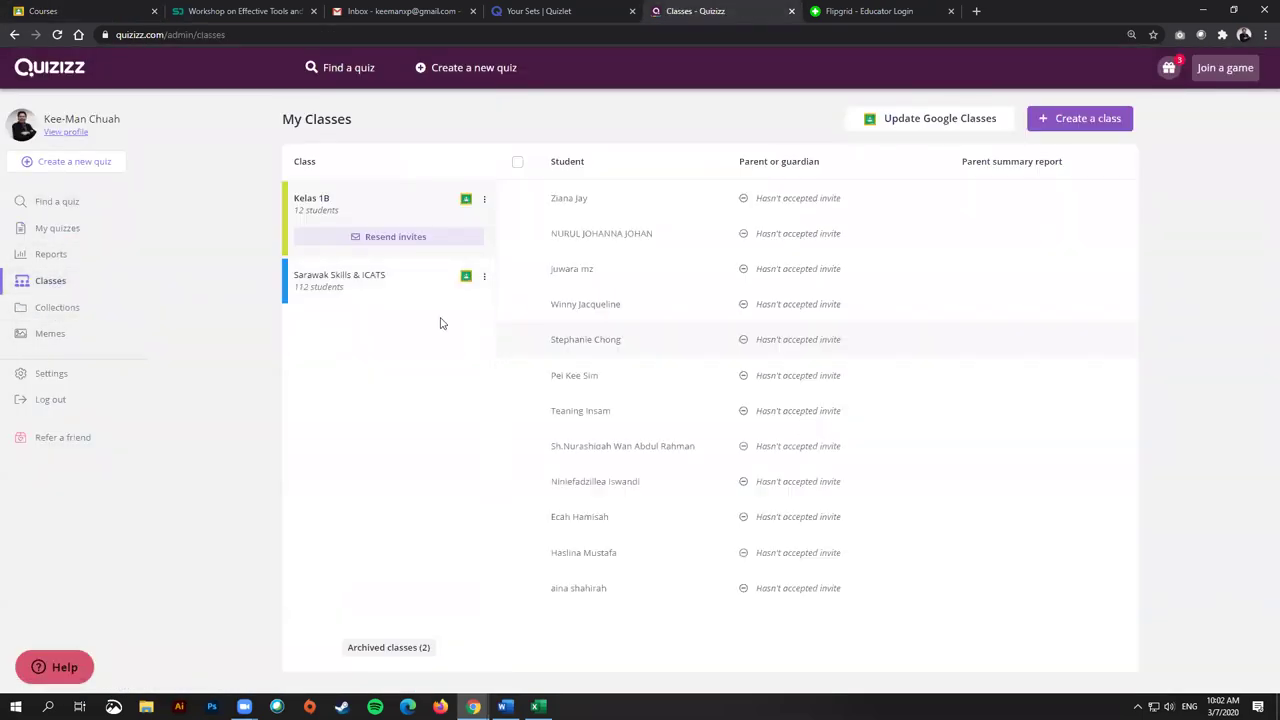
pyautogui.click(57, 228)
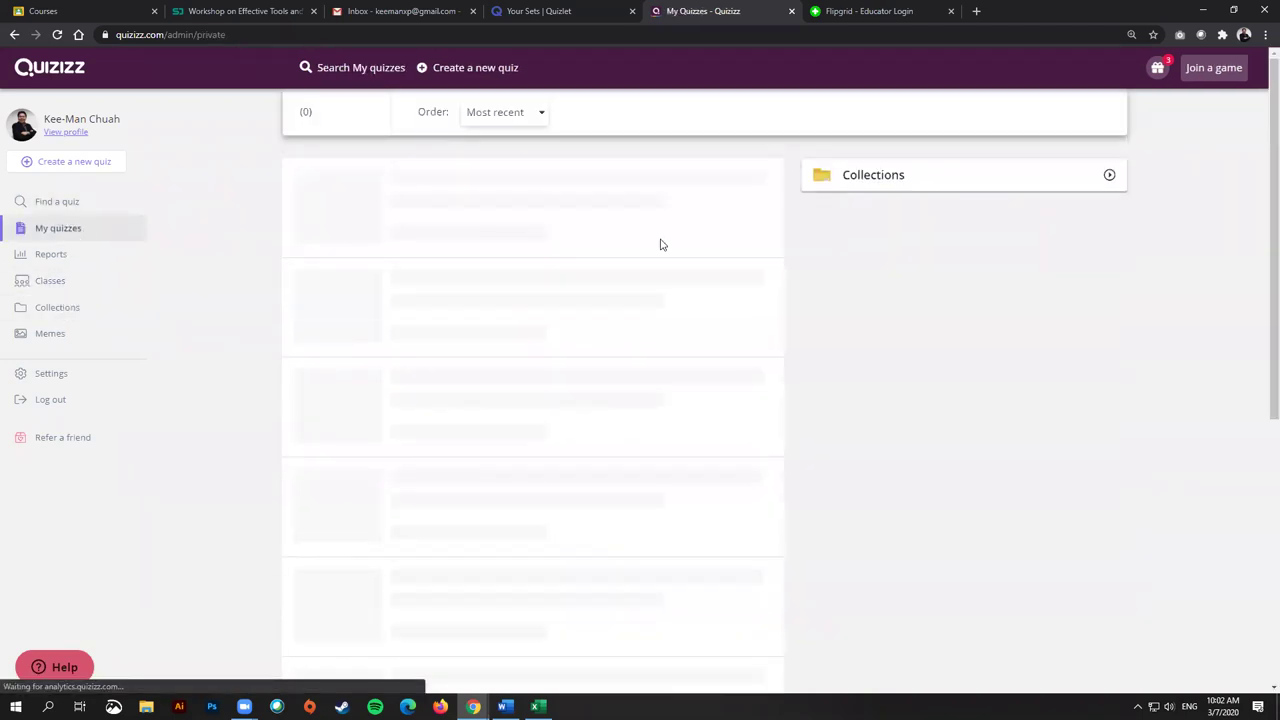
pyautogui.click(598, 307)
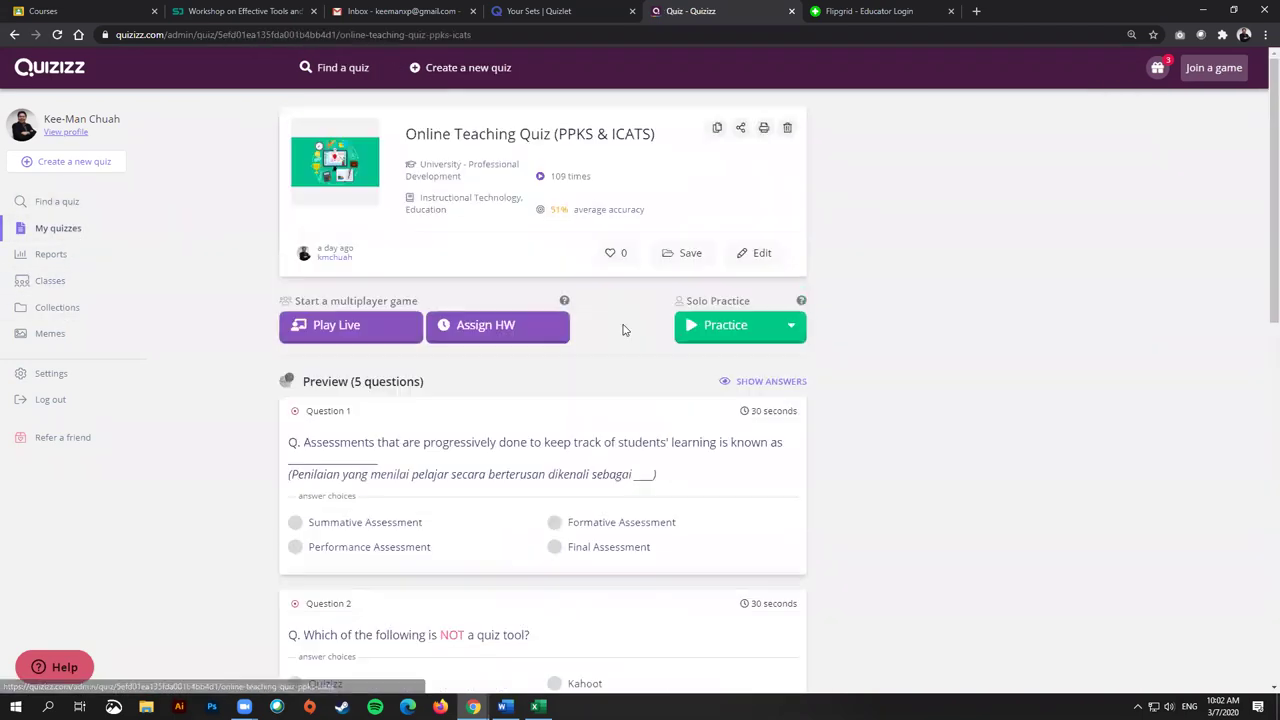
pyautogui.click(503, 326)
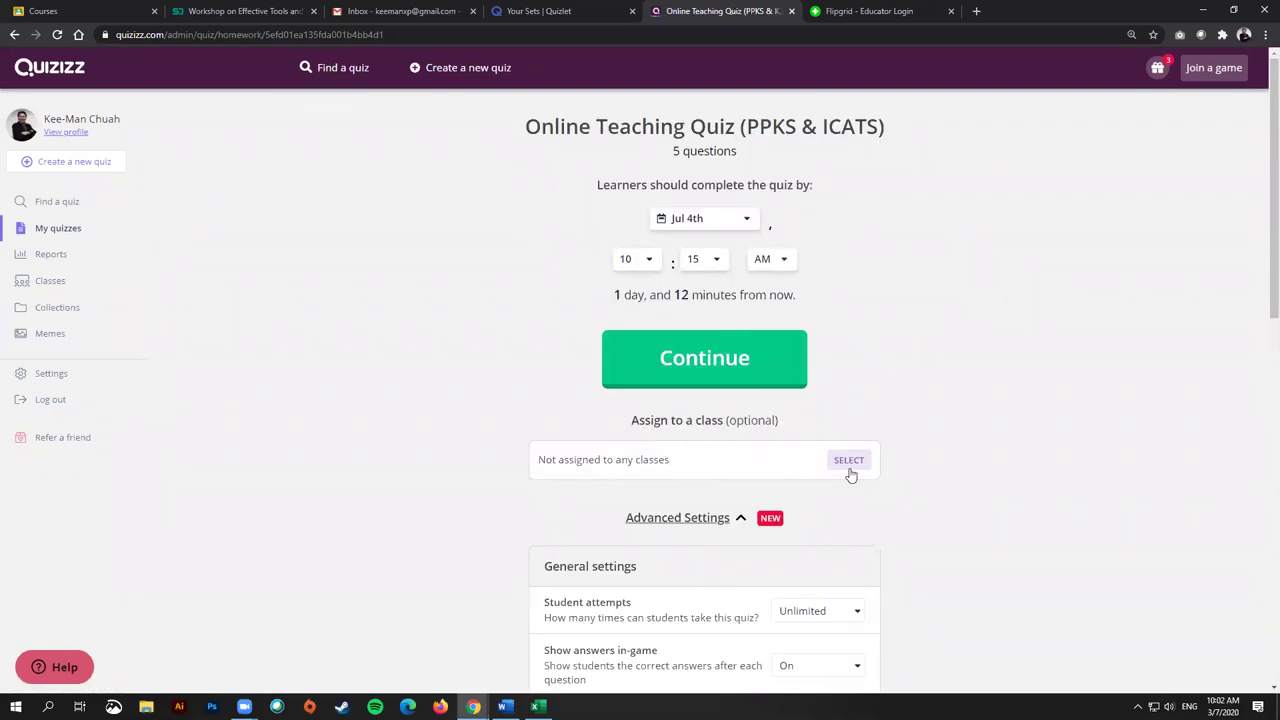
pyautogui.click(849, 466)
pyautogui.click(518, 202)
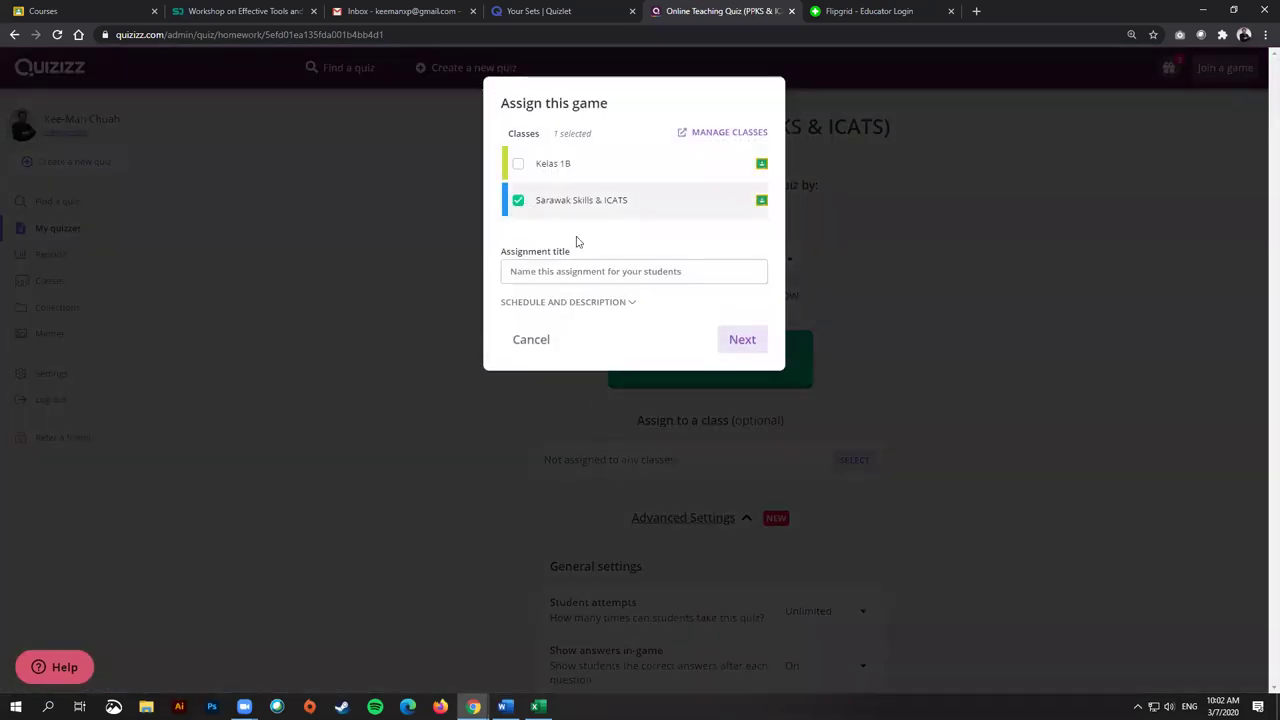
pyautogui.click(762, 340)
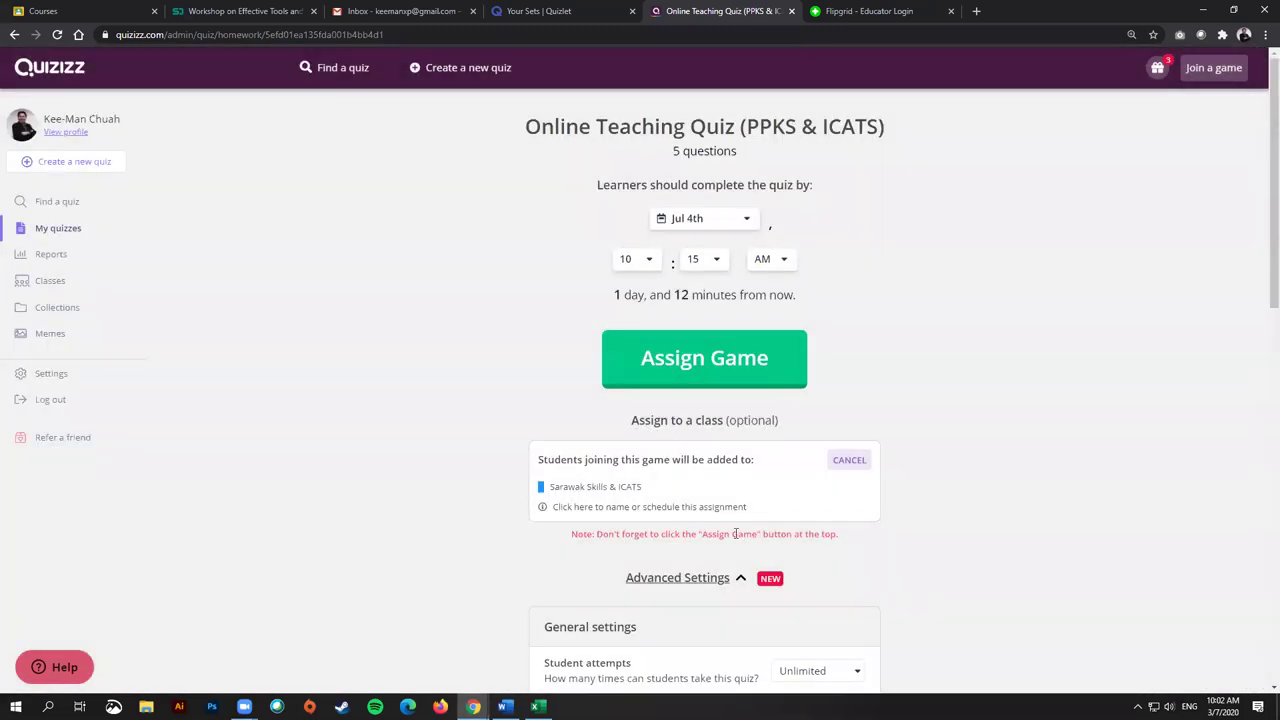
pyautogui.click(729, 368)
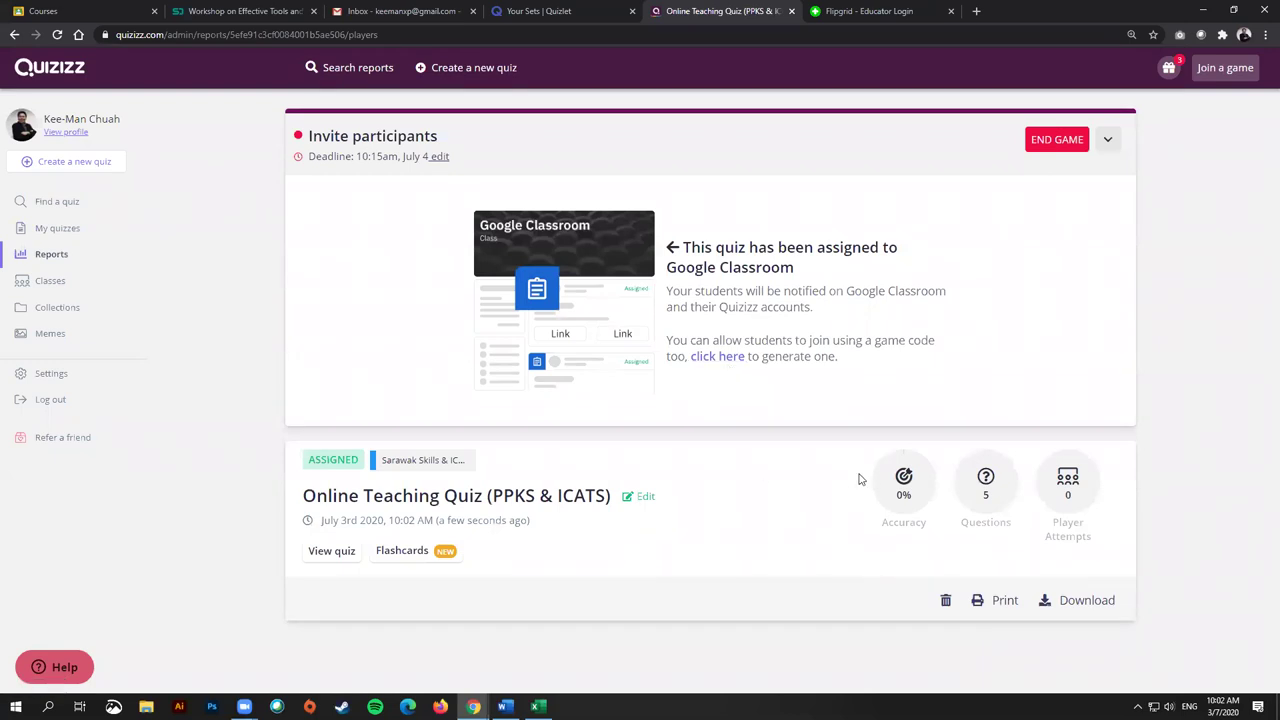
pyautogui.click(40, 11)
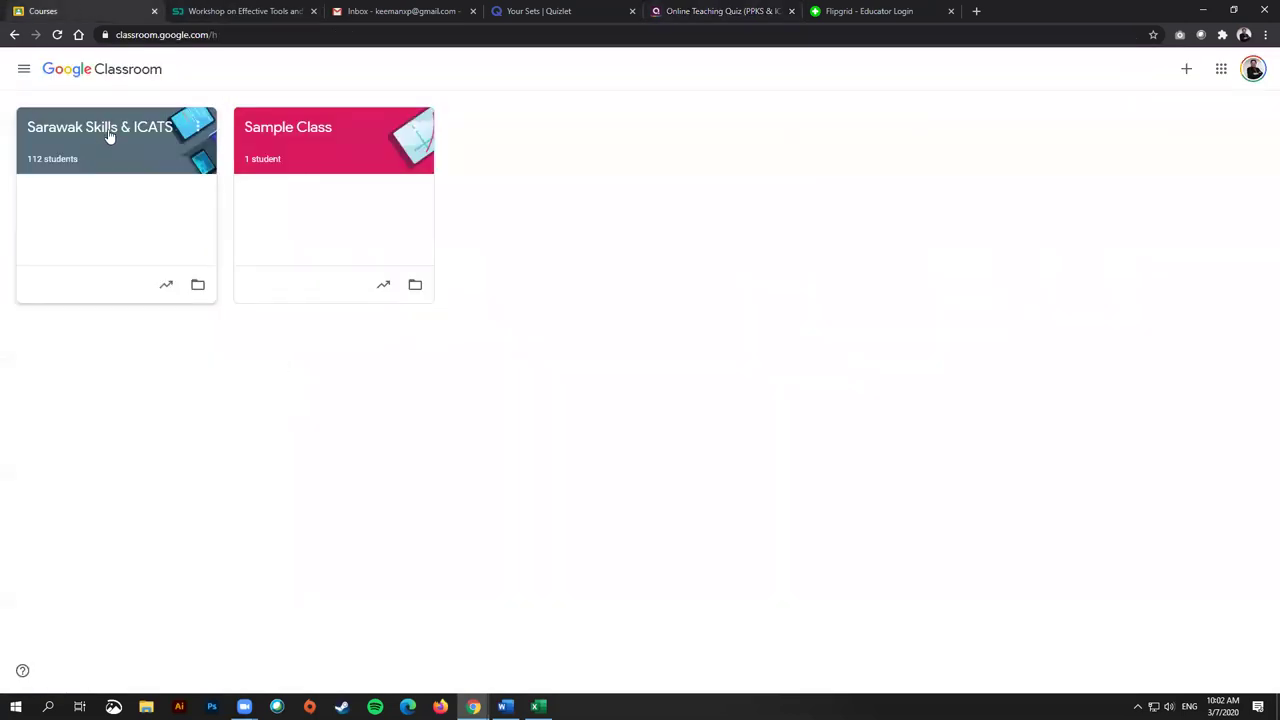
pyautogui.click(108, 137)
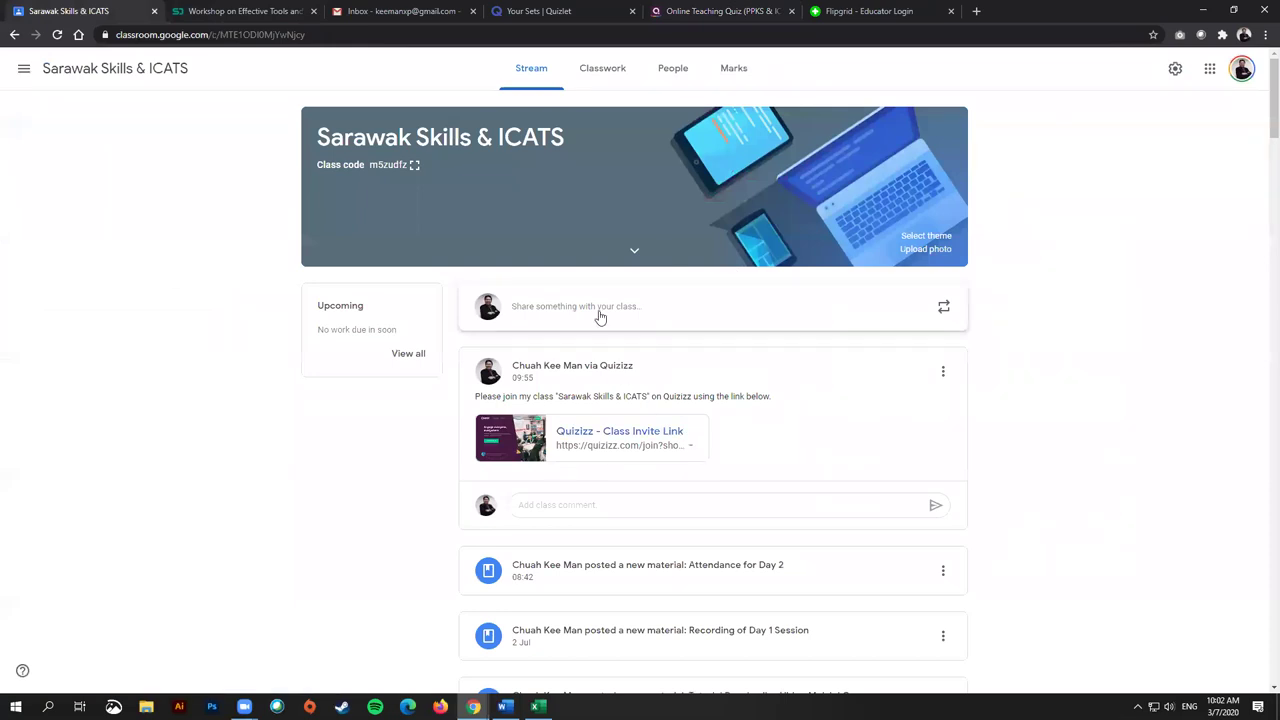
pyautogui.click(57, 34)
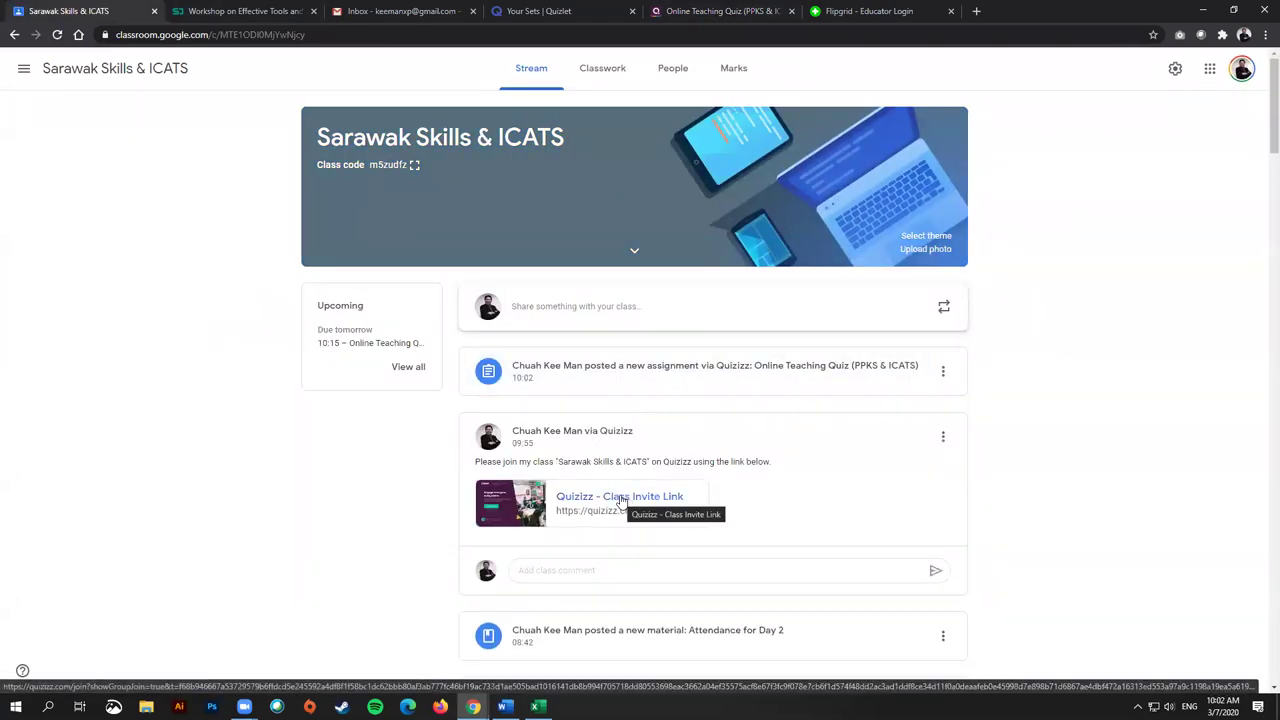
pyautogui.click(720, 11)
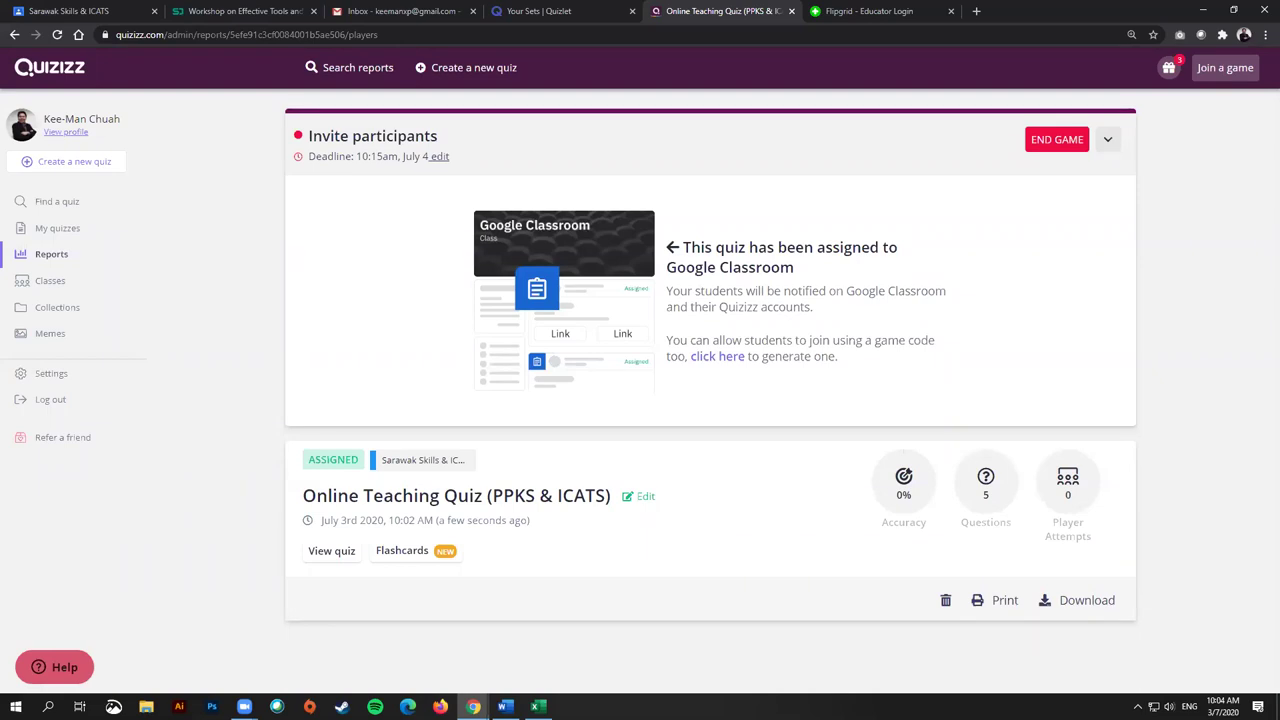
# Step: Leave the Quizizz report for the Sarawak Skills & ICATS stream in Google Classroom
pyautogui.hotkey('alt', 'Tab')
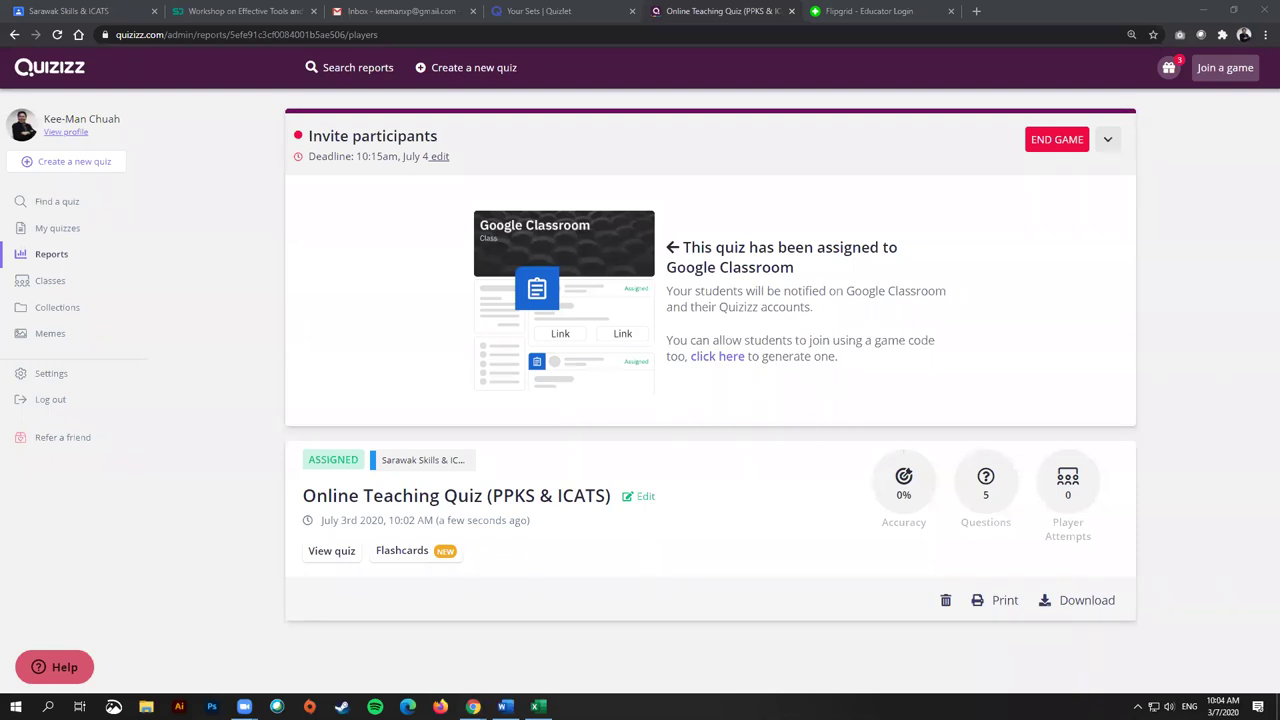
pyautogui.click(120, 10)
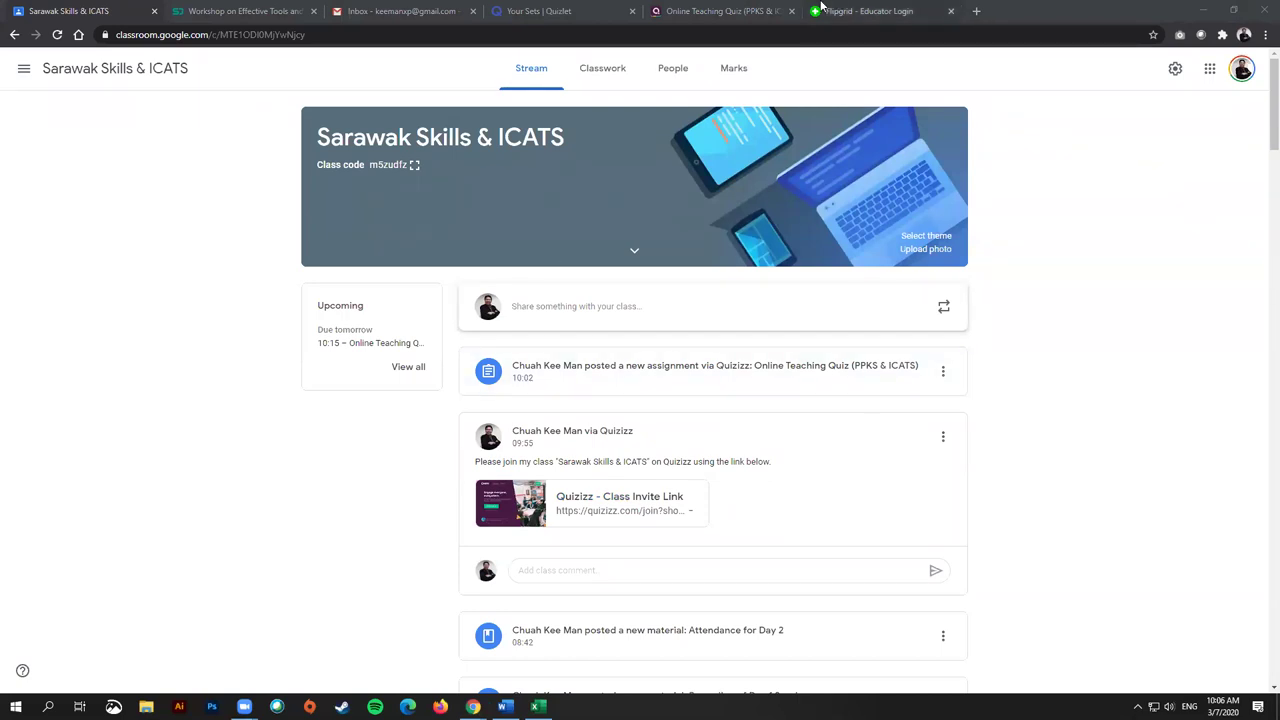
# Step: Open the full quiz, then accept the Quizizz Class Invite Link posted in the Sarawak Skills & ICATS stream
pyautogui.click(741, 10)
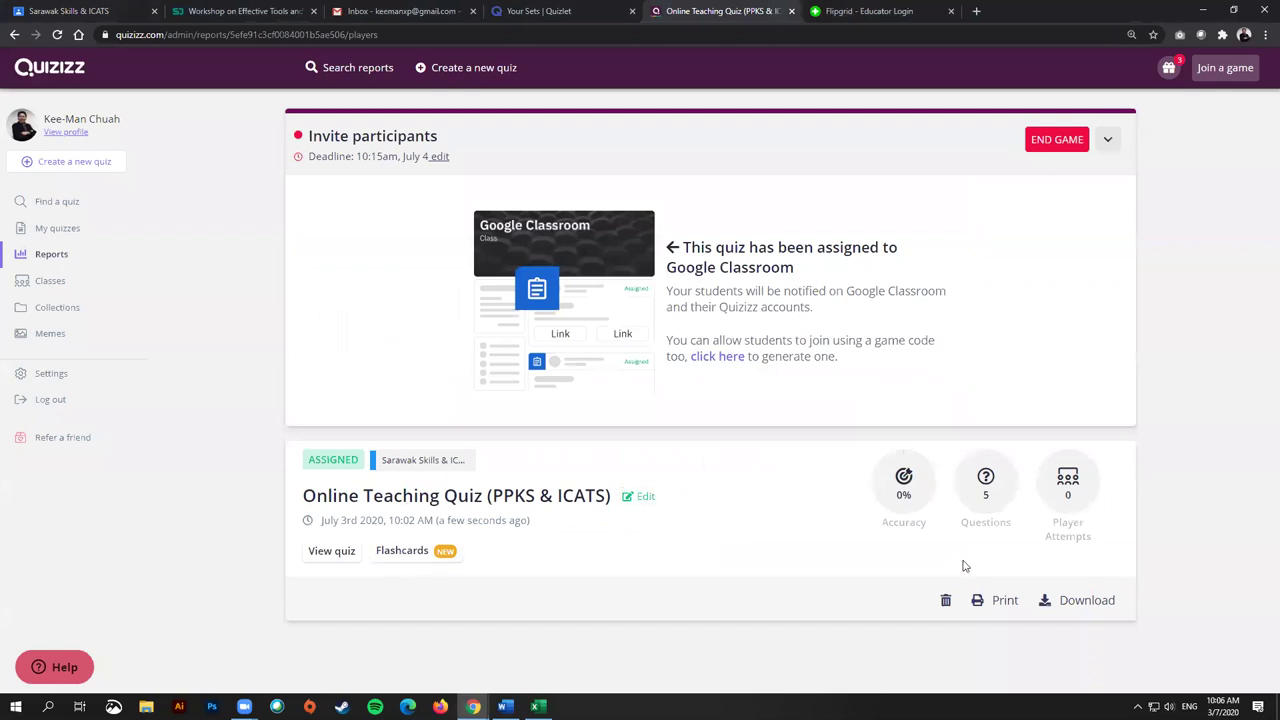
pyautogui.click(333, 556)
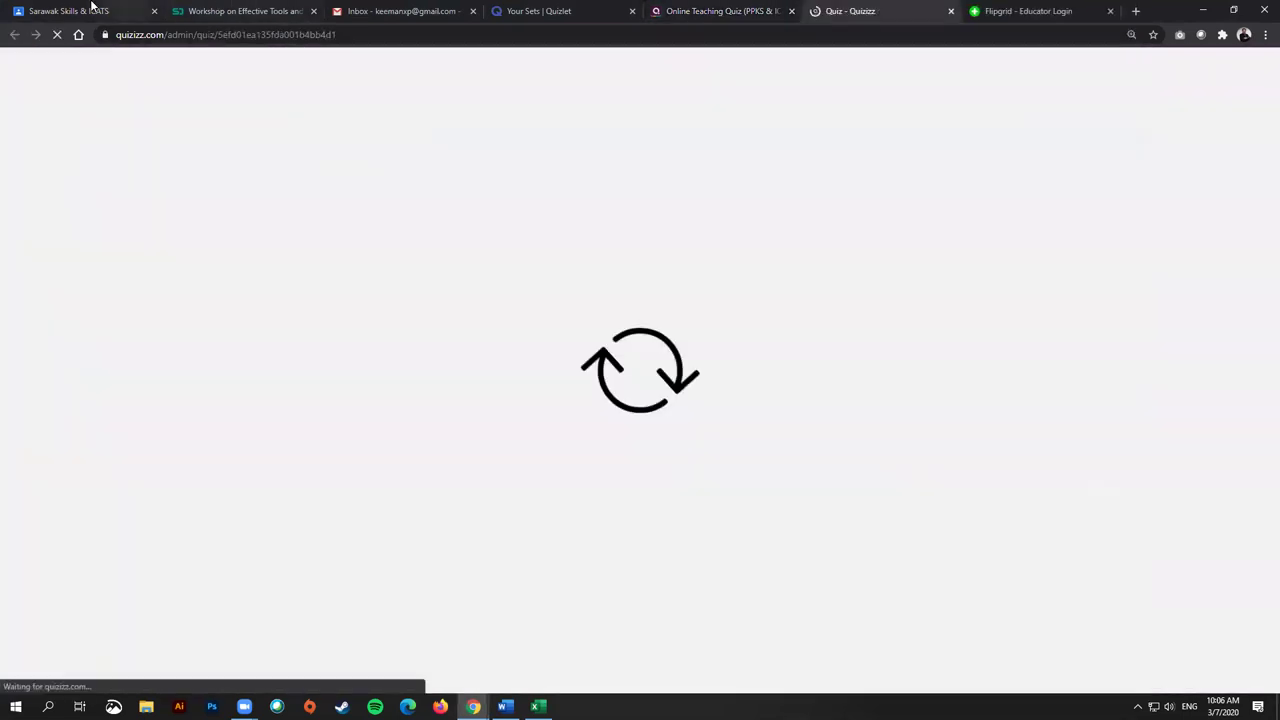
pyautogui.click(90, 10)
pyautogui.click(588, 503)
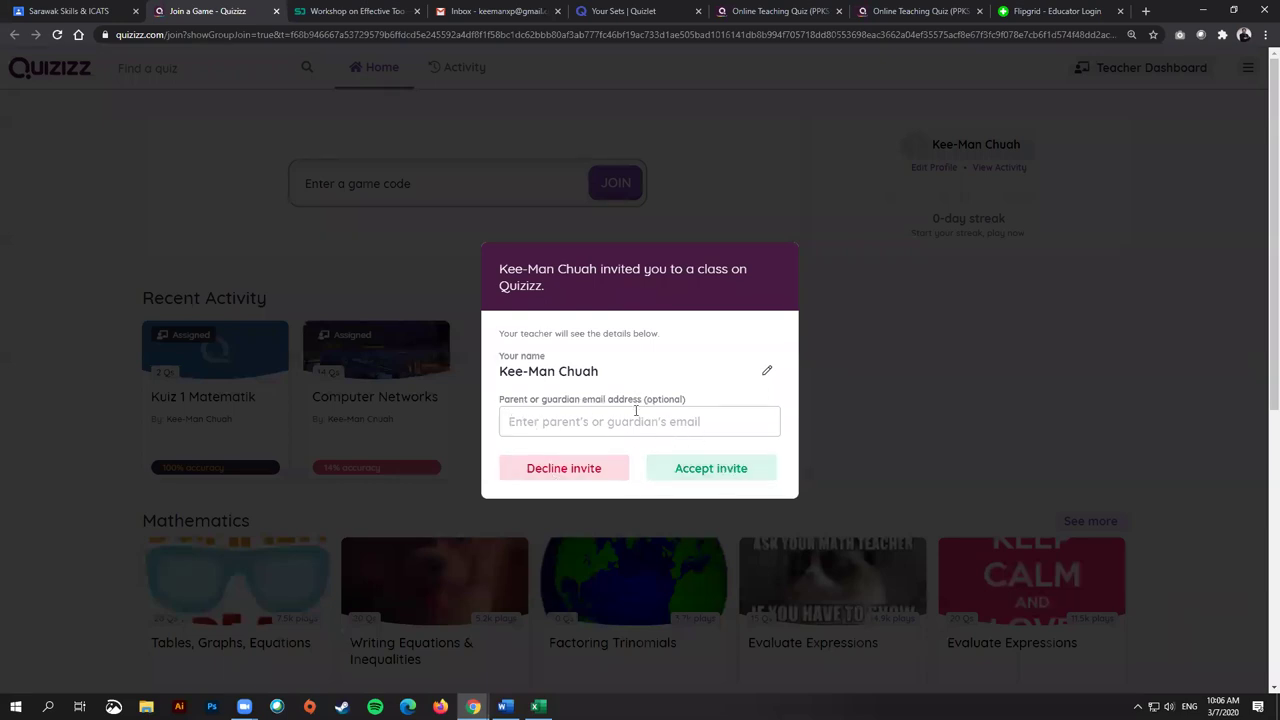
pyautogui.click(725, 474)
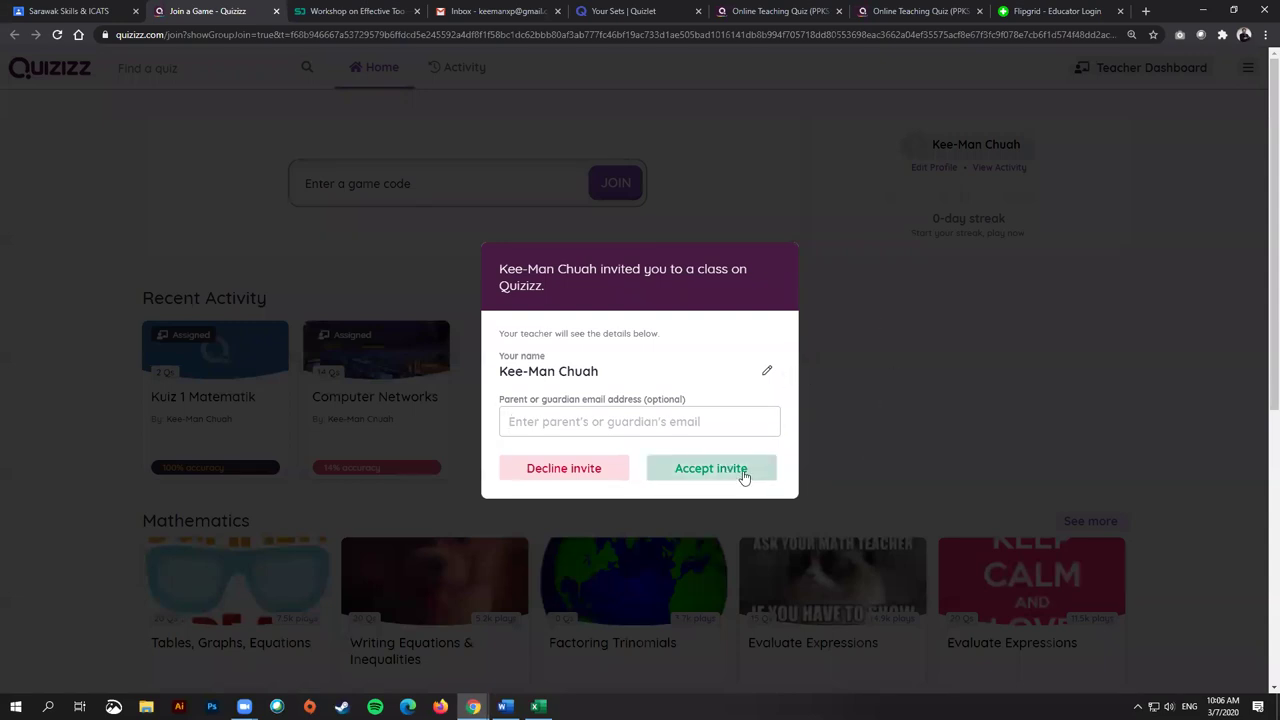
pyautogui.click(743, 474)
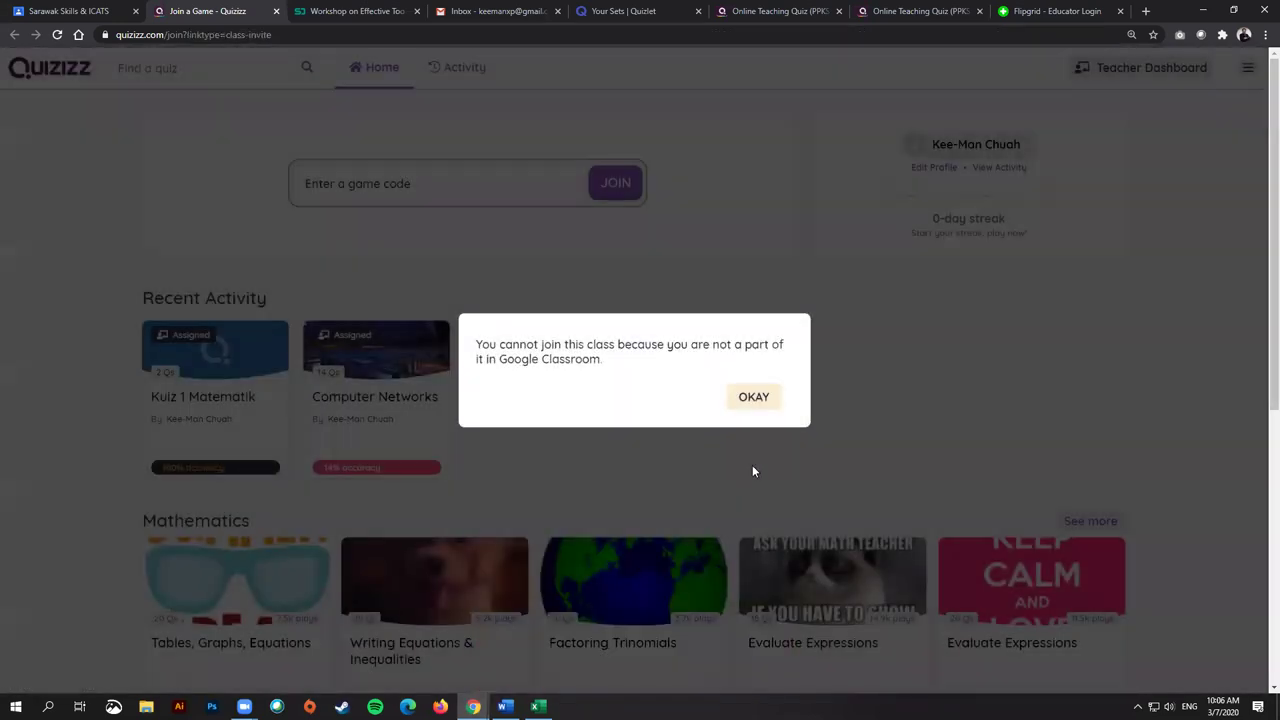
# Step: Dismiss the cannot-join notice and preview the Kuiz 1 Matematik start page several times, ending on Join a Game
pyautogui.click(755, 397)
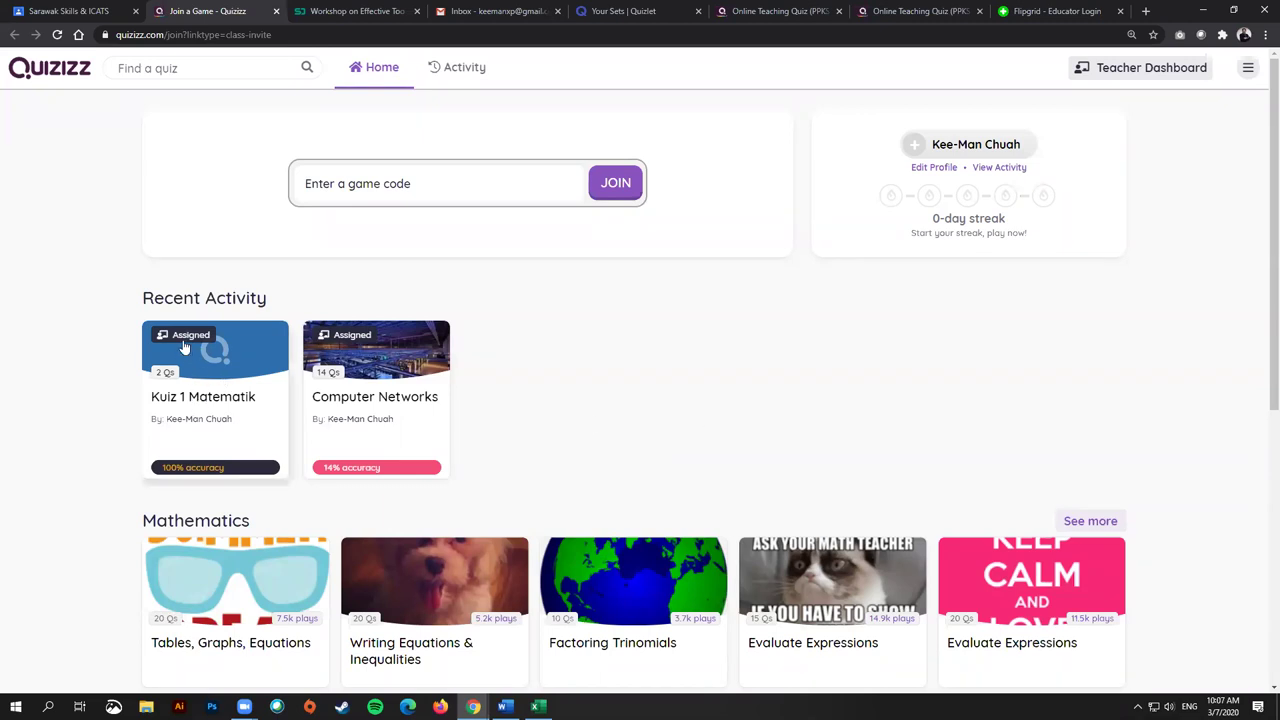
pyautogui.click(219, 401)
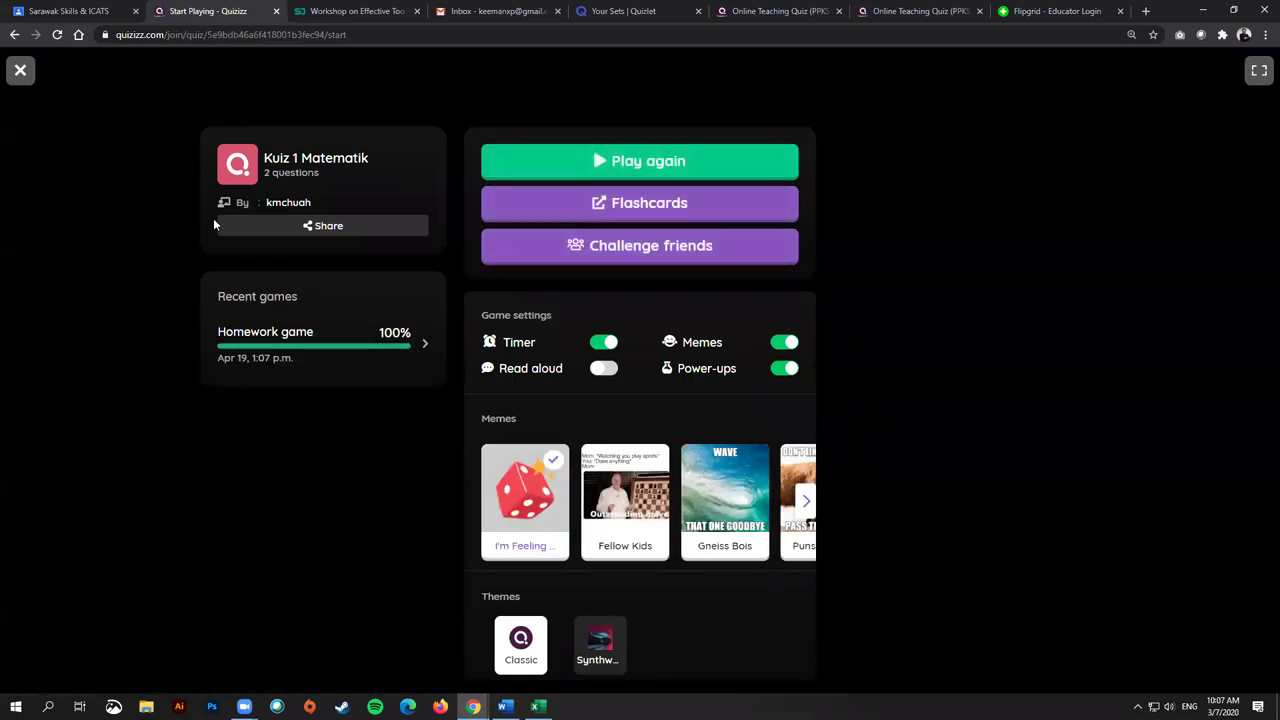
pyautogui.click(14, 34)
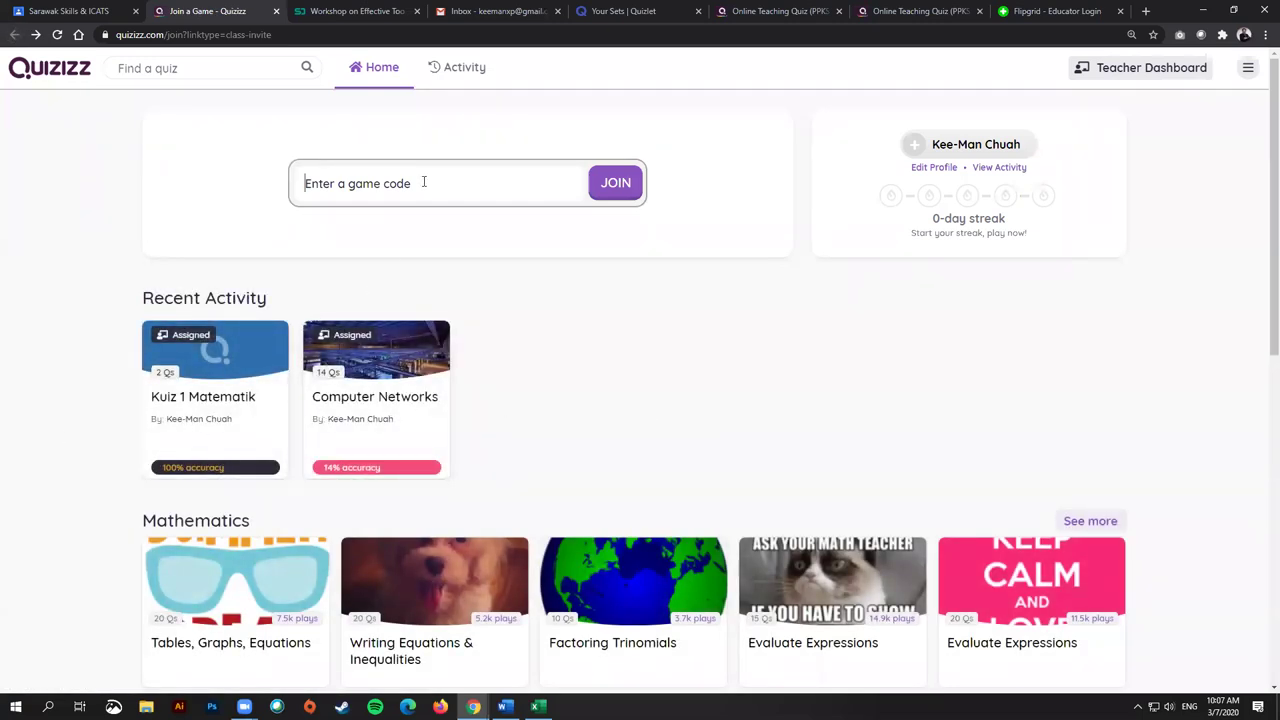
pyautogui.click(262, 370)
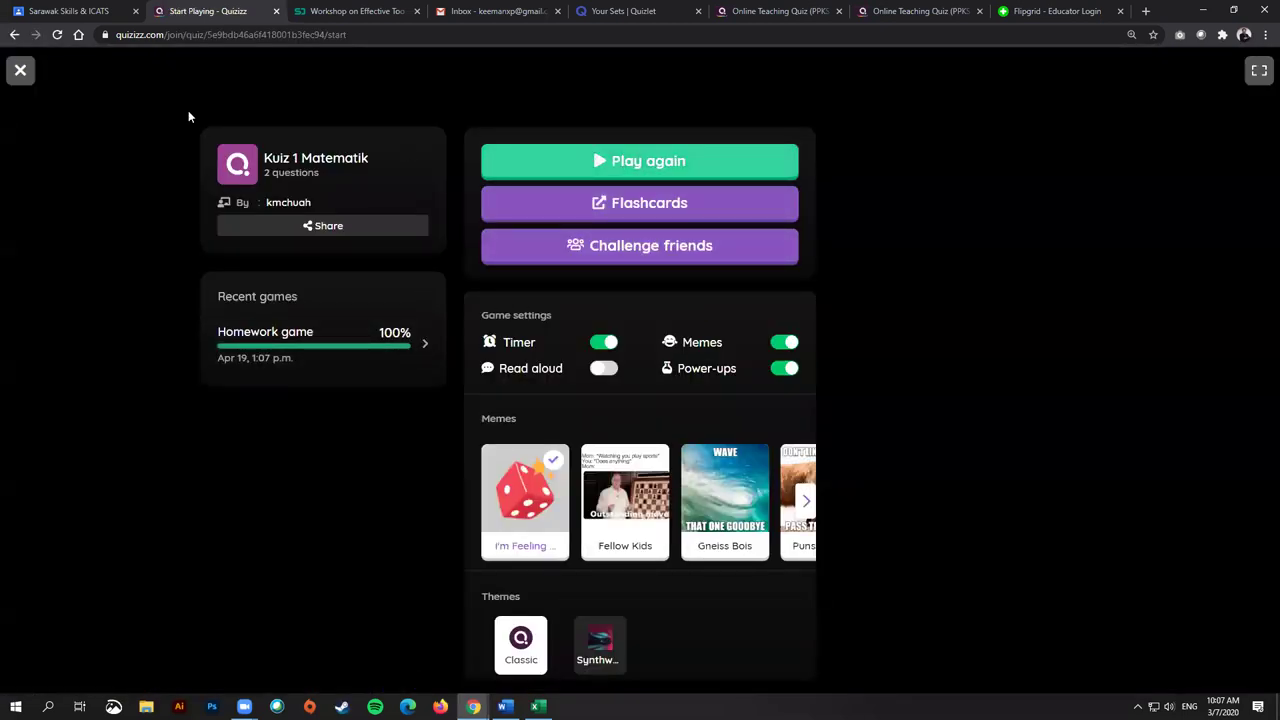
pyautogui.click(14, 37)
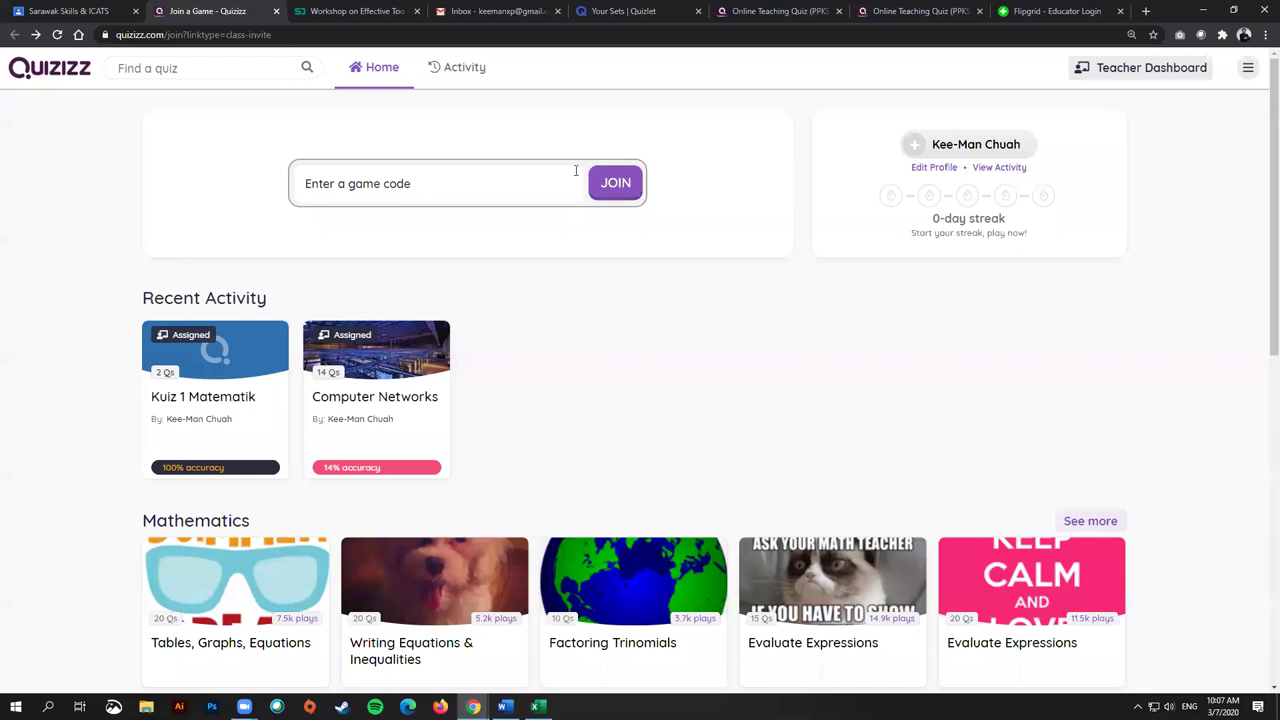
pyautogui.click(240, 410)
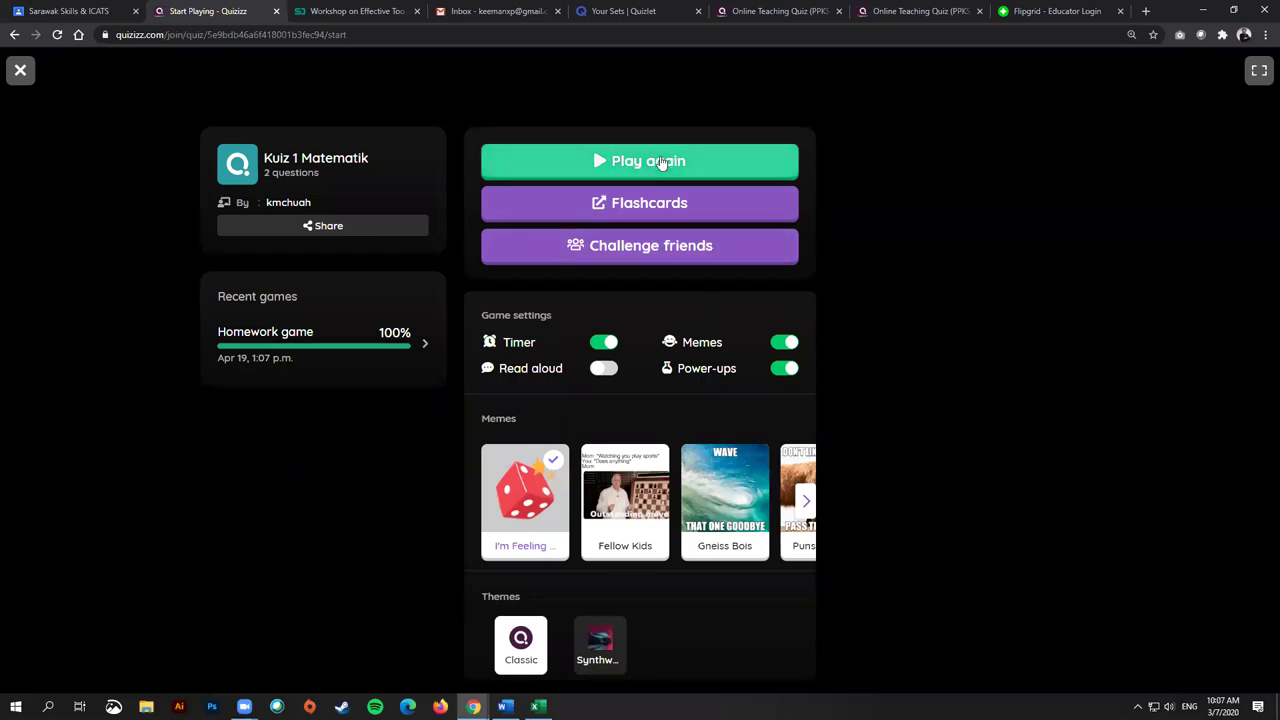
pyautogui.click(20, 70)
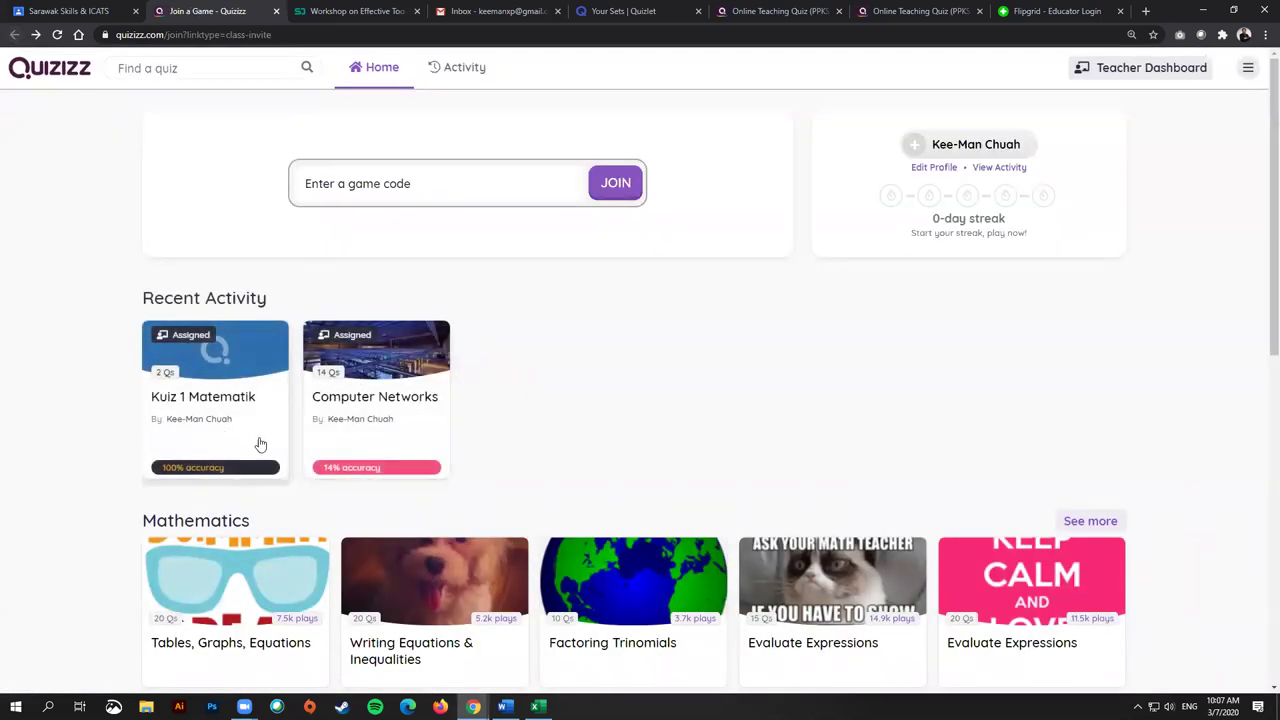
# Step: Preview and close the Kuiz 1 Matematik start page, then jump to the first tab, the Classroom stream
pyautogui.click(216, 387)
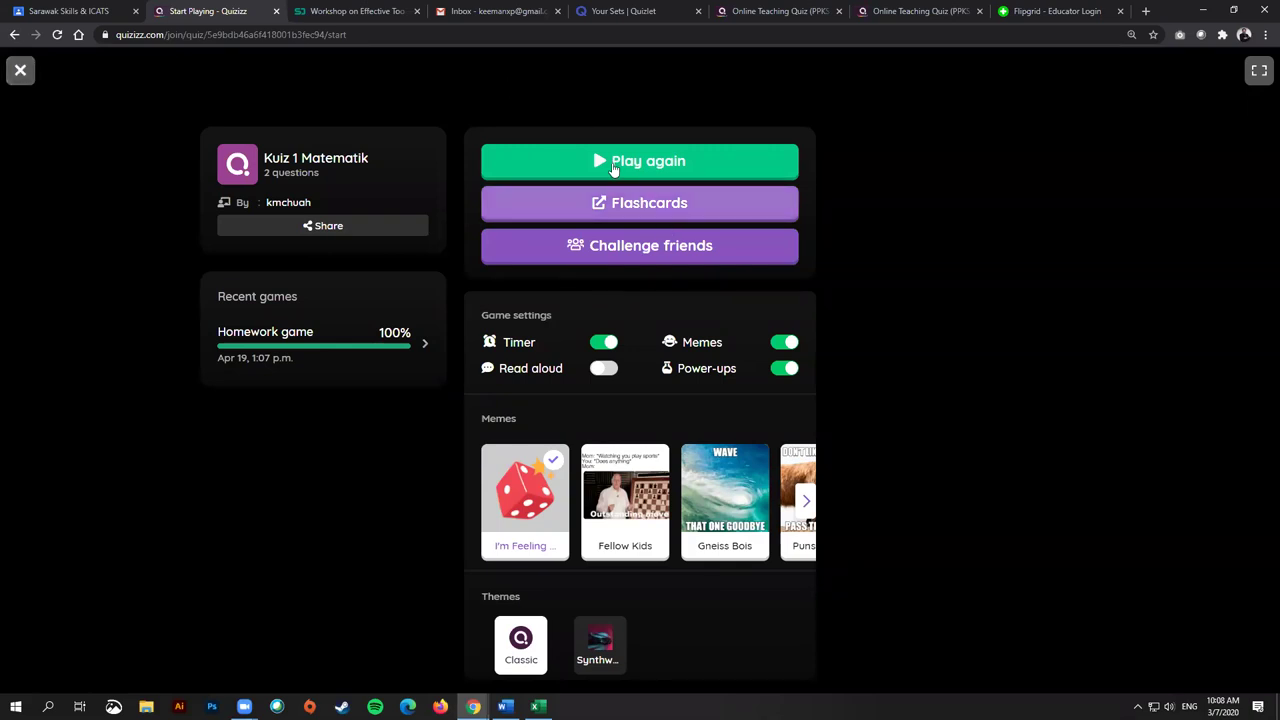
pyautogui.click(20, 70)
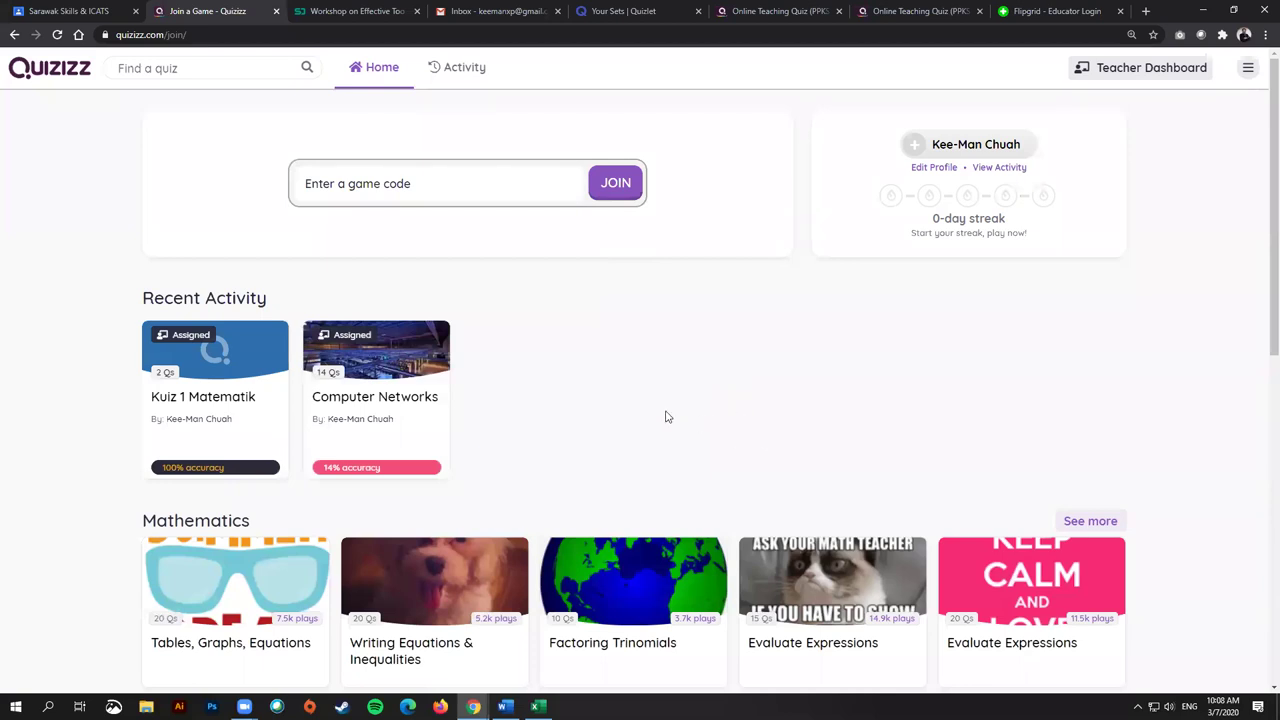
pyautogui.hotkey('ctrl', '1')
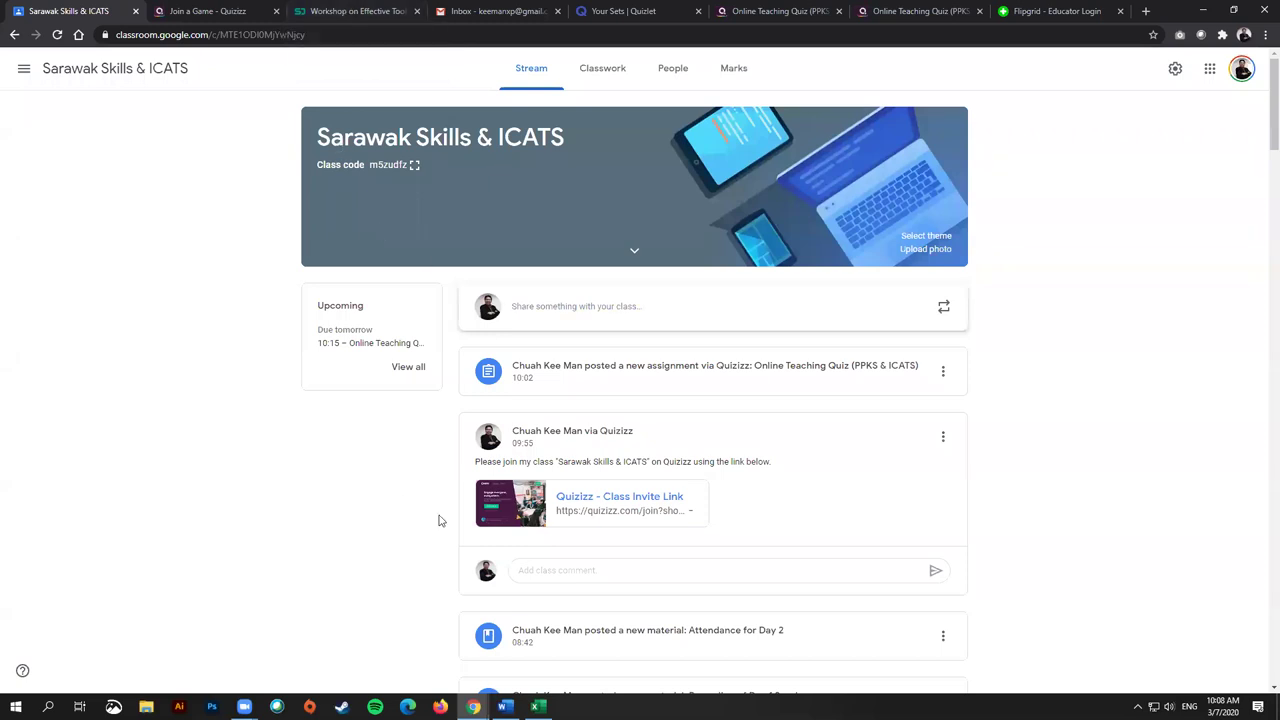
# Step: Start a comment on the Quizizz invite post, revisit the join page, then switch to the LangCom Teams sheet
pyautogui.click(572, 571)
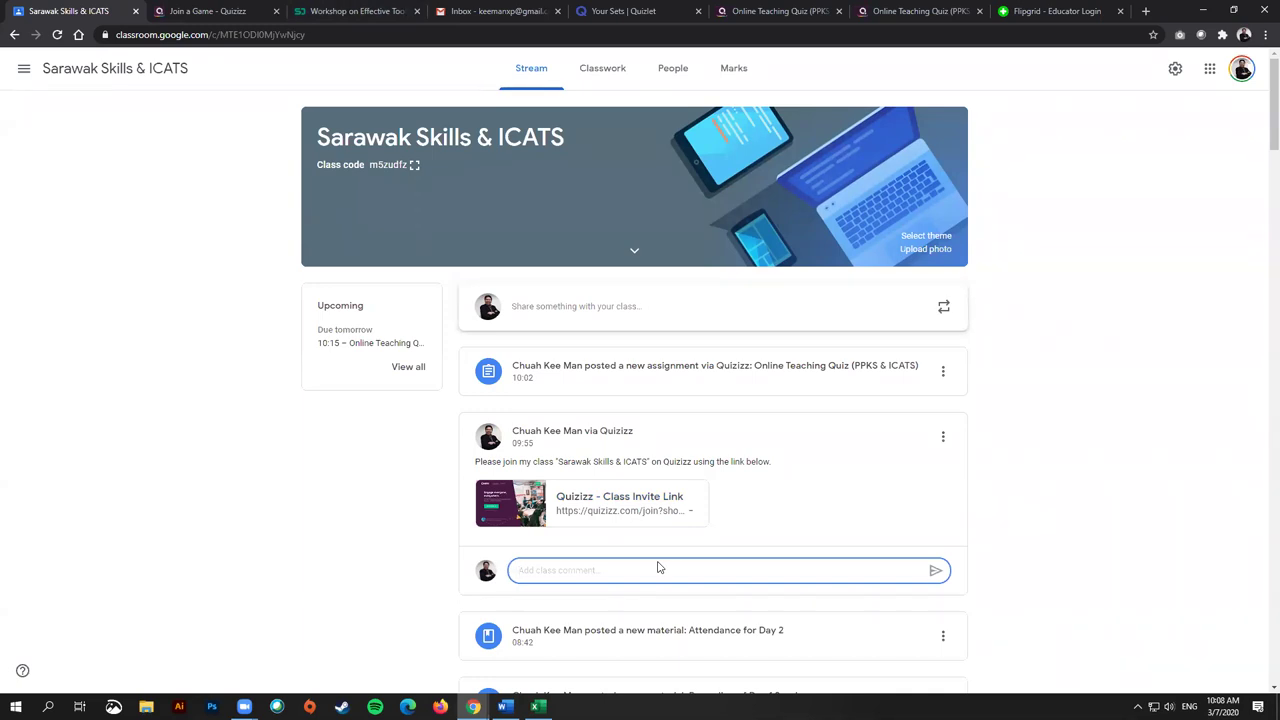
pyautogui.click(214, 8)
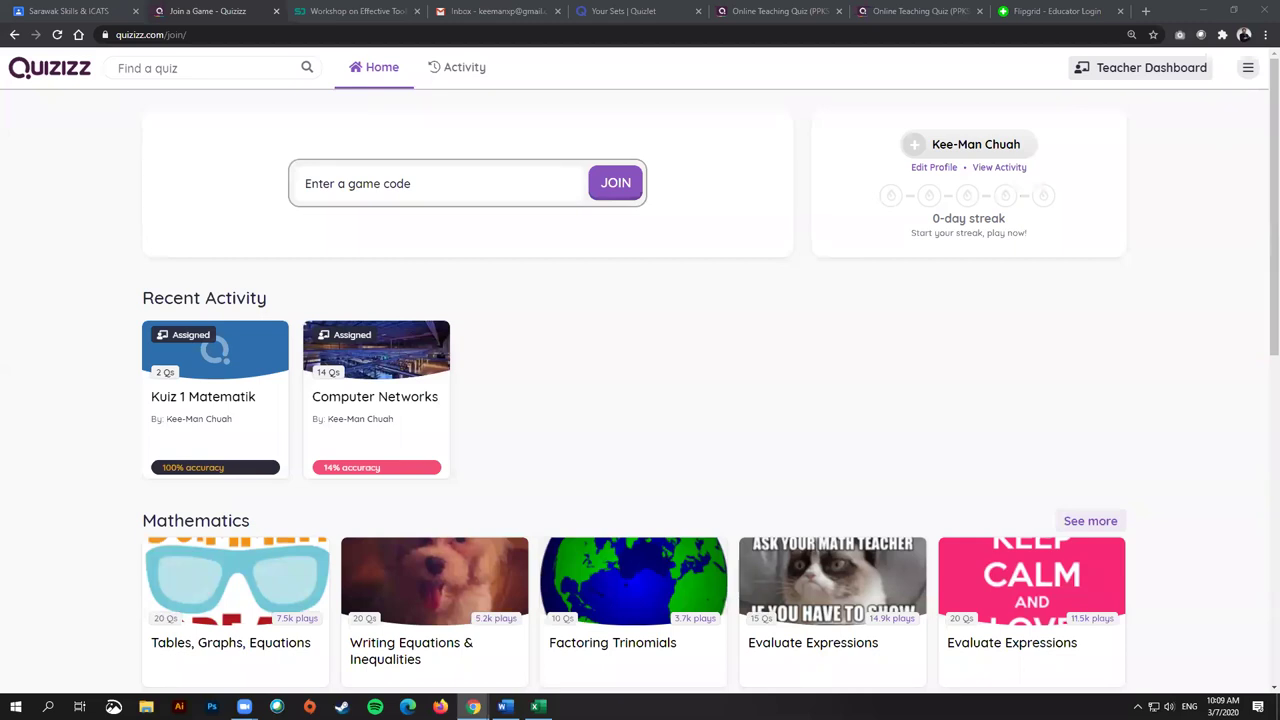
pyautogui.hotkey('alt', 'Tab')
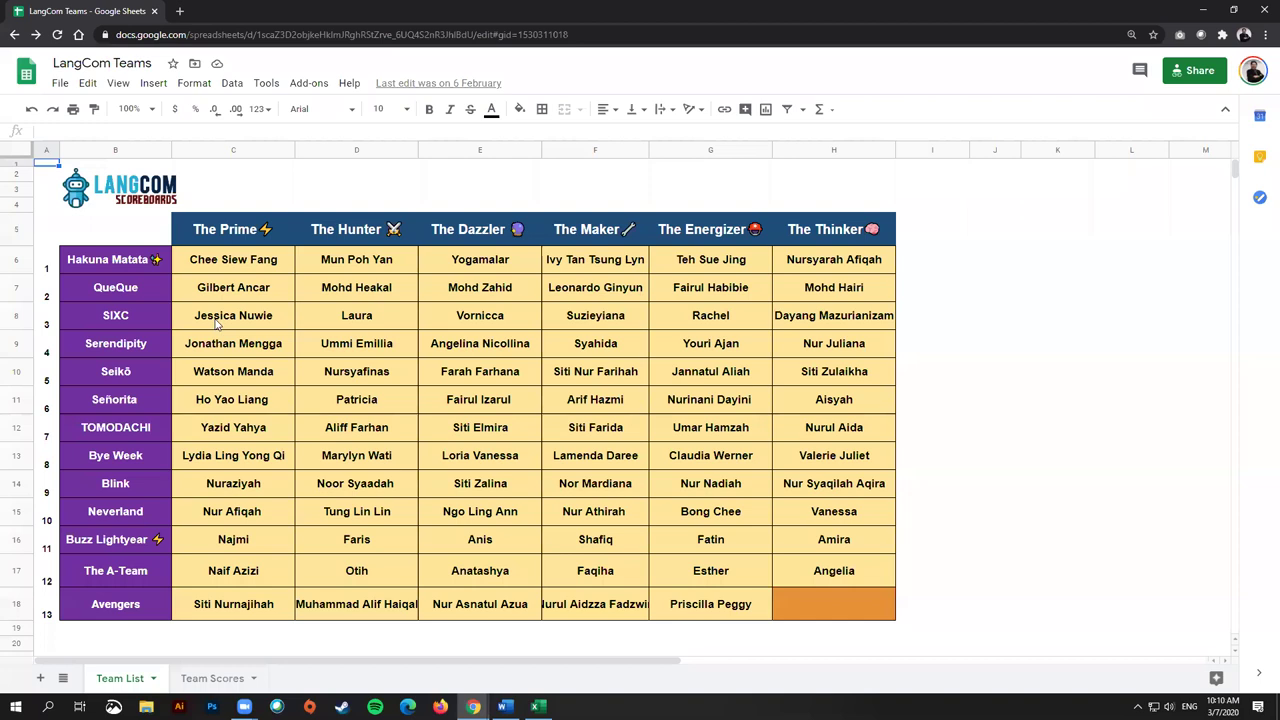
pyautogui.click(119, 268)
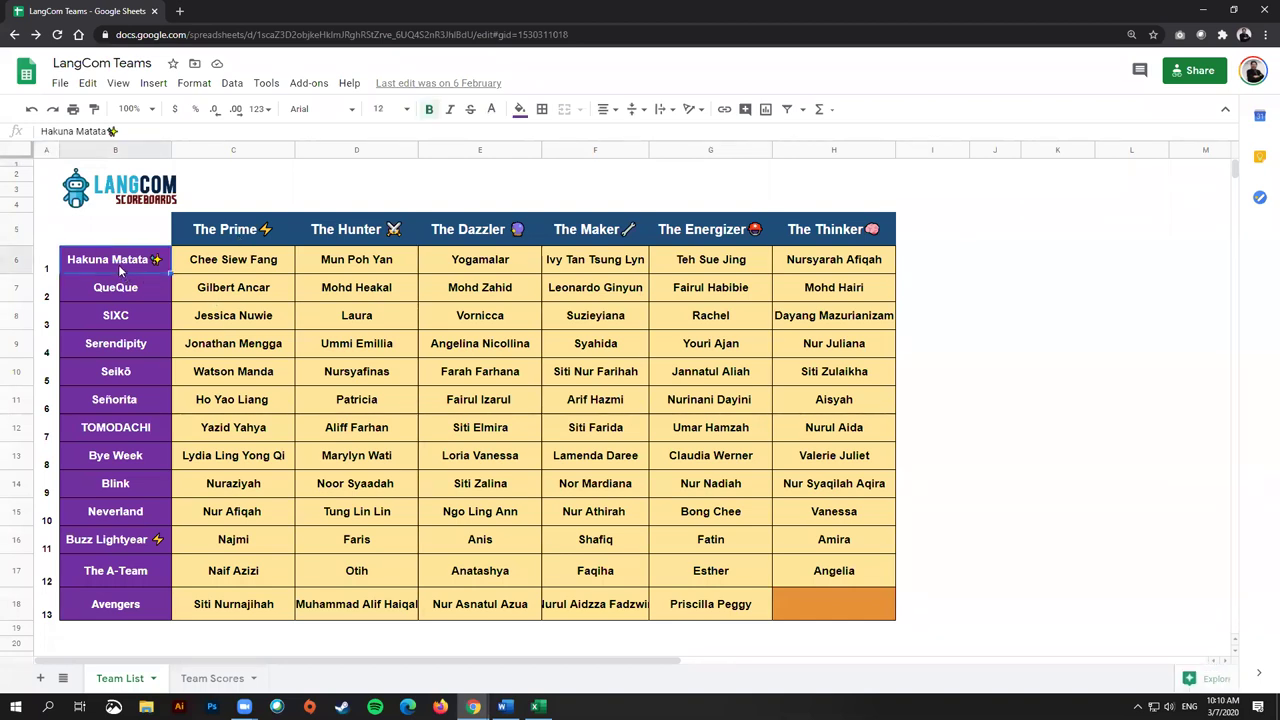
pyautogui.click(215, 263)
pyautogui.click(395, 243)
pyautogui.click(397, 262)
pyautogui.click(510, 266)
pyautogui.click(636, 268)
pyautogui.click(760, 274)
pyautogui.click(783, 268)
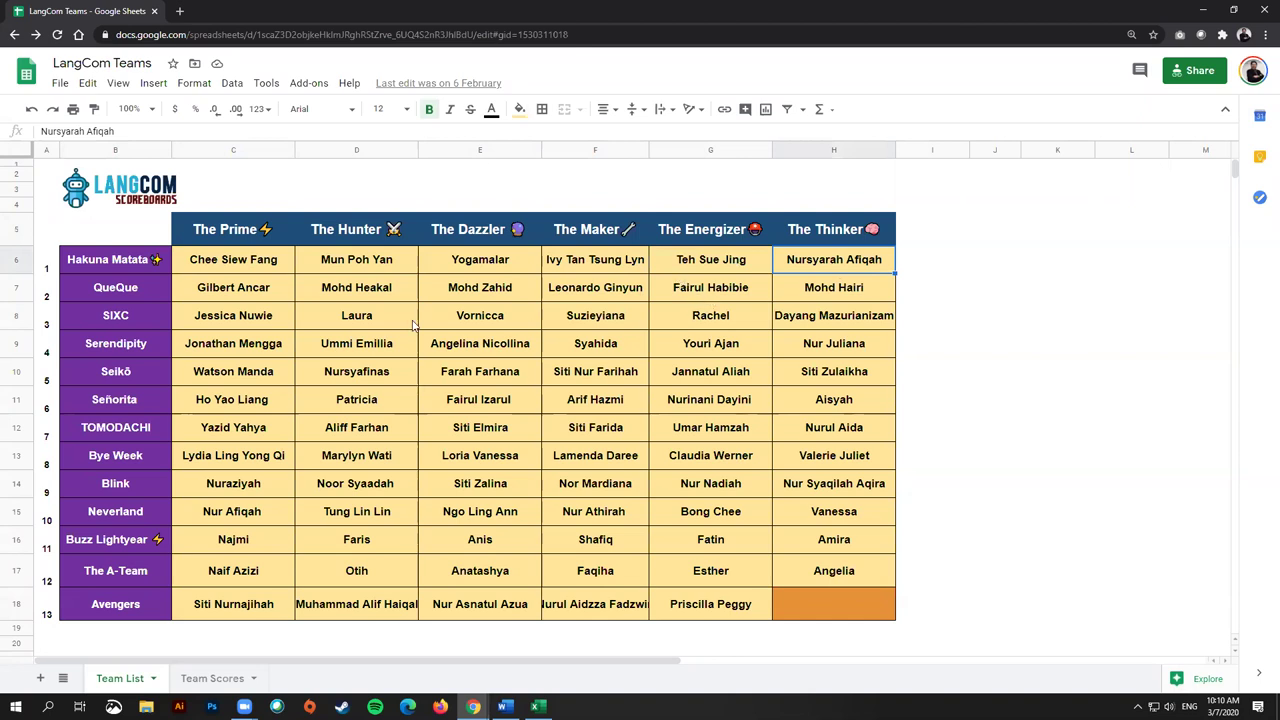
pyautogui.click(249, 233)
pyautogui.click(350, 233)
pyautogui.click(470, 233)
pyautogui.click(590, 233)
pyautogui.click(710, 233)
pyautogui.click(853, 233)
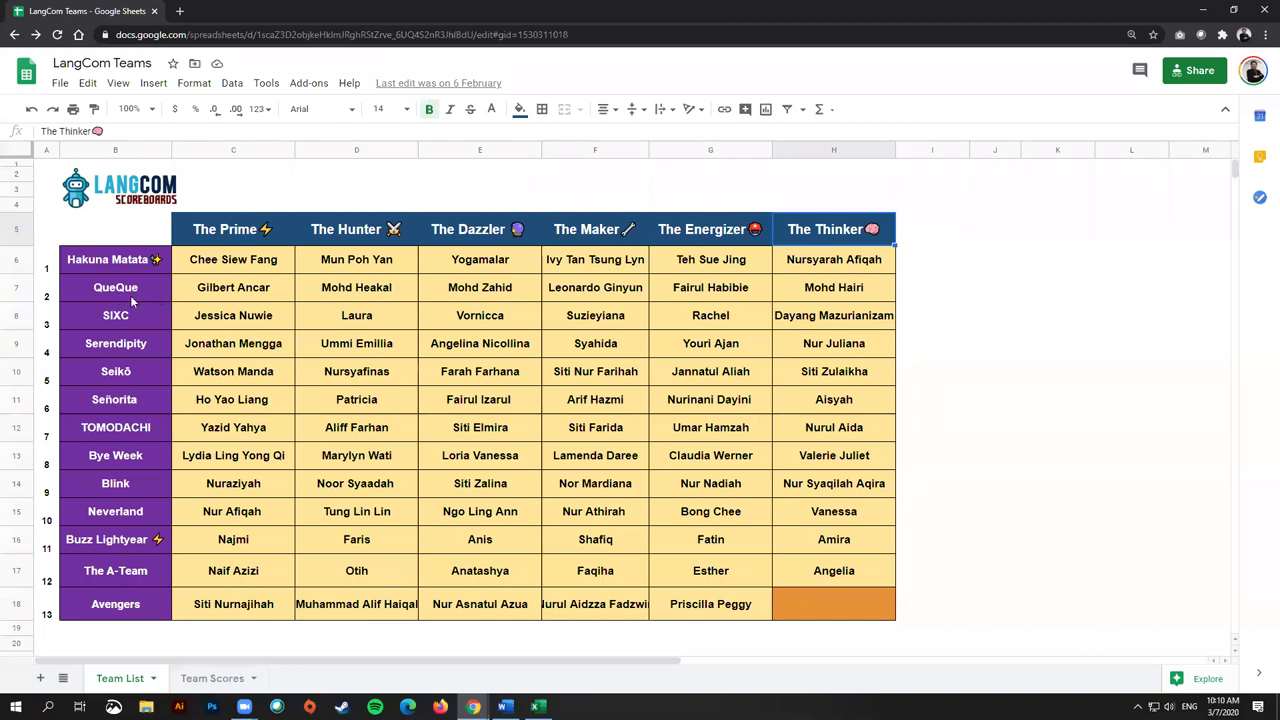
pyautogui.click(130, 295)
pyautogui.click(233, 290)
pyautogui.click(356, 290)
pyautogui.click(480, 290)
pyautogui.click(595, 290)
pyautogui.click(710, 290)
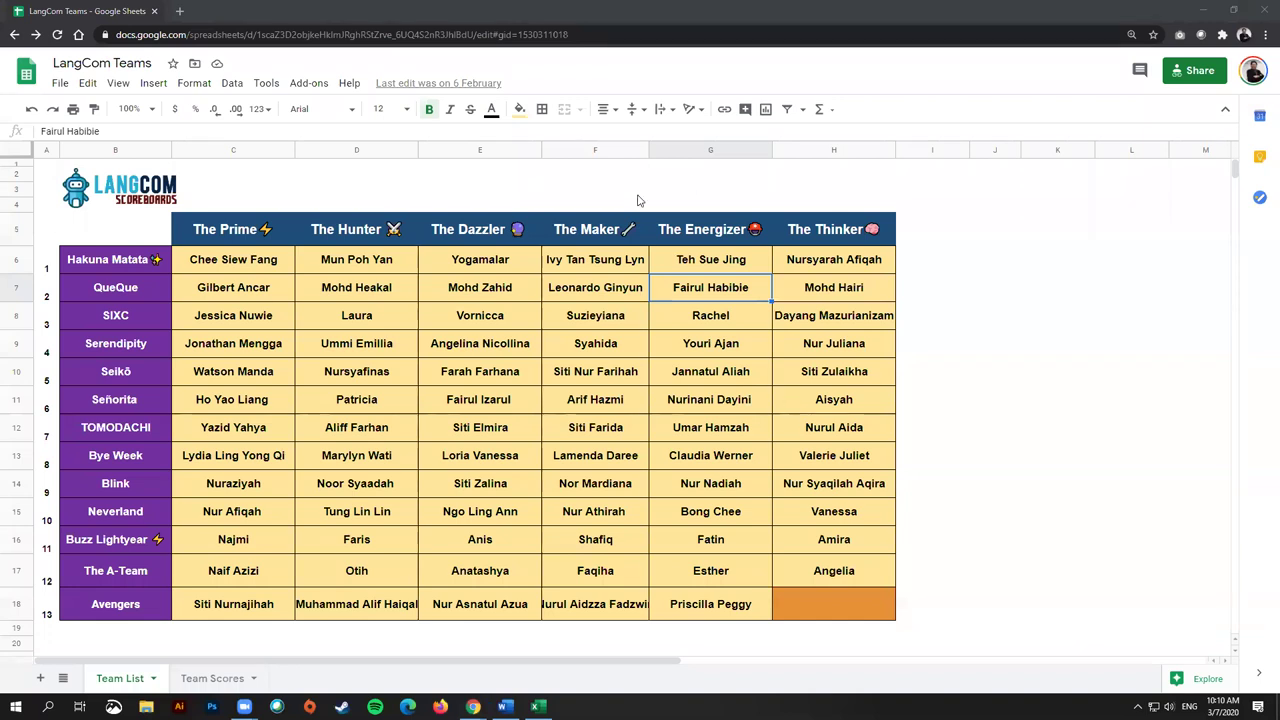
pyautogui.click(120, 263)
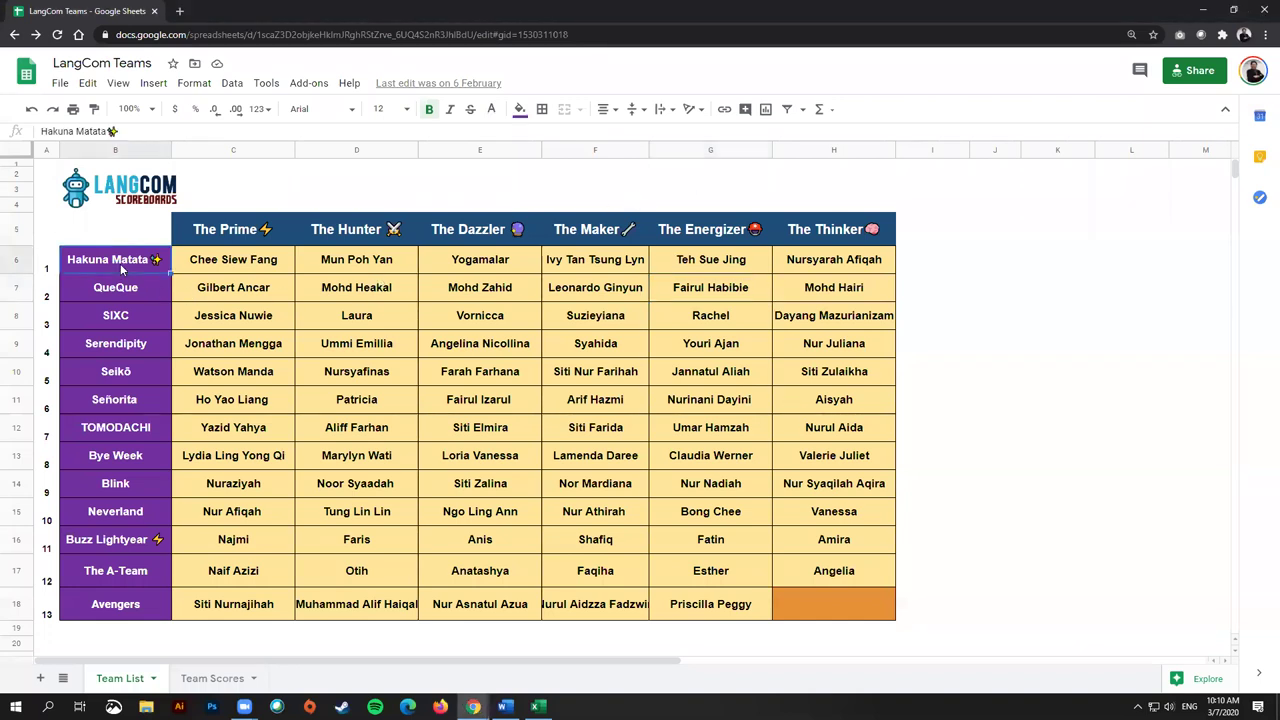
pyautogui.click(232, 262)
pyautogui.click(355, 258)
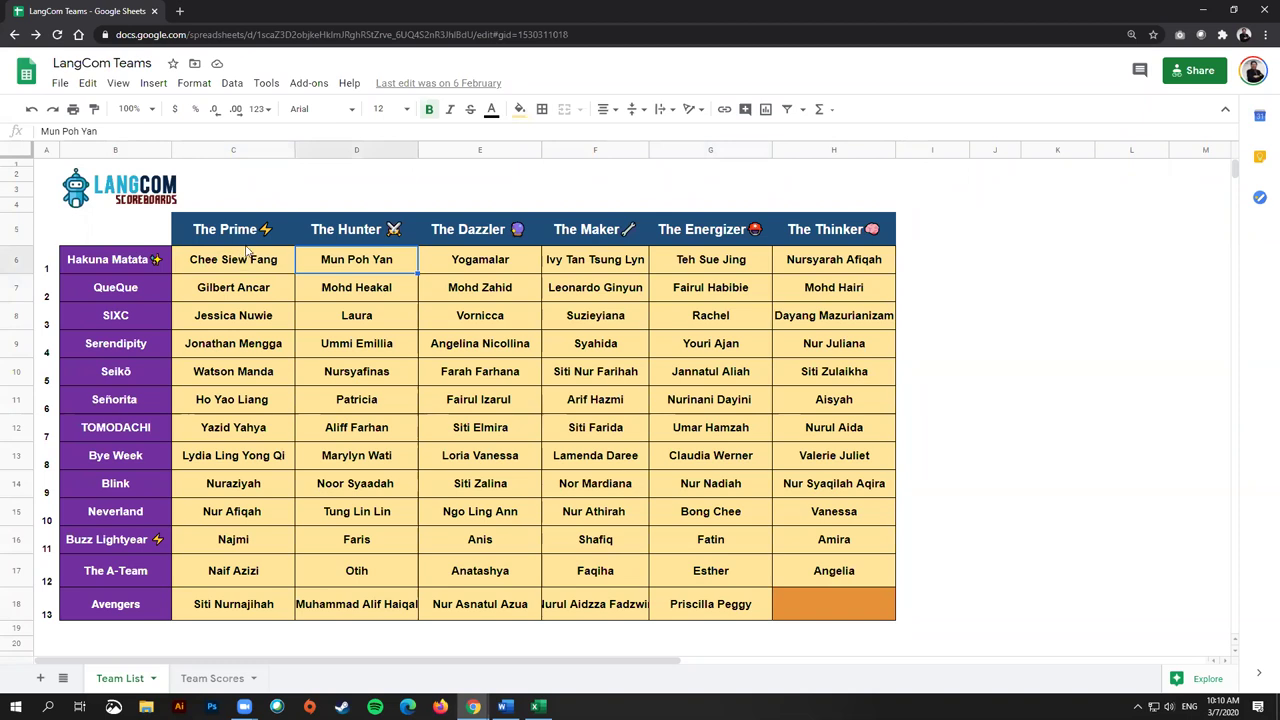
pyautogui.moveTo(245, 257); pyautogui.dragTo(240, 604)
pyautogui.click(386, 258)
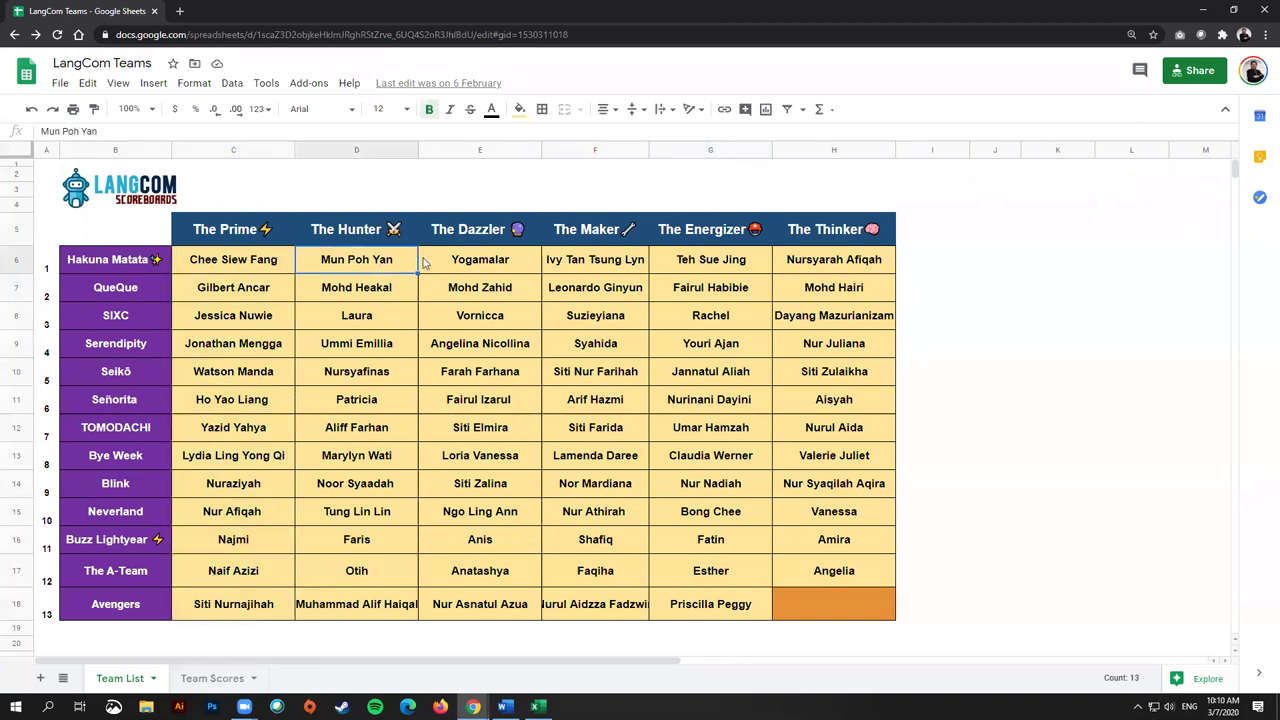
pyautogui.click(479, 270)
pyautogui.click(613, 270)
pyautogui.click(698, 270)
pyautogui.click(838, 270)
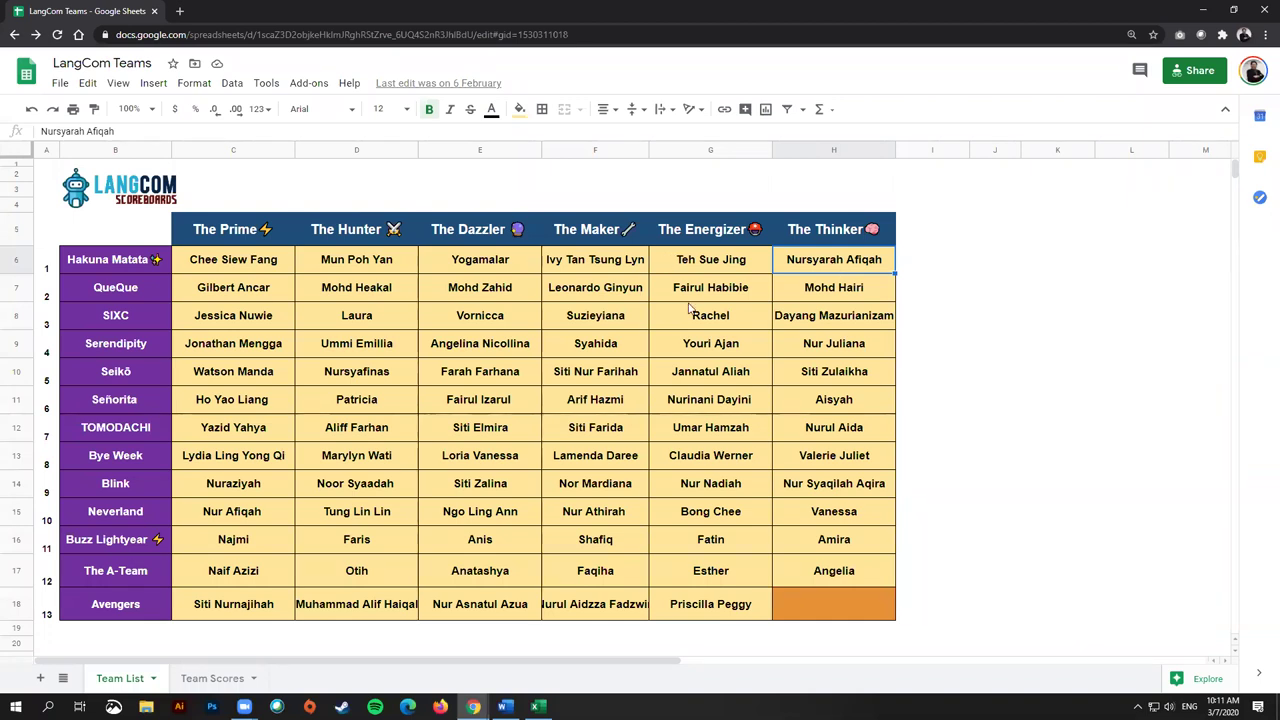
pyautogui.moveTo(368, 260); pyautogui.dragTo(345, 603)
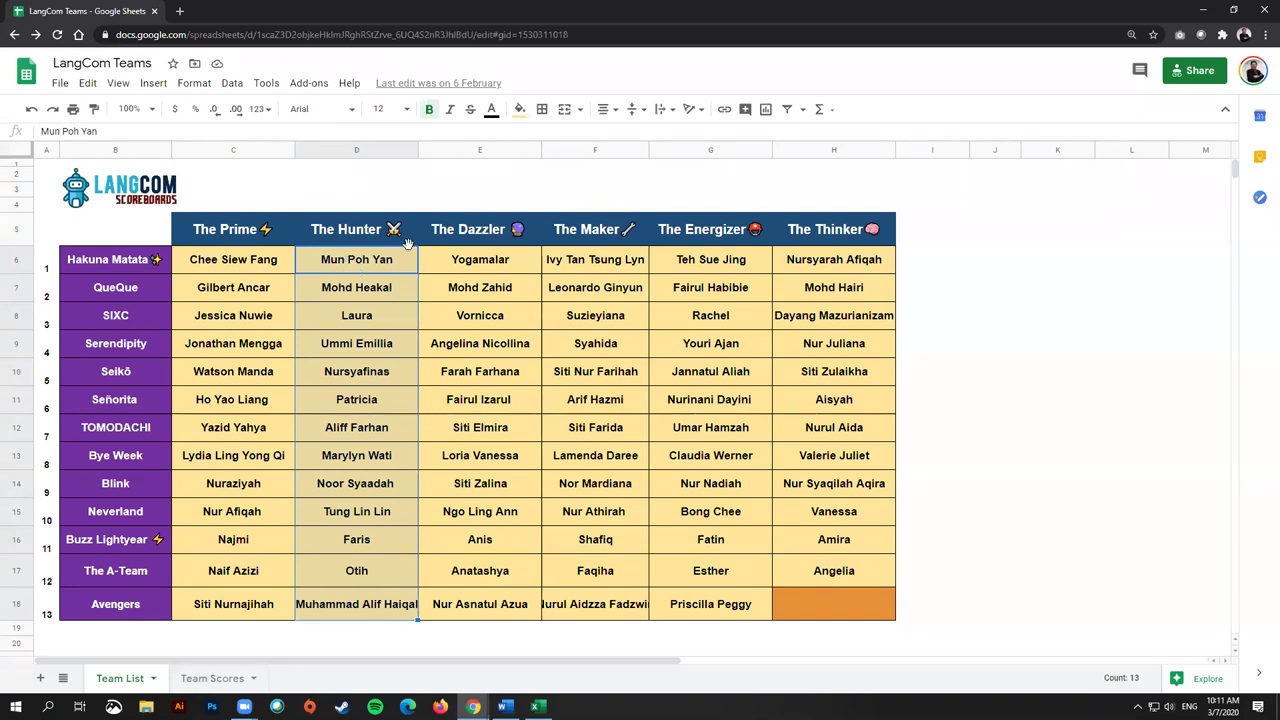
pyautogui.click(340, 266)
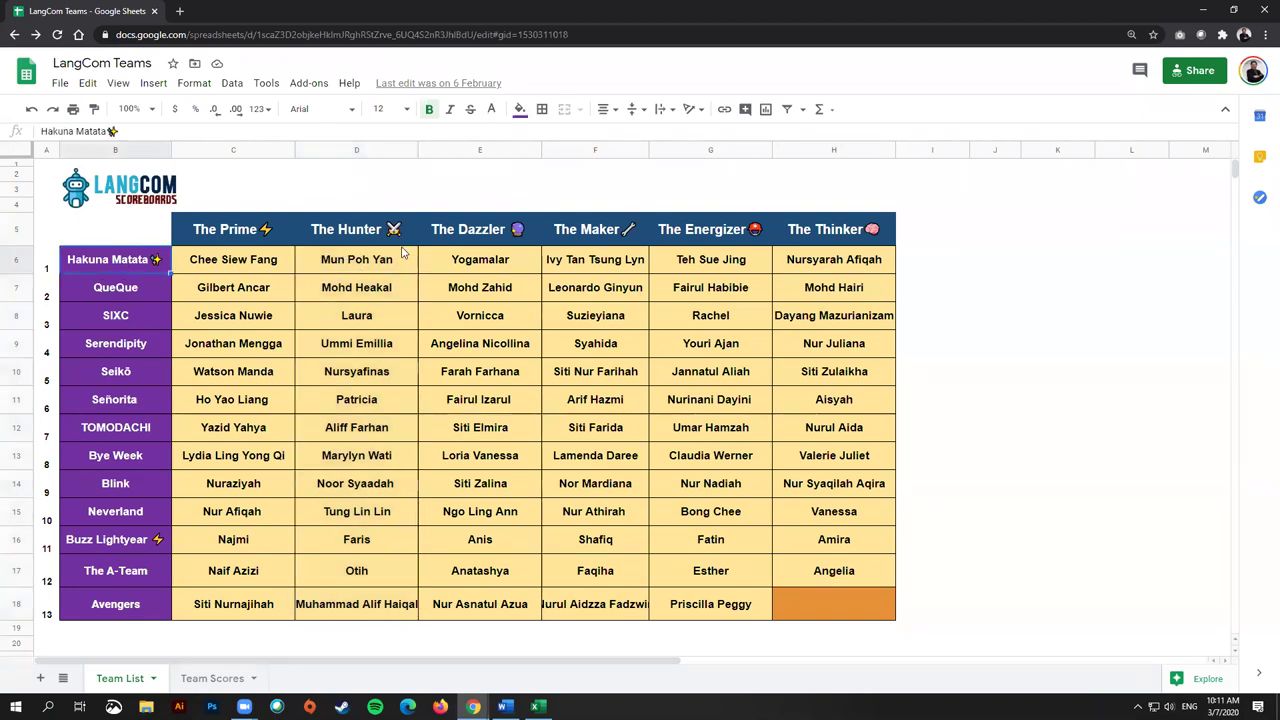
pyautogui.click(345, 315)
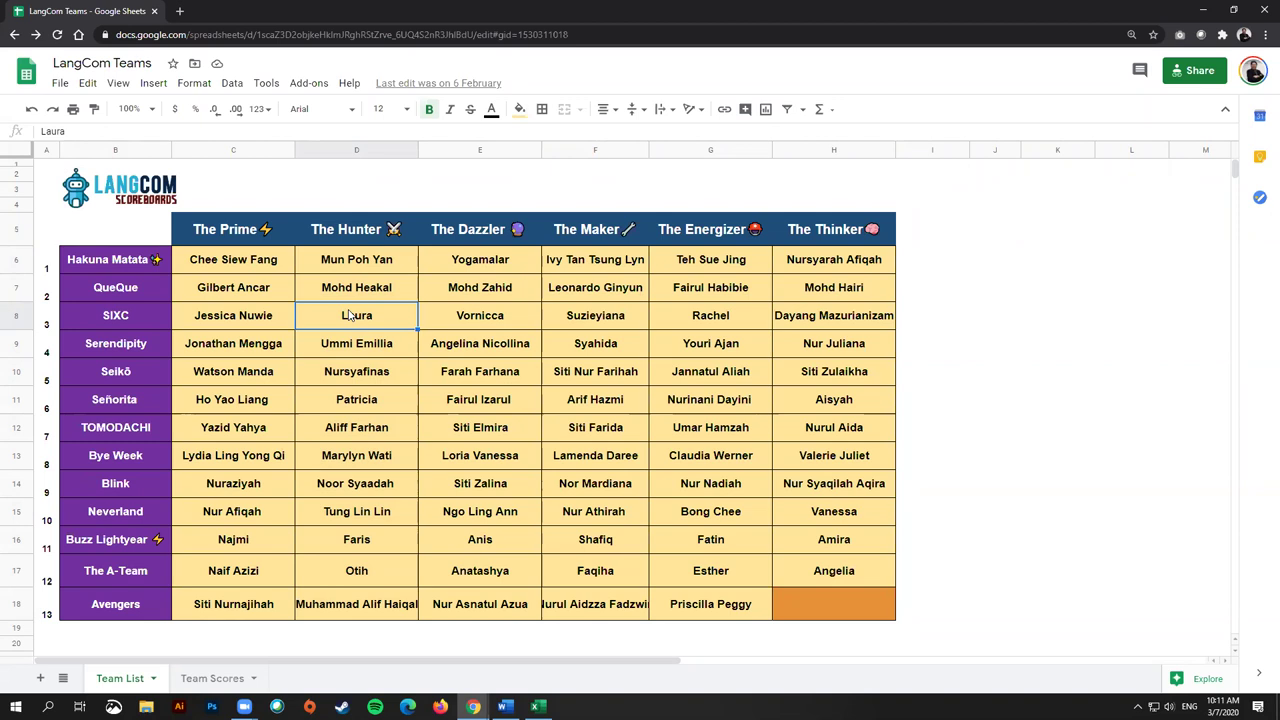
pyautogui.moveTo(95, 264); pyautogui.dragTo(803, 268)
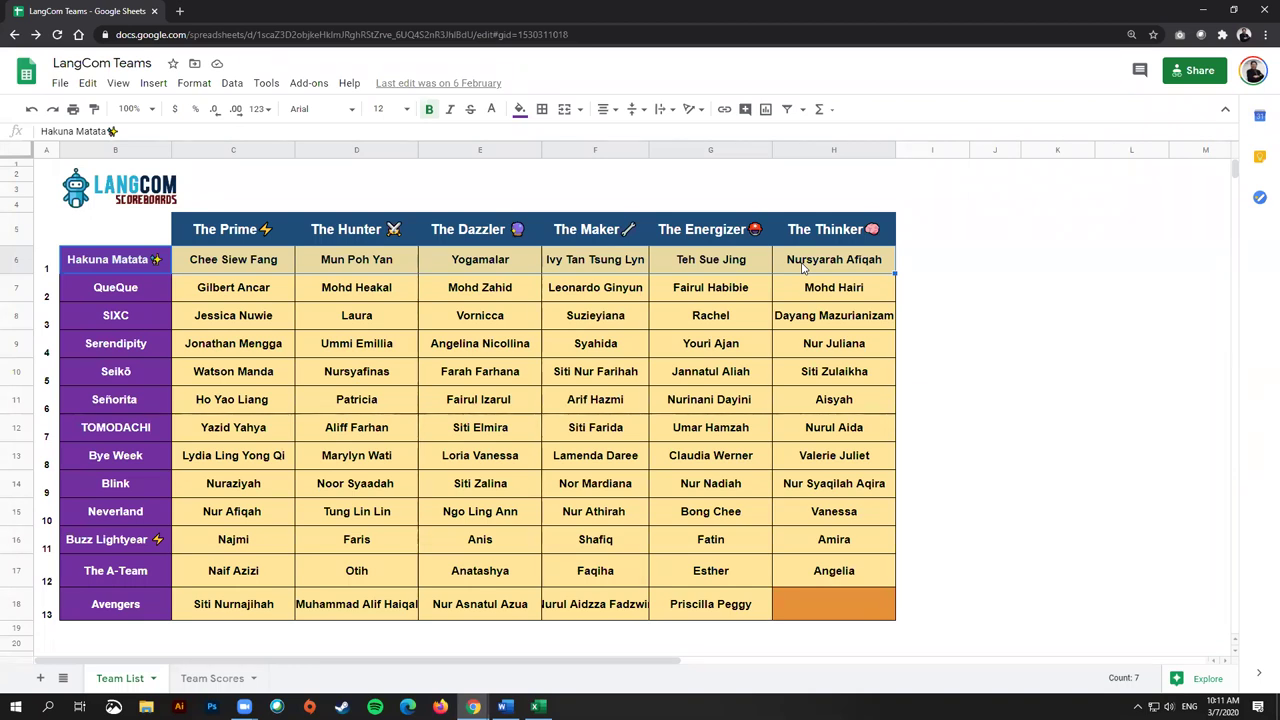
pyautogui.click(802, 266)
pyautogui.moveTo(222, 268); pyautogui.dragTo(830, 260)
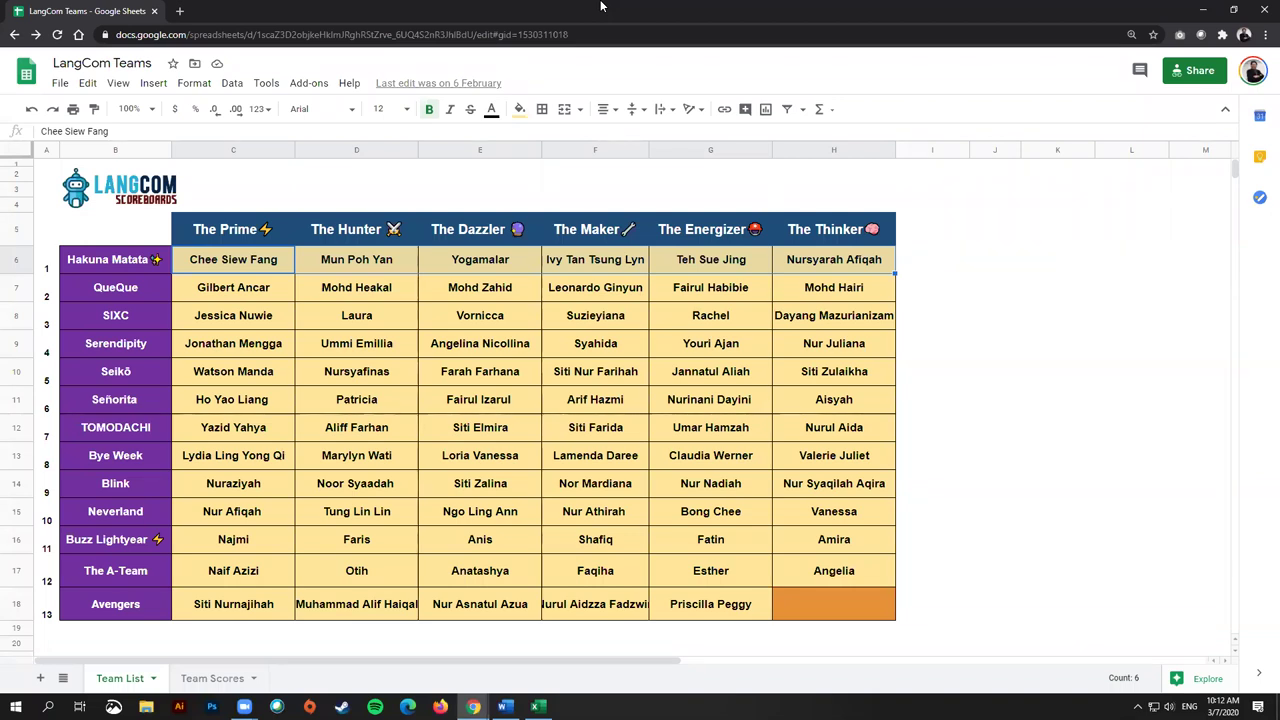
pyautogui.click(617, 353)
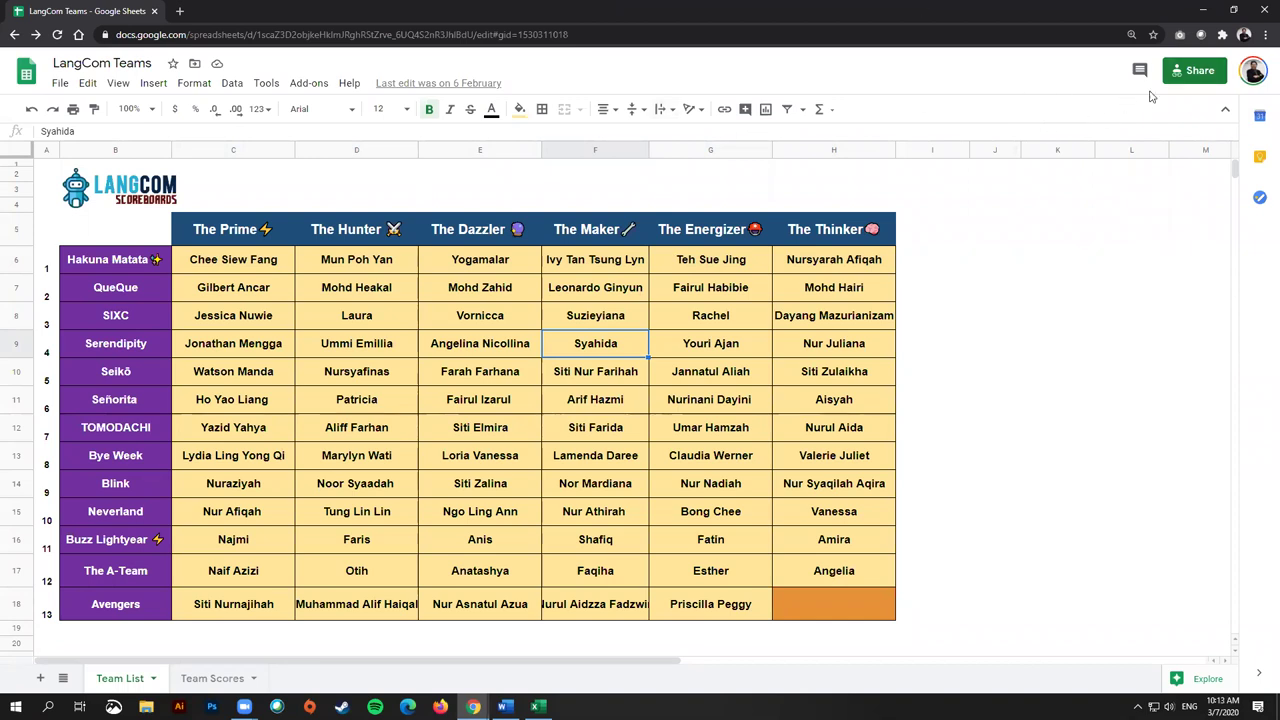
pyautogui.click(1107, 209)
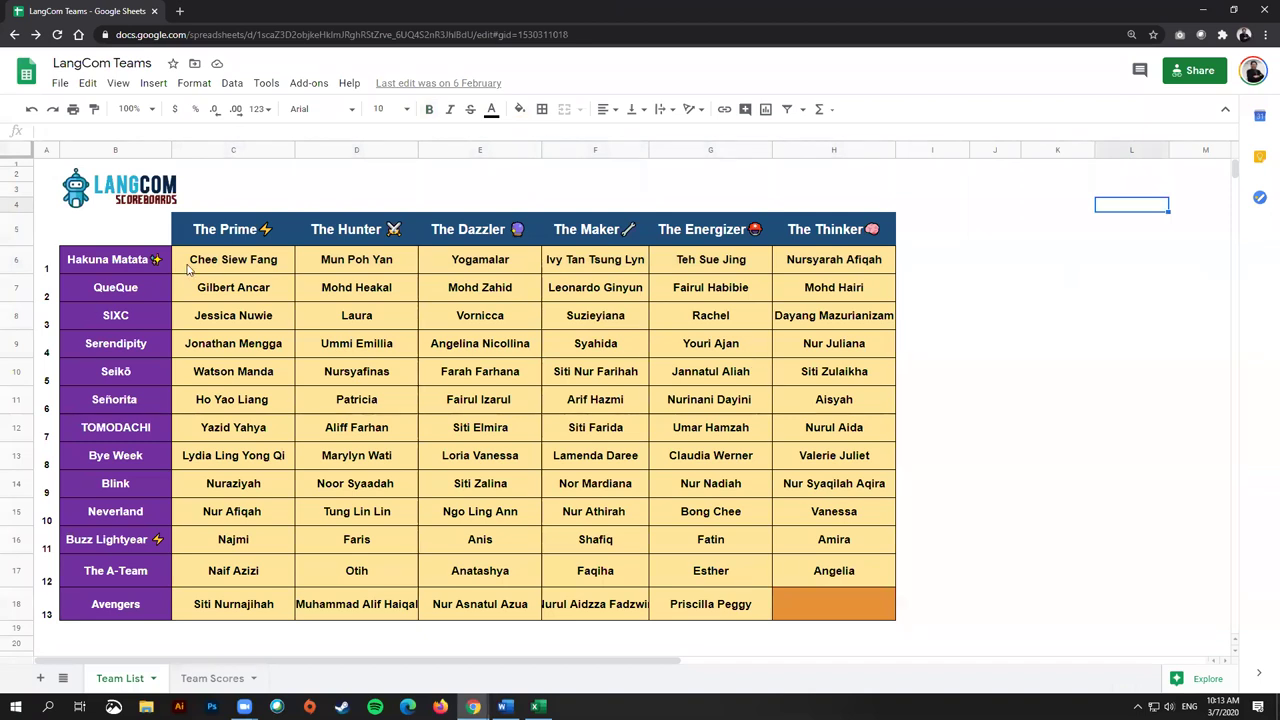
pyautogui.click(215, 680)
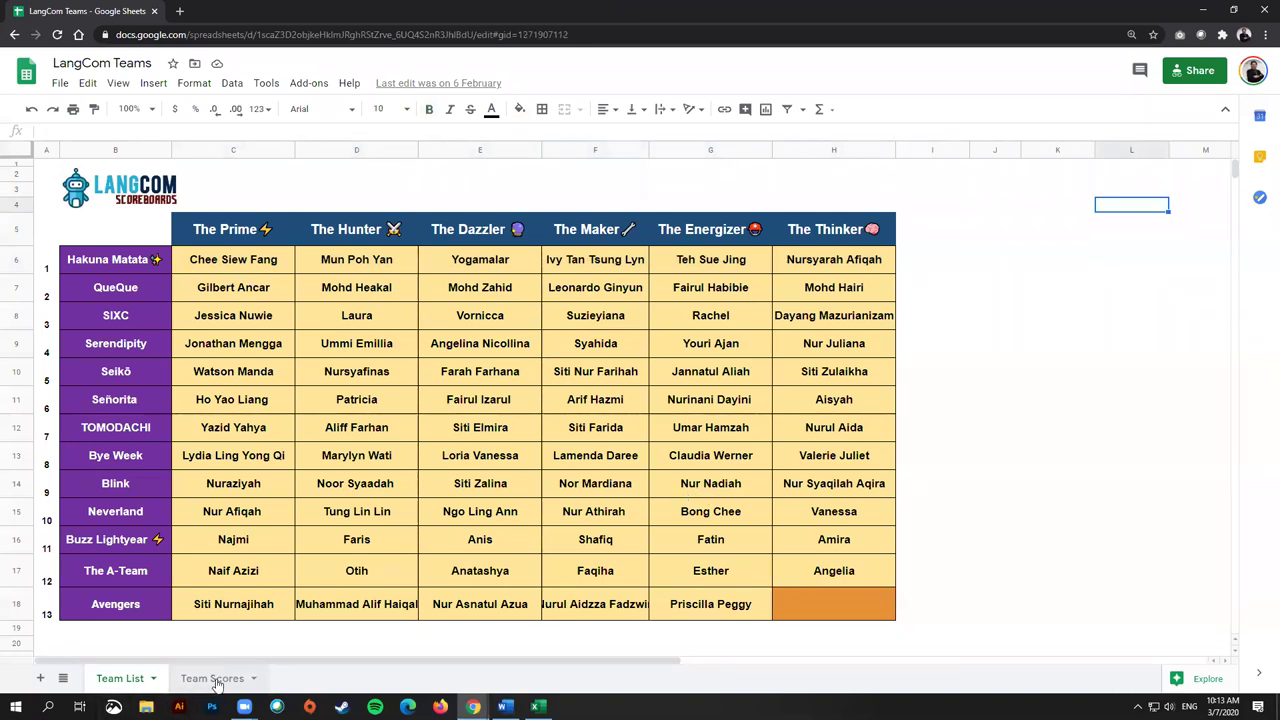
pyautogui.click(203, 302)
pyautogui.click(285, 302)
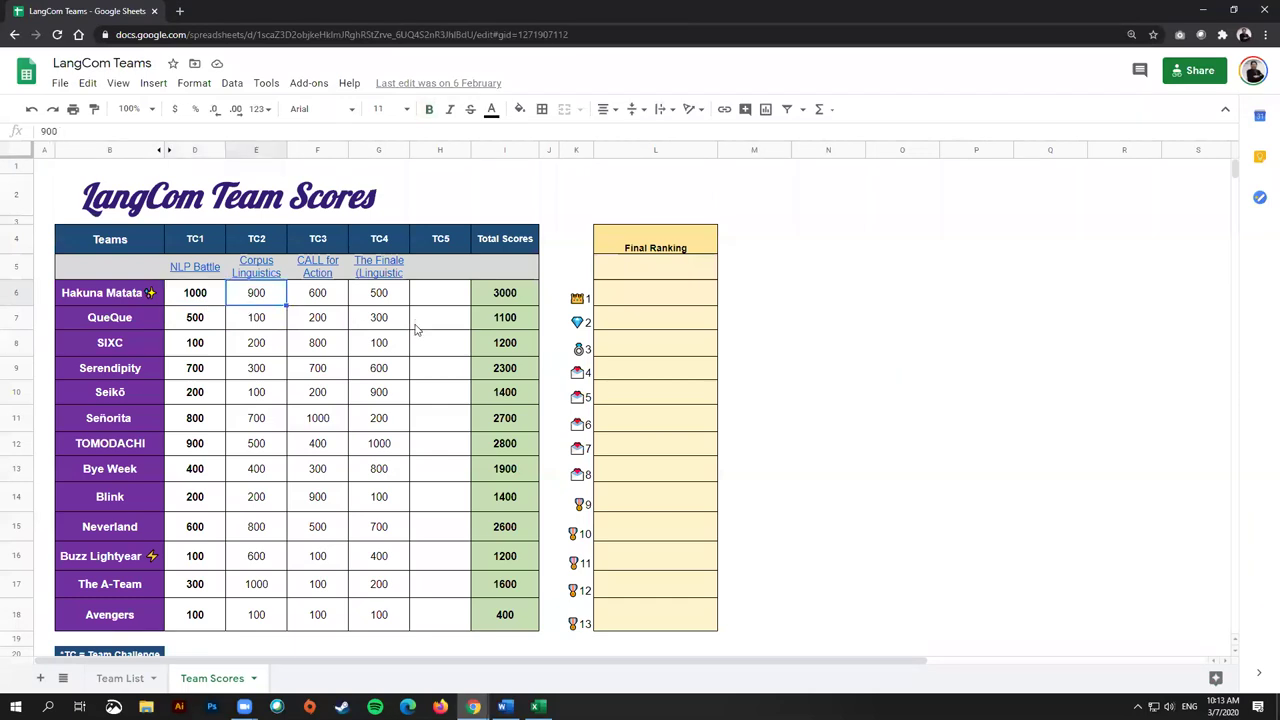
pyautogui.moveTo(443, 292); pyautogui.dragTo(443, 623)
pyautogui.click(213, 303)
pyautogui.click(258, 306)
pyautogui.click(320, 302)
pyautogui.click(390, 300)
pyautogui.click(663, 305)
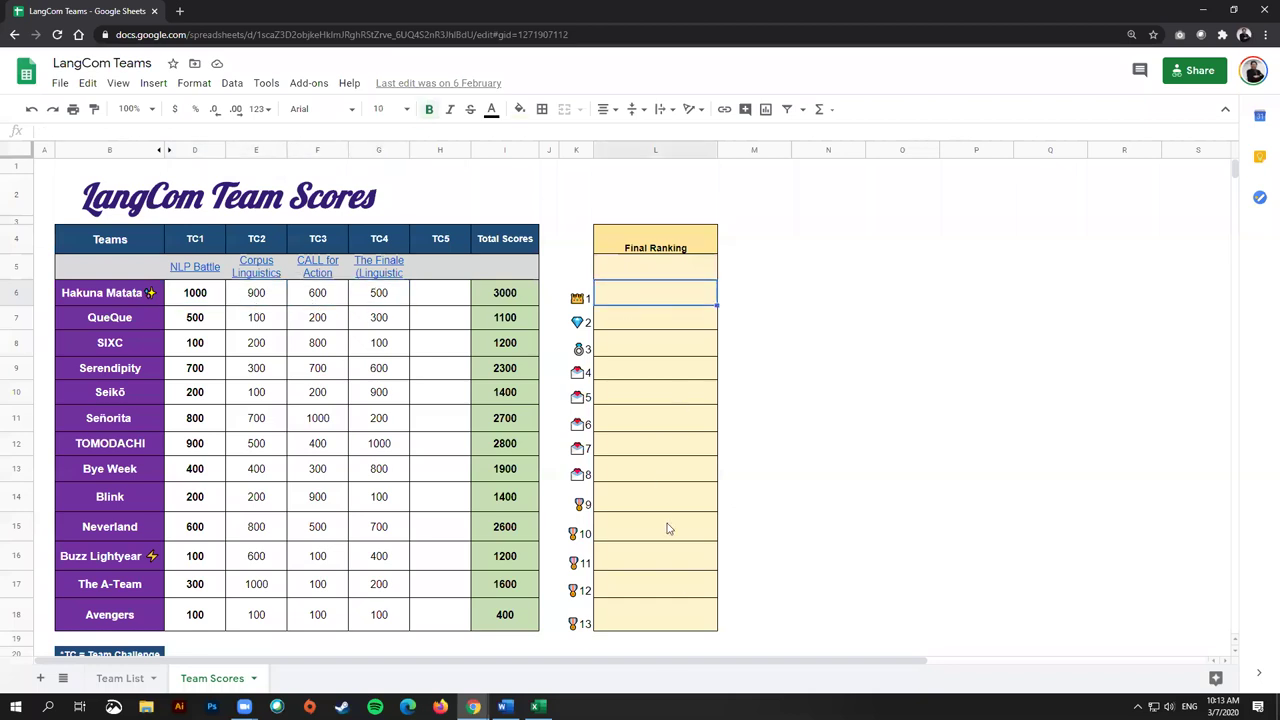
pyautogui.click(256, 468)
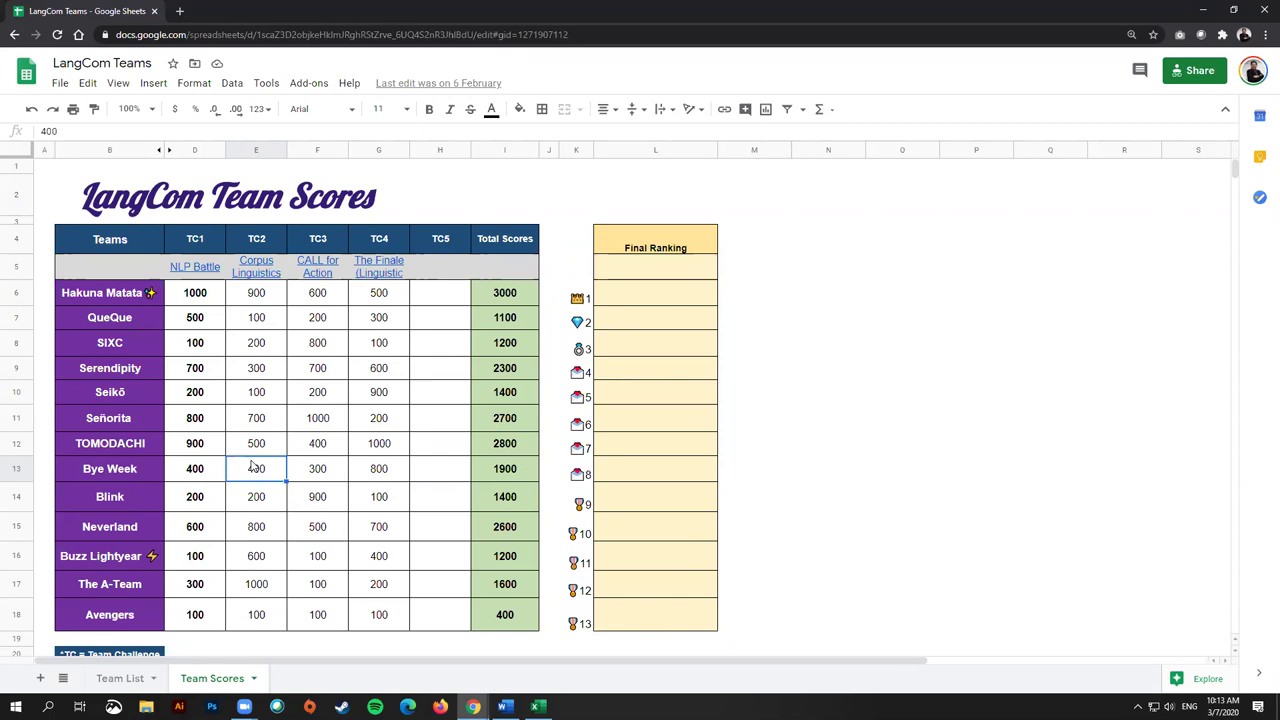
pyautogui.click(208, 299)
pyautogui.click(241, 298)
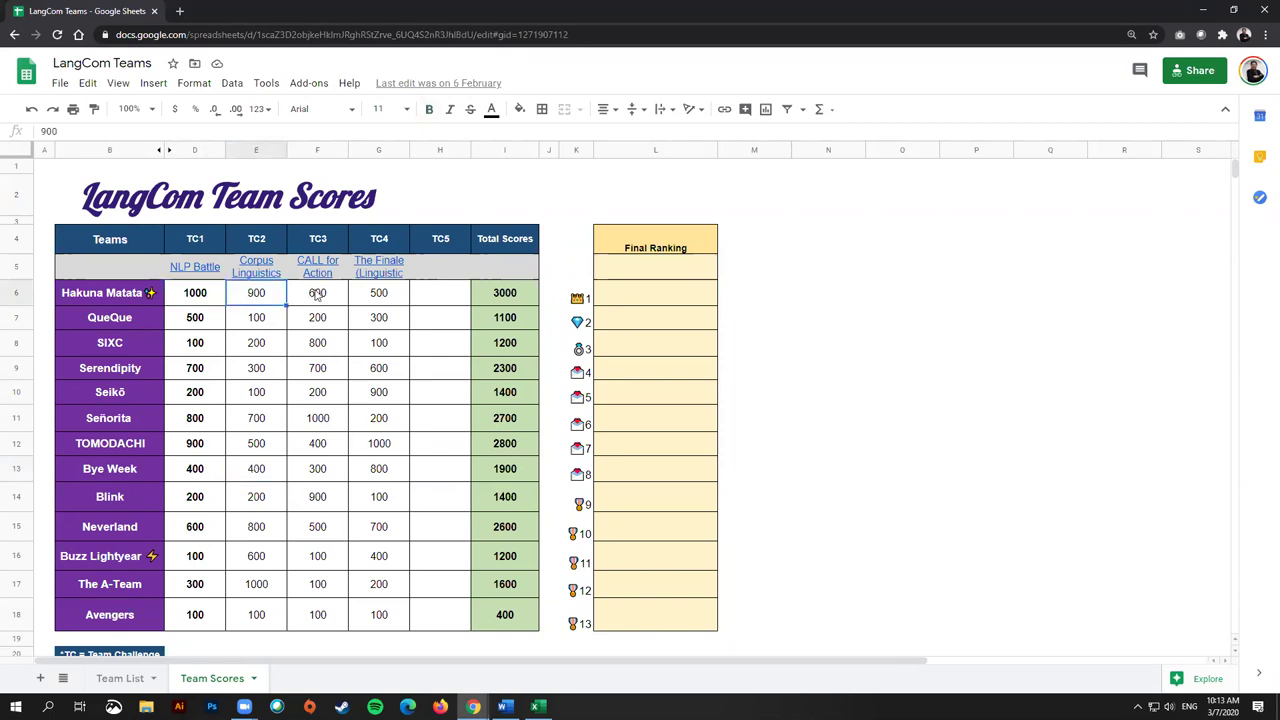
pyautogui.click(205, 270)
pyautogui.click(258, 269)
pyautogui.click(205, 271)
pyautogui.click(253, 269)
pyautogui.click(312, 264)
pyautogui.click(382, 268)
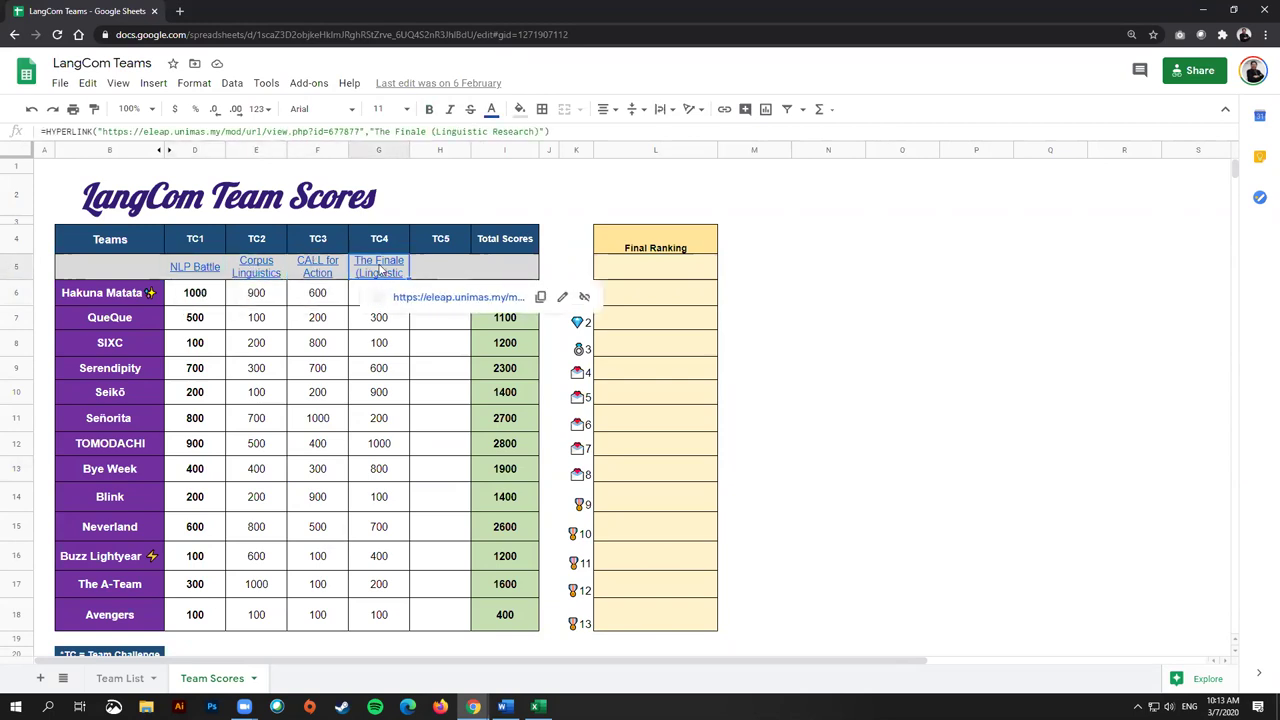
pyautogui.click(200, 270)
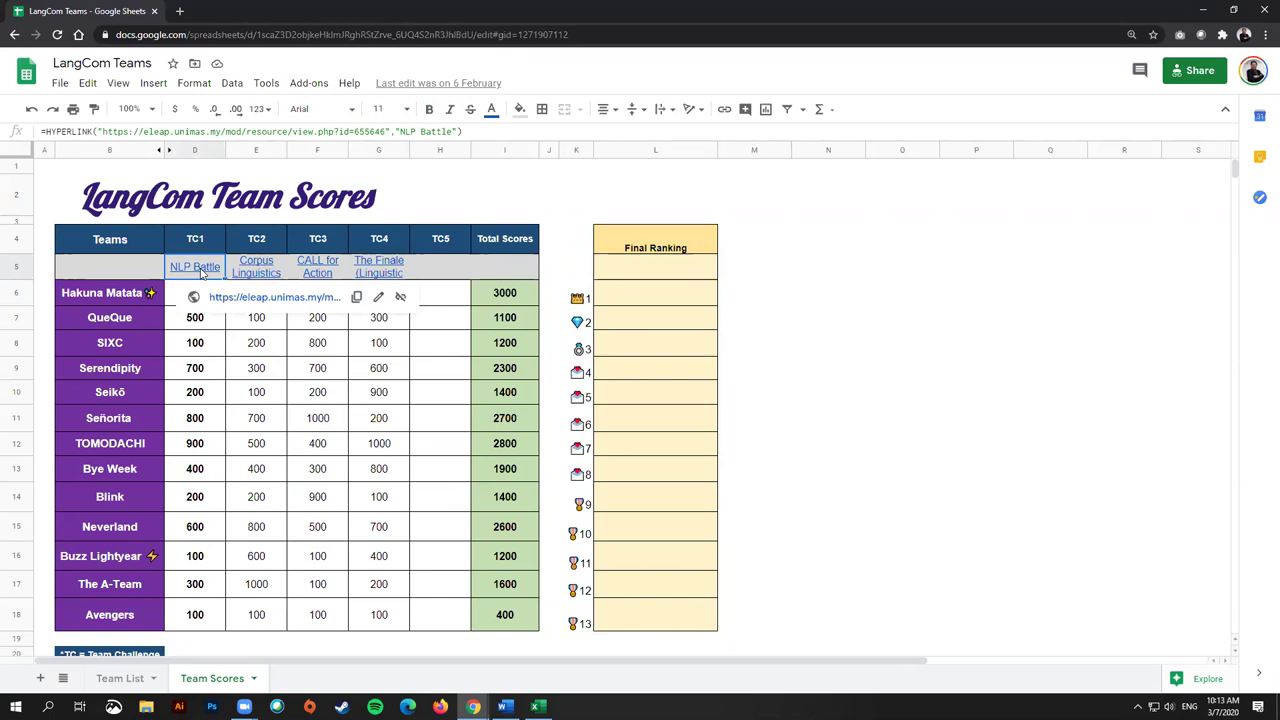
pyautogui.click(258, 274)
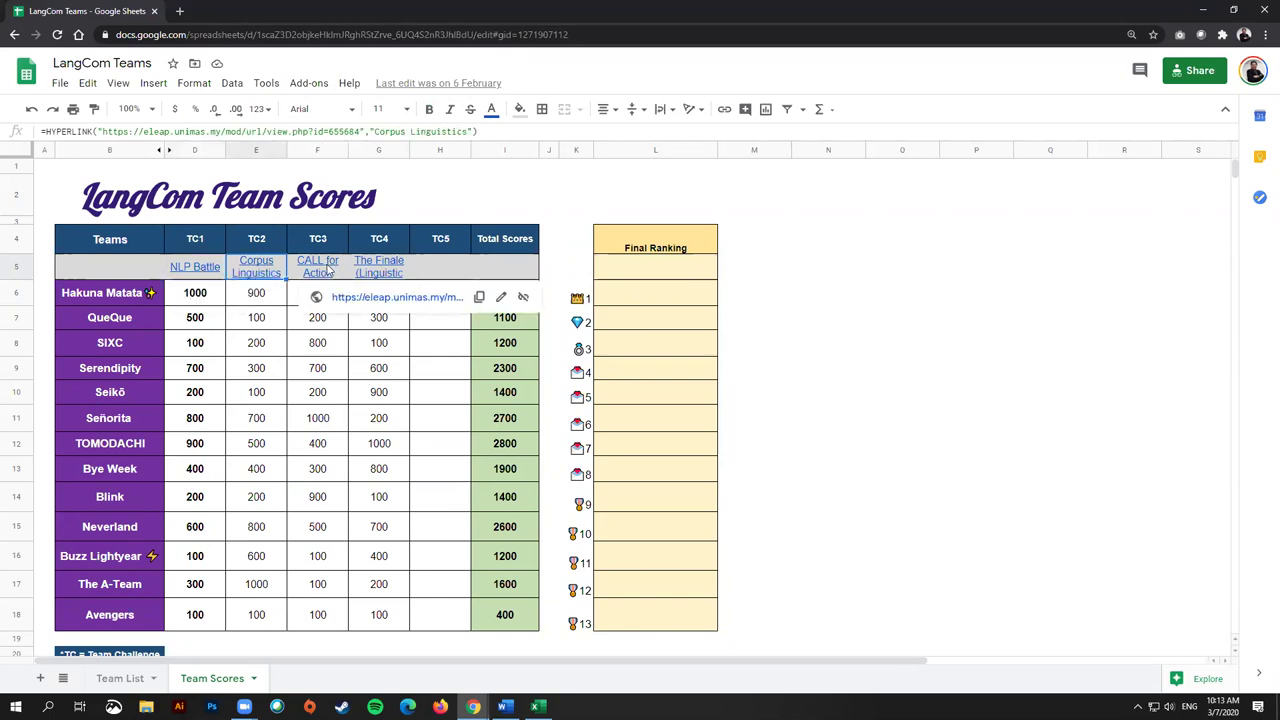
pyautogui.click(328, 270)
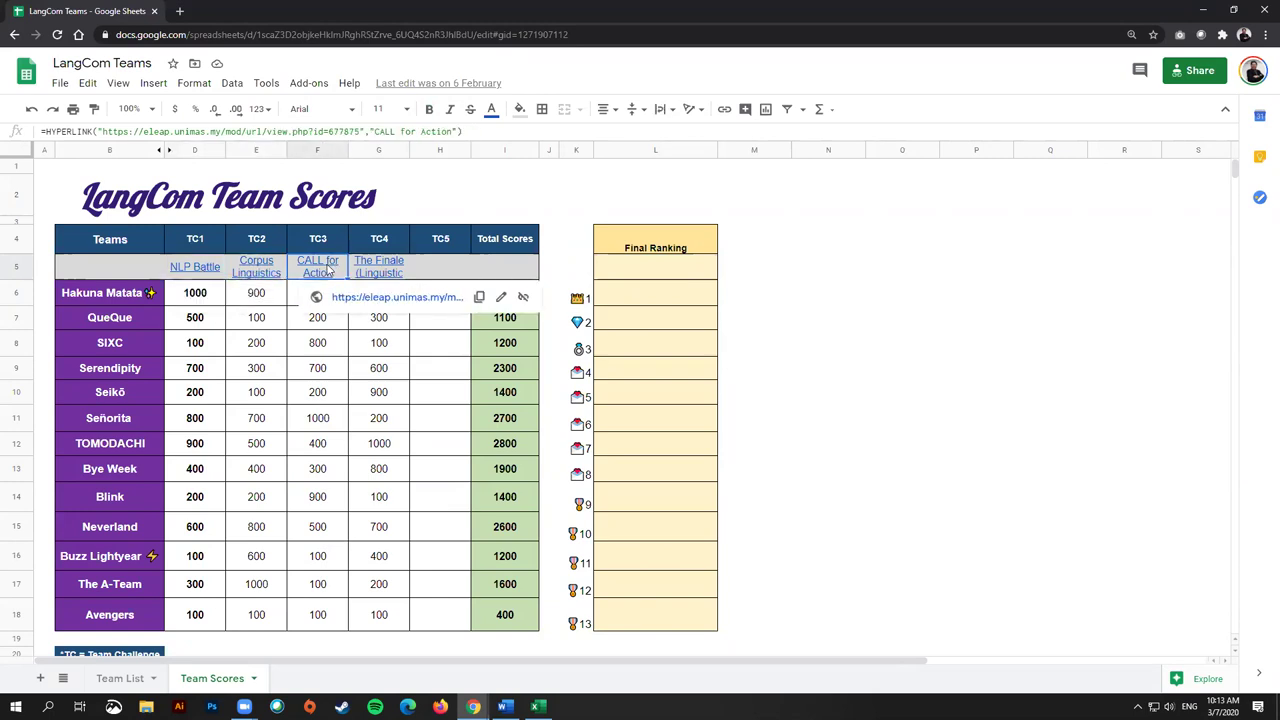
pyautogui.press('Right')
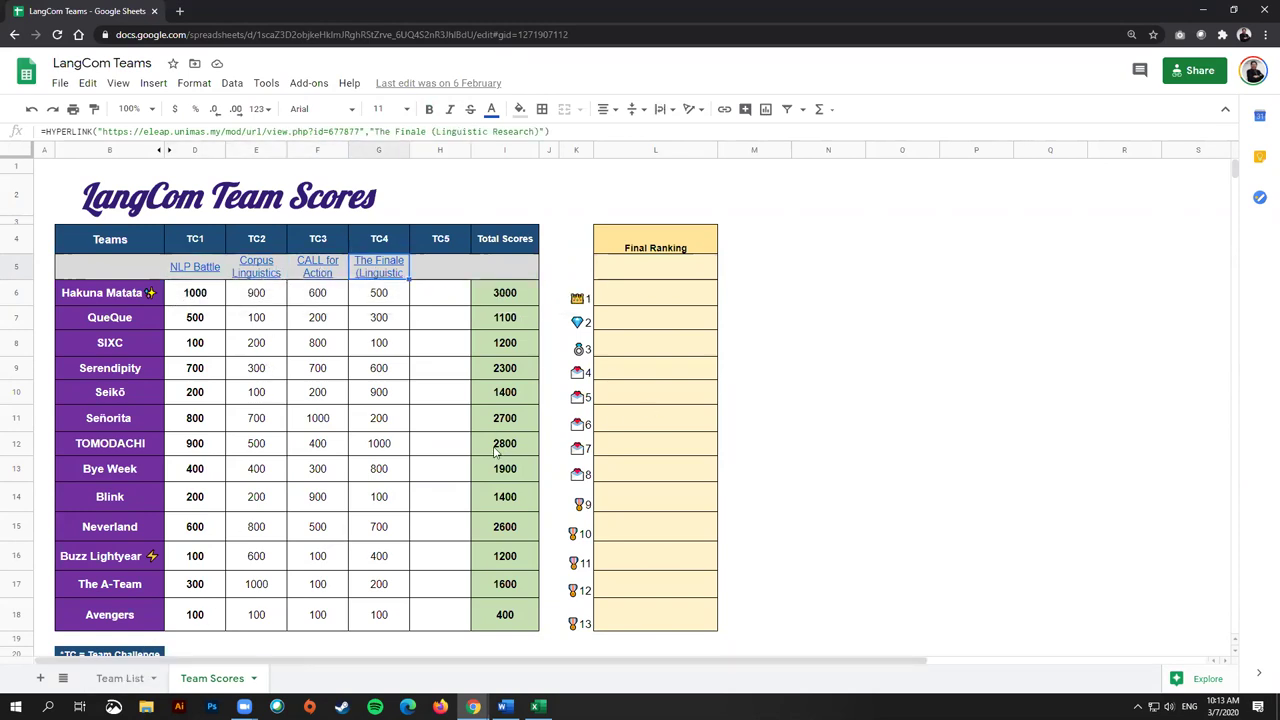
pyautogui.click(132, 677)
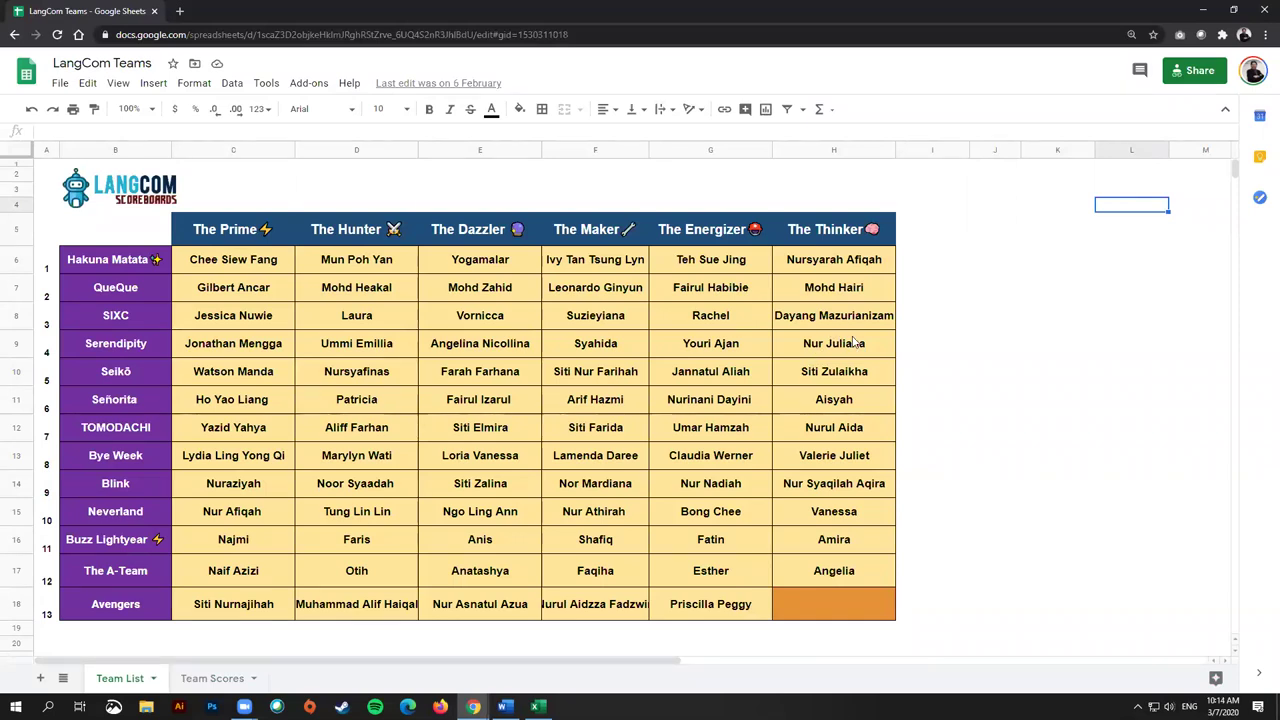
# Step: Restore the LangCom Teams spreadsheet window to a smaller size and minimise it to reveal Quizizz
pyautogui.scroll(-4, 745, 405)
pyautogui.scroll(4, 717, 417)
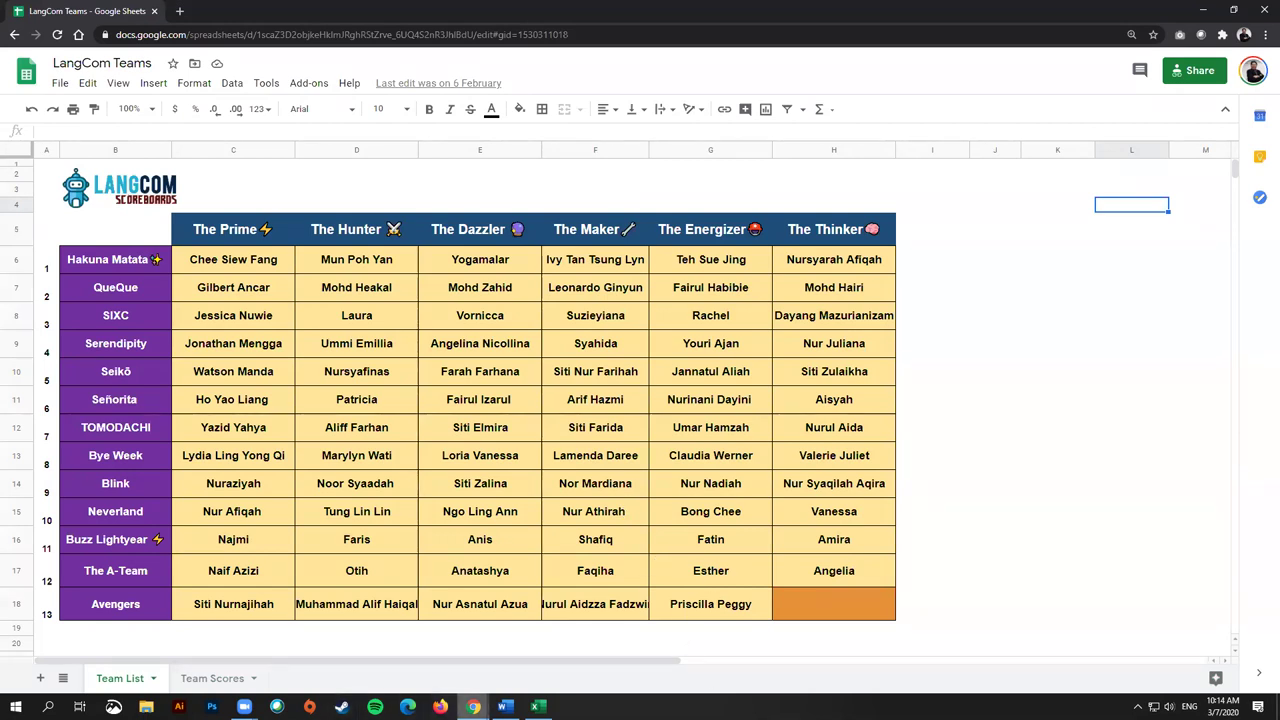
pyautogui.click(745, 230)
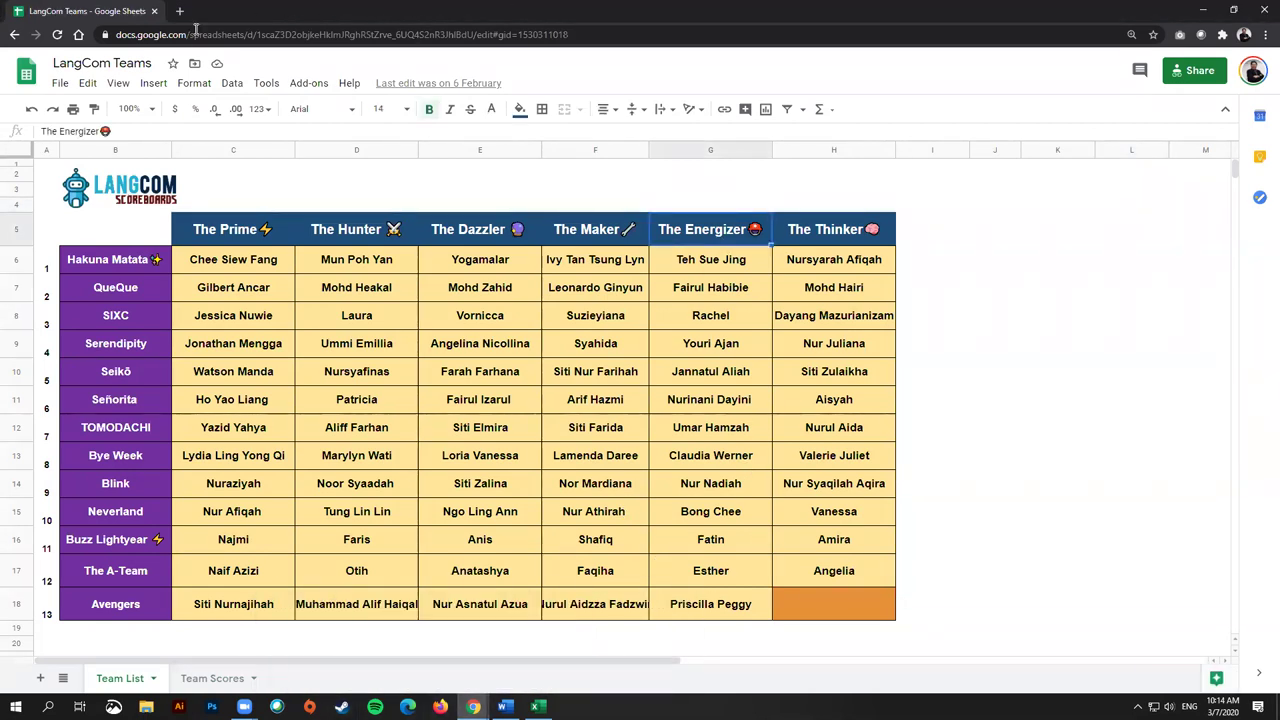
pyautogui.moveTo(218, 23); pyautogui.dragTo(189, 290)
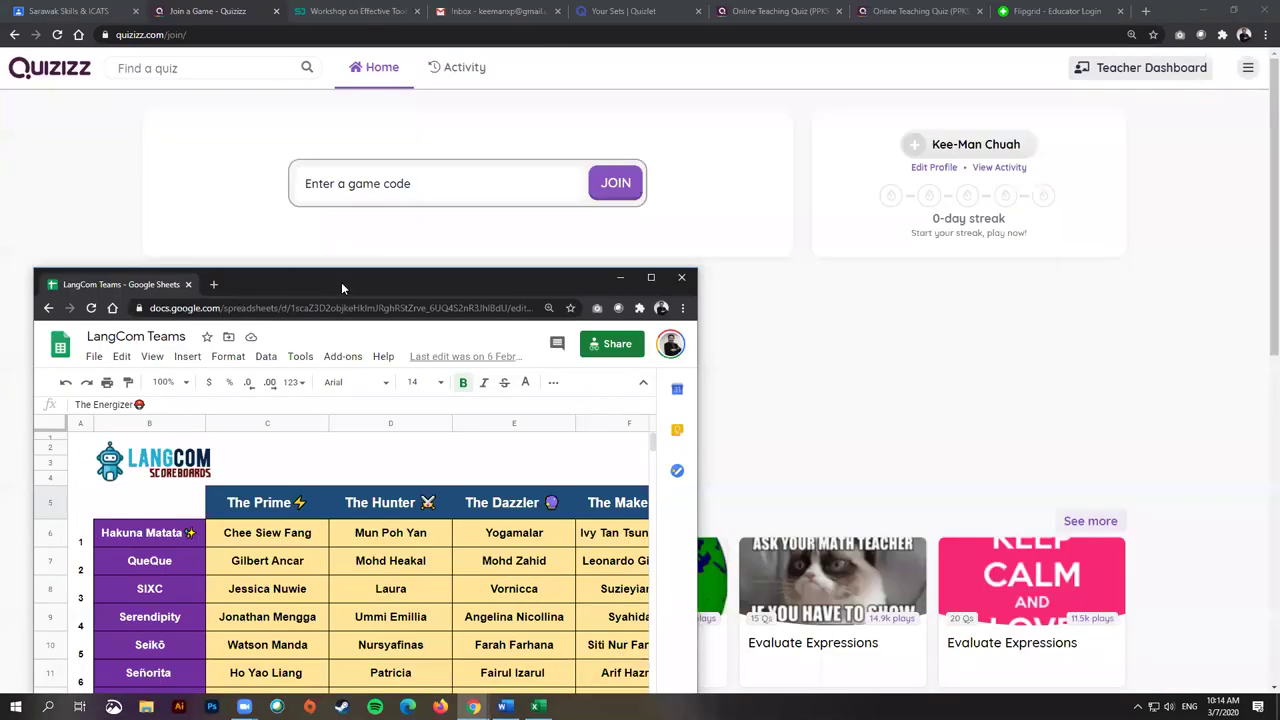
pyautogui.click(620, 277)
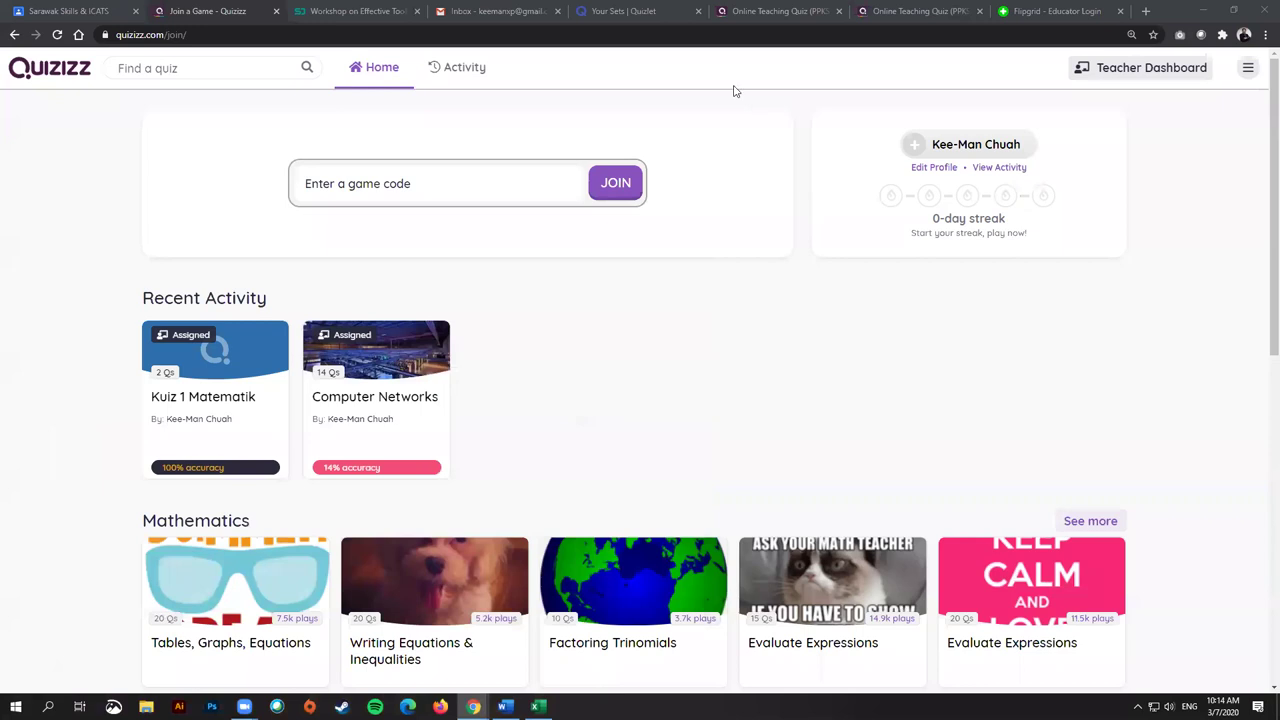
# Step: Sign out of Quizlet from the account menu and go to the public home page
pyautogui.click(641, 12)
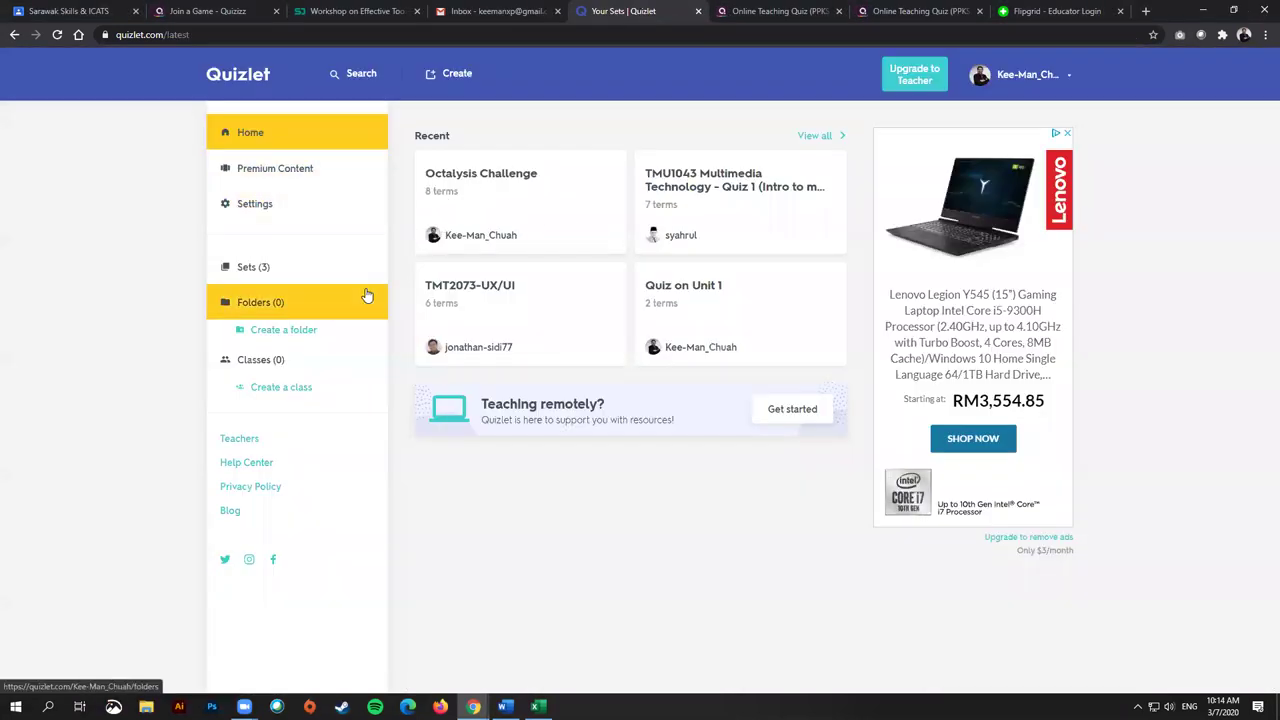
pyautogui.rightClick(248, 78)
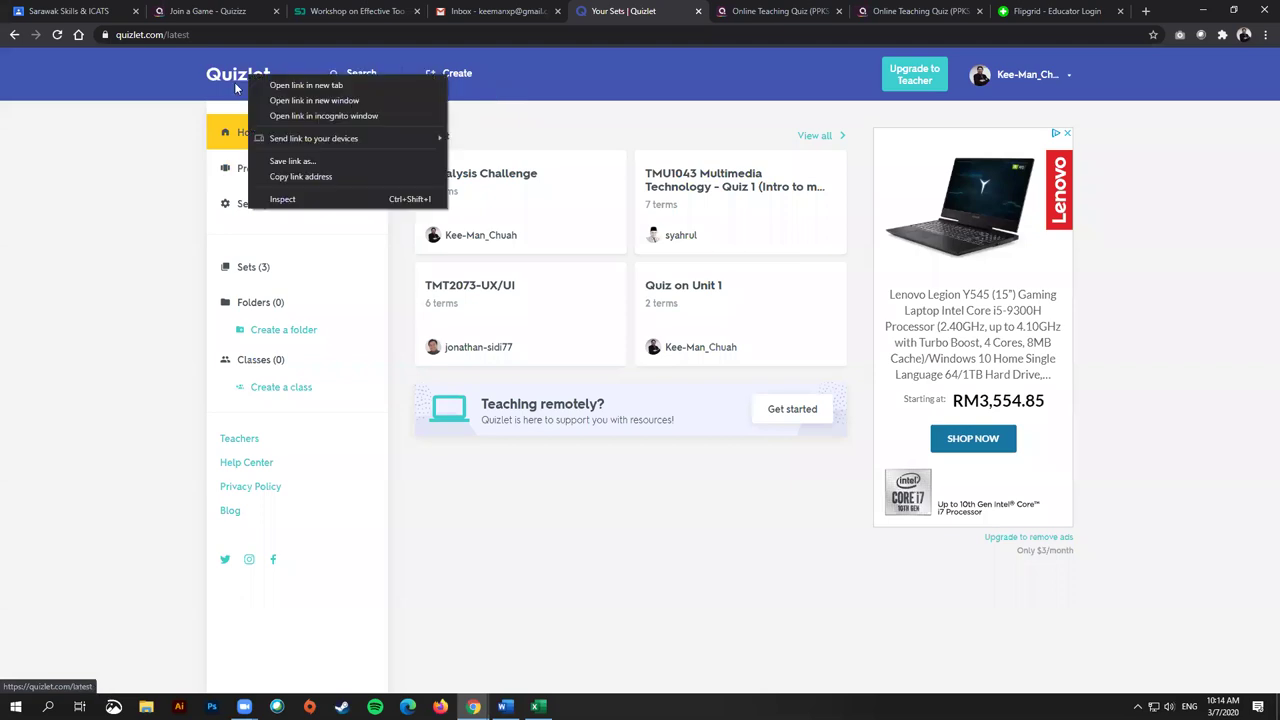
pyautogui.click(1032, 78)
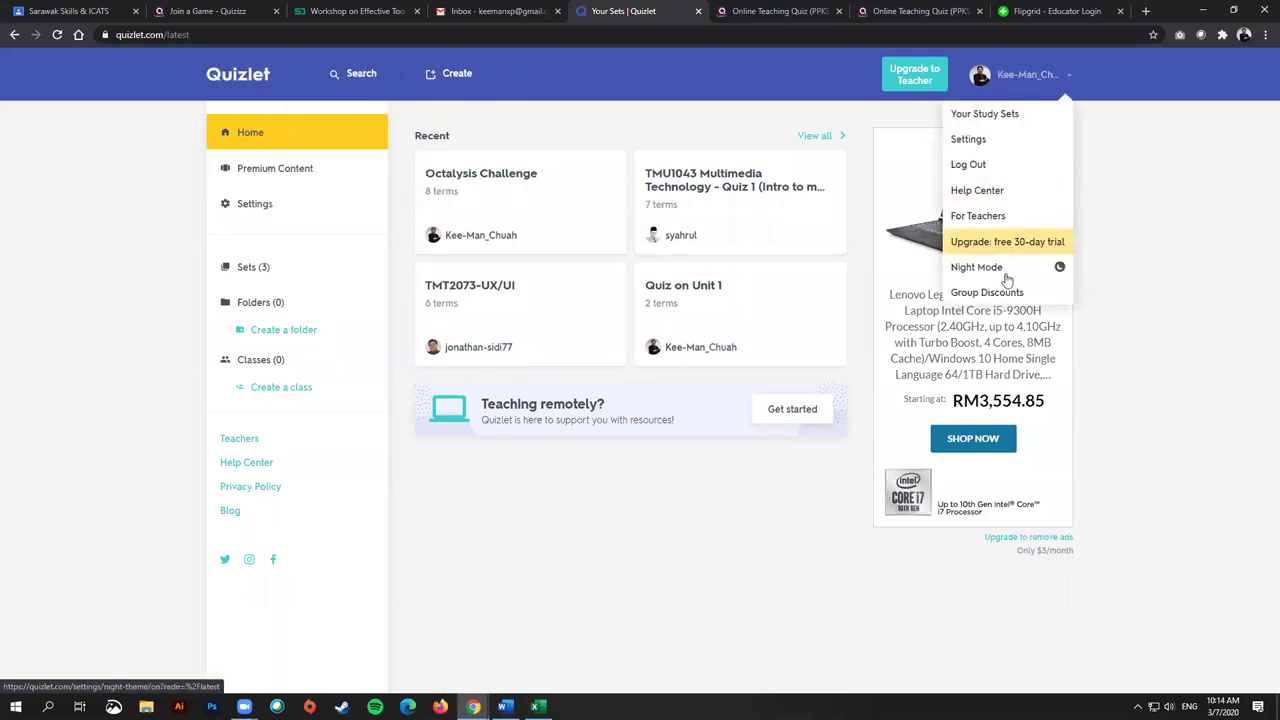
pyautogui.click(1001, 166)
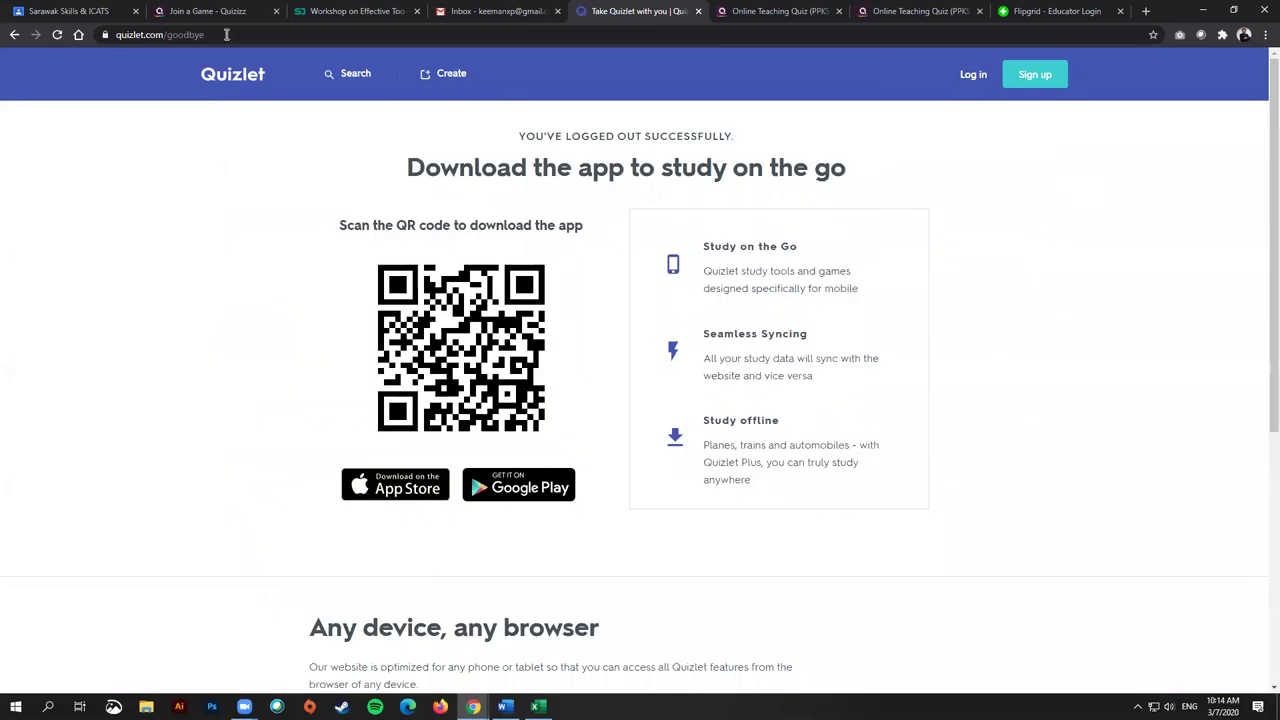
pyautogui.click(232, 80)
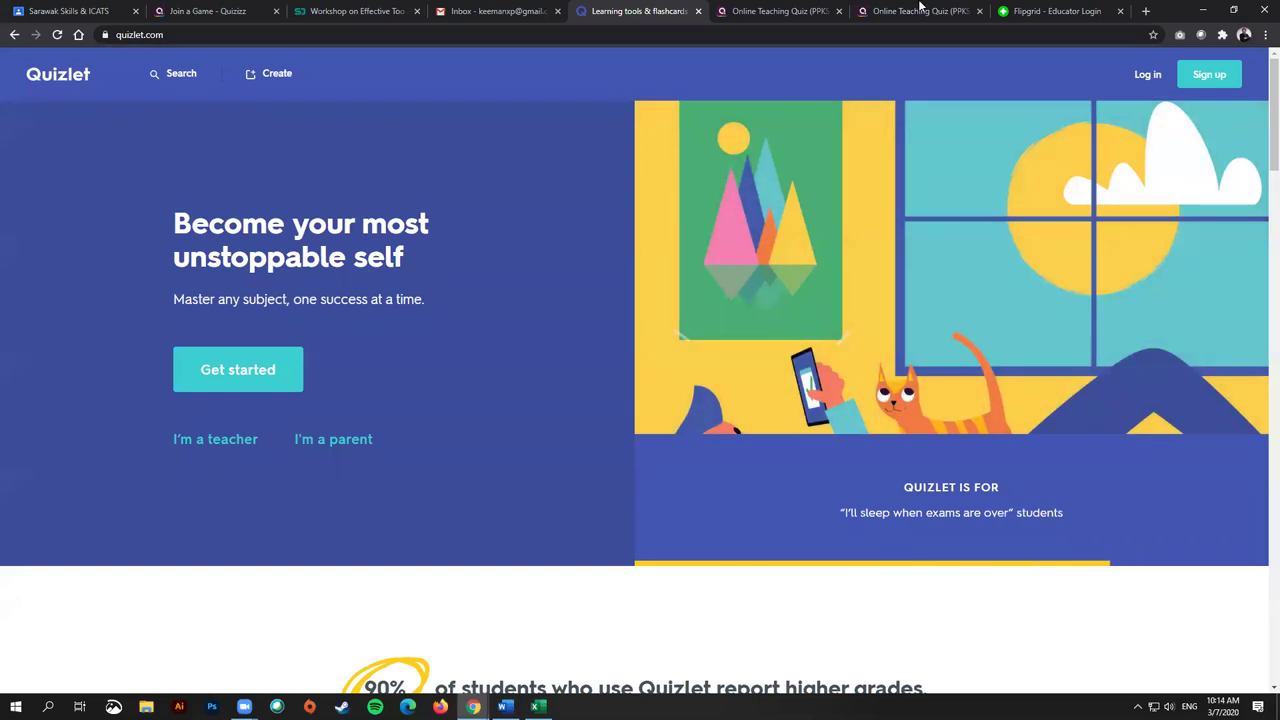
pyautogui.click(778, 10)
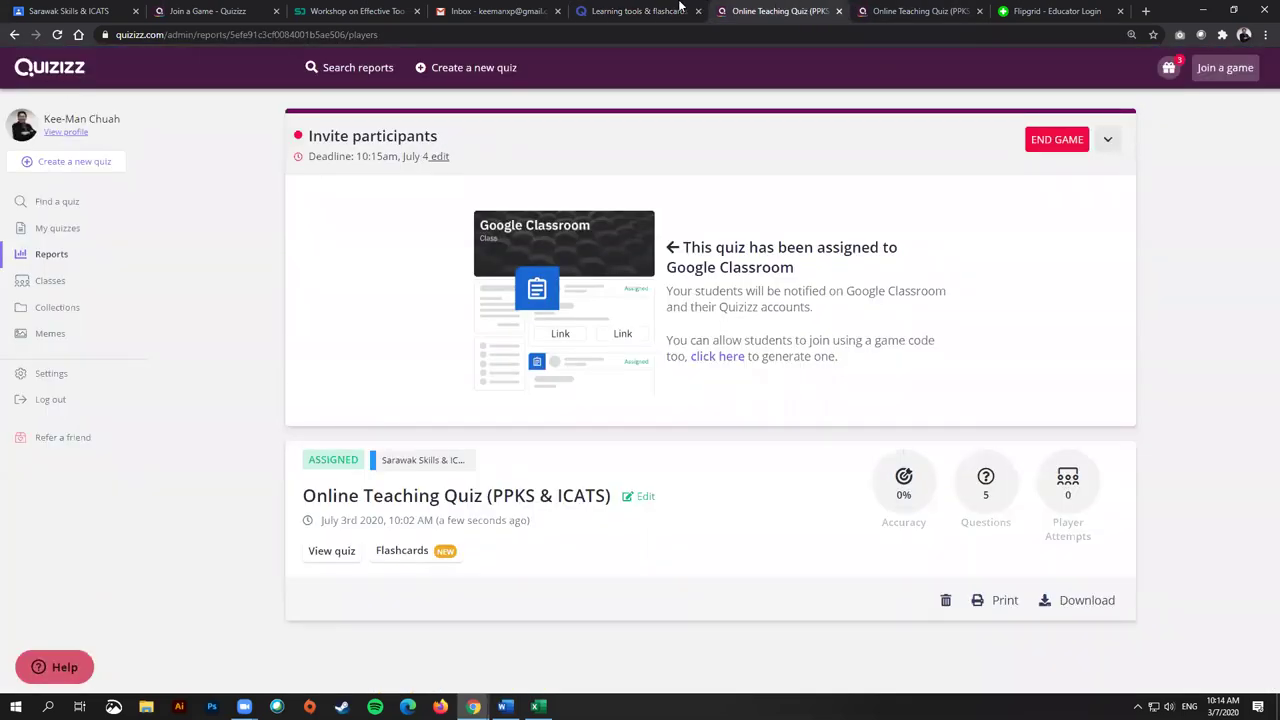
pyautogui.hotkey('ctrl', 'shift', 'Tab')
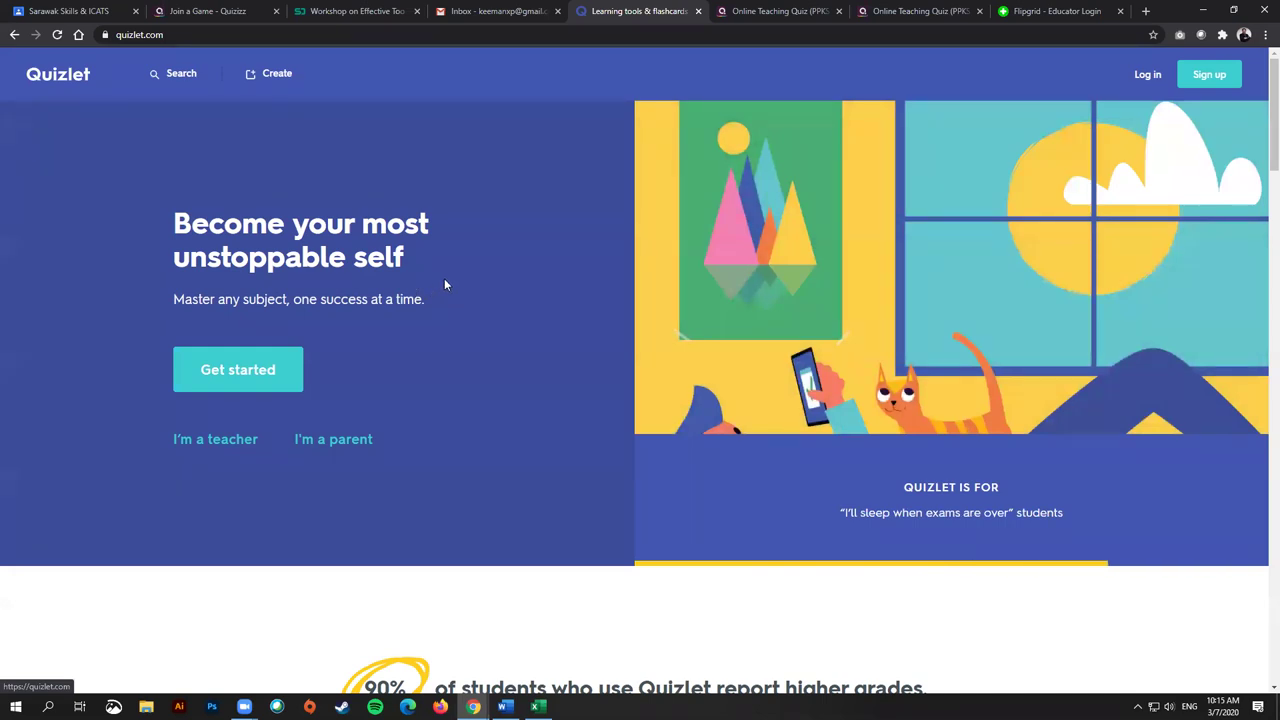
# Step: Go to Quizlet's 'I'm a teacher' page, browse it, and open the Sign up dialog
pyautogui.click(208, 438)
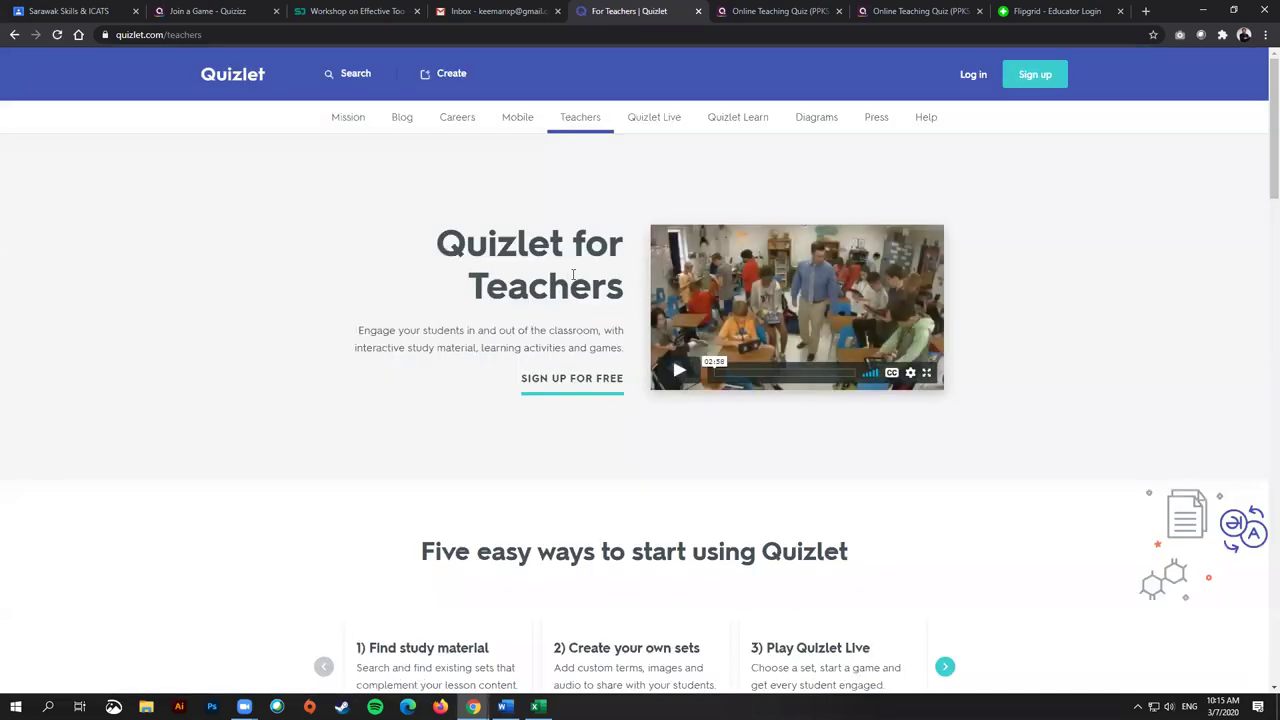
pyautogui.scroll(-3, 634, 470)
pyautogui.scroll(-4, 655, 462)
pyautogui.scroll(5, 655, 460)
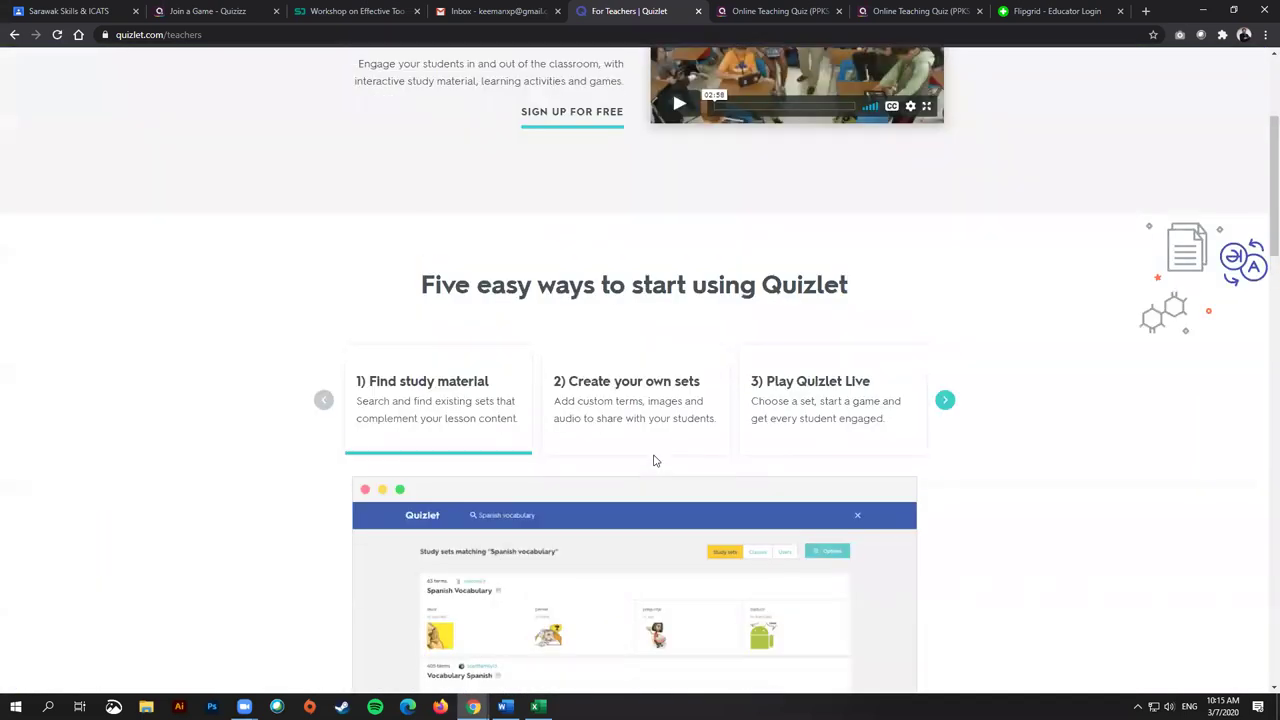
pyautogui.scroll(-3, 651, 507)
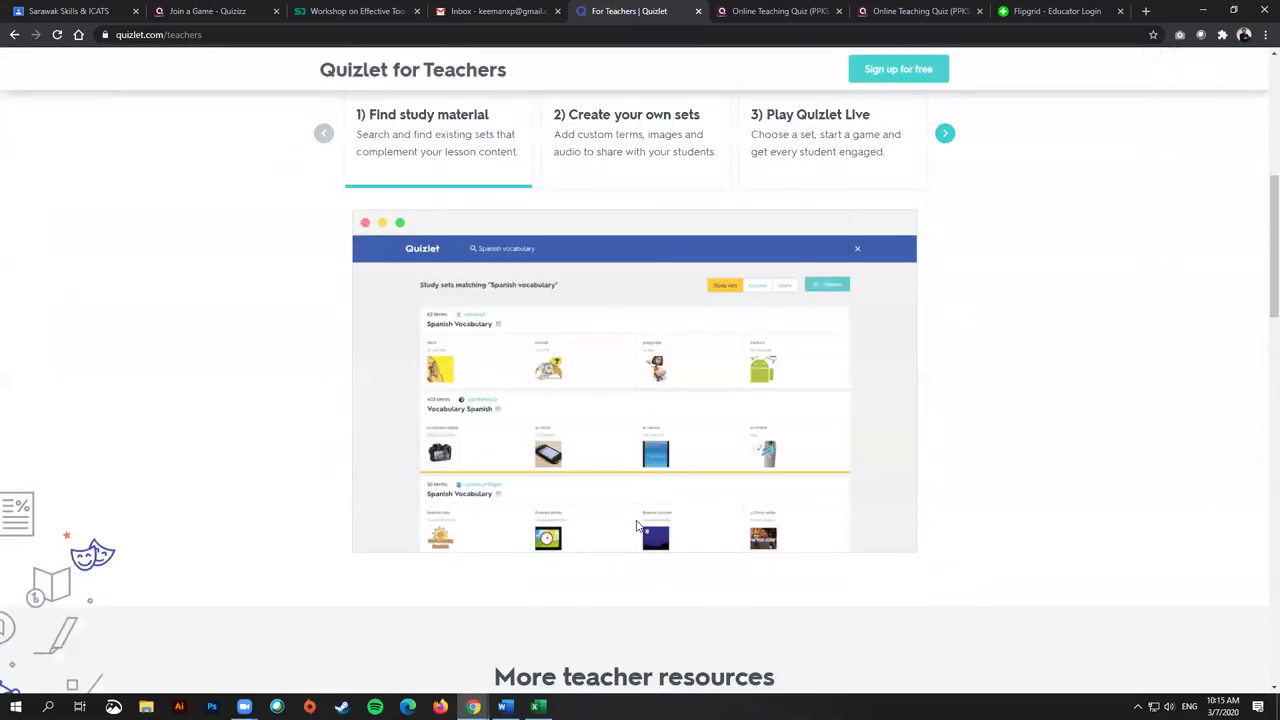
pyautogui.scroll(5, 839, 517)
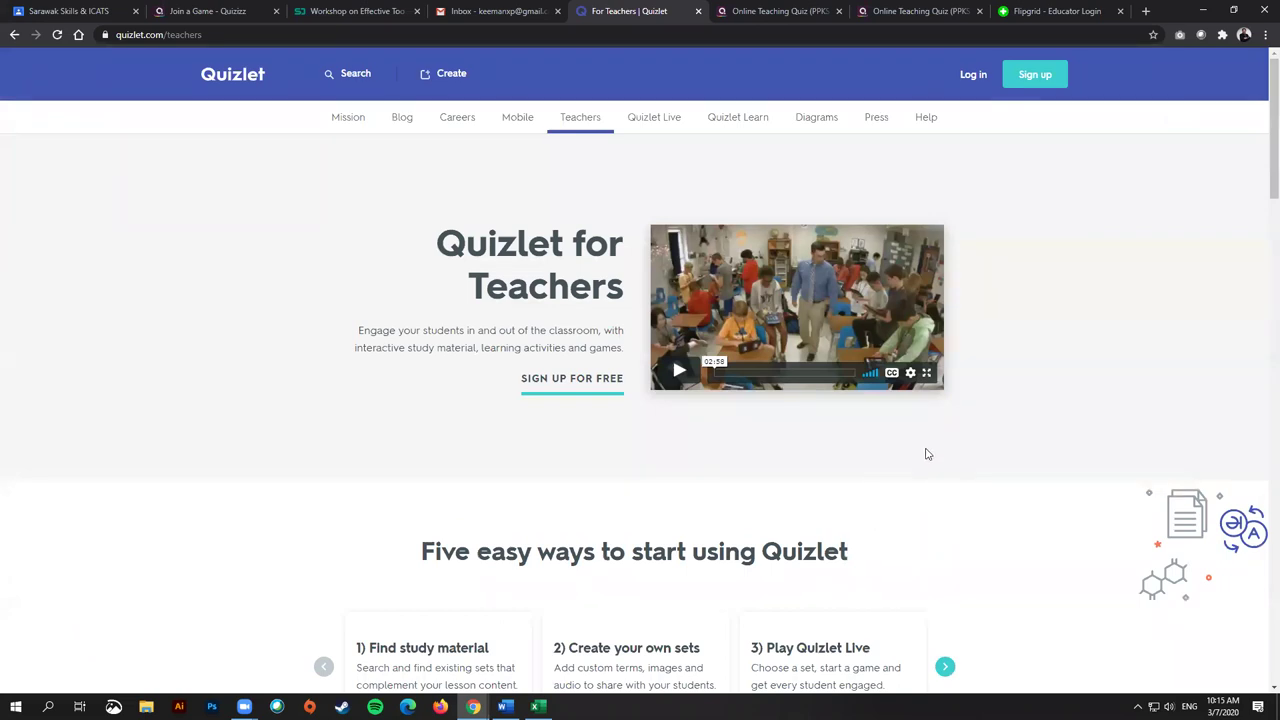
pyautogui.click(1027, 74)
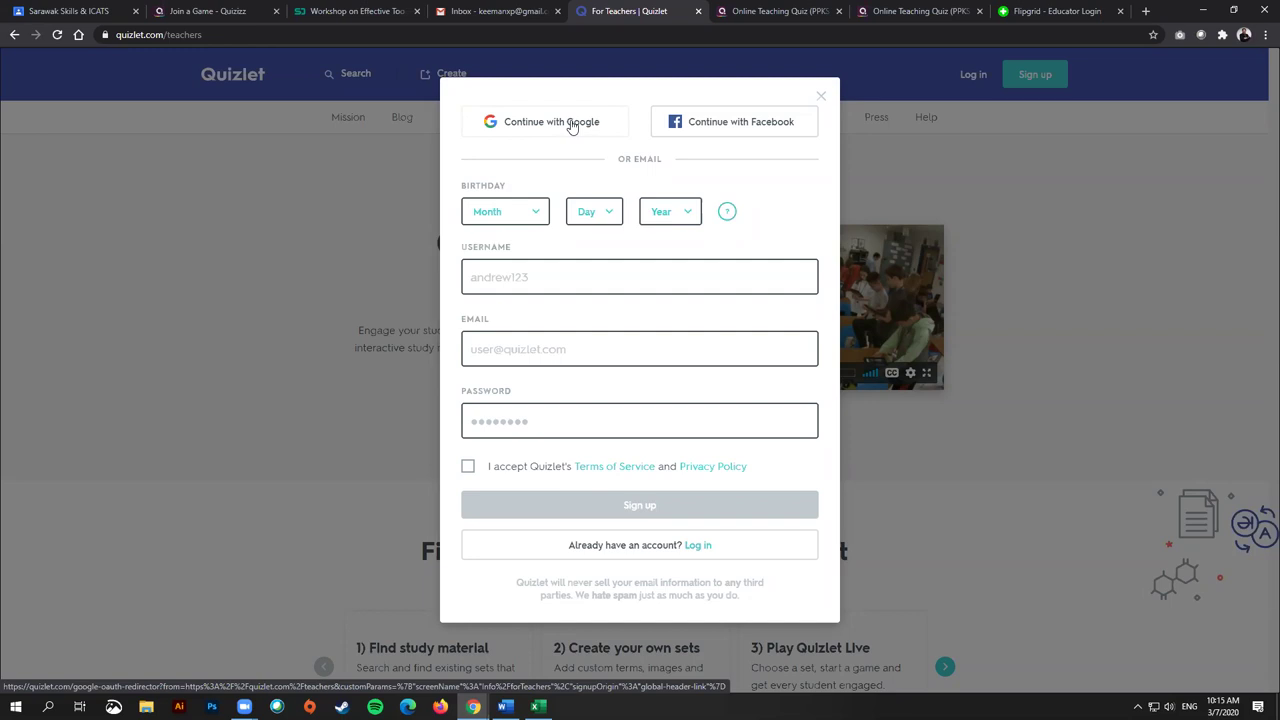
# Step: Close the sign-up dialog and log in to Quizlet with the Google account
pyautogui.click(820, 96)
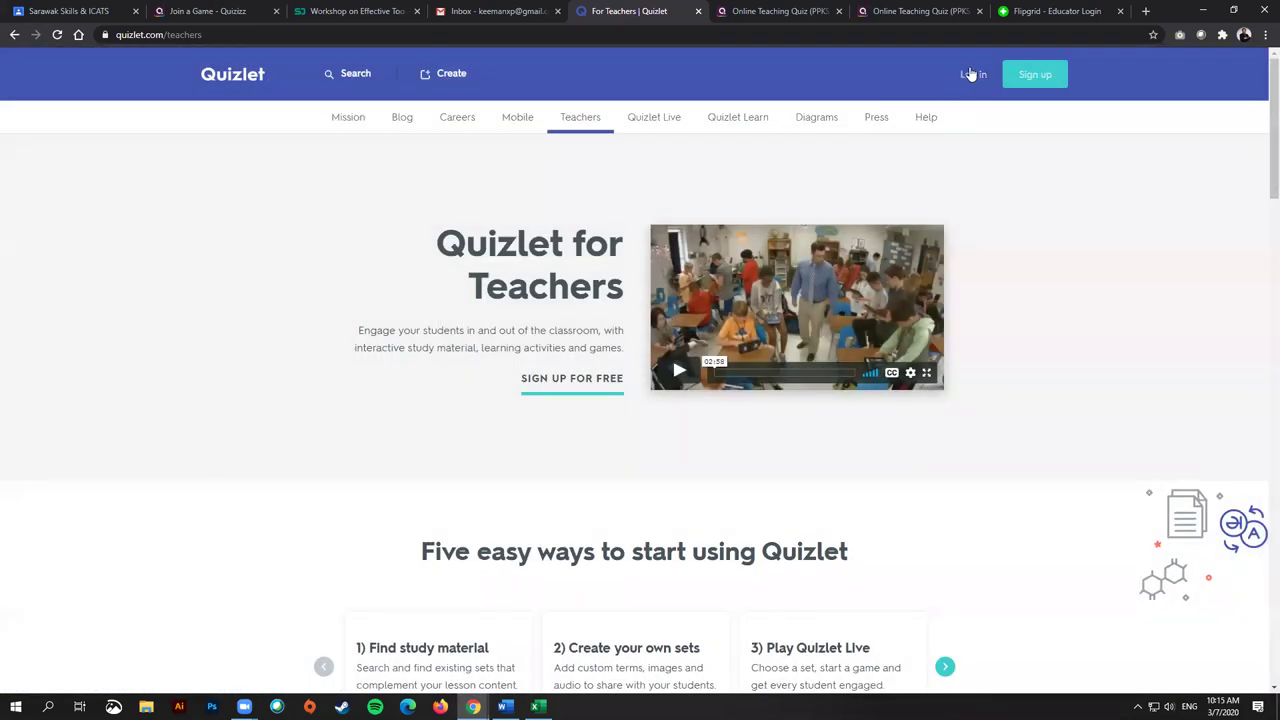
pyautogui.click(970, 74)
pyautogui.click(688, 191)
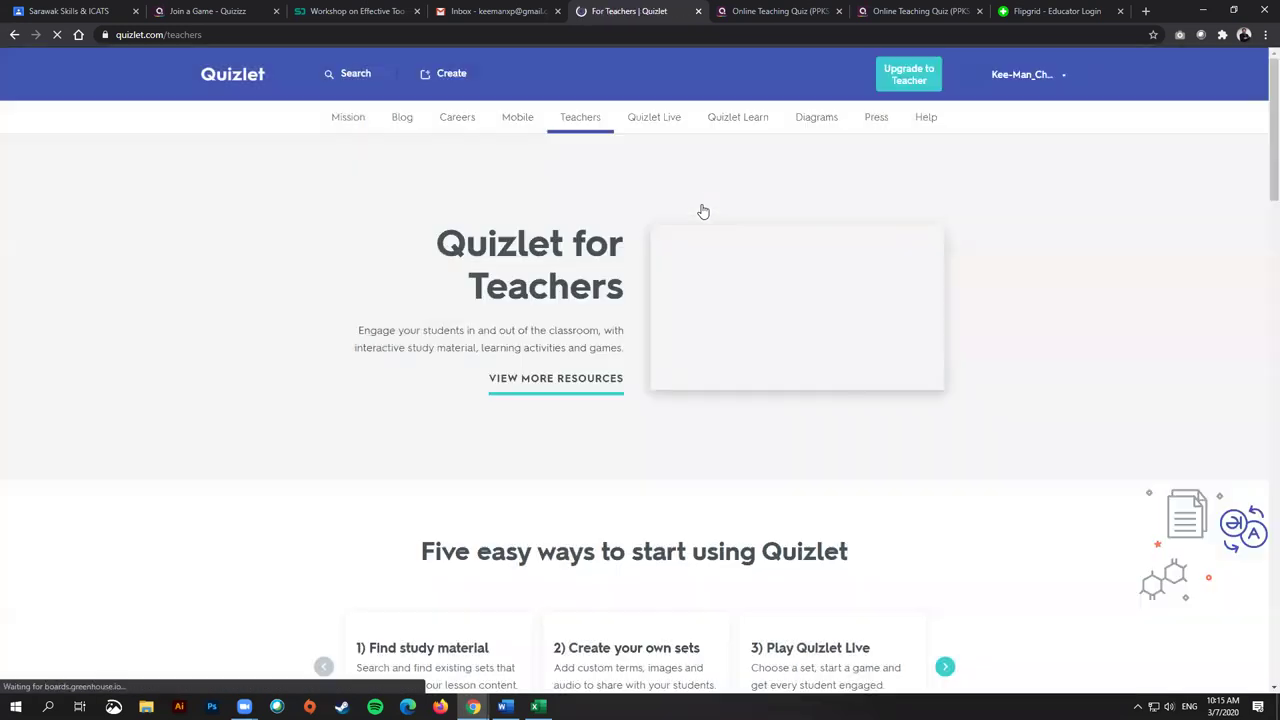
# Step: View Your Study Sets from the account menu, then return to the Quizlet Home page
pyautogui.click(1020, 82)
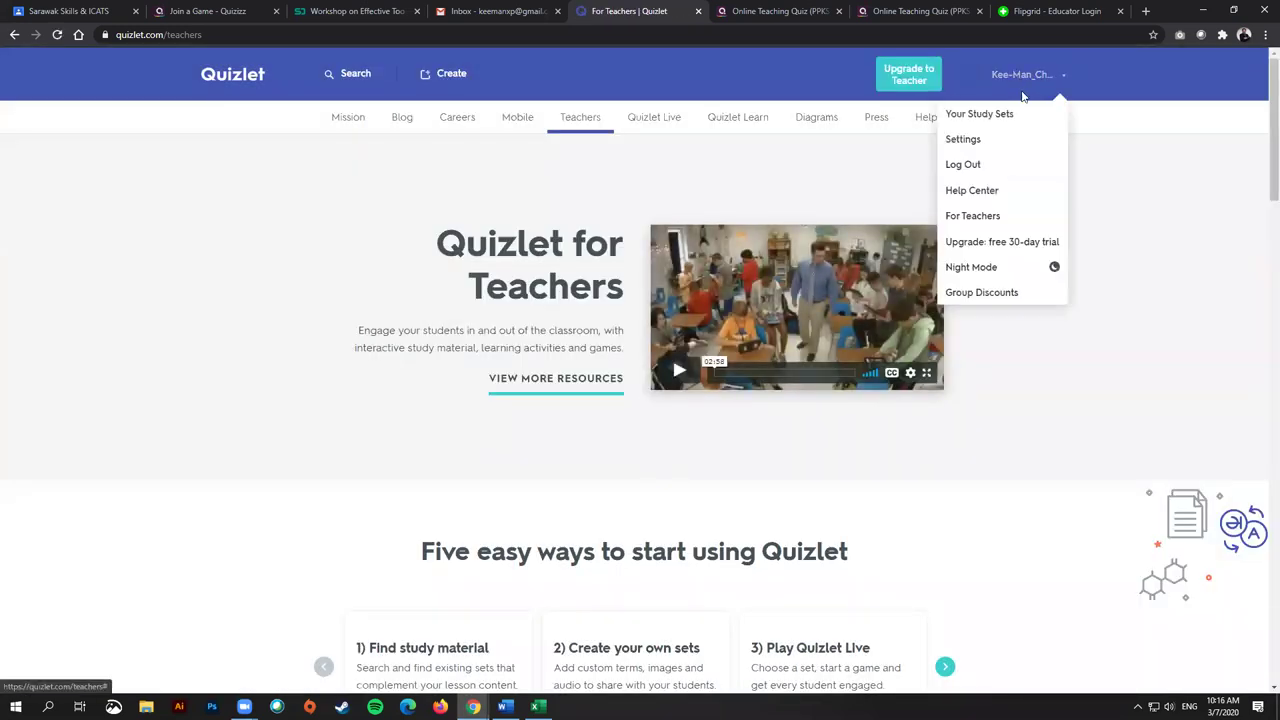
pyautogui.click(1003, 120)
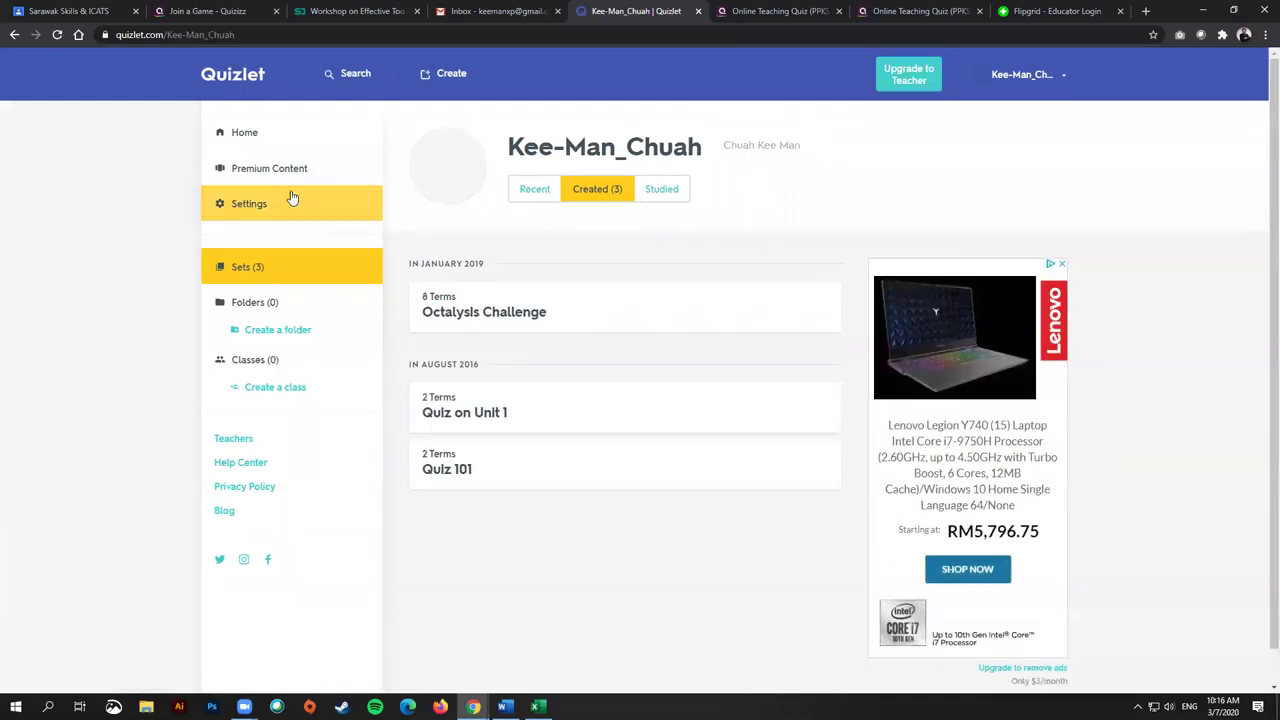
pyautogui.click(288, 146)
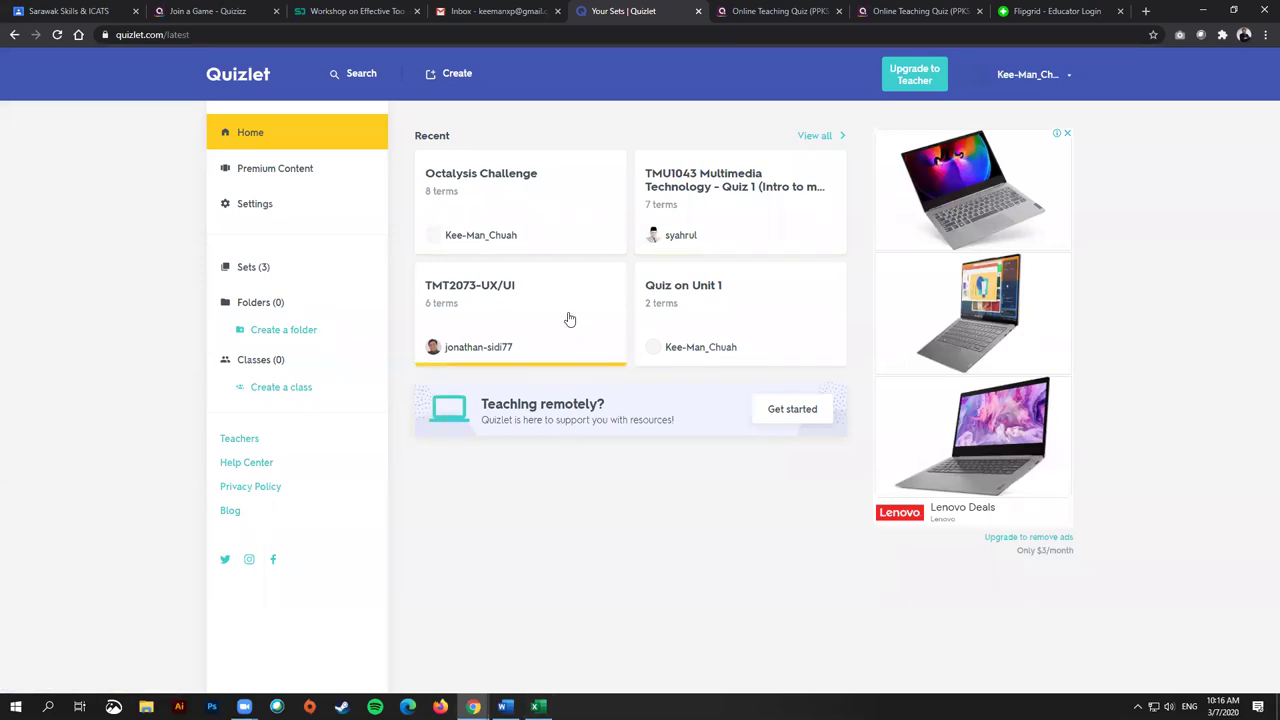
# Step: Start a new study set from Create and dismiss the Quizlet Teacher promo
pyautogui.click(457, 75)
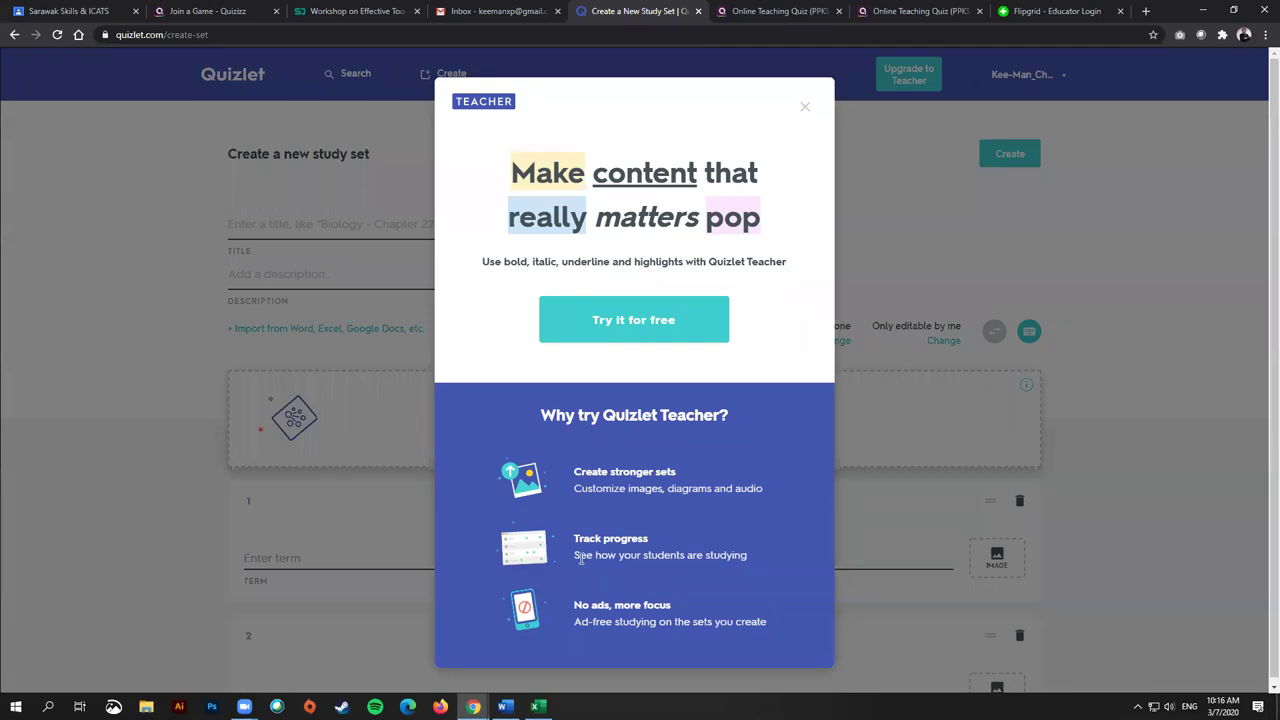
pyautogui.click(805, 107)
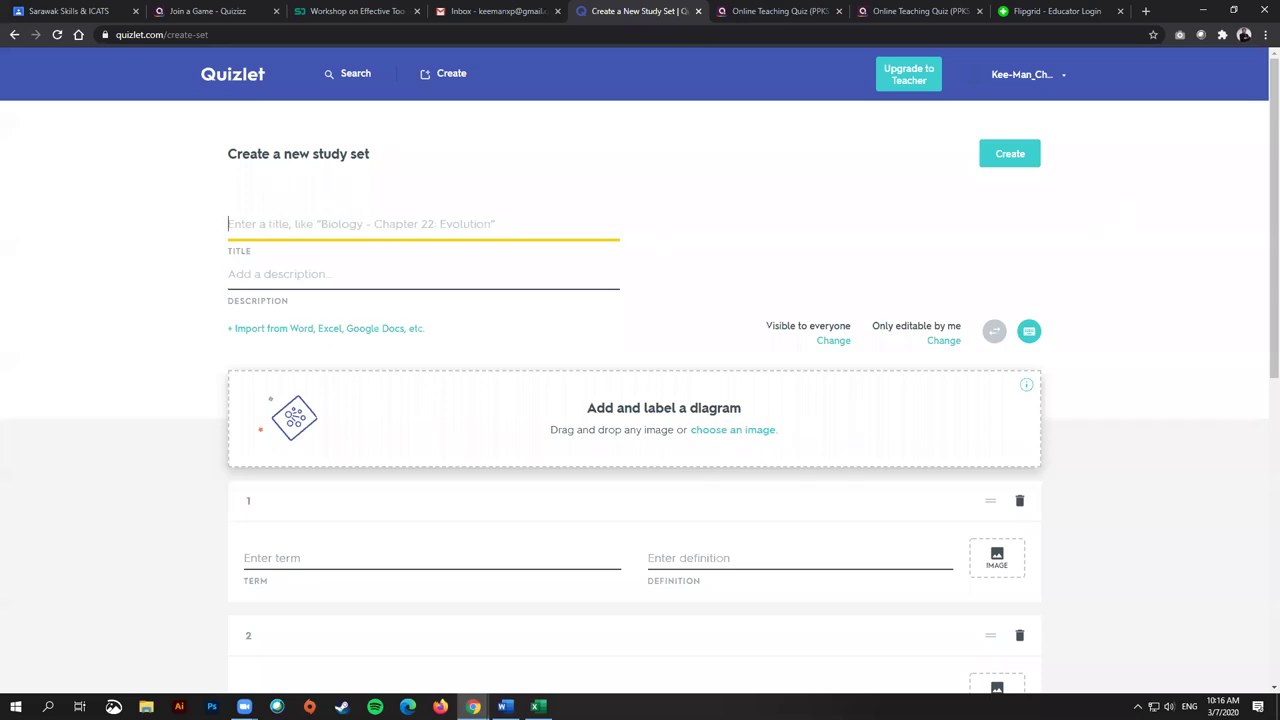
# Step: Title the set 'Terms for Unit 1' with description 'This is about the terms in unit 1'
pyautogui.write('Terms for Unit 1')
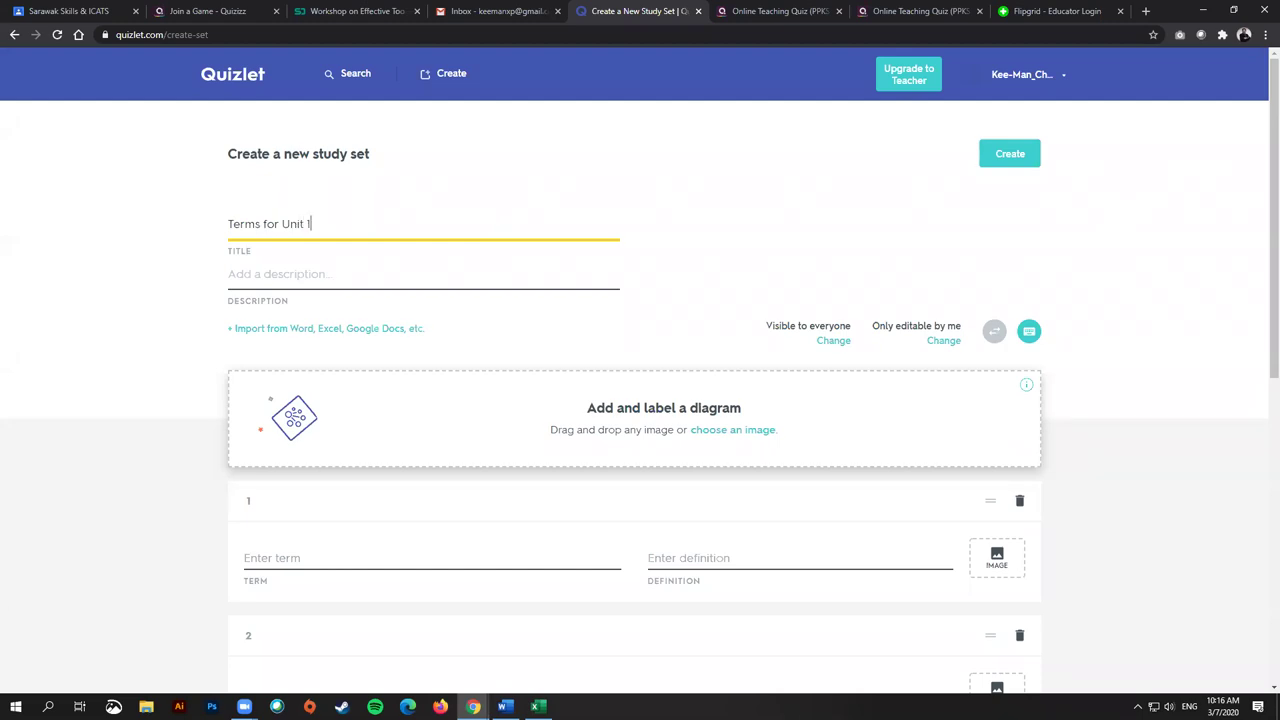
pyautogui.click(271, 284)
pyautogui.scroll(-1, 488, 260)
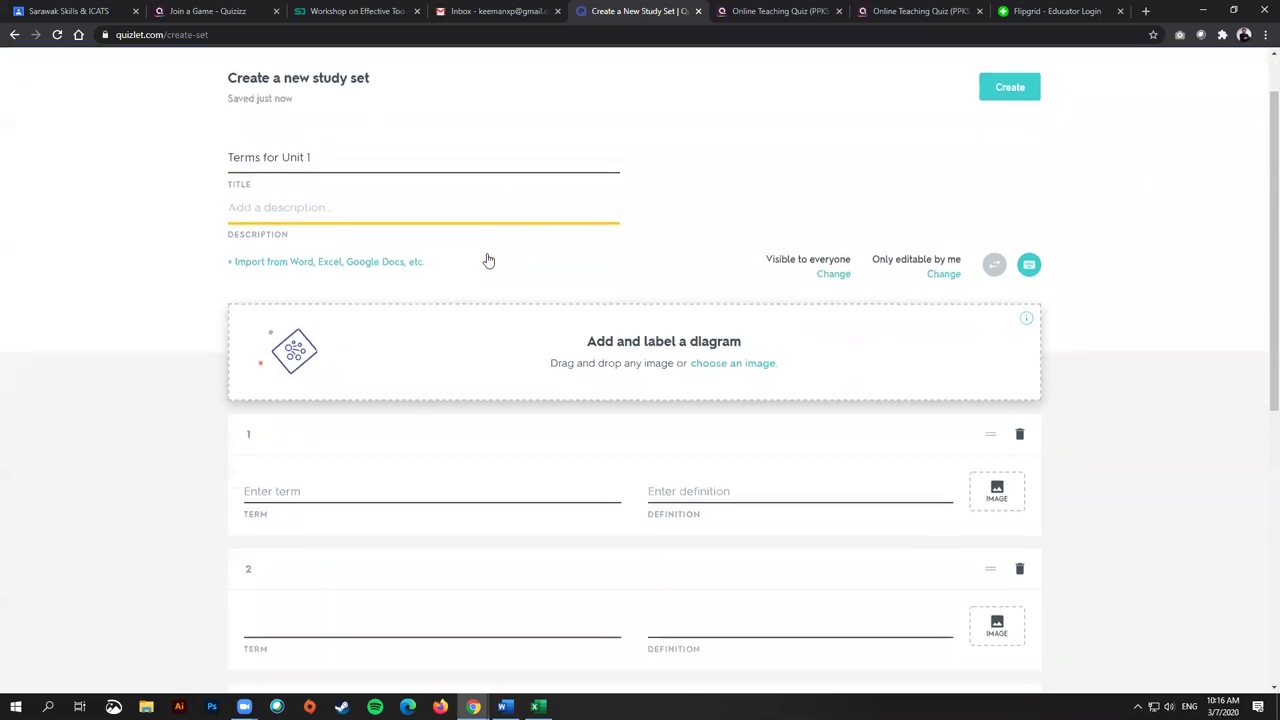
pyautogui.write('This is about the terms in u')
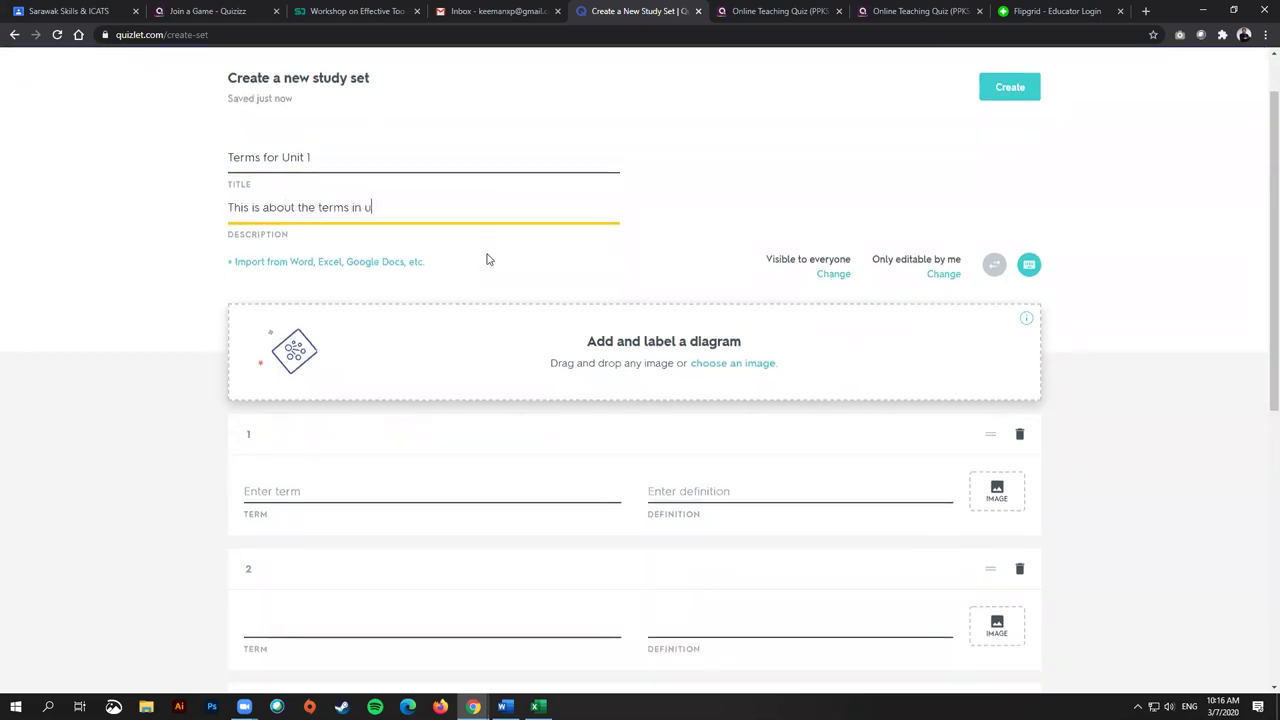
pyautogui.write('nit 1')
pyautogui.click(409, 474)
pyautogui.scroll(-2, 466, 446)
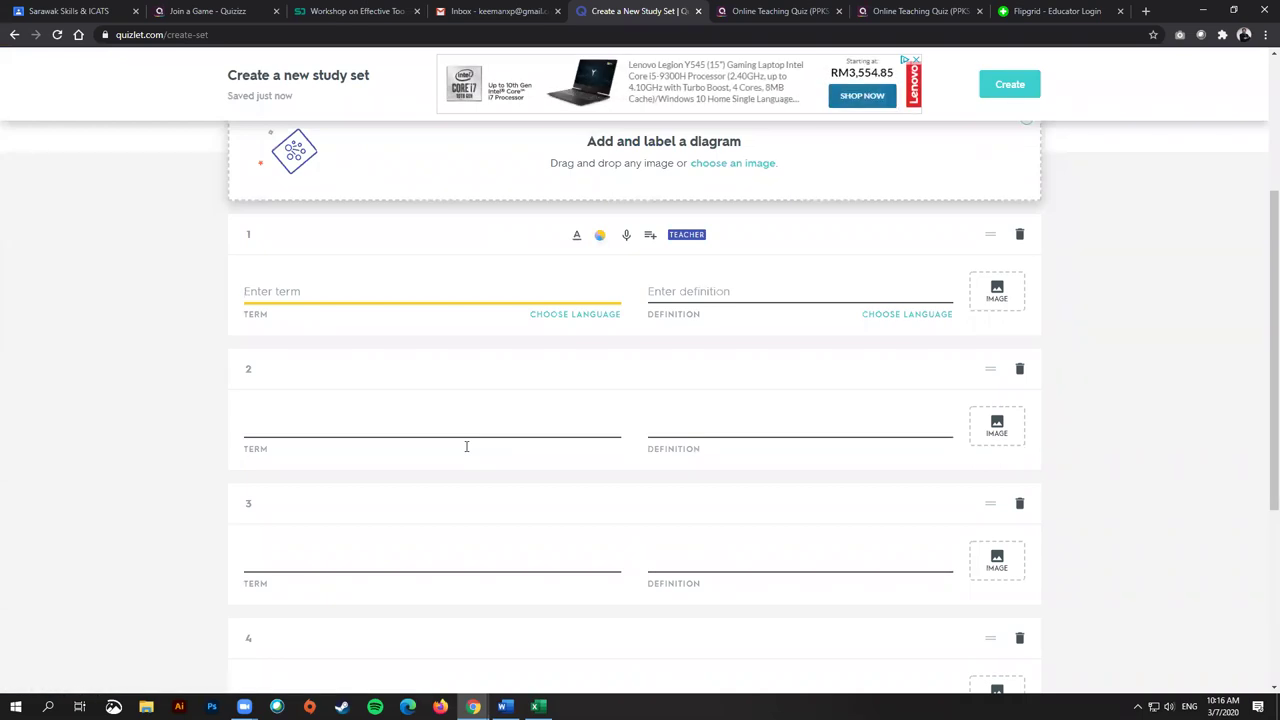
# Step: Add card 'Gamification' with its definition and card 'games' with a suggested definition
pyautogui.write('Gamification')
pyautogui.click(680, 291)
pyautogui.write('An app')
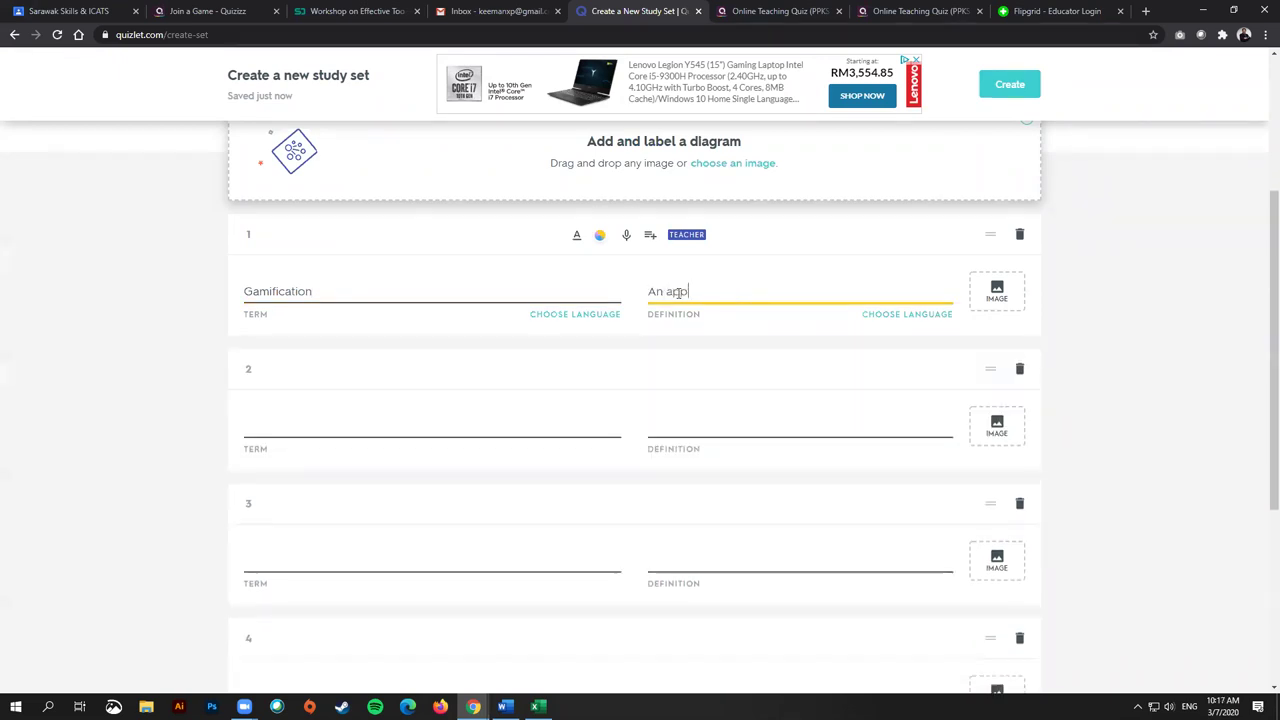
pyautogui.write('roach i')
pyautogui.click(317, 438)
pyautogui.write('Games')
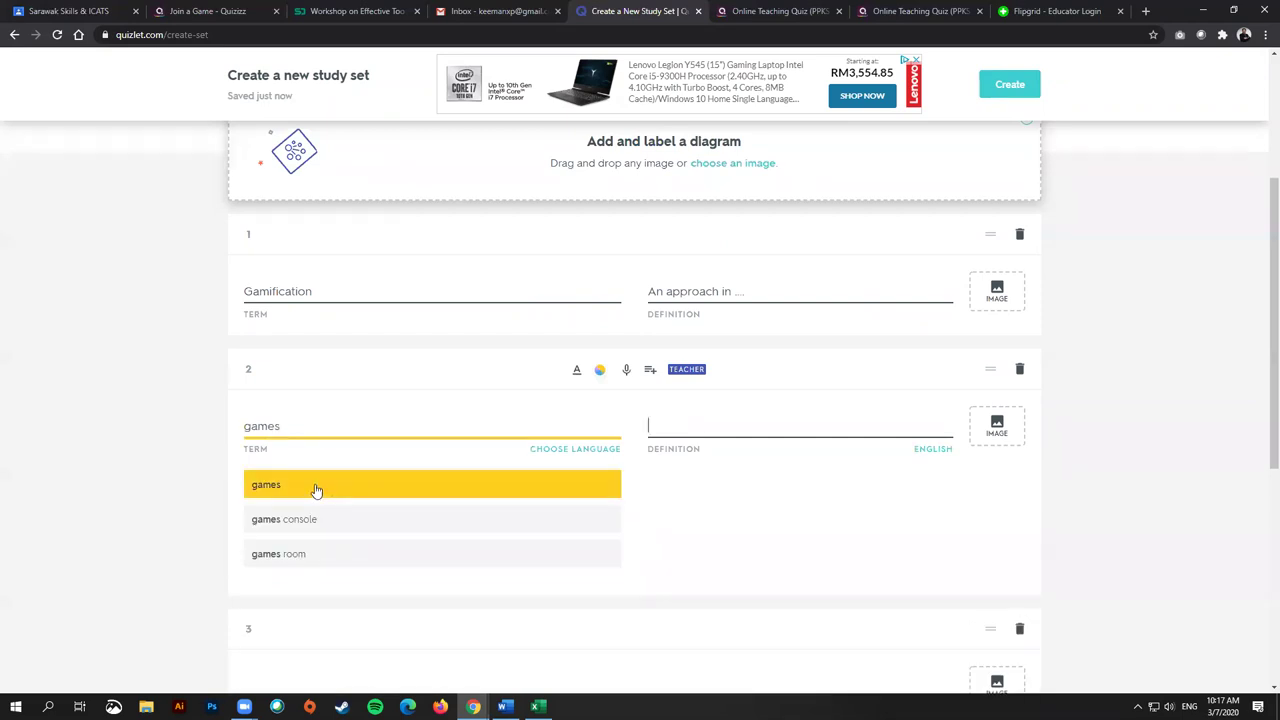
pyautogui.click(314, 487)
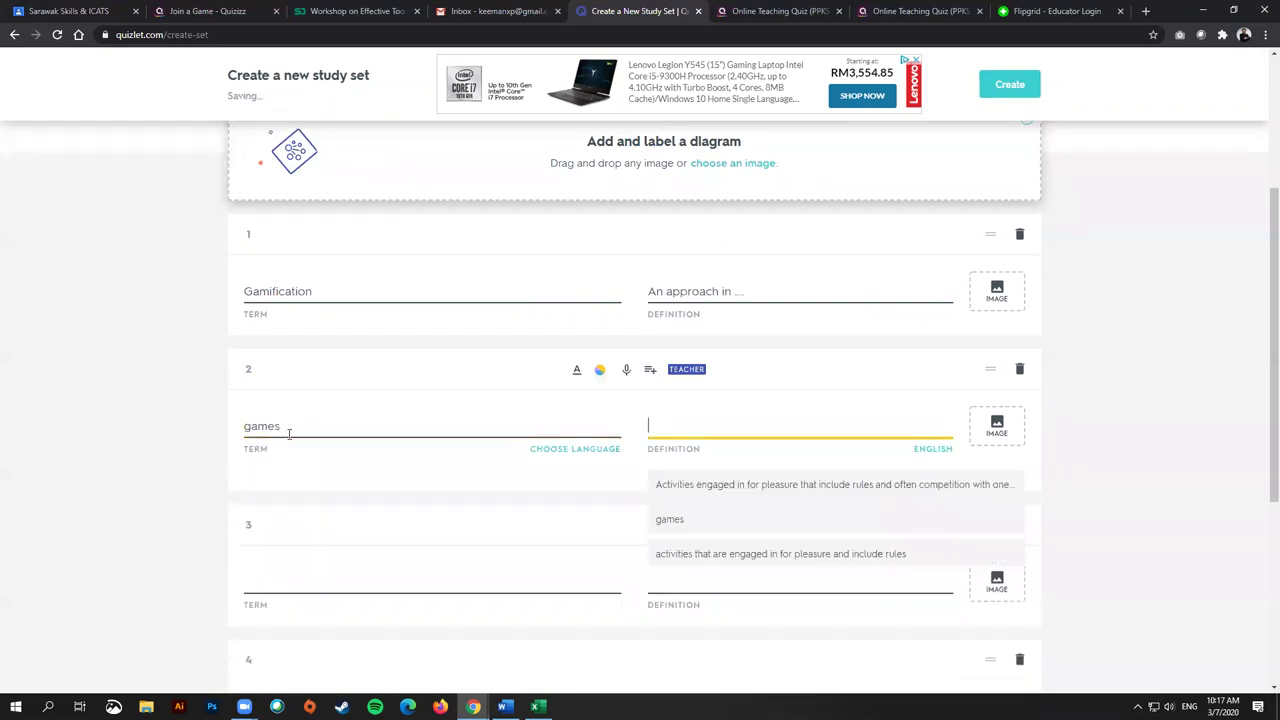
pyautogui.click(740, 484)
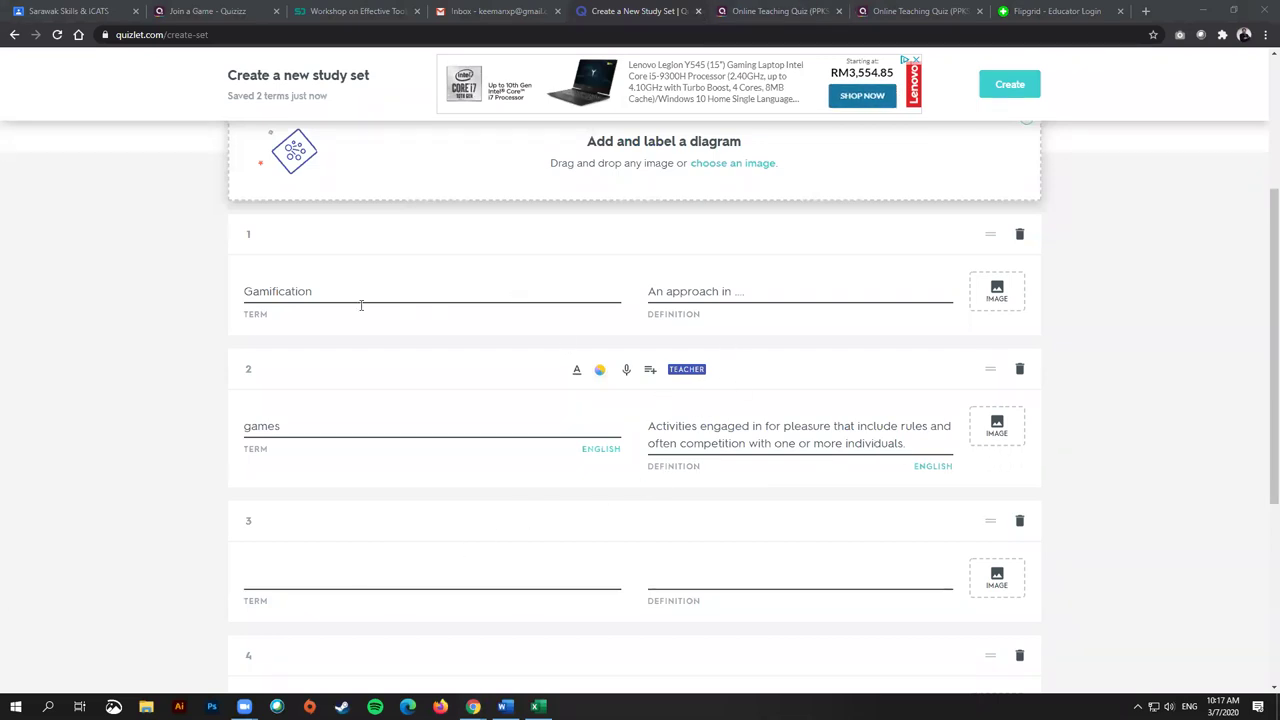
# Step: Try formatting the selected term 'games', then return to the set editor
pyautogui.moveTo(303, 425); pyautogui.dragTo(244, 426)
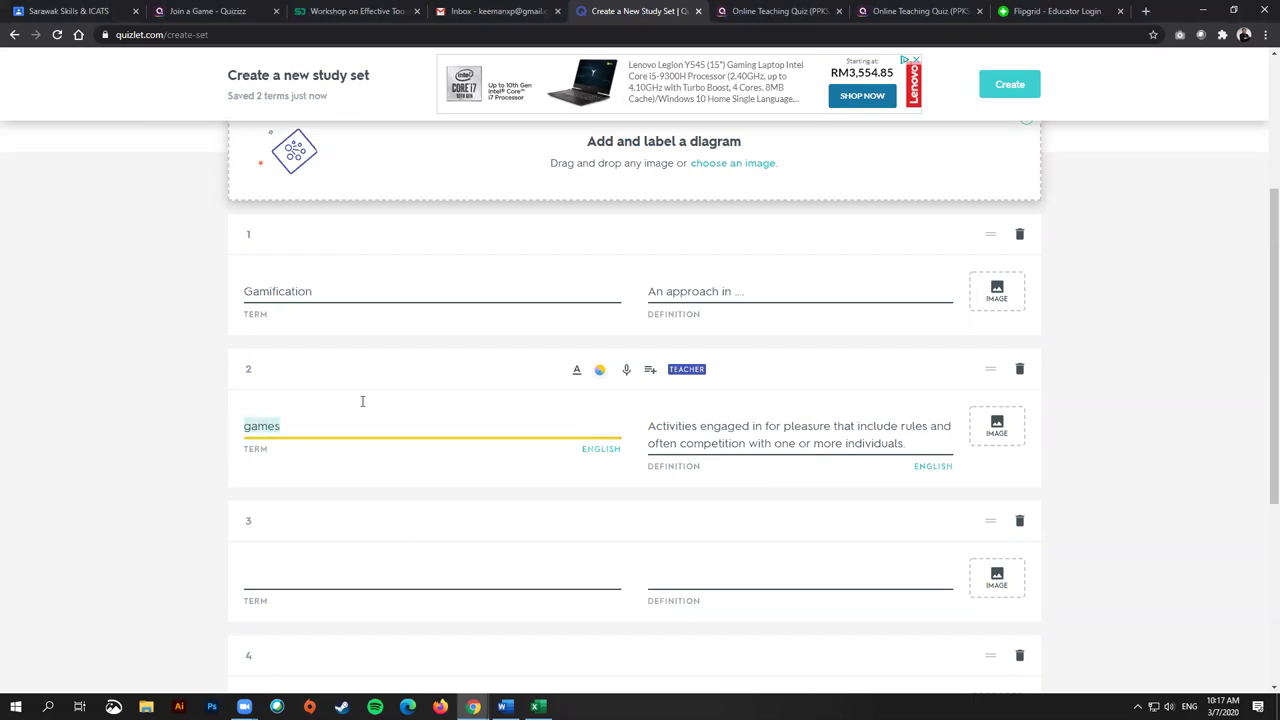
pyautogui.click(578, 371)
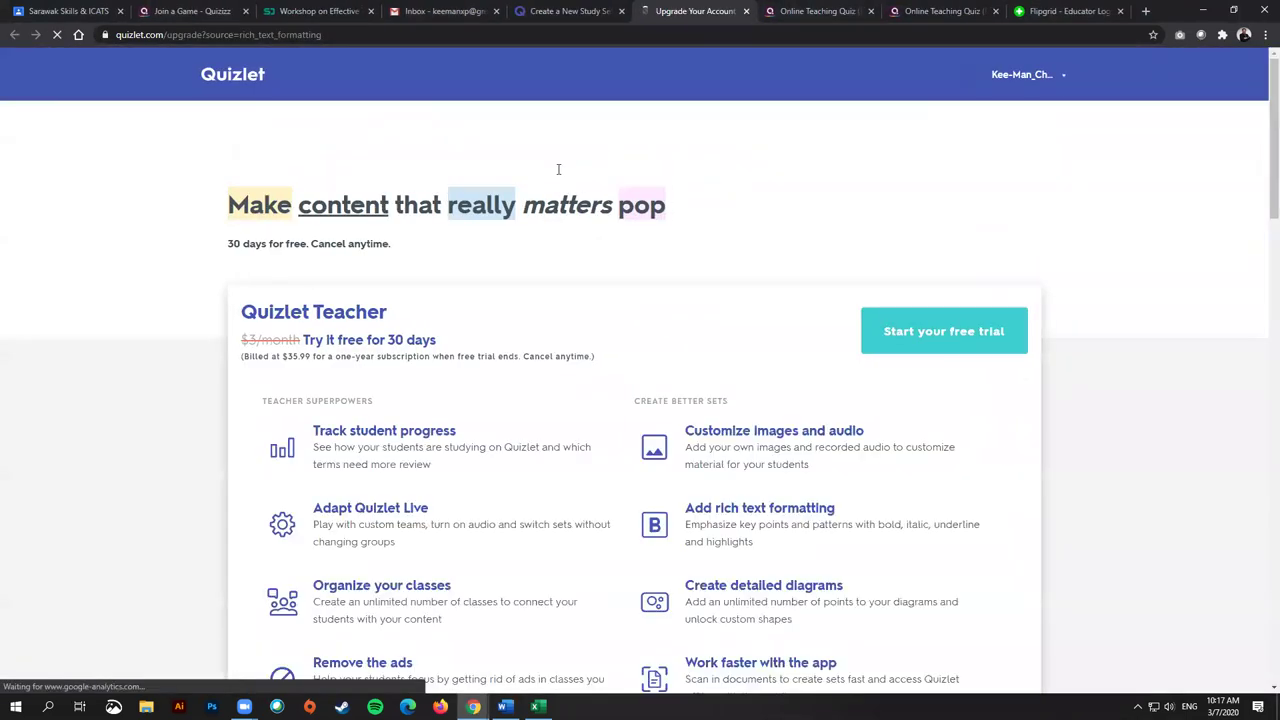
pyautogui.hotkey('ctrl', 'shift', 'Tab')
pyautogui.click(300, 531)
# Step: Review the two cards and create the 'Terms for Unit 1' study set
pyautogui.scroll(-1, 416, 398)
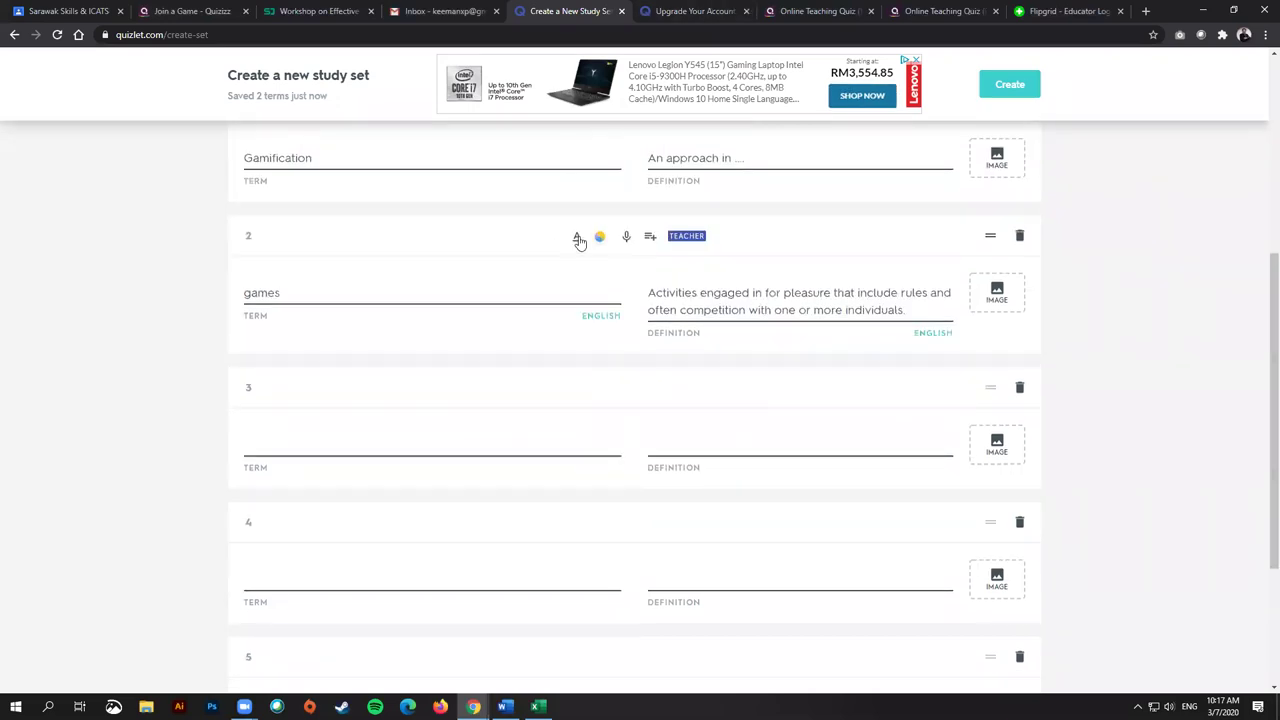
pyautogui.scroll(1, 585, 385)
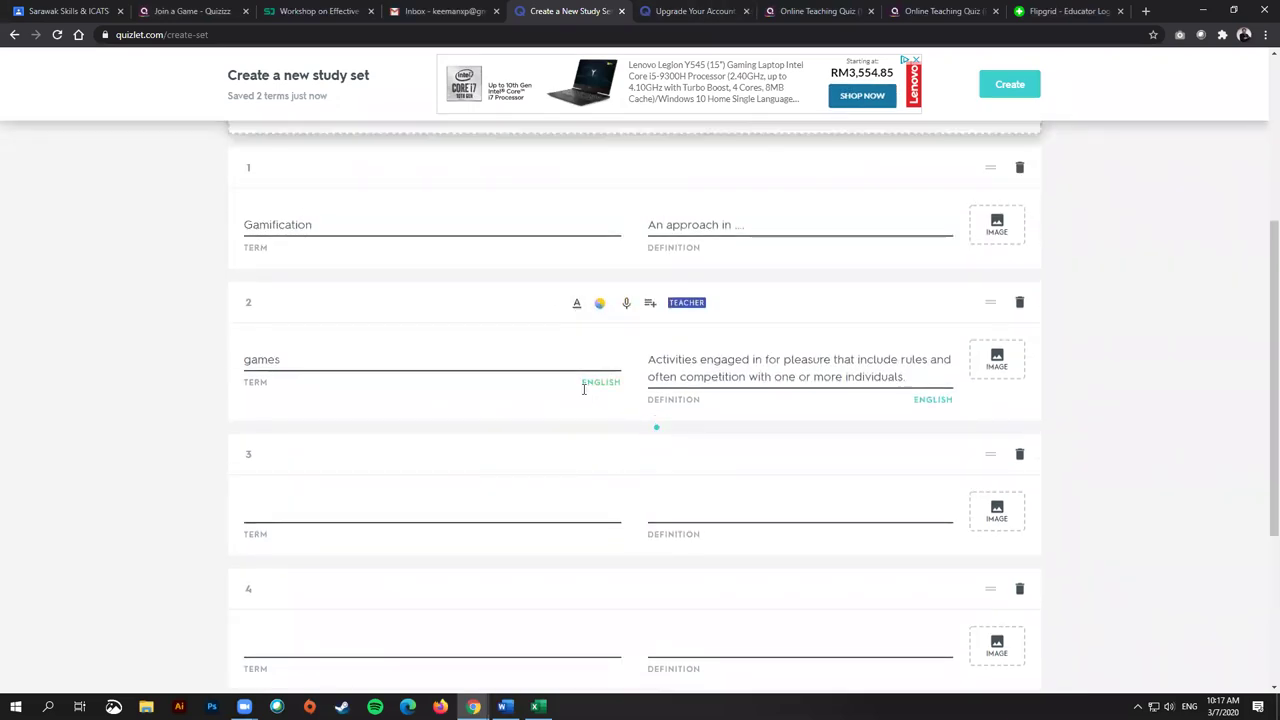
pyautogui.click(315, 511)
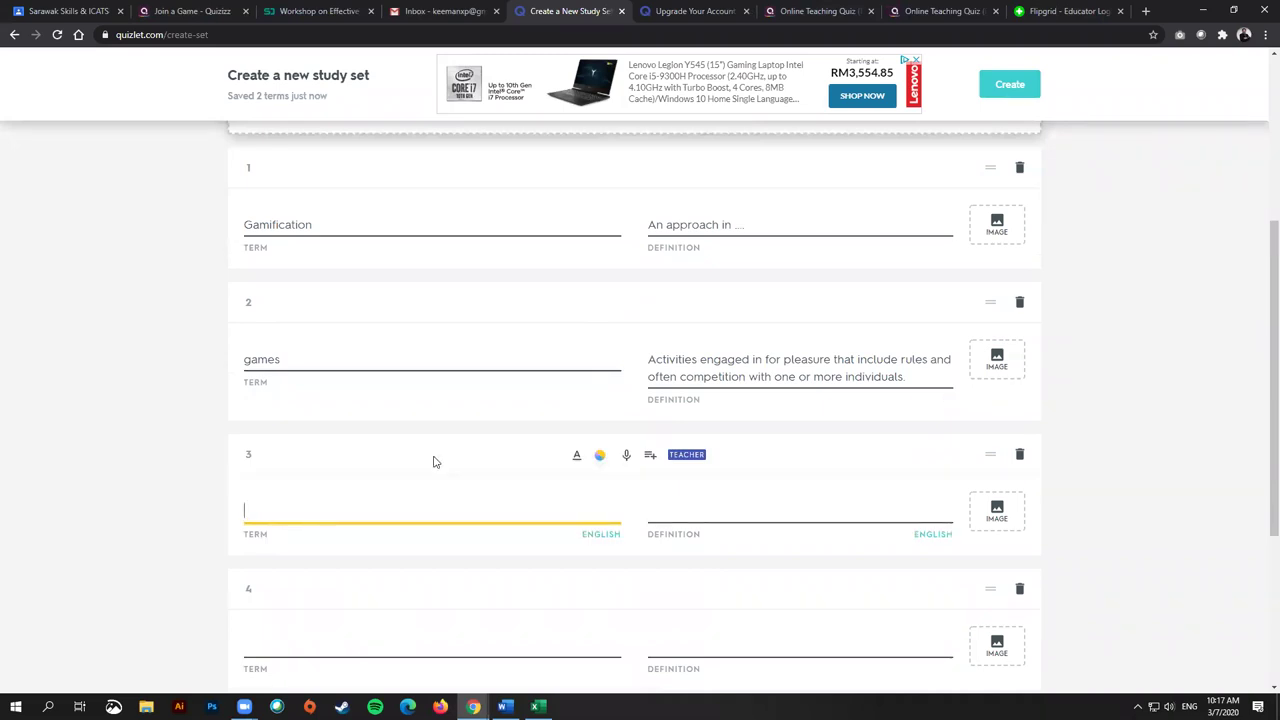
pyautogui.scroll(2, 483, 189)
pyautogui.click(357, 357)
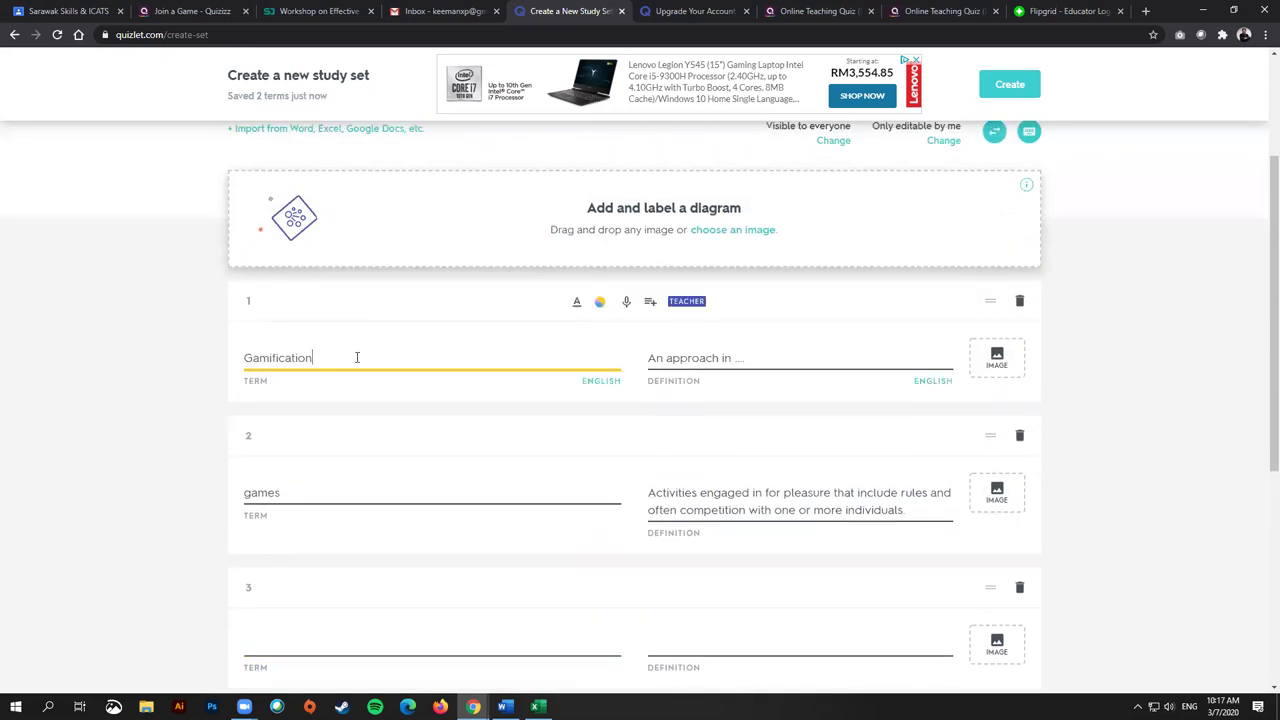
pyautogui.click(749, 356)
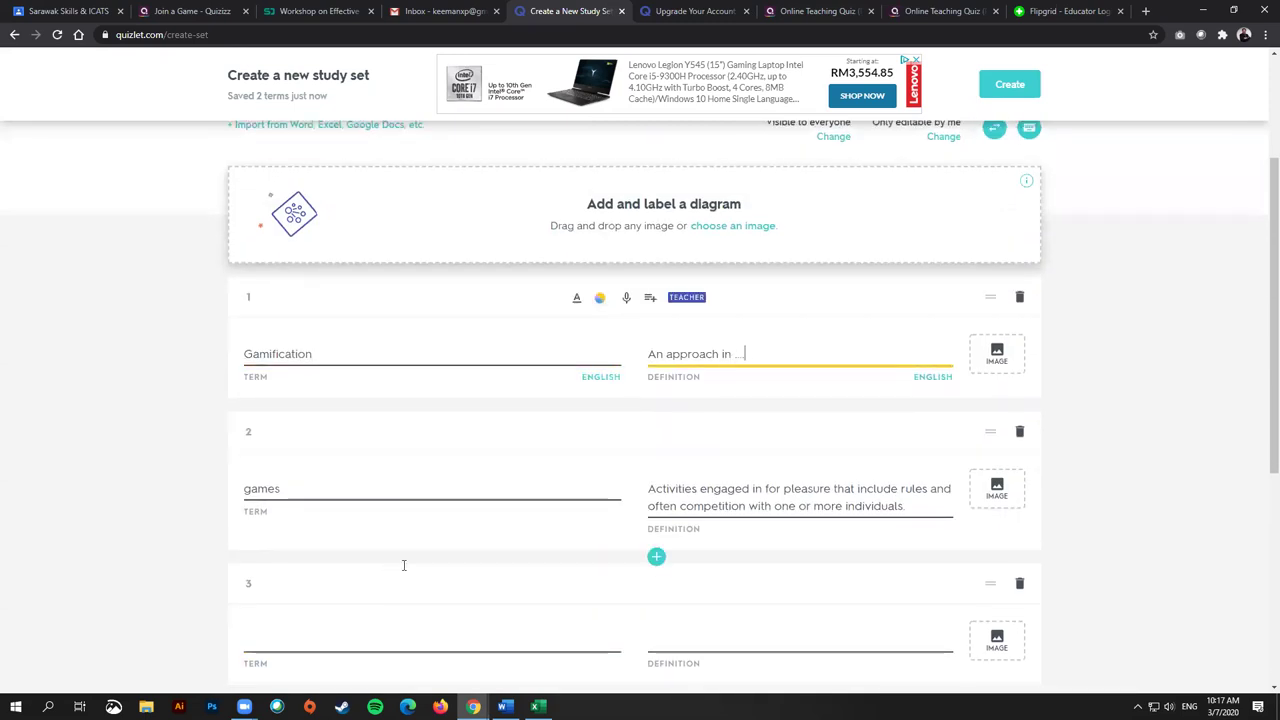
pyautogui.scroll(-3, 837, 402)
pyautogui.scroll(-3, 957, 663)
pyautogui.click(960, 657)
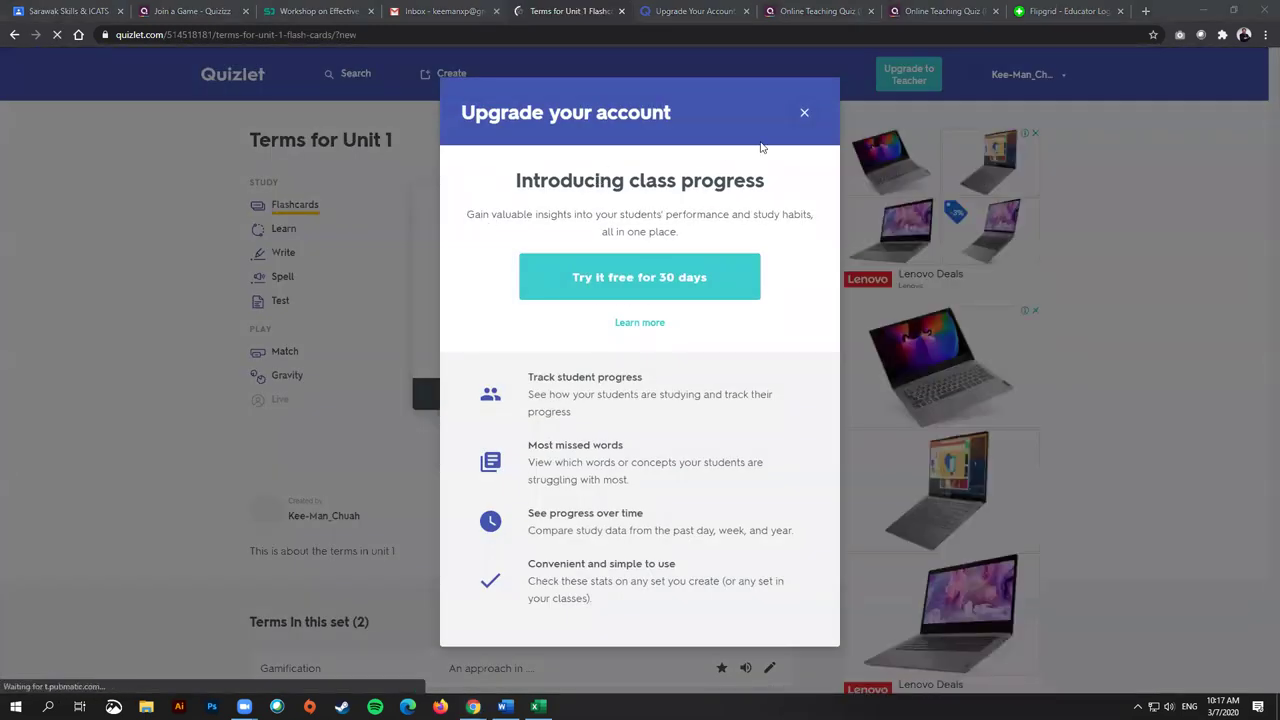
# Step: Dismiss the upgrade popup and open the set's share options
pyautogui.click(804, 112)
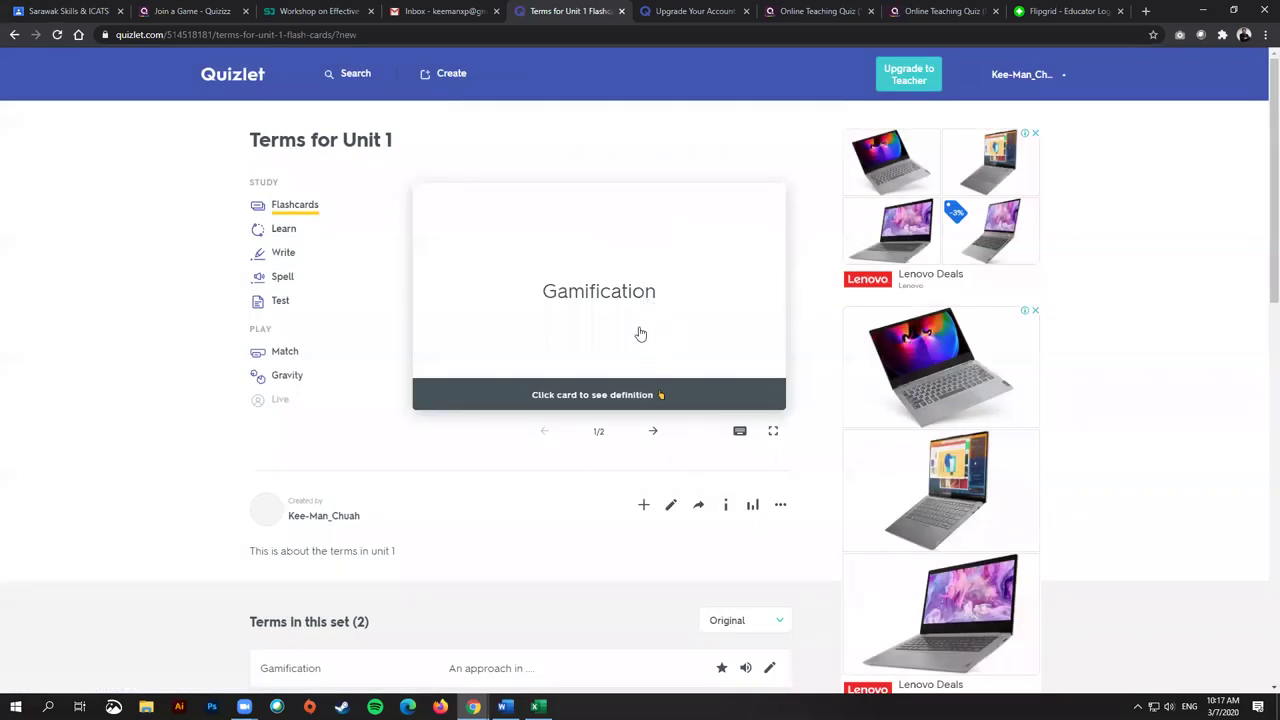
pyautogui.scroll(-2, 600, 370)
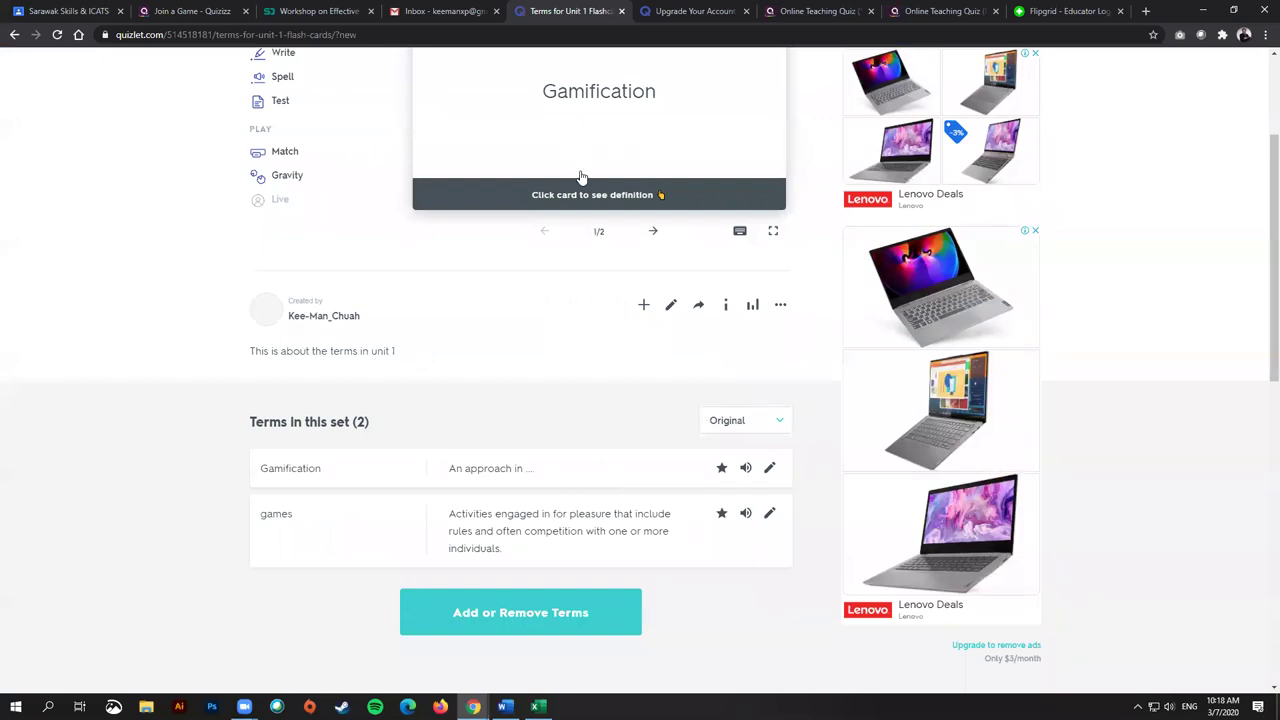
pyautogui.click(699, 306)
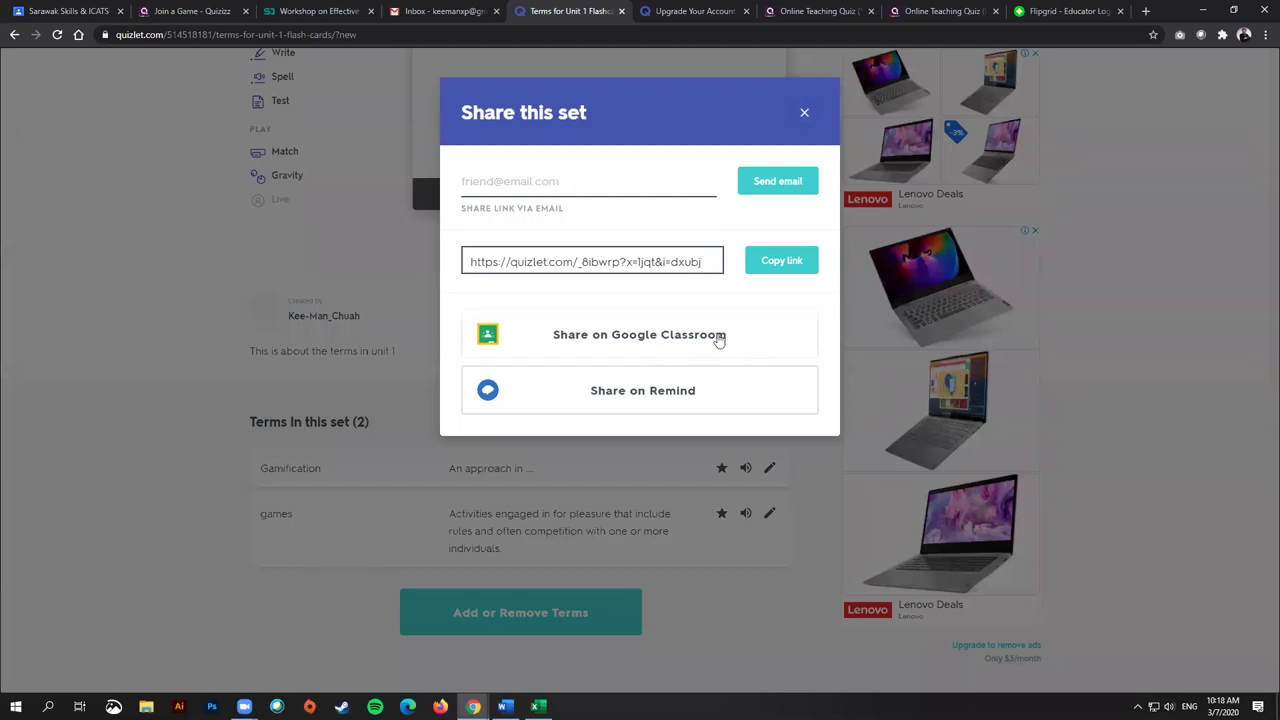
# Step: Share the set to Google Classroom, choosing class Sarawak Skills & ICATS and Create assignment
pyautogui.click(718, 338)
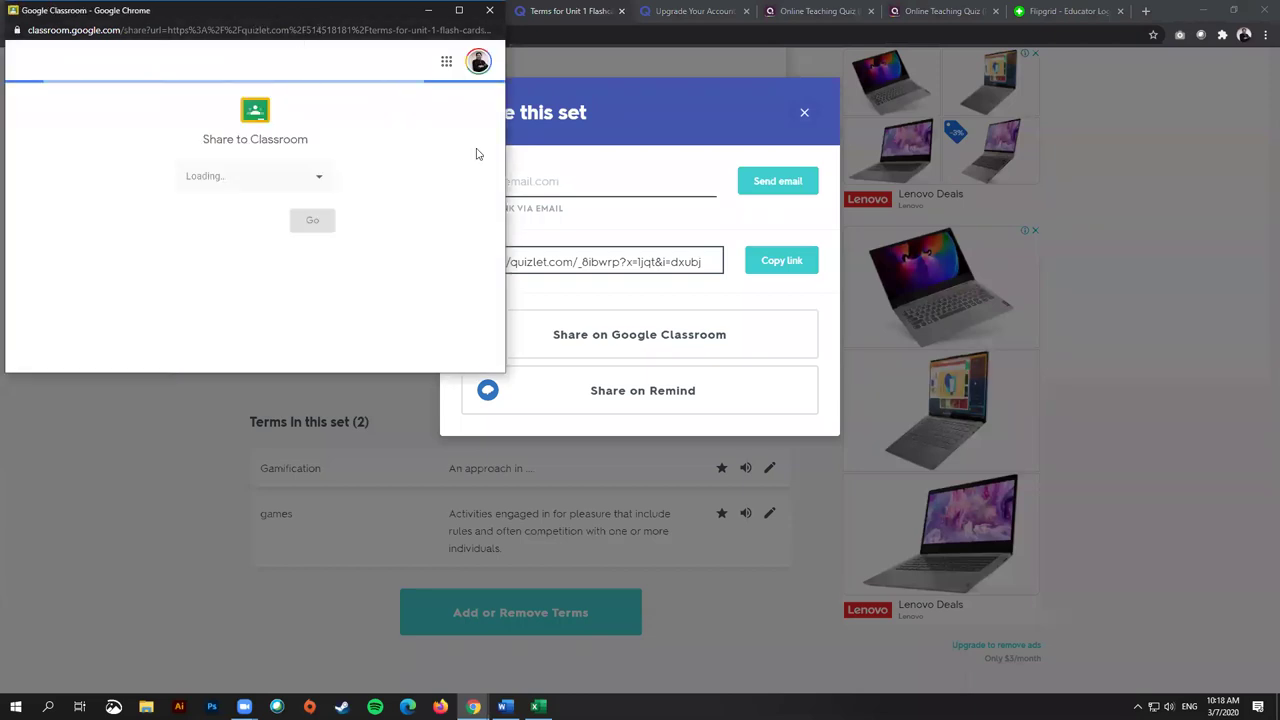
pyautogui.moveTo(392, 20); pyautogui.dragTo(559, 152)
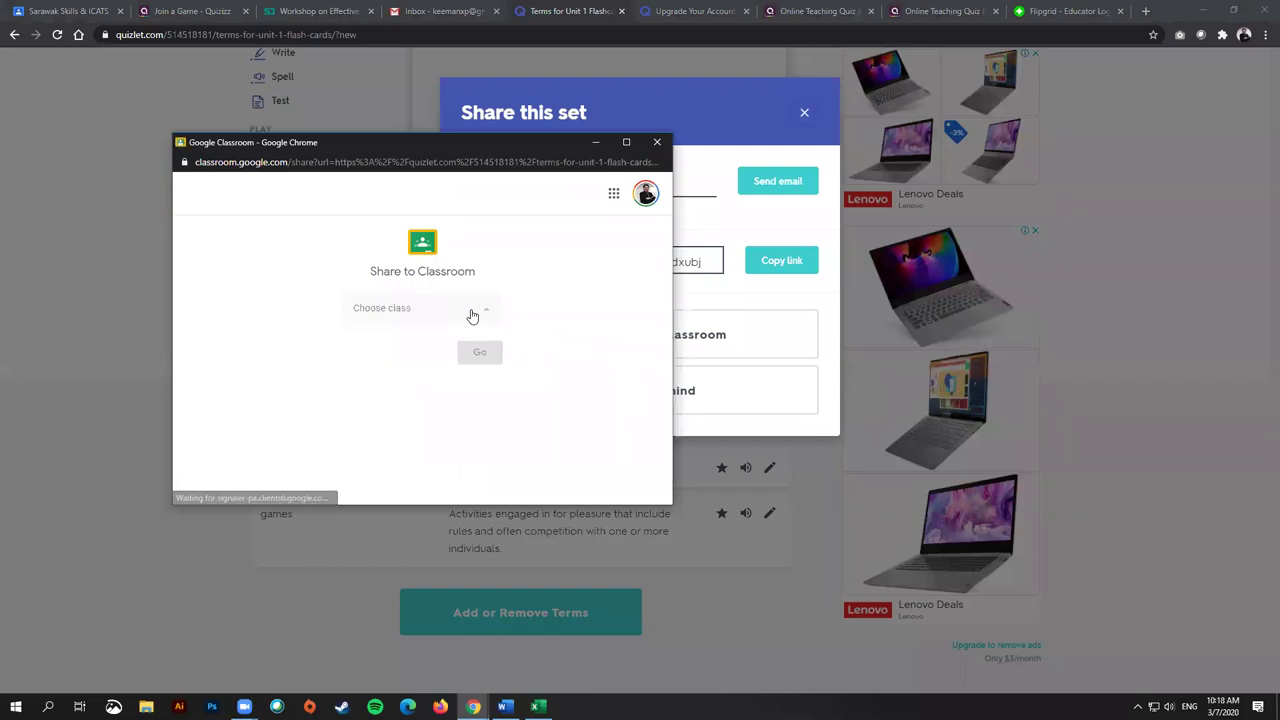
pyautogui.click(470, 314)
pyautogui.click(436, 376)
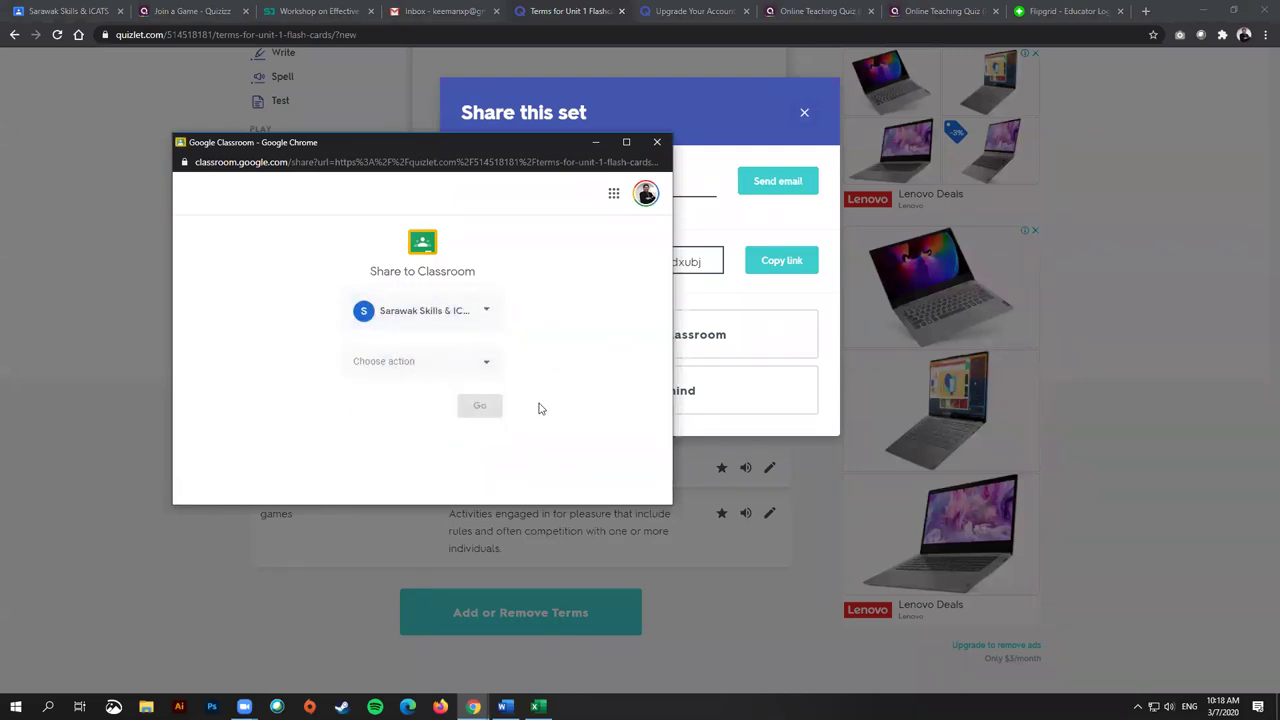
pyautogui.click(439, 372)
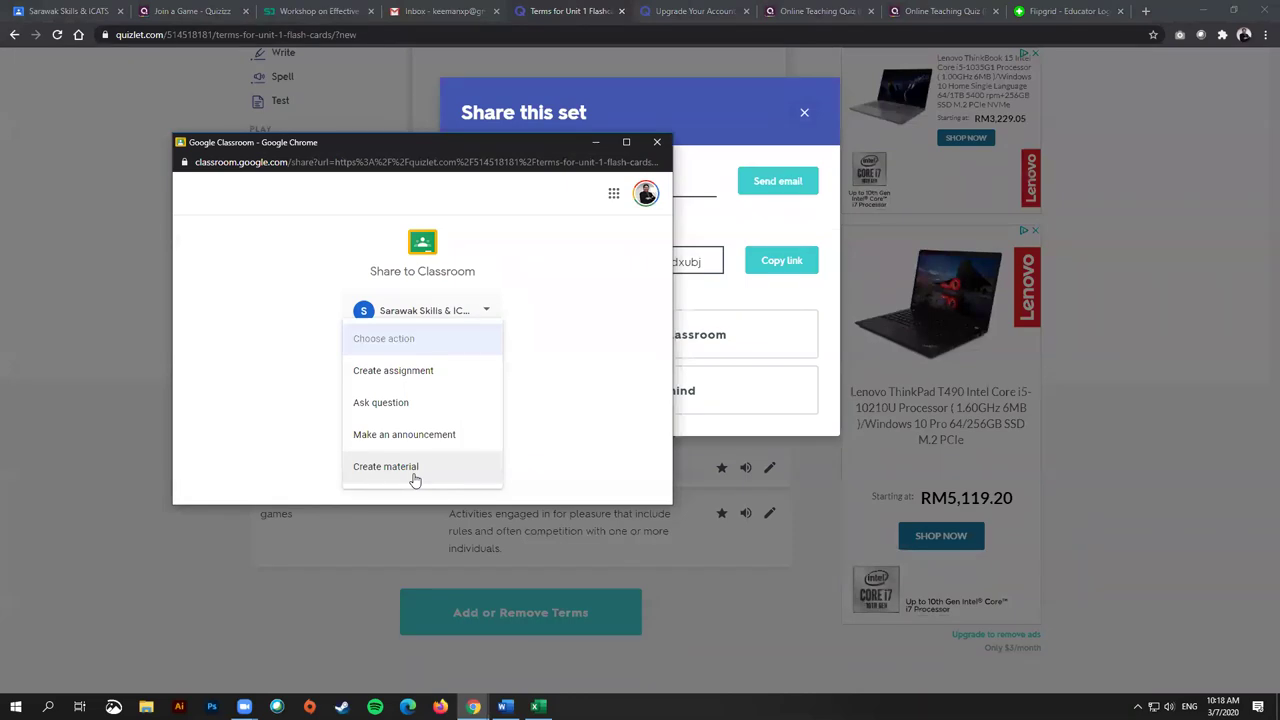
pyautogui.click(405, 372)
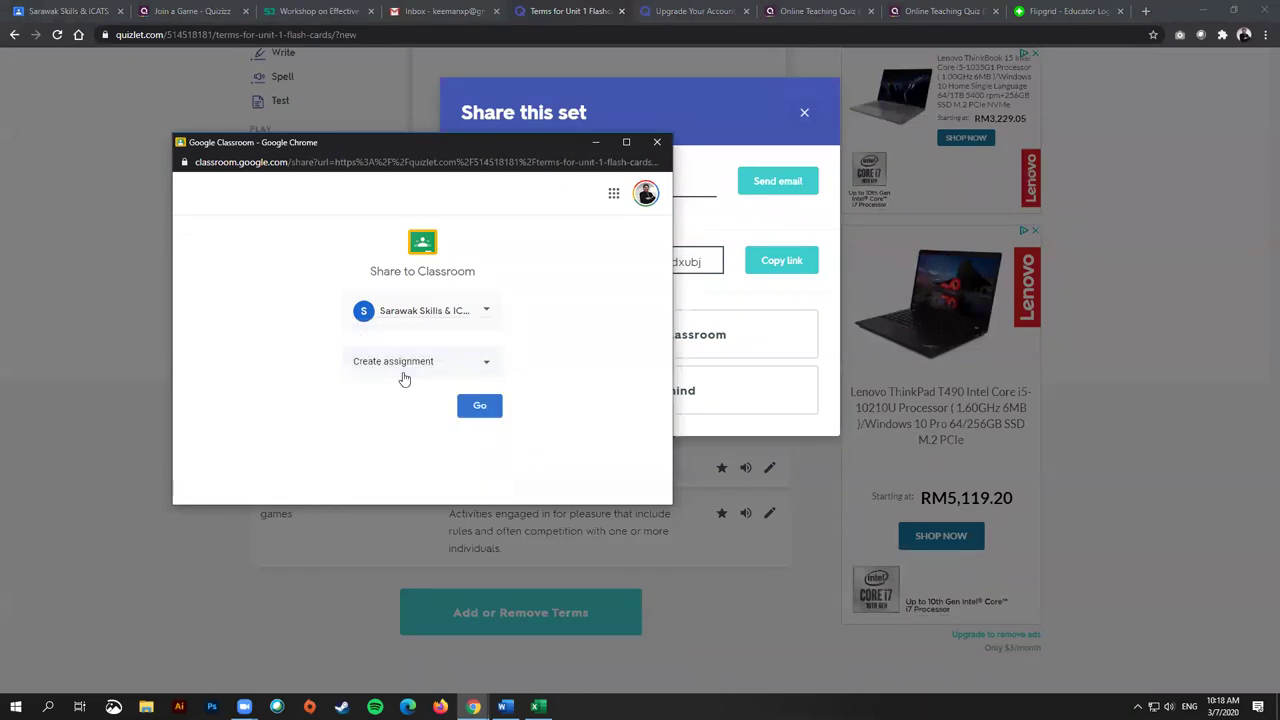
pyautogui.click(477, 400)
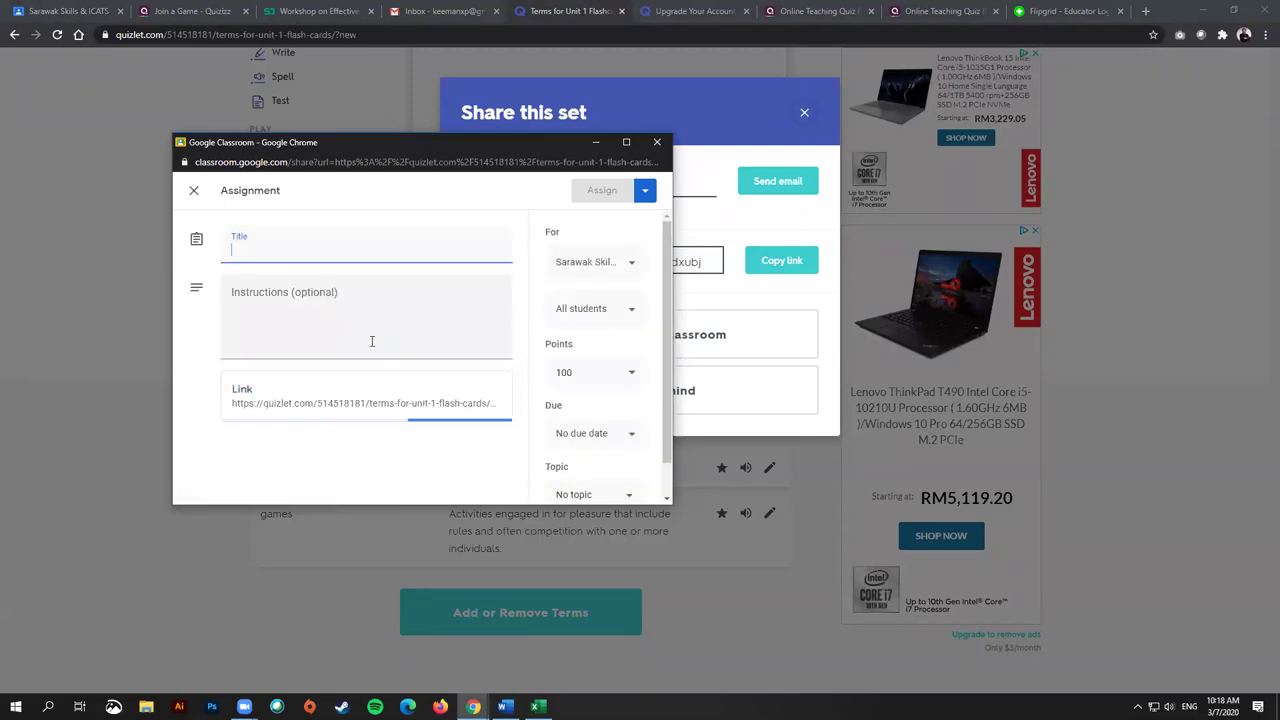
# Step: Assign the set as 'Quiz 1' with brief answering instructions, then close the share windows
pyautogui.write('Quiz 1')
pyautogui.click(421, 340)
pyautogui.write('Please')
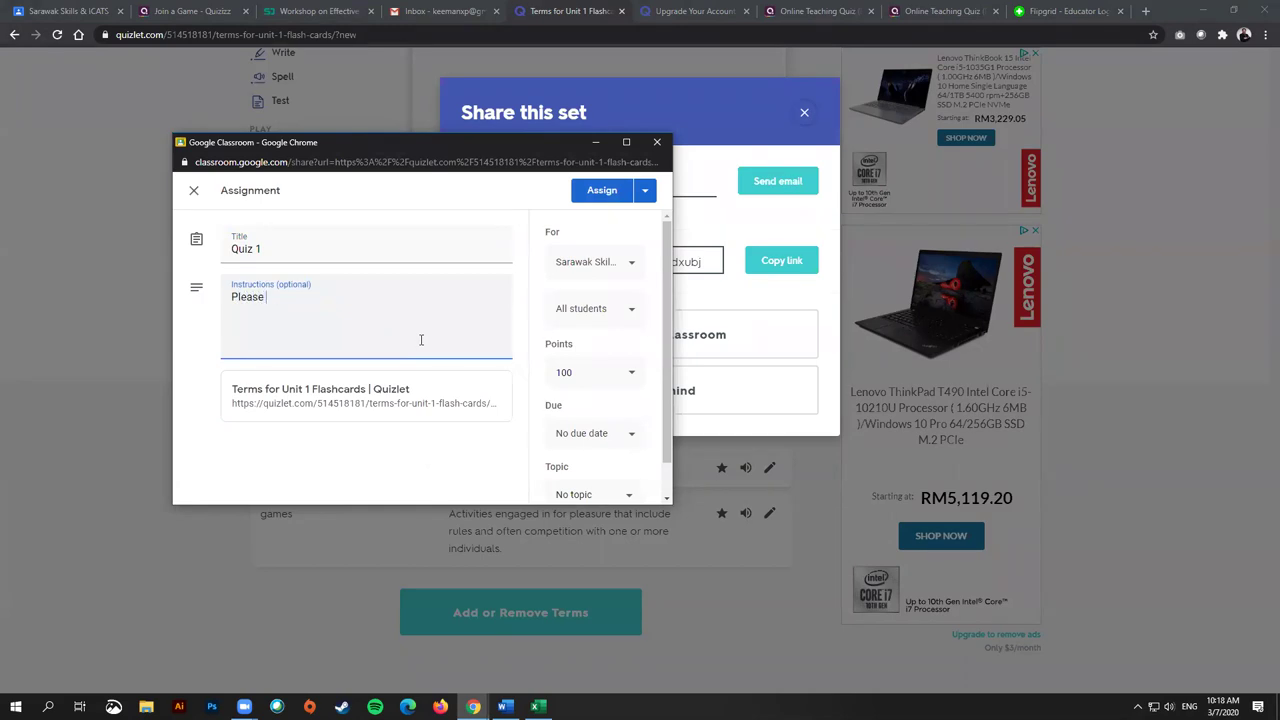
pyautogui.write(' answer t')
pyautogui.press('BackSpace')
pyautogui.write('tyh')
pyautogui.click(603, 195)
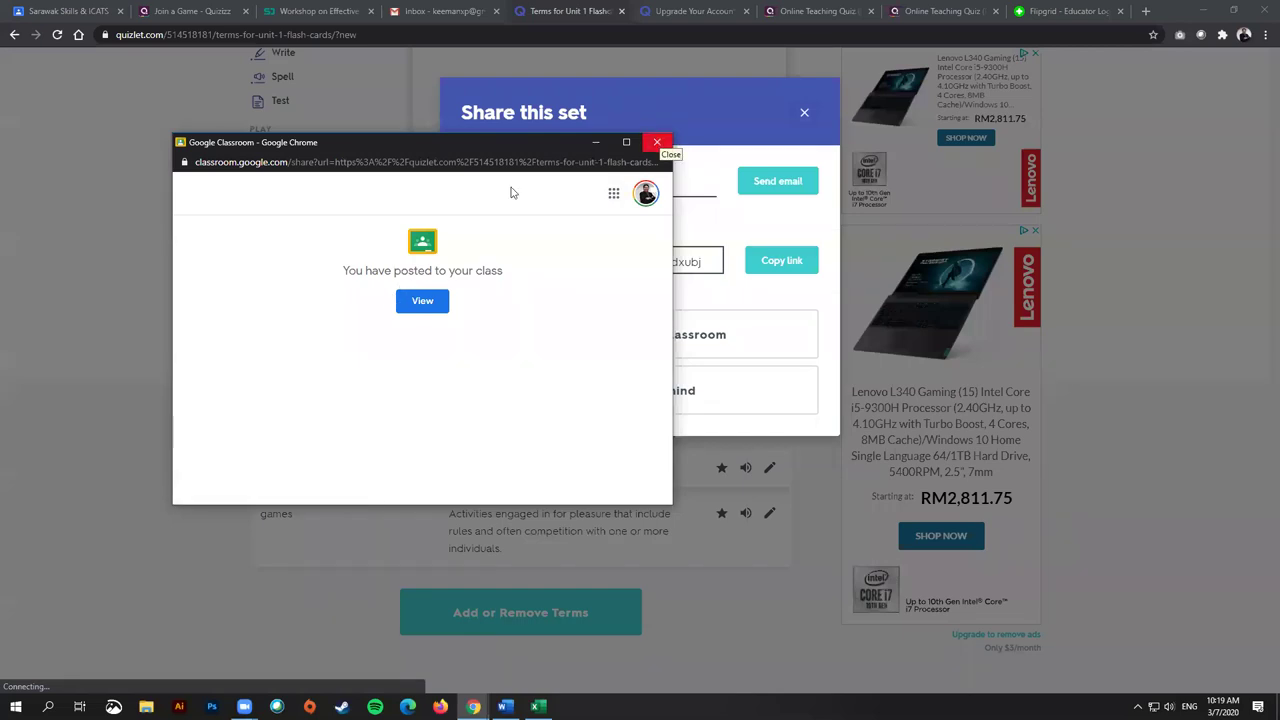
pyautogui.click(655, 146)
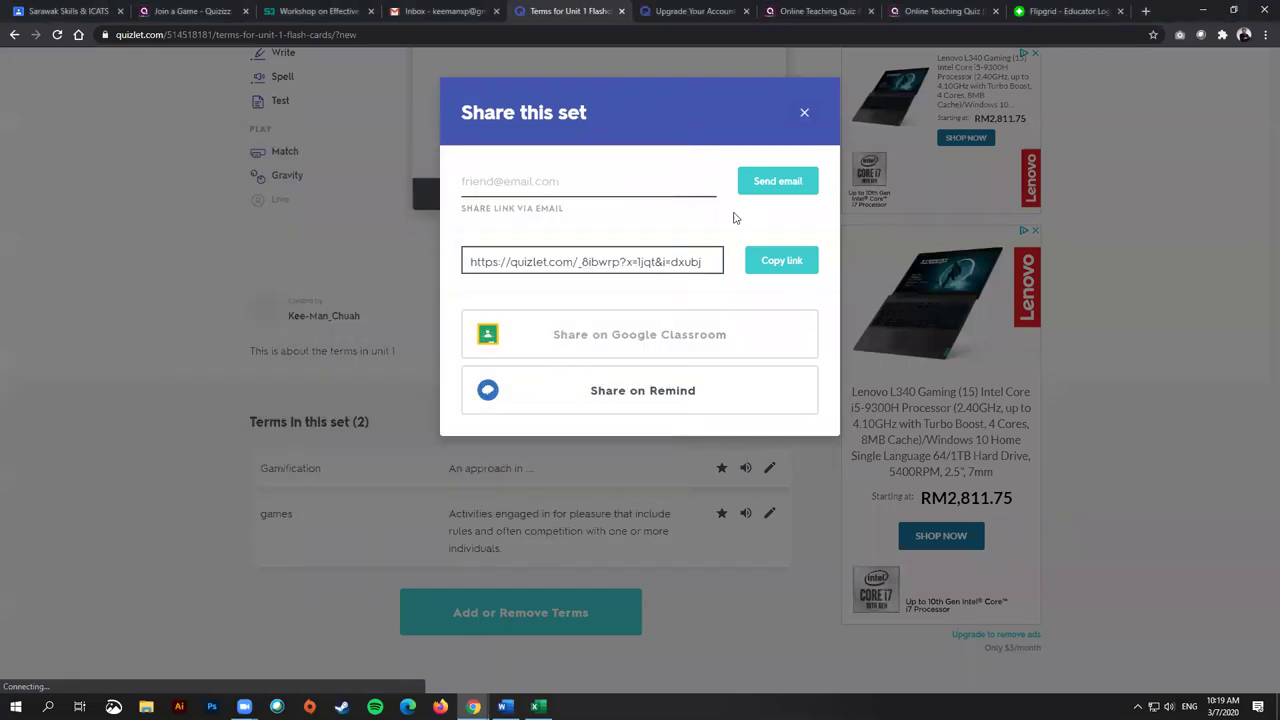
pyautogui.click(805, 113)
# Step: Reload the Sarawak Skills & ICATS class stream and open its Classwork list
pyautogui.click(84, 10)
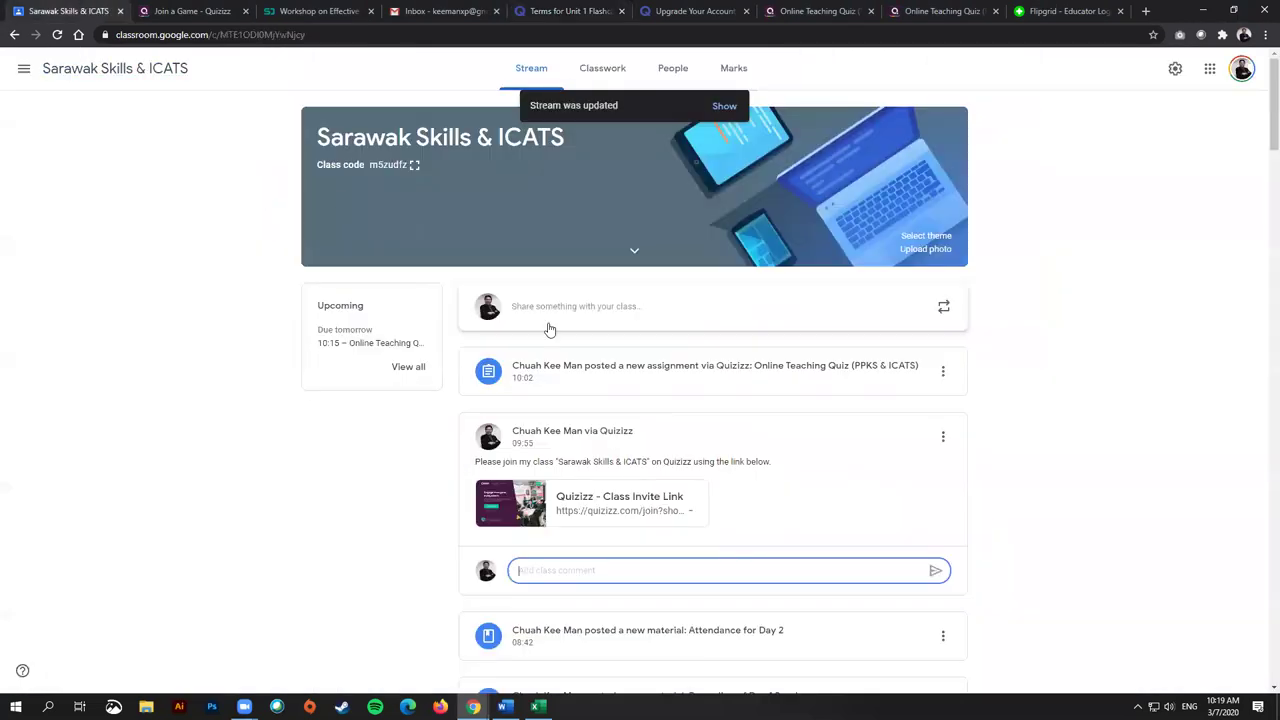
pyautogui.click(57, 35)
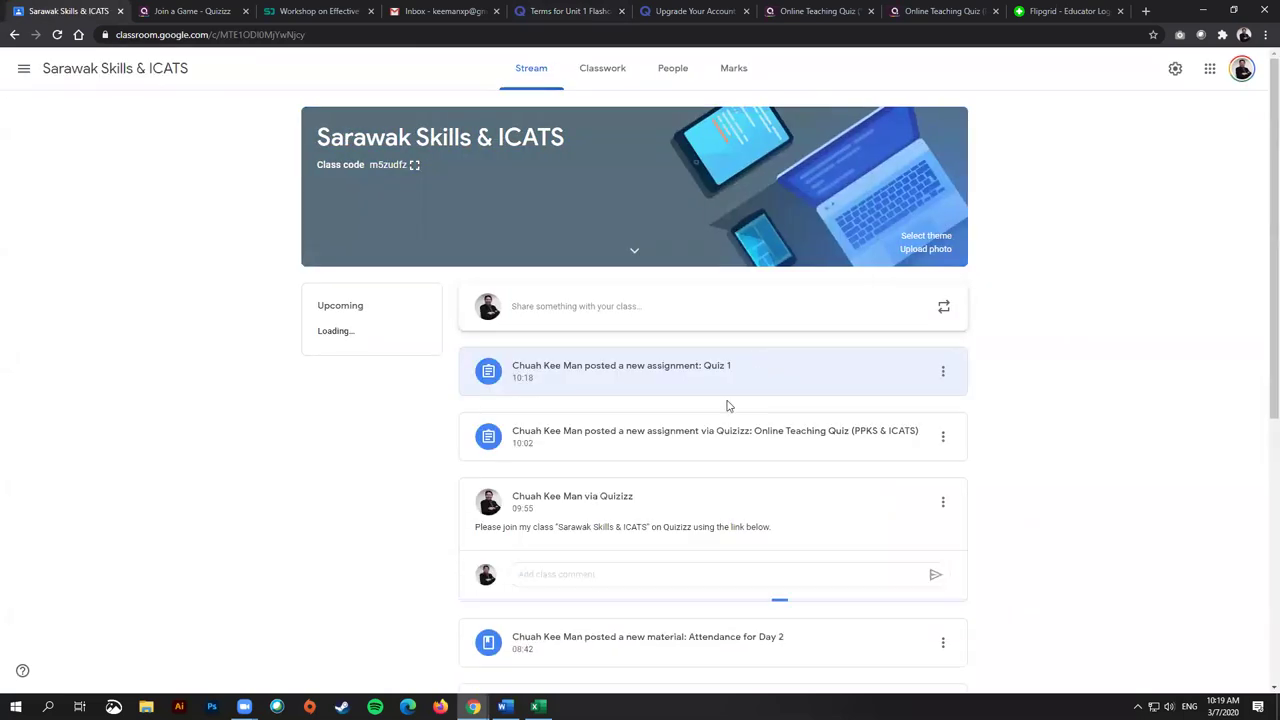
pyautogui.scroll(-1, 680, 455)
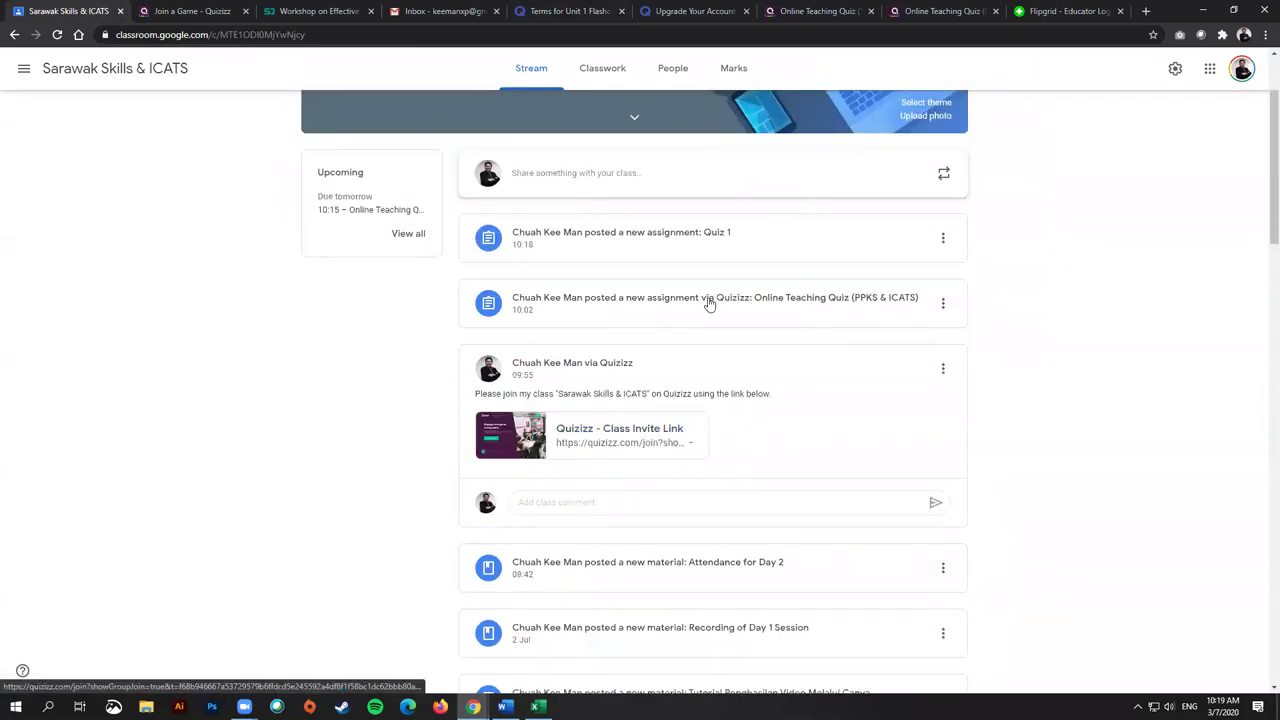
pyautogui.scroll(1, 710, 320)
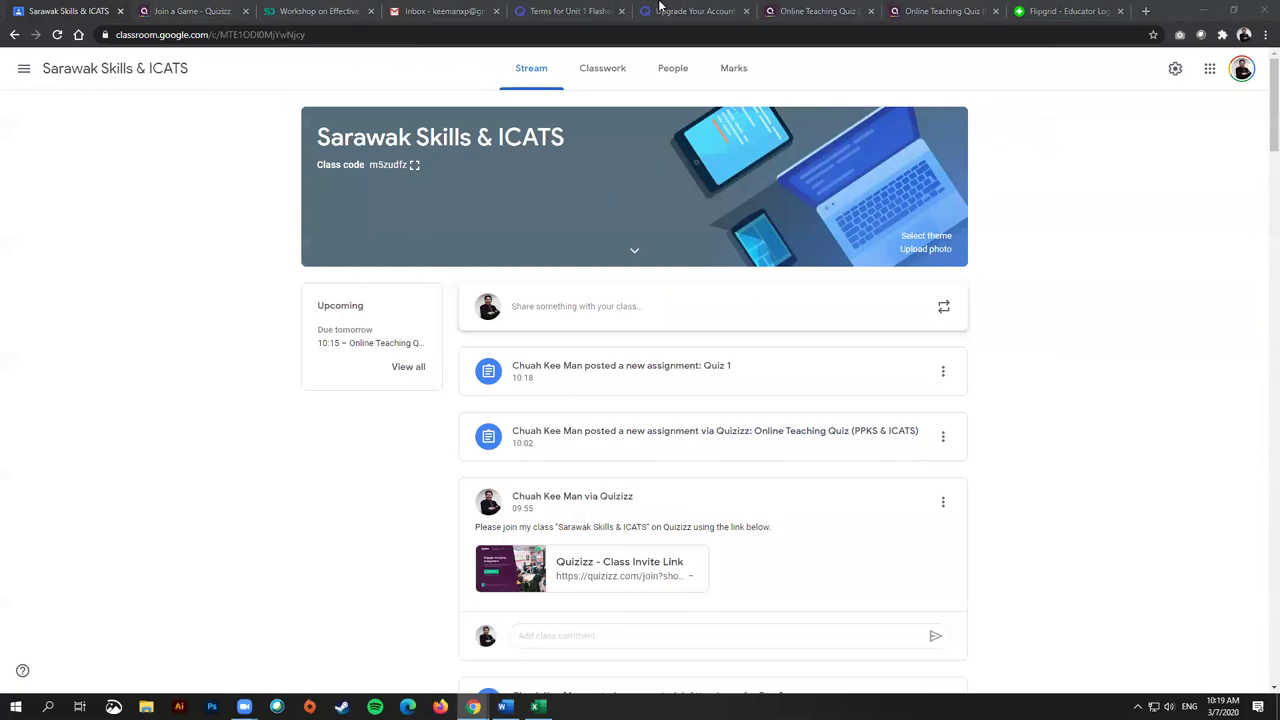
pyautogui.click(604, 70)
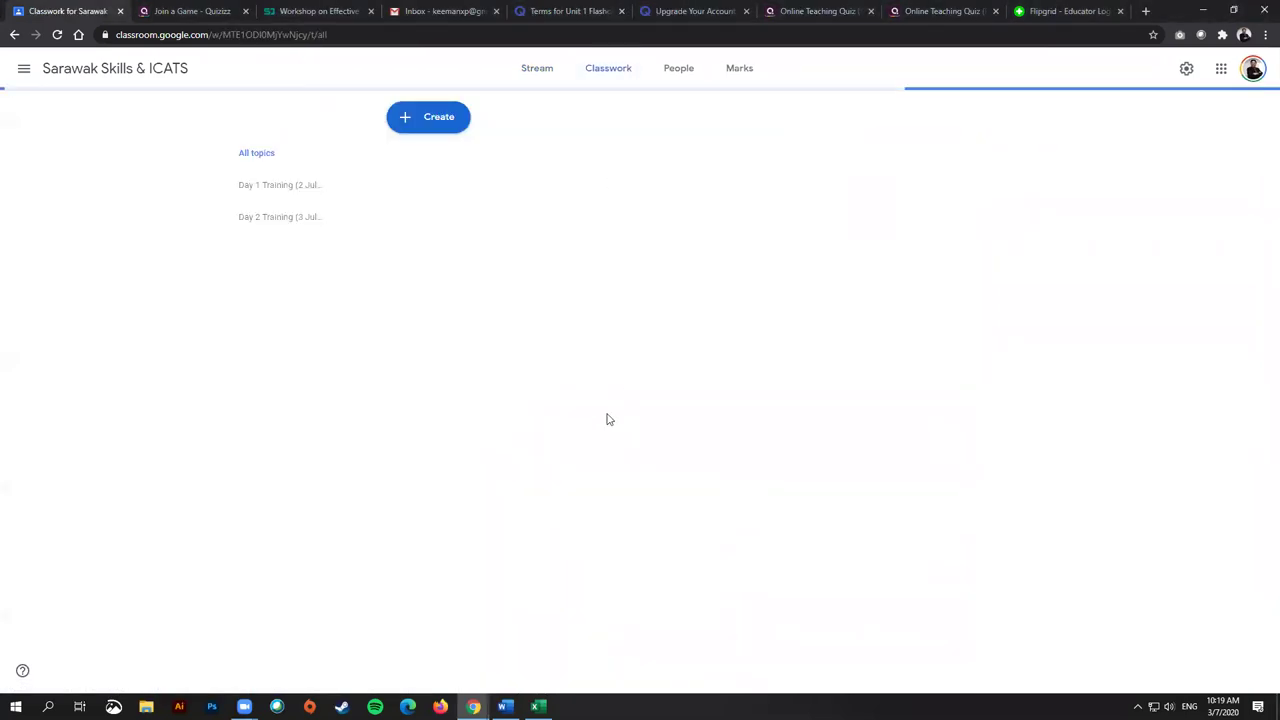
# Step: Move Online Teaching Quiz below Quiz 1, expand Quiz 1's details, then return to Quizlet
pyautogui.moveTo(503, 203); pyautogui.dragTo(471, 174)
pyautogui.click(457, 170)
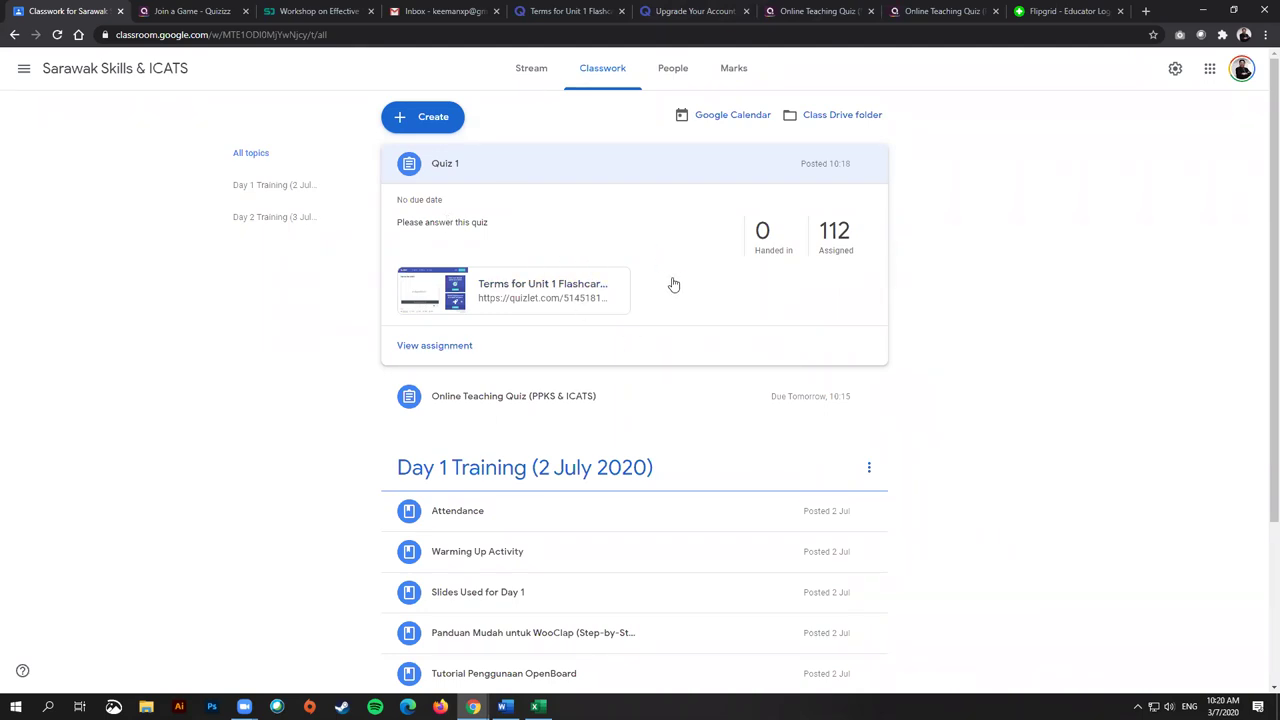
pyautogui.click(723, 8)
# Step: Close the Quizlet upgrade page, review the two Terms for Unit 1 cards, and return to Classwork
pyautogui.click(552, 10)
pyautogui.click(727, 10)
pyautogui.click(746, 10)
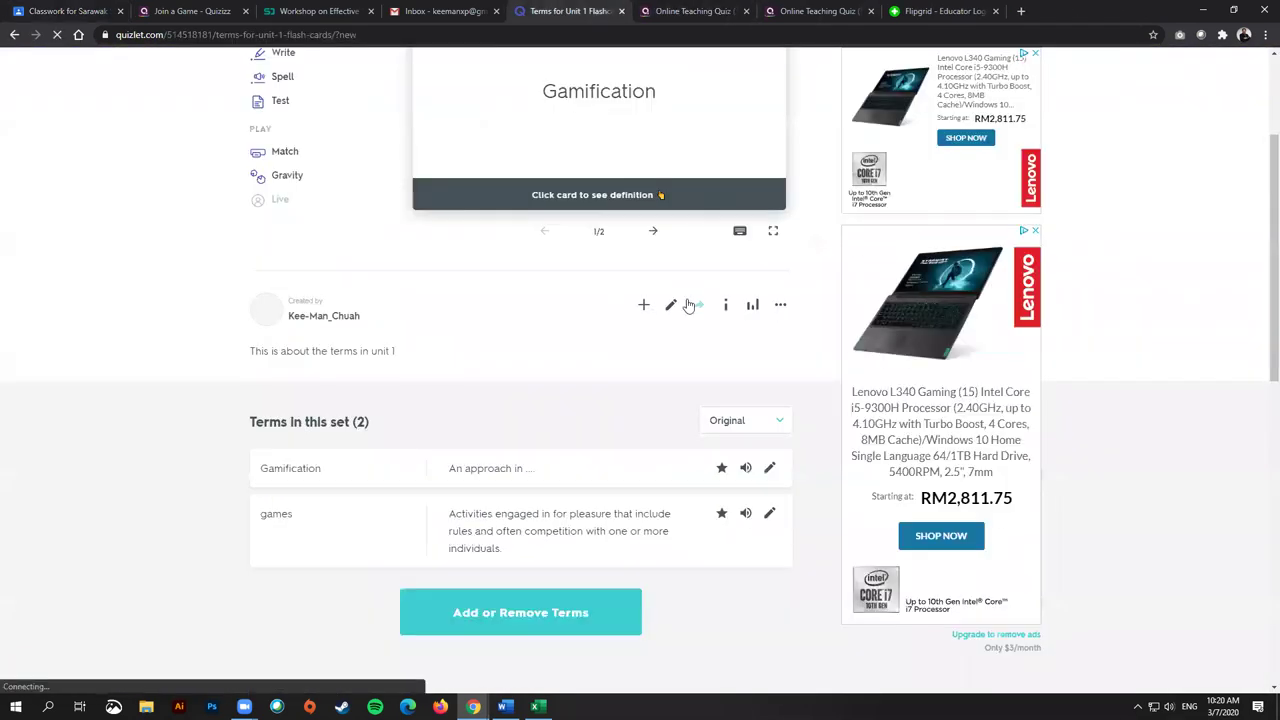
pyautogui.scroll(2, 640, 305)
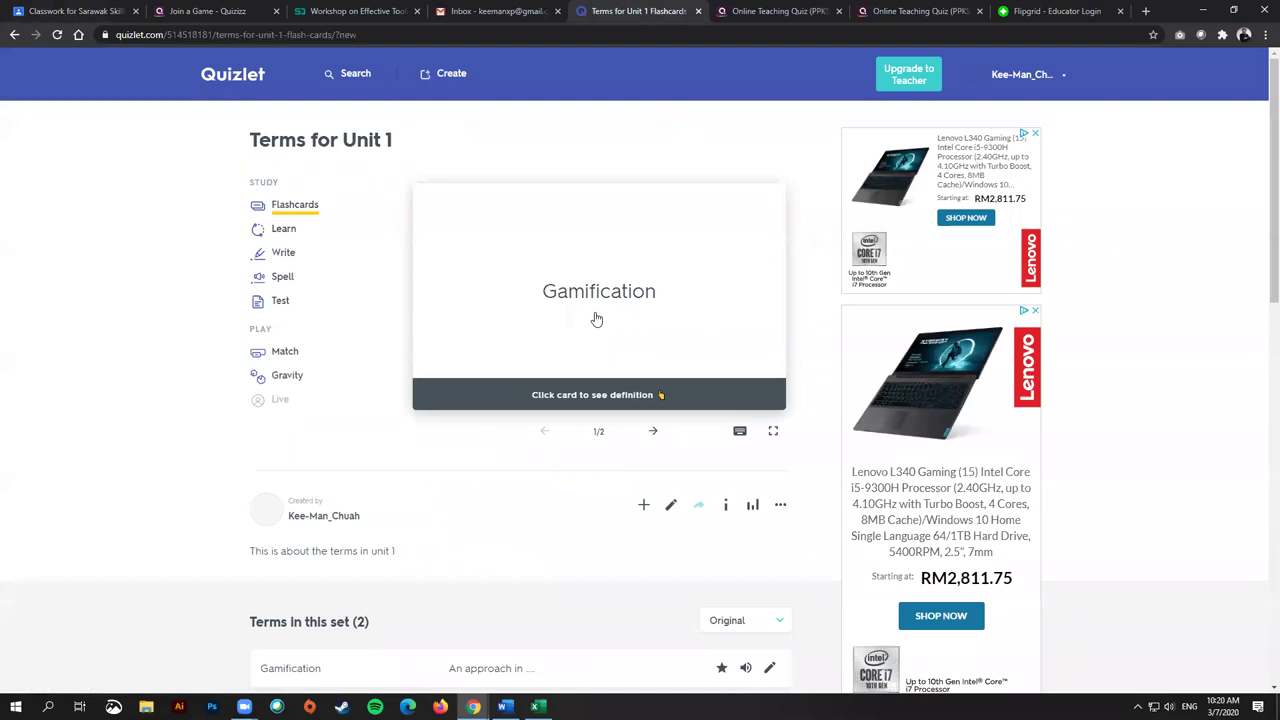
pyautogui.scroll(-3, 481, 379)
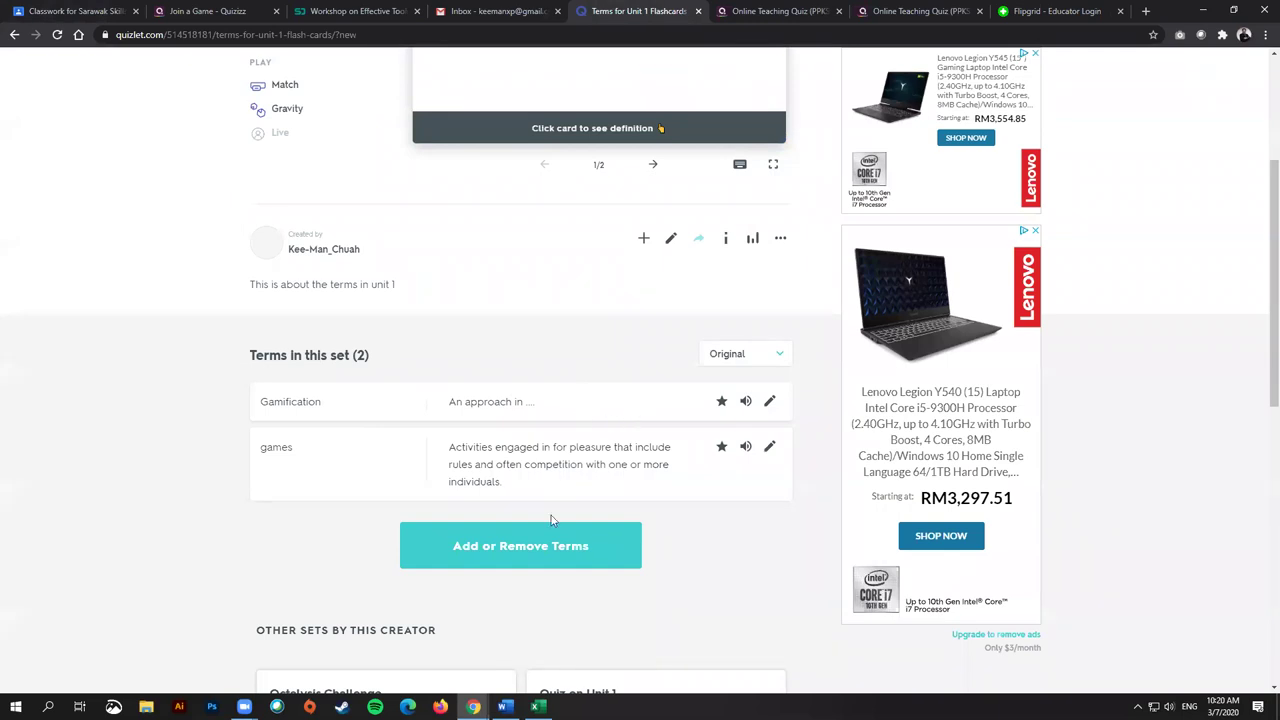
pyautogui.click(512, 530)
pyautogui.scroll(-3, 640, 523)
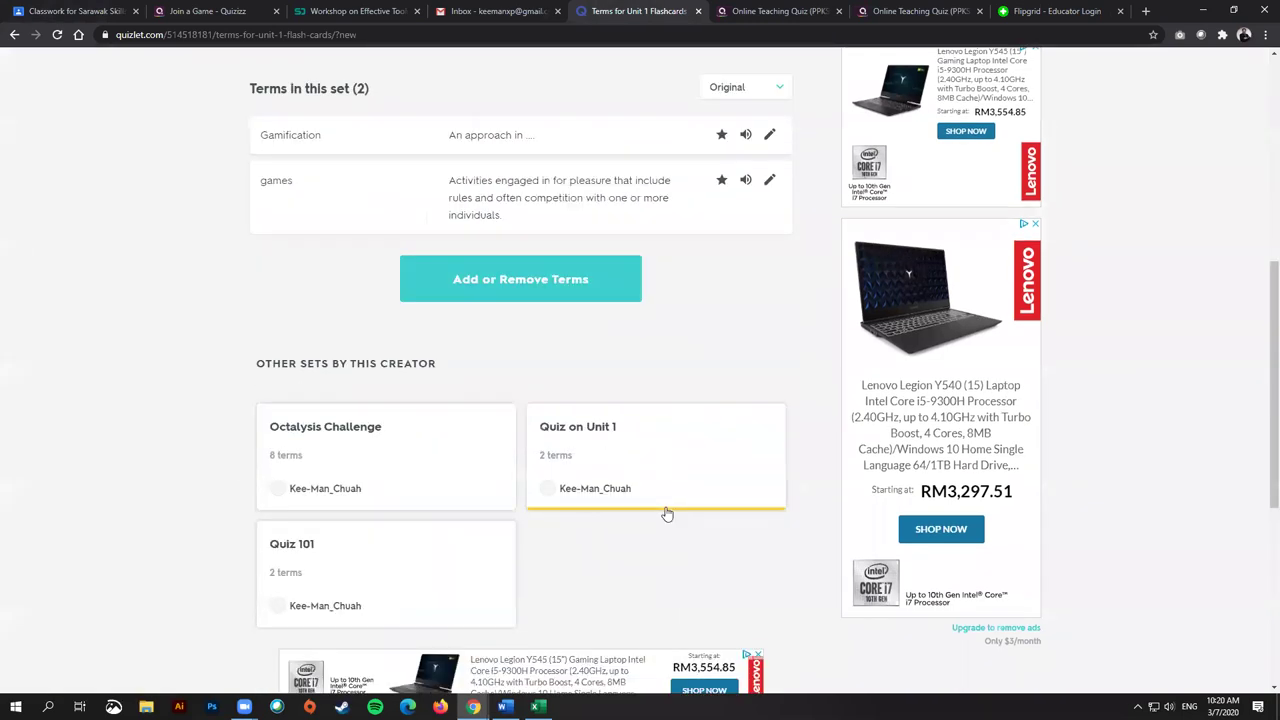
pyautogui.scroll(6, 680, 470)
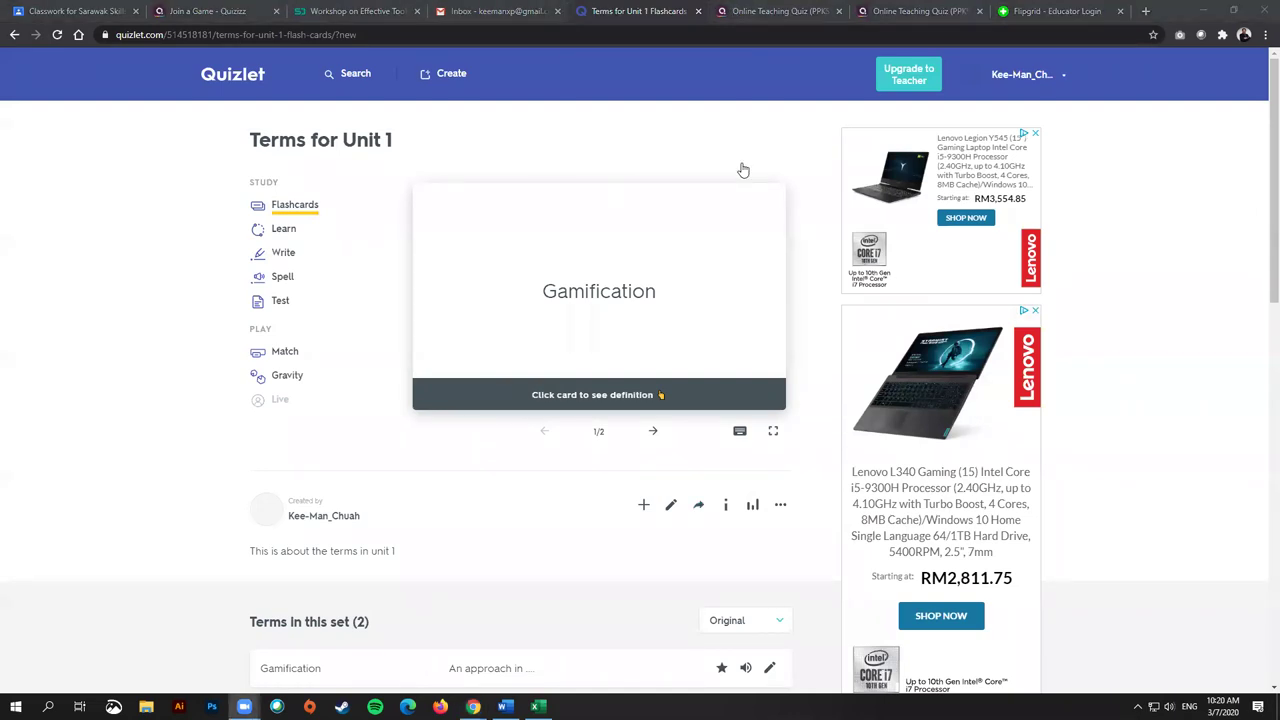
pyautogui.click(100, 11)
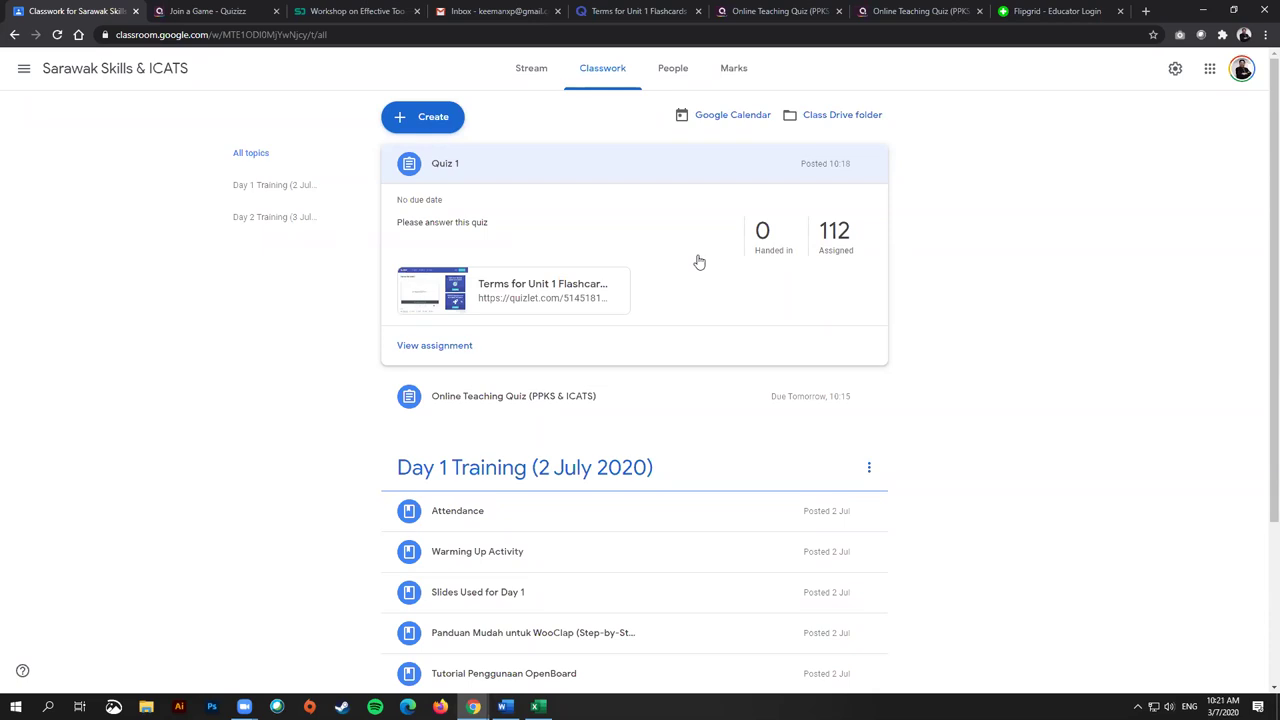
# Step: Discard the new quiz-assignment draft, collapse the Quiz 1 card, and bring up the Create menu again
pyautogui.click(428, 118)
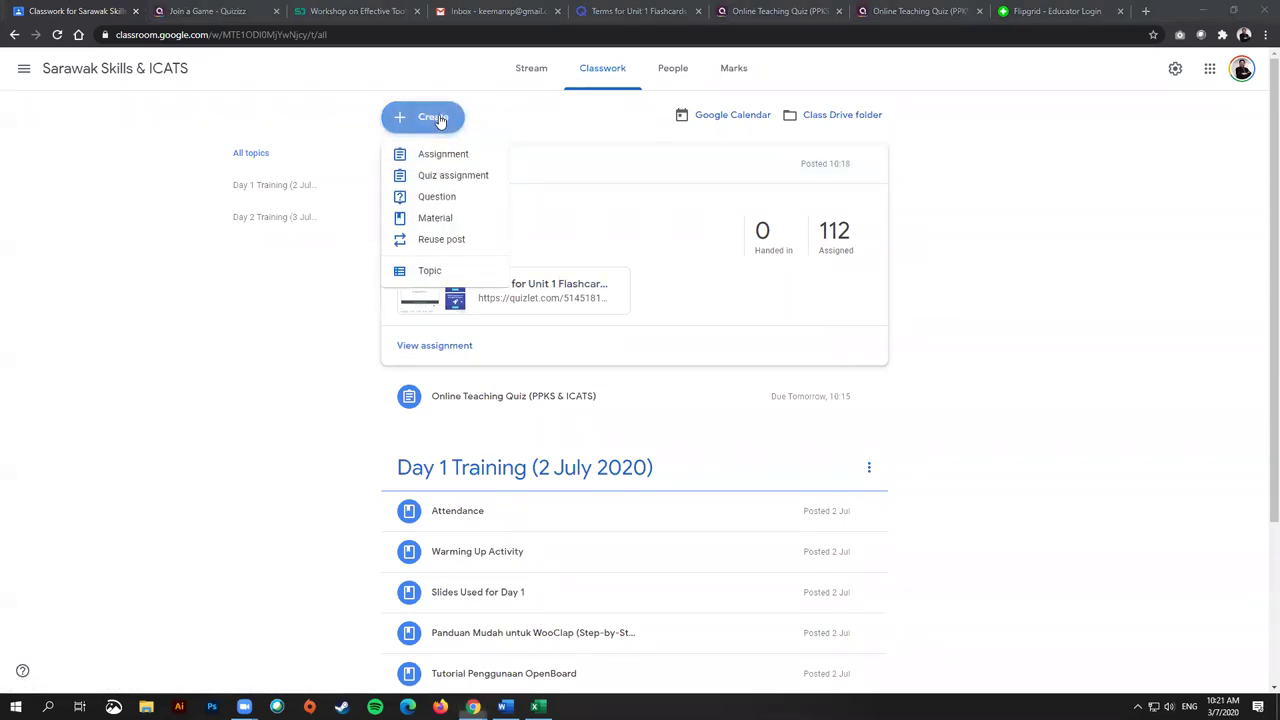
pyautogui.click(471, 175)
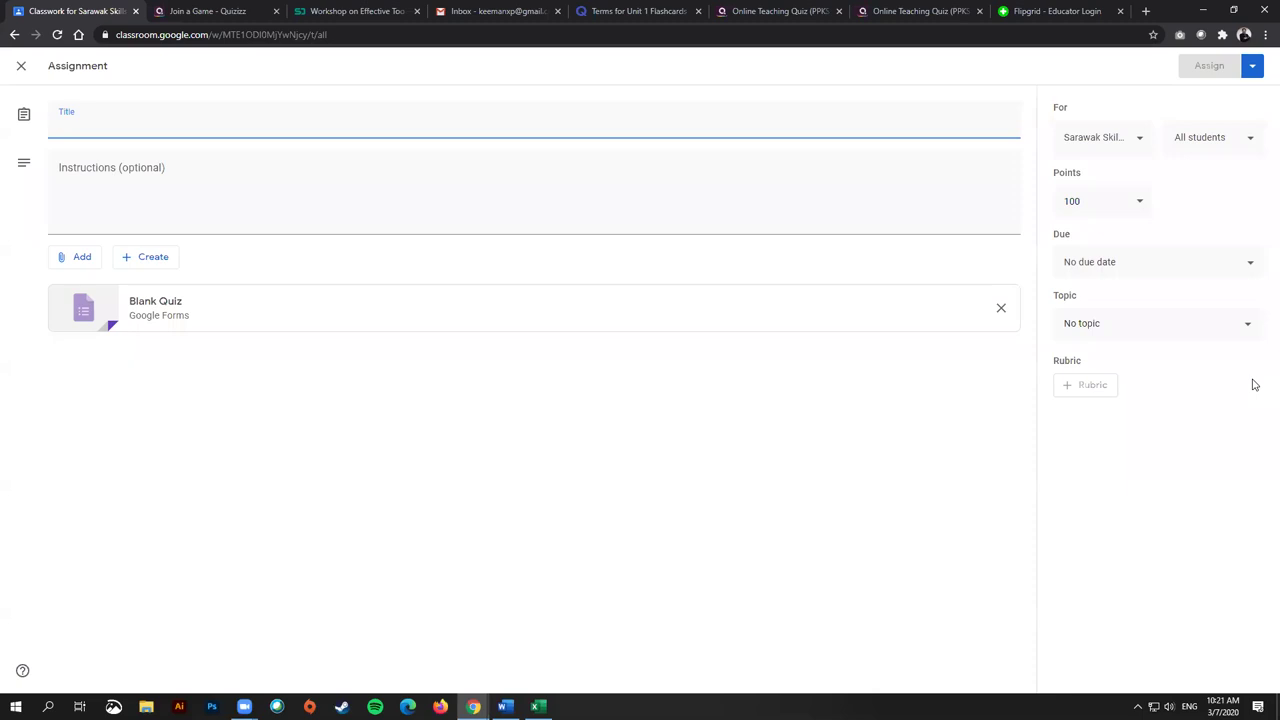
pyautogui.click(21, 66)
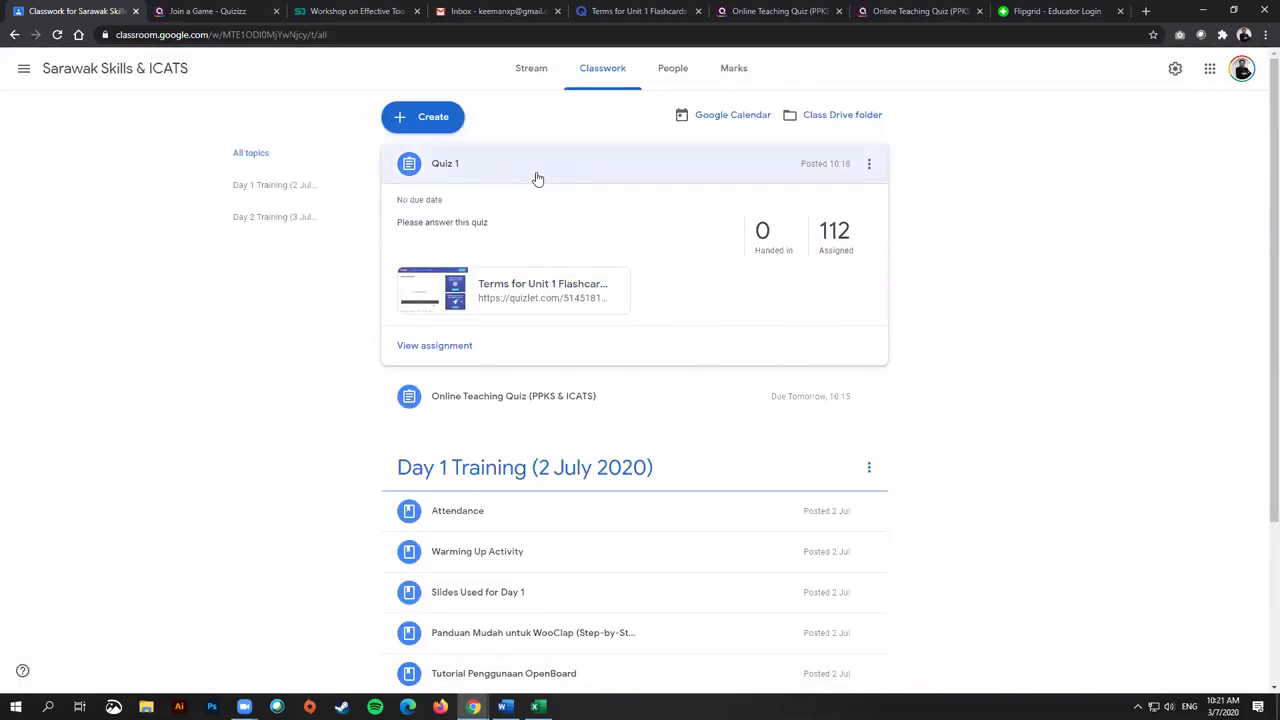
pyautogui.click(537, 178)
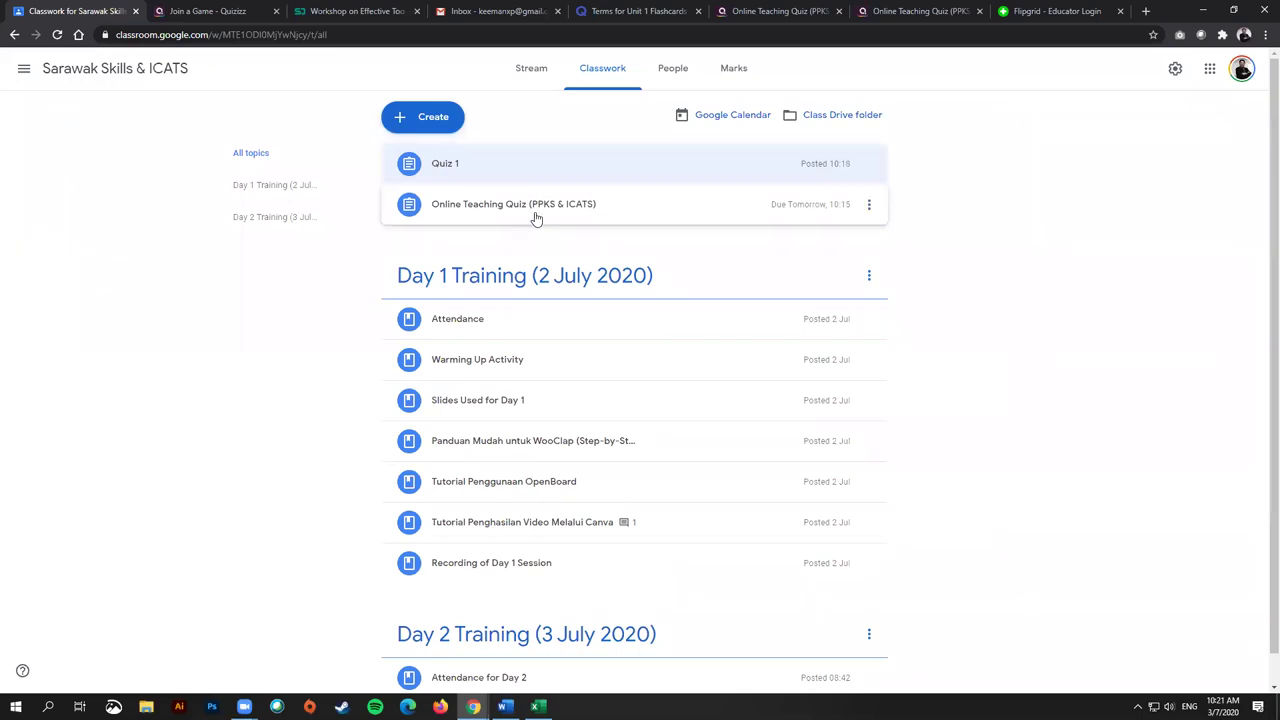
pyautogui.click(429, 124)
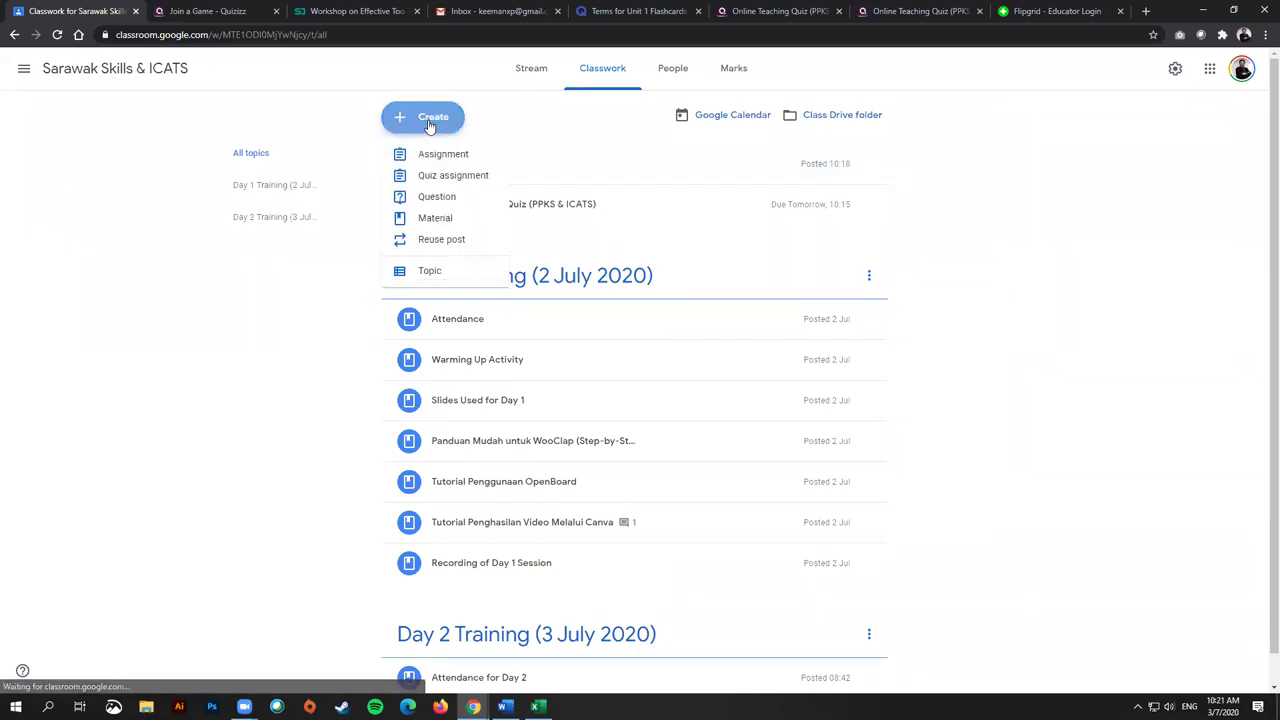
# Step: Create a quiz assignment titled 'Quiz Tambahan' worth 10 points and open its Blank Quiz form
pyautogui.click(452, 175)
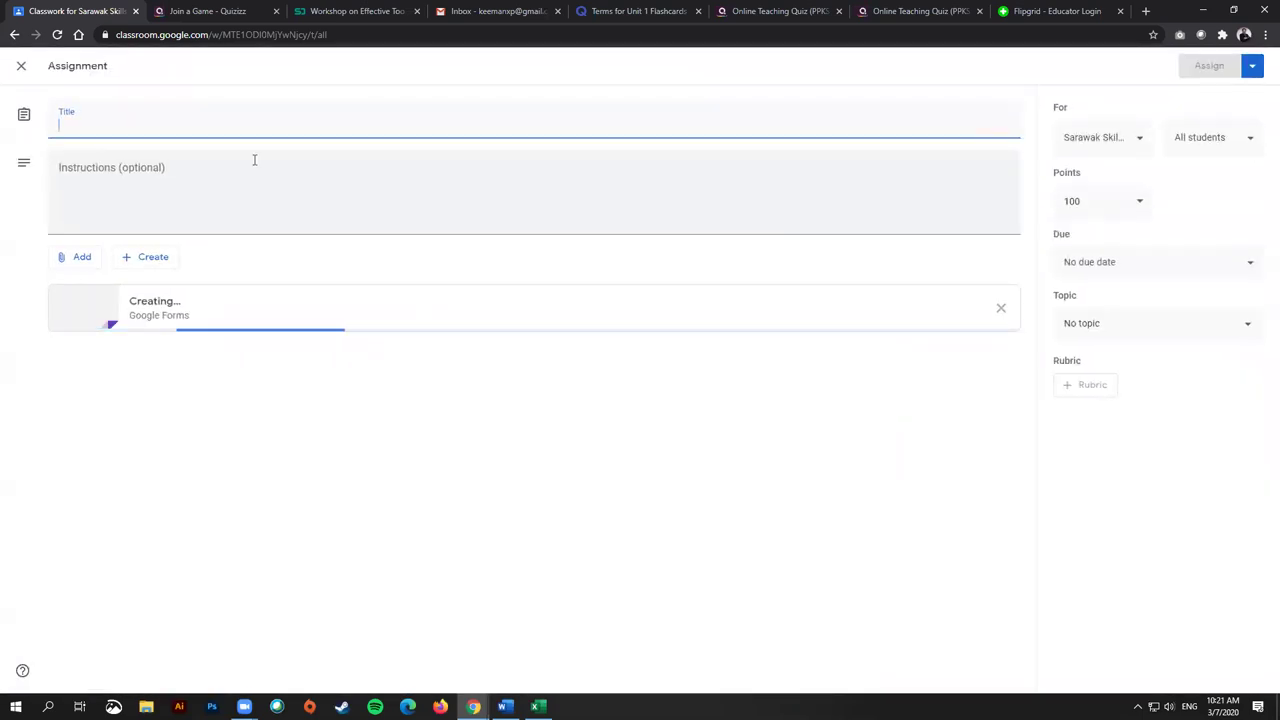
pyautogui.write('Q')
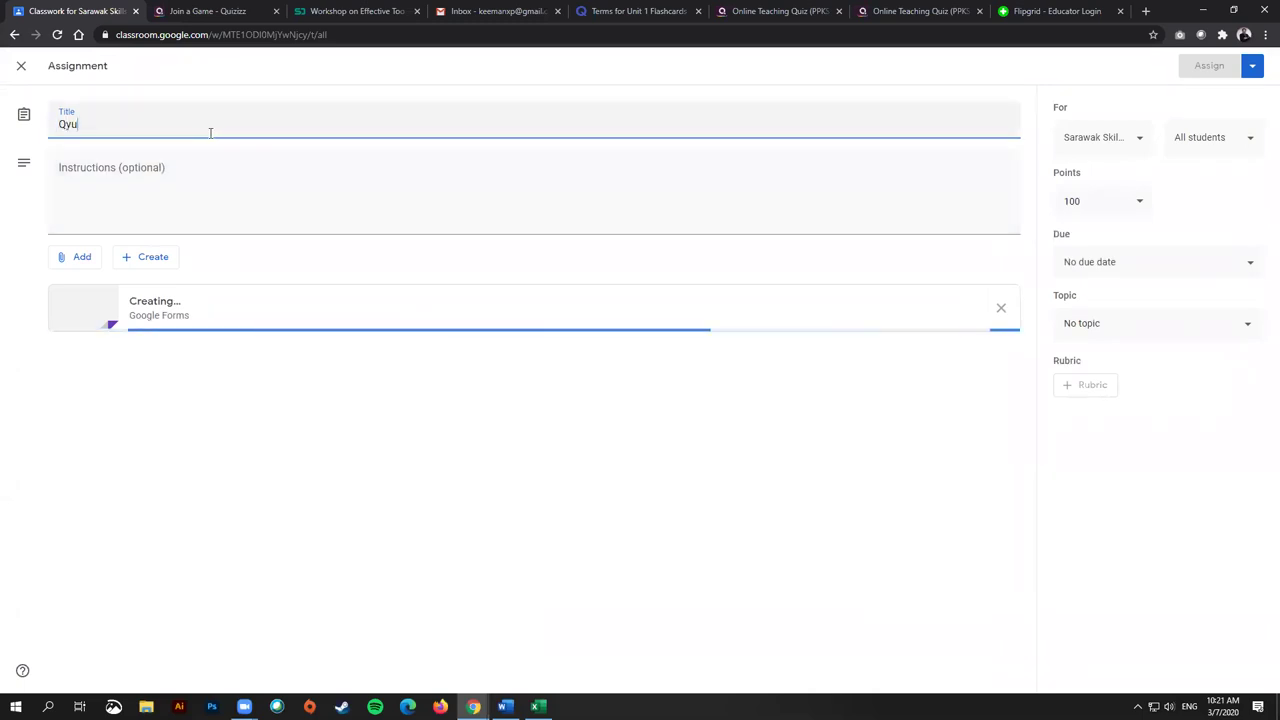
pyautogui.write('uiz Tamabahn')
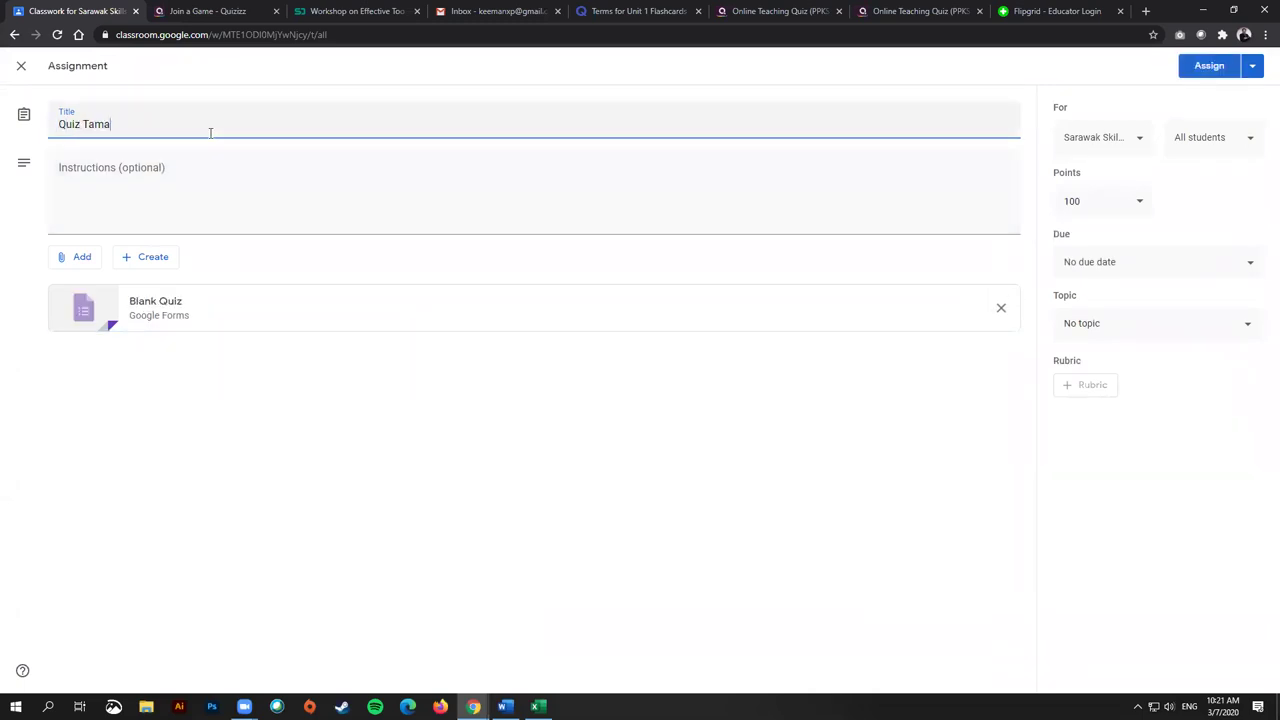
pyautogui.press('BackSpace')
pyautogui.press('BackSpace')
pyautogui.press('BackSpace')
pyautogui.write('bahan')
pyautogui.click(1120, 204)
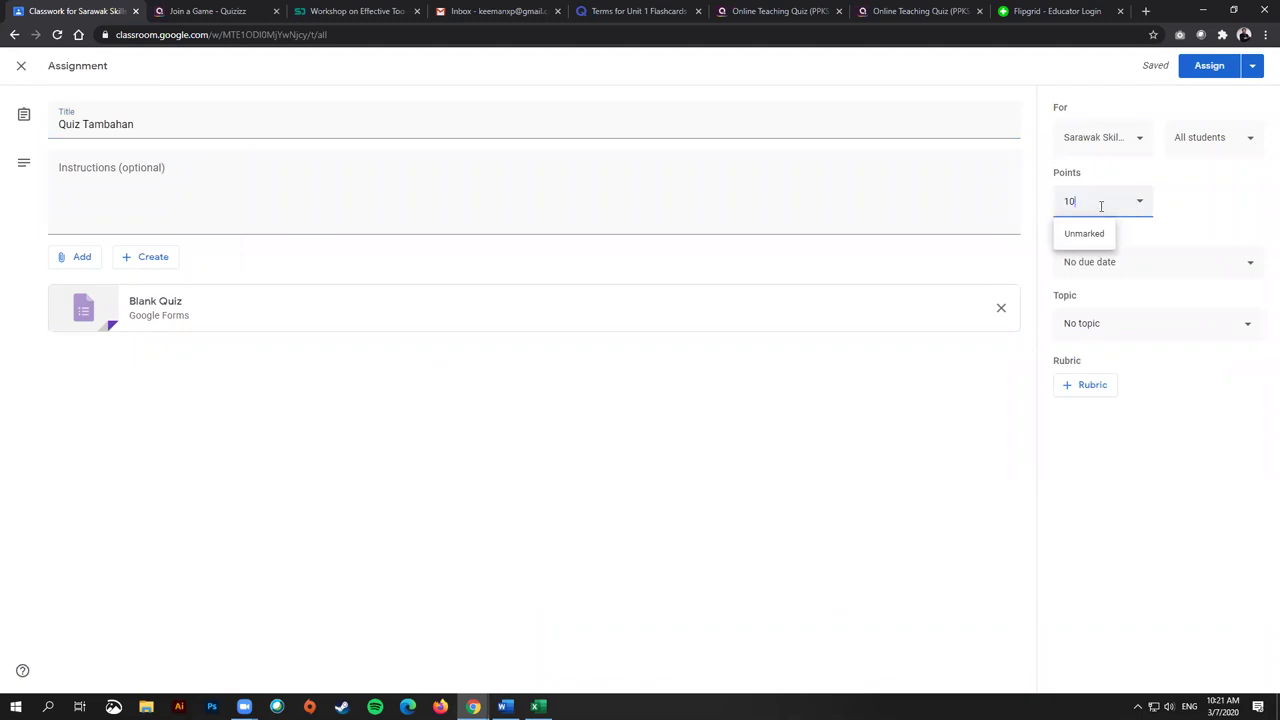
pyautogui.click(1212, 235)
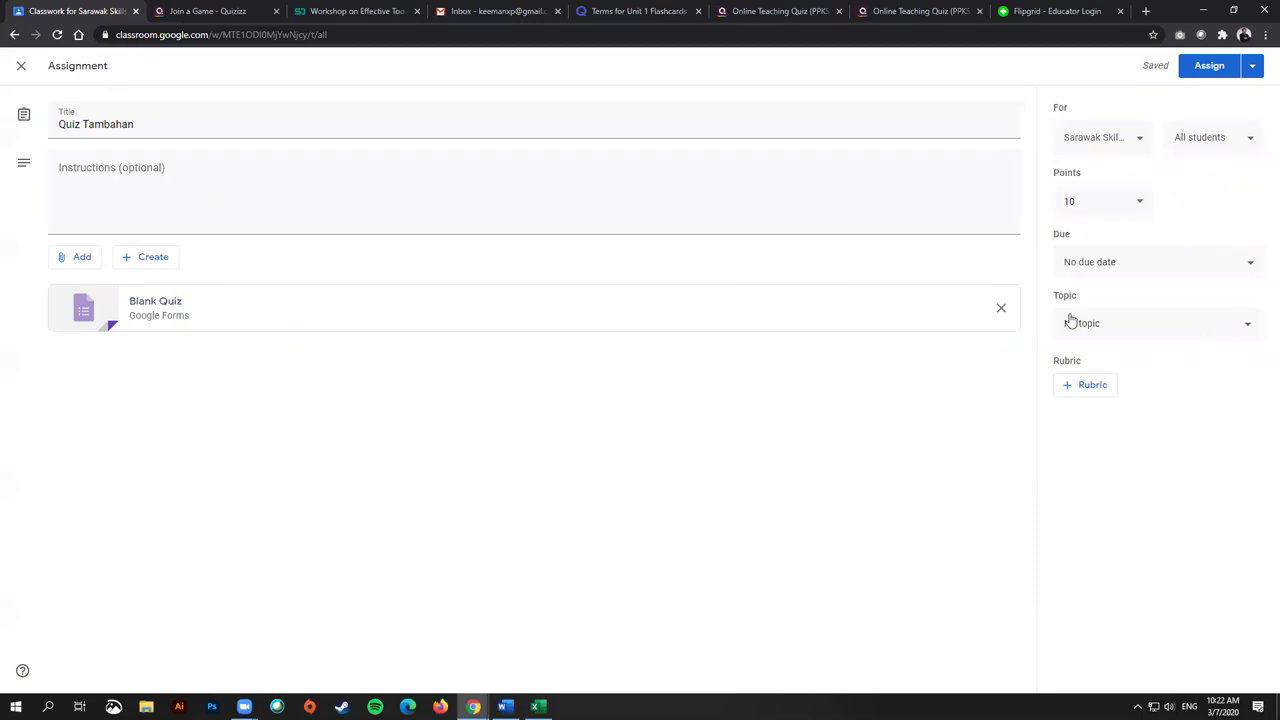
pyautogui.click(156, 302)
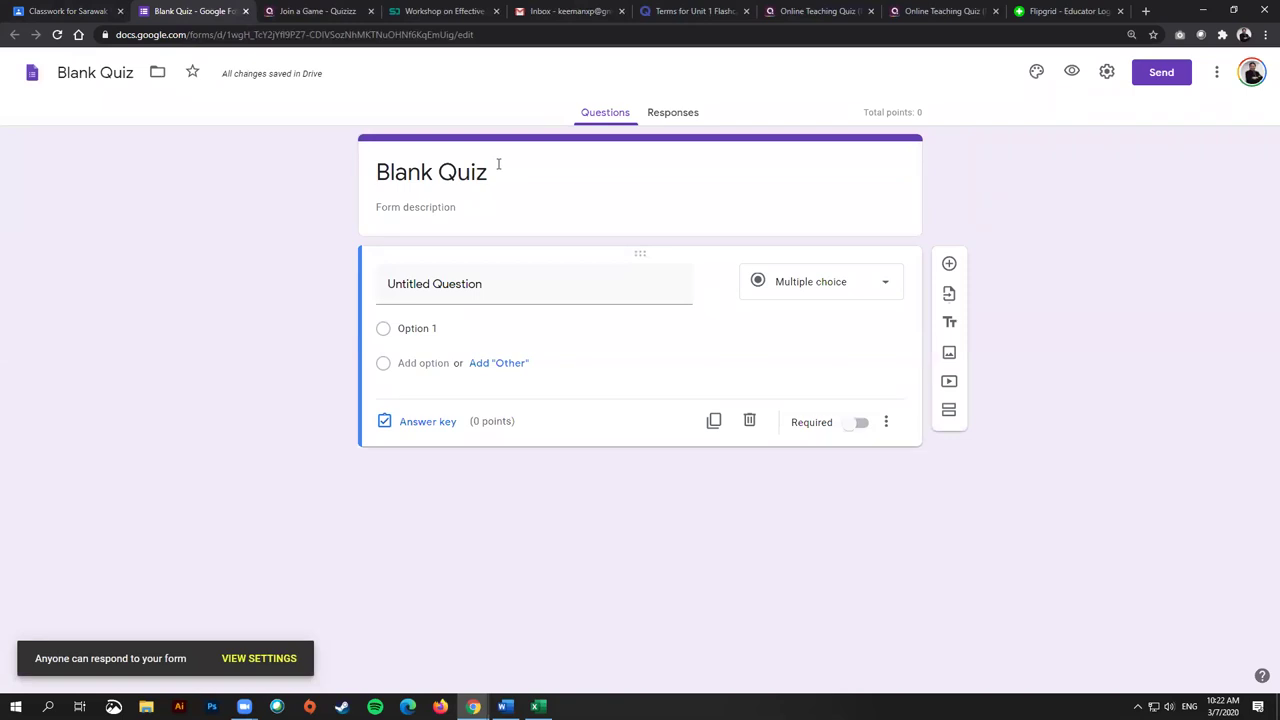
# Step: Retitle the Google Form 'Quiz Tambahan', check the Responses tab, and bring up Settings
pyautogui.click(498, 169)
pyautogui.write('Quiz Tambahan')
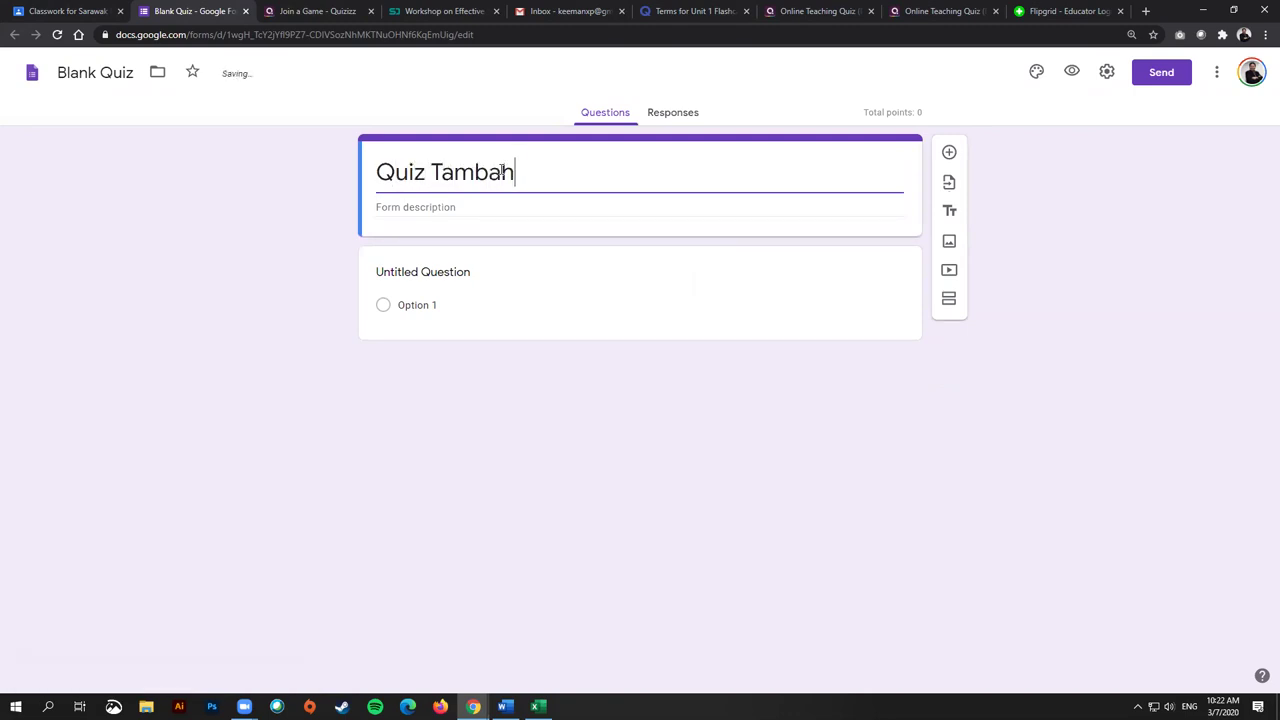
pyautogui.click(480, 210)
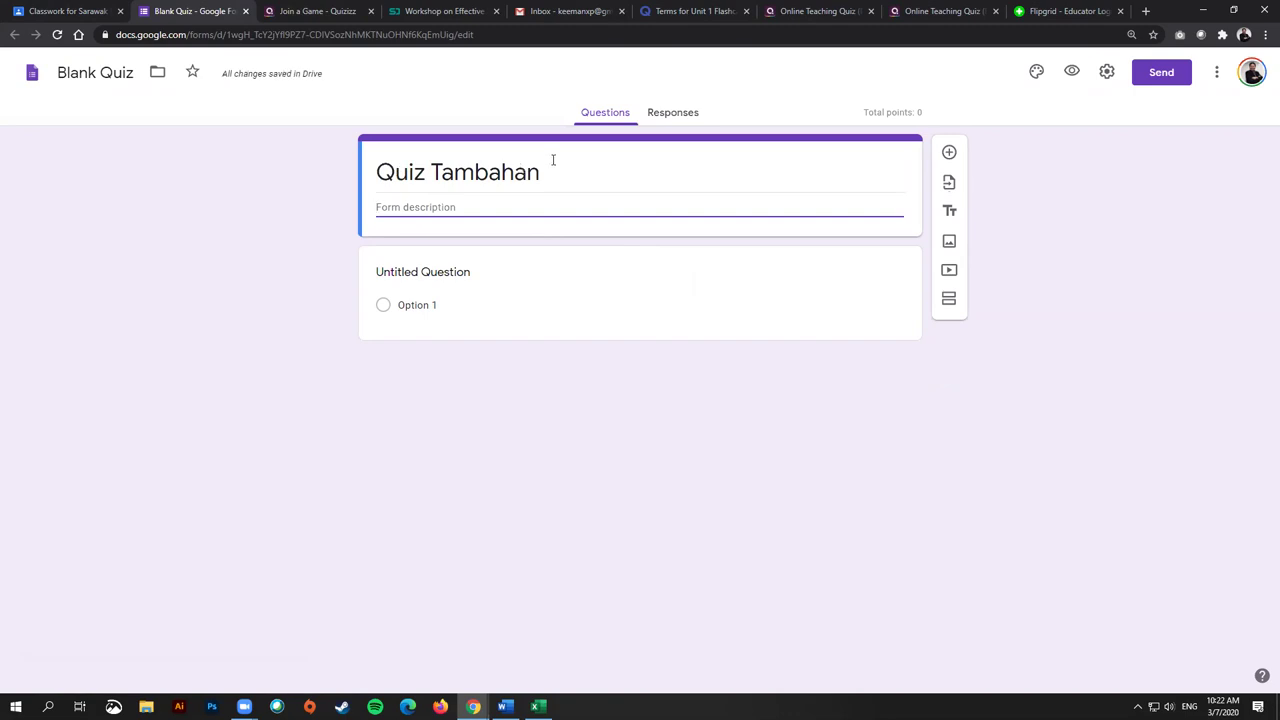
pyautogui.click(672, 113)
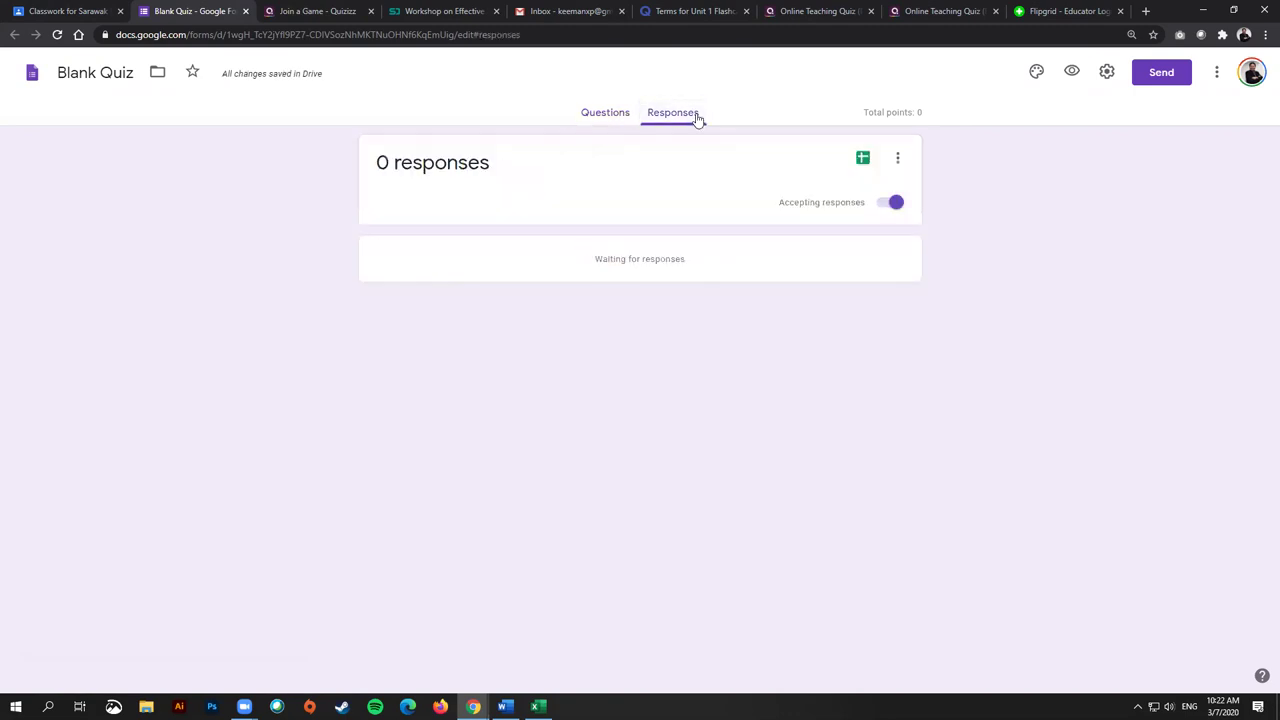
pyautogui.click(603, 118)
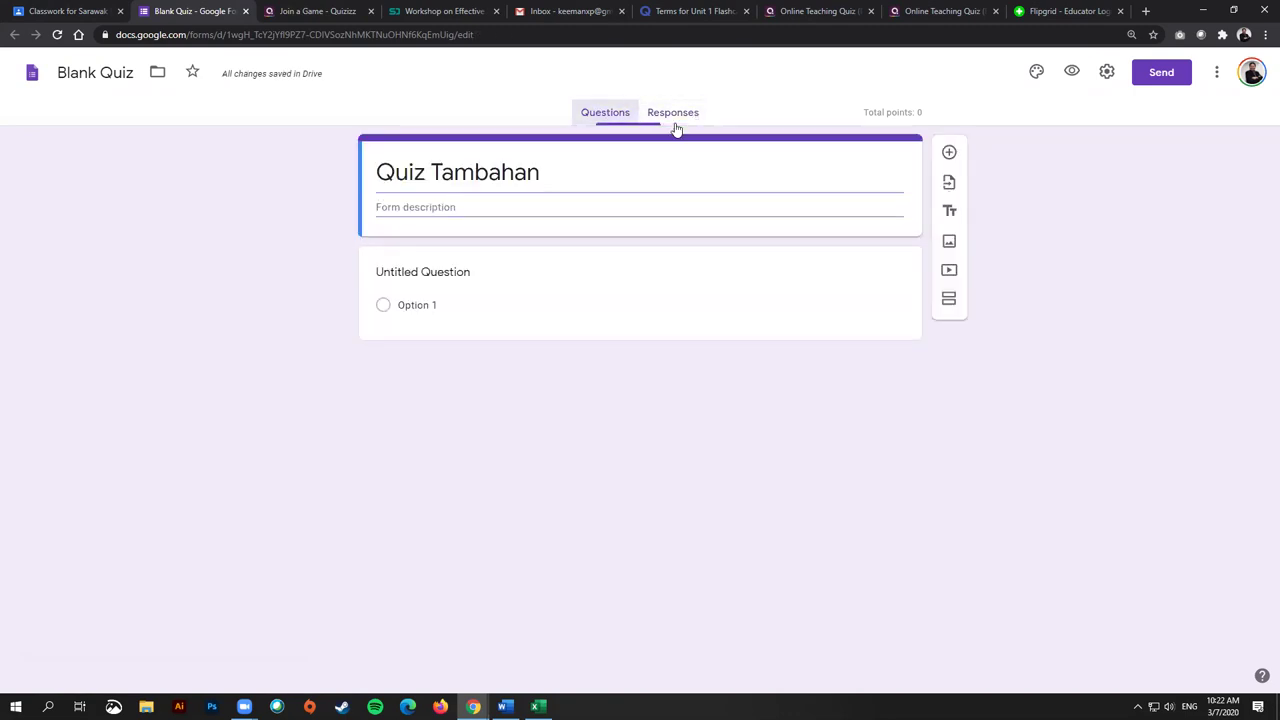
pyautogui.click(1107, 76)
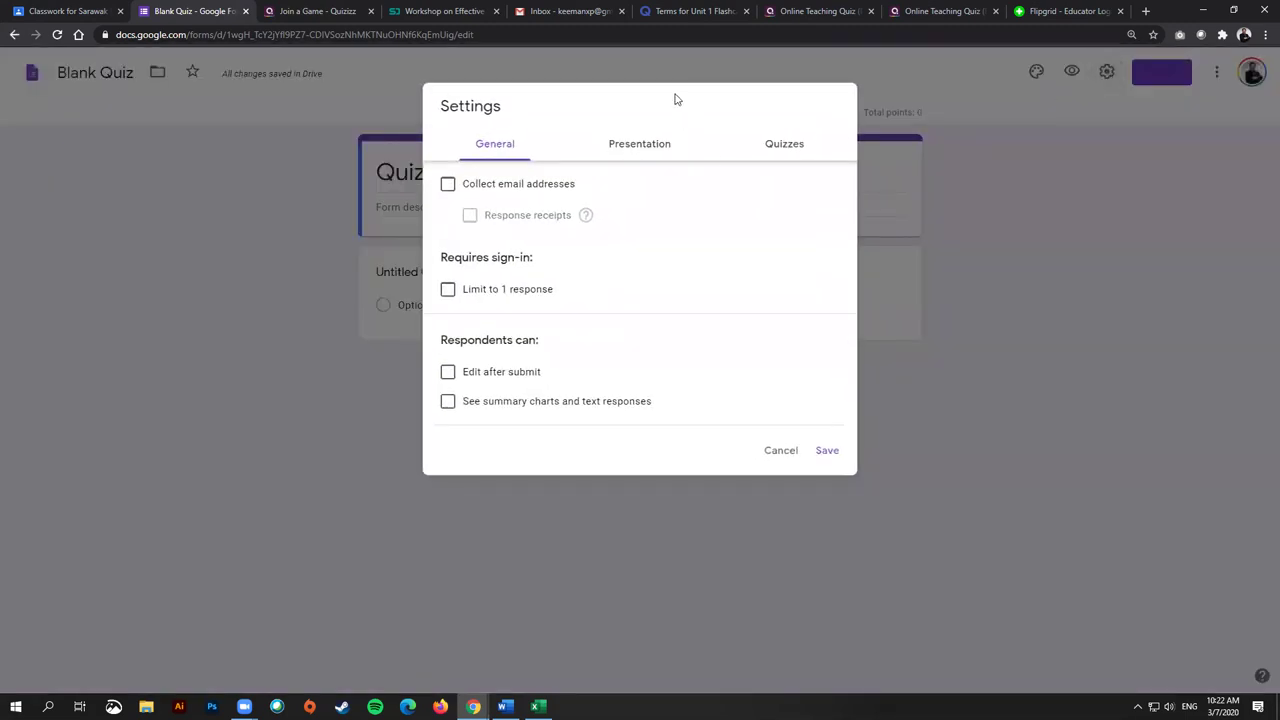
# Step: Reach the Quizzes settings and leave Make this a quiz switched on
pyautogui.click(781, 451)
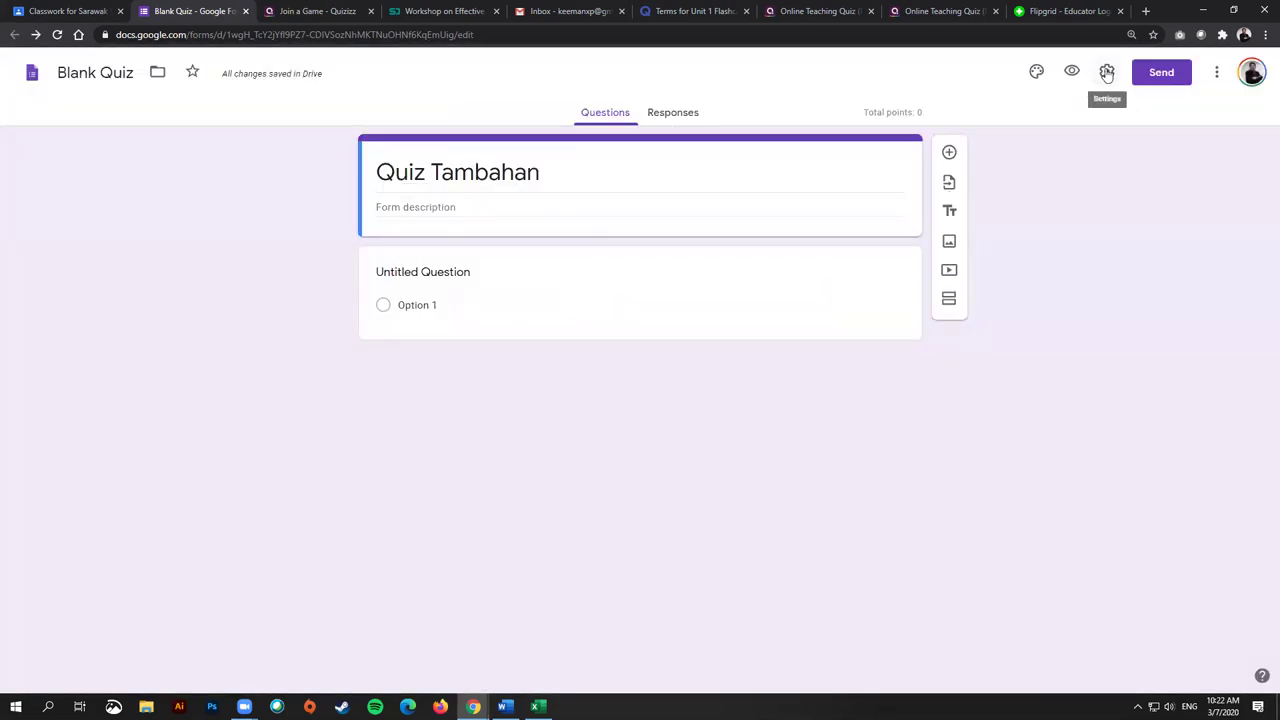
pyautogui.click(1107, 73)
pyautogui.click(783, 146)
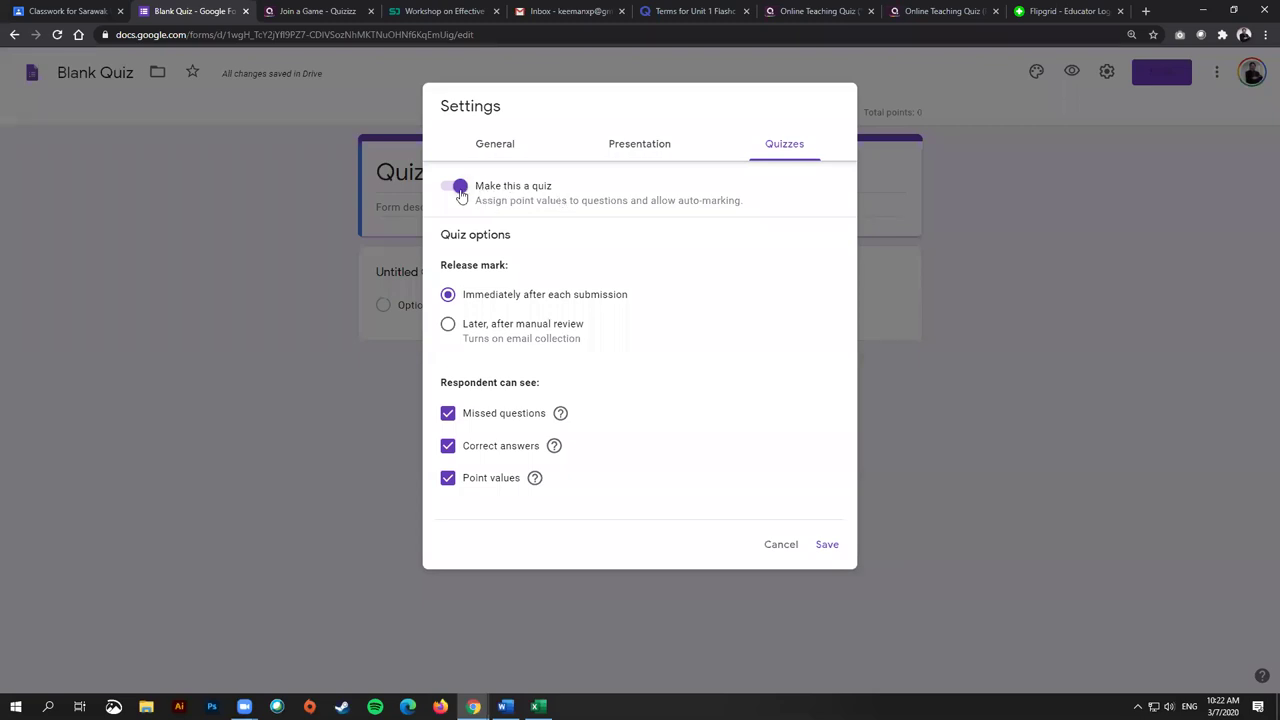
pyautogui.click(460, 192)
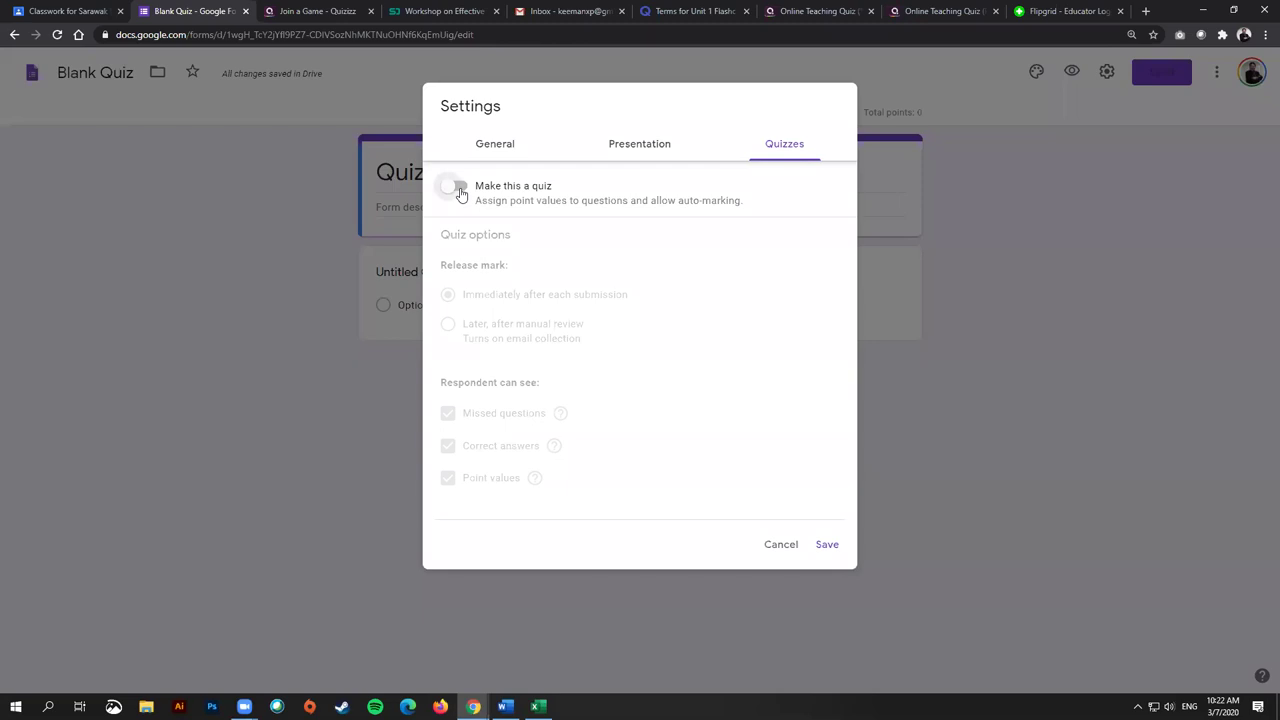
pyautogui.click(460, 190)
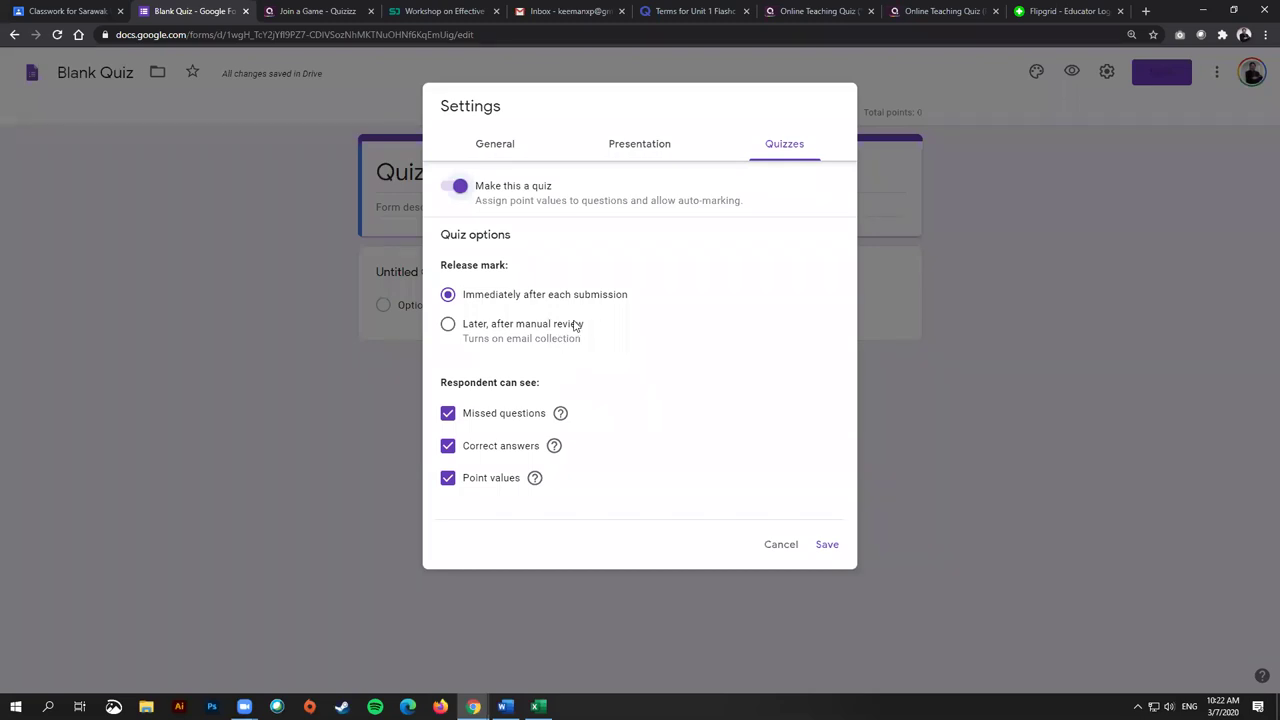
# Step: Release marks later after manual review and hide correct answers and point values from respondents
pyautogui.click(447, 326)
pyautogui.click(448, 446)
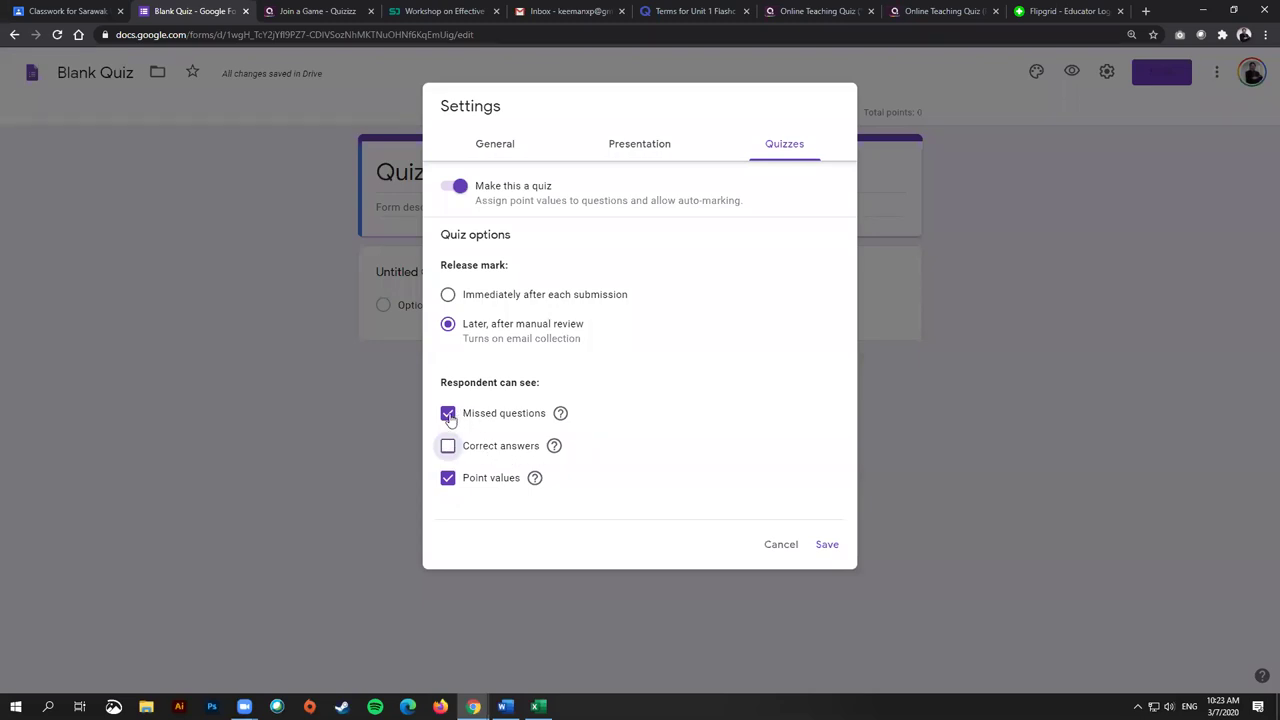
pyautogui.click(448, 478)
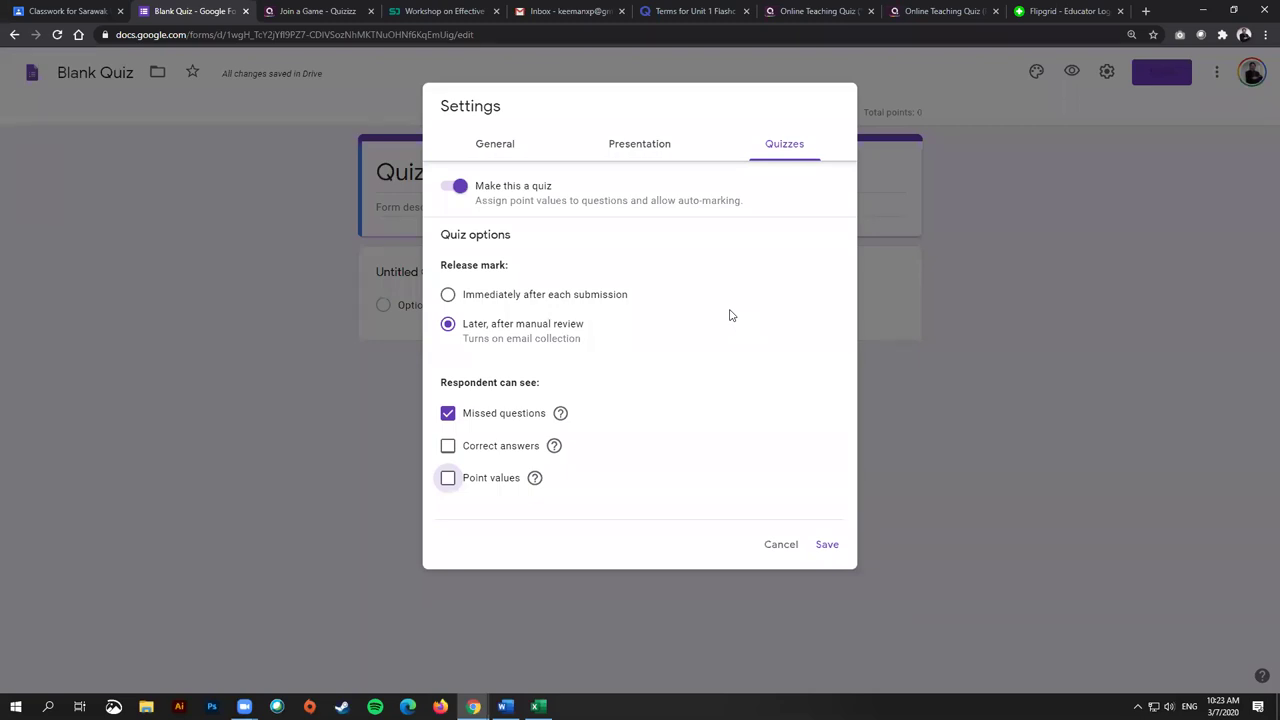
# Step: Keep correct answers hidden, release marks after manual review, and save the quiz settings
pyautogui.click(447, 446)
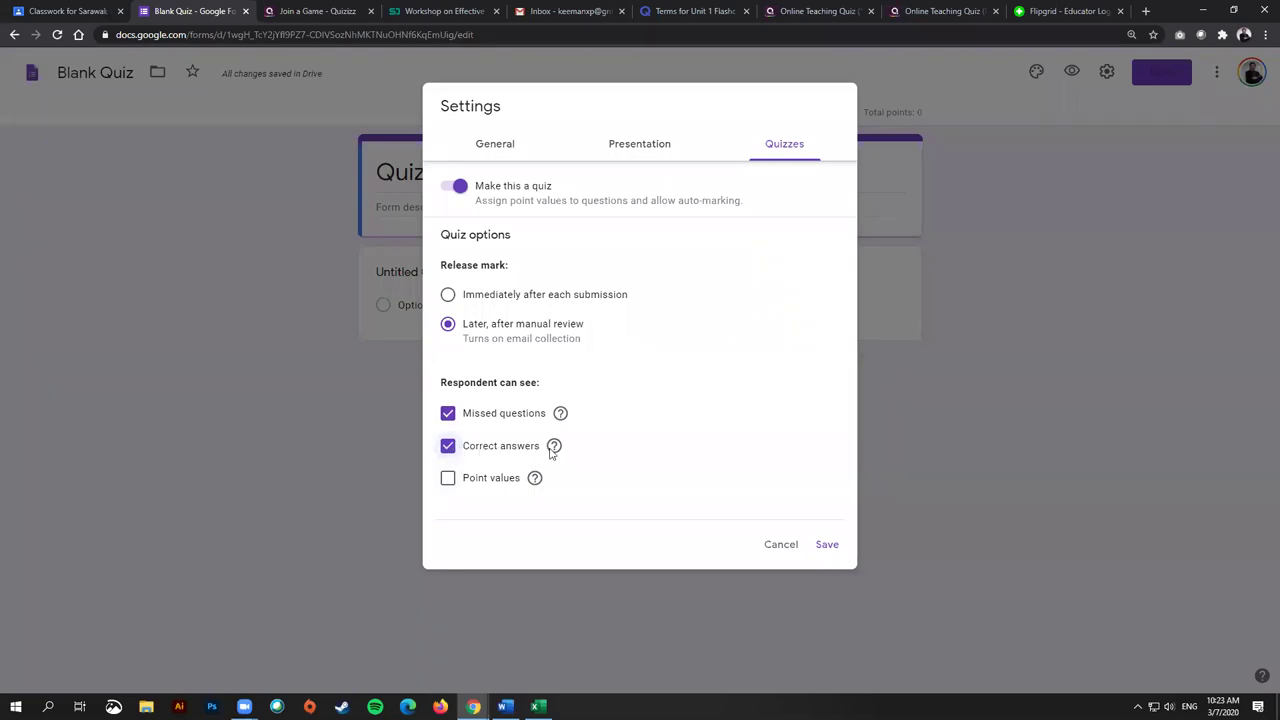
pyautogui.click(447, 451)
pyautogui.click(829, 546)
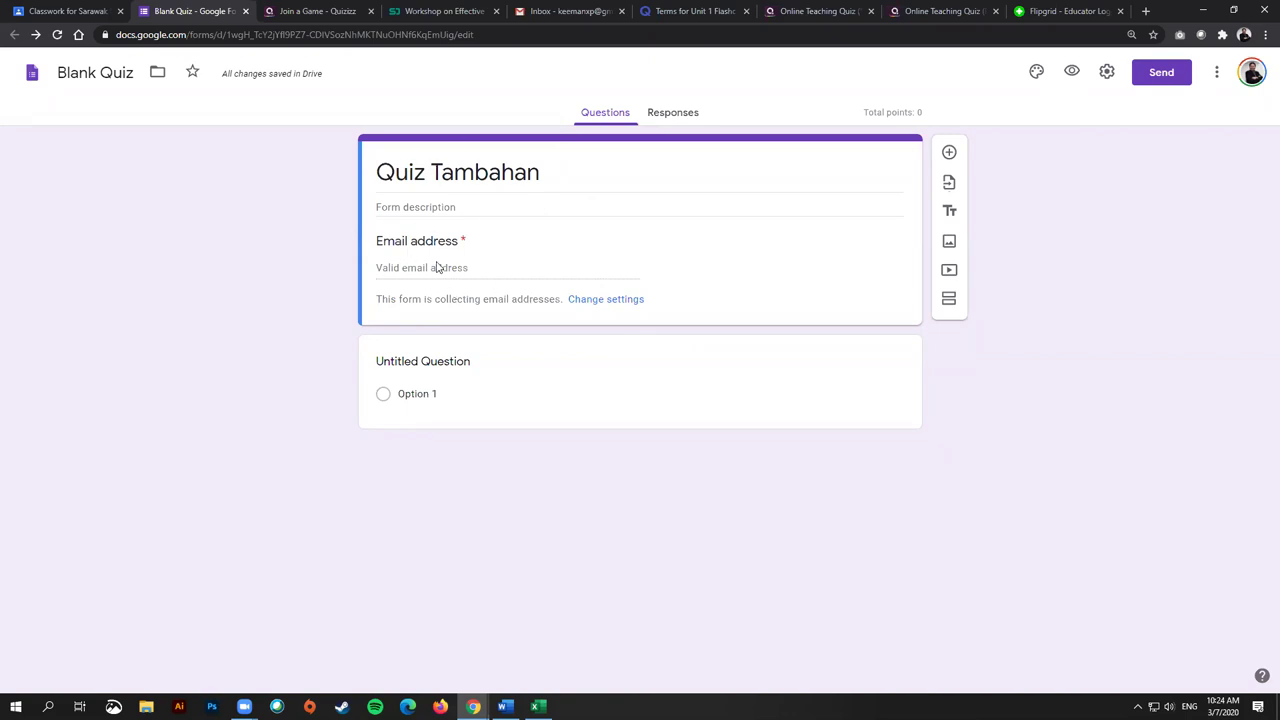
# Step: Turn the first question into a required short-answer question titled 'Full Name'
pyautogui.click(433, 372)
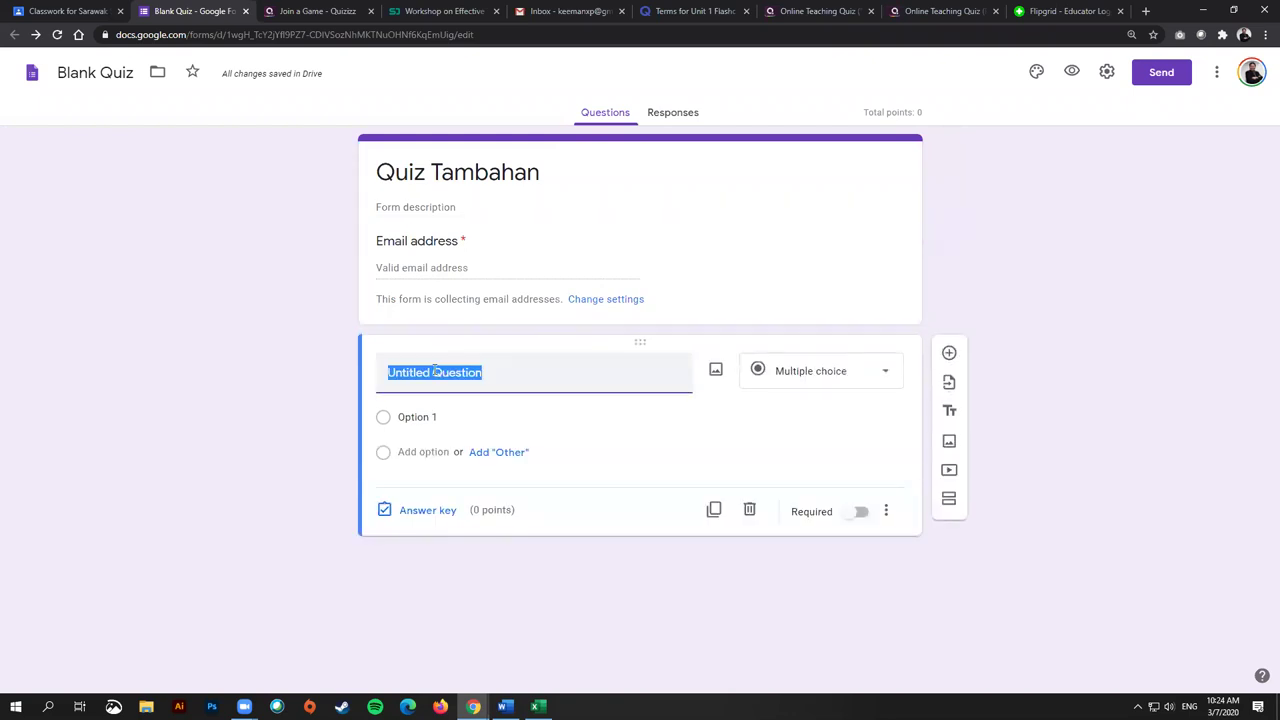
pyautogui.click(830, 371)
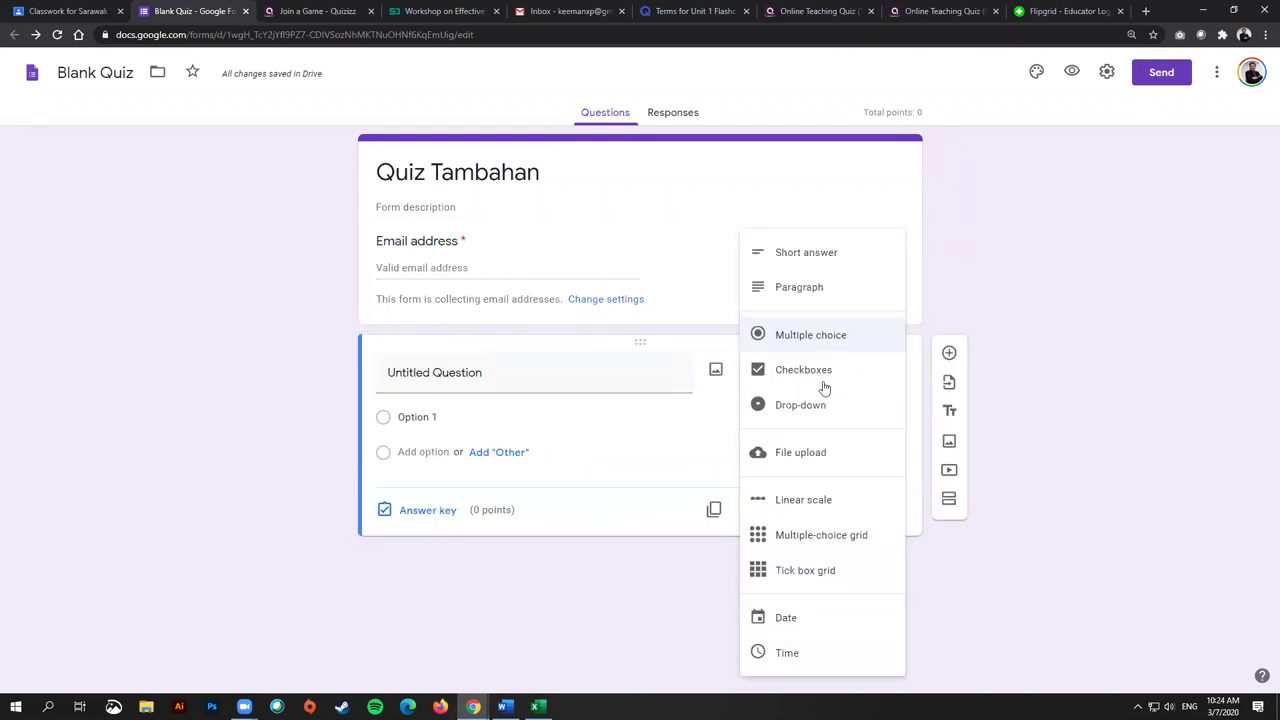
pyautogui.click(846, 254)
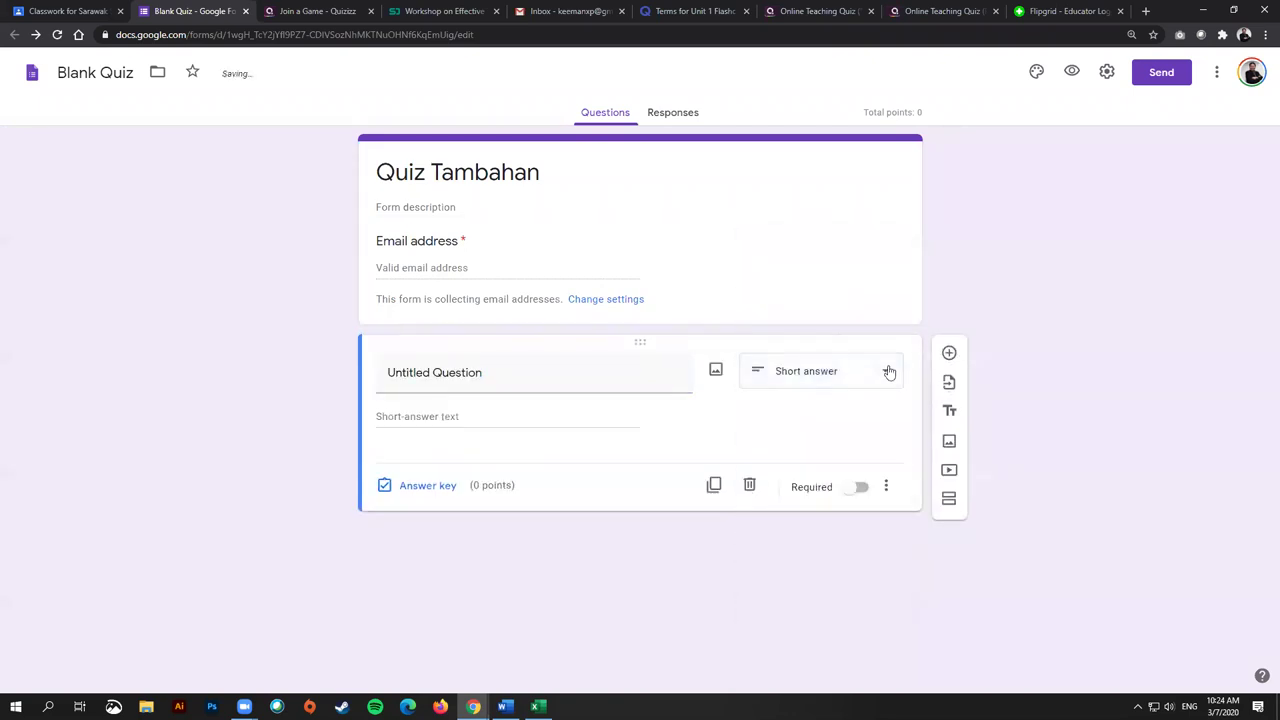
pyautogui.click(582, 388)
pyautogui.write('Full Name')
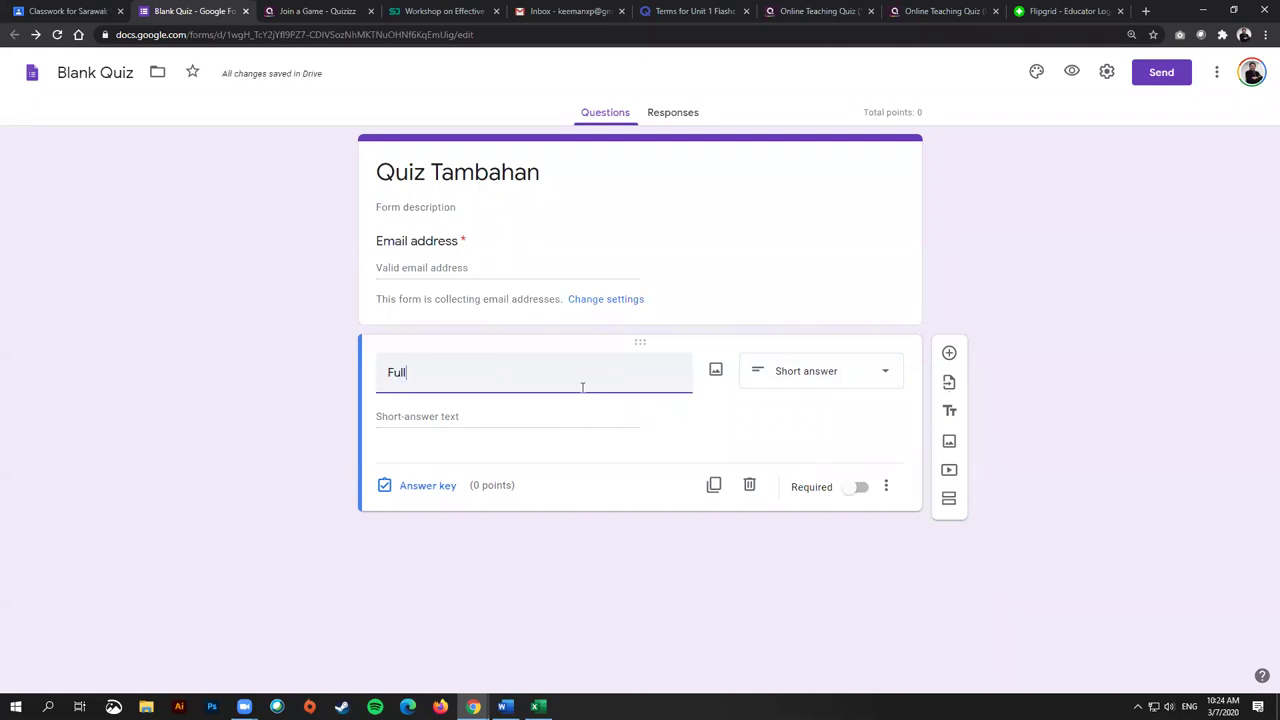
pyautogui.click(856, 489)
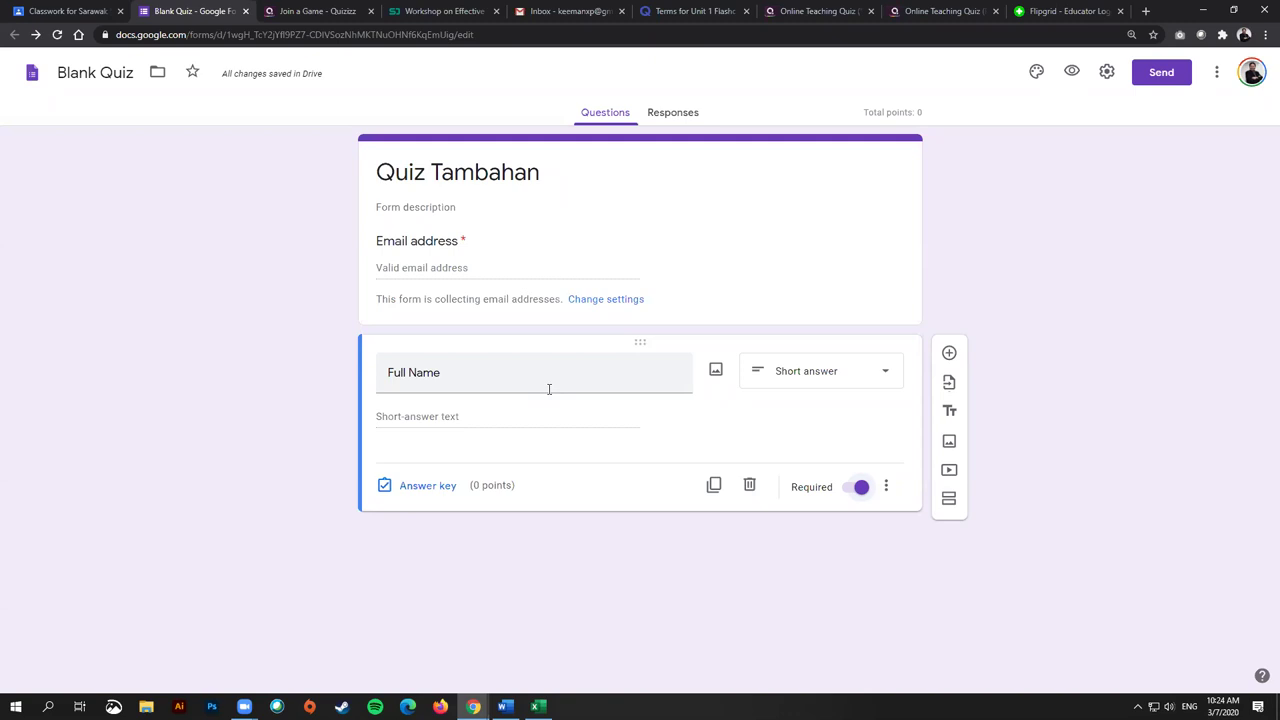
# Step: Close Full Name's answer key unchanged and add a new question below it
pyautogui.click(549, 389)
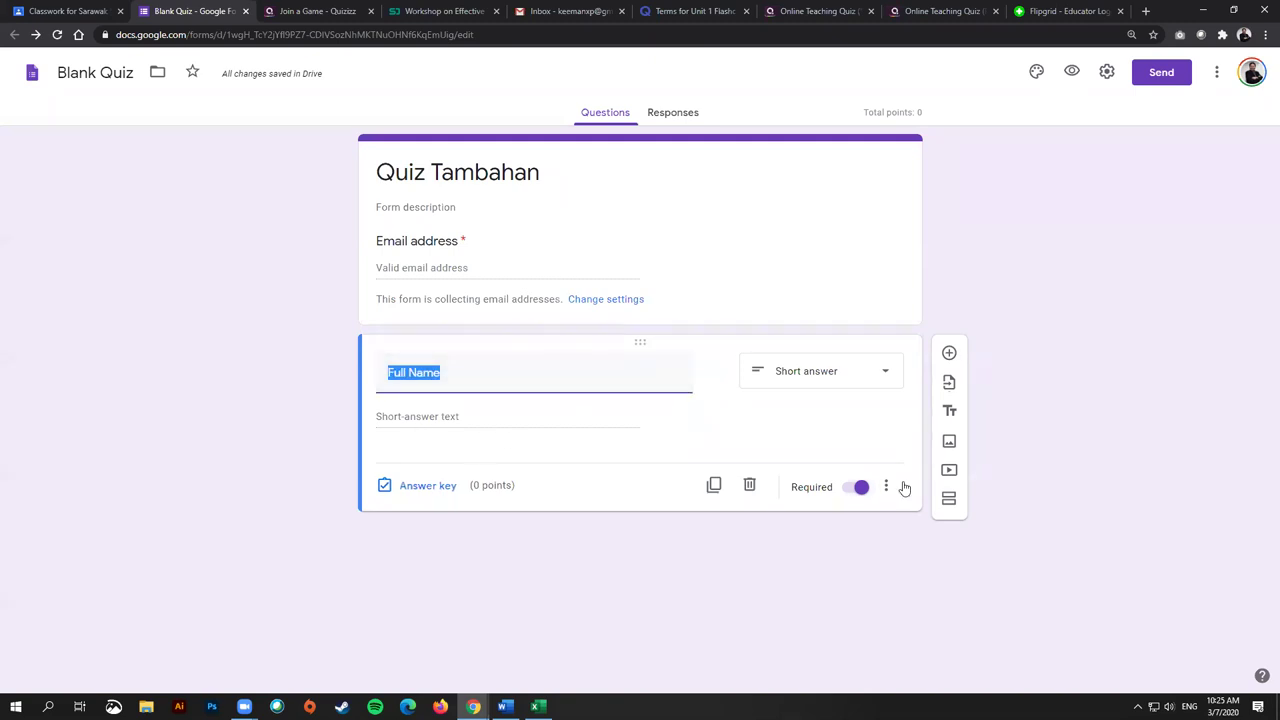
pyautogui.click(445, 372)
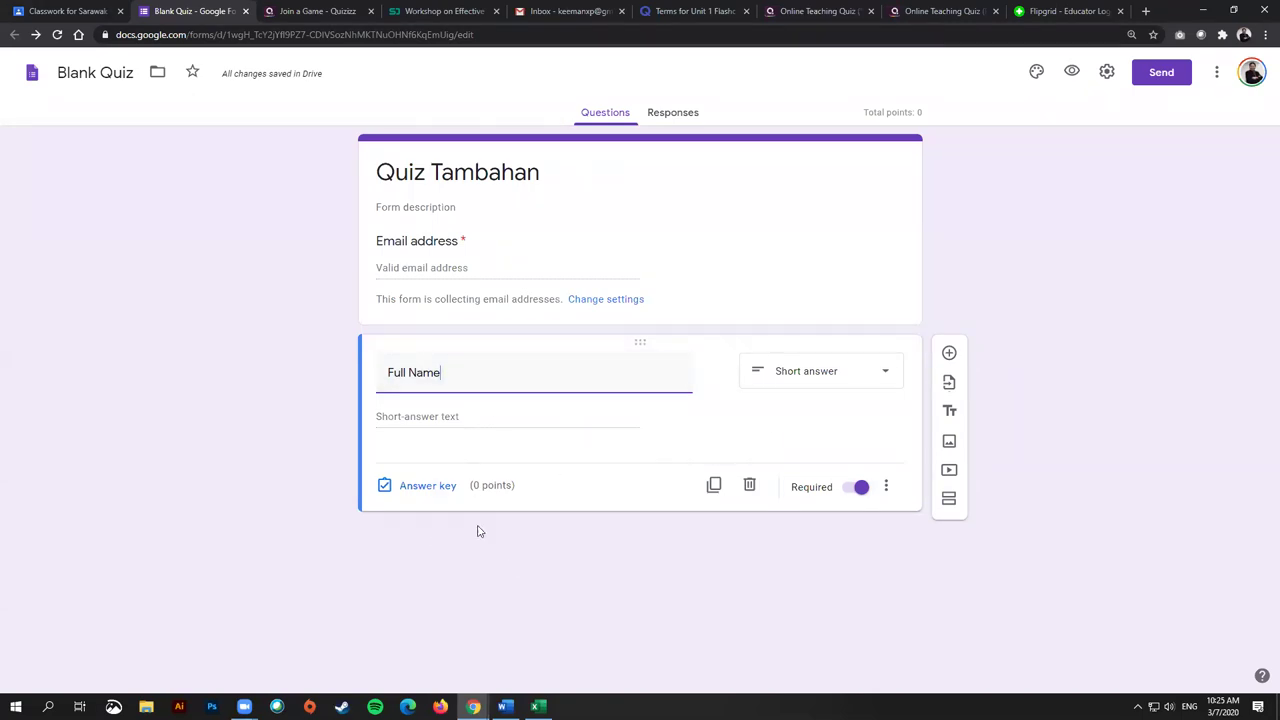
pyautogui.click(437, 490)
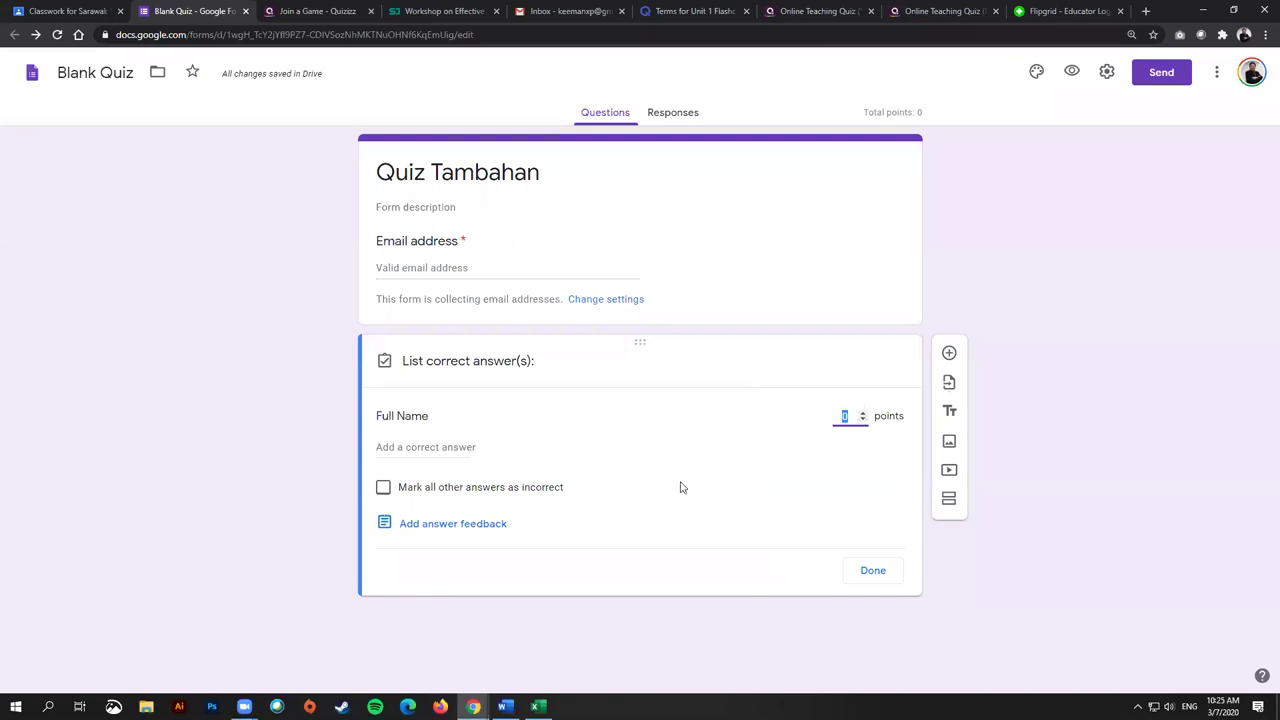
pyautogui.click(856, 572)
pyautogui.click(949, 353)
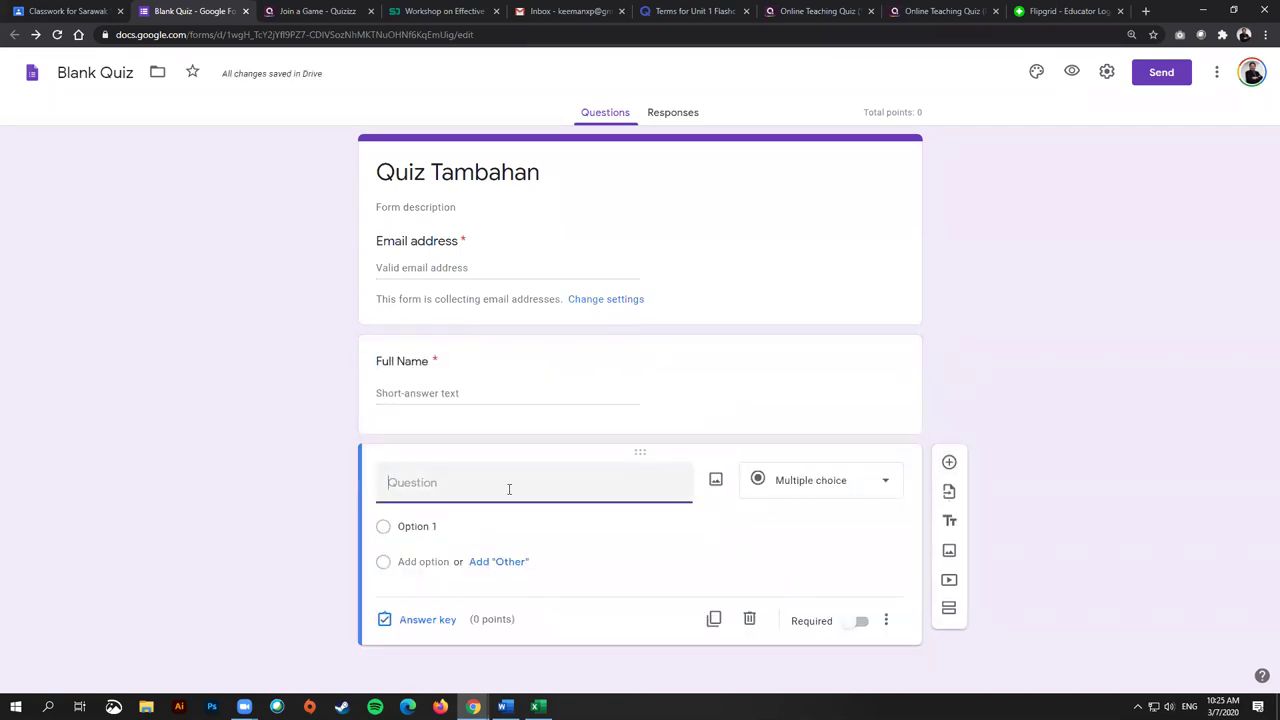
# Step: Write the question 'Apakah .....' with options abc, def and Option 3
pyautogui.write('Apakah ')
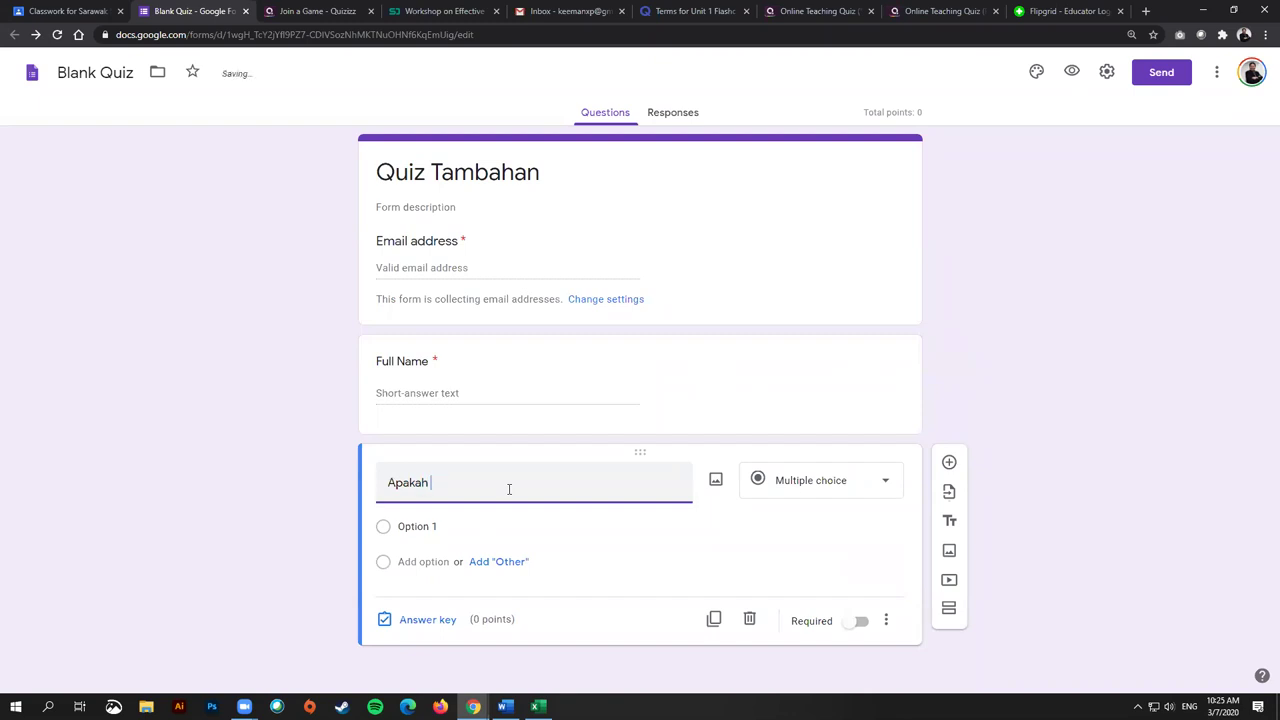
pyautogui.write('.....')
pyautogui.click(416, 527)
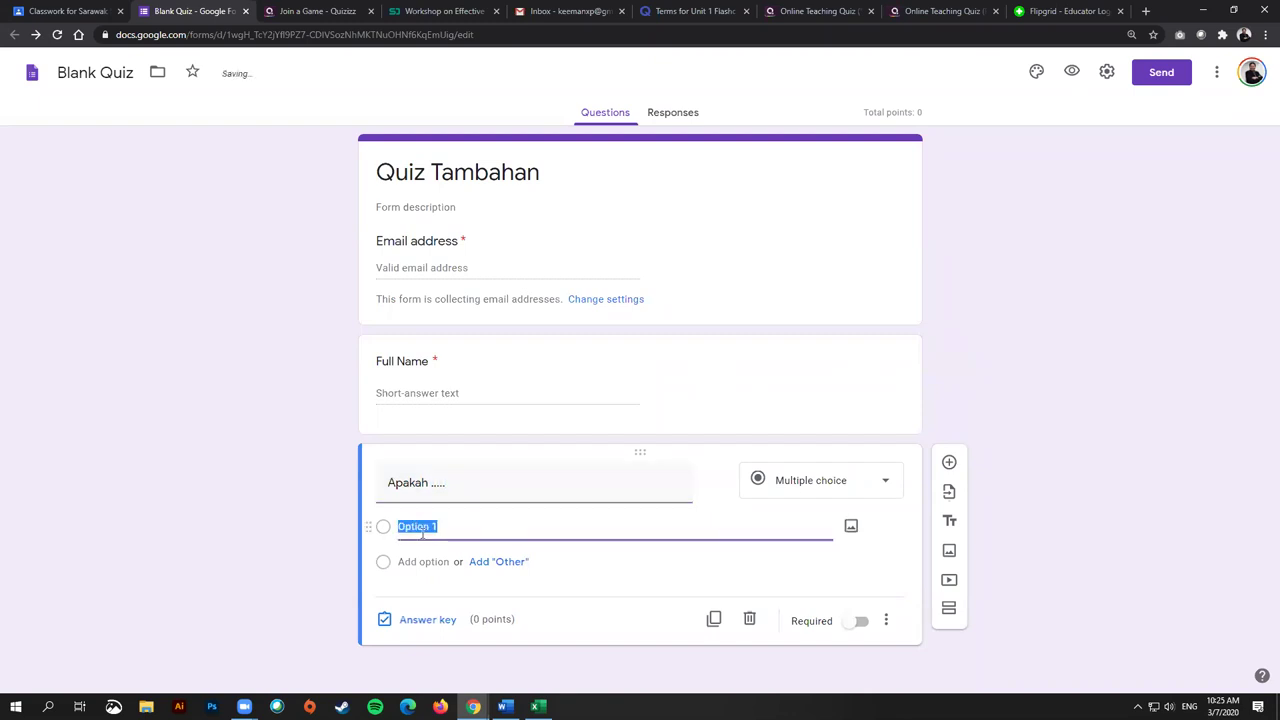
pyautogui.write('abc')
pyautogui.click(414, 562)
pyautogui.write('def')
pyautogui.click(414, 527)
pyautogui.write('abc')
pyautogui.click(426, 562)
pyautogui.click(407, 596)
pyautogui.click(407, 596)
pyautogui.click(405, 527)
pyautogui.write('a')
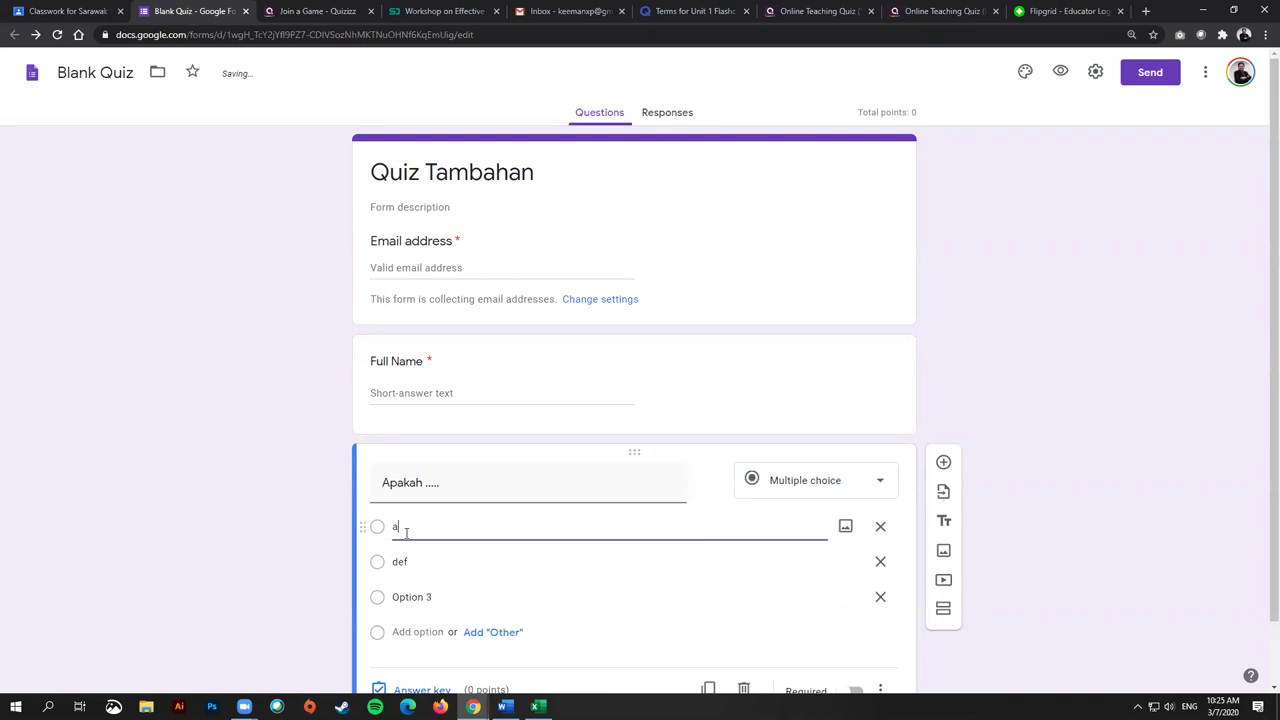
pyautogui.write('bc')
pyautogui.click(418, 561)
pyautogui.click(427, 598)
pyautogui.click(604, 604)
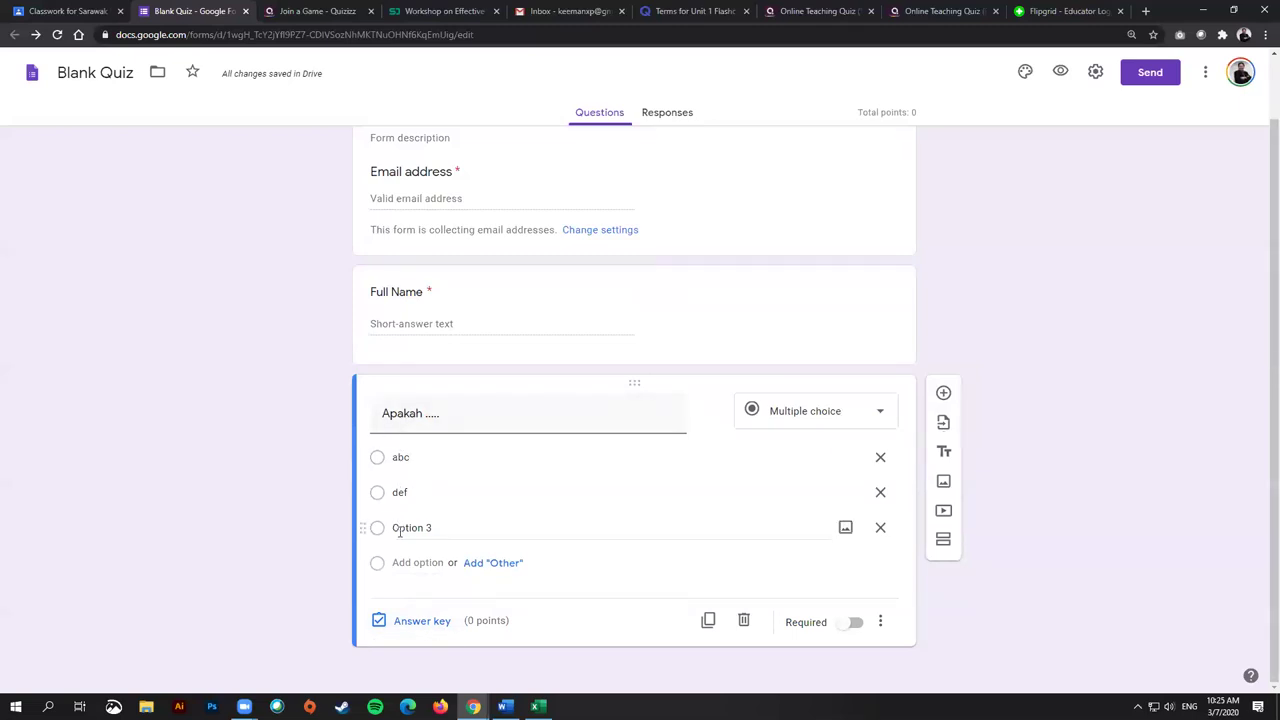
# Step: Key Option 3 as the correct answer, worth 1 point
pyautogui.click(420, 622)
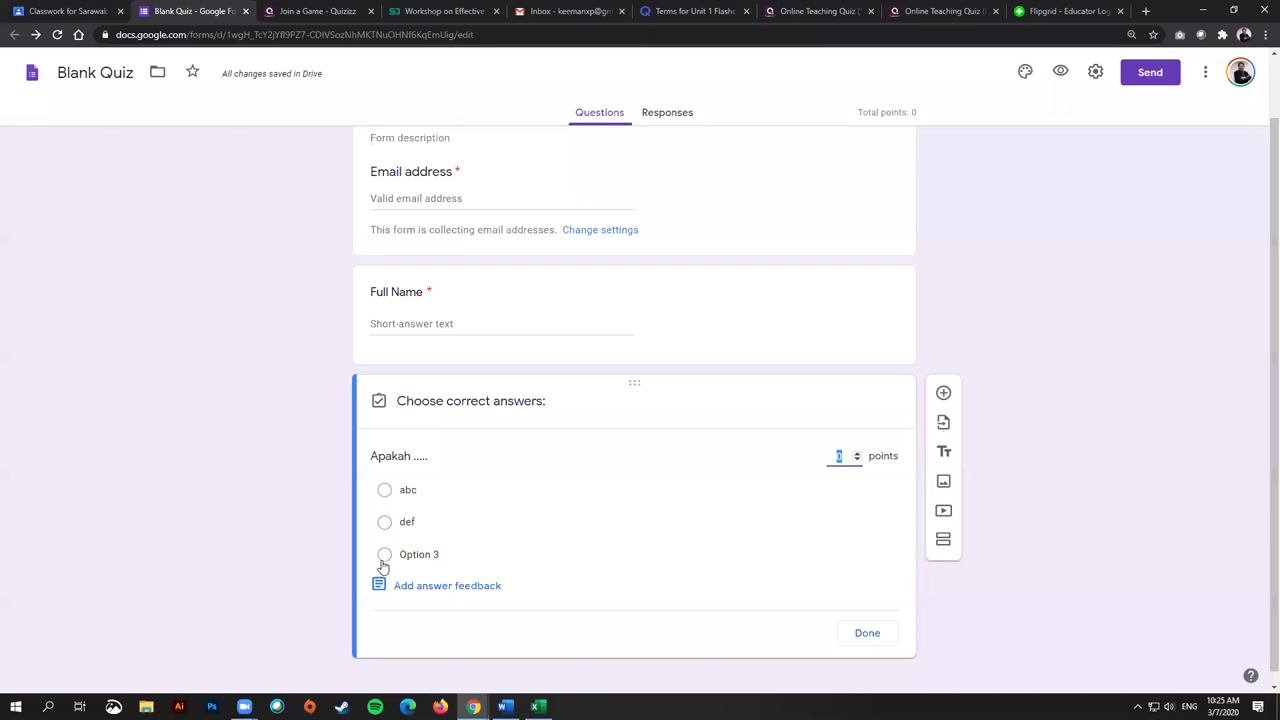
pyautogui.click(384, 555)
pyautogui.click(841, 457)
pyautogui.write('1')
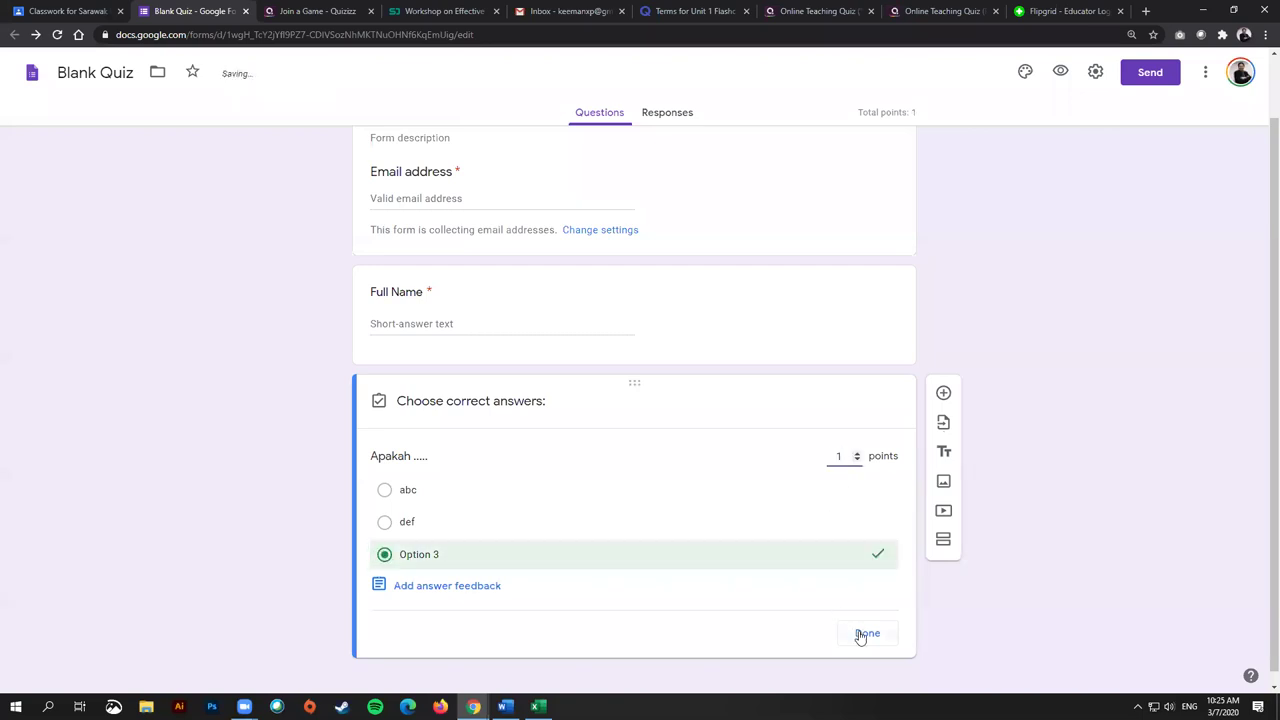
pyautogui.click(860, 632)
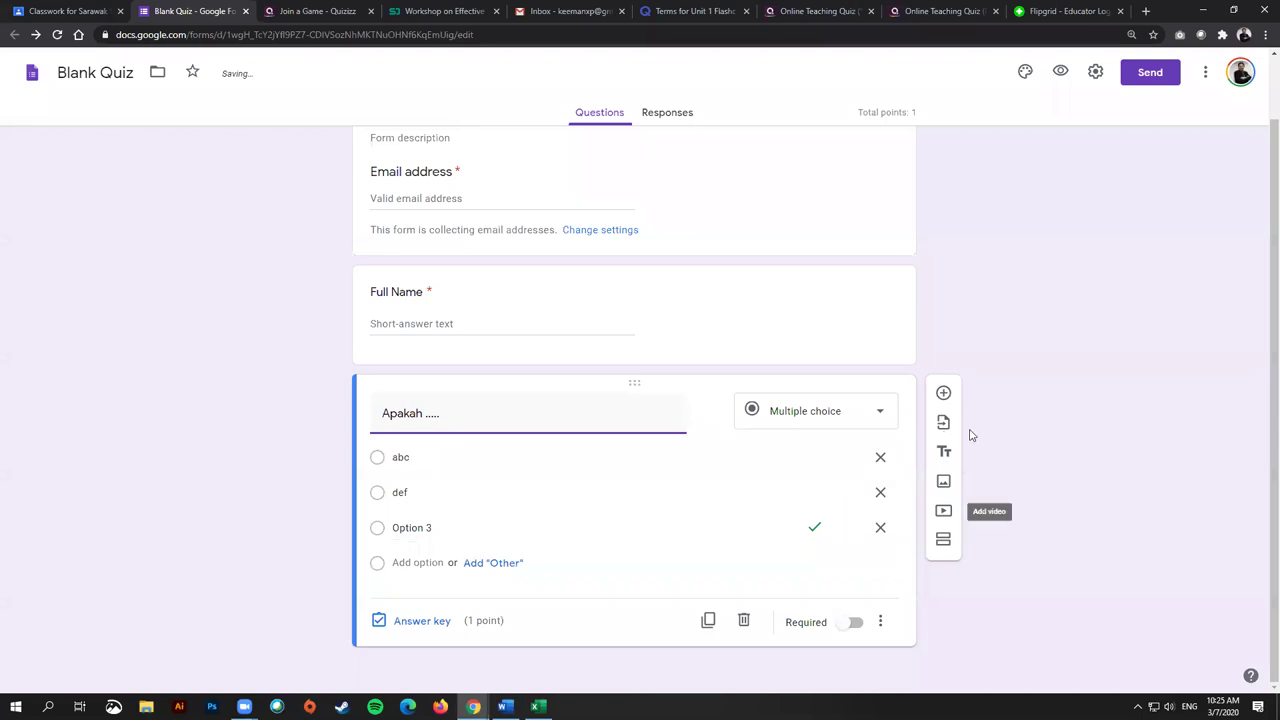
# Step: Add a new blank question and make the Apakah question required
pyautogui.click(943, 394)
pyautogui.click(694, 423)
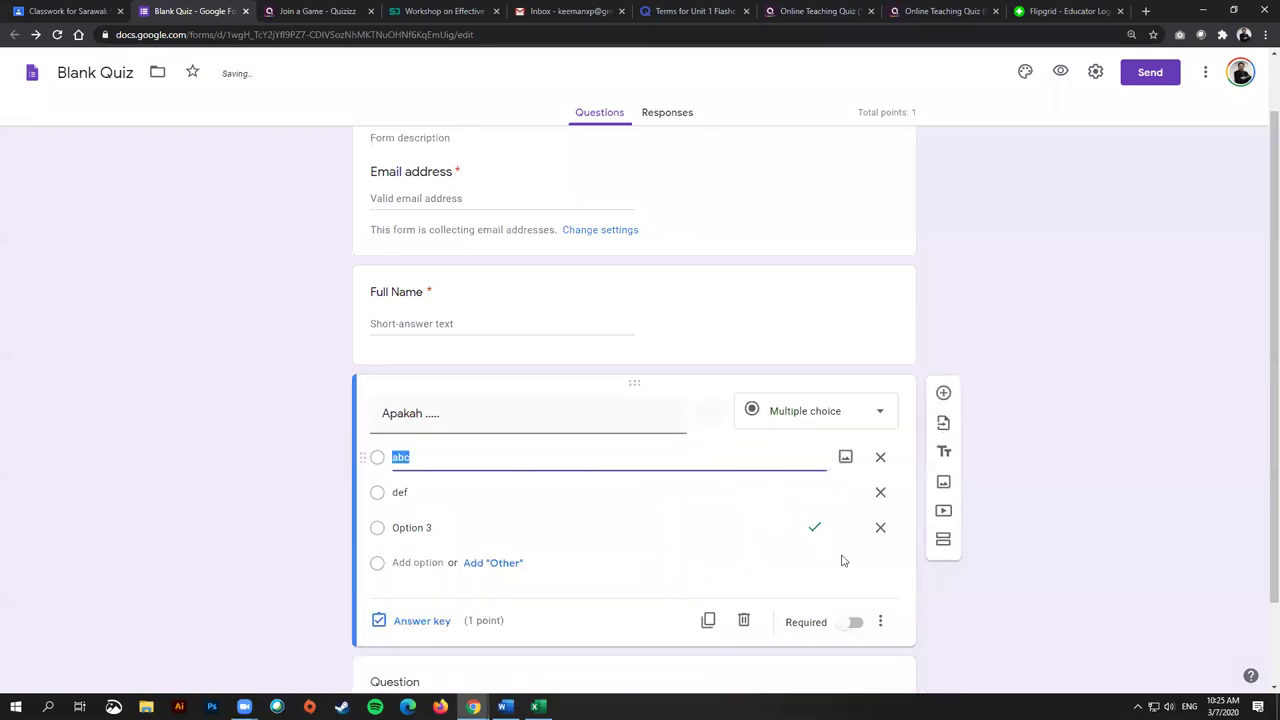
pyautogui.click(850, 624)
pyautogui.scroll(-1, 911, 606)
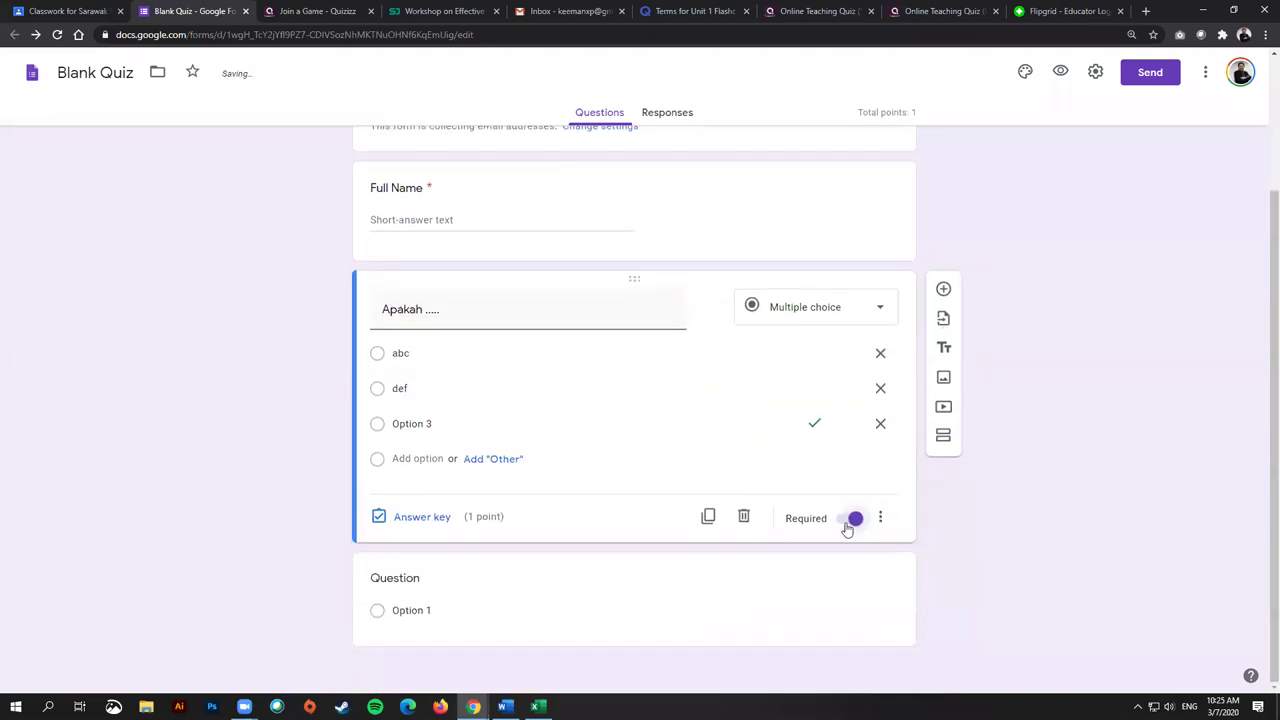
pyautogui.click(585, 588)
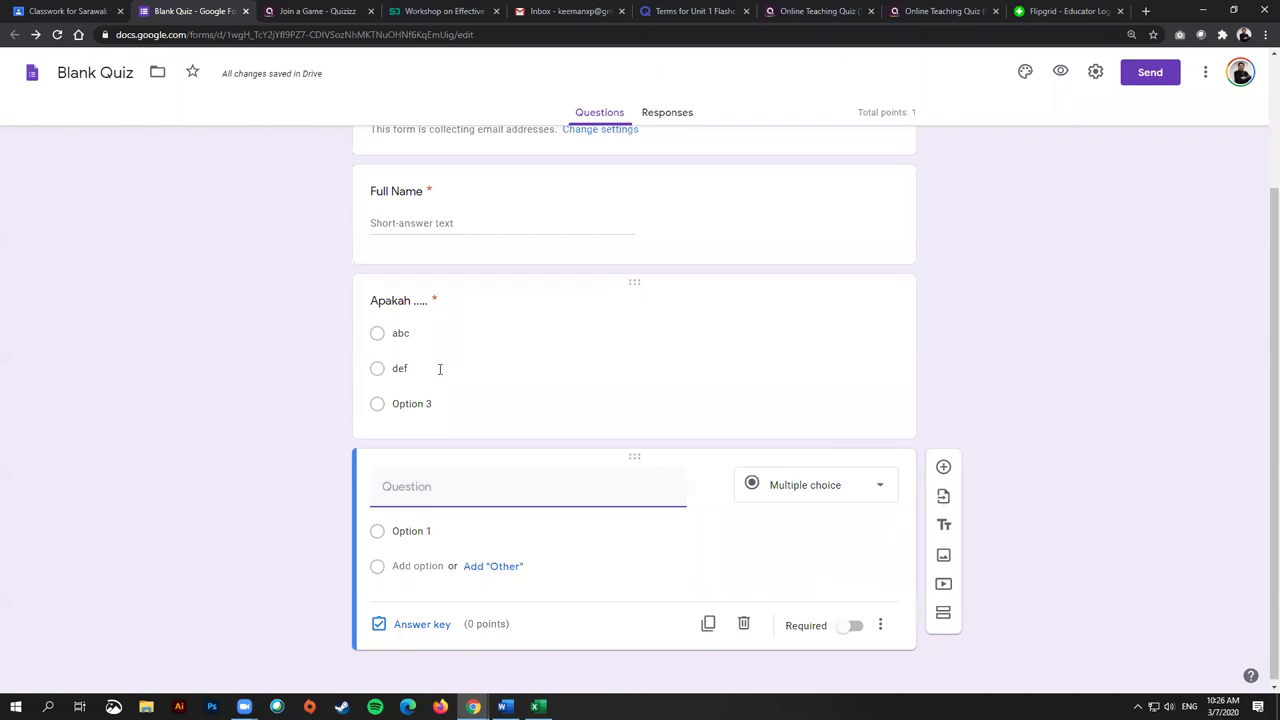
# Step: Prefix question 1's title with '1' and title question 2 '2. What'
pyautogui.click(408, 302)
pyautogui.click(380, 312)
pyautogui.write('1.')
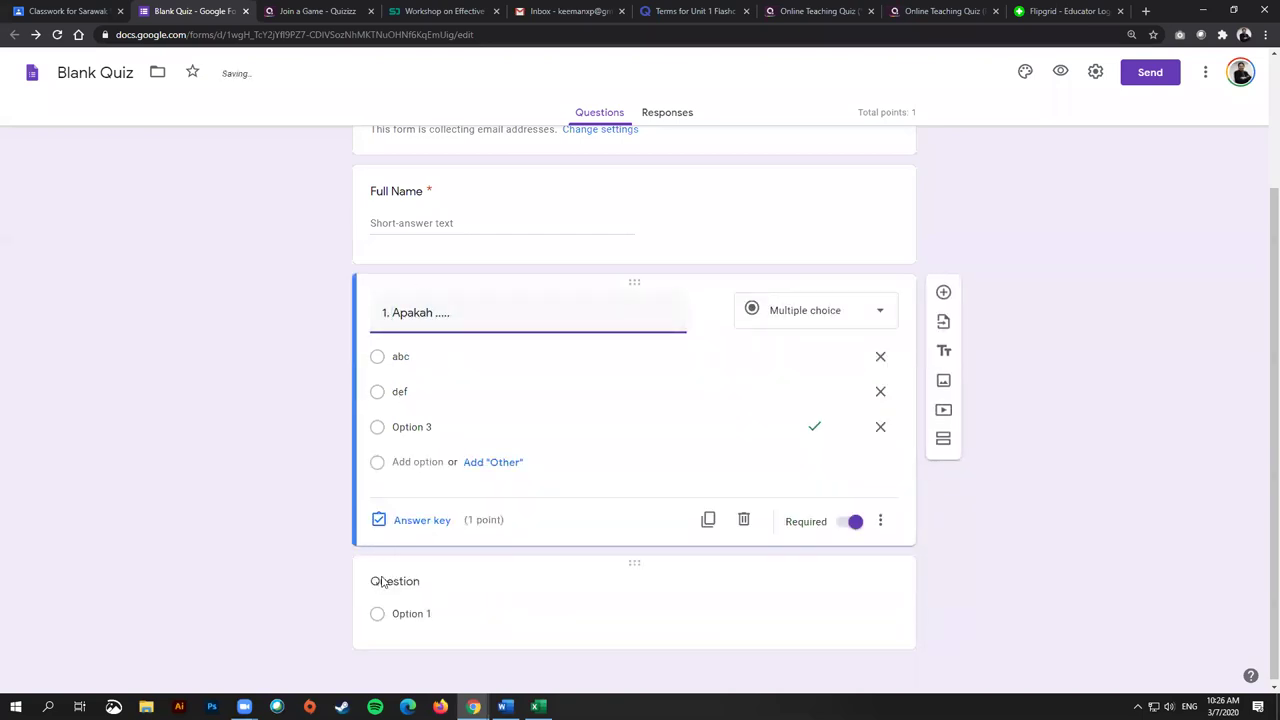
pyautogui.click(390, 582)
pyautogui.write('2. What is....')
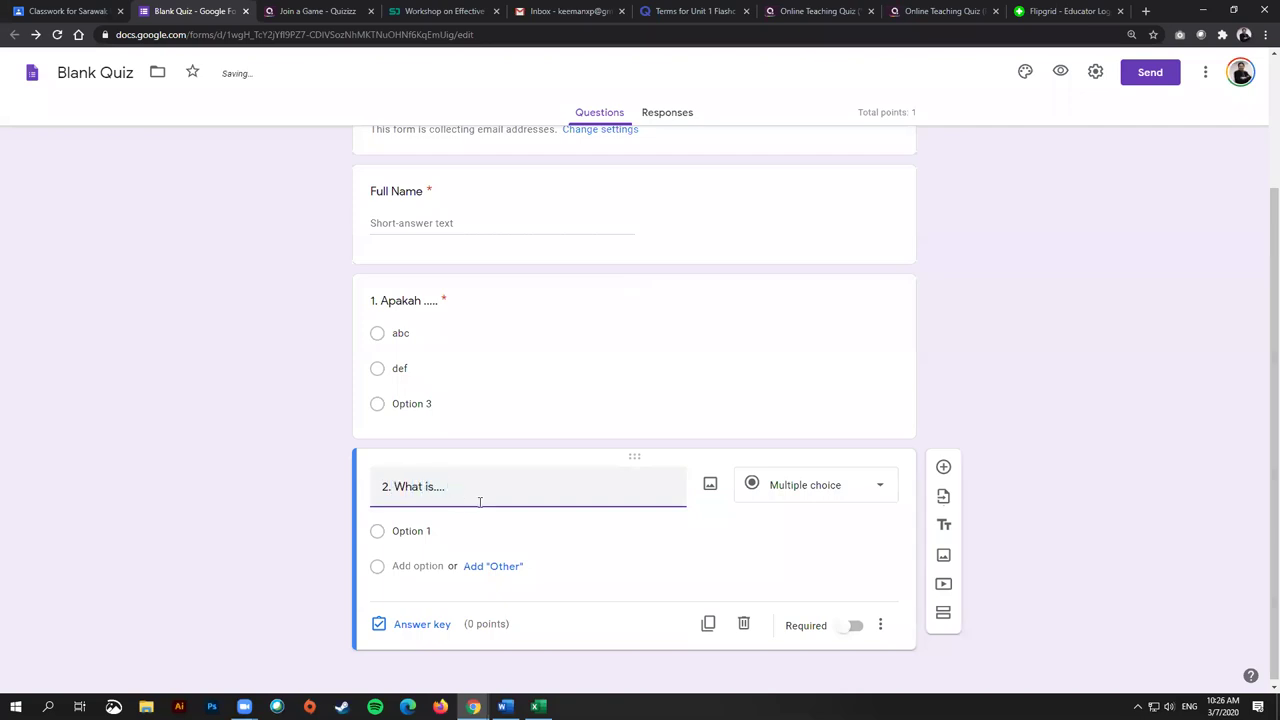
# Step: Give question 2 the answer options a, b and c
pyautogui.click(646, 532)
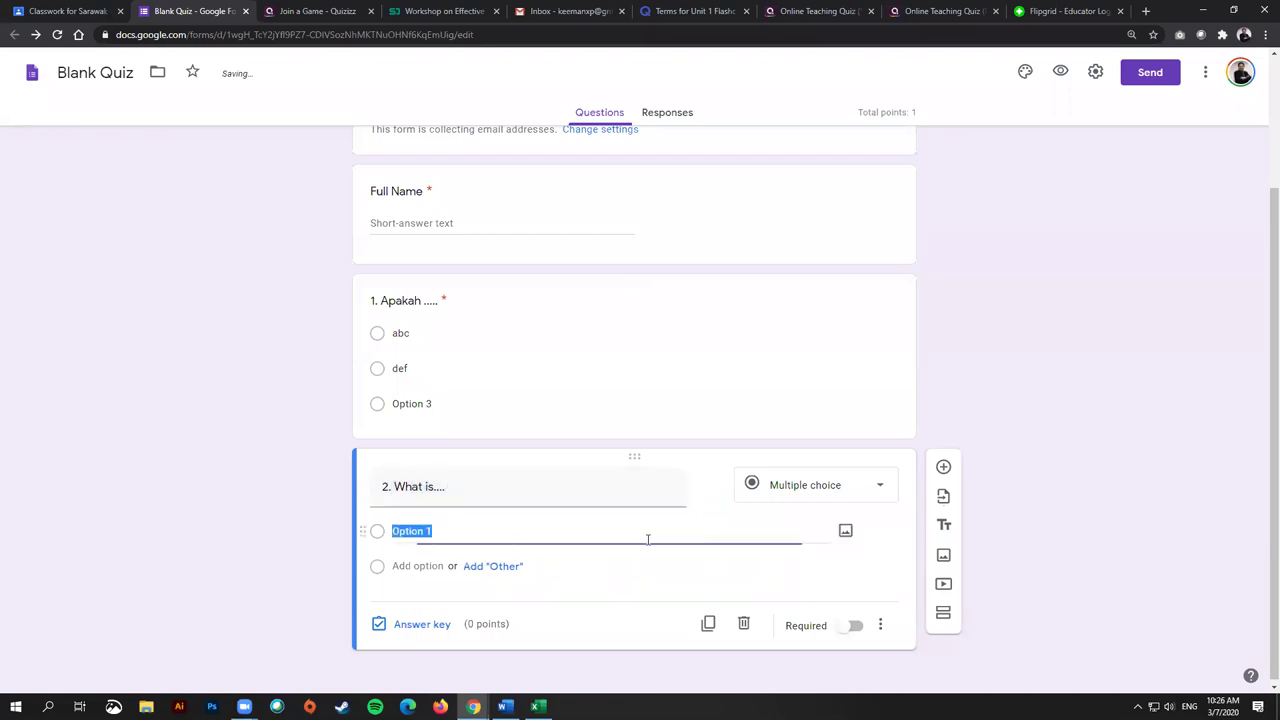
pyautogui.click(225, 506)
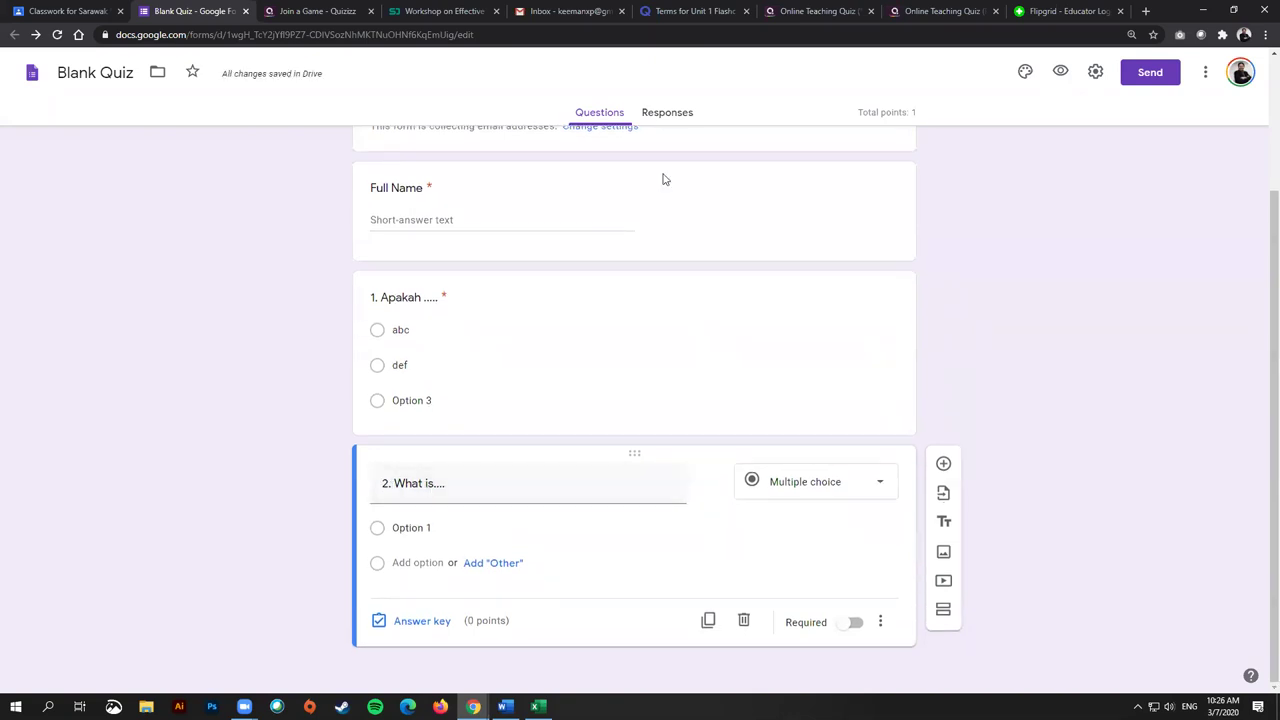
pyautogui.click(364, 527)
pyautogui.write('a')
pyautogui.click(429, 563)
pyautogui.click(425, 597)
pyautogui.write('c')
pyautogui.click(364, 563)
pyautogui.write('b')
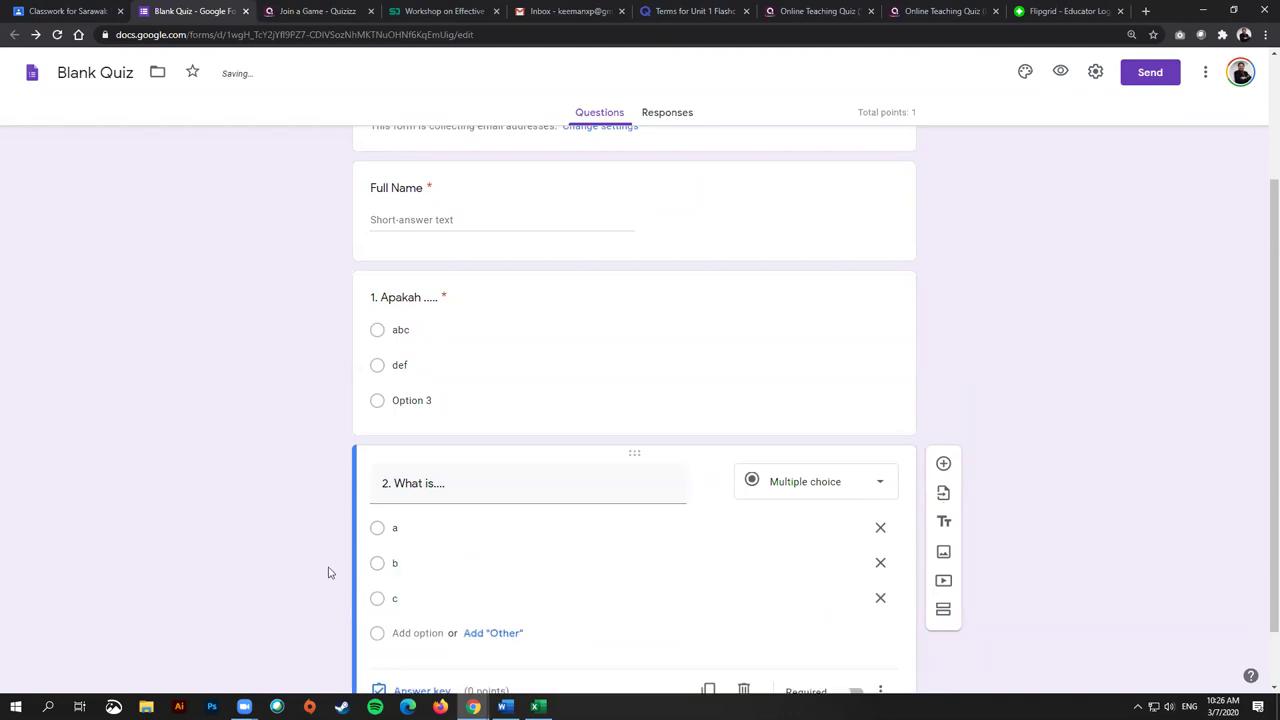
# Step: Key b as question 2's correct answer, worth 1 point
pyautogui.click(422, 620)
pyautogui.click(848, 456)
pyautogui.click(856, 452)
pyautogui.click(385, 522)
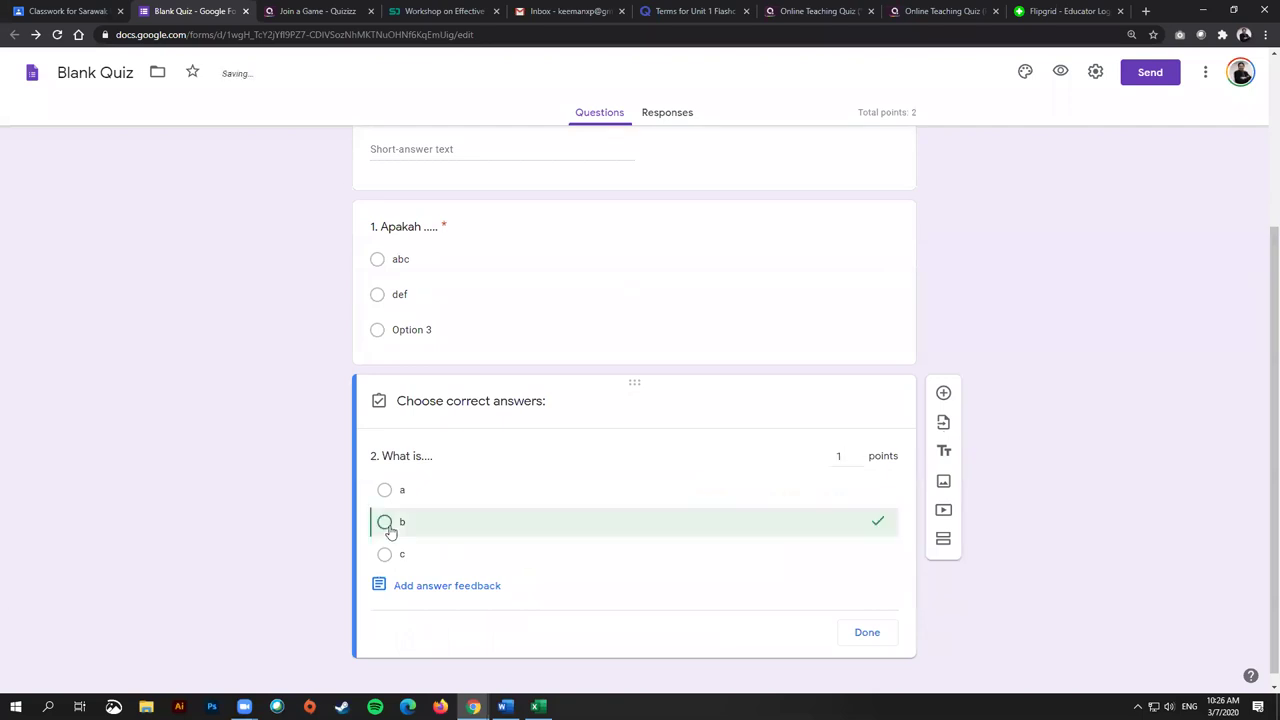
pyautogui.click(863, 645)
# Step: Make question 2, 'What is....', required
pyautogui.scroll(2, 849, 423)
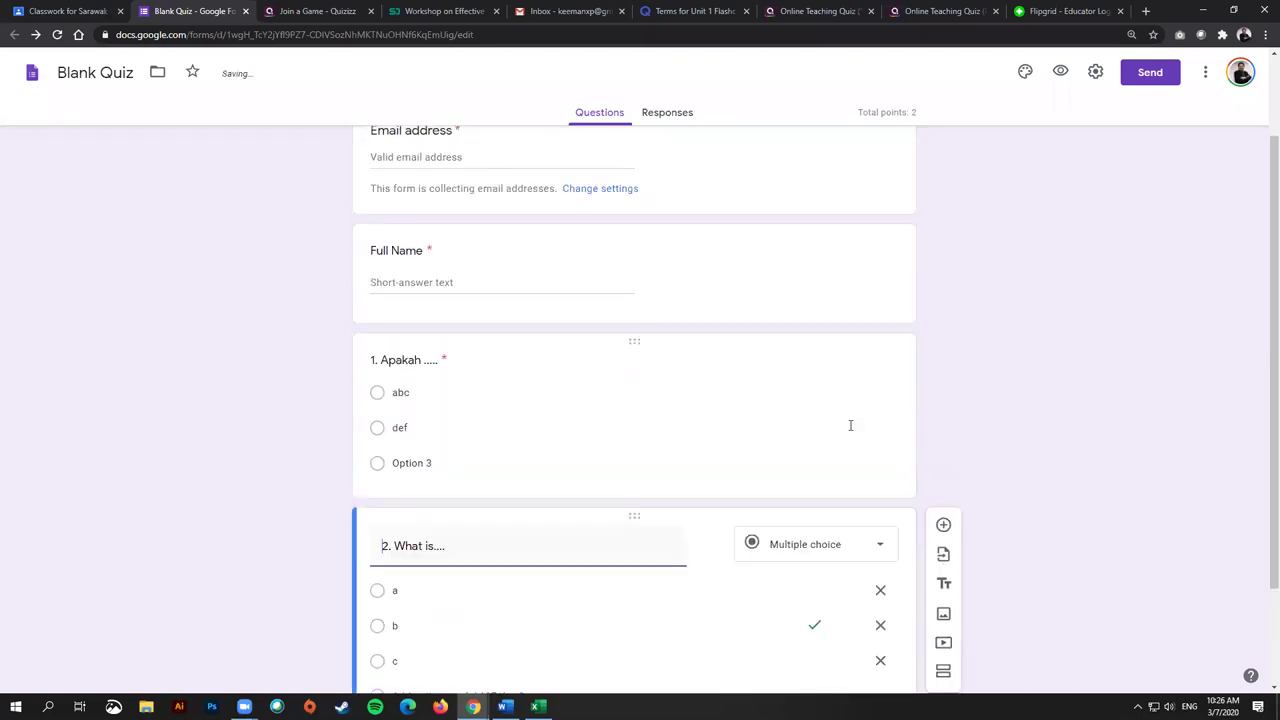
pyautogui.scroll(-2, 829, 432)
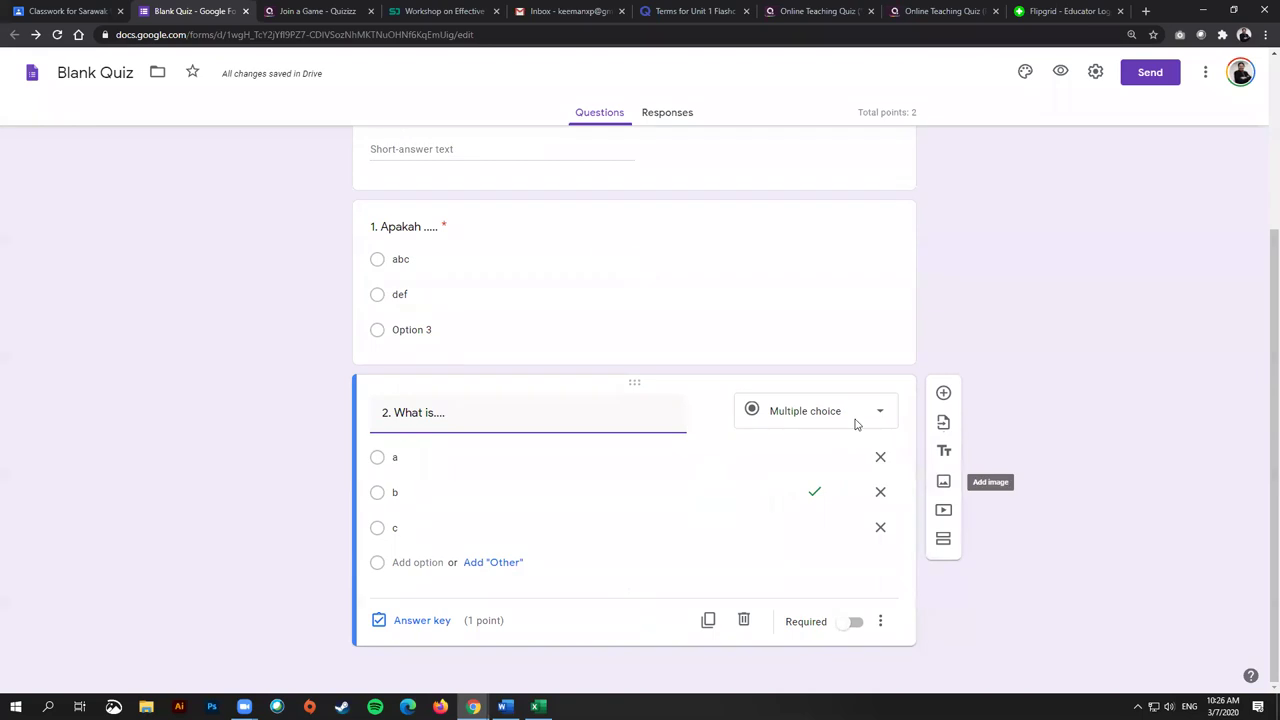
pyautogui.scroll(1, 510, 300)
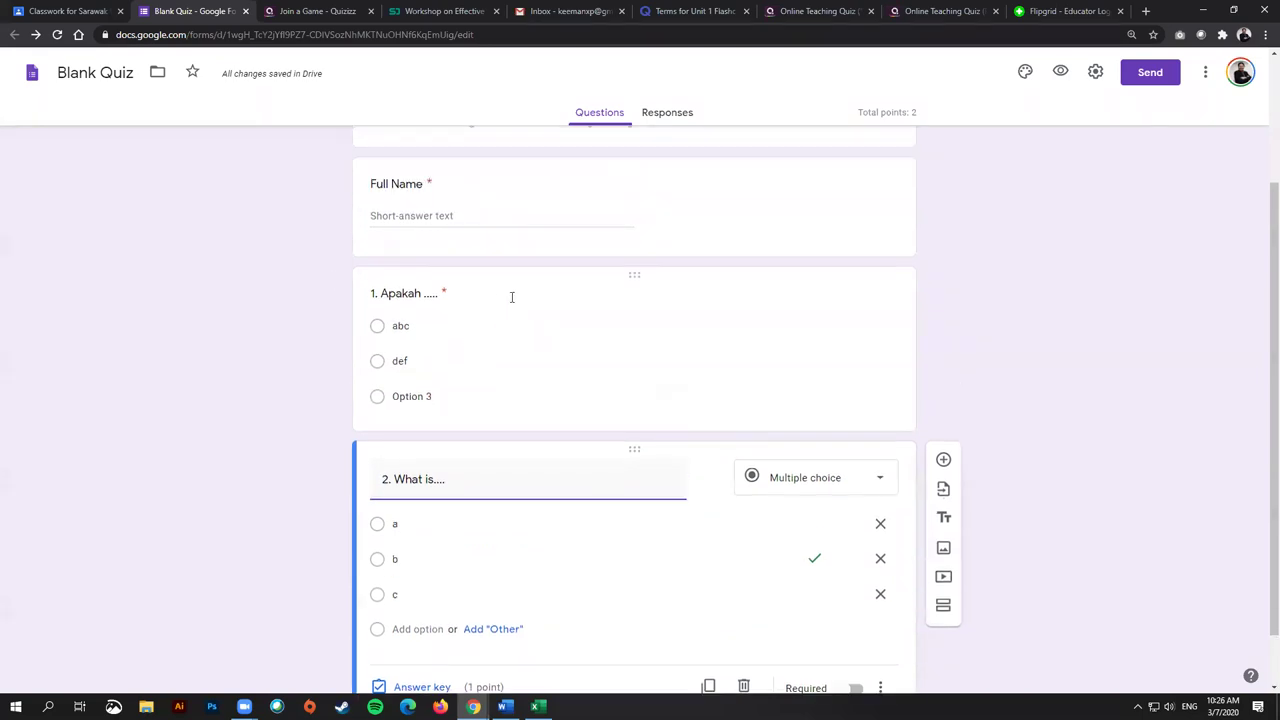
pyautogui.scroll(-1, 714, 440)
pyautogui.click(853, 621)
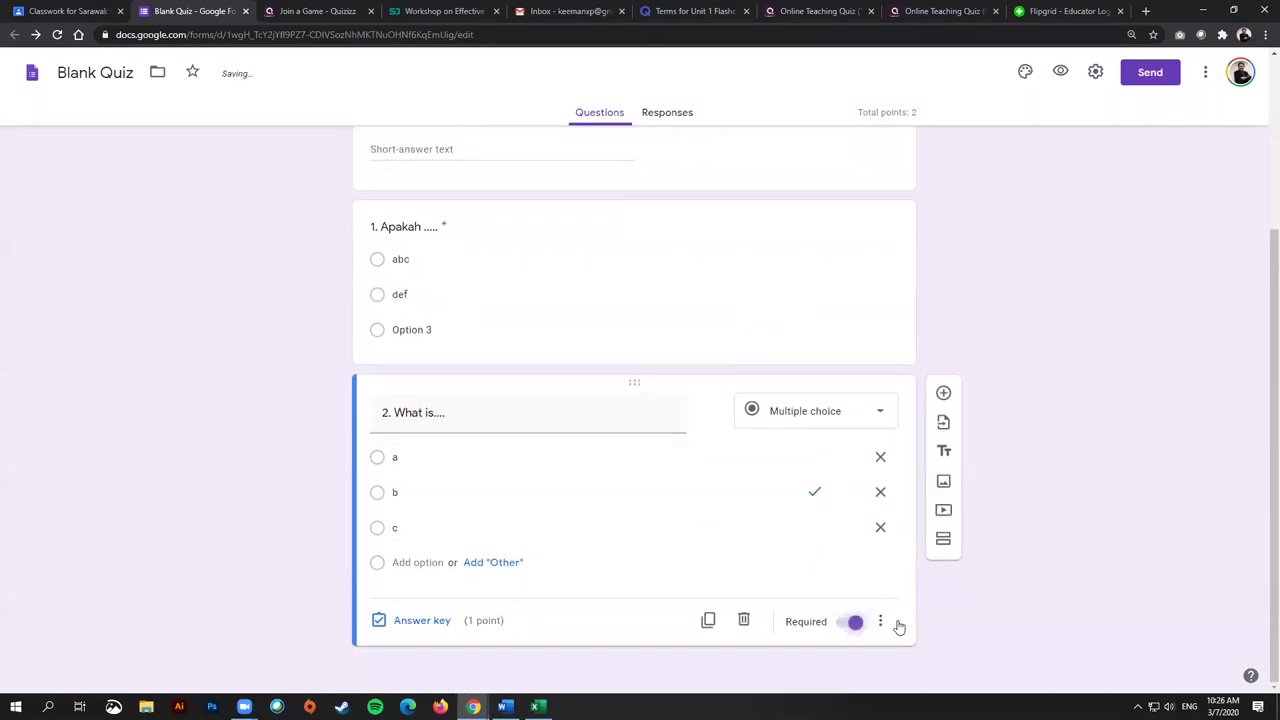
pyautogui.scroll(3, 760, 406)
pyautogui.scroll(-3, 771, 400)
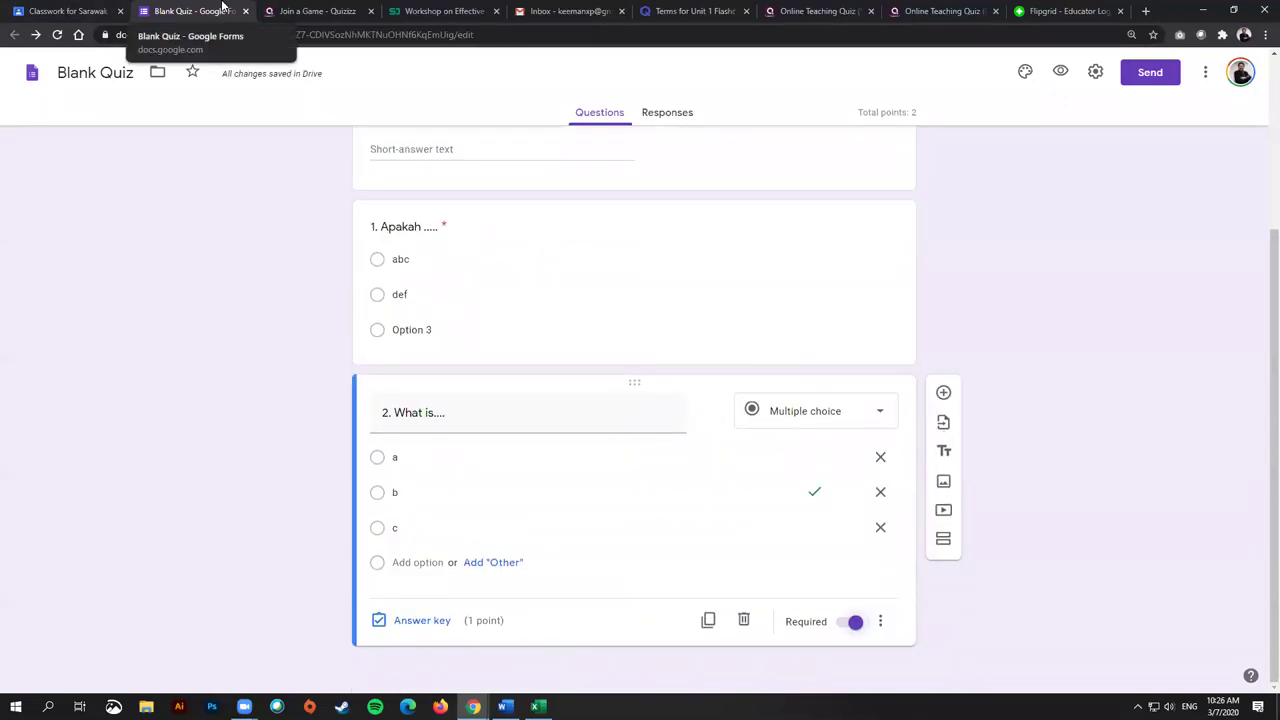
pyautogui.scroll(2, 760, 420)
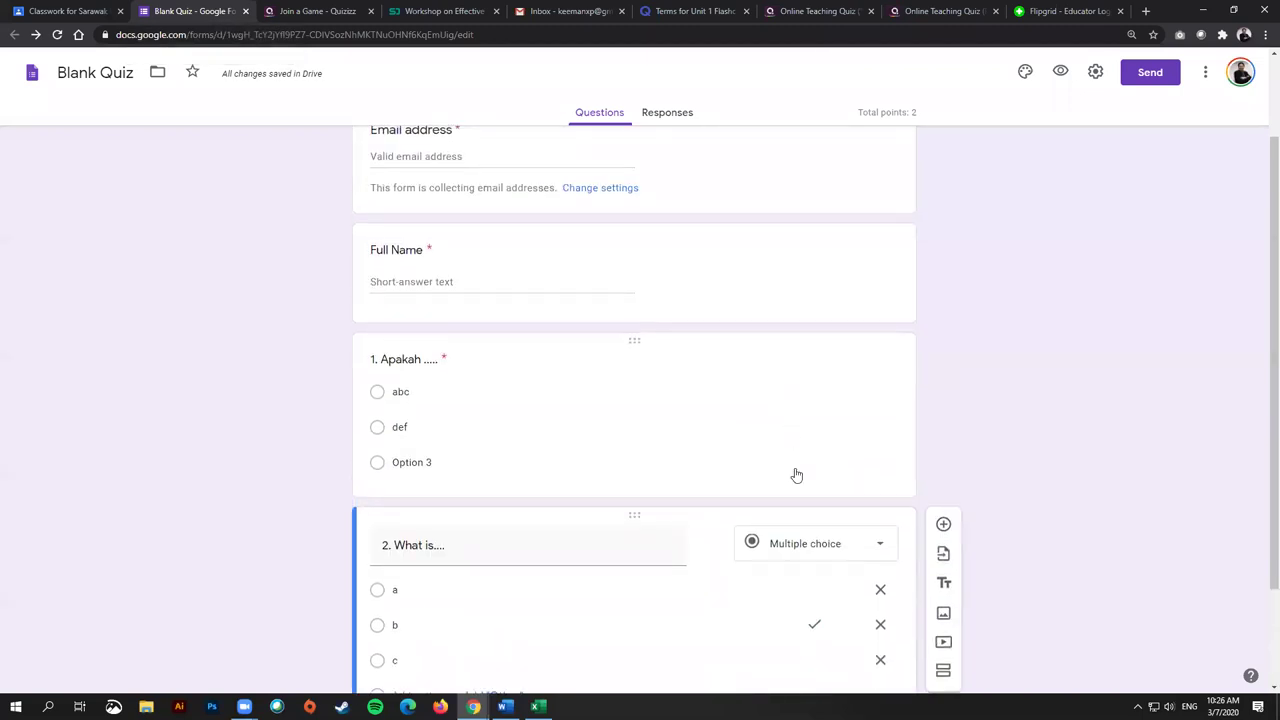
pyautogui.scroll(-2, 796, 475)
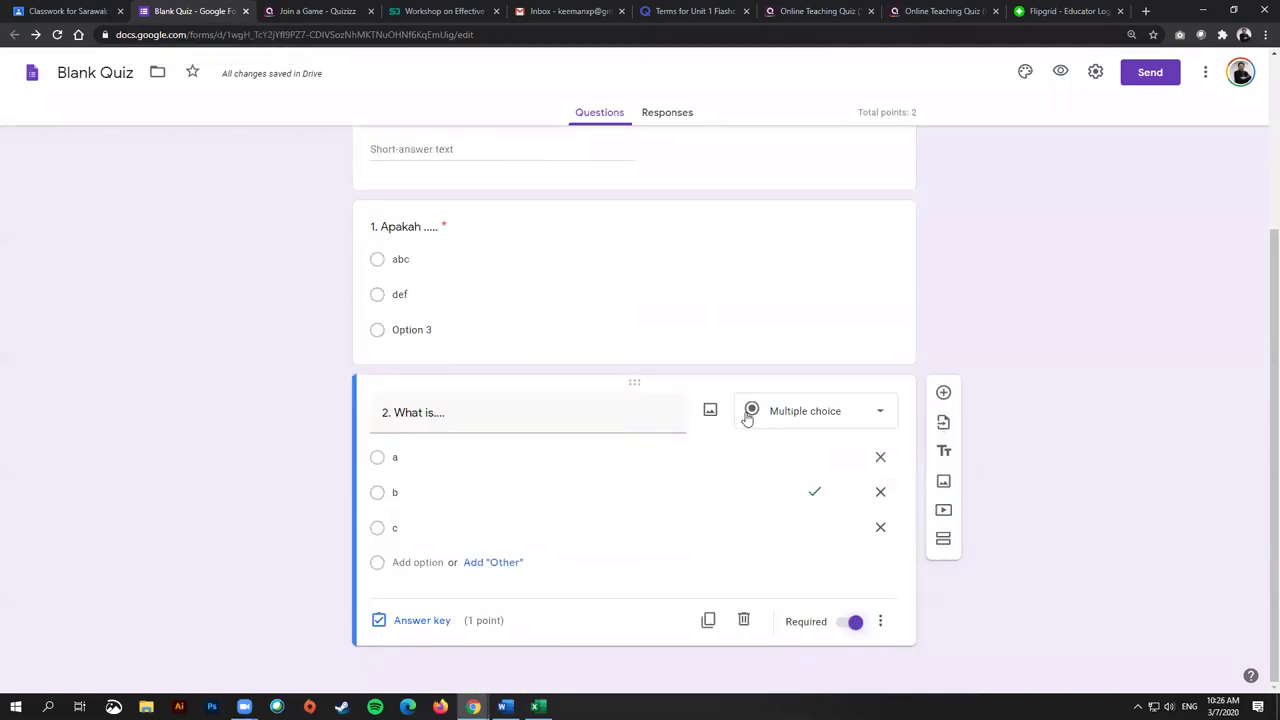
# Step: Set question 1 and question 2 to 5 points each in their answer keys
pyautogui.click(549, 294)
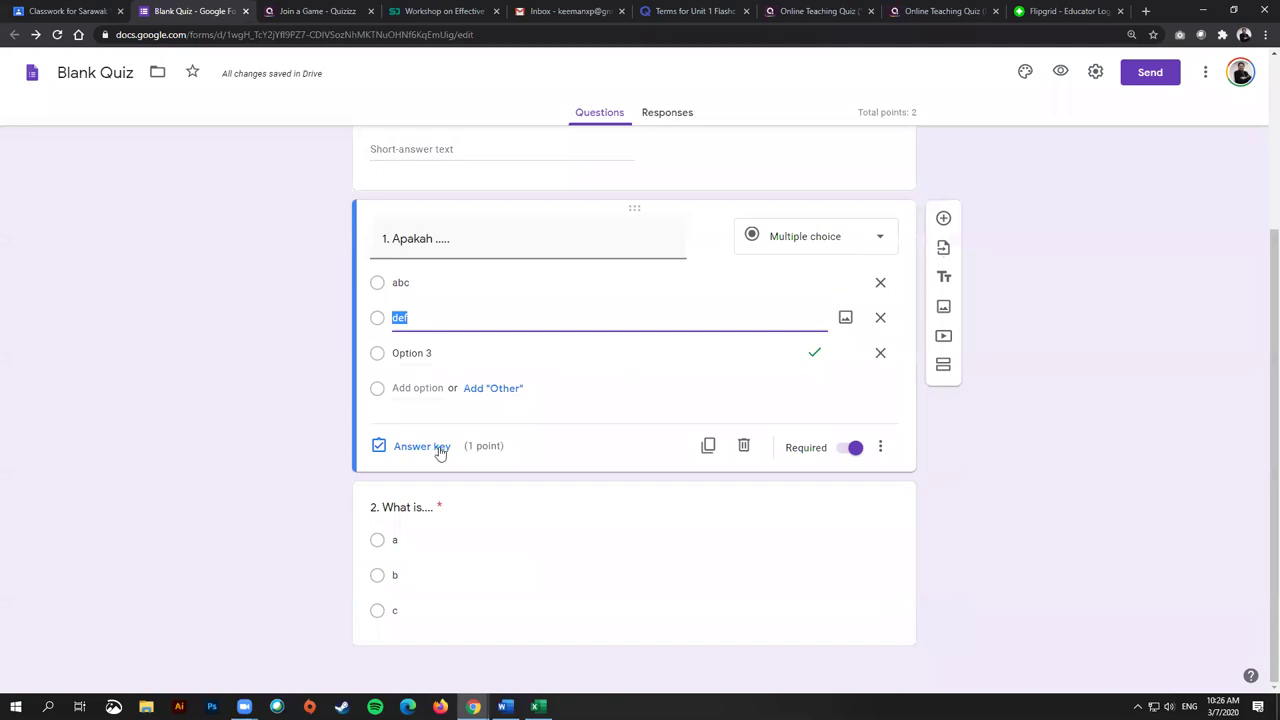
pyautogui.click(443, 450)
pyautogui.click(857, 280)
pyautogui.click(857, 280)
pyautogui.click(862, 458)
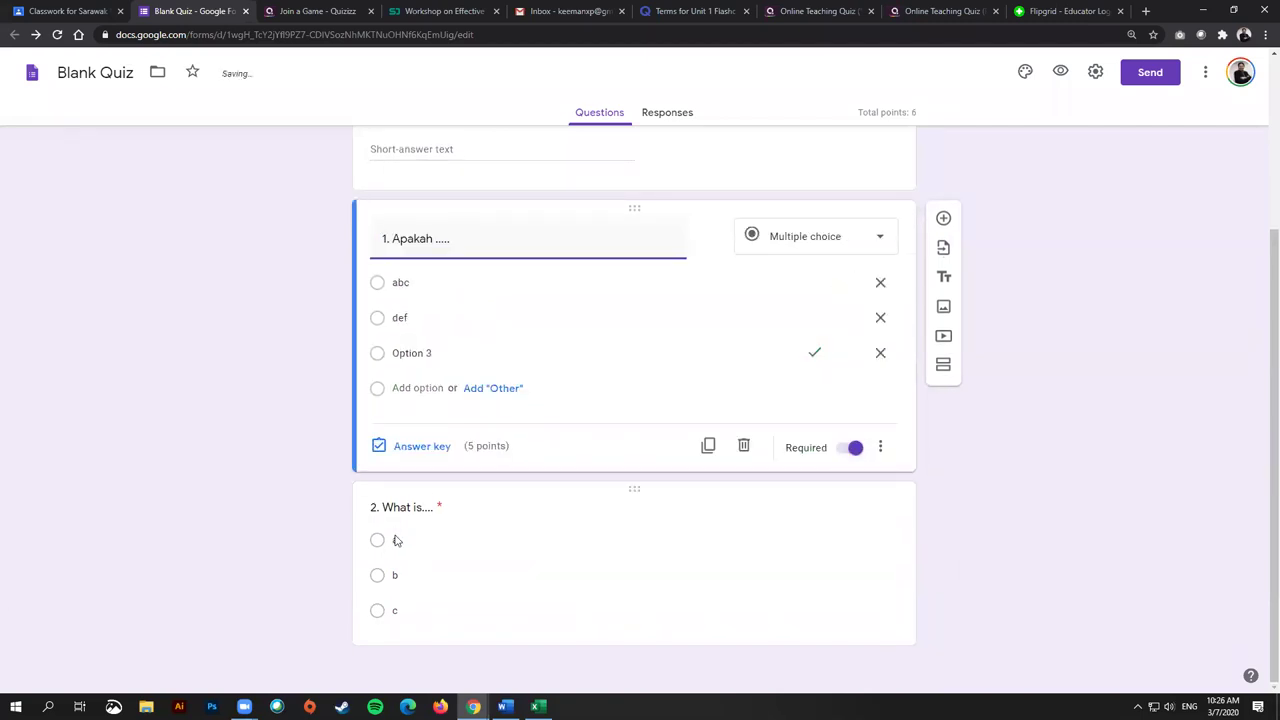
pyautogui.click(412, 527)
pyautogui.click(436, 624)
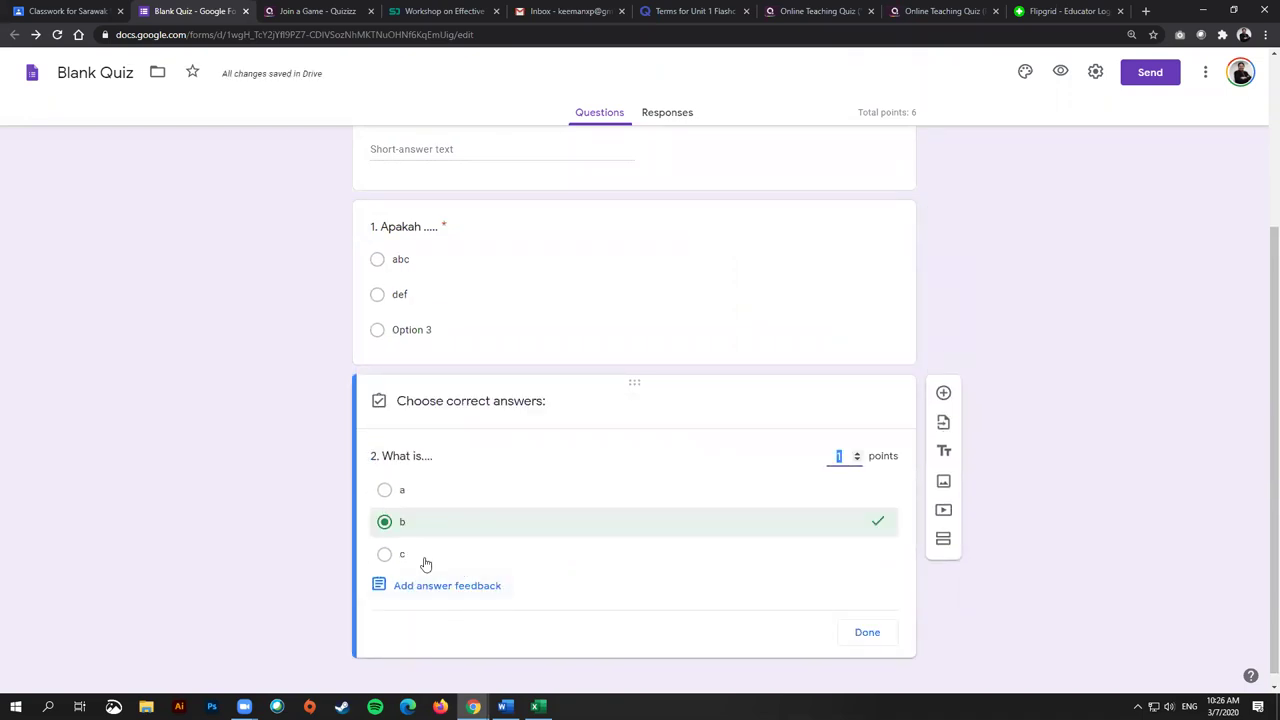
pyautogui.click(857, 453)
pyautogui.click(862, 630)
pyautogui.scroll(1, 1045, 340)
pyautogui.scroll(2, 1045, 335)
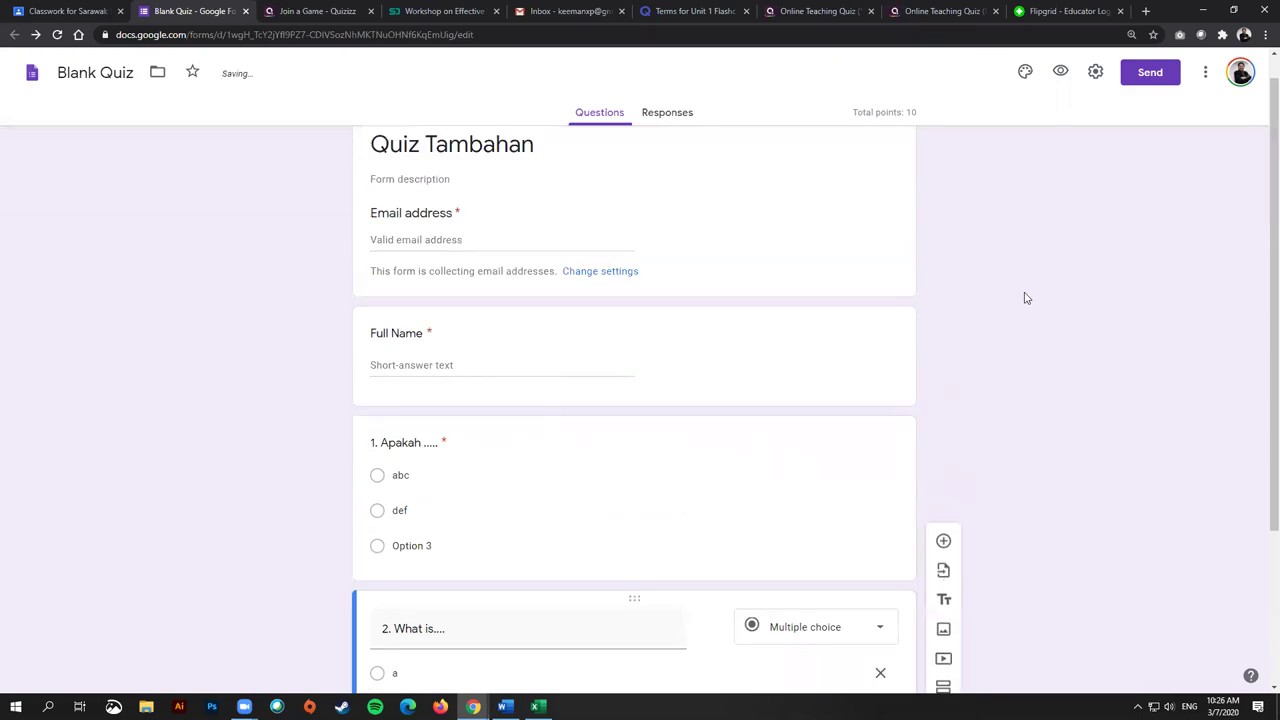
# Step: Limit to 1 response, always send response receipts, shuffle question order, and save
pyautogui.click(1096, 74)
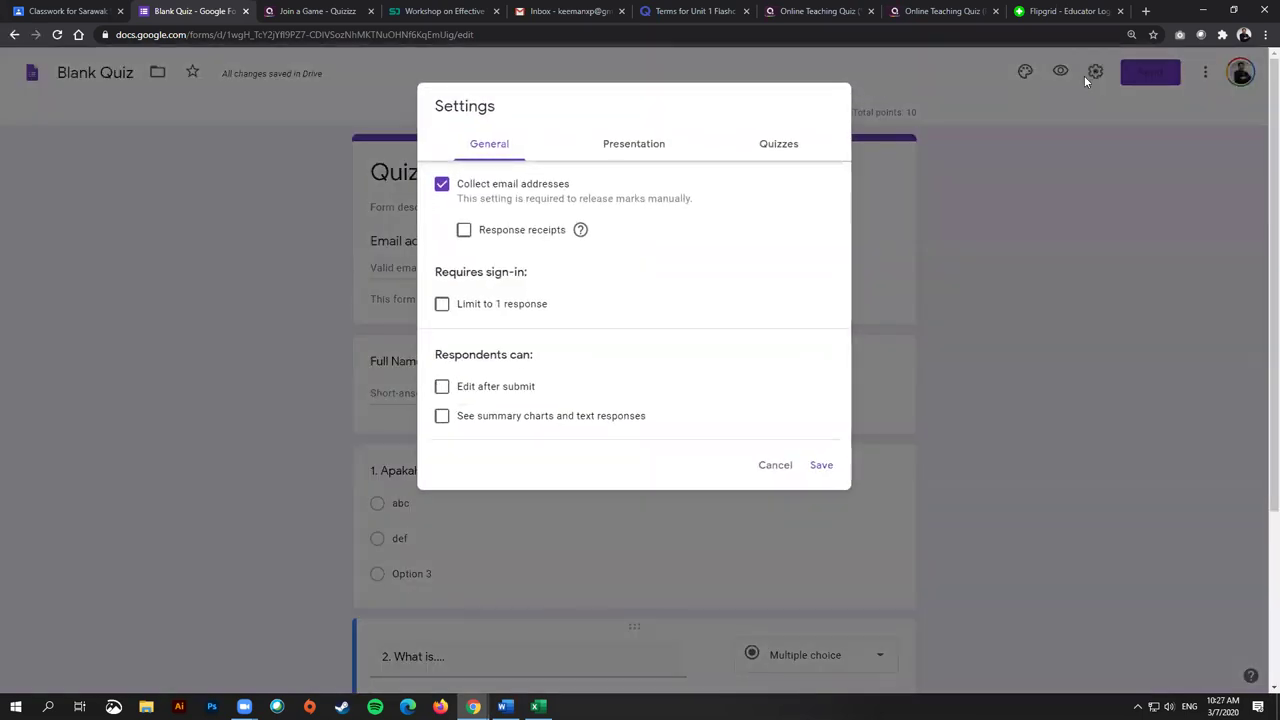
pyautogui.click(514, 308)
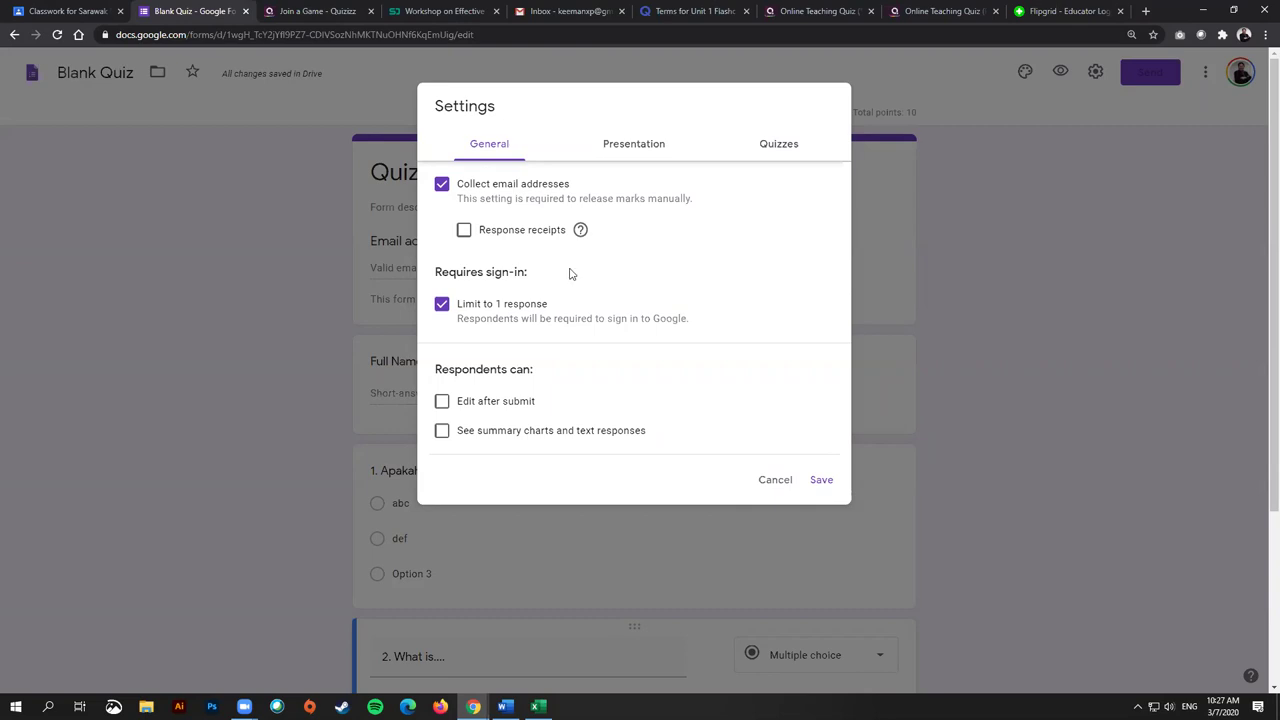
pyautogui.click(464, 236)
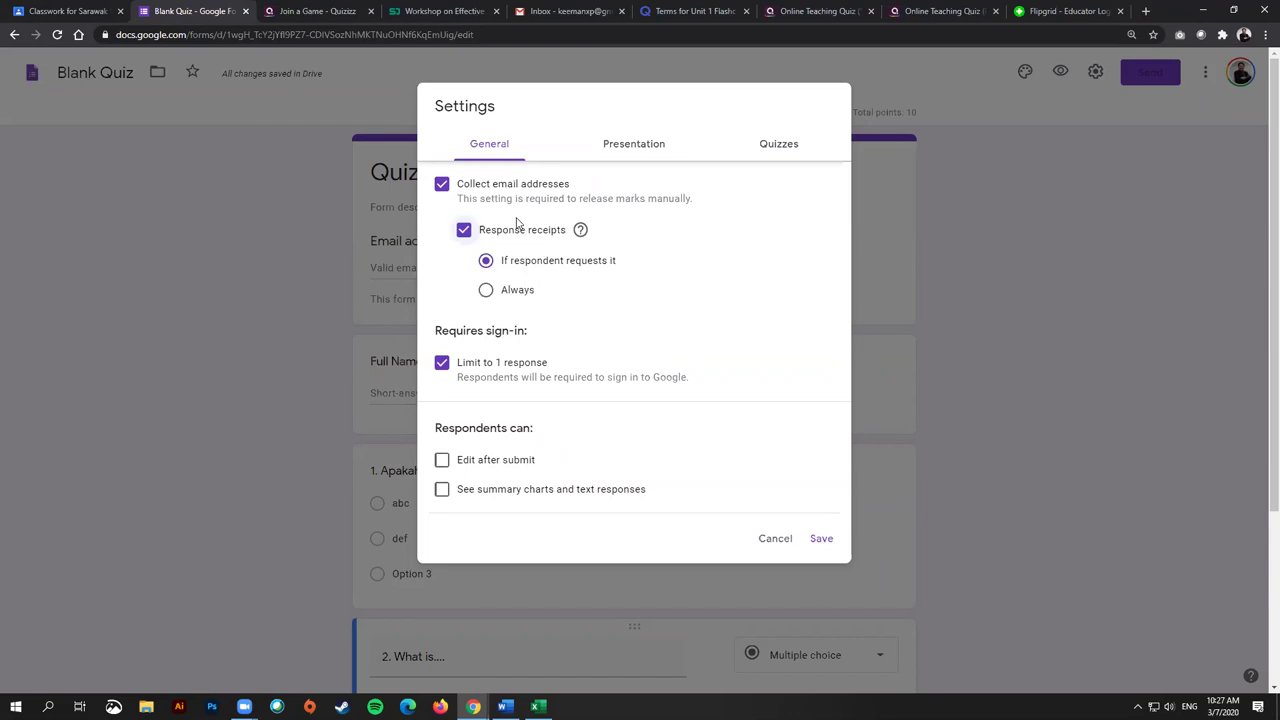
pyautogui.click(486, 290)
pyautogui.click(628, 143)
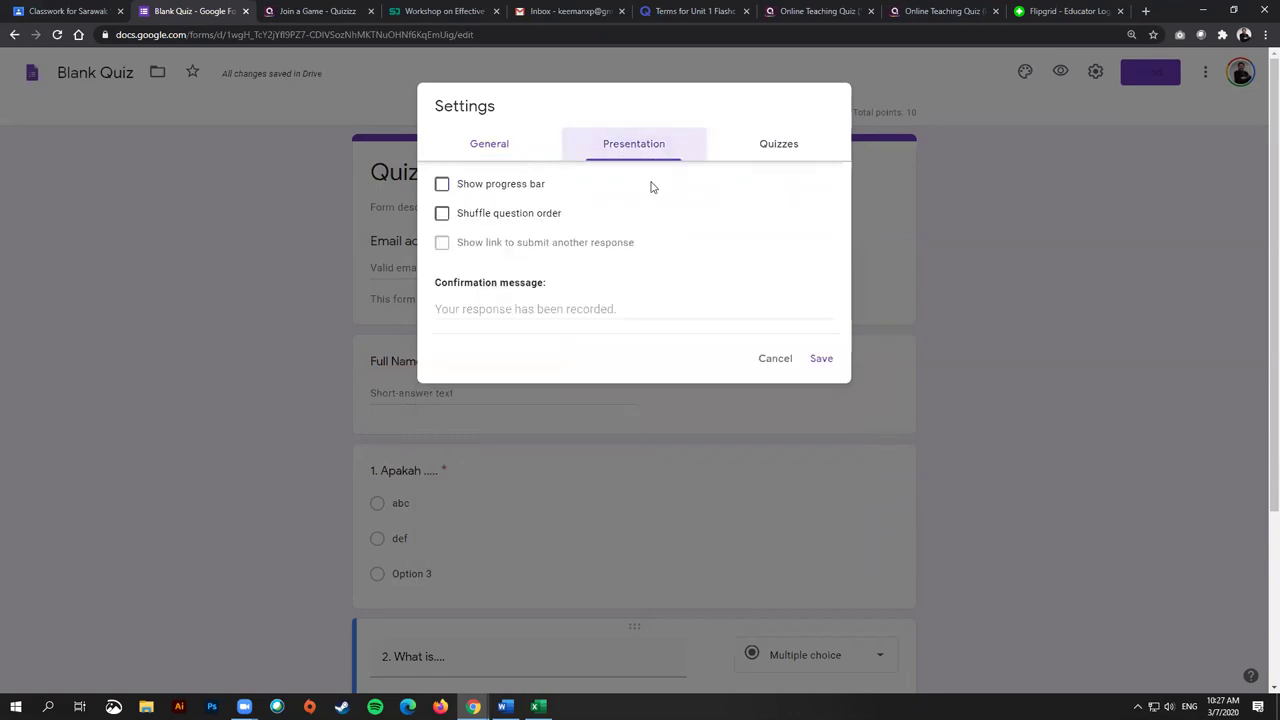
pyautogui.click(536, 216)
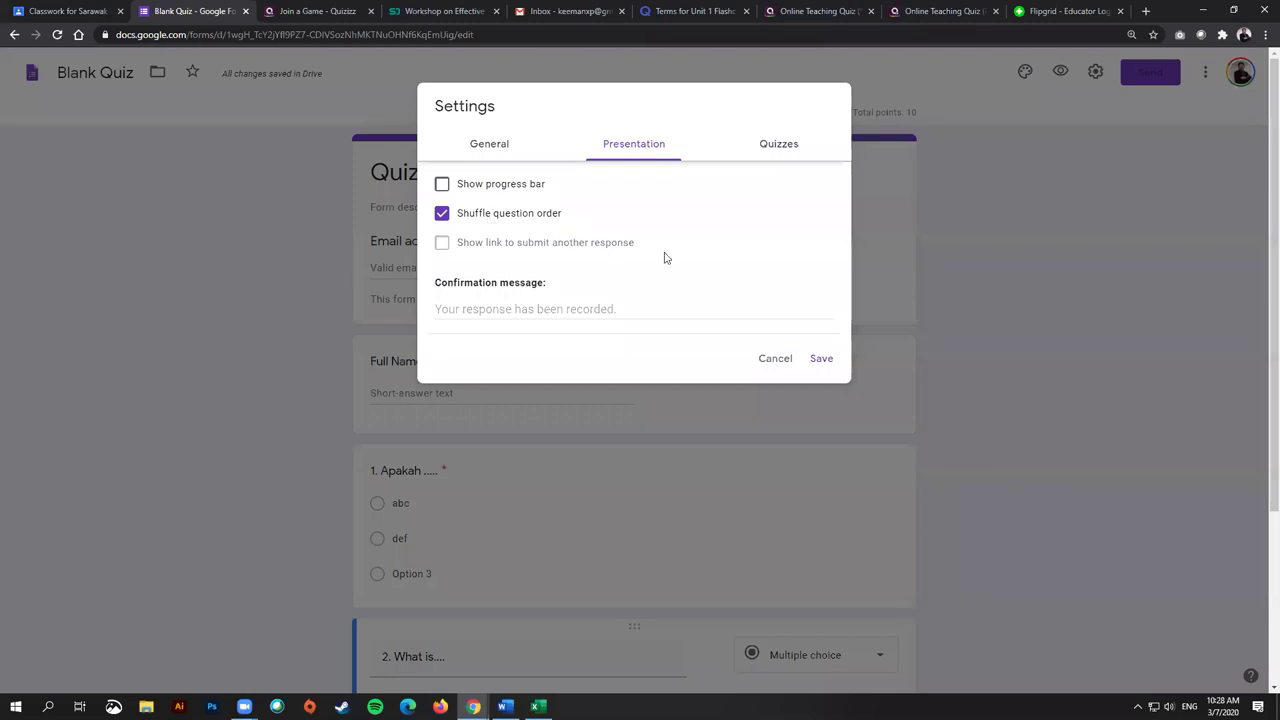
pyautogui.click(821, 359)
# Step: Delete the leading '1.' and '2.' numbering from both question titles
pyautogui.scroll(-3, 449, 290)
pyautogui.click(395, 232)
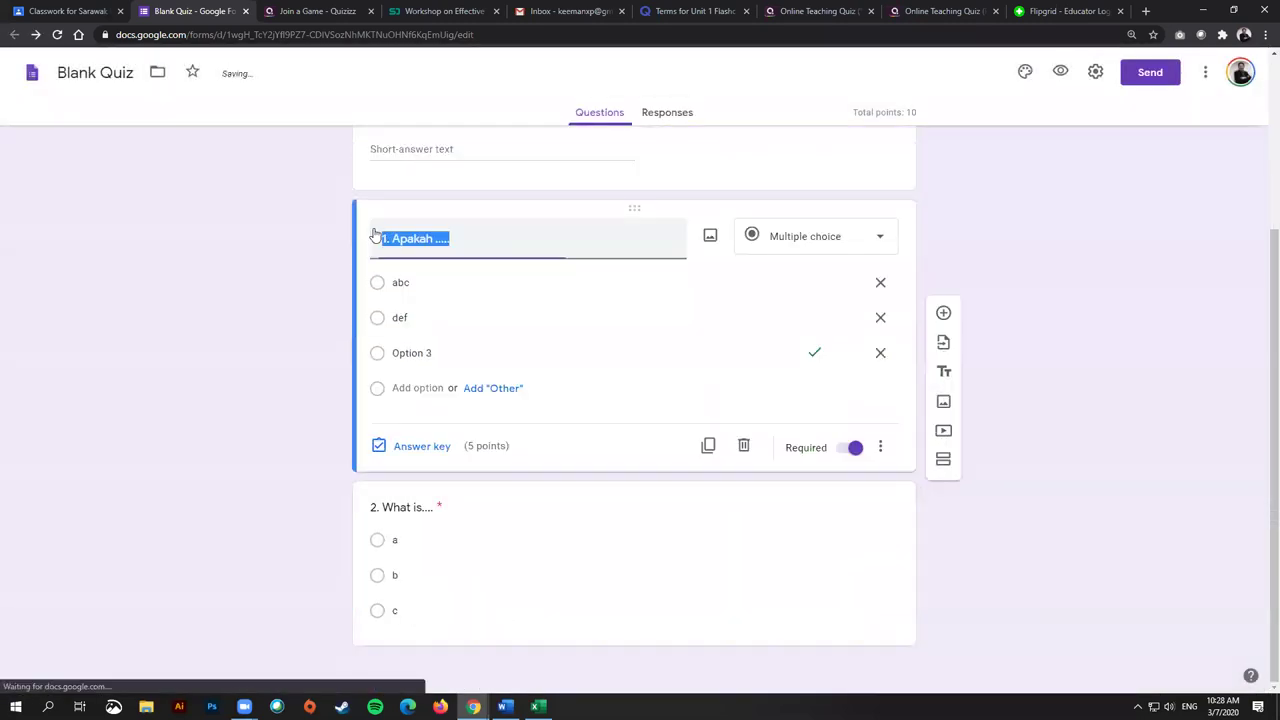
pyautogui.press('Left')
pyautogui.press('Delete')
pyautogui.press('Delete')
pyautogui.press('Delete')
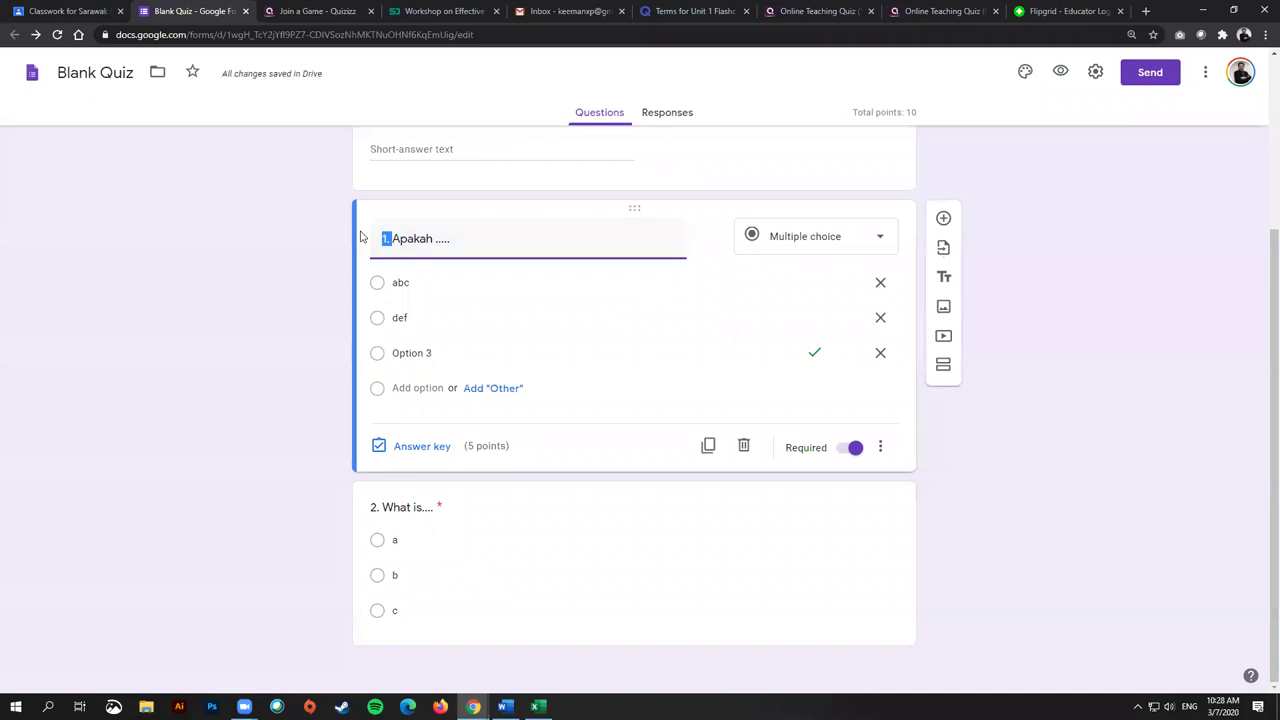
pyautogui.click(392, 505)
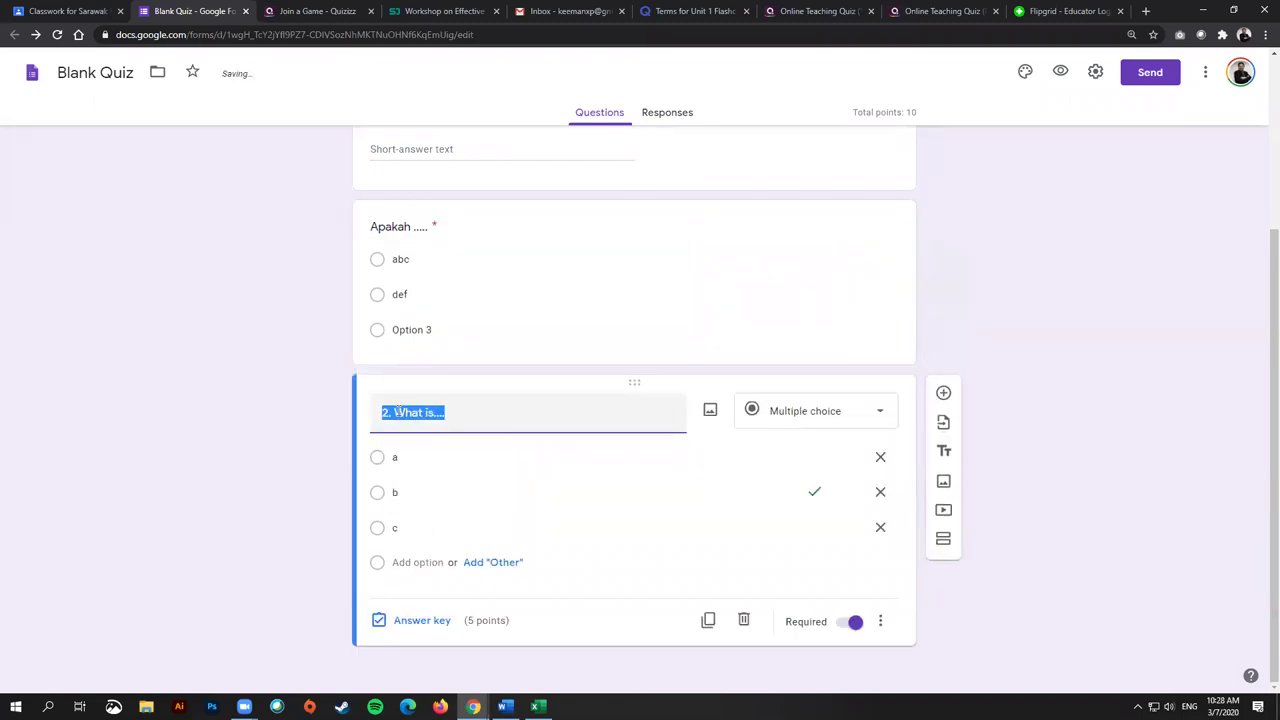
pyautogui.click(395, 412)
pyautogui.hotkey('shift', 'Home')
pyautogui.press('Delete')
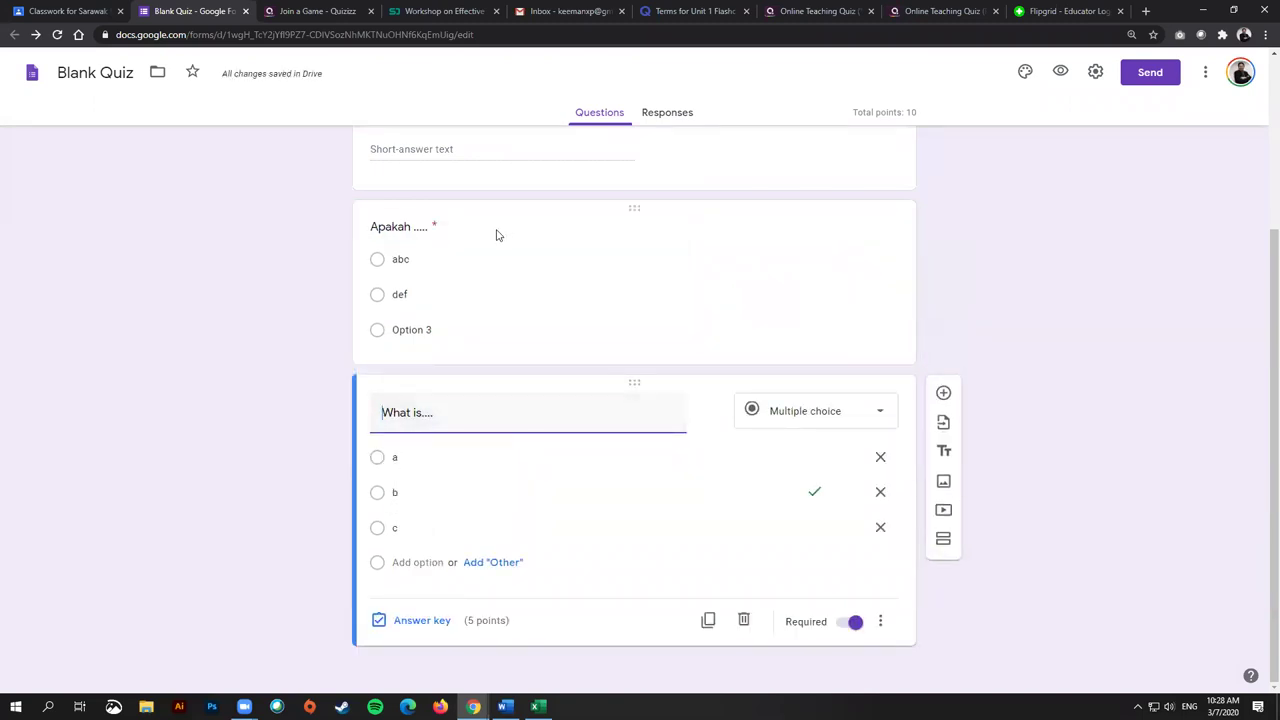
pyautogui.click(257, 454)
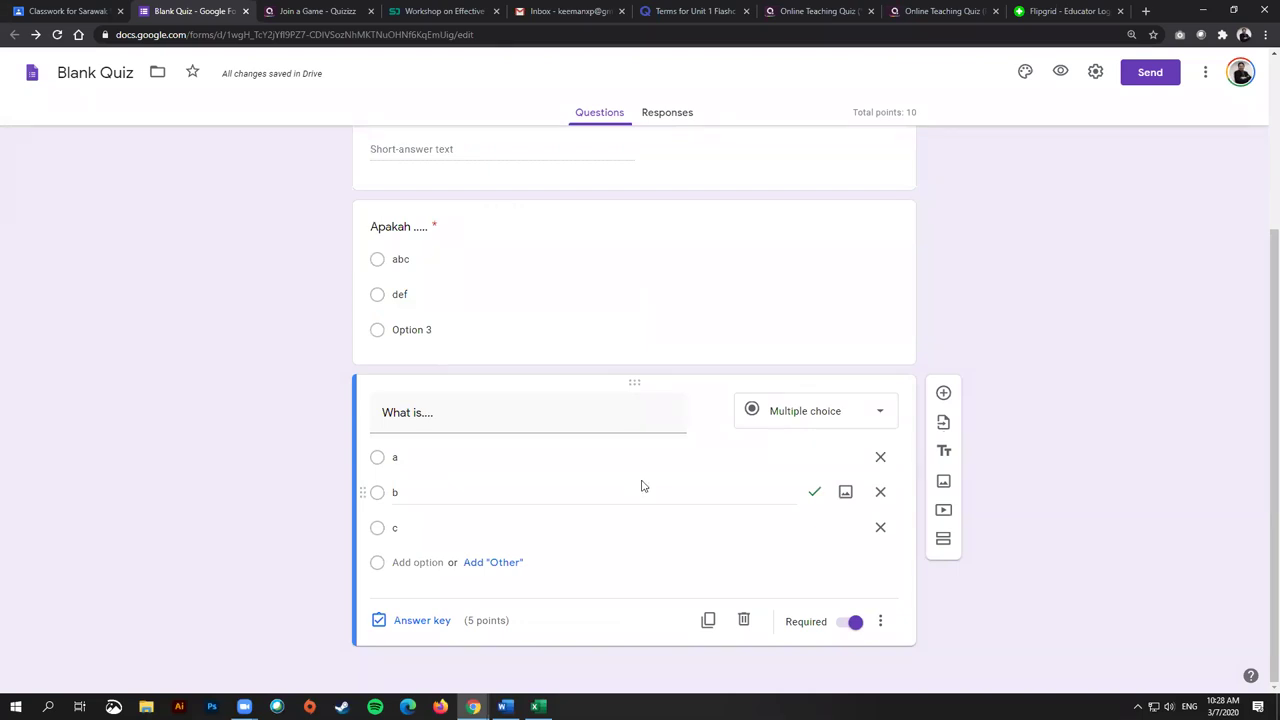
# Step: Set the confirmation message to 'Thank you for answering this quiz.' and save
pyautogui.click(1094, 74)
pyautogui.click(652, 150)
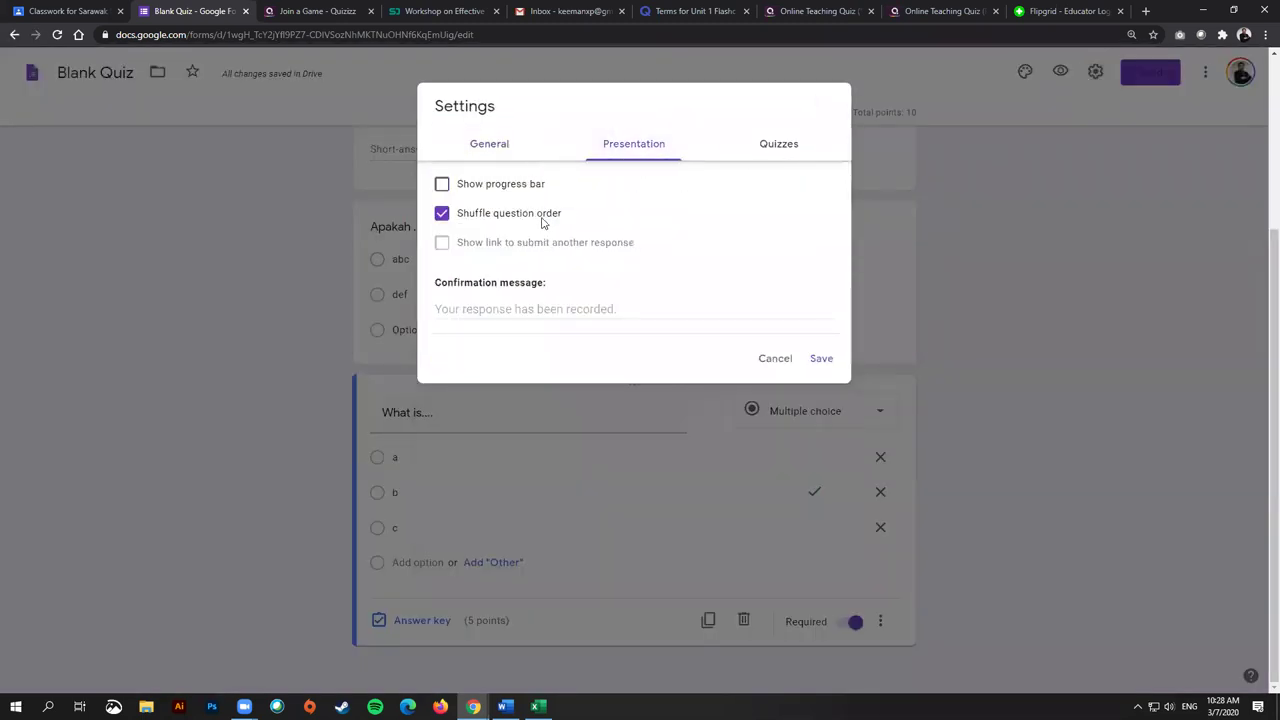
pyautogui.click(786, 150)
pyautogui.click(641, 145)
pyautogui.click(549, 304)
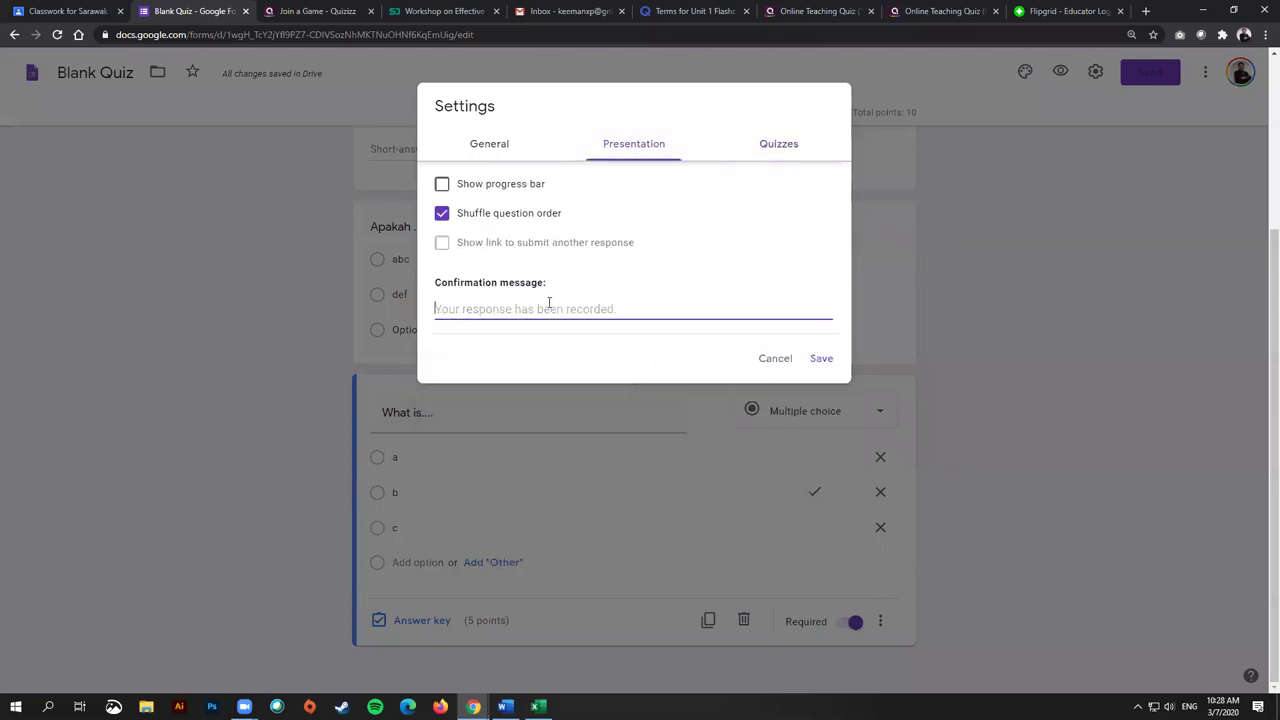
pyautogui.write('Thank yo')
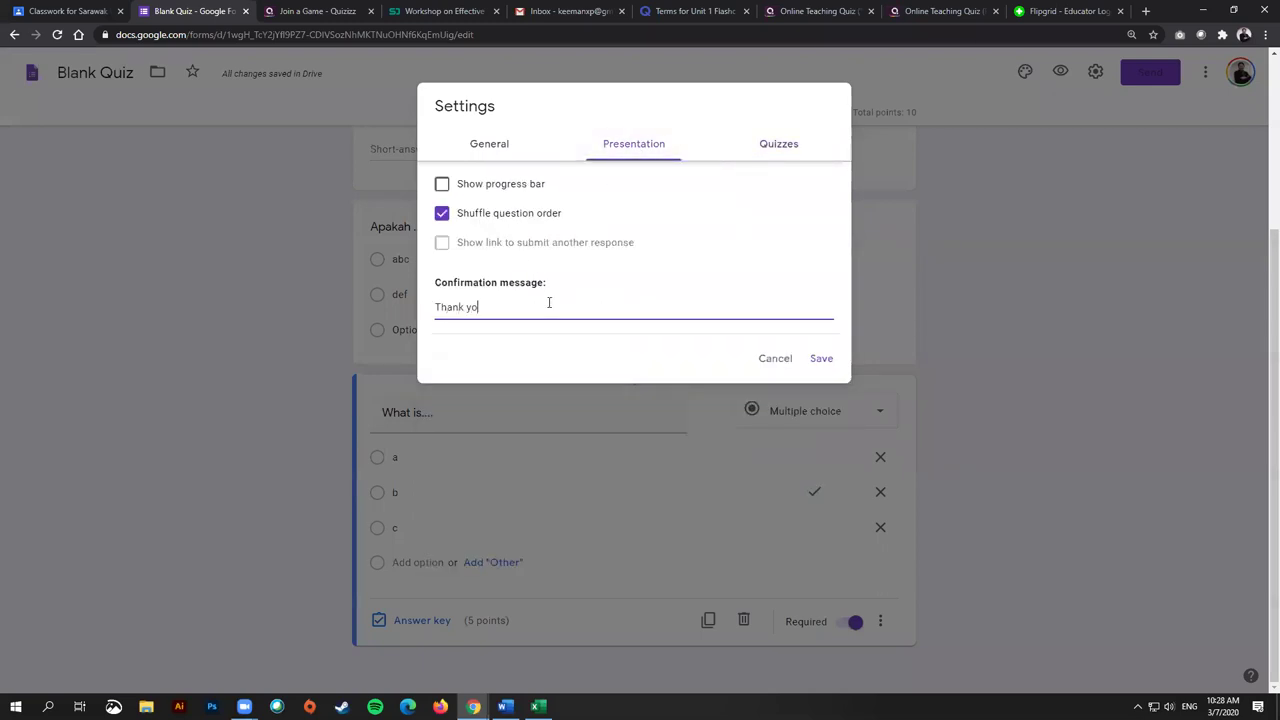
pyautogui.write('u for answering this quiz.')
pyautogui.click(821, 358)
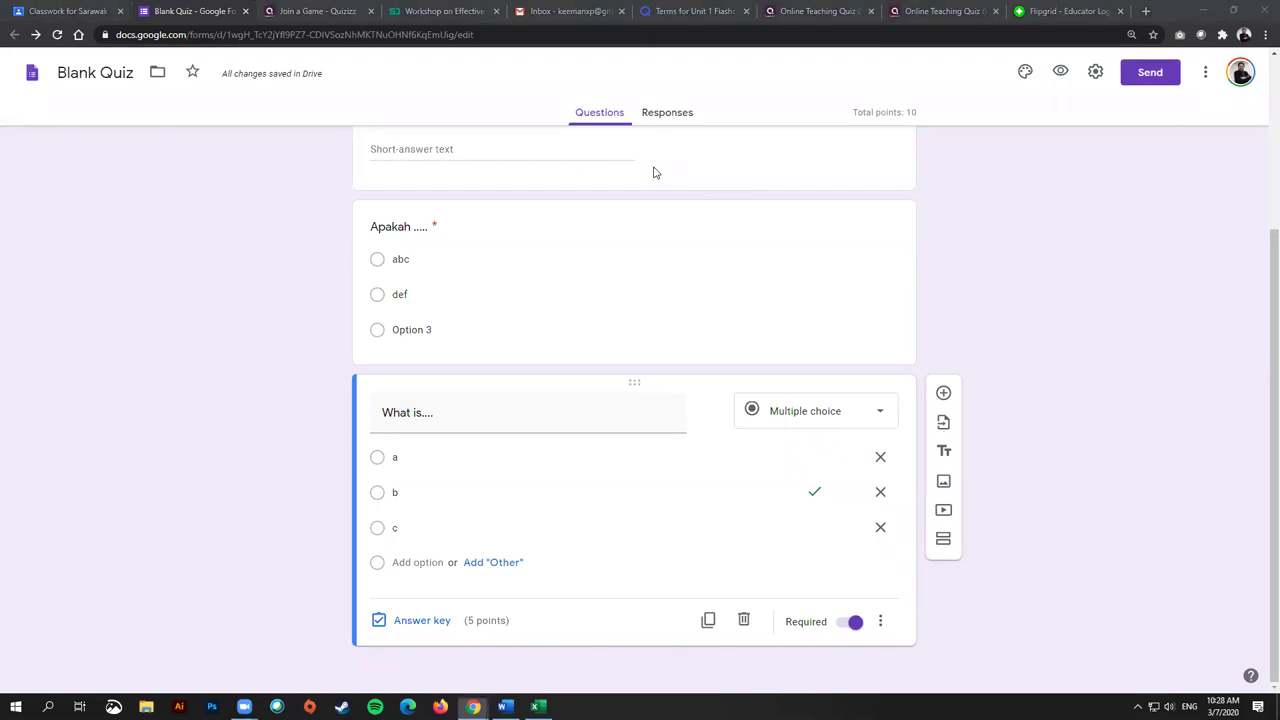
# Step: Copy the form's shortened forms.gle link from the Send dialog
pyautogui.click(1155, 73)
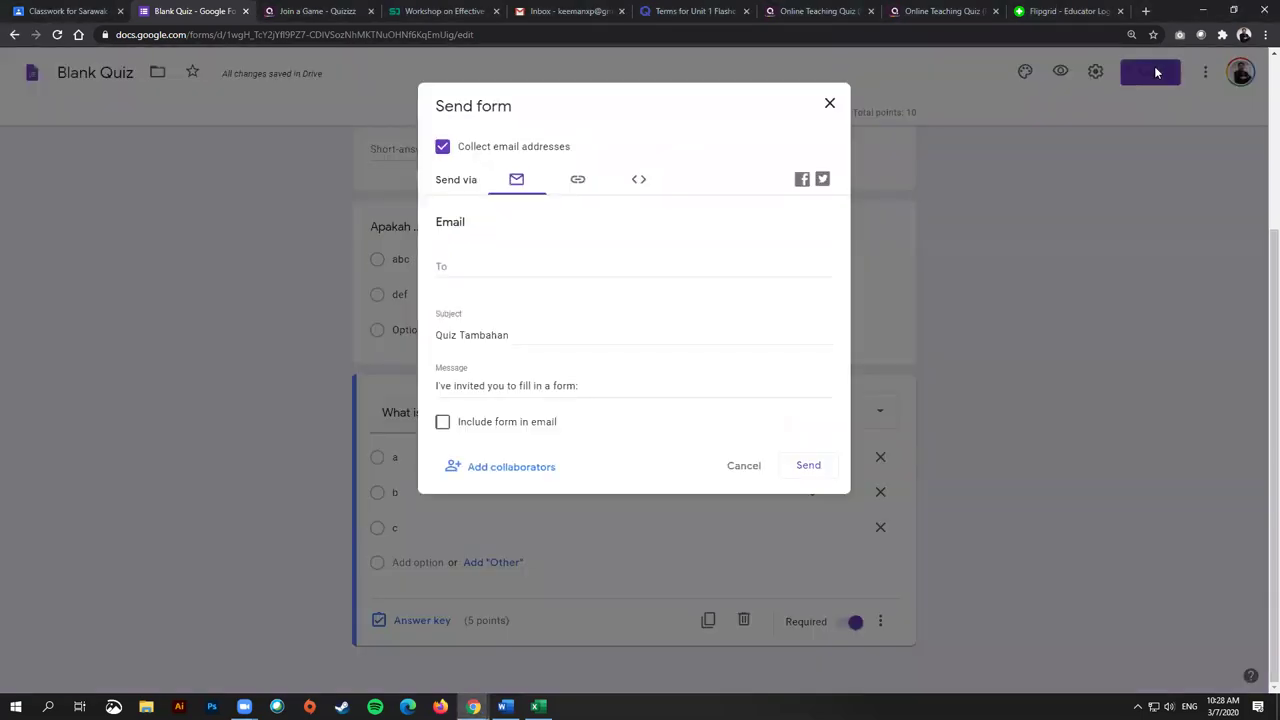
pyautogui.click(577, 182)
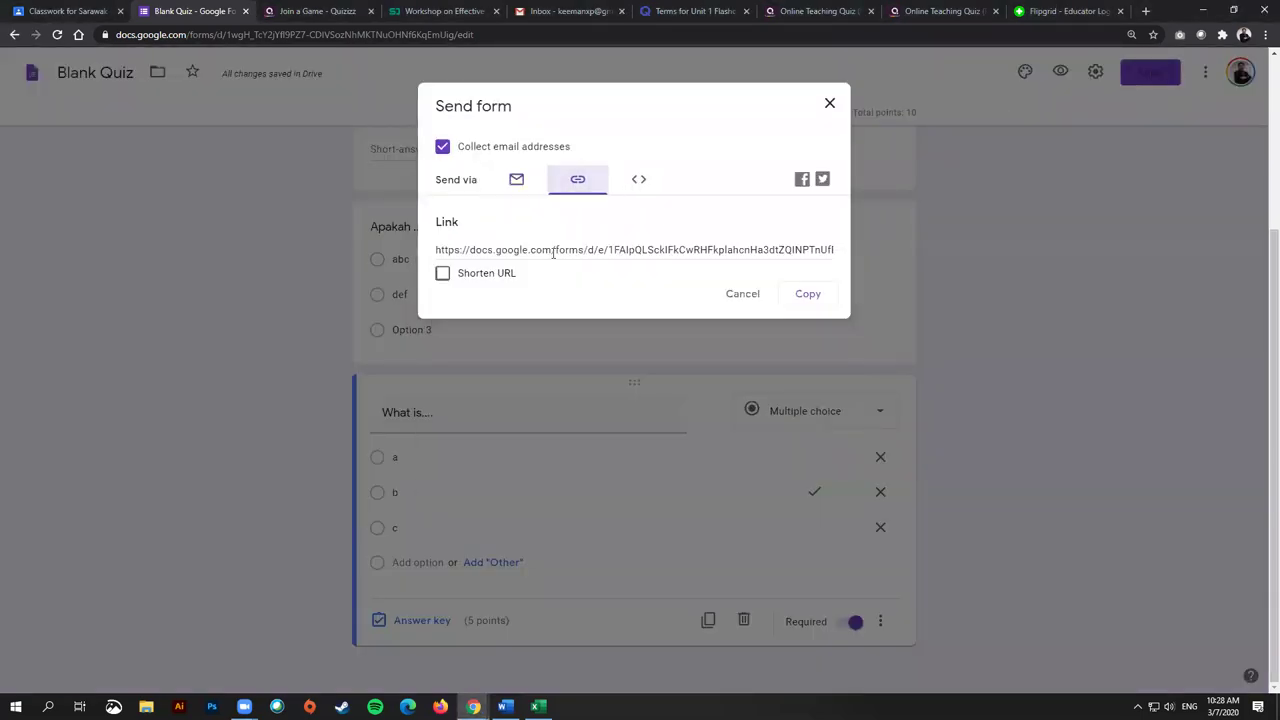
pyautogui.click(480, 283)
pyautogui.click(443, 274)
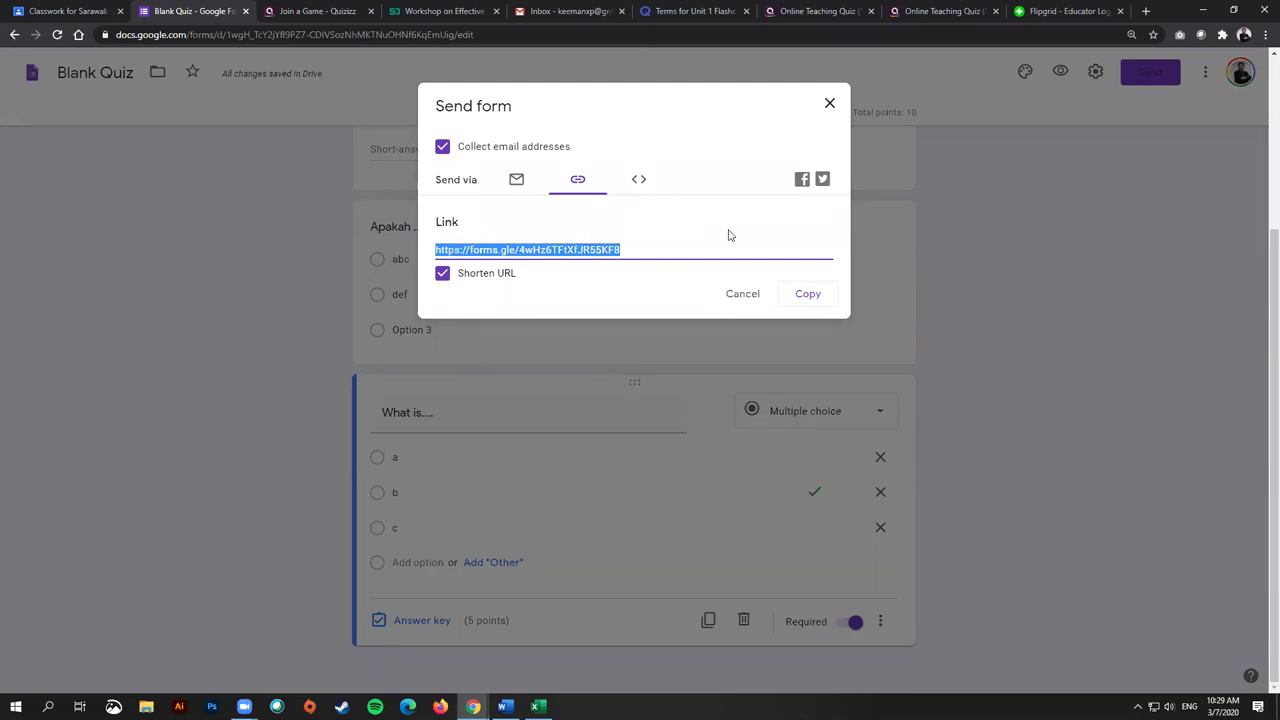
pyautogui.click(806, 292)
pyautogui.click(830, 104)
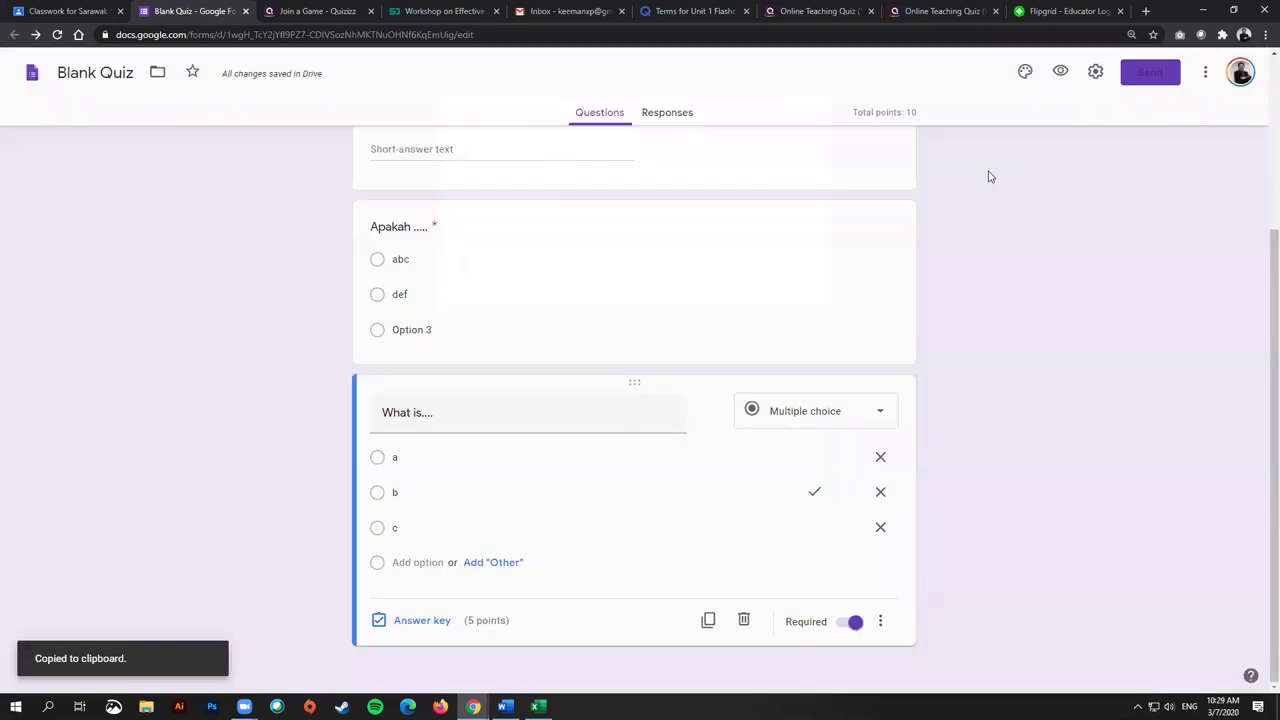
# Step: Copy the shortened link again and open a new browser tab
pyautogui.click(1146, 77)
pyautogui.click(638, 180)
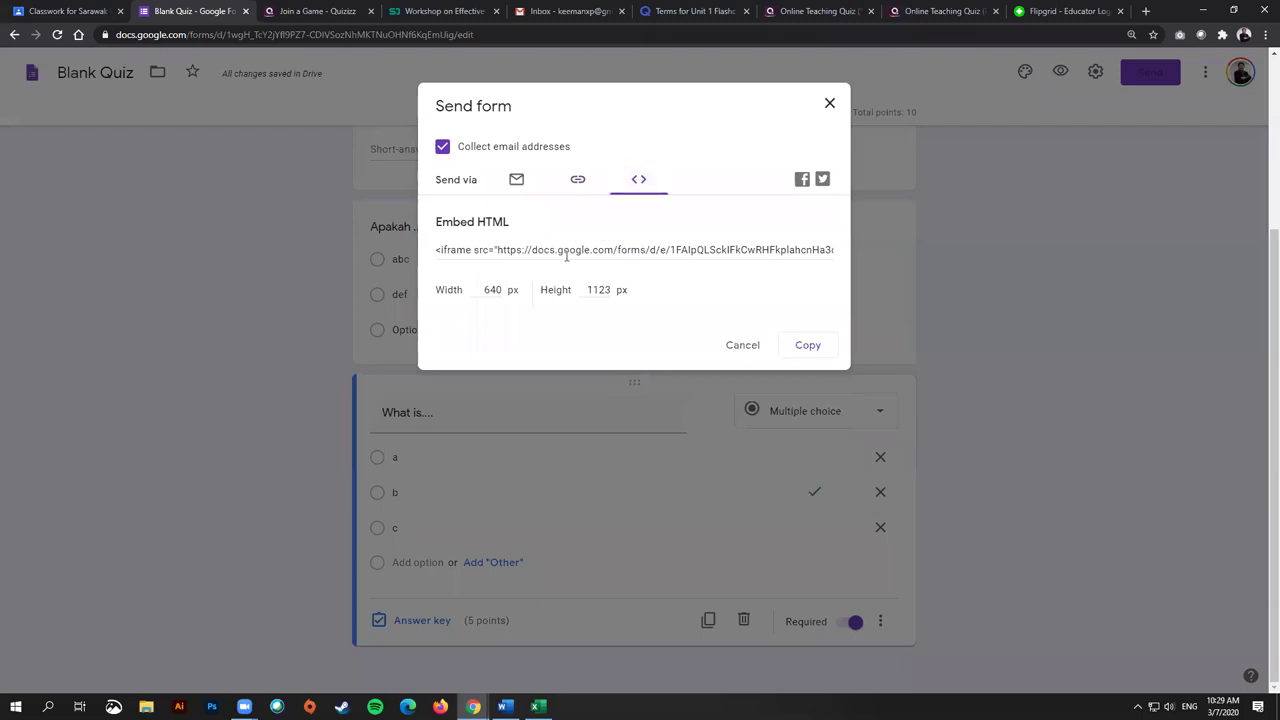
pyautogui.click(579, 181)
pyautogui.click(497, 272)
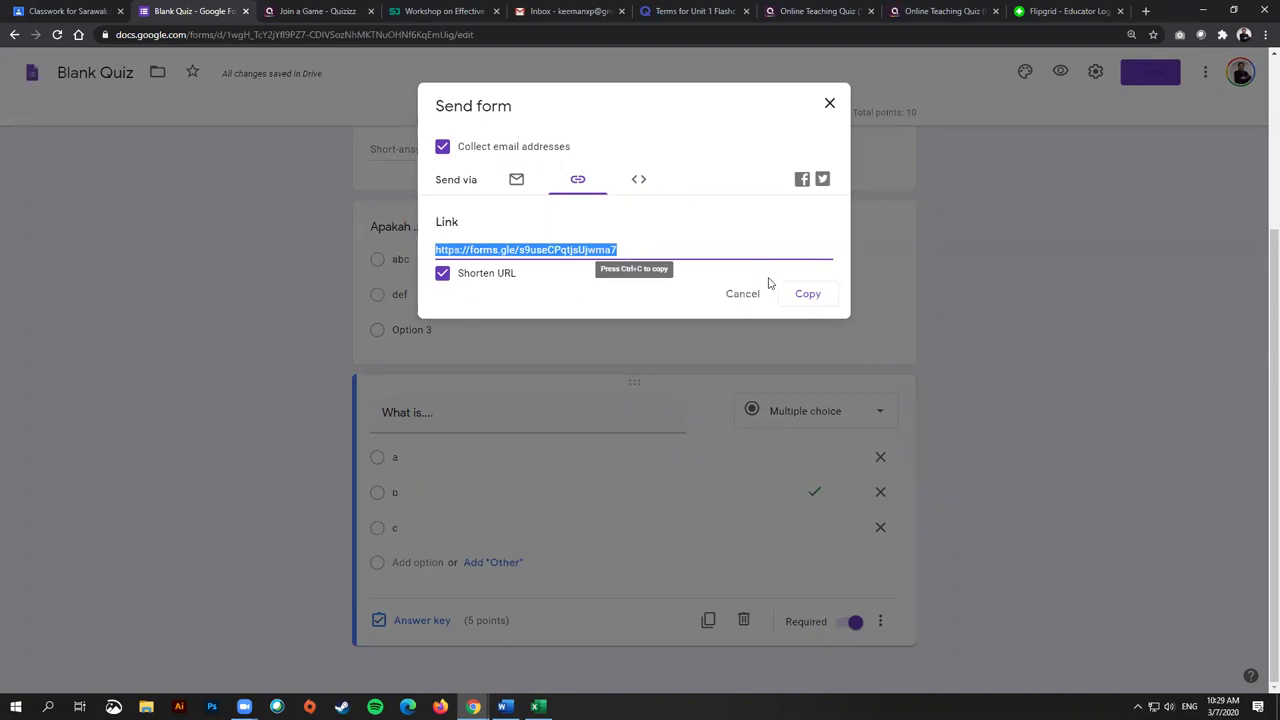
pyautogui.click(822, 296)
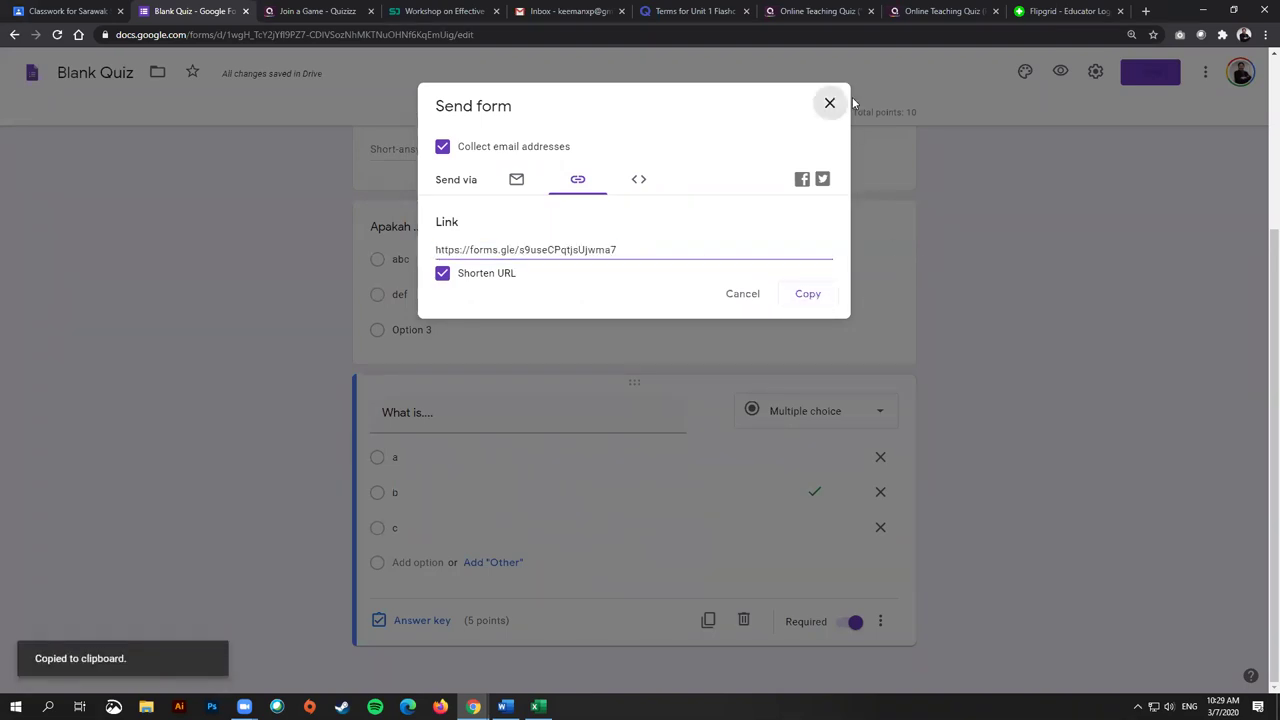
pyautogui.click(829, 103)
pyautogui.click(1146, 11)
# Step: On bit.do, shorten the pasted form link with the custom name ppksquiz1
pyautogui.write('bit.do')
pyautogui.press('Return')
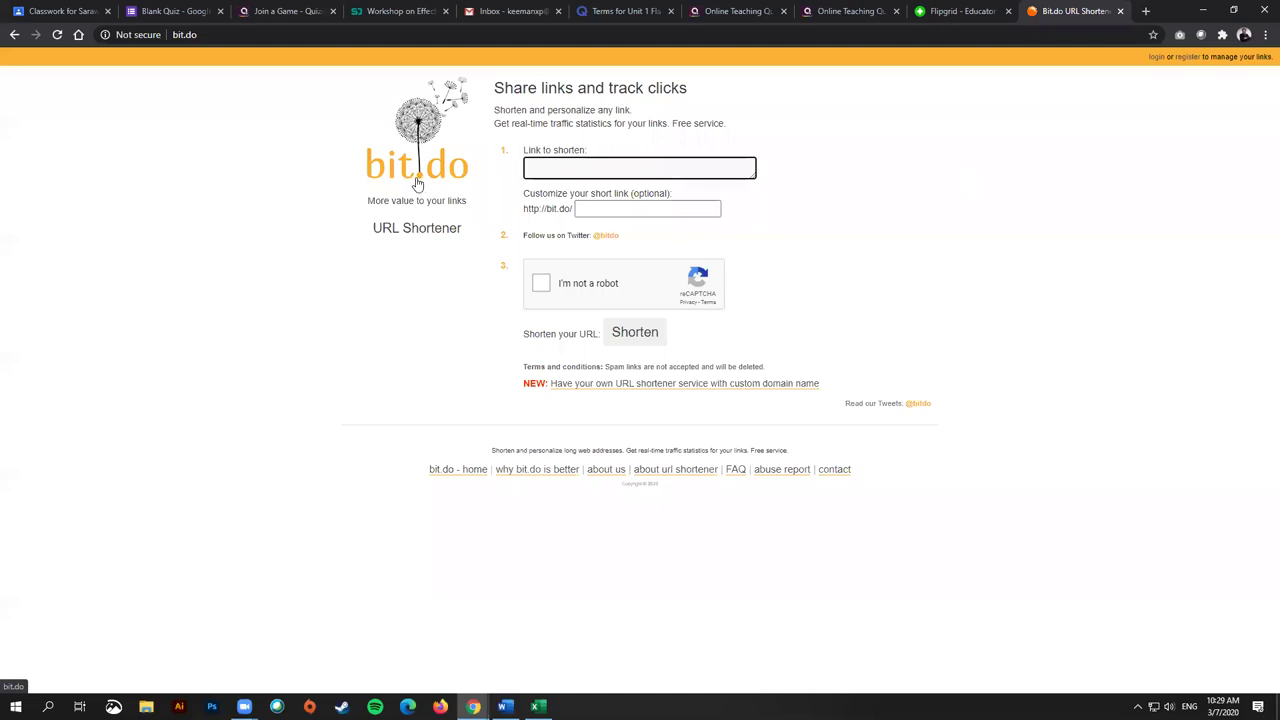
pyautogui.hotkey('ctrl', 'v')
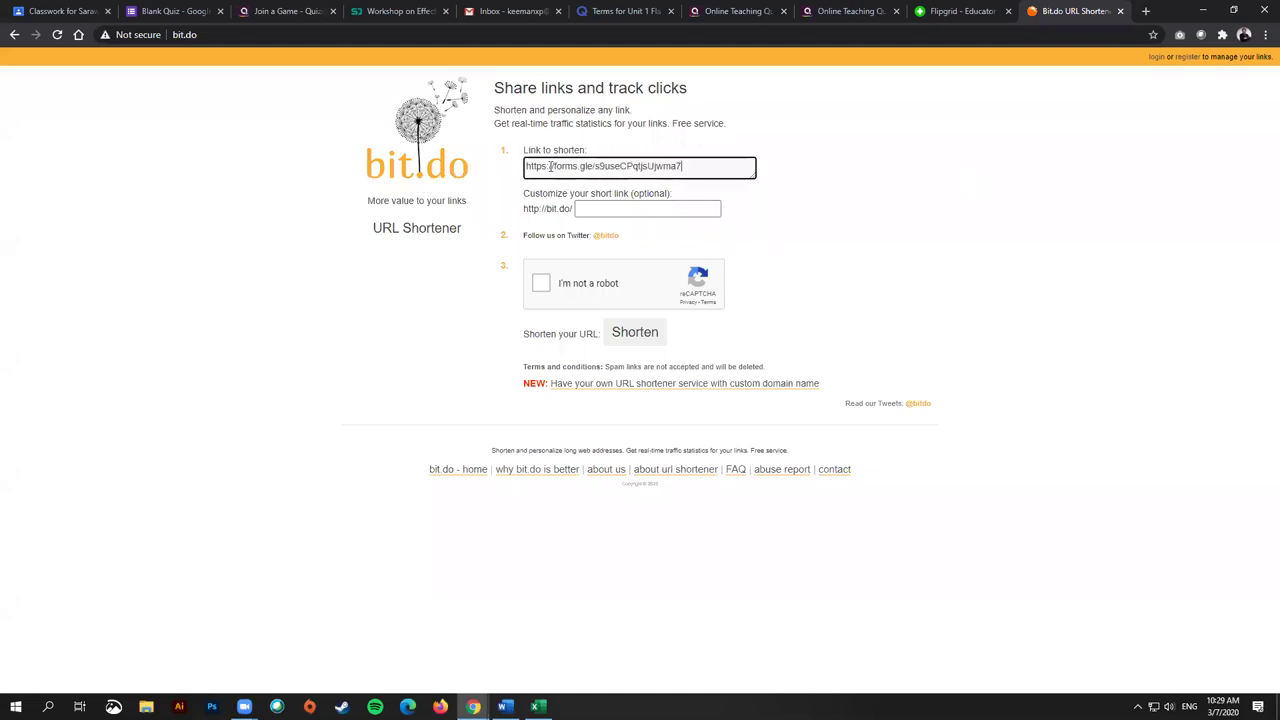
pyautogui.tripleClick(549, 165)
pyautogui.moveTo(690, 166); pyautogui.dragTo(595, 170)
pyautogui.click(606, 210)
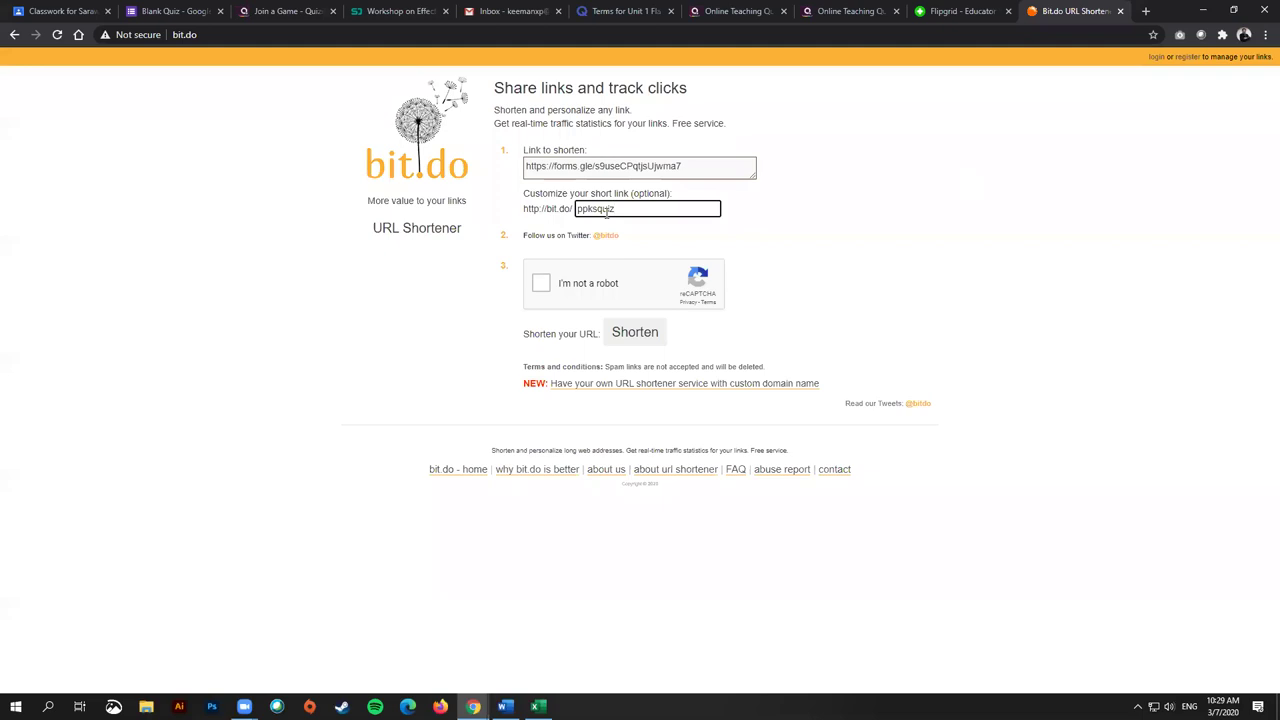
pyautogui.doubleClick(606, 209)
pyautogui.click(630, 208)
pyautogui.click(541, 285)
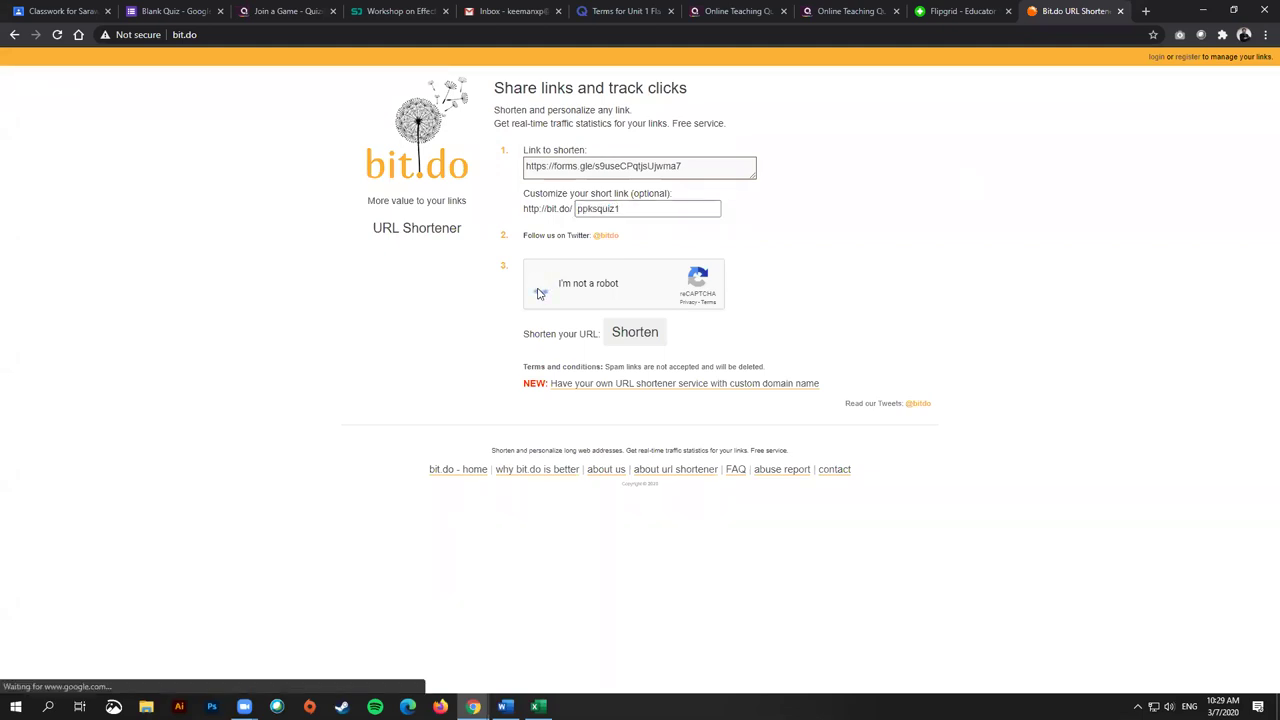
pyautogui.click(637, 334)
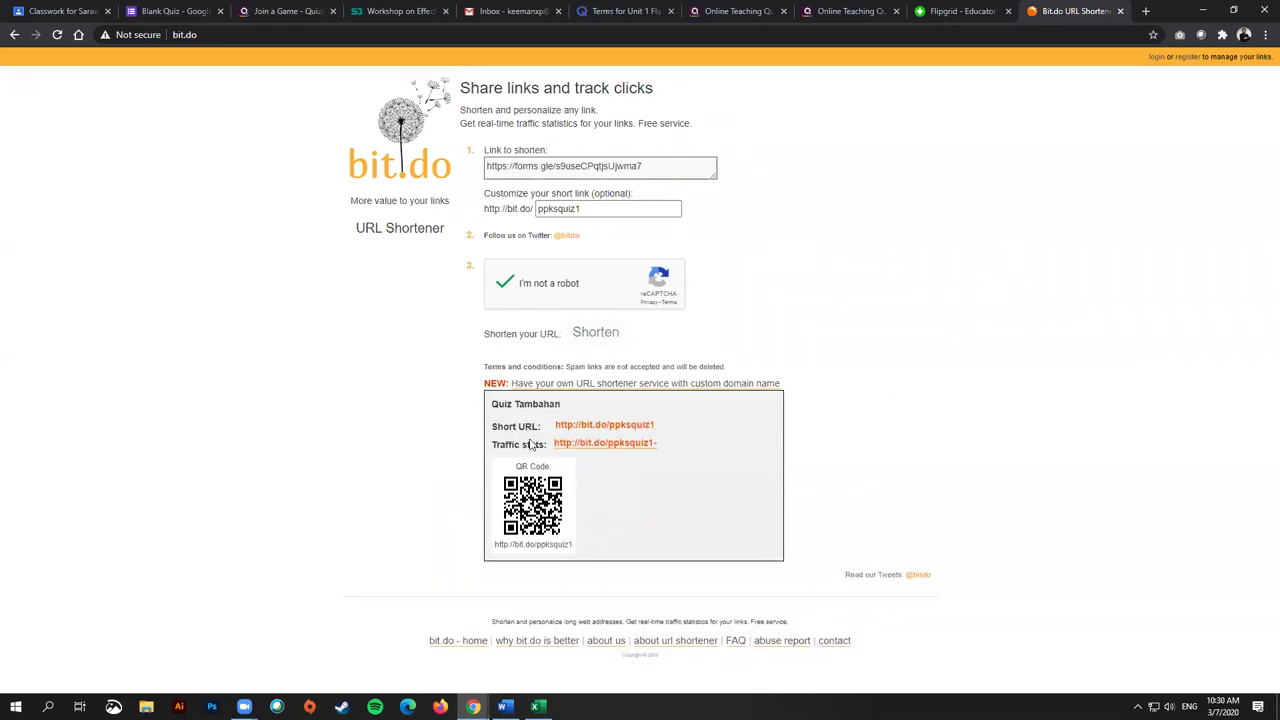
# Step: Copy bit.do/ppksquiz1 and test that it opens the Quiz Tambahan form
pyautogui.moveTo(556, 424); pyautogui.dragTo(664, 425)
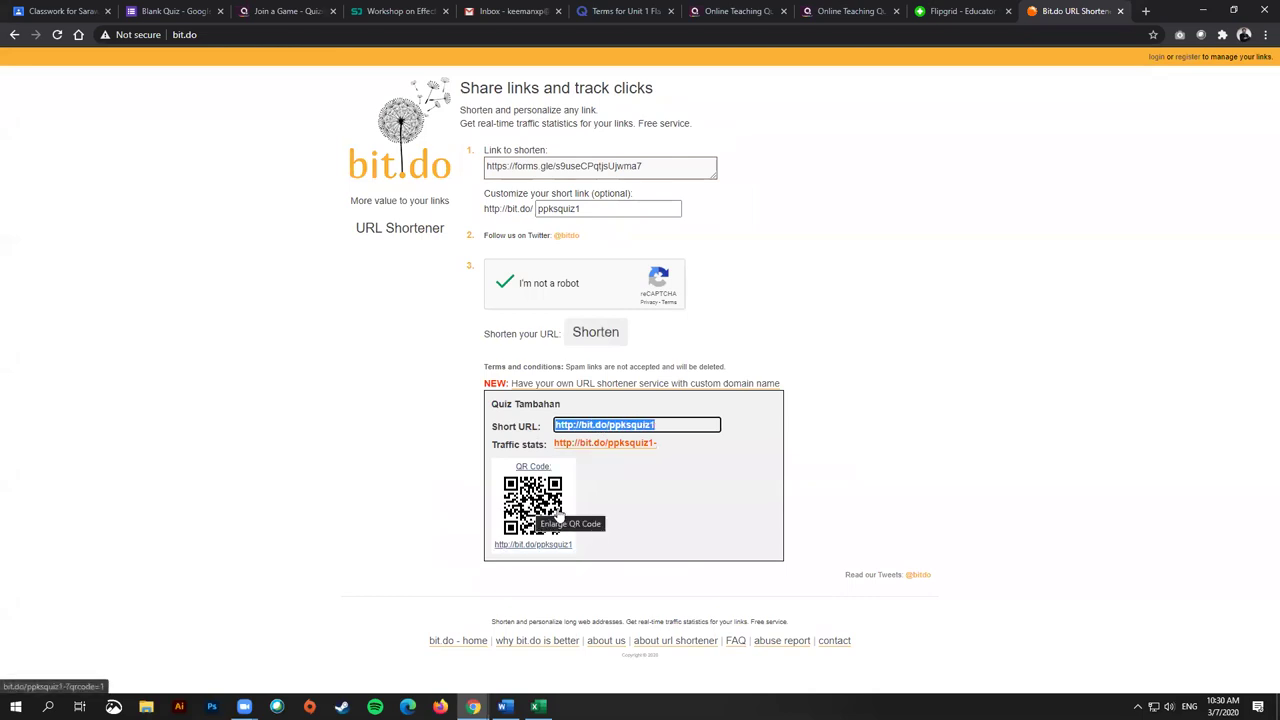
pyautogui.click(924, 482)
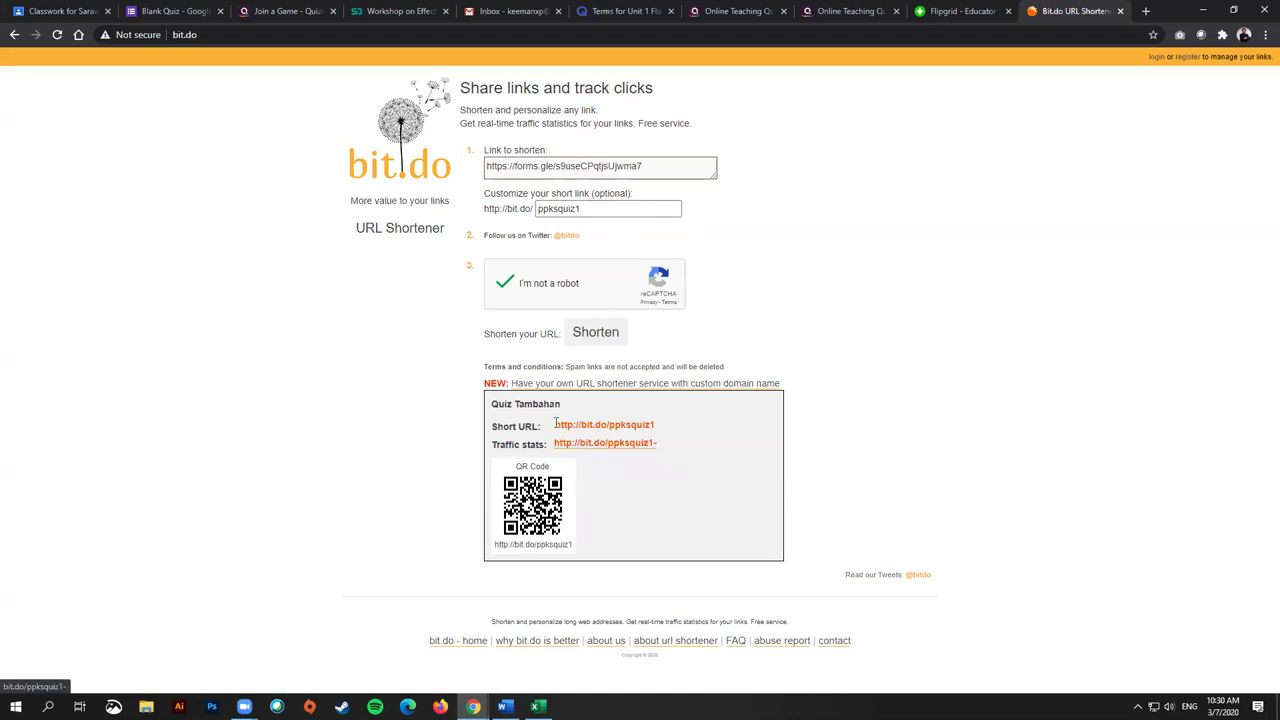
pyautogui.click(673, 424)
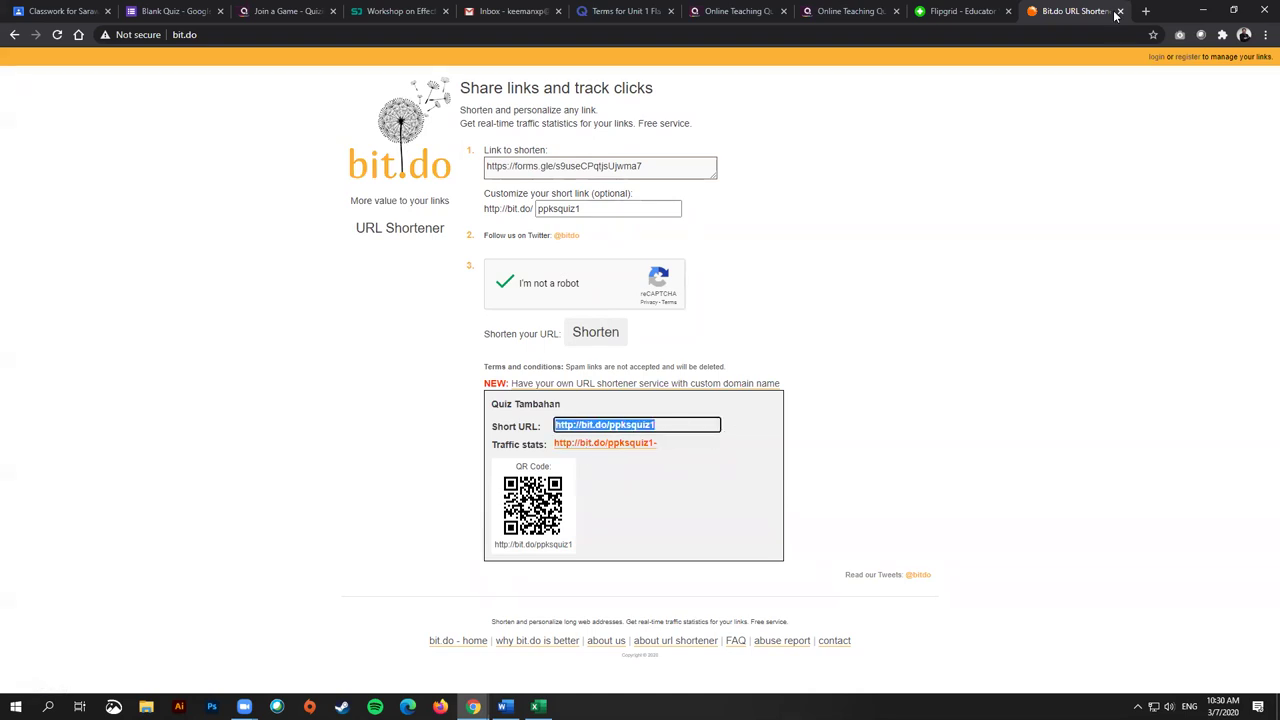
pyautogui.click(1146, 11)
pyautogui.hotkey('ctrl', 'v')
pyautogui.press('Return')
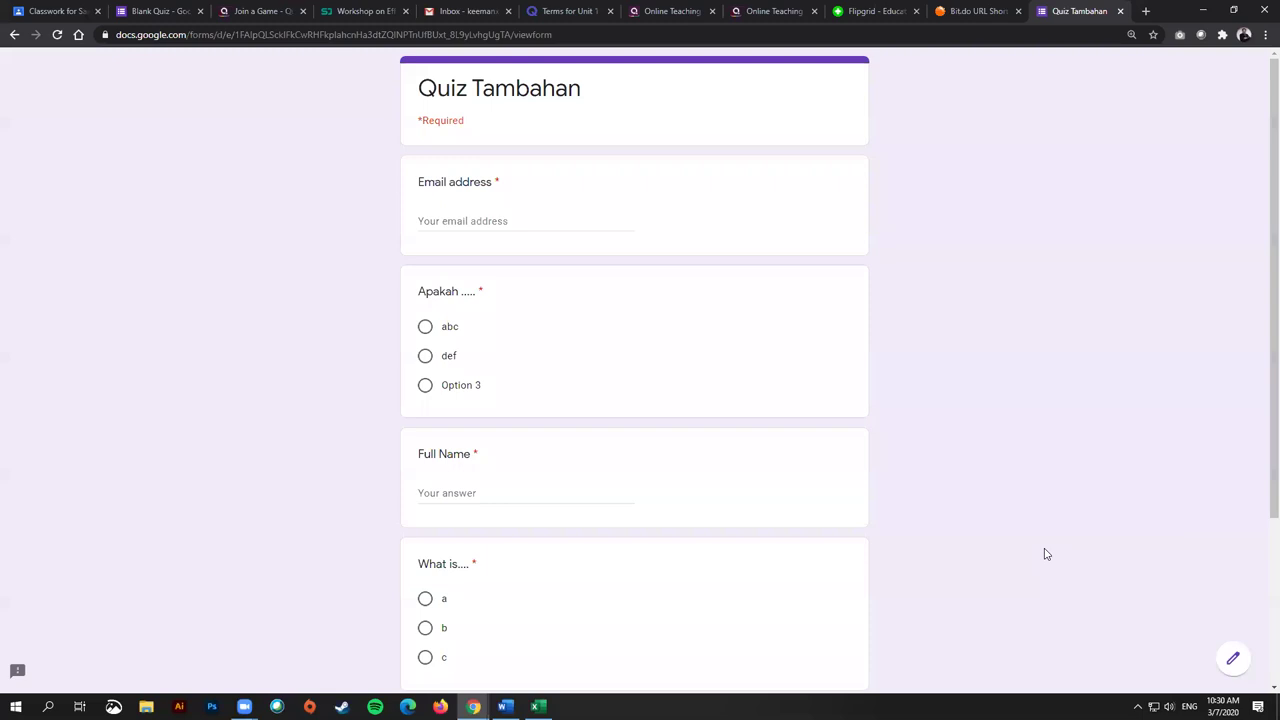
pyautogui.click(152, 11)
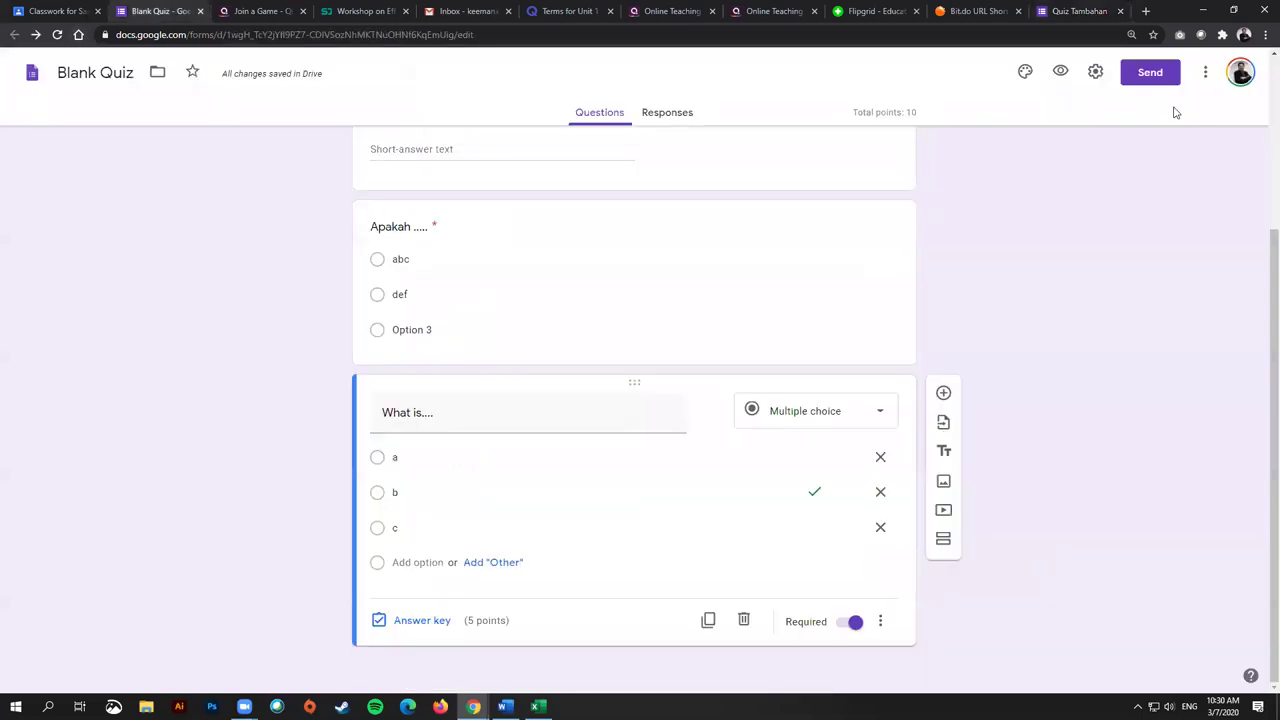
# Step: Assign Quiz Tambahan with its attached form to the class and expand its Classwork entry
pyautogui.click(57, 10)
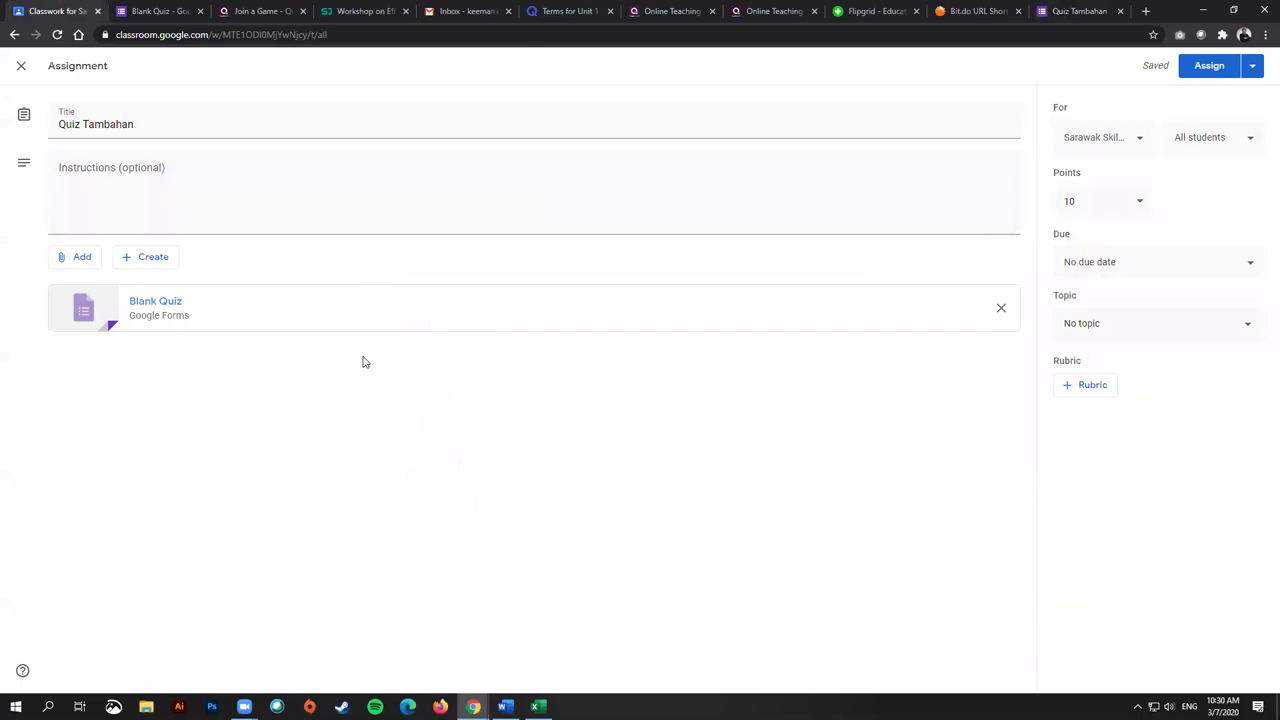
pyautogui.click(1212, 66)
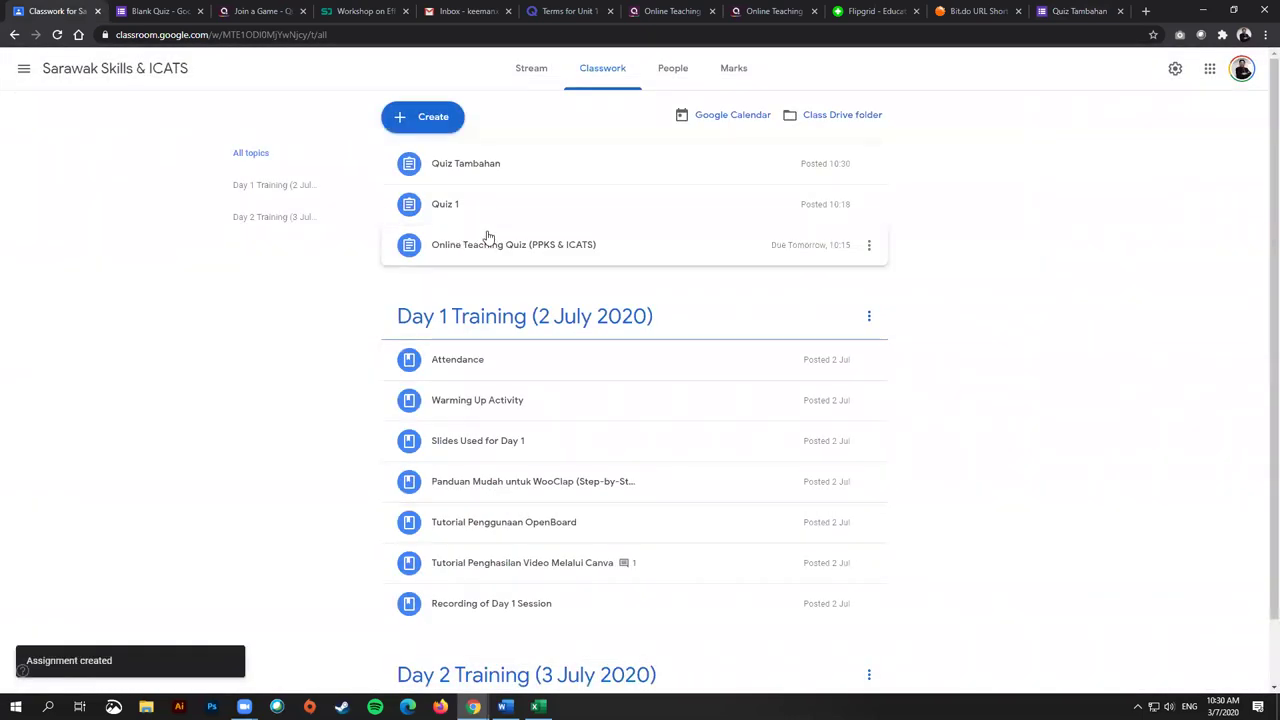
pyautogui.click(474, 166)
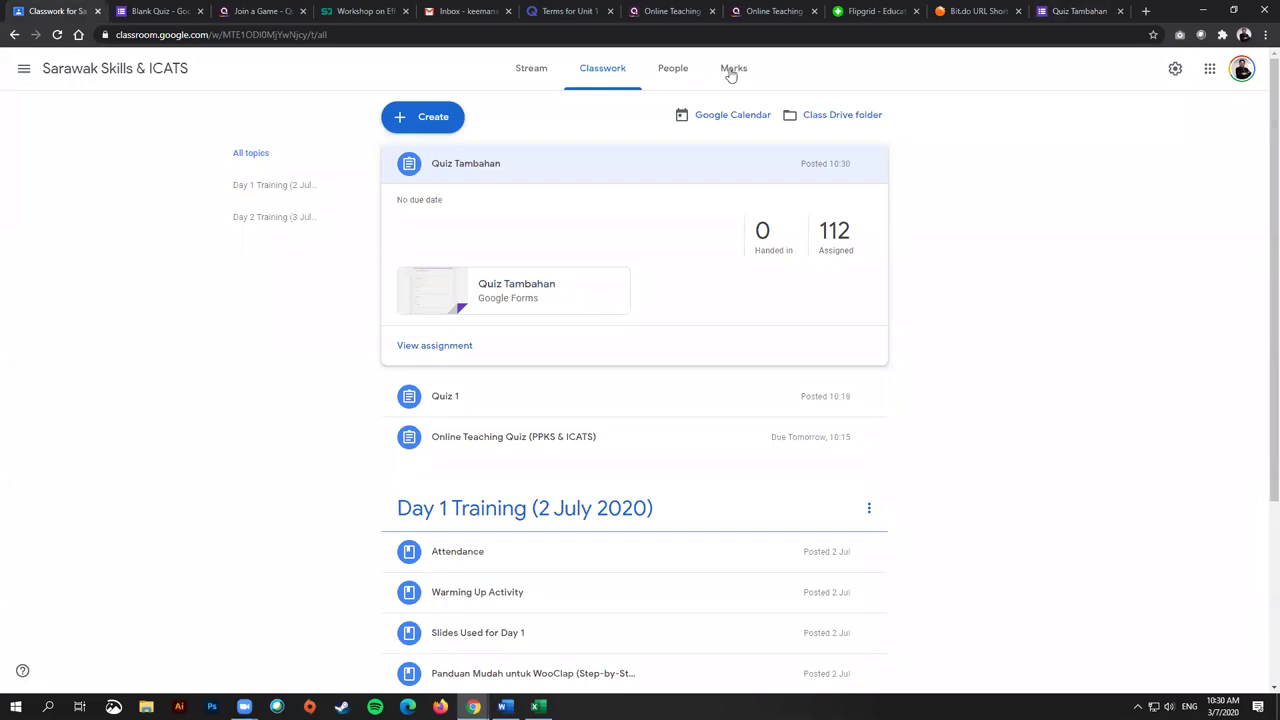
# Step: Scroll through the Marks gradebook to check student marks, then view the class Stream
pyautogui.click(732, 72)
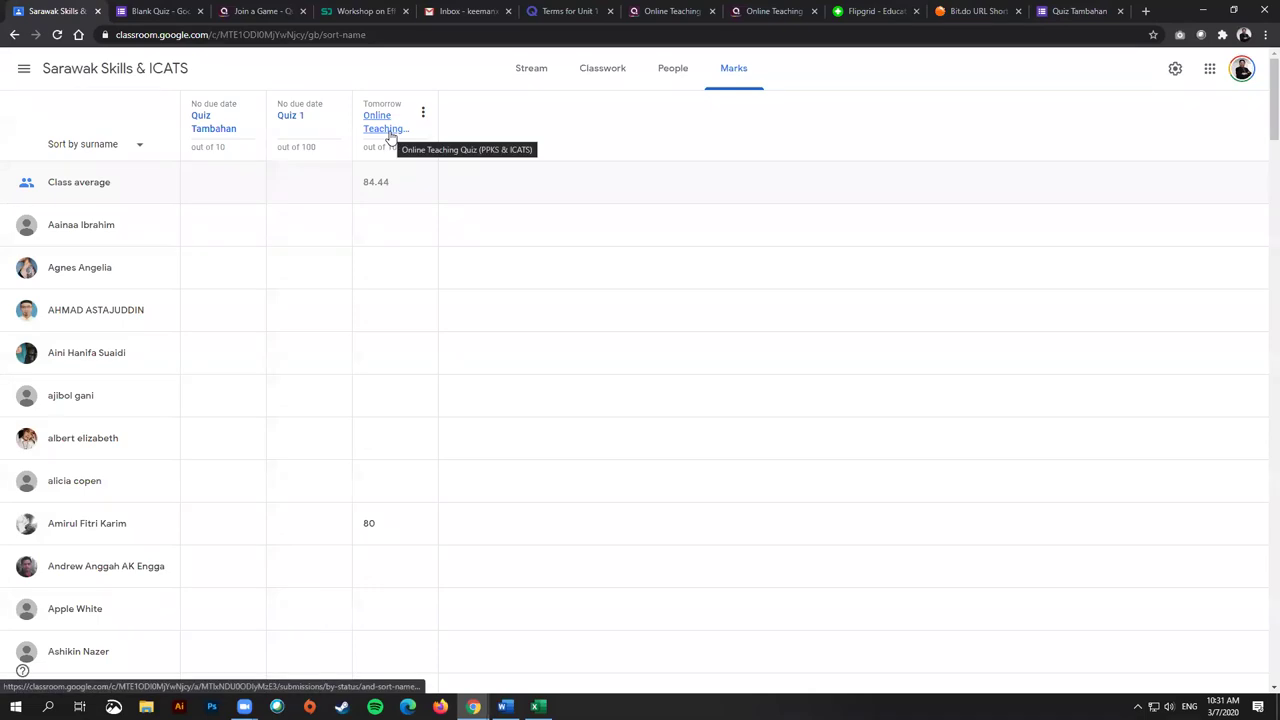
pyautogui.scroll(-4, 400, 300)
pyautogui.scroll(2, 400, 302)
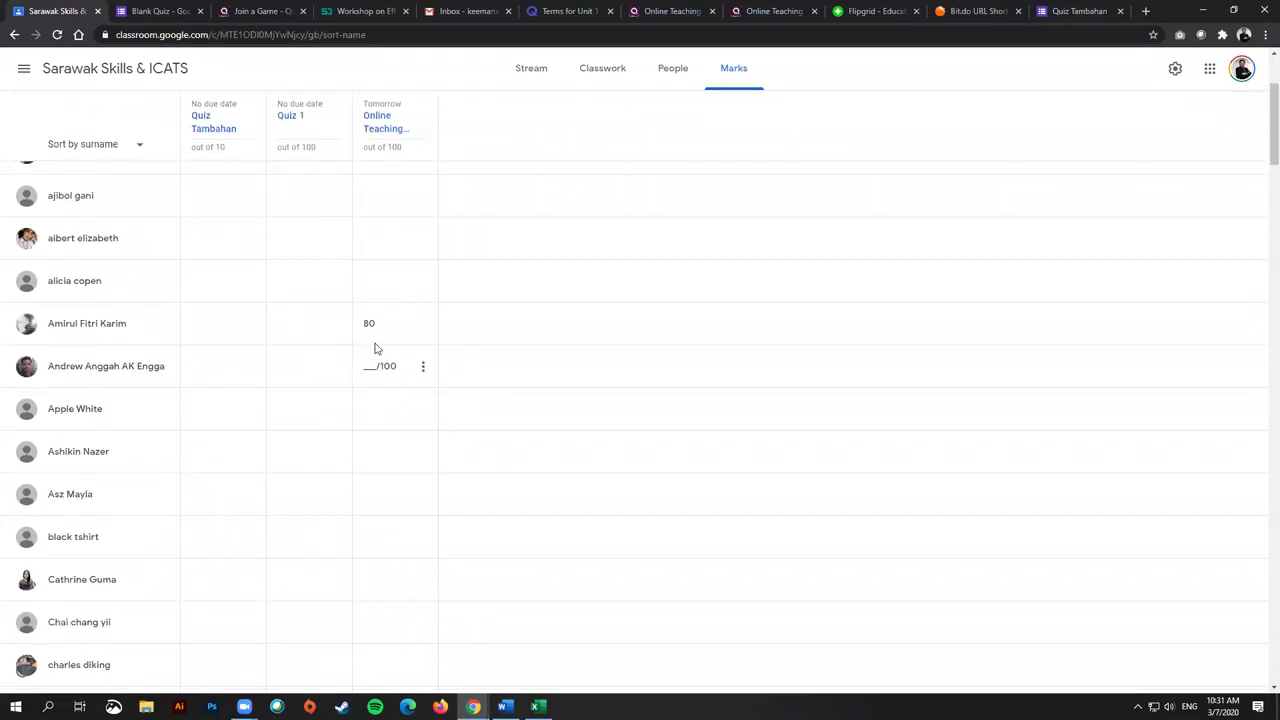
pyautogui.scroll(-15, 378, 400)
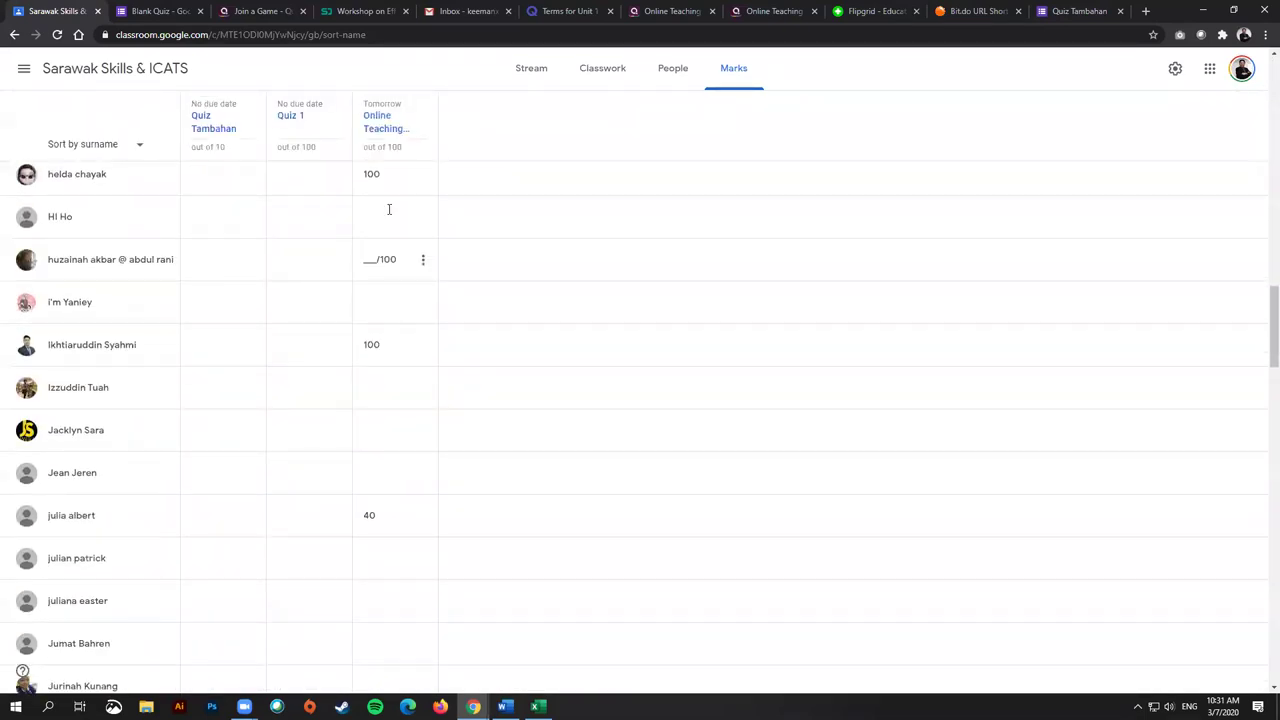
pyautogui.scroll(18, 617, 519)
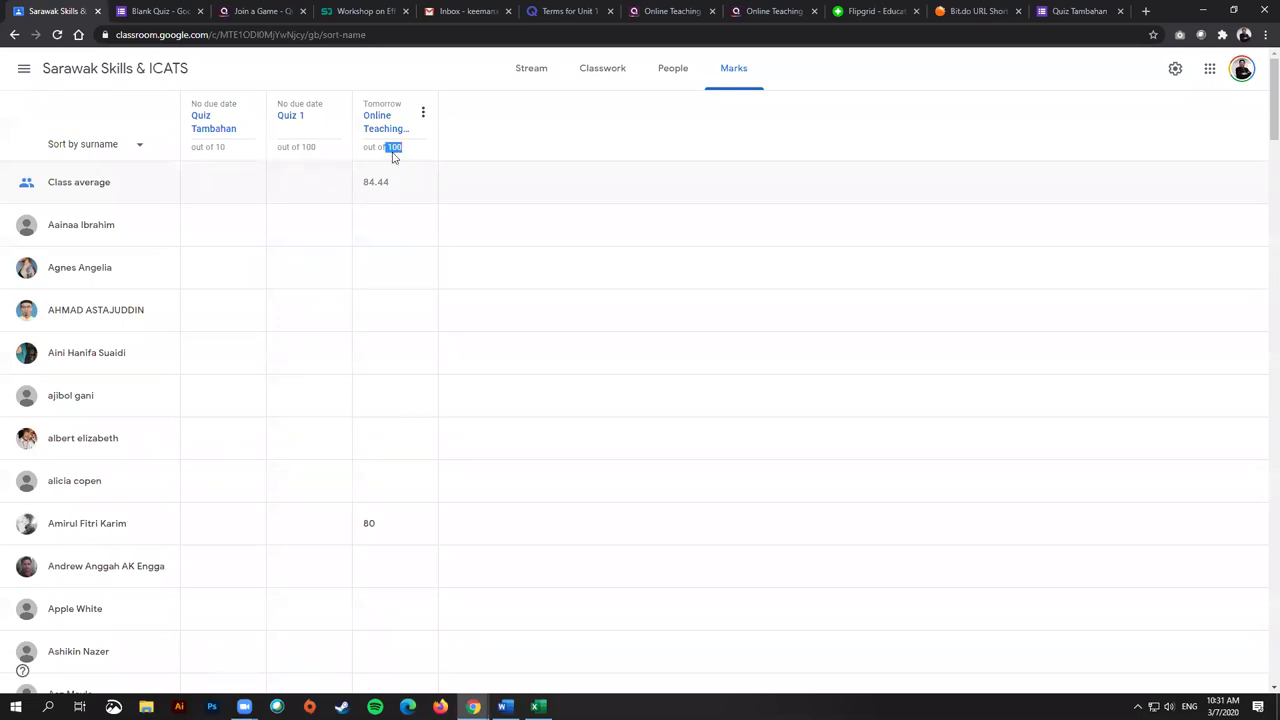
pyautogui.scroll(-1, 388, 310)
pyautogui.scroll(-20, 388, 310)
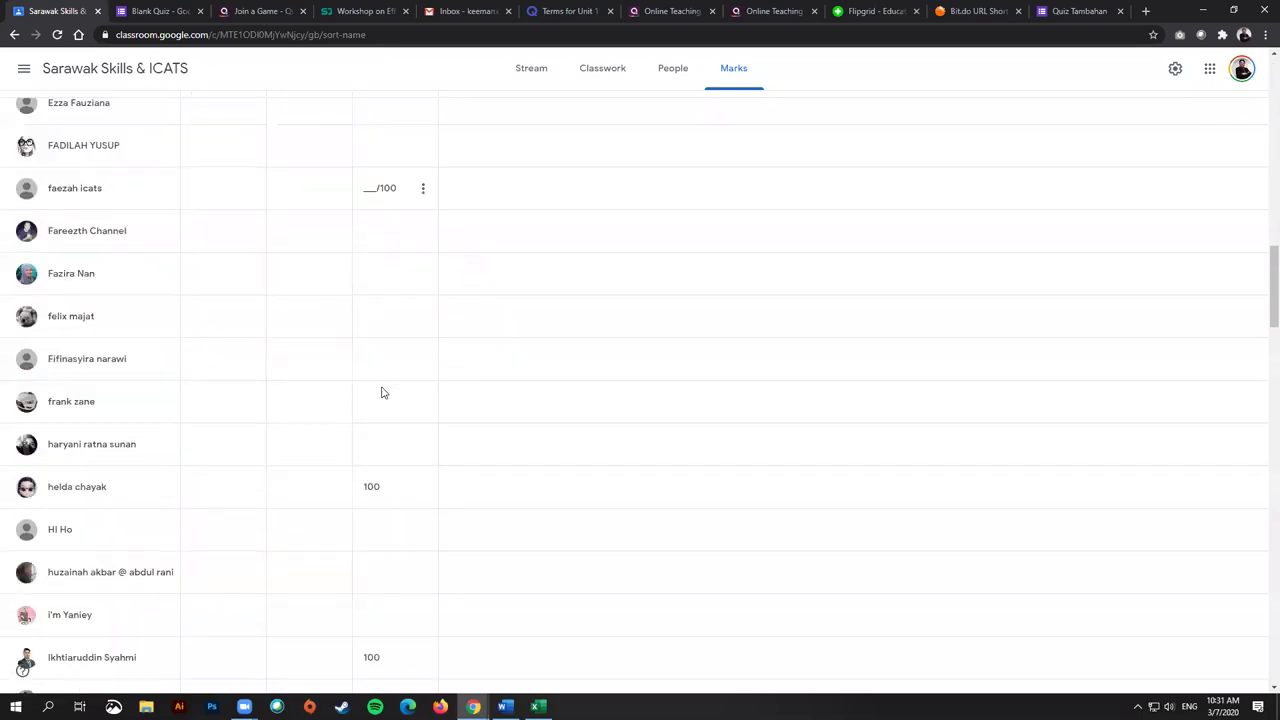
pyautogui.scroll(3, 370, 316)
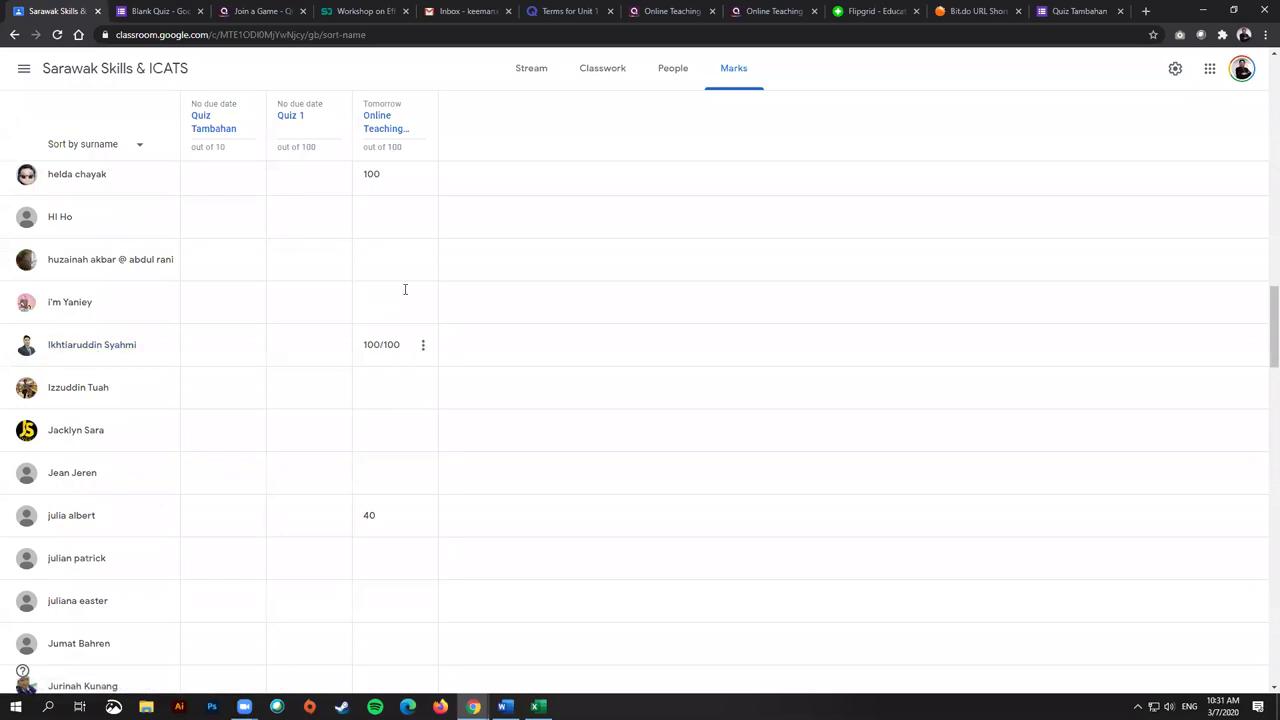
pyautogui.scroll(2, 400, 310)
pyautogui.scroll(-6, 406, 478)
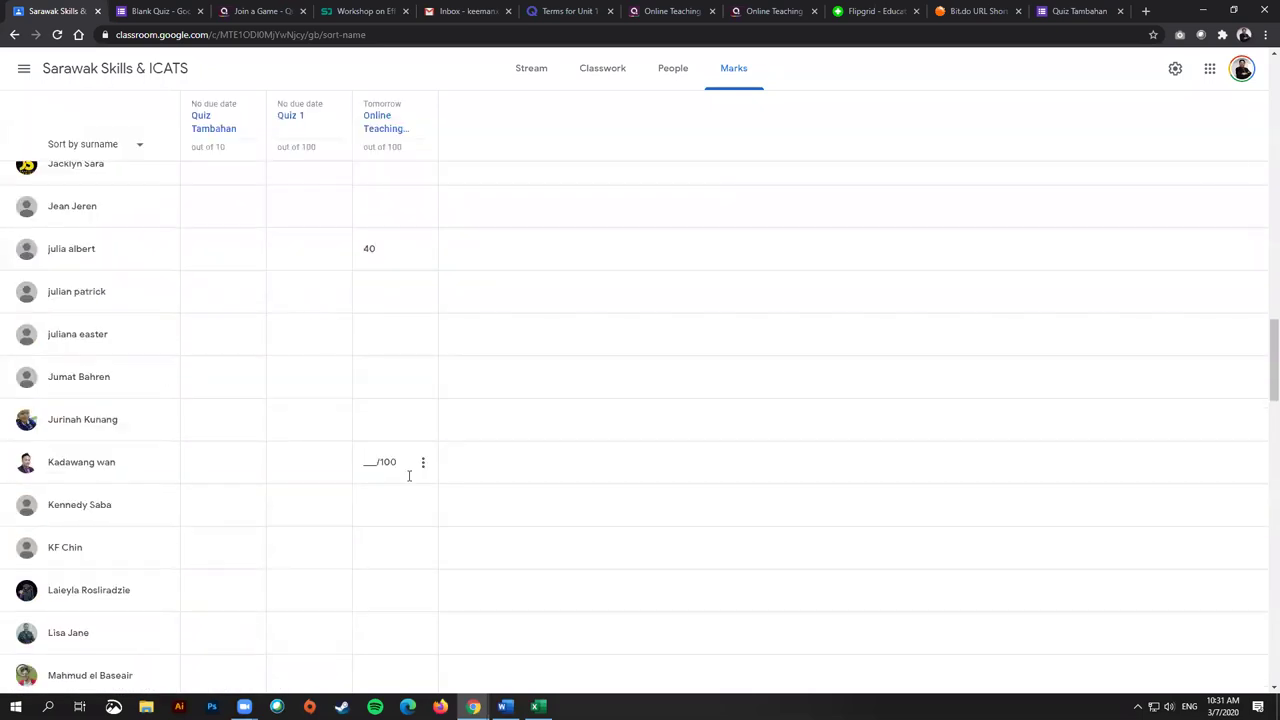
pyautogui.scroll(7, 405, 480)
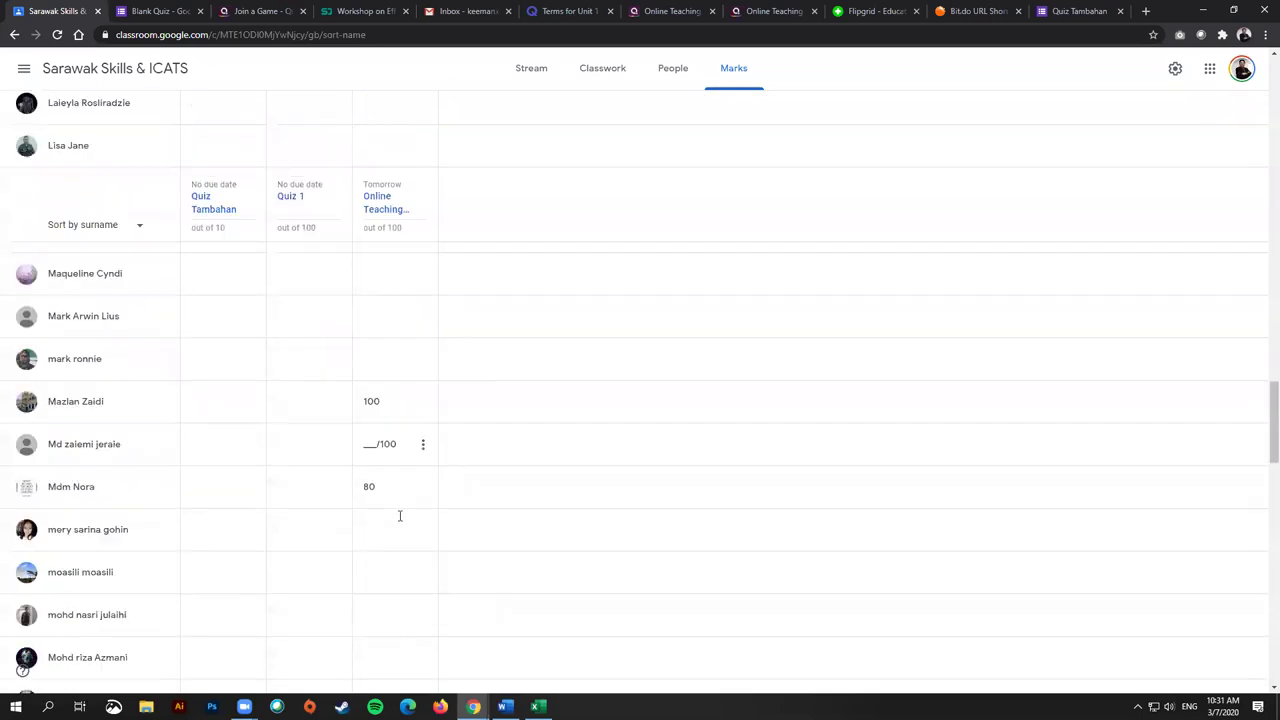
pyautogui.scroll(20, 401, 514)
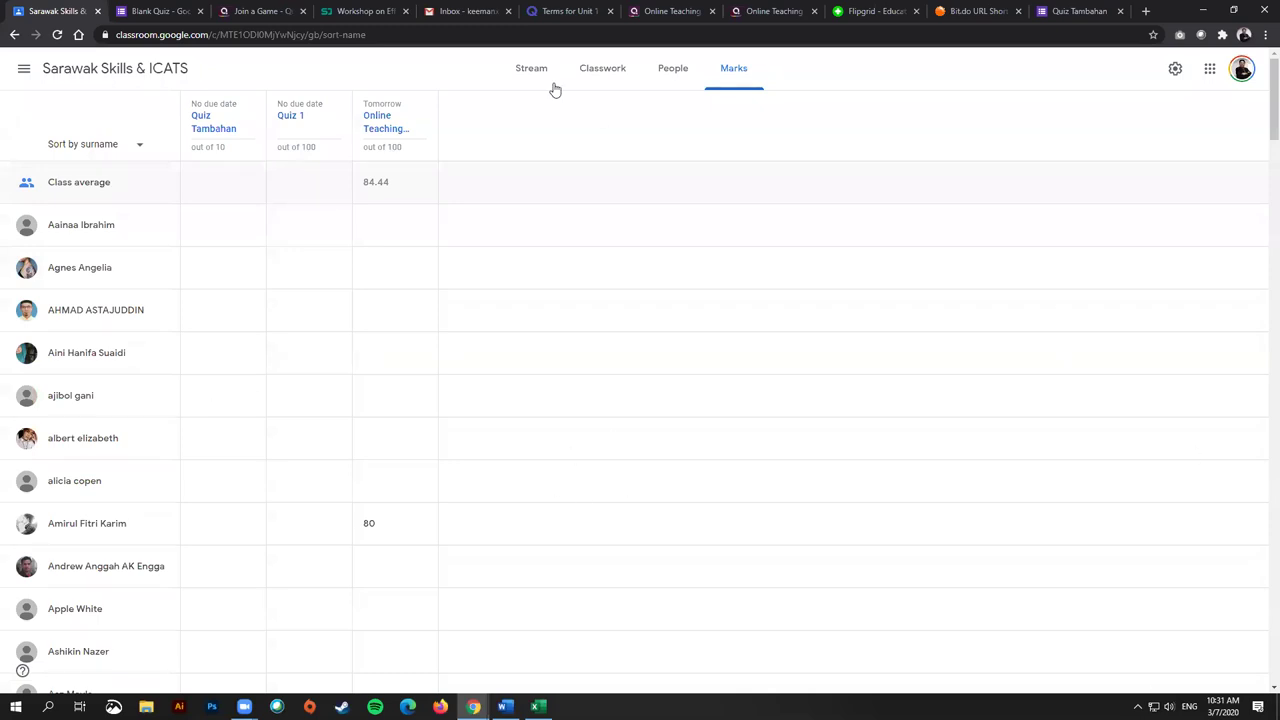
pyautogui.click(531, 80)
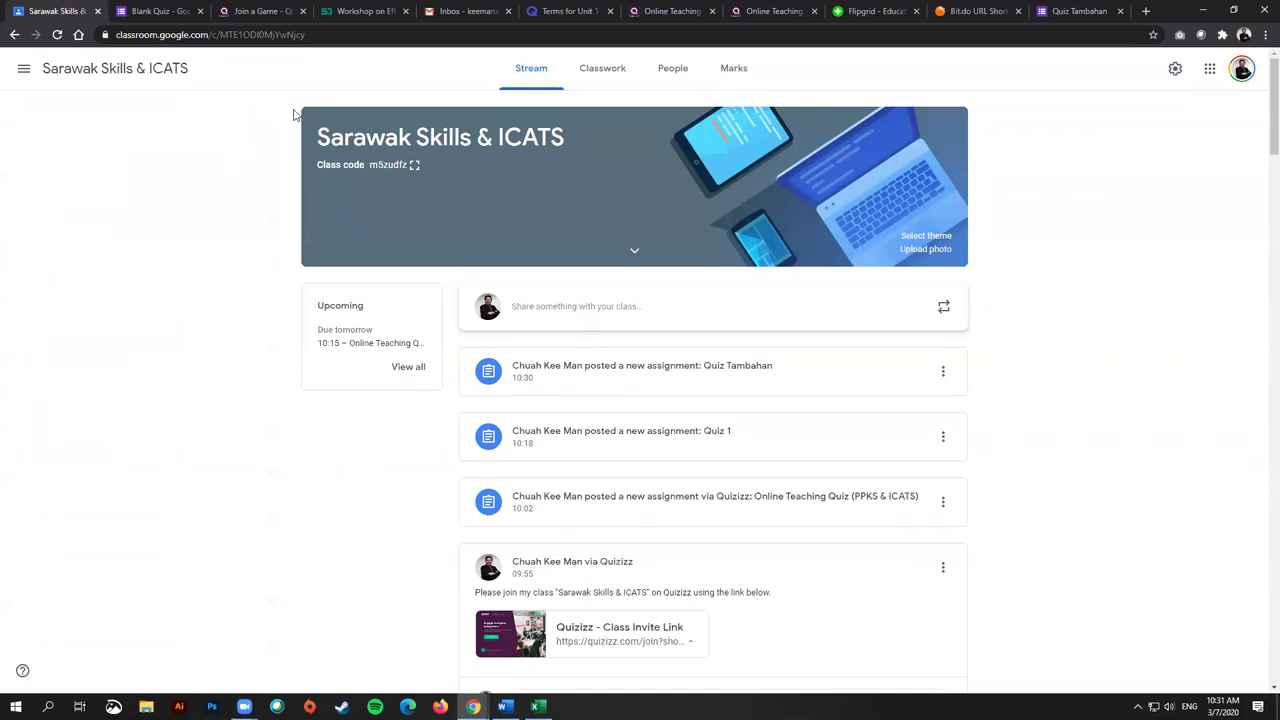
# Step: Come back from the Blank Quiz form to Classroom's Classwork page with Quiz Tambahan listed
pyautogui.click(150, 11)
pyautogui.click(42, 10)
pyautogui.click(598, 75)
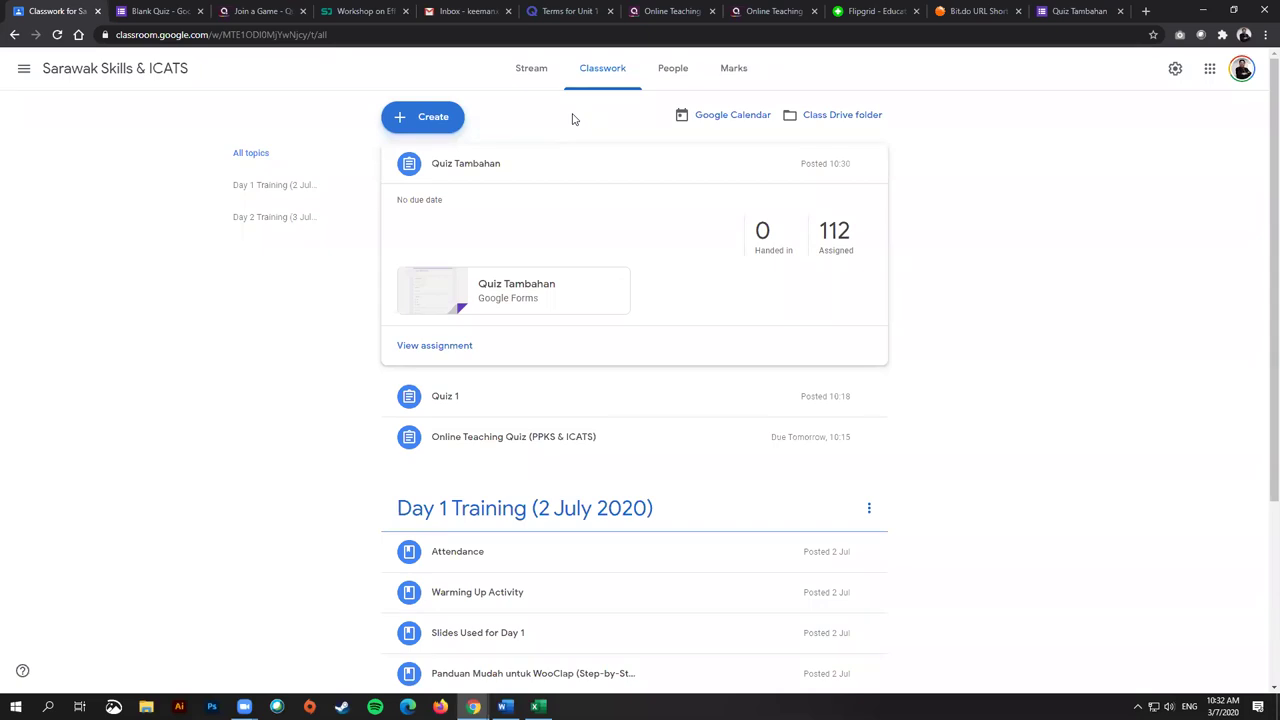
# Step: Start a new assignment titled 'Written Assignment (Report)'
pyautogui.click(422, 117)
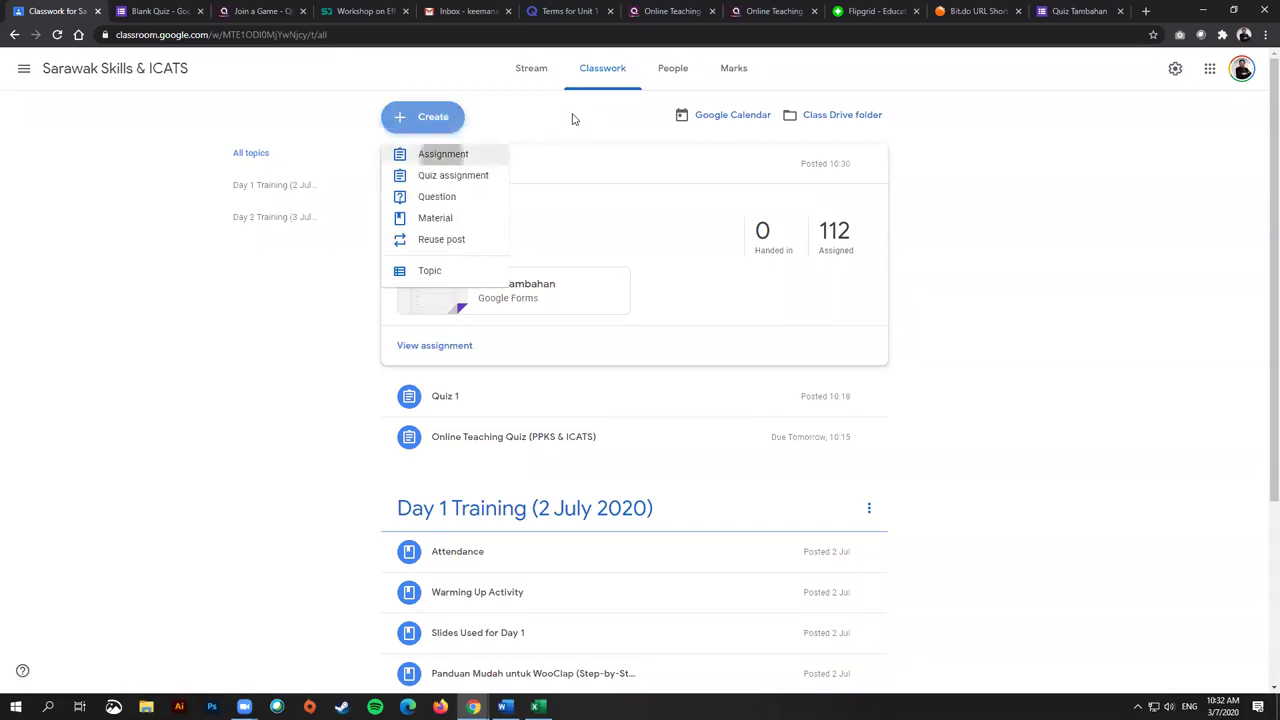
pyautogui.click(420, 152)
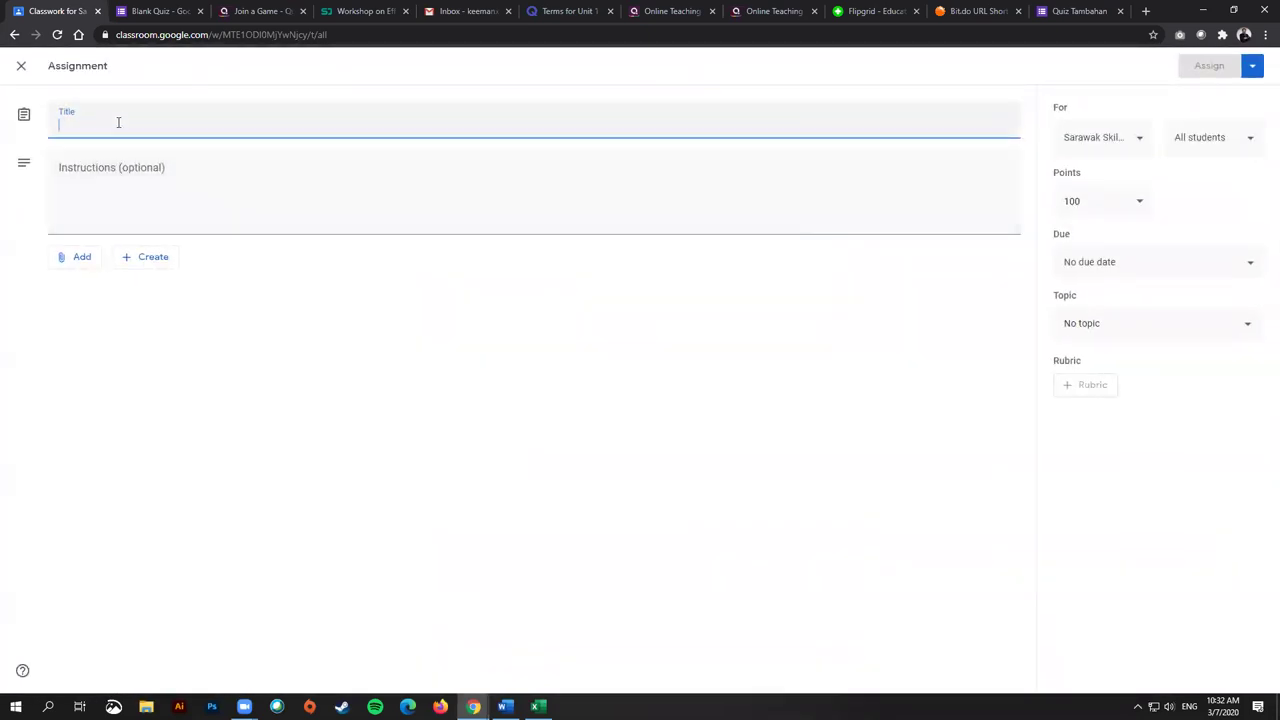
pyautogui.write('Wr')
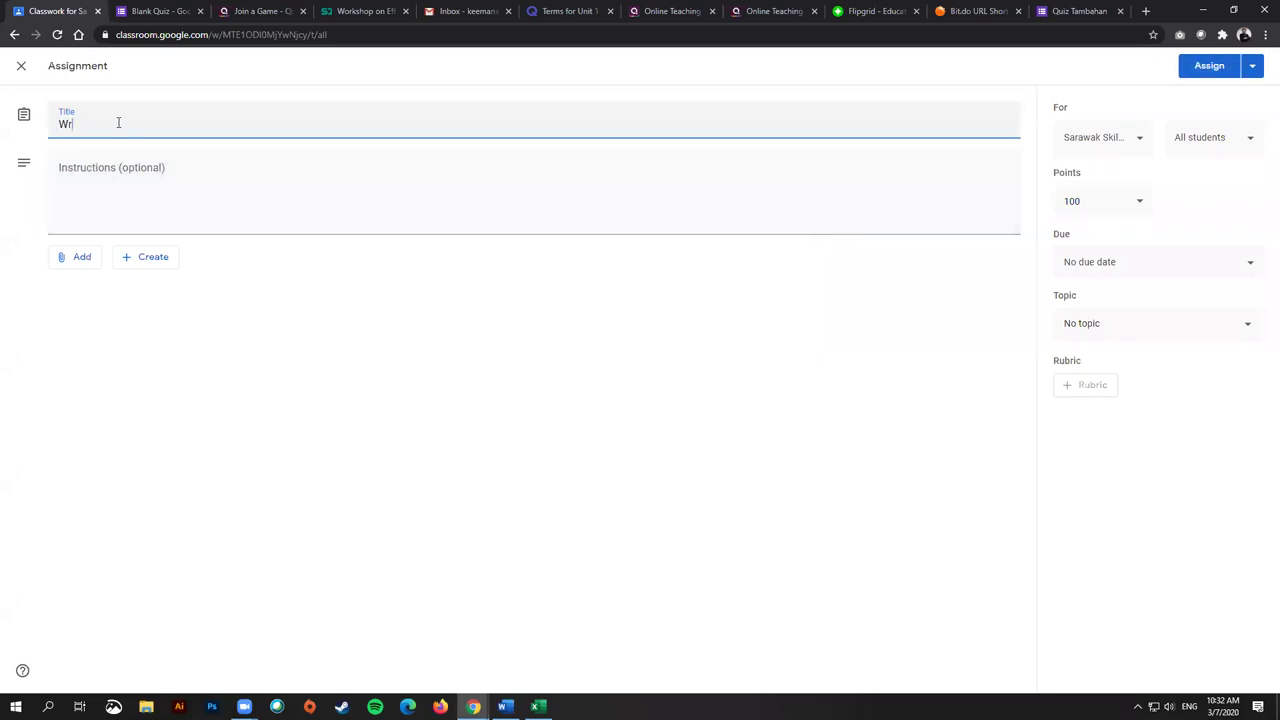
pyautogui.write('iten')
pyautogui.press('BackSpace')
pyautogui.press('BackSpace')
pyautogui.write('te')
pyautogui.write('n Assignmen')
pyautogui.write('ignme')
pyautogui.write('nt (Report')
# Step: Add instructions to do the report via Google Docs and hand it in, then assign it
pyautogui.click(168, 202)
pyautogui.write('Please submit your report via Go')
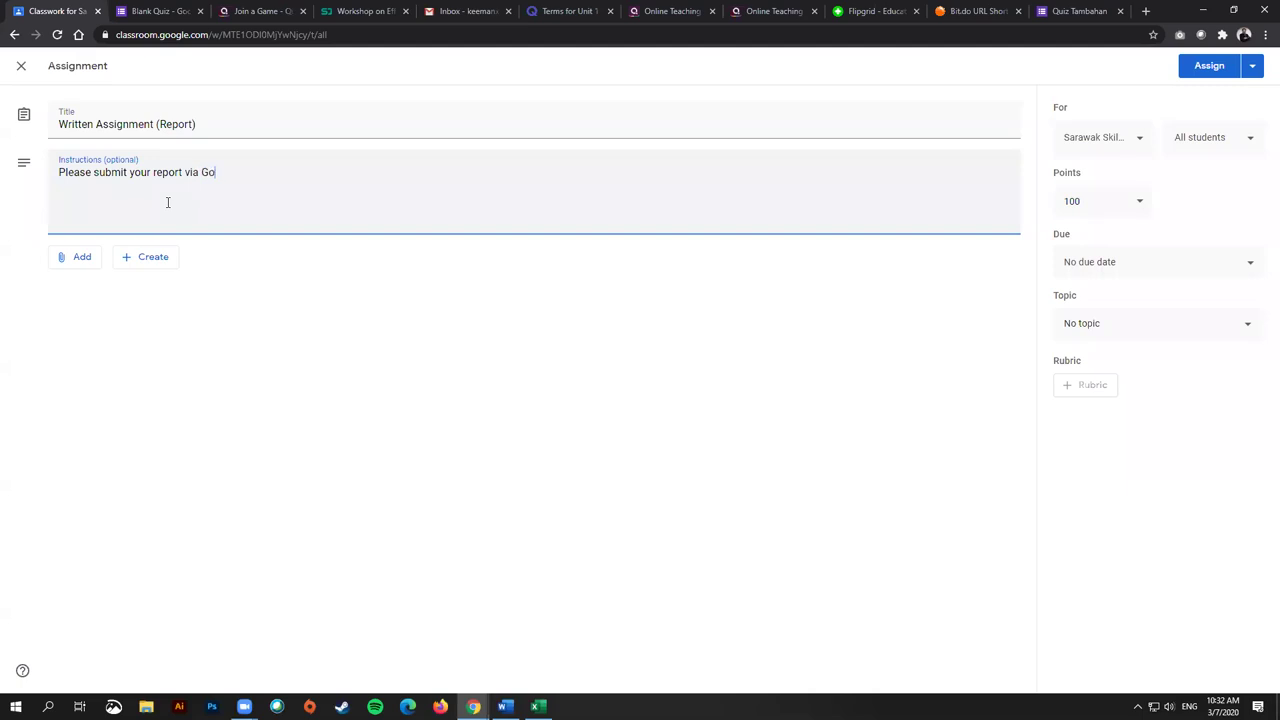
pyautogui.write('ogle Docs and hand in here.')
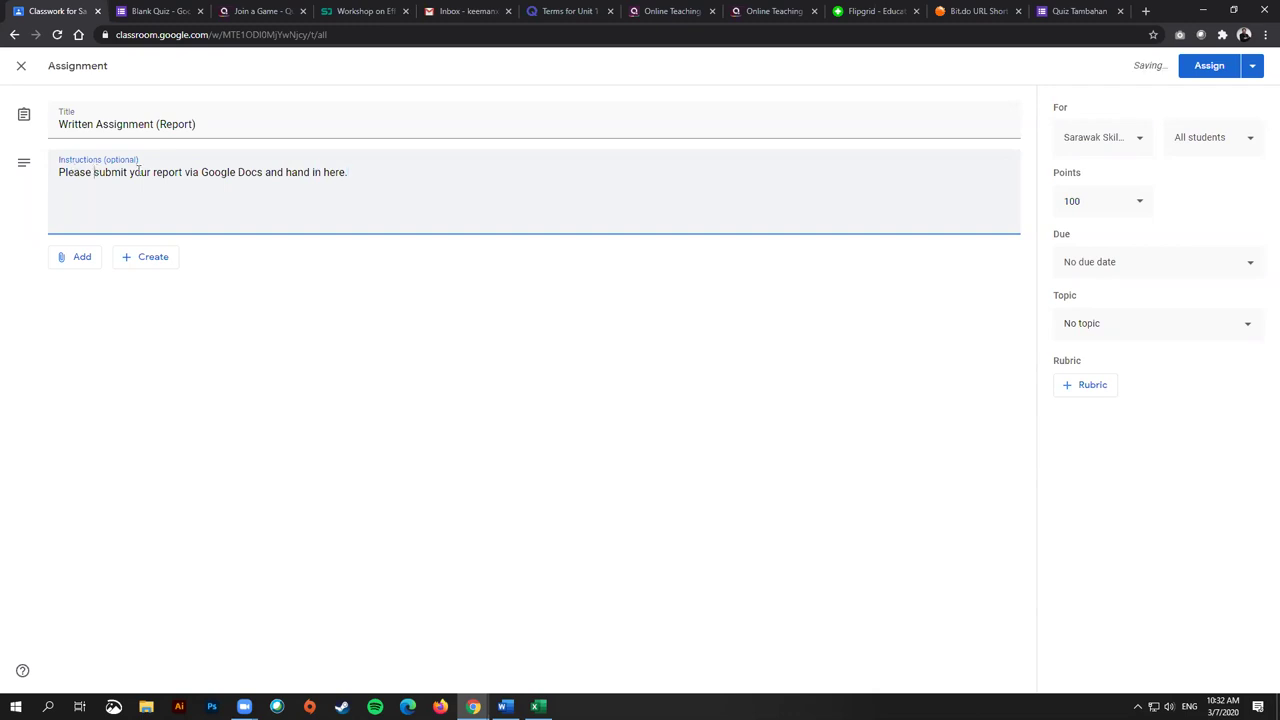
pyautogui.moveTo(94, 172); pyautogui.dragTo(151, 172)
pyautogui.write('do your')
pyautogui.press('BackSpace')
pyautogui.press('BackSpace')
pyautogui.press('BackSpace')
pyautogui.press('BackSpace')
pyautogui.press('BackSpace')
pyautogui.press('BackSpace')
pyautogui.press('BackSpace')
pyautogui.write('do you')
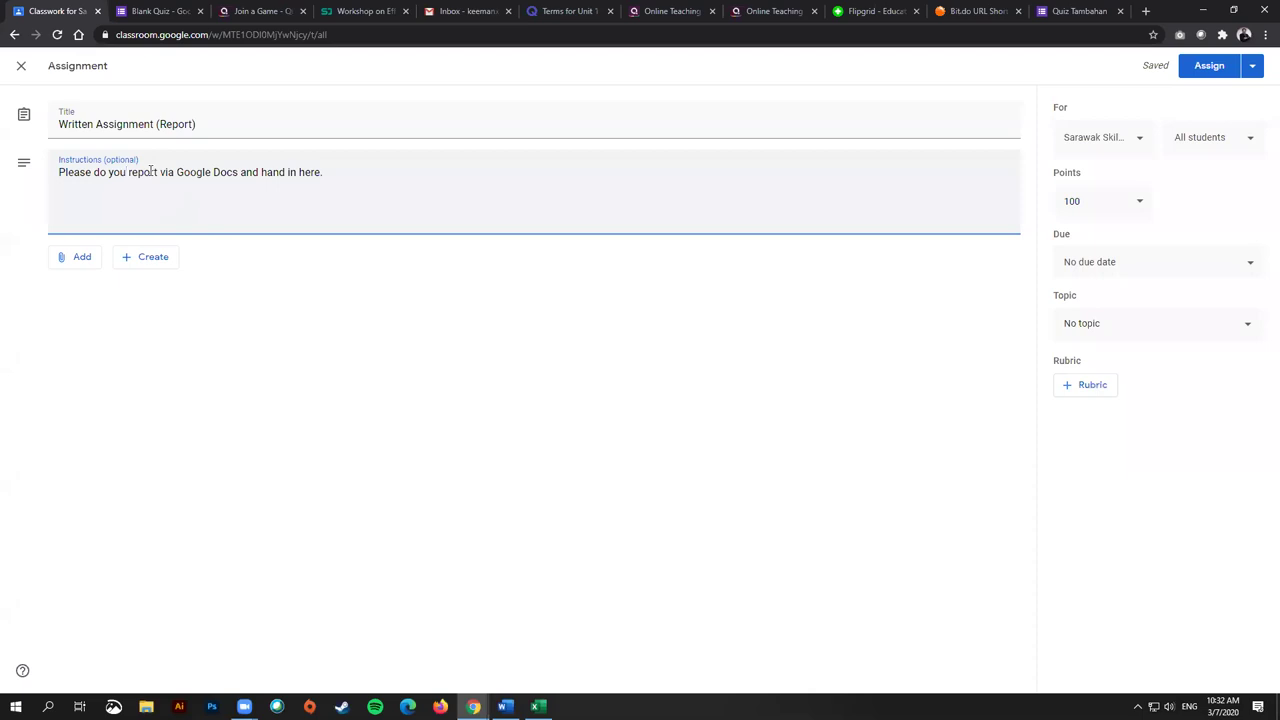
pyautogui.click(900, 365)
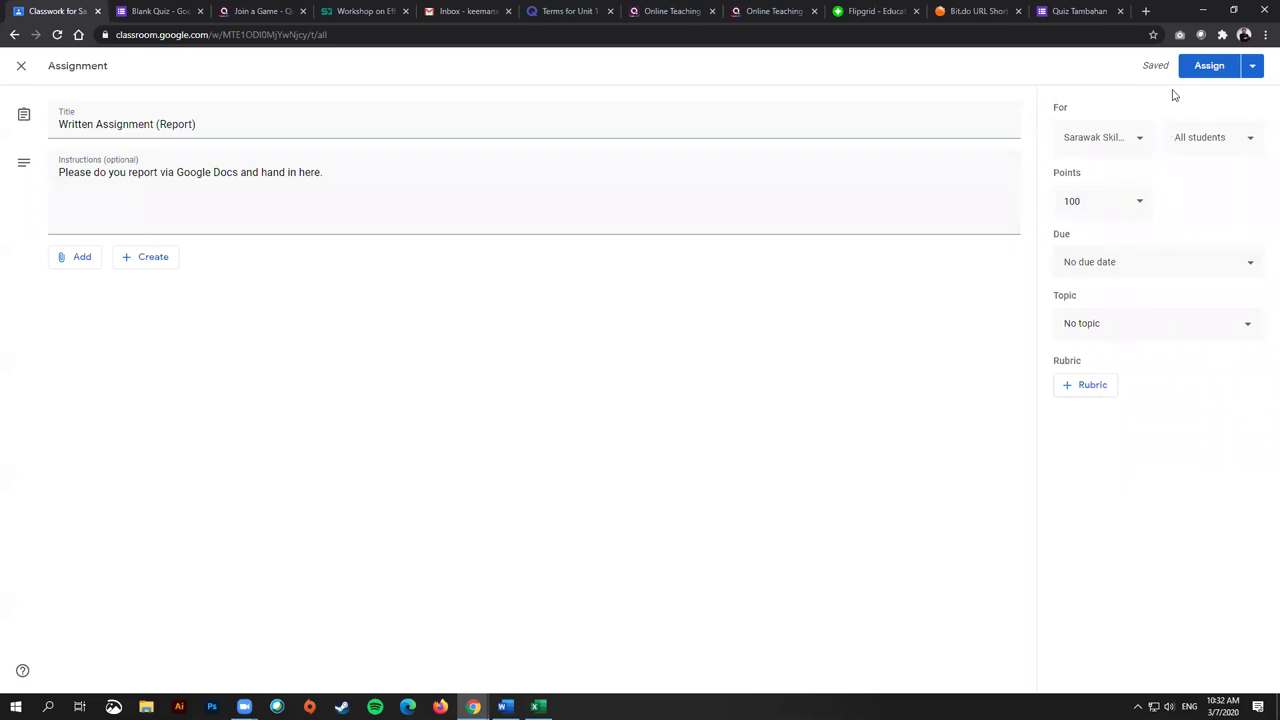
pyautogui.click(1207, 68)
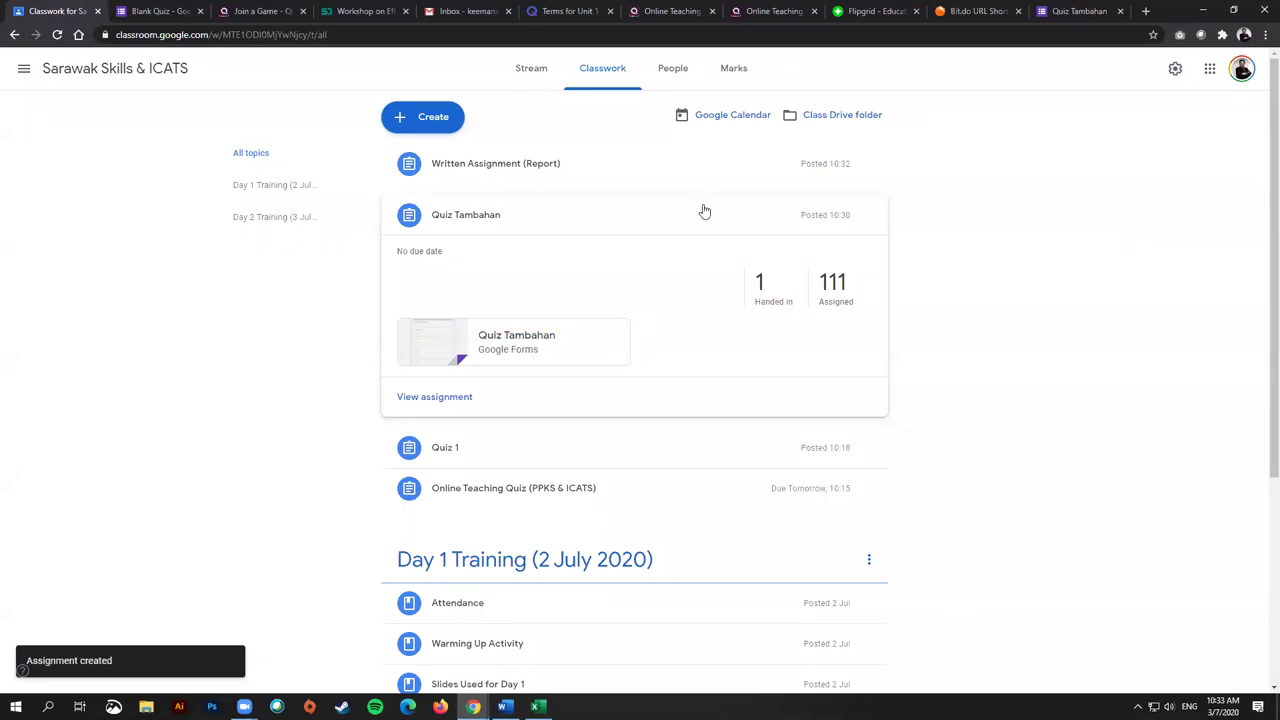
# Step: Open the Written Assignment (Report) post for editing
pyautogui.click(514, 164)
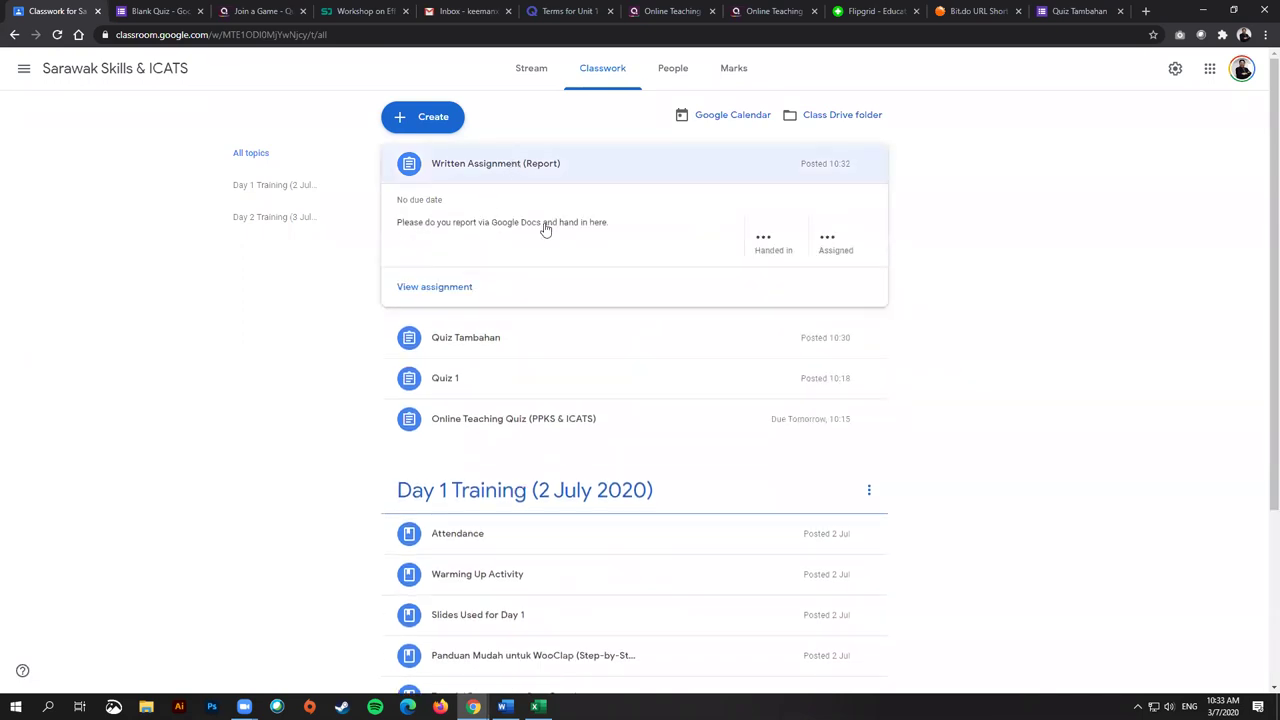
pyautogui.click(434, 286)
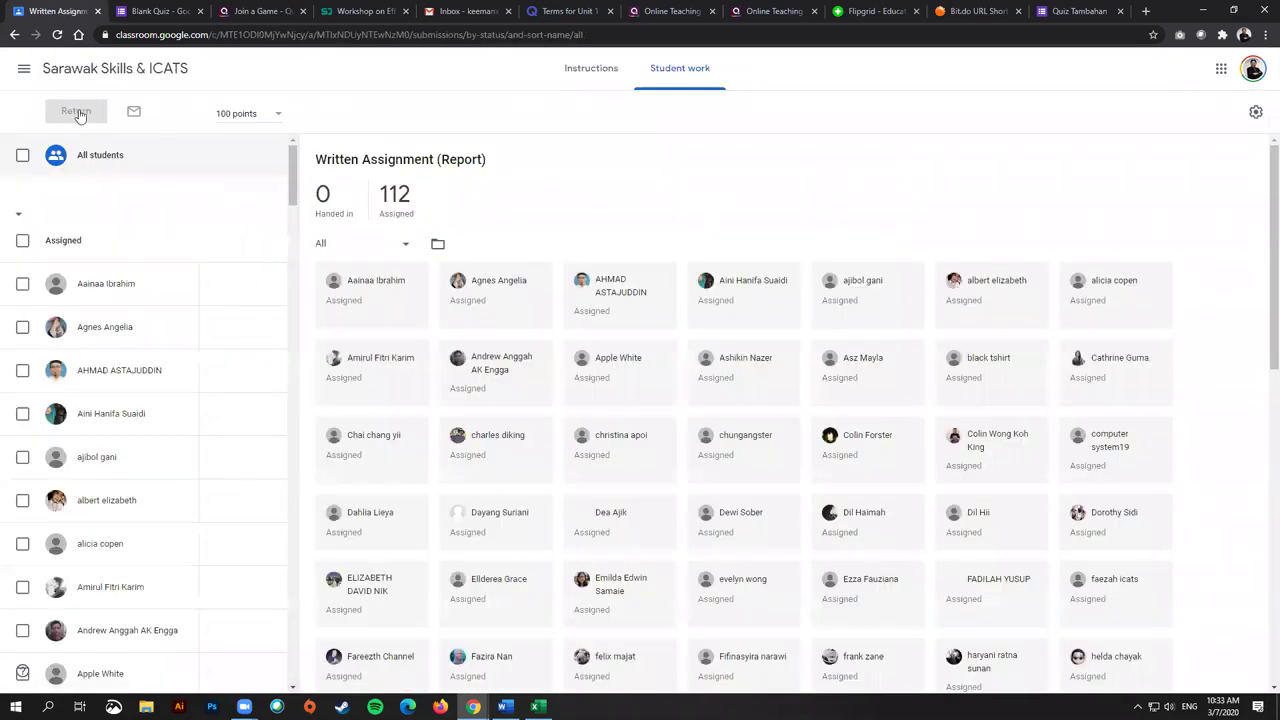
pyautogui.click(14, 35)
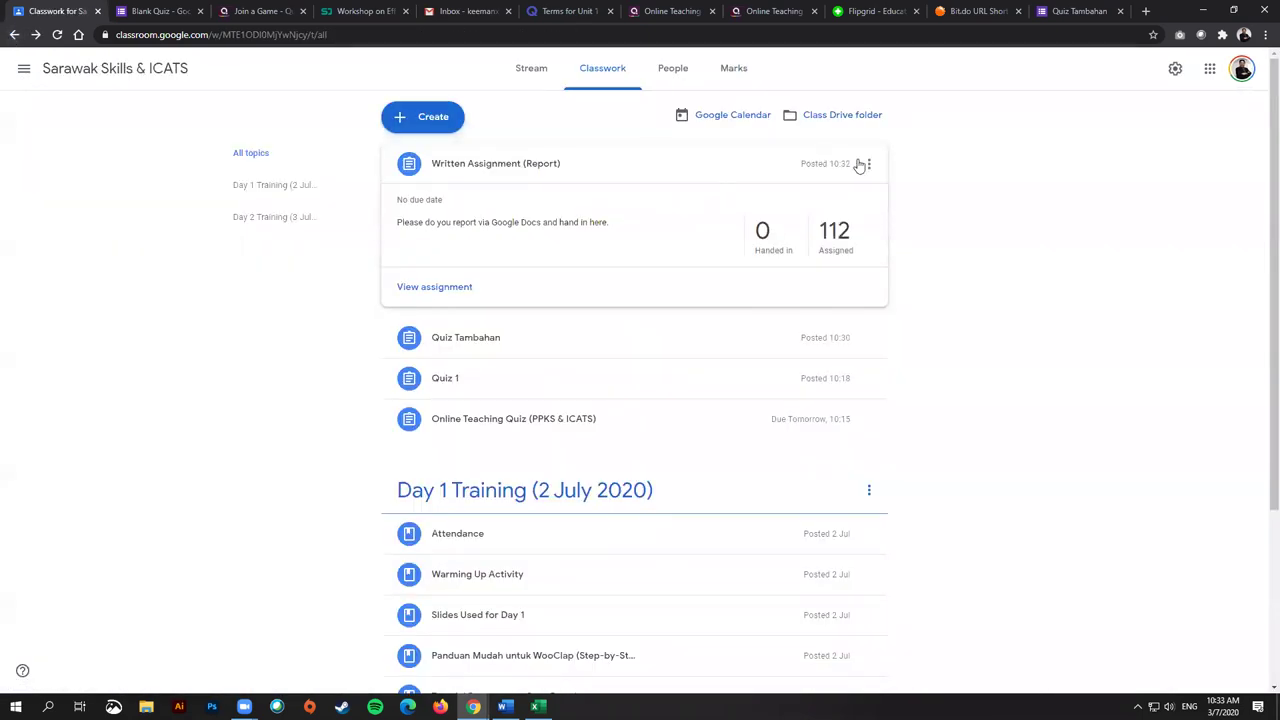
pyautogui.click(869, 164)
pyautogui.click(818, 192)
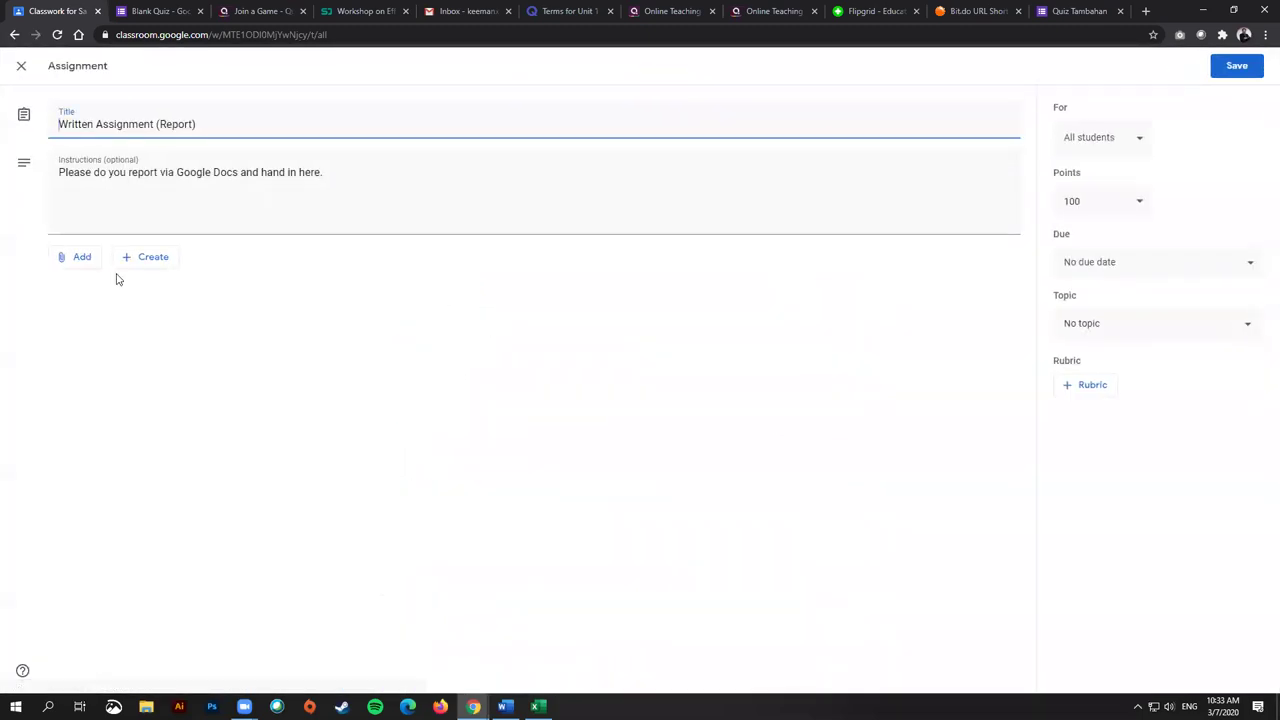
# Step: Attach a new blank Google Docs file that students can only view, and open it
pyautogui.click(140, 257)
pyautogui.click(166, 284)
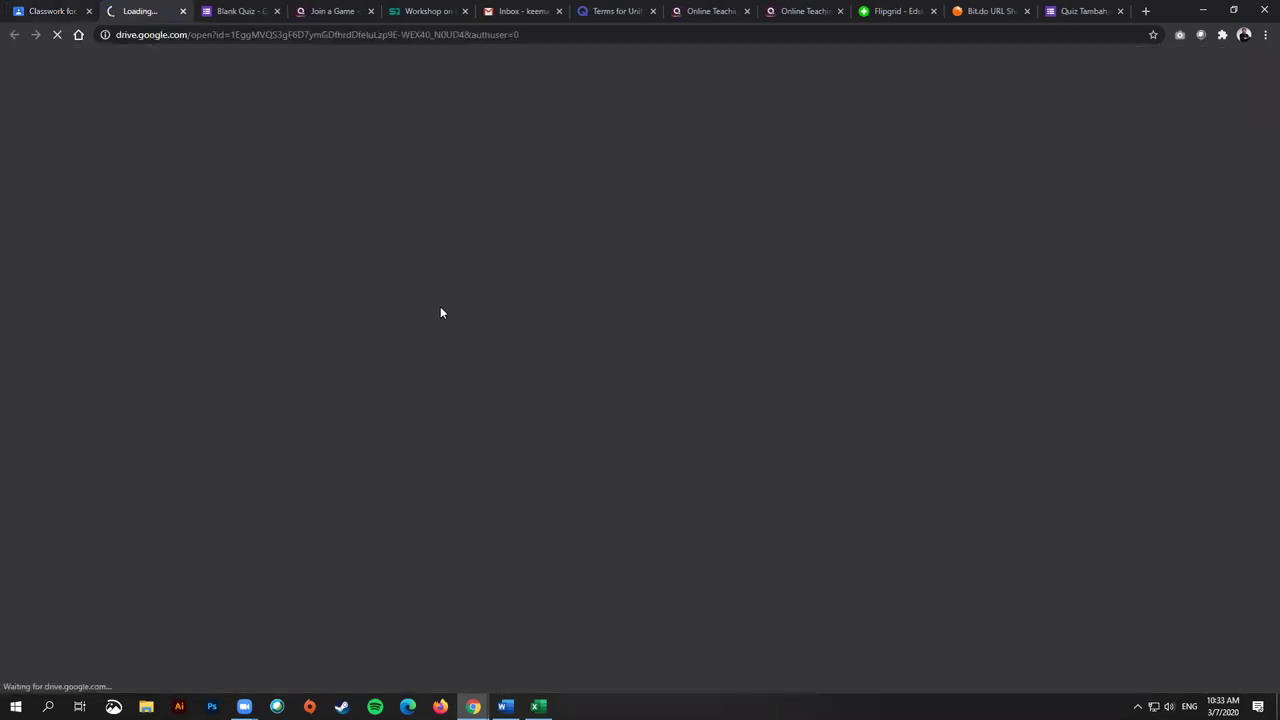
pyautogui.click(55, 10)
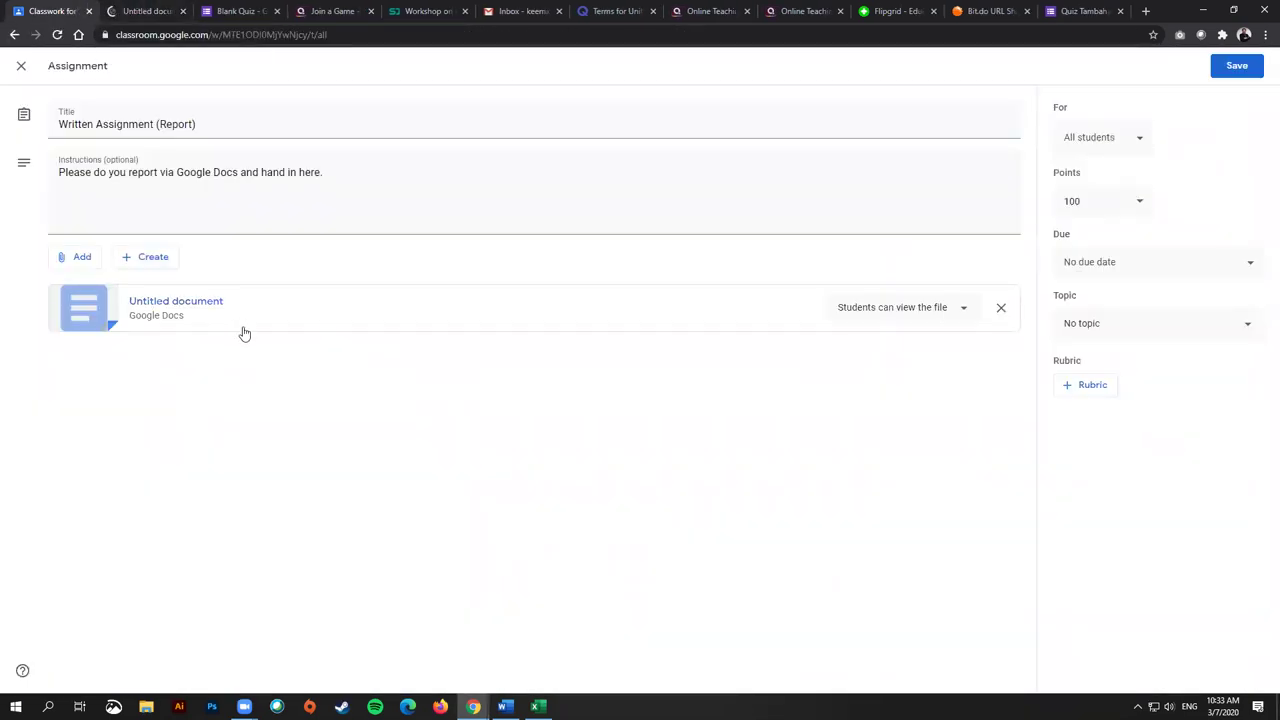
pyautogui.click(914, 316)
pyautogui.click(916, 314)
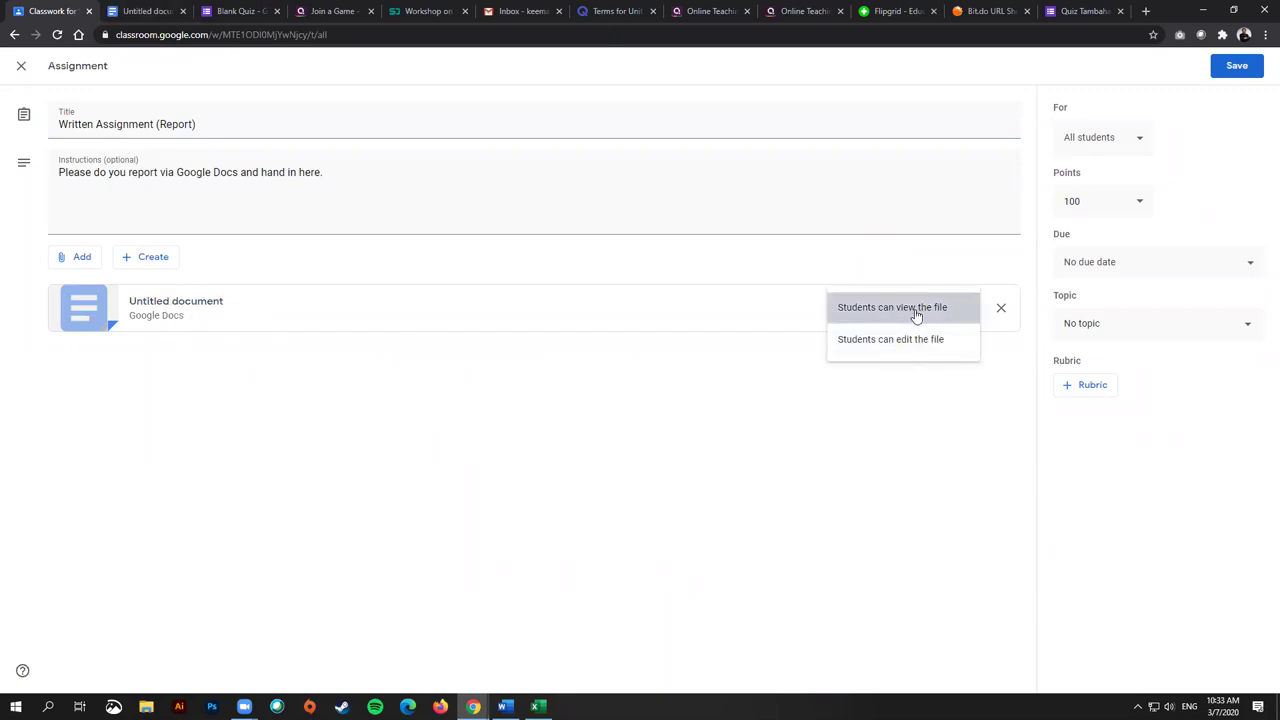
pyautogui.click(922, 316)
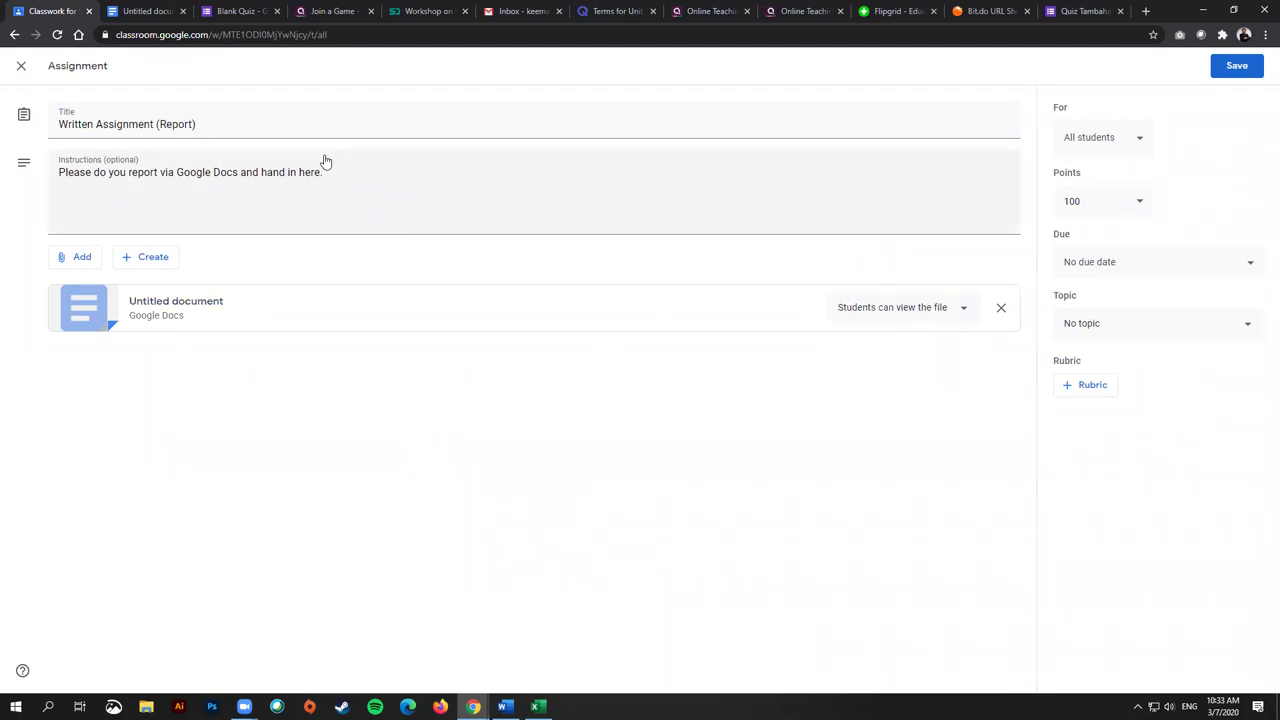
pyautogui.click(148, 11)
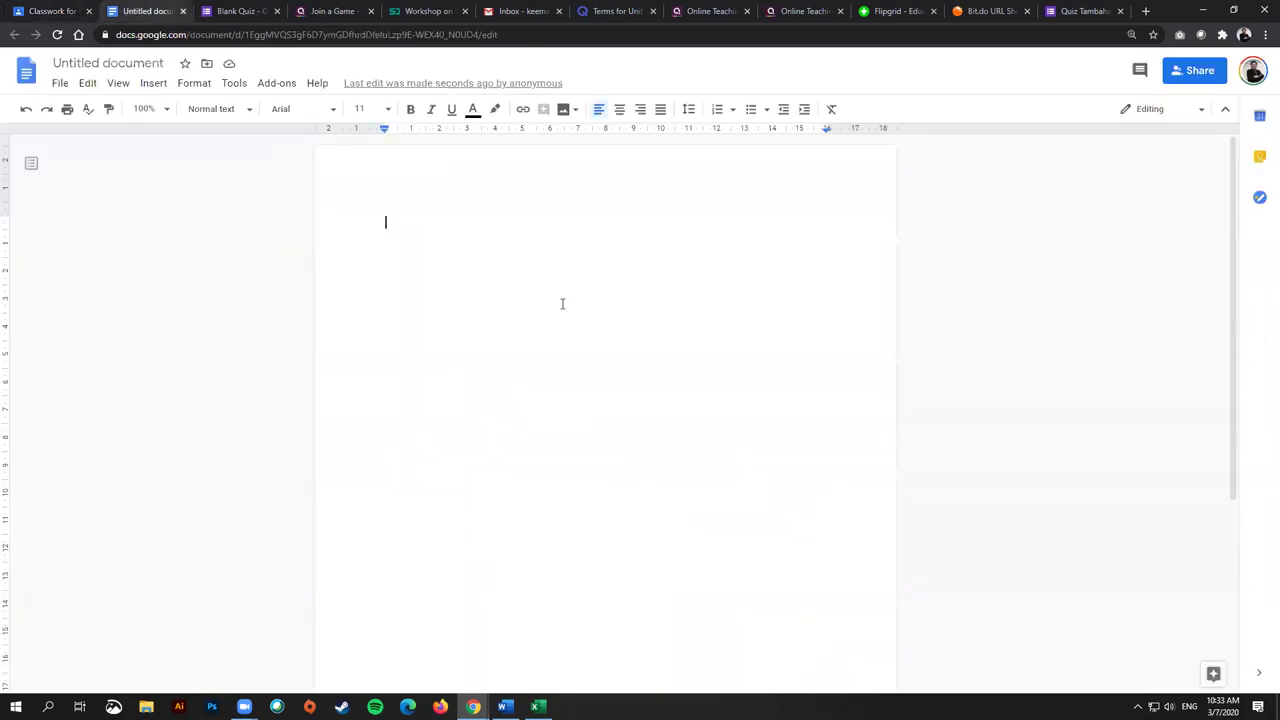
# Step: Type bold 'Title:' and 'Report:' headings on separate lines in the document
pyautogui.write('Title:')
pyautogui.press('Return')
pyautogui.write('Report:')
pyautogui.hotkey('ctrl', 'a')
pyautogui.click(410, 109)
pyautogui.click(489, 278)
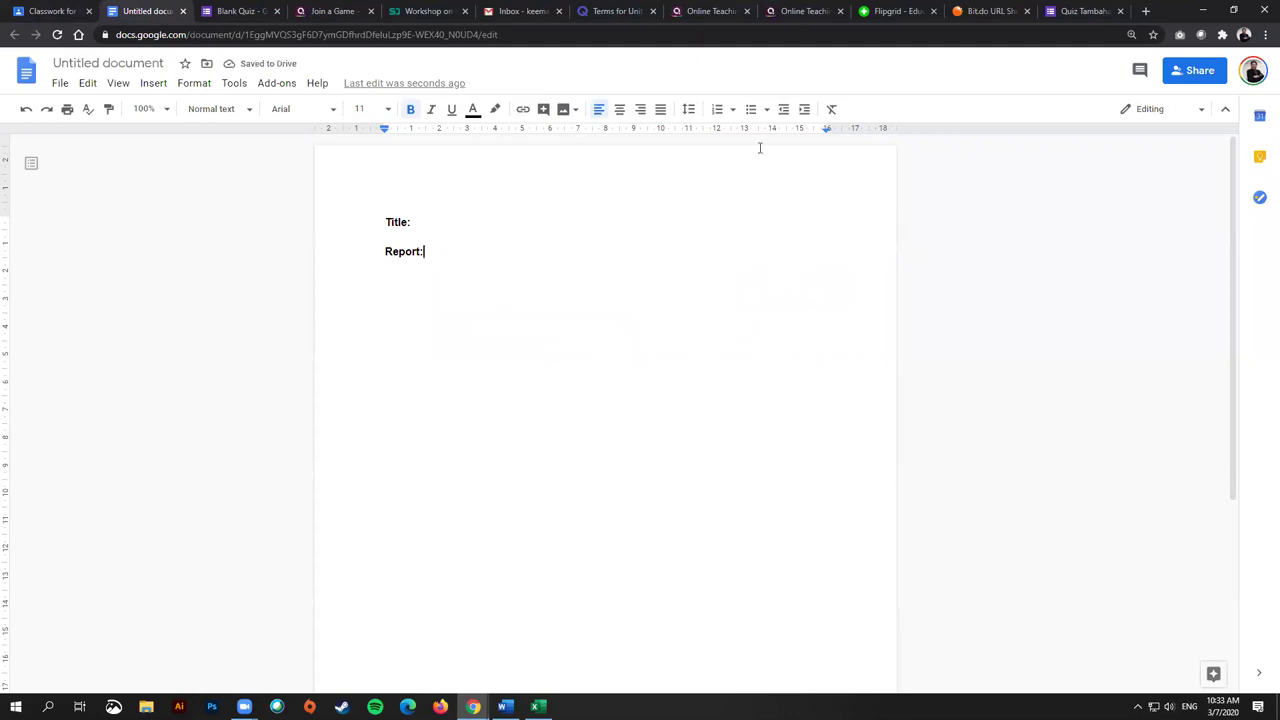
# Step: Rename the document to 'Report 1'
pyautogui.click(124, 67)
pyautogui.write('Report 1')
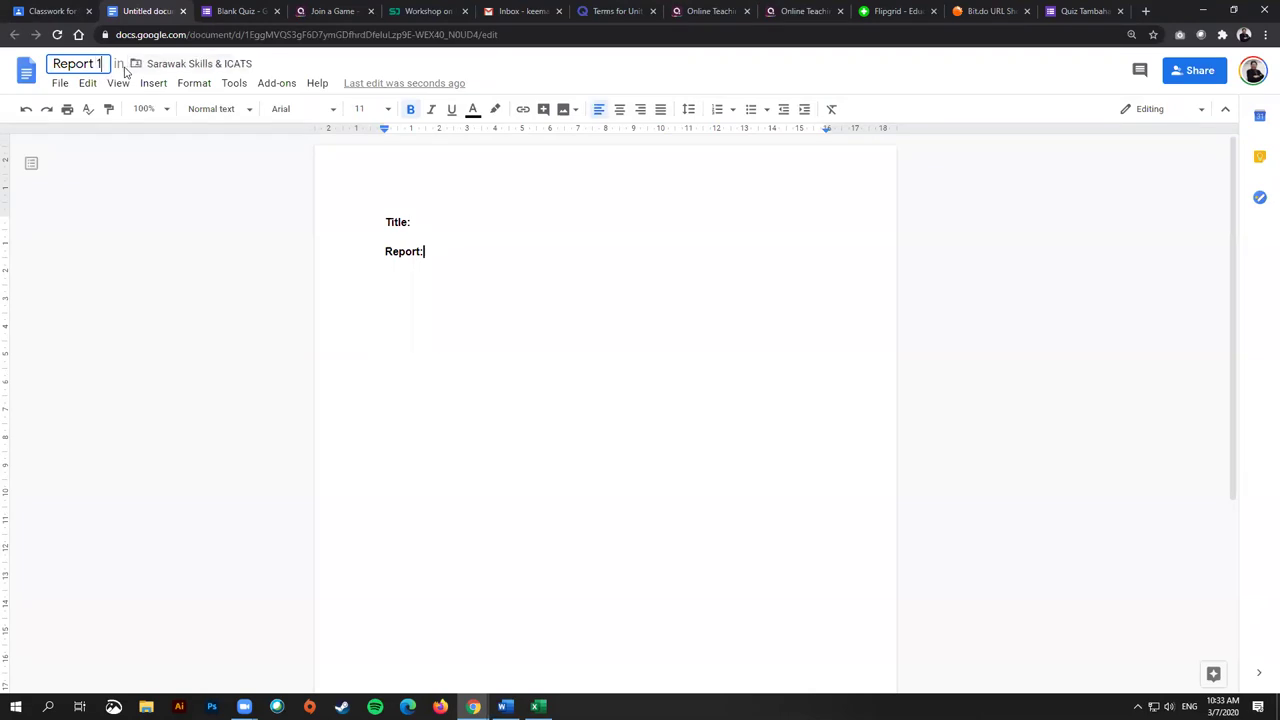
pyautogui.press('Return')
pyautogui.click(45, 11)
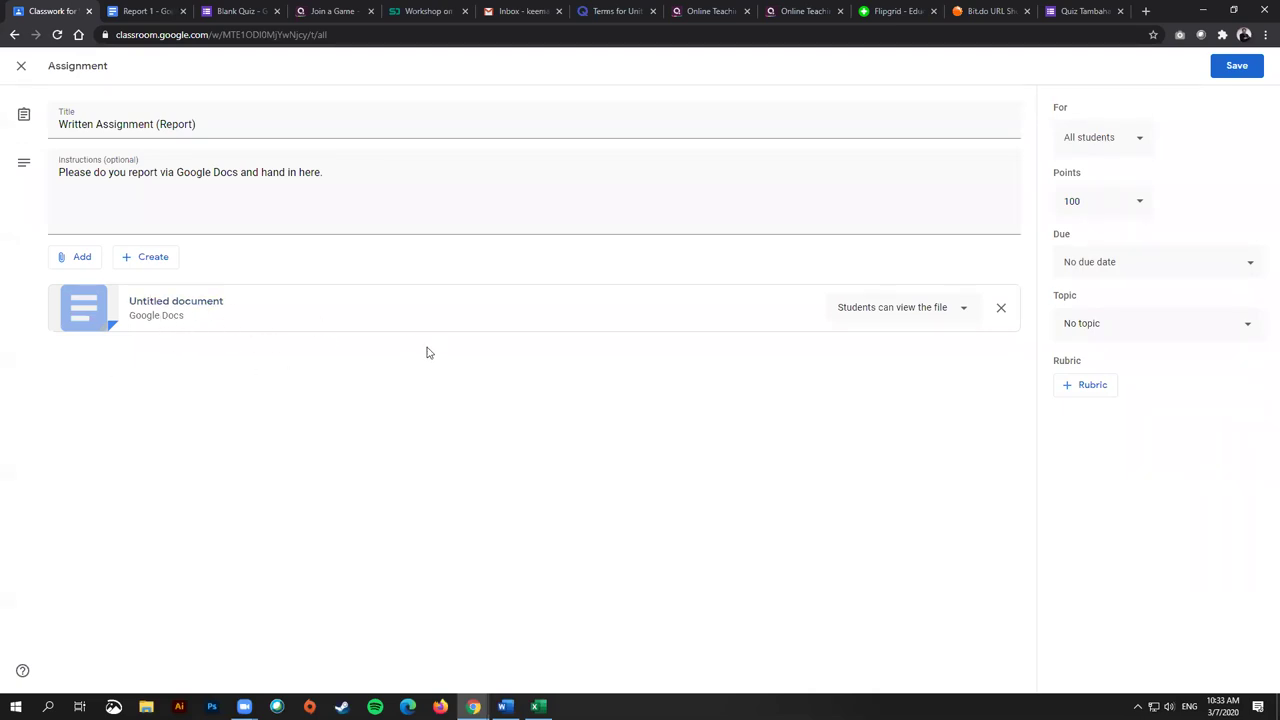
# Step: Save the edited Written Assignment (Report) with Report 1 attached
pyautogui.click(1234, 67)
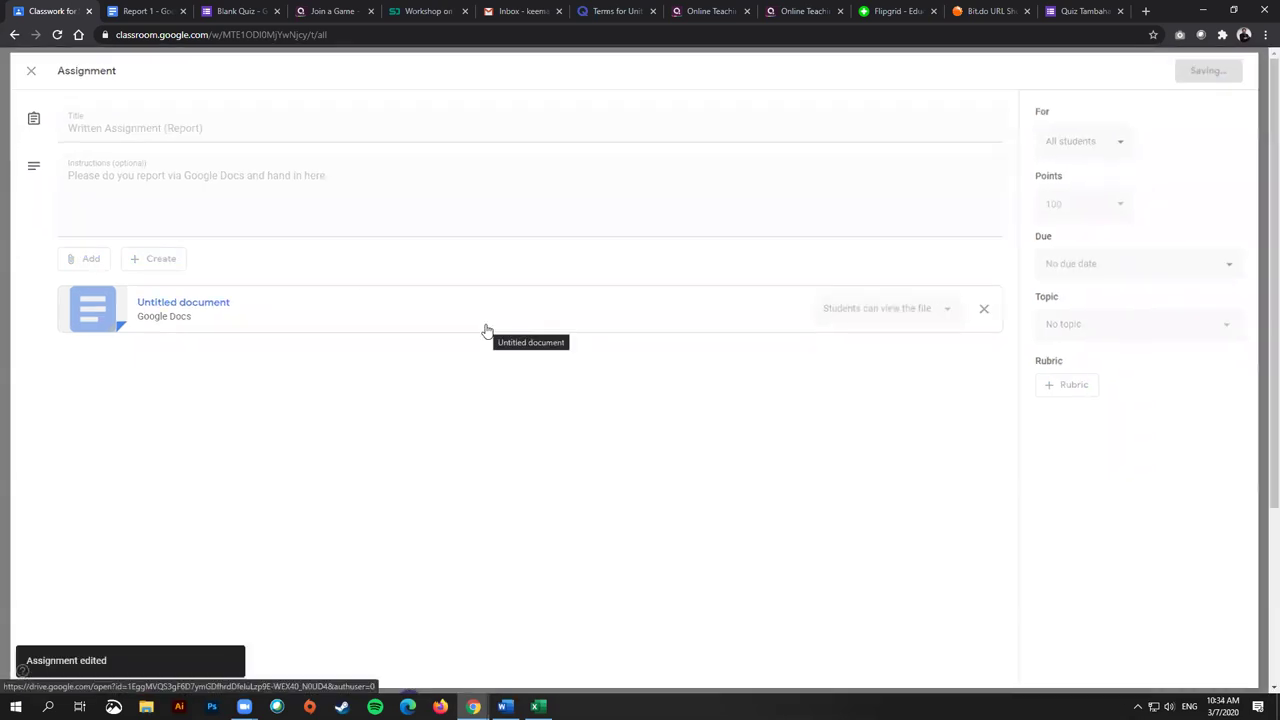
pyautogui.click(135, 6)
# Step: Type 'xcvxvfsdsdfsdfdsfsdf sdfsdf' after Report: and start a comment on its last part
pyautogui.click(469, 263)
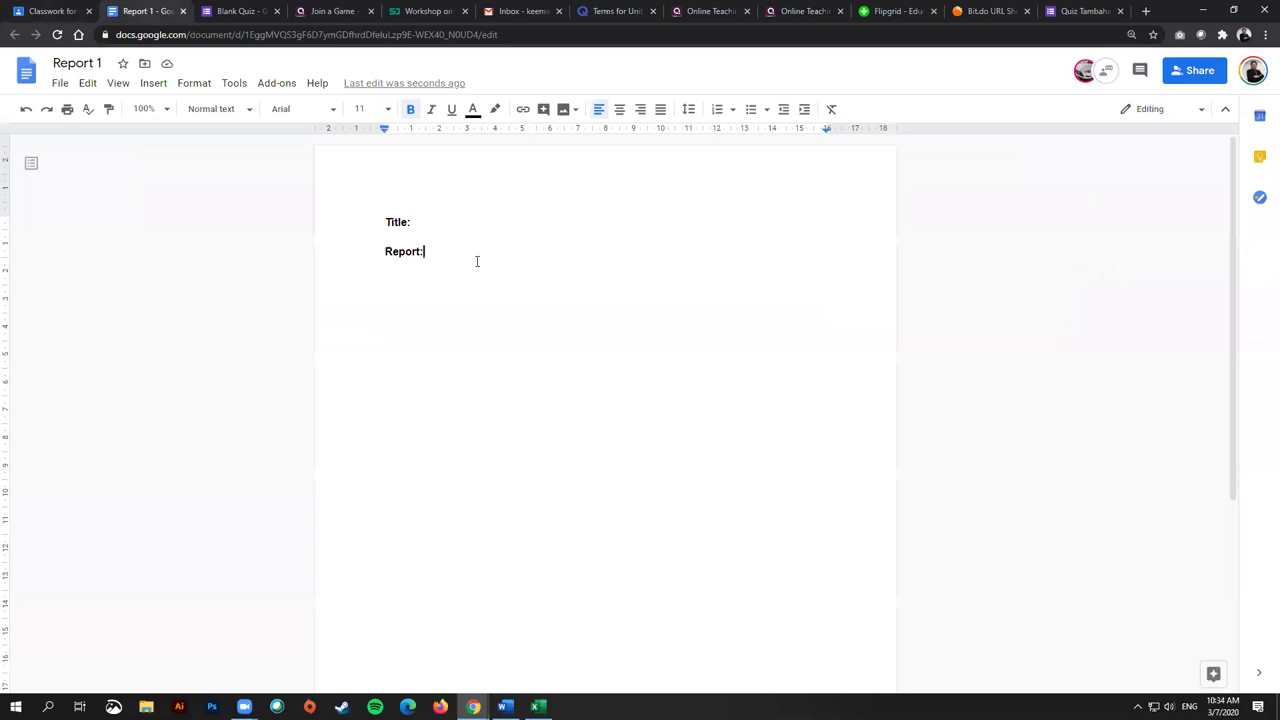
pyautogui.write('xcvxvfsdsdfsdfdsfsdf ')
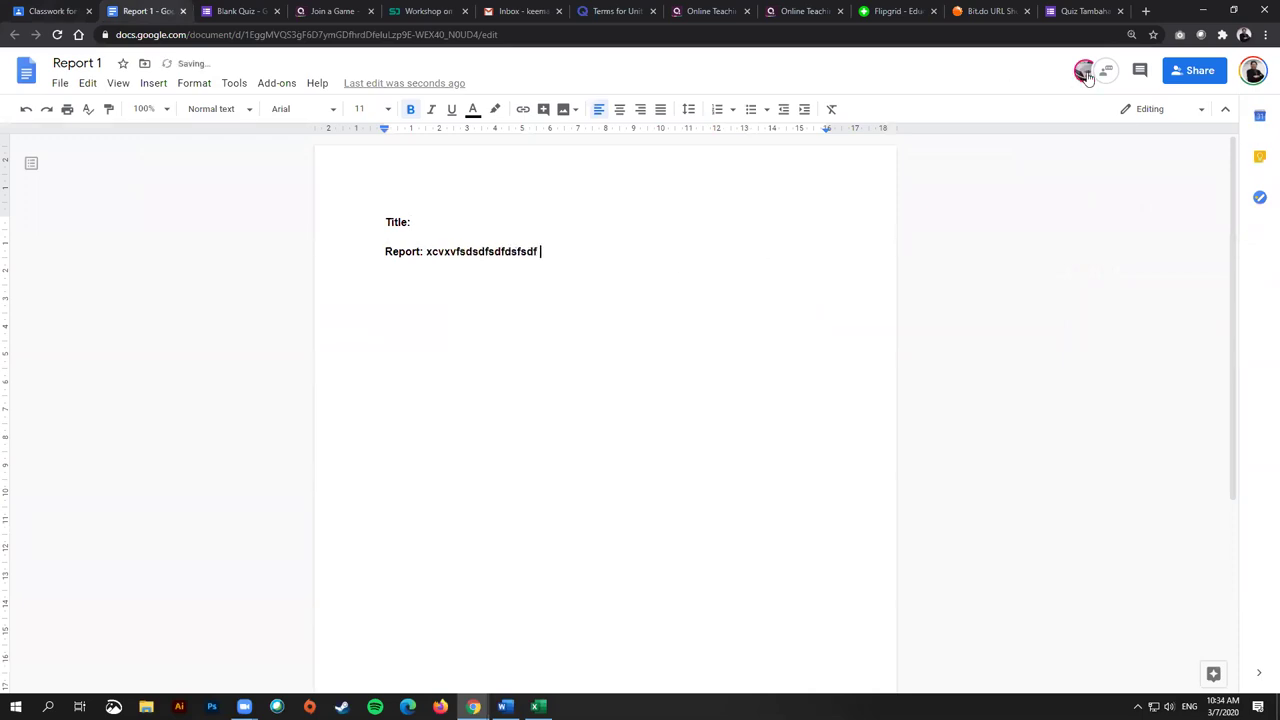
pyautogui.write('sdfsdf')
pyautogui.moveTo(583, 257); pyautogui.dragTo(495, 251)
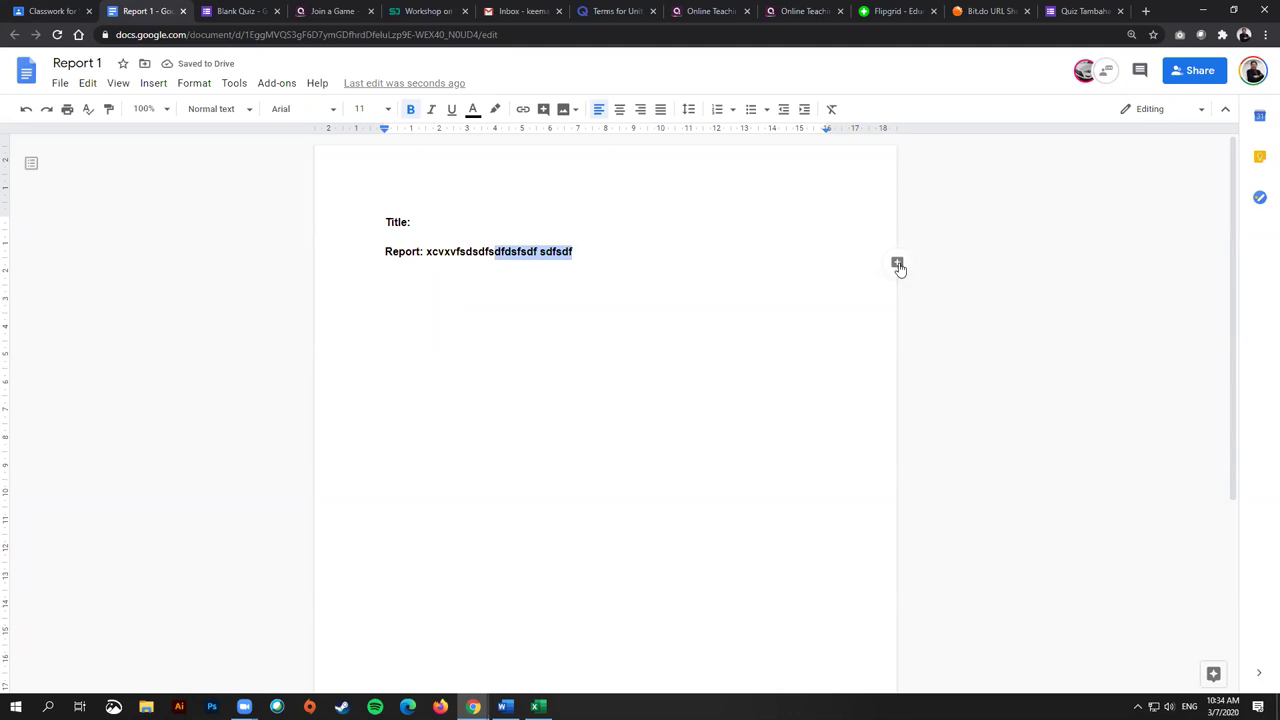
pyautogui.click(898, 265)
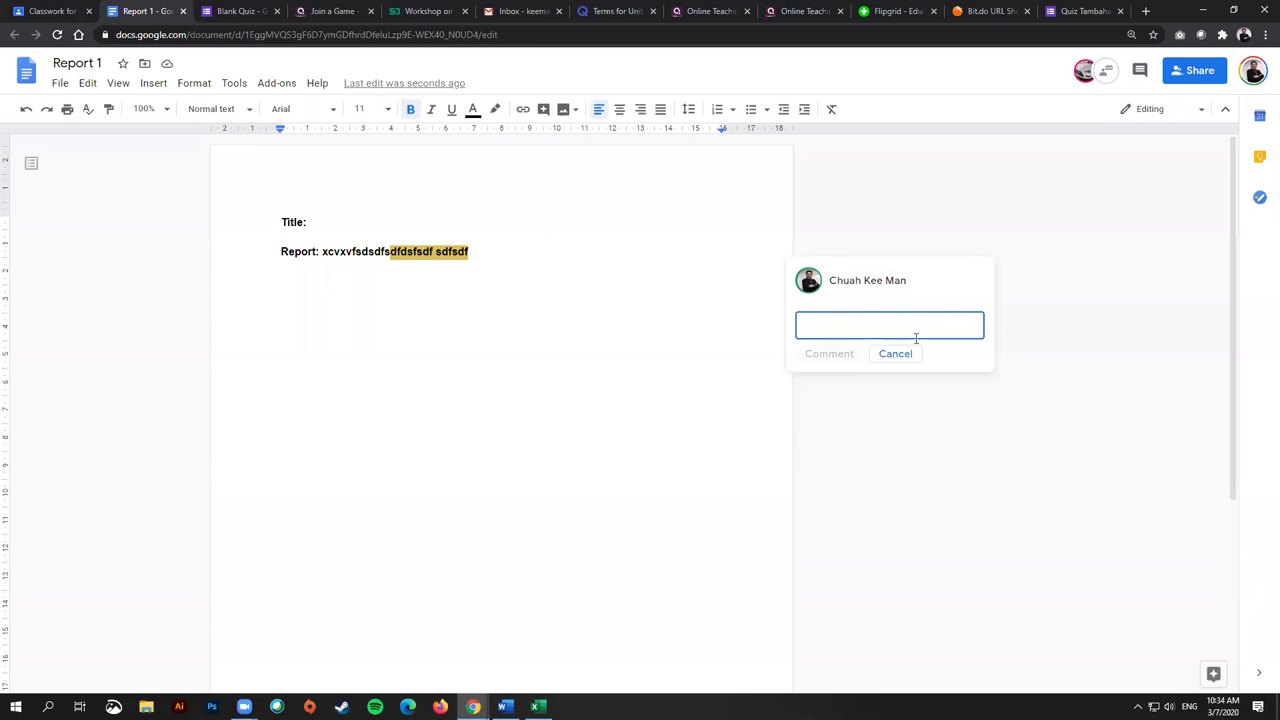
# Step: Post the comment 'Please fix this' on the highlighted text
pyautogui.write('Plese fix this')
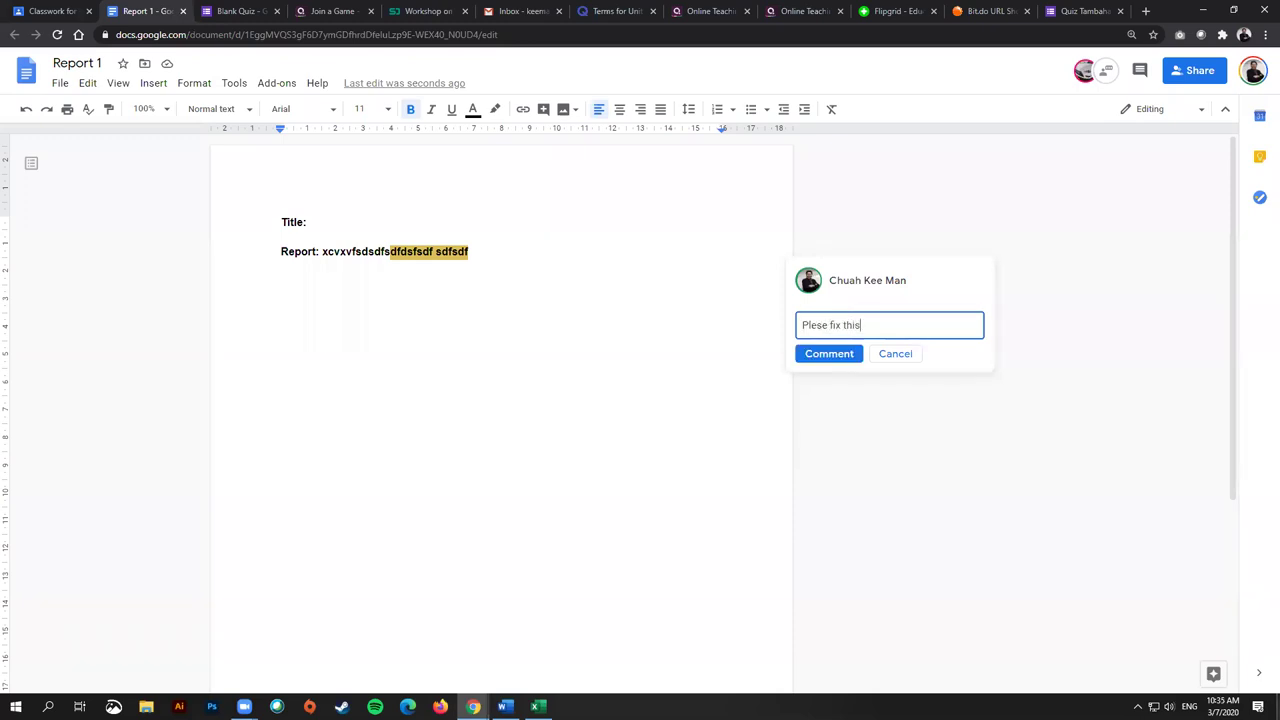
pyautogui.moveTo(829, 325); pyautogui.dragTo(788, 325)
pyautogui.write('Please')
pyautogui.click(830, 358)
# Step: Reply 'Done' to the comment and zoom the page to about 110%
pyautogui.click(879, 310)
pyautogui.click(863, 344)
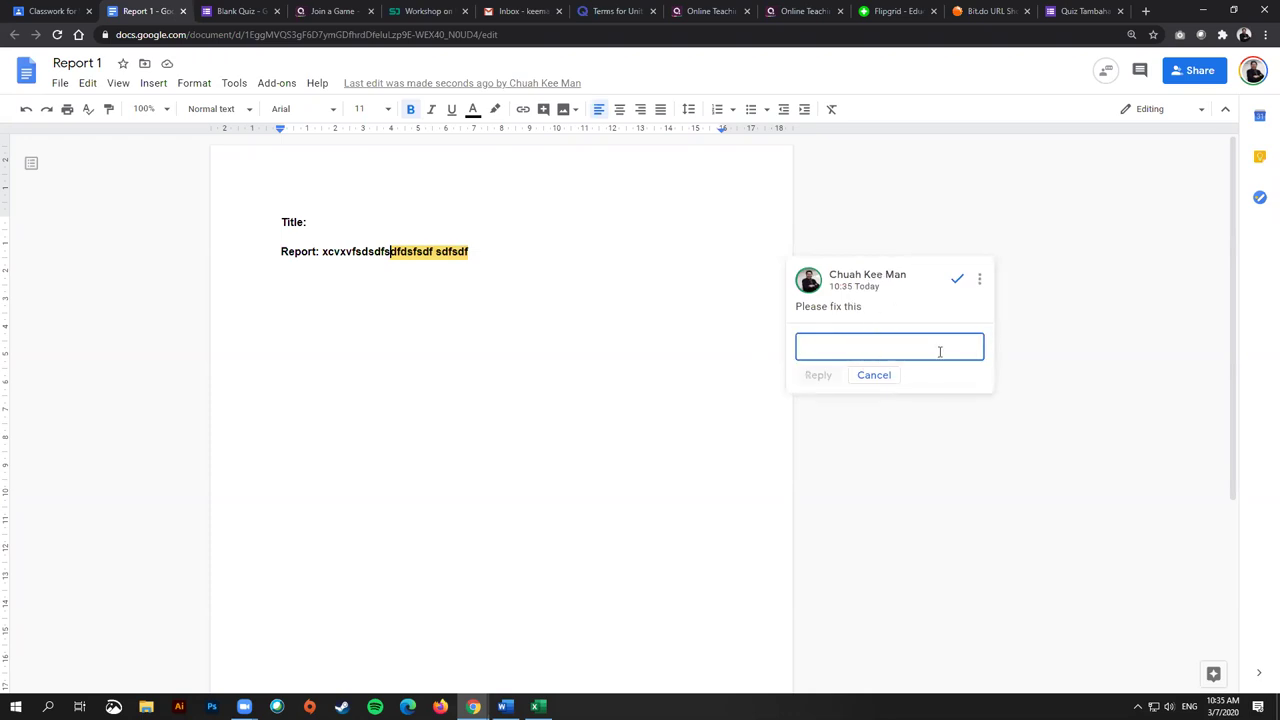
pyautogui.write('Done')
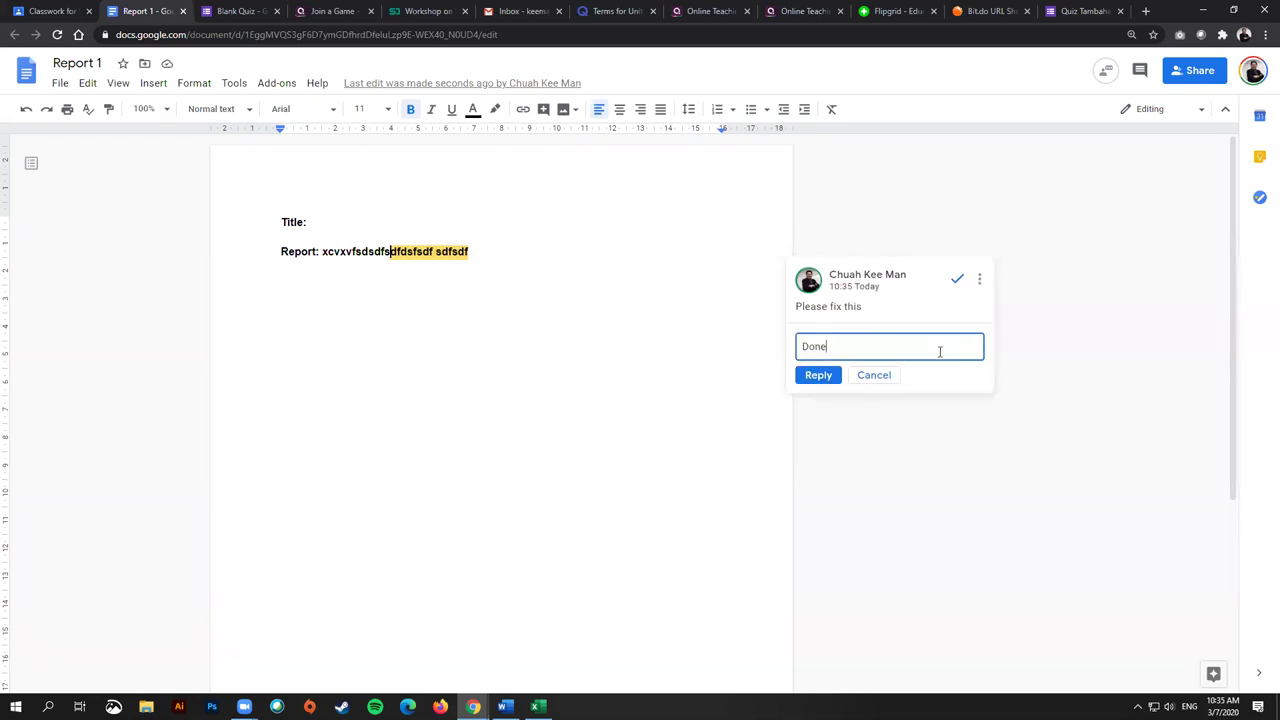
pyautogui.click(826, 375)
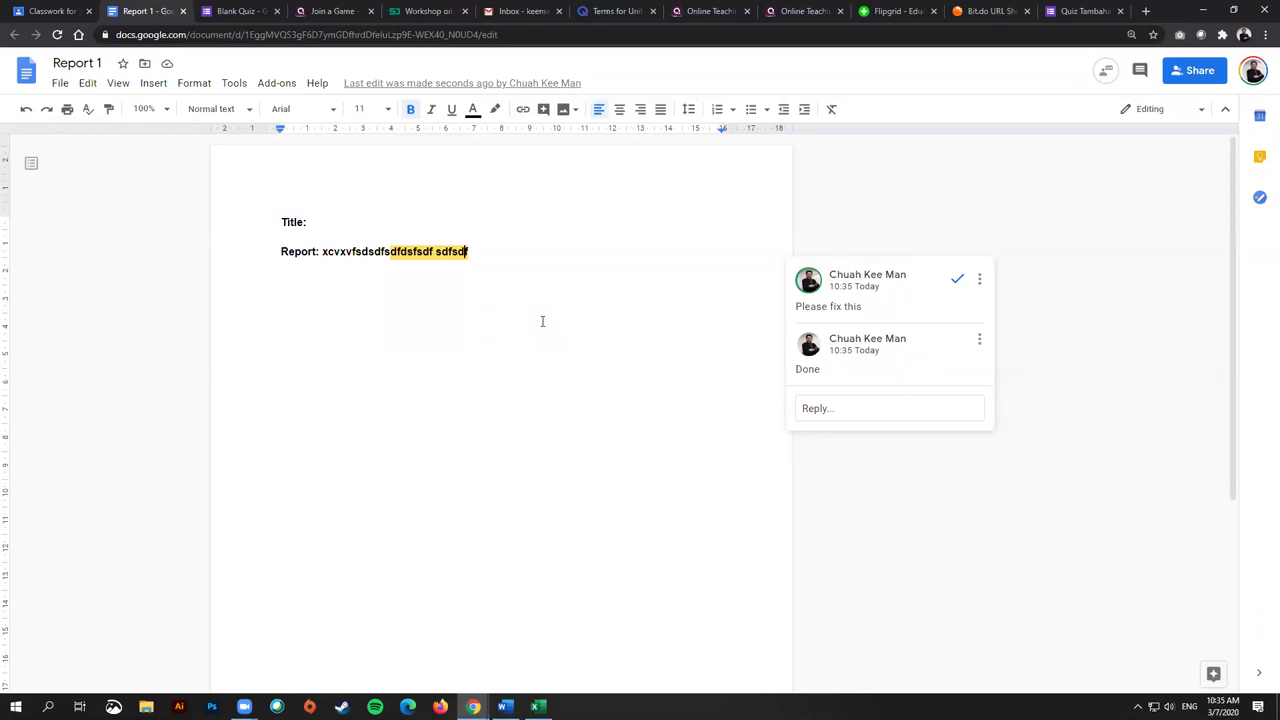
pyautogui.click(517, 277)
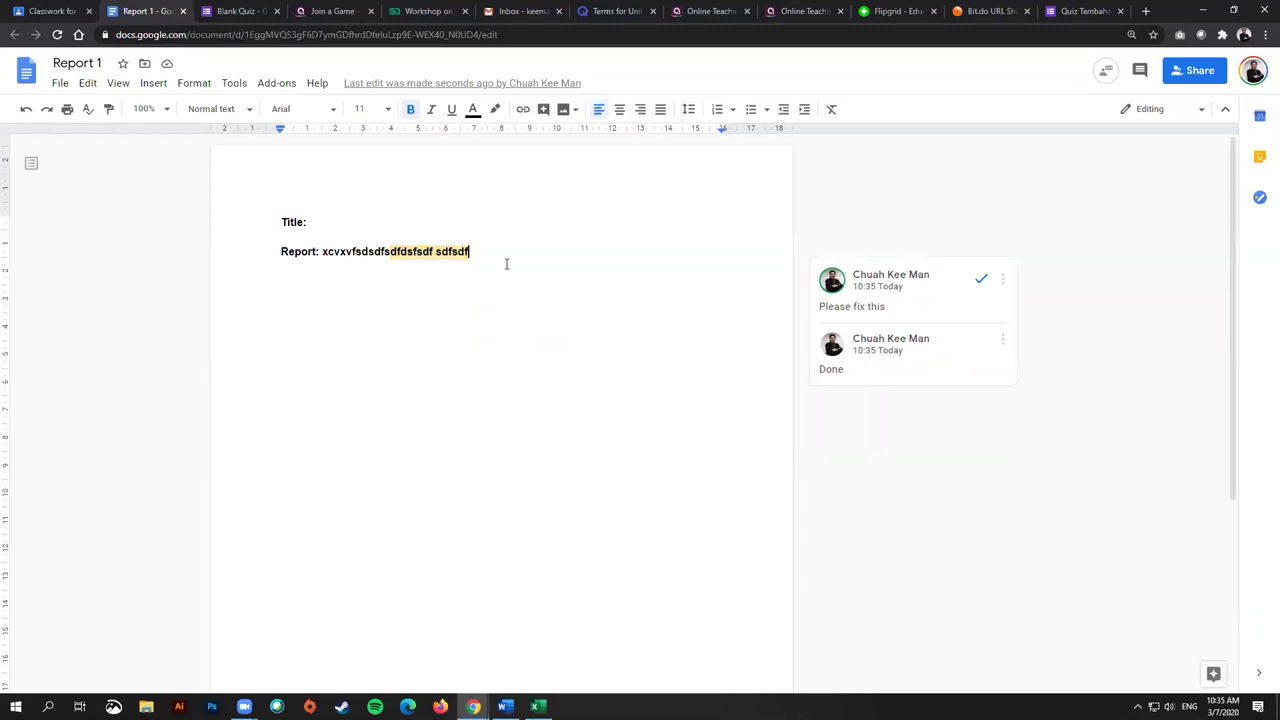
pyautogui.hotkey('ctrl', '+')
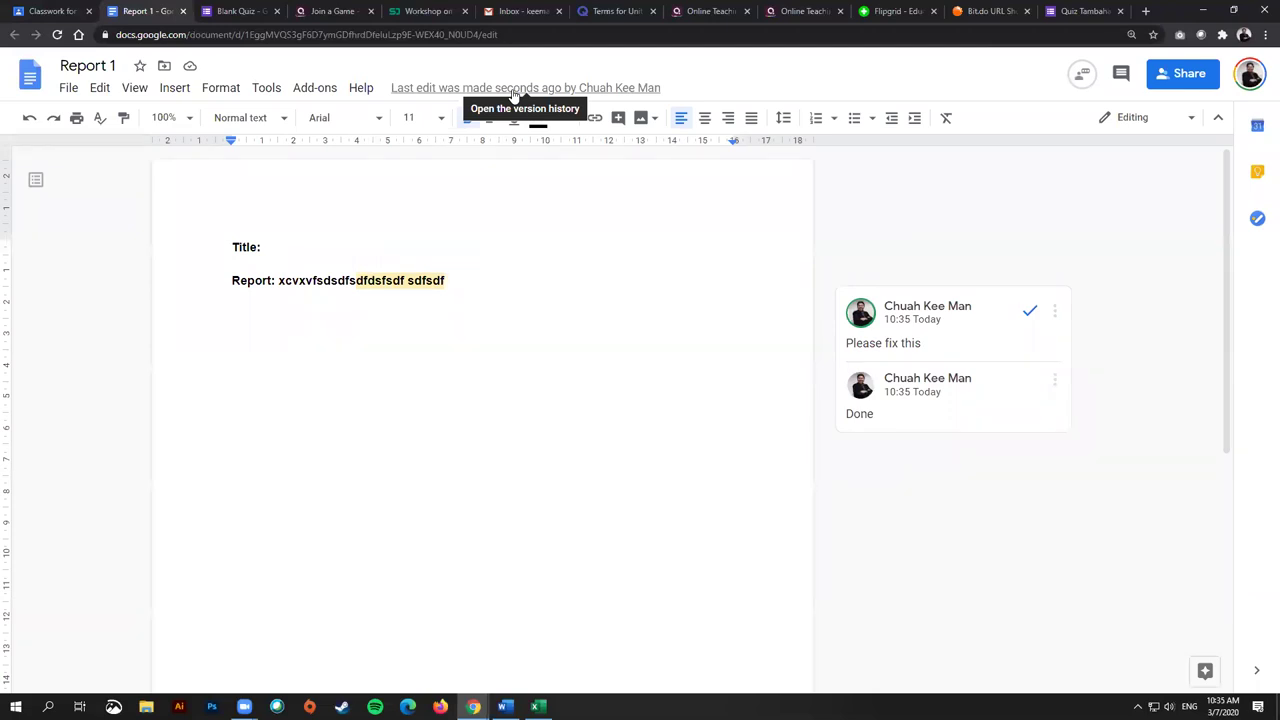
# Step: Compare the 10:33 and 10:34 versions in version history, then return to the Blank Quiz form
pyautogui.click(513, 90)
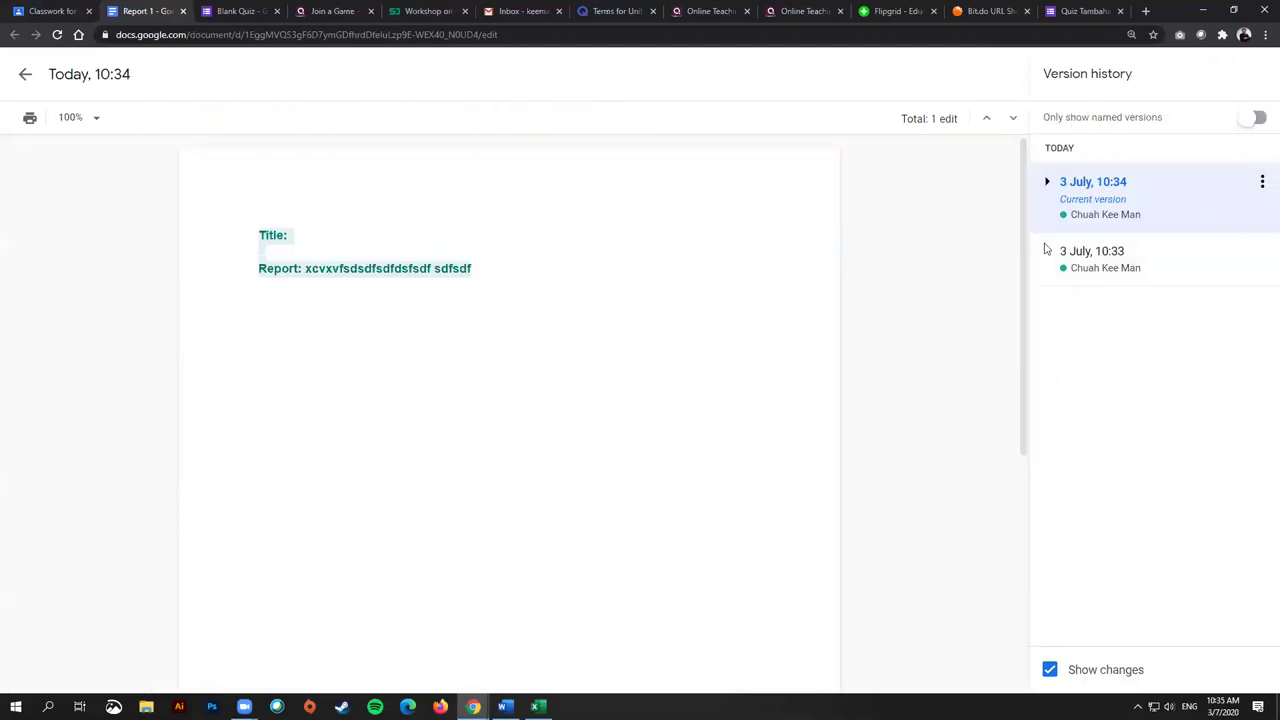
pyautogui.click(1094, 257)
pyautogui.click(1147, 204)
pyautogui.click(25, 75)
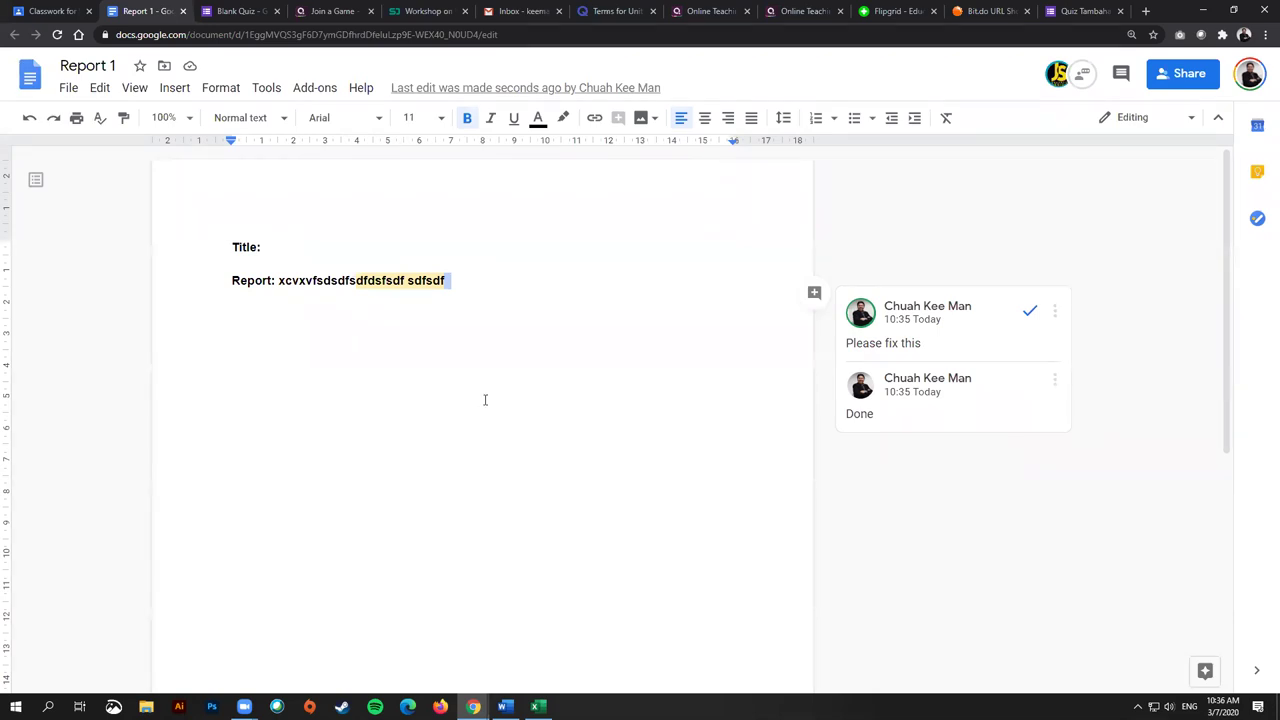
pyautogui.click(229, 10)
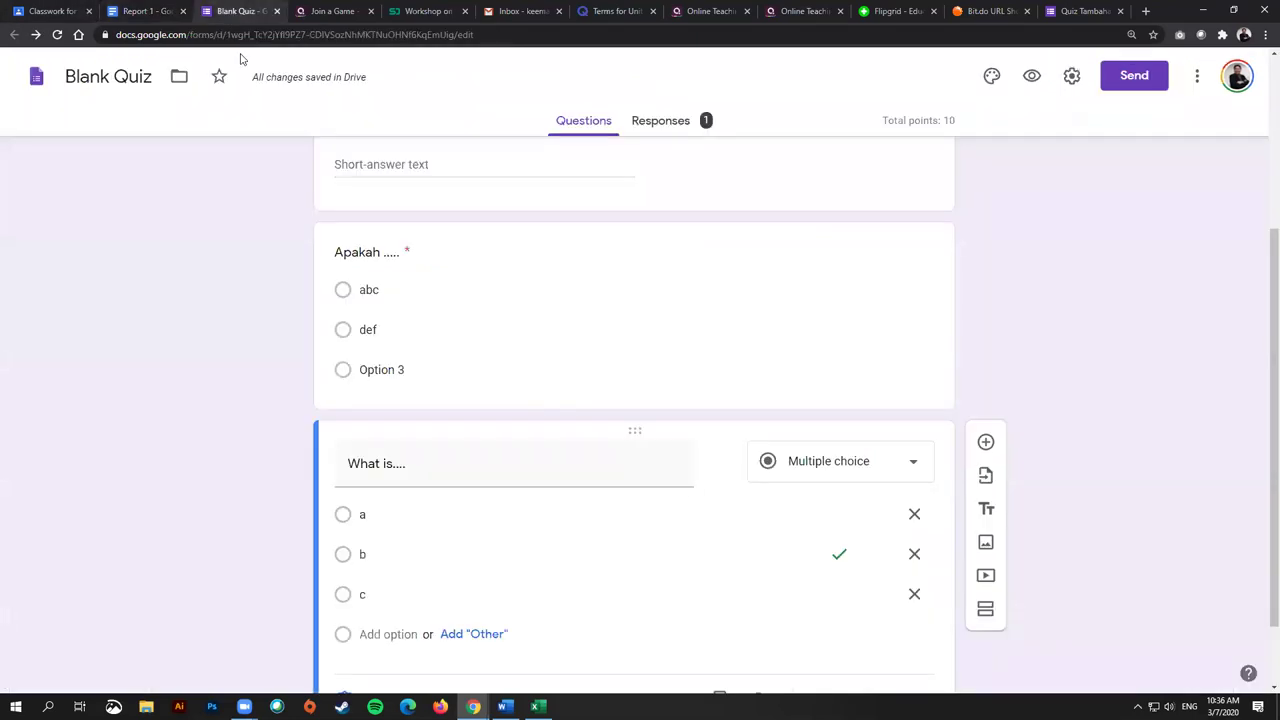
# Step: From the Classwork page, open Written Assignment (Report) in its edit form
pyautogui.click(62, 8)
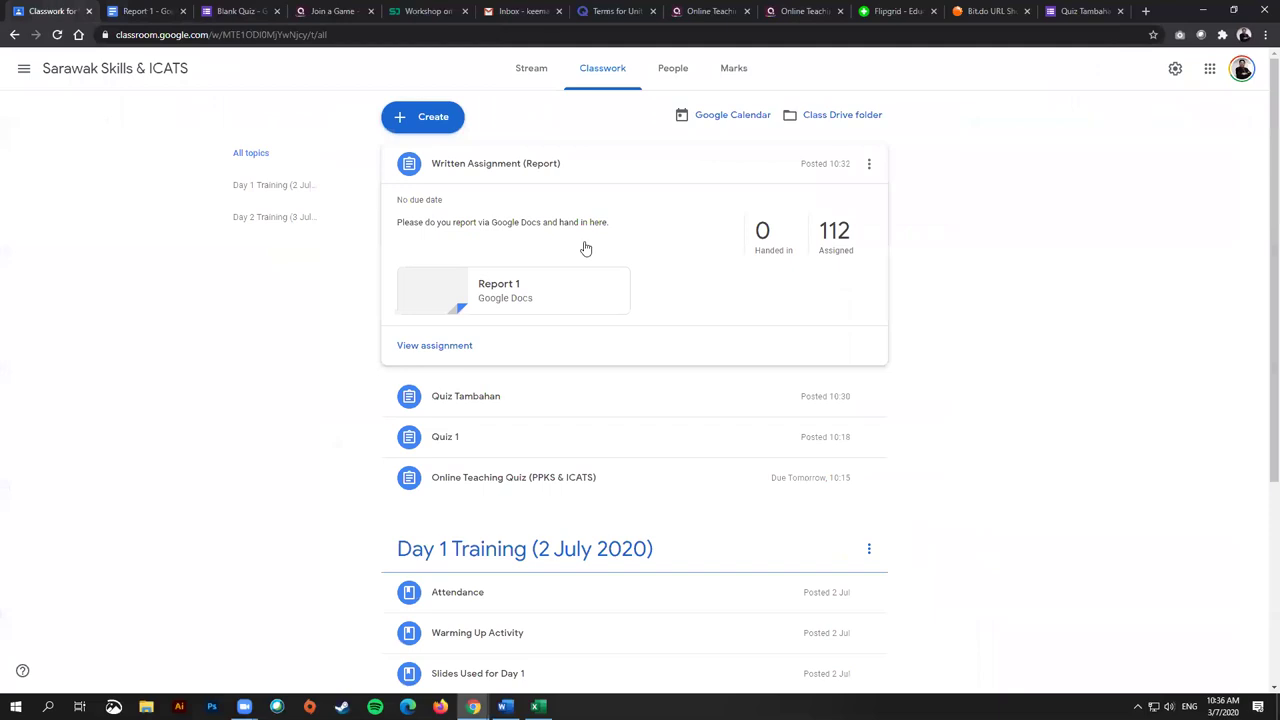
pyautogui.click(873, 165)
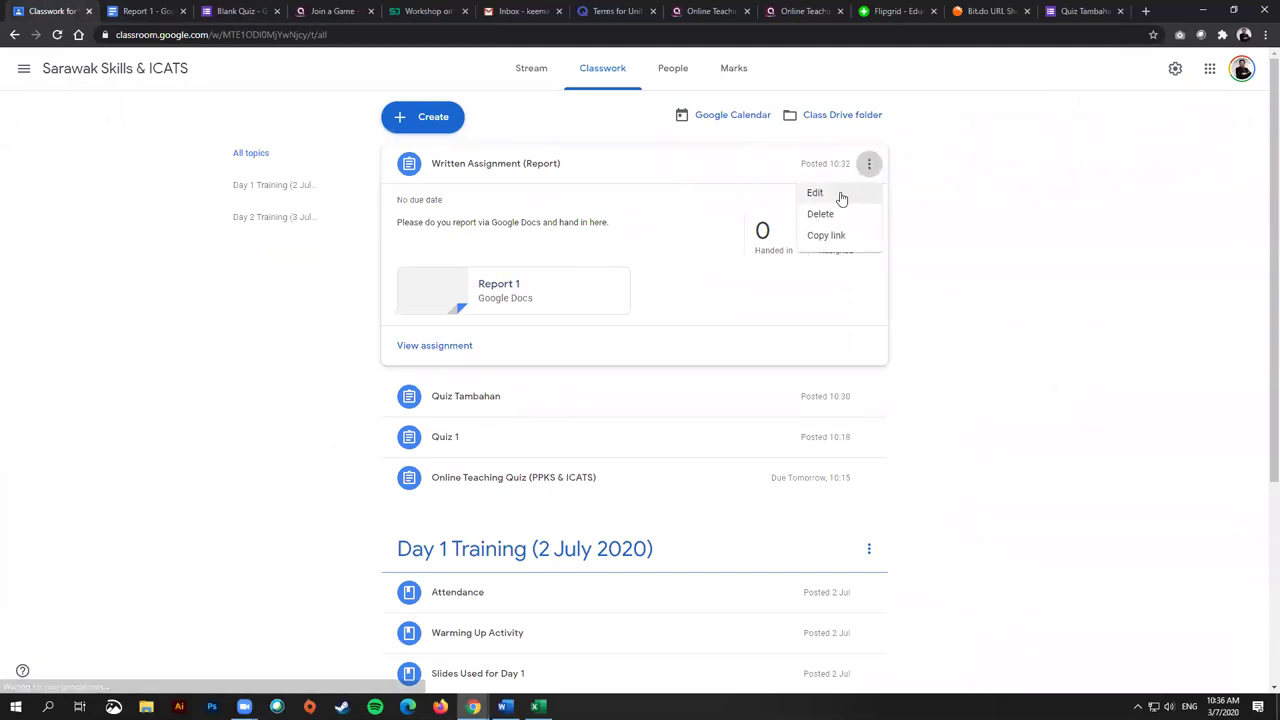
pyautogui.click(795, 193)
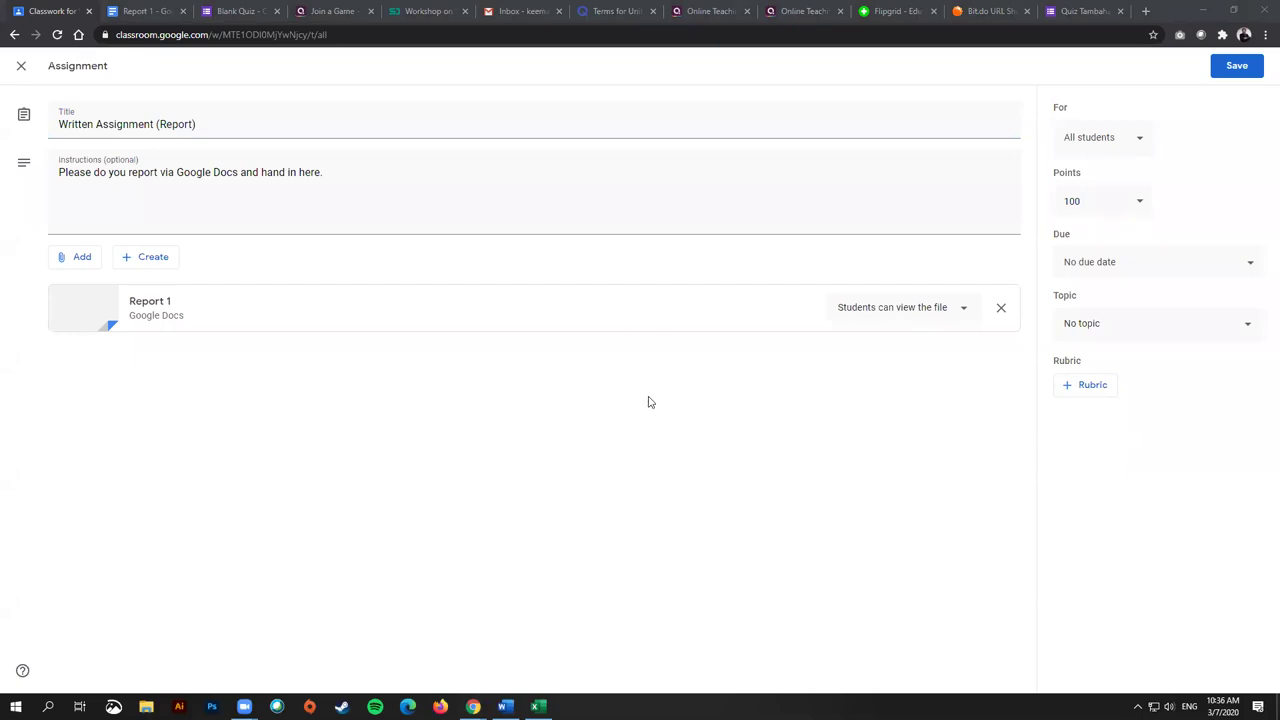
# Step: Return to the Report 1 document and select its Title and Report lines
pyautogui.click(150, 11)
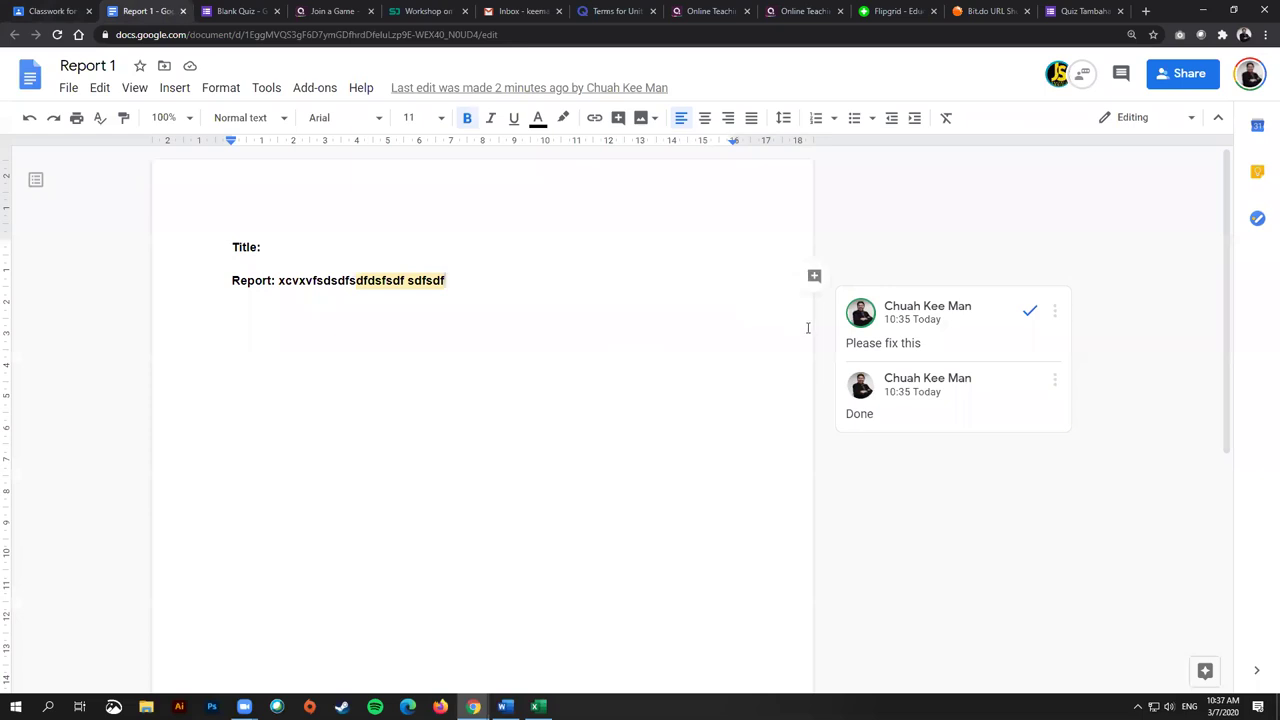
pyautogui.click(350, 266)
pyautogui.moveTo(217, 246); pyautogui.dragTo(687, 289)
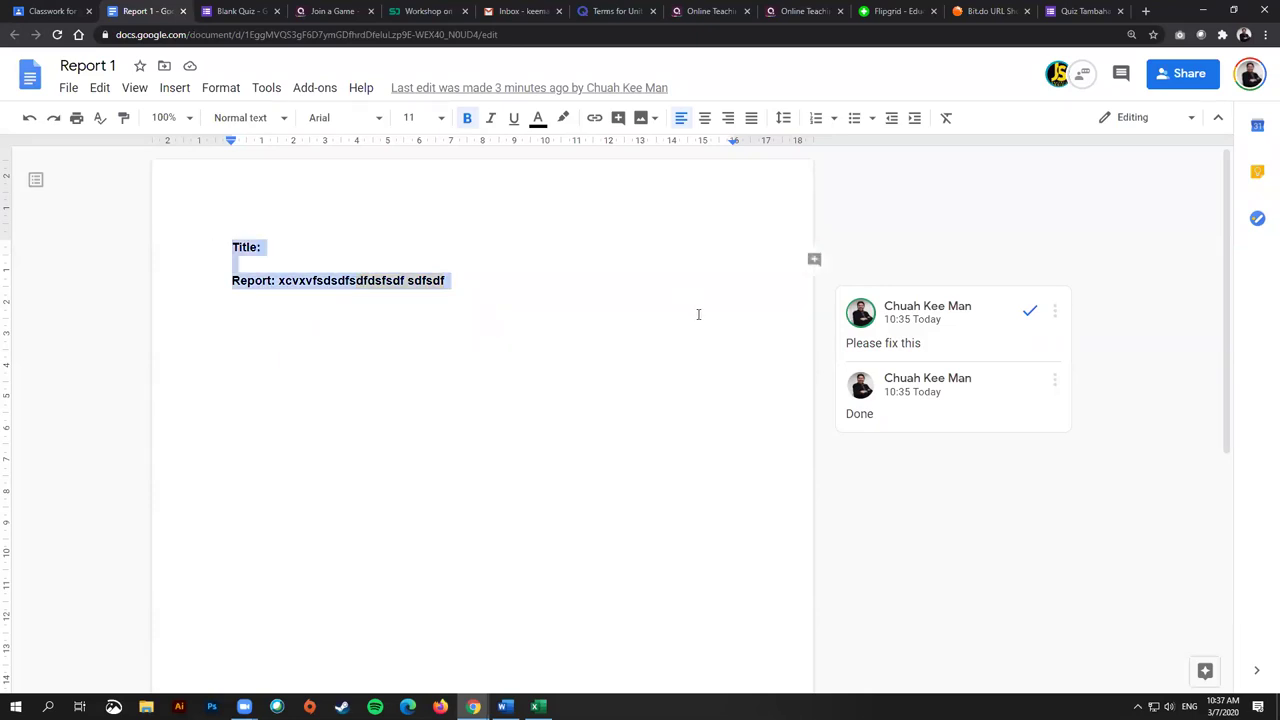
pyautogui.click(641, 321)
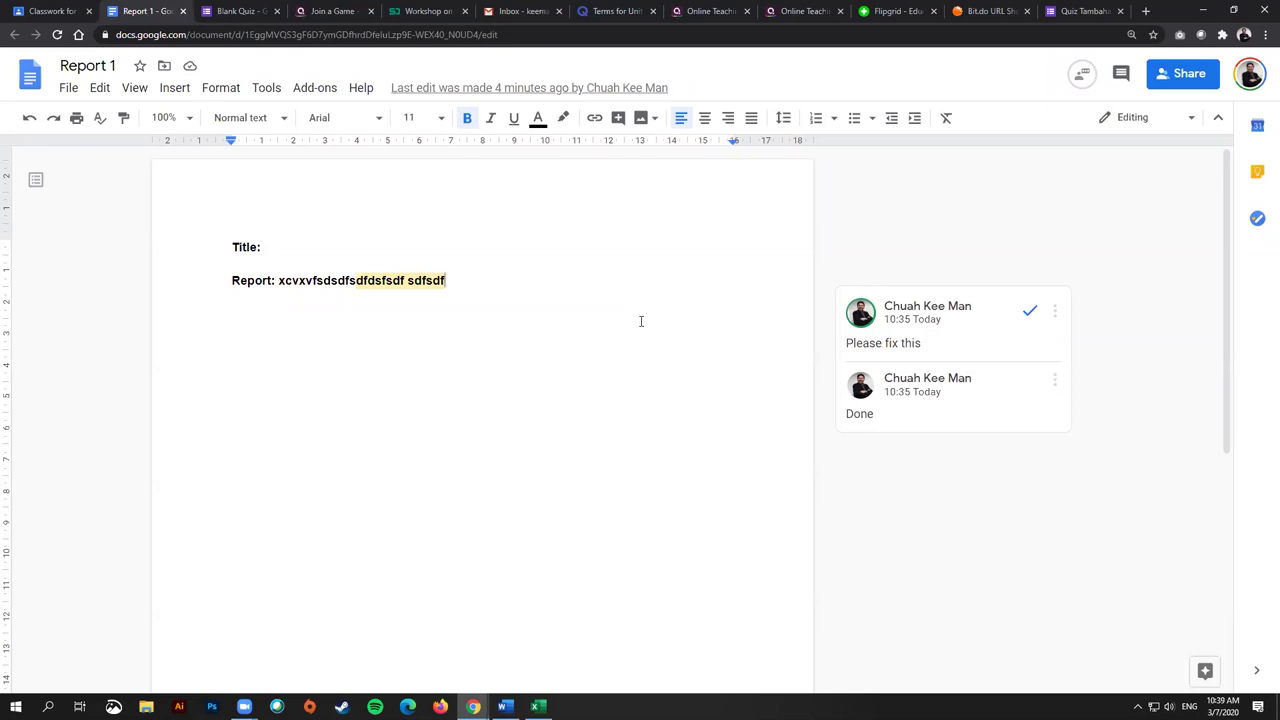
pyautogui.hotkey('shift', 'Right')
pyautogui.click(666, 388)
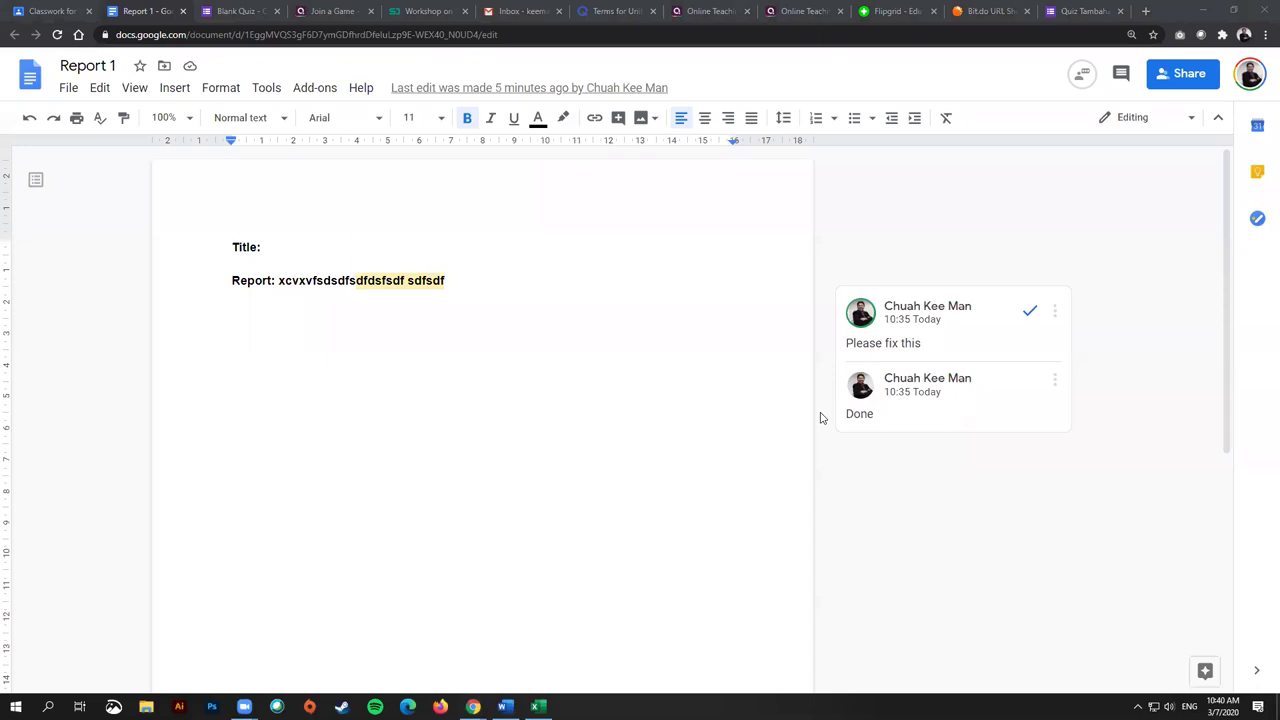
pyautogui.click(584, 370)
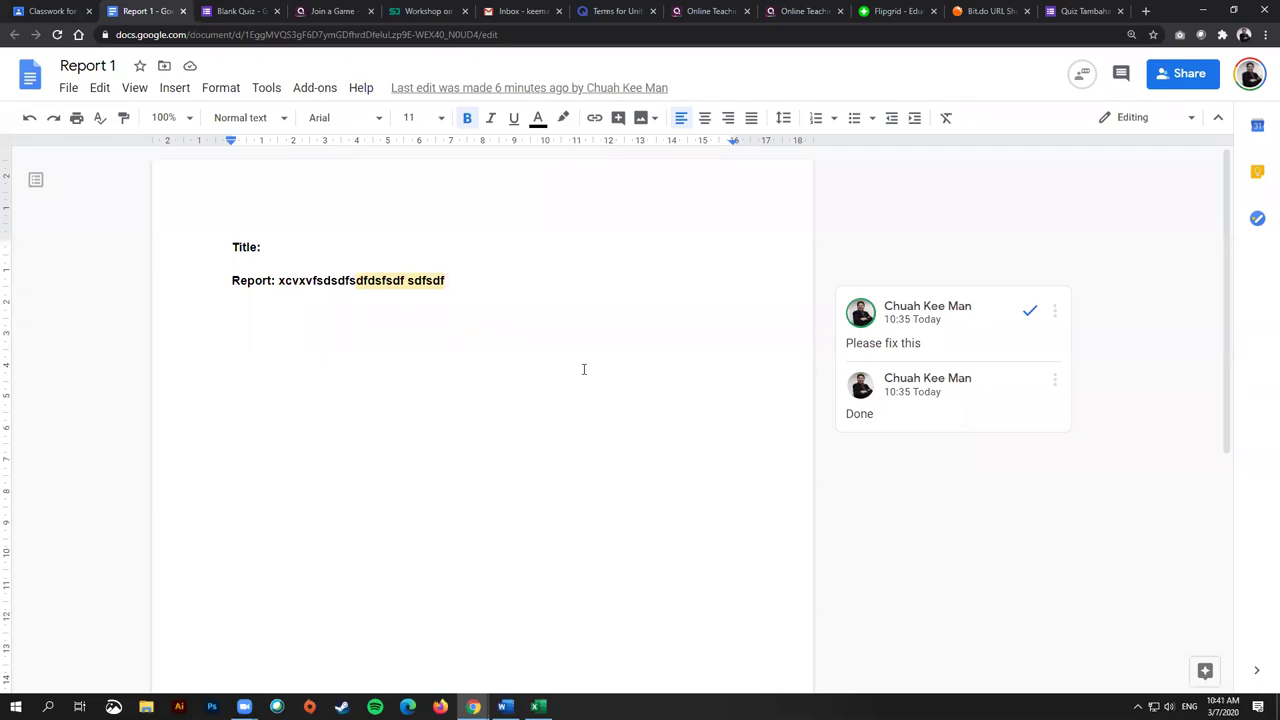
# Step: Create a new scored rubric from scratch for the Written Assignment (Report)
pyautogui.click(75, 10)
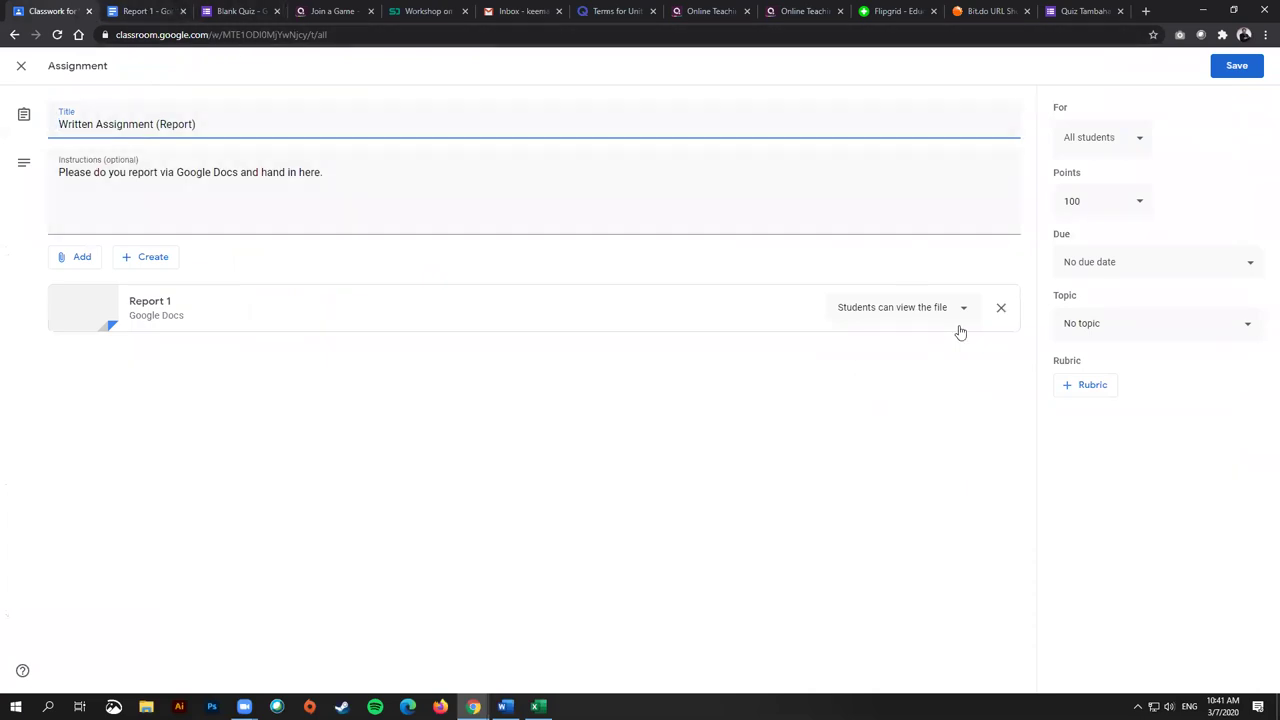
pyautogui.click(1091, 392)
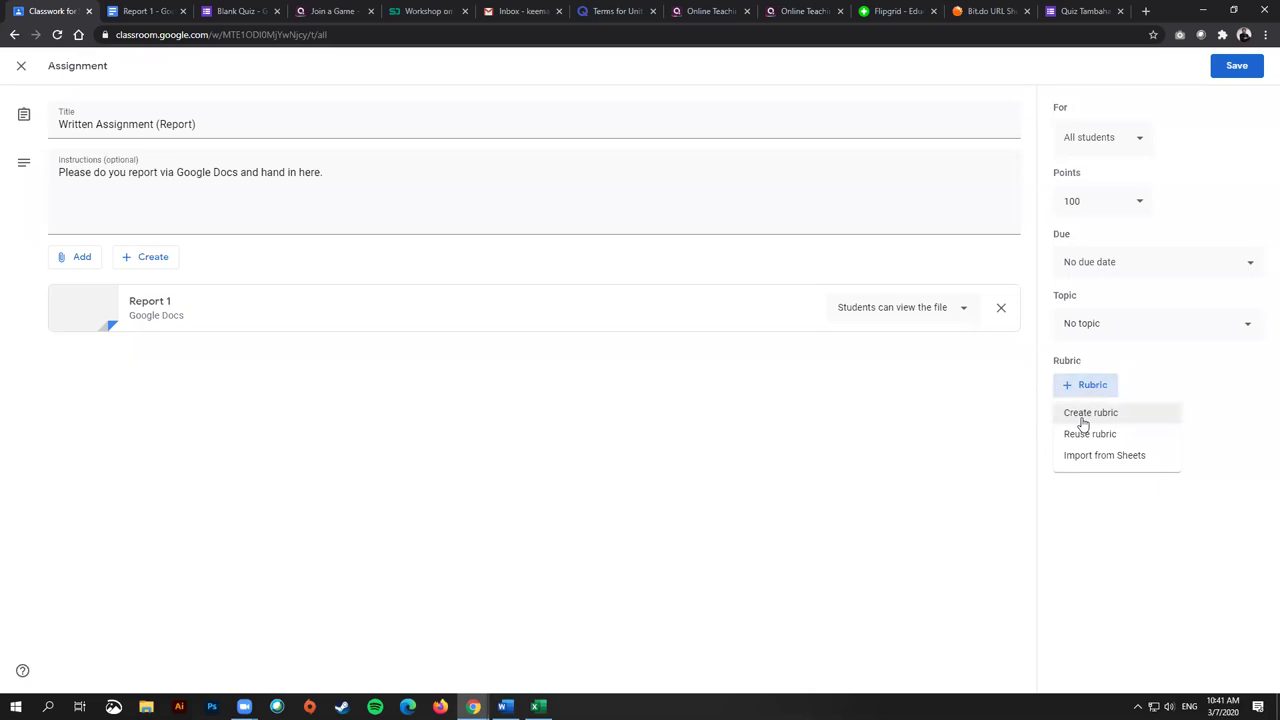
pyautogui.click(1083, 420)
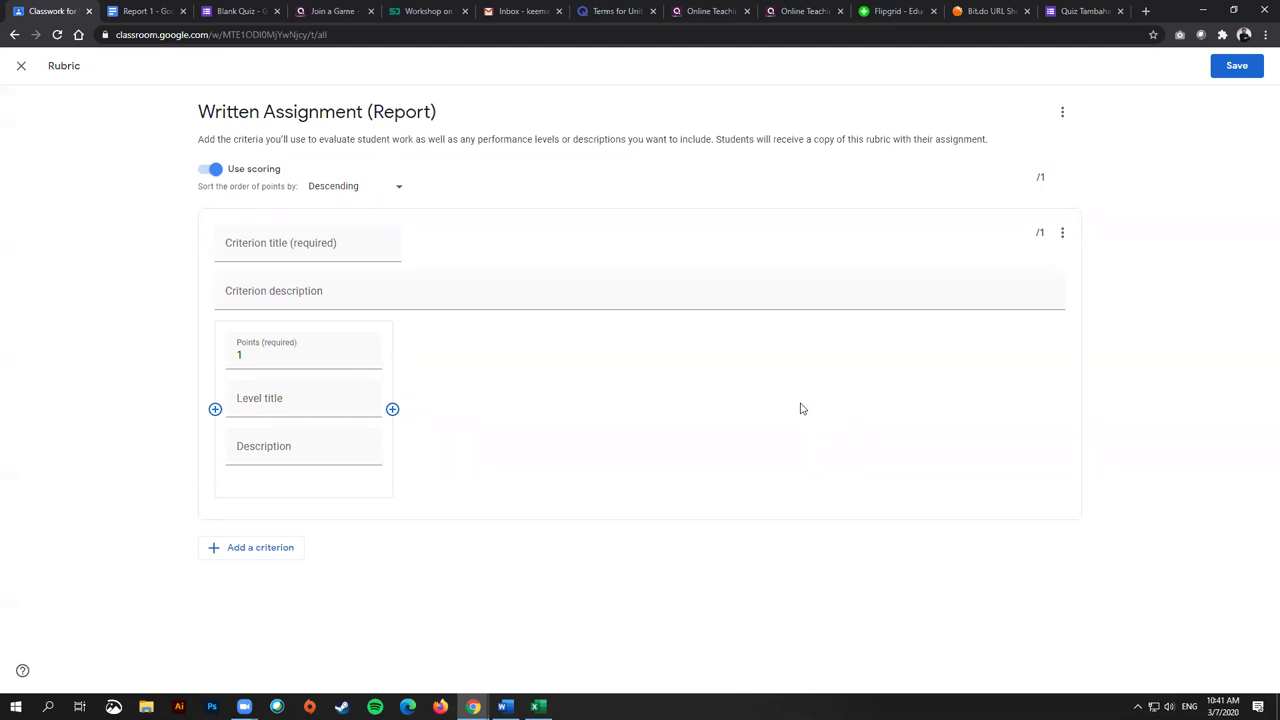
# Step: Title the first criterion Pengenalan and describe it as needing a clear topic
pyautogui.click(327, 249)
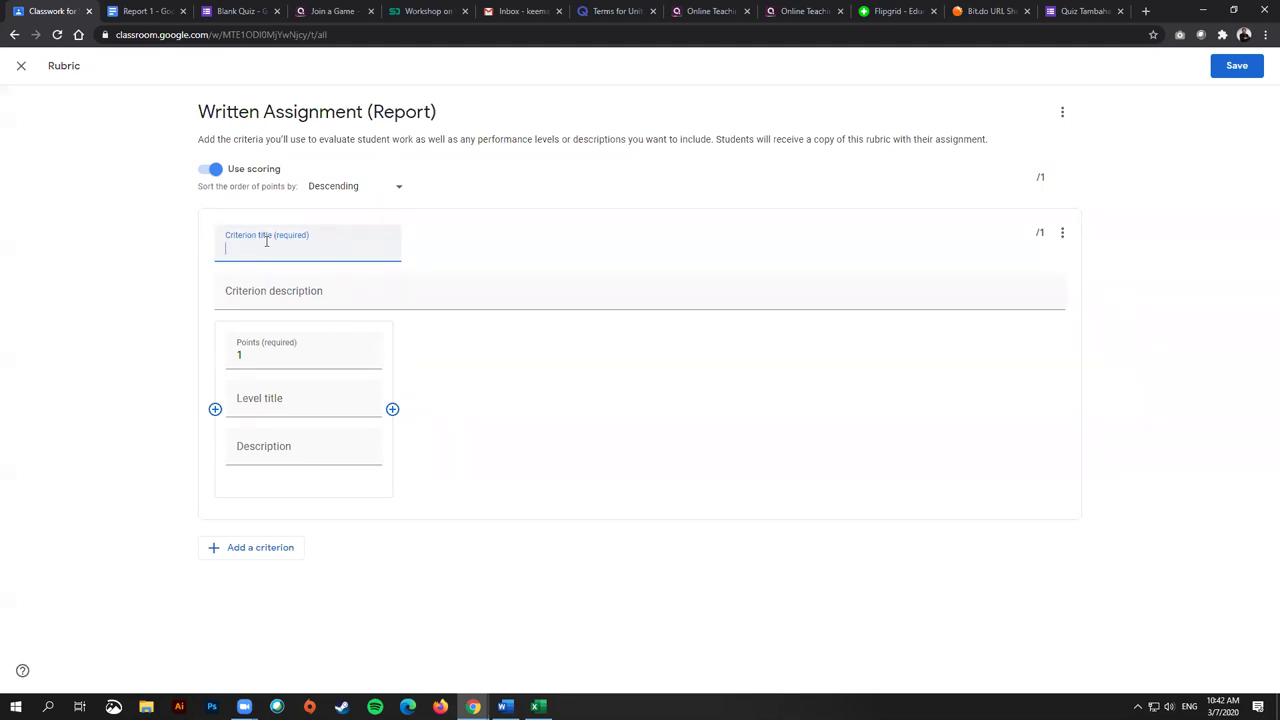
pyautogui.write('Peg')
pyautogui.press('BackSpace')
pyautogui.write('ngenalan')
pyautogui.click(289, 294)
pyautogui.write('Pas')
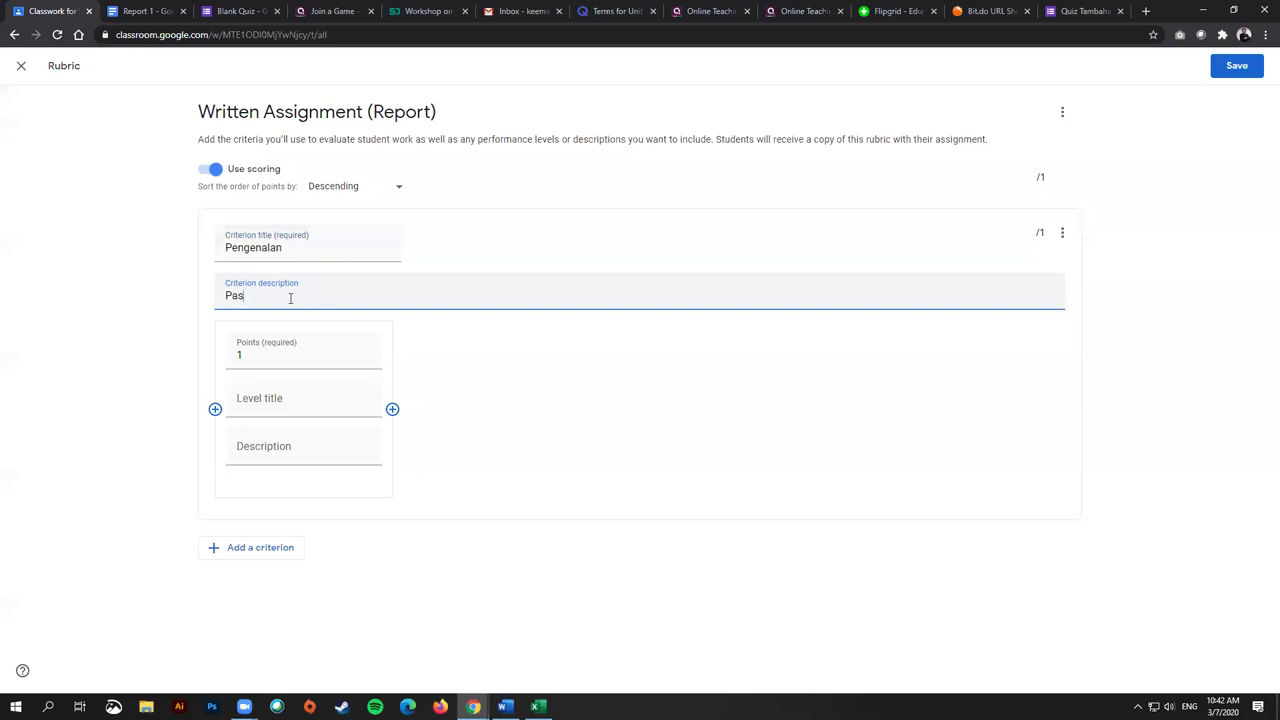
pyautogui.write('tikan ada topik yang jelas dan ada ')
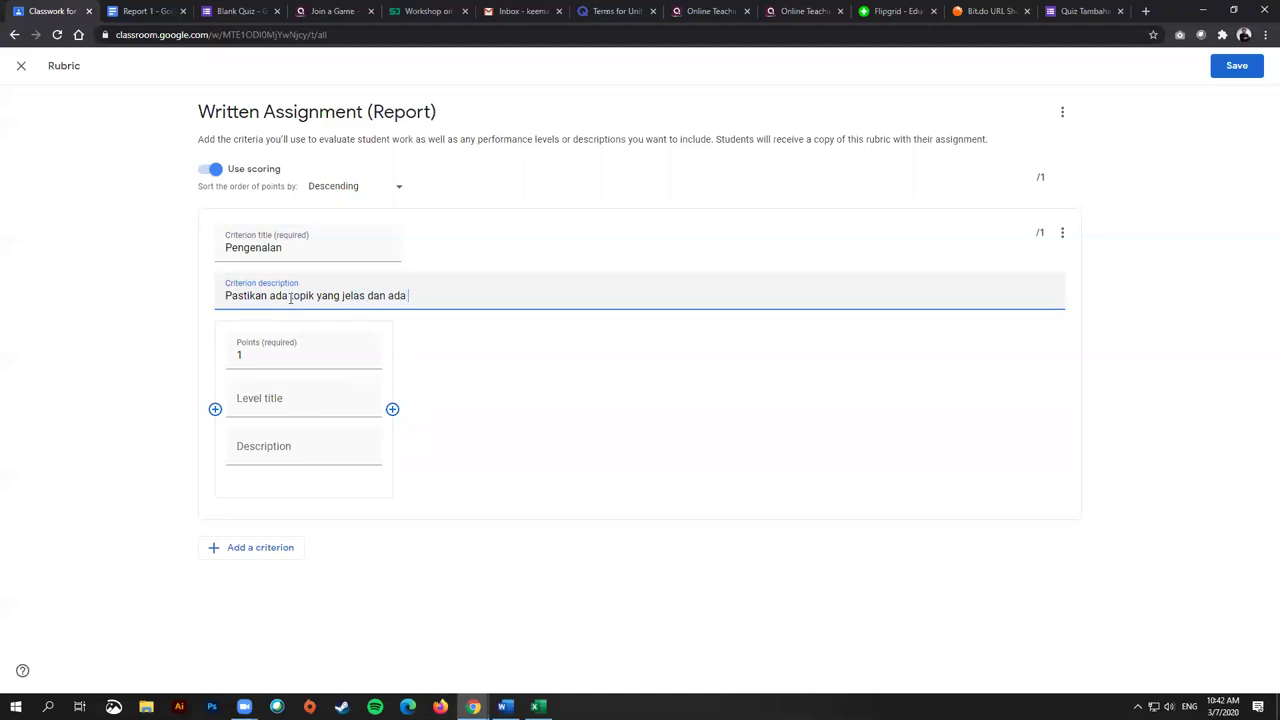
pyautogui.write('...')
# Step: Make the top level worth 3 points with a title and the description 'Topik jelas dan pad…'
pyautogui.click(249, 355)
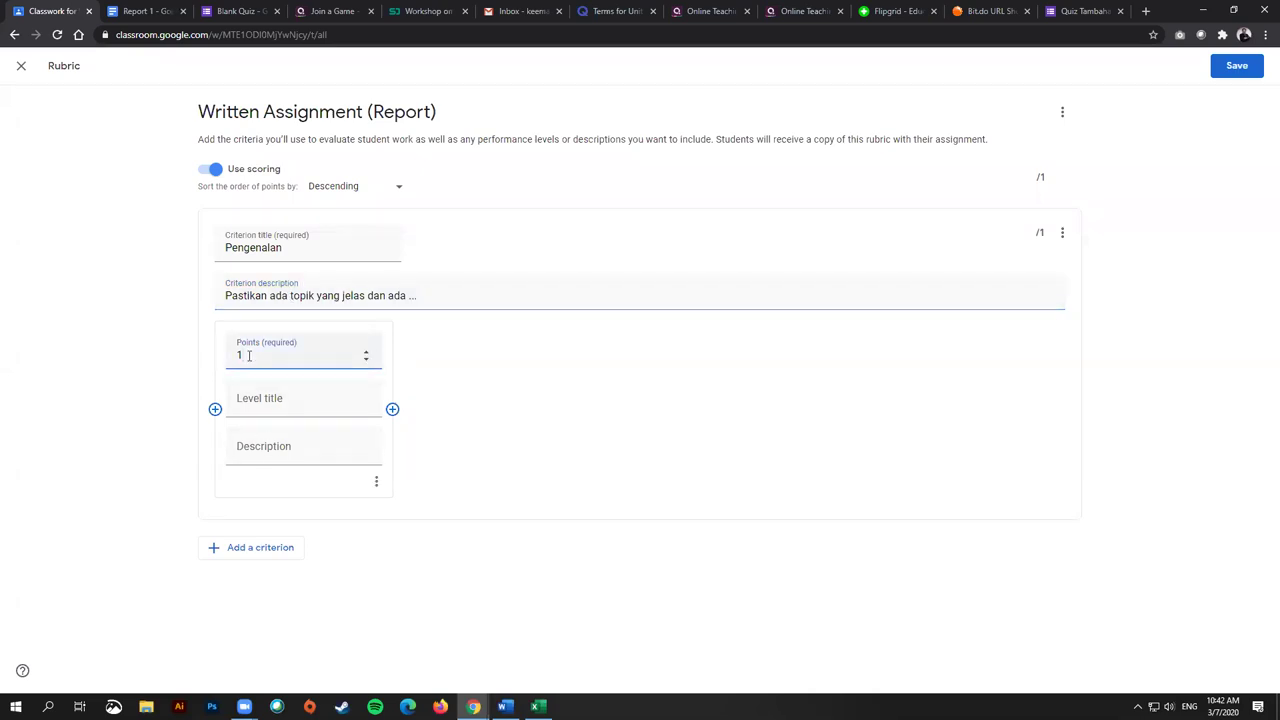
pyautogui.moveTo(249, 355); pyautogui.dragTo(237, 354)
pyautogui.write('3')
pyautogui.click(274, 401)
pyautogui.write('Sangat Ba')
pyautogui.click(286, 451)
pyautogui.write('Topik jelas dan padat')
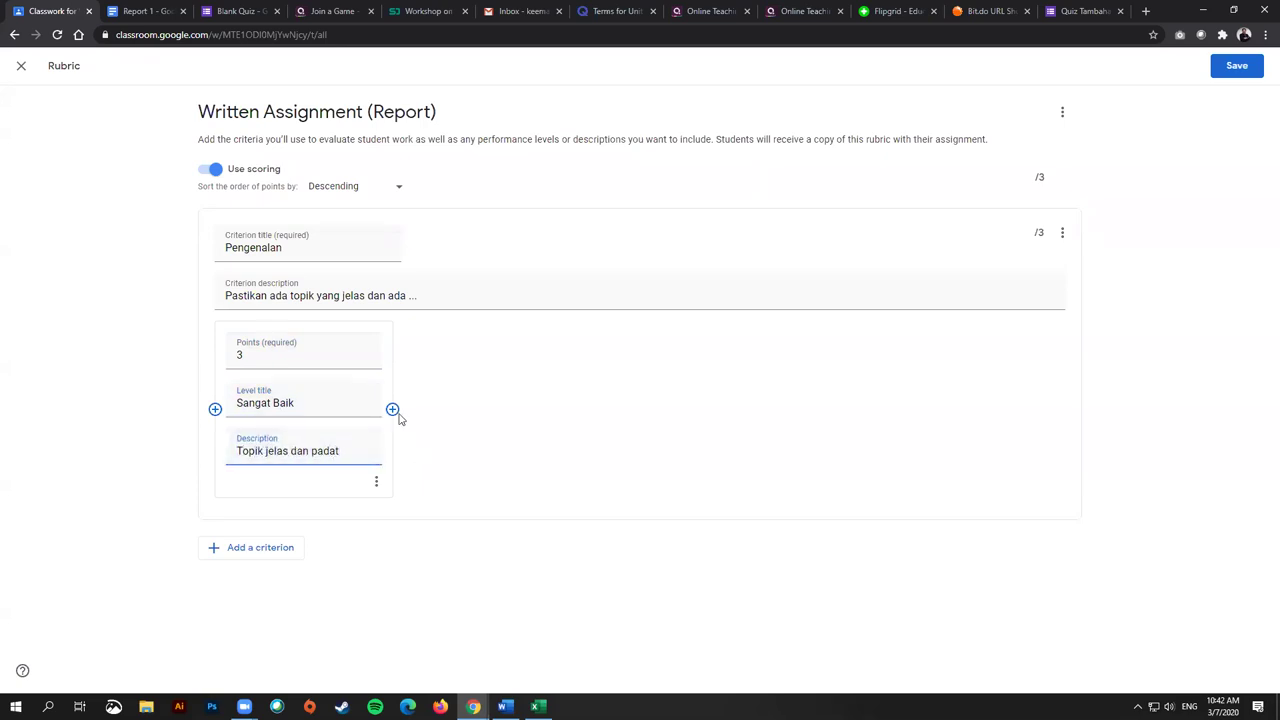
# Step: Add a Sederhana level described 'Topik boleh diterima tetapi masih kurang jelas.' and retitle the top level Baik
pyautogui.click(392, 409)
pyautogui.click(463, 404)
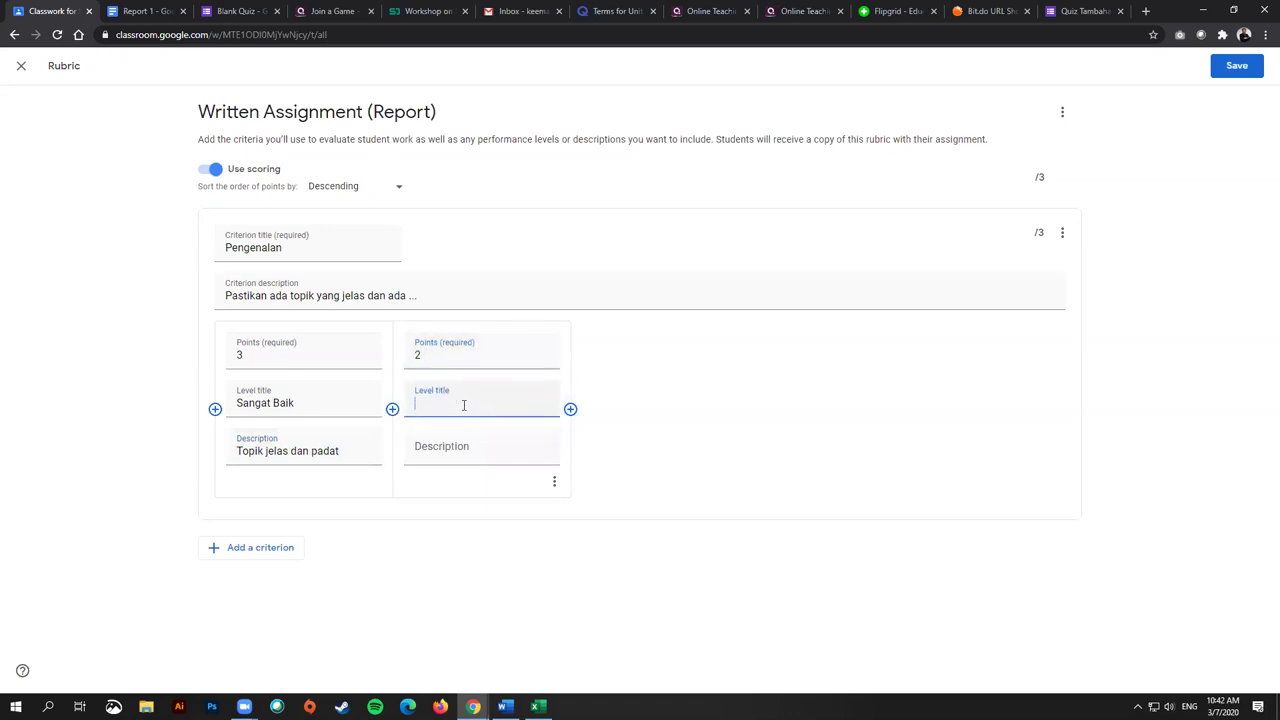
pyautogui.write('Sederhana')
pyautogui.moveTo(283, 403); pyautogui.dragTo(195, 403)
pyautogui.press('BackSpace')
pyautogui.write('B')
pyautogui.click(456, 446)
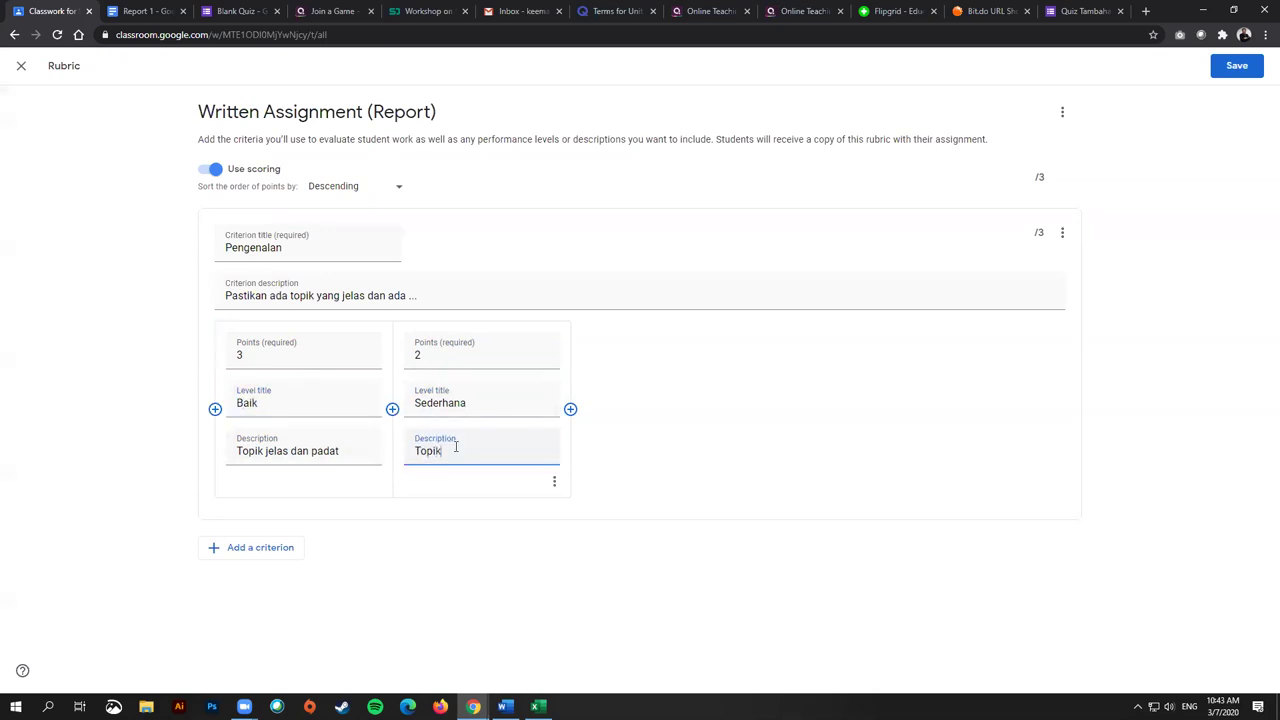
pyautogui.write('Topik boleh diterima tetapi masih kurang jelas.')
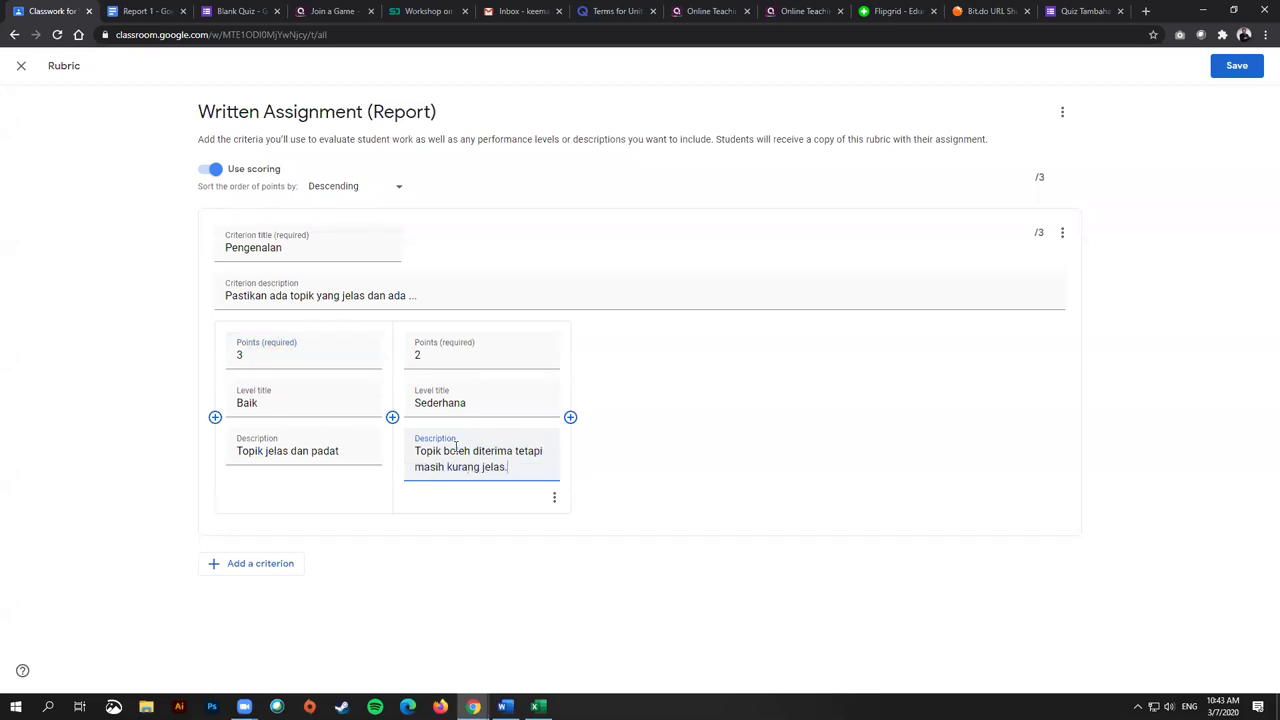
# Step: Add a 1-point Lemah level described 'Topik masih perlu diperbaiki'
pyautogui.click(570, 417)
pyautogui.click(660, 360)
pyautogui.write('1')
pyautogui.click(657, 401)
pyautogui.write('Lemah')
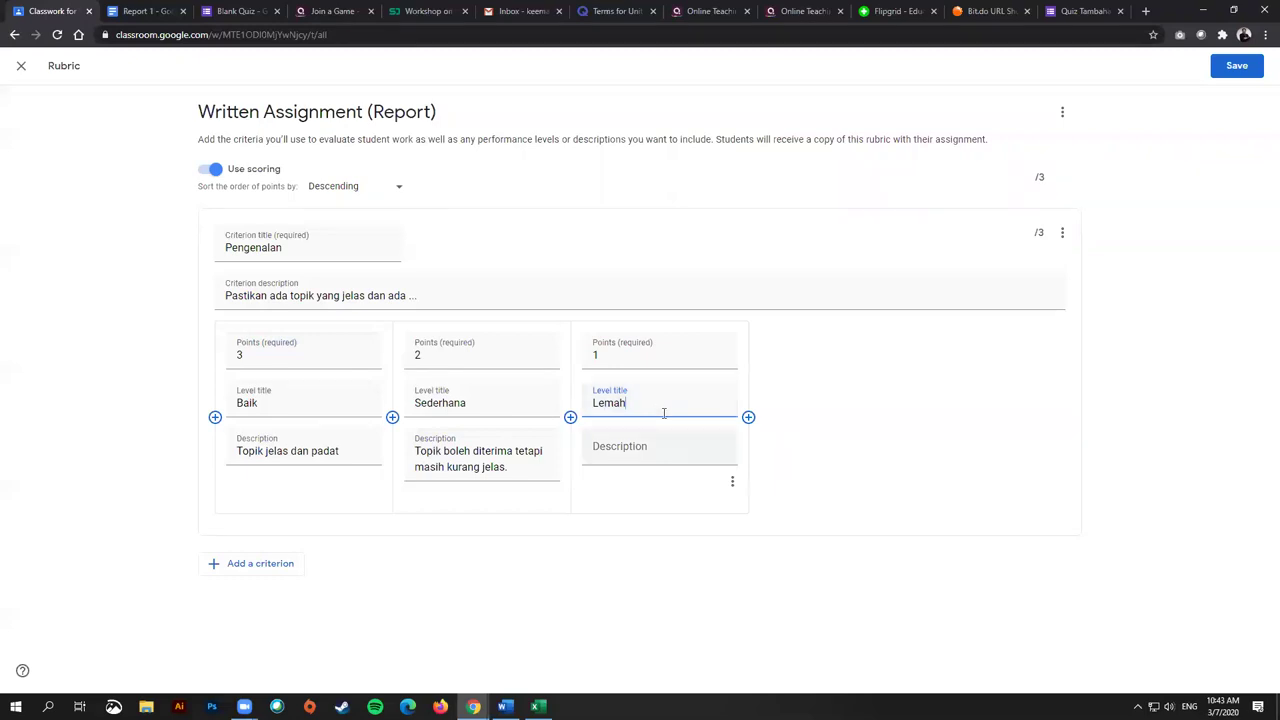
pyautogui.press('Tab')
pyautogui.write('To')
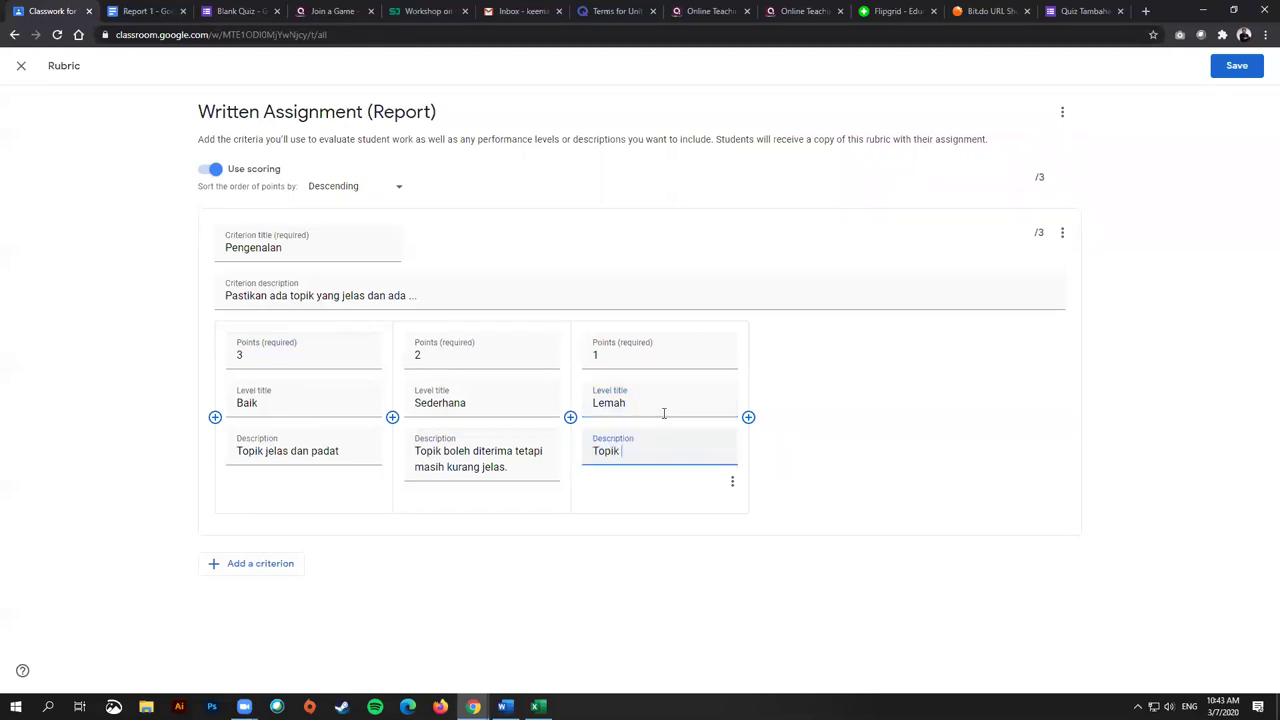
pyautogui.write('pik masih perlu diperbaiki')
pyautogui.click(818, 410)
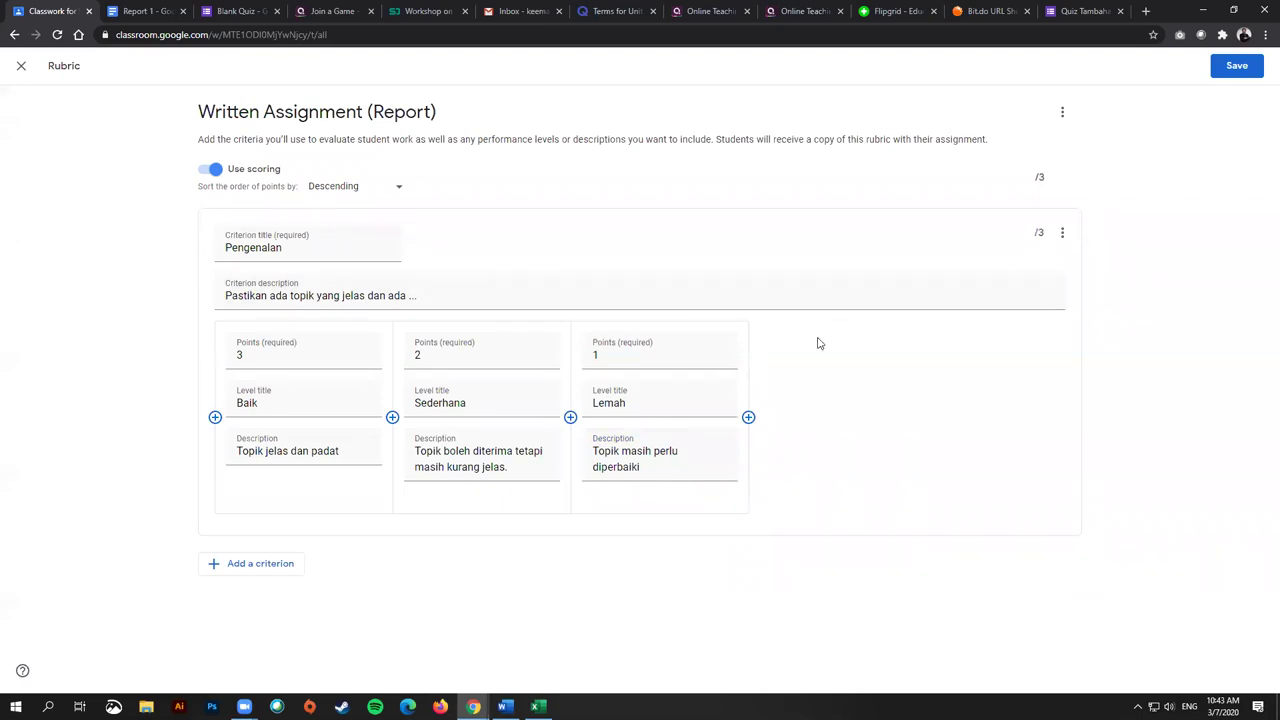
# Step: Add the Isi Kandungan criterion with a description asking for 3 points with examples
pyautogui.click(277, 563)
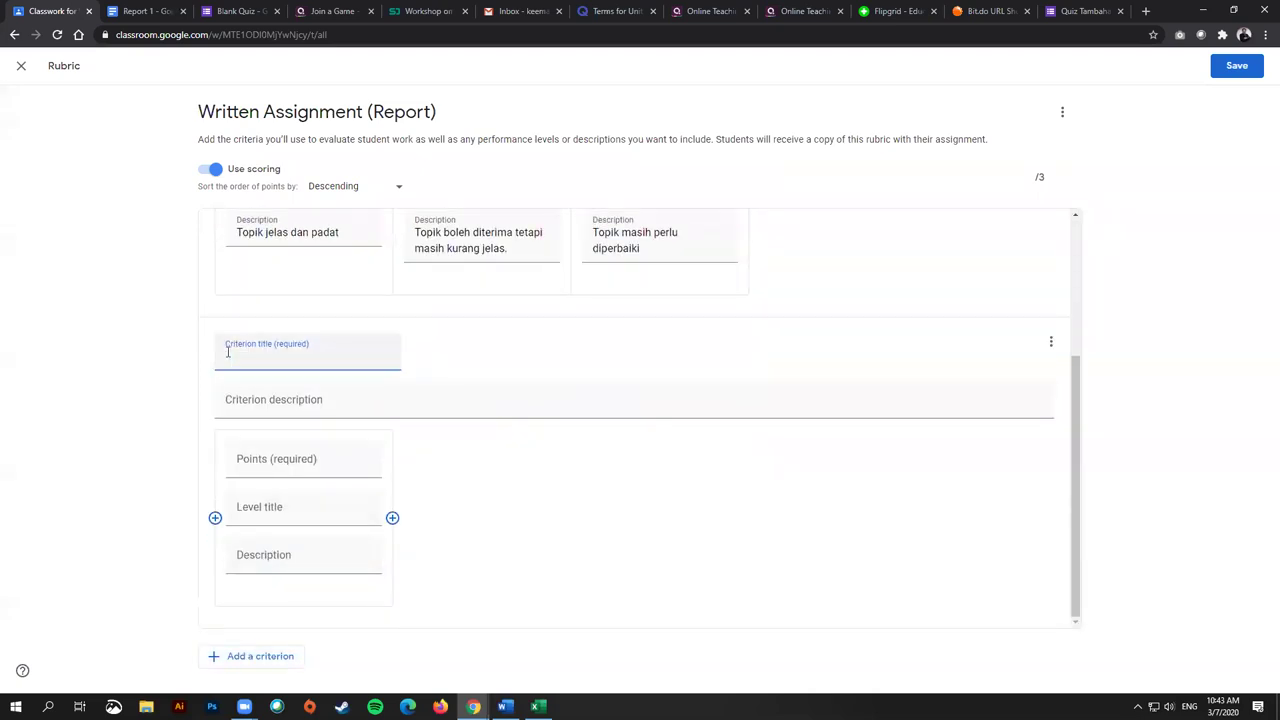
pyautogui.write('Isi Kandungan')
pyautogui.click(273, 398)
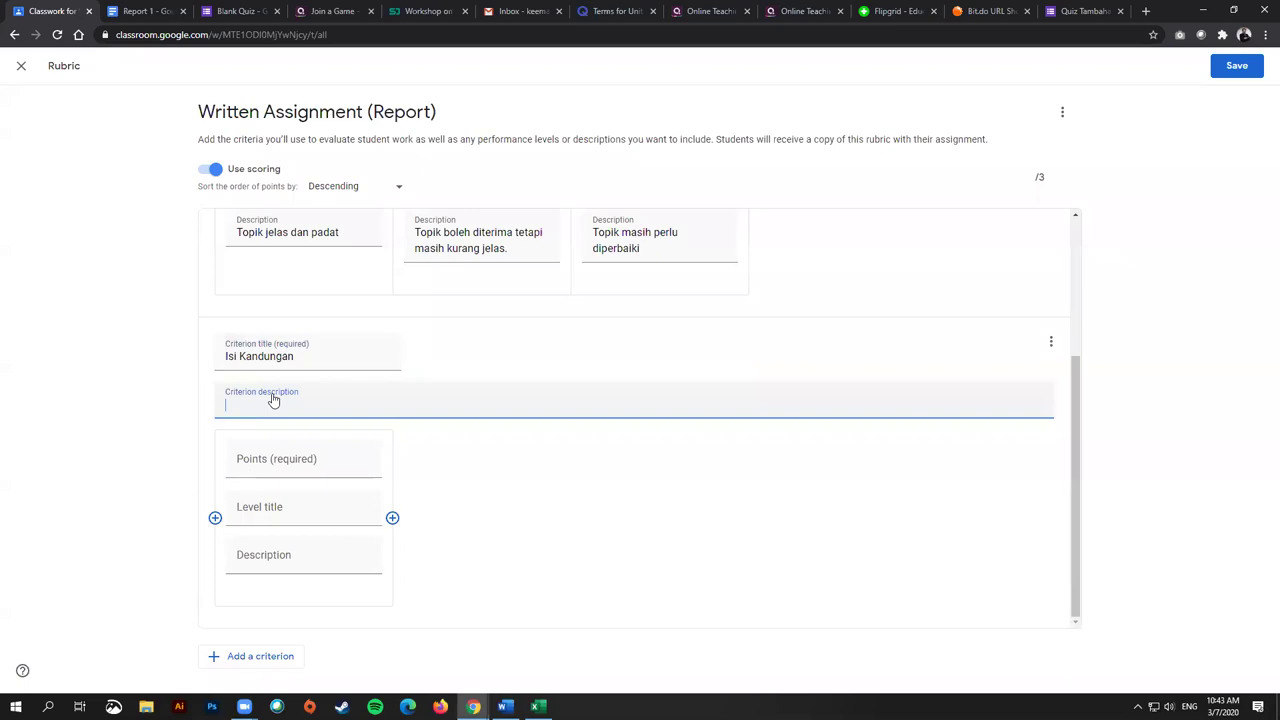
pyautogui.write('Pastikan ada 3 isi dentgan ')
pyautogui.write('an conto')
pyautogui.write('h yang sesuai.')
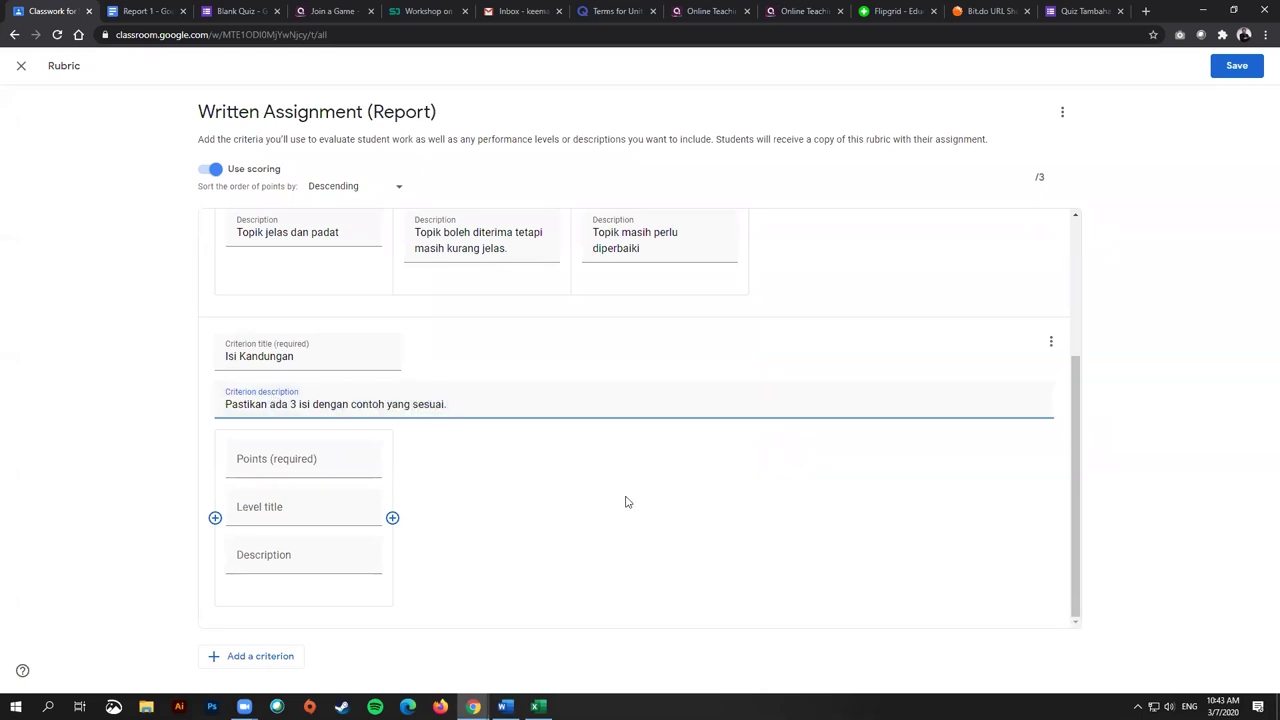
# Step: Give its first level 6 points and the title Sangat baik
pyautogui.click(300, 460)
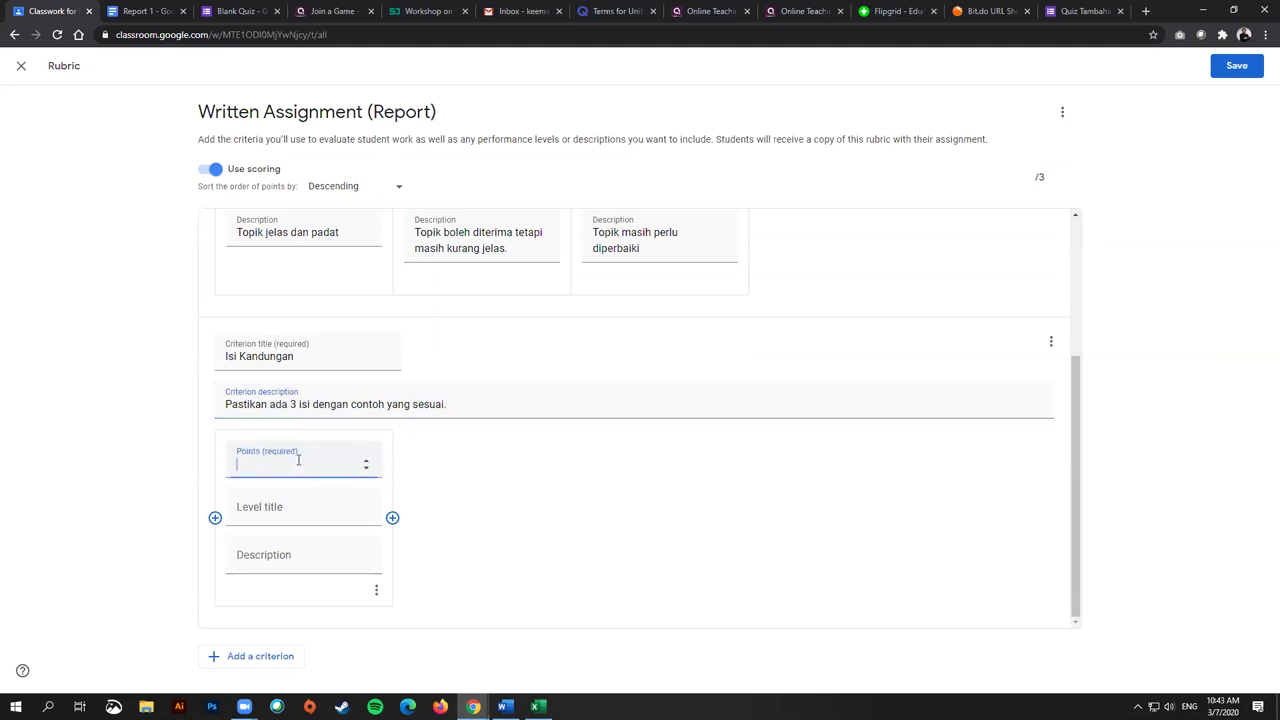
pyautogui.scroll(2, 1043, 337)
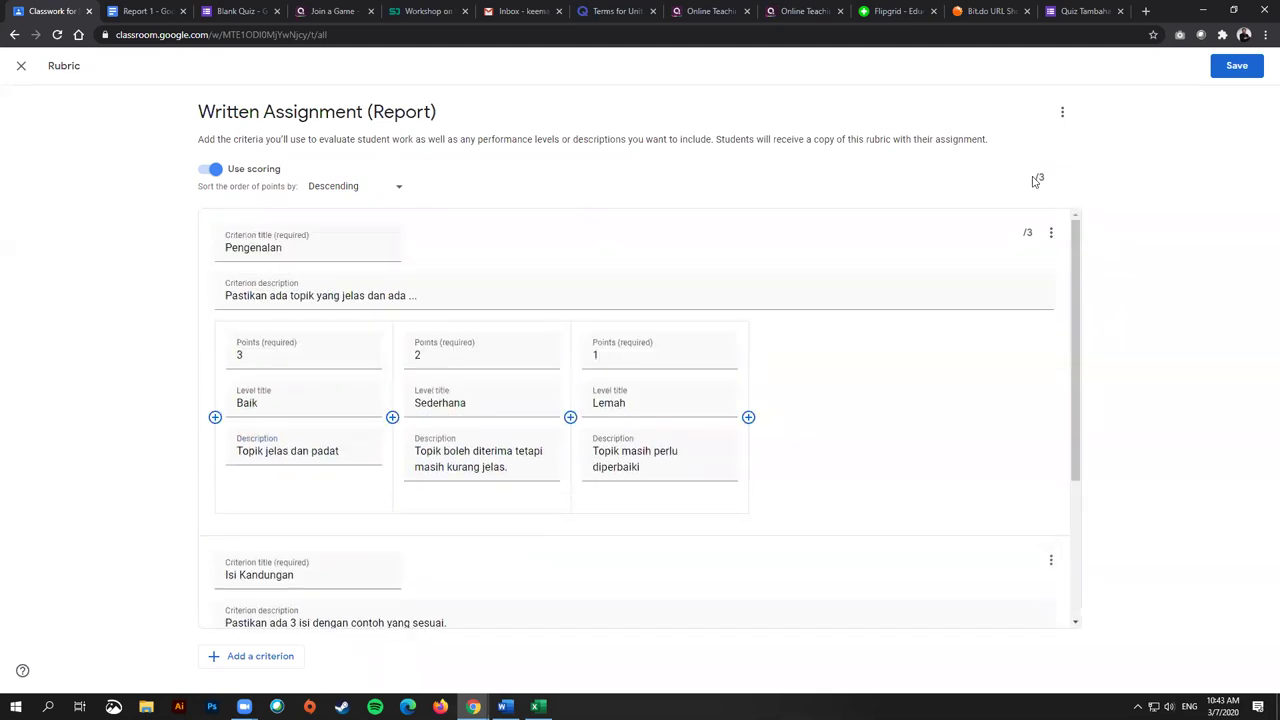
pyautogui.scroll(-2, 443, 543)
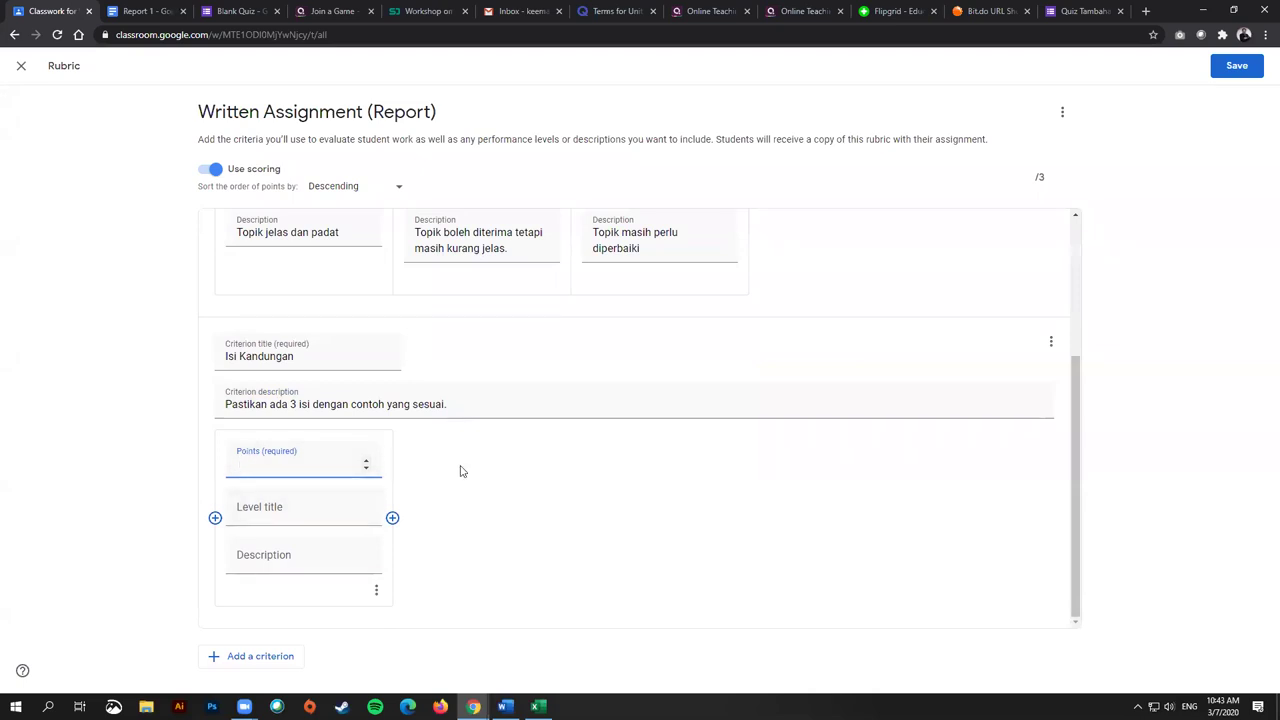
pyautogui.write('66')
pyautogui.click(313, 513)
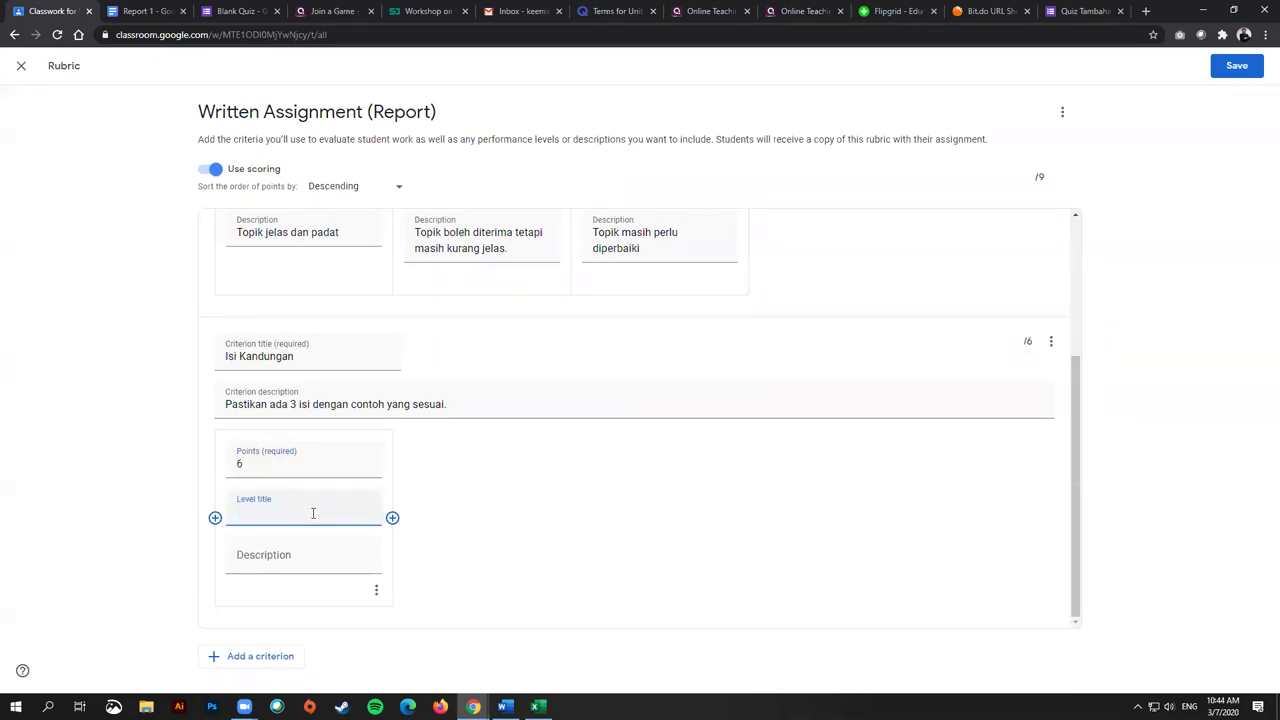
pyautogui.write('Sangfat ')
pyautogui.write(' baiu')
pyautogui.click(266, 555)
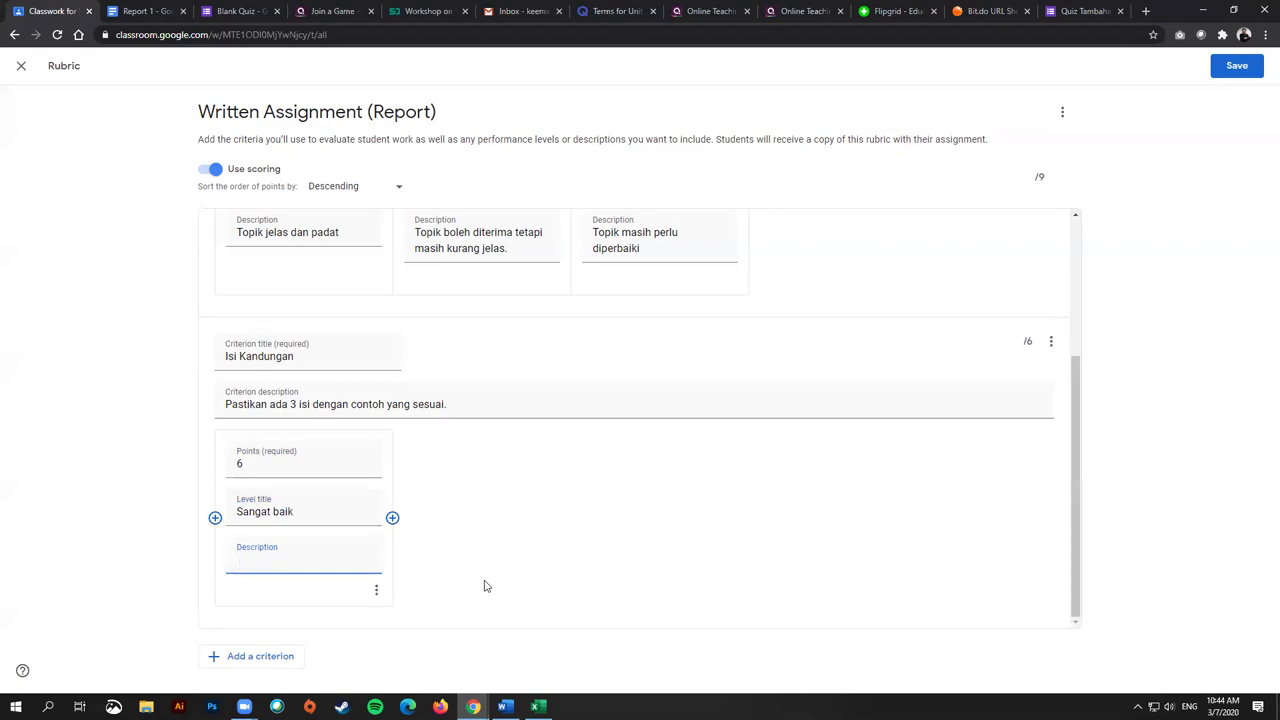
# Step: Add Isi Kandungan levels worth 5, 4, 3, 2 and 1 points
pyautogui.click(392, 517)
pyautogui.write('5')
pyautogui.click(570, 518)
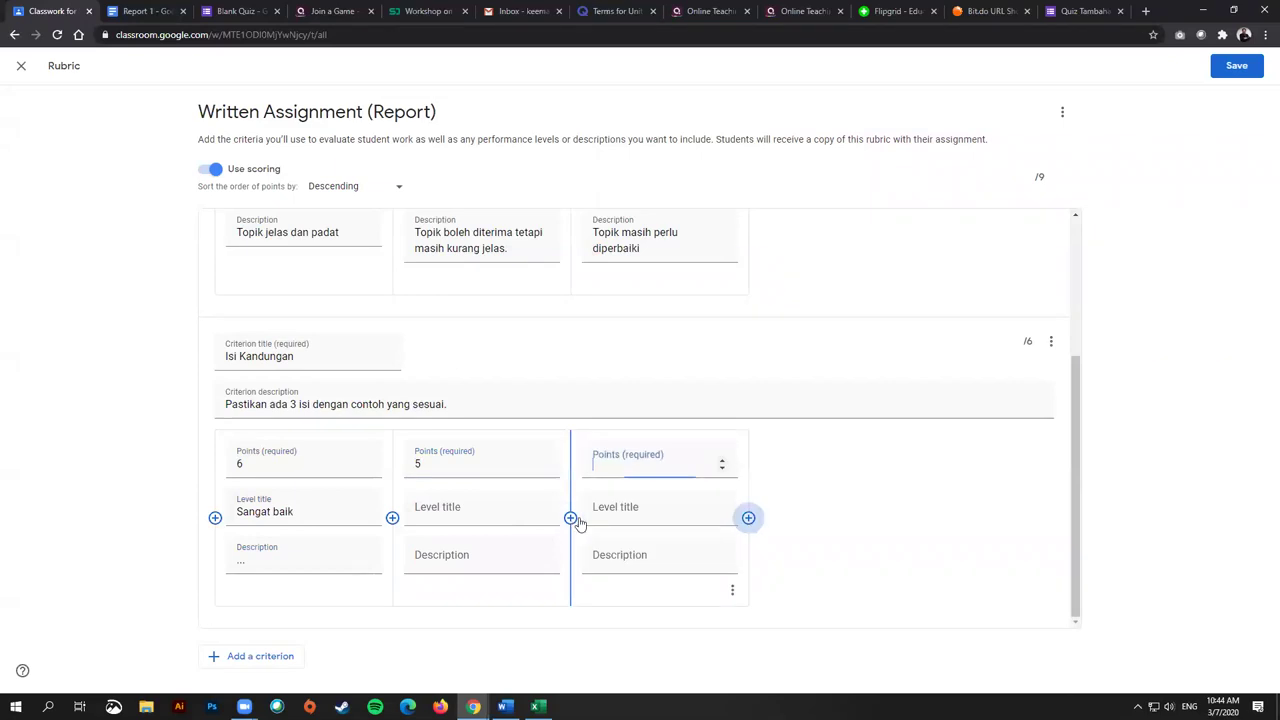
pyautogui.write('4')
pyautogui.click(748, 517)
pyautogui.write('3')
pyautogui.click(926, 518)
pyautogui.write('2')
pyautogui.click(1067, 518)
pyautogui.write('1')
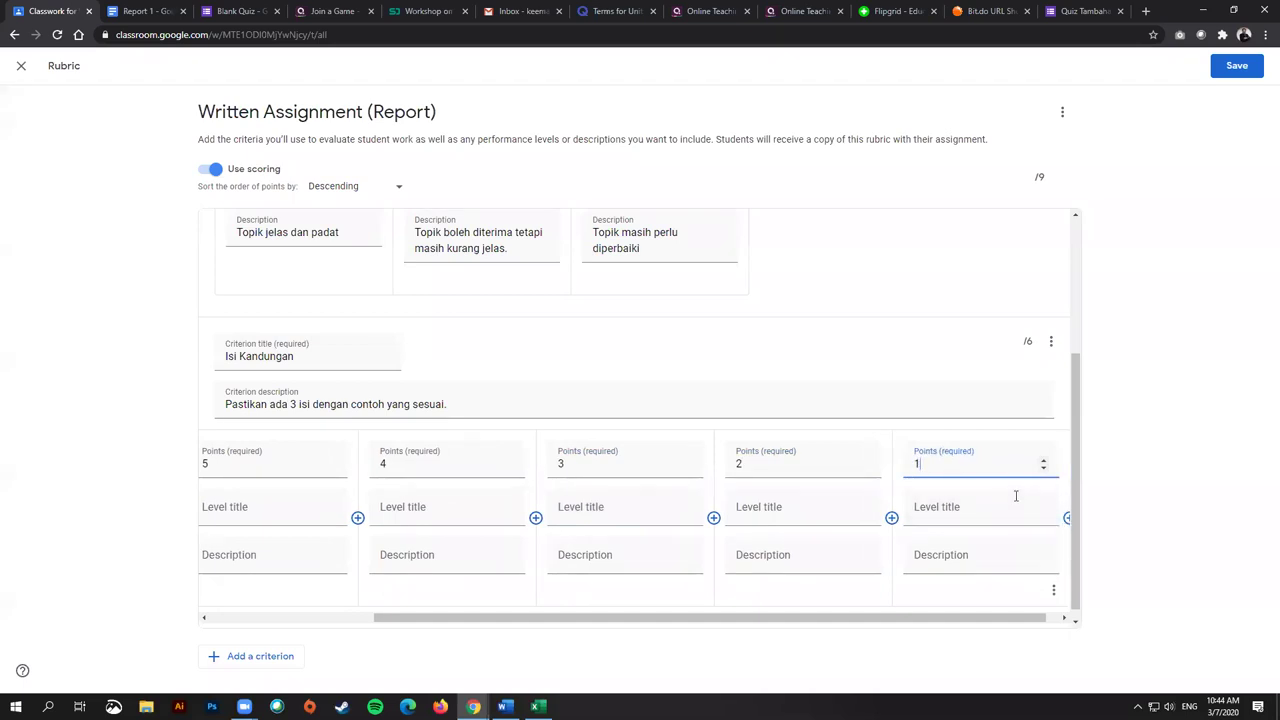
pyautogui.press('Tab')
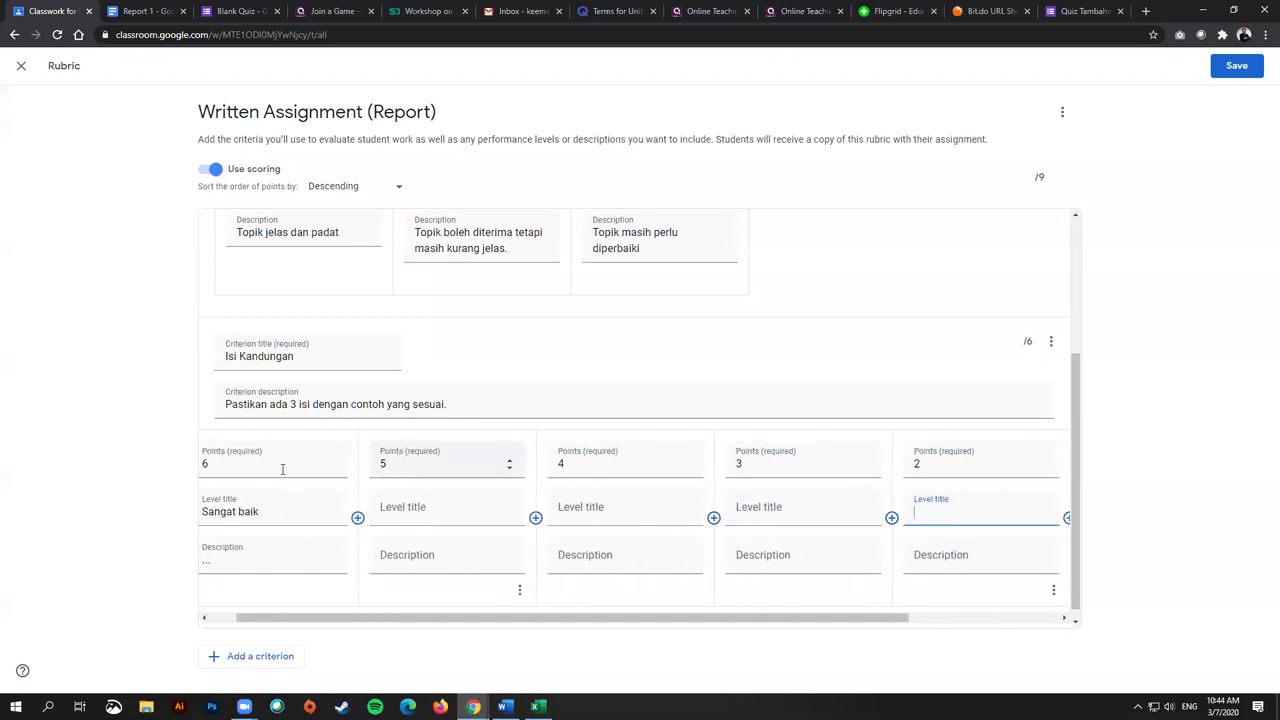
# Step: Copy the Sangat baik title into the 5-point level's title
pyautogui.moveTo(323, 512); pyautogui.dragTo(158, 522)
pyautogui.click(441, 508)
pyautogui.write('http://bit.do/ppksquiz1')
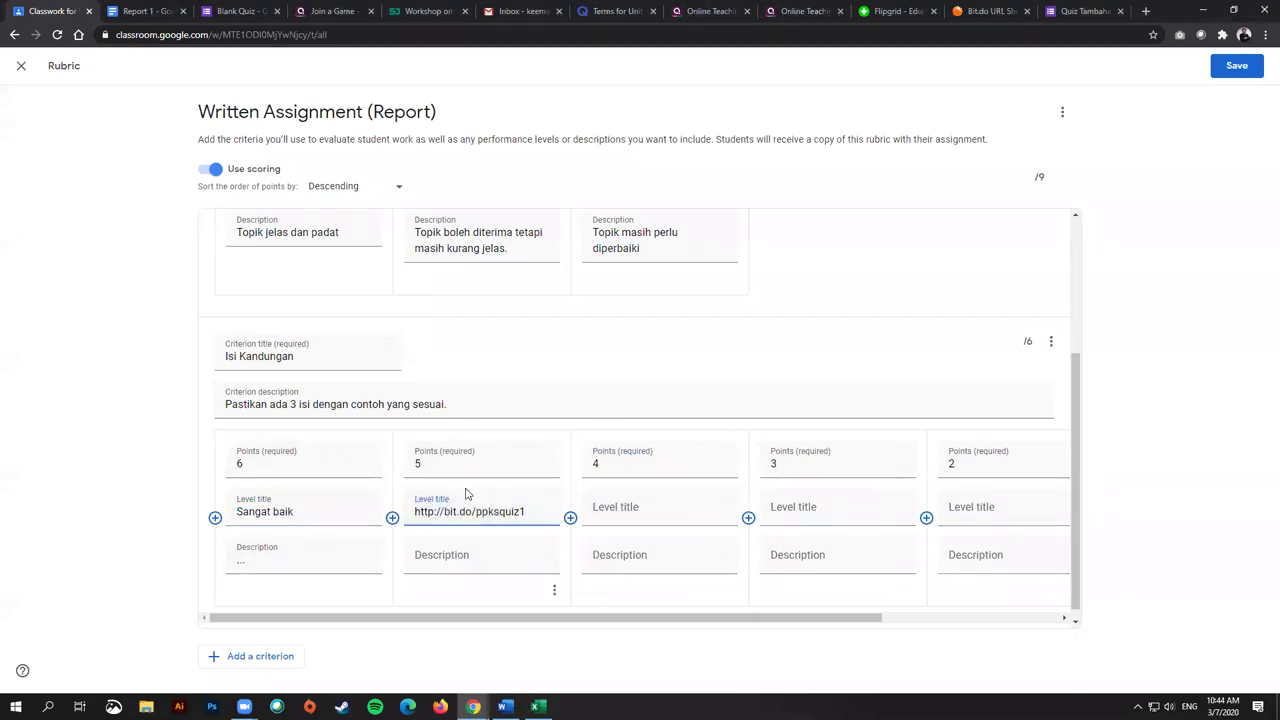
pyautogui.moveTo(309, 517); pyautogui.dragTo(235, 519)
pyautogui.hotkey('ctrl', 'c')
pyautogui.click(488, 505)
pyautogui.hotkey('ctrl', 'a')
pyautogui.hotkey('ctrl', 'v')
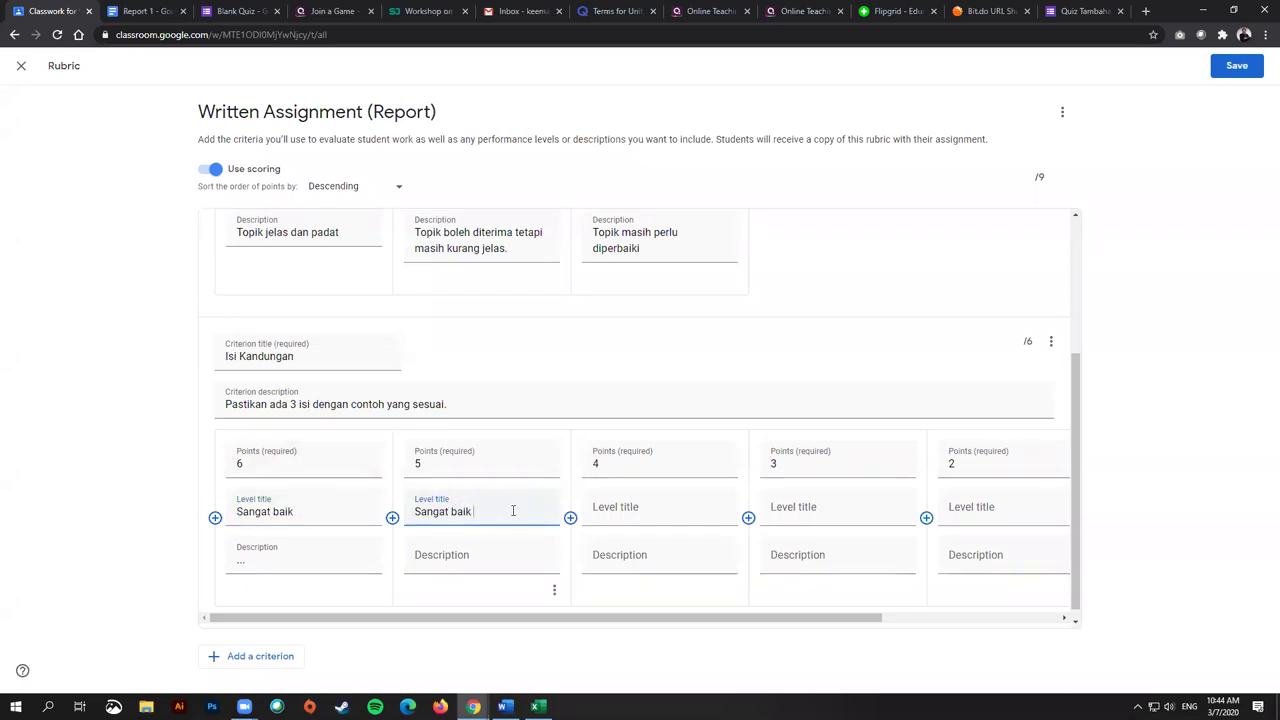
pyautogui.moveTo(608, 617); pyautogui.dragTo(786, 530)
pyautogui.moveTo(703, 620); pyautogui.dragTo(428, 623)
pyautogui.scroll(1, 1017, 429)
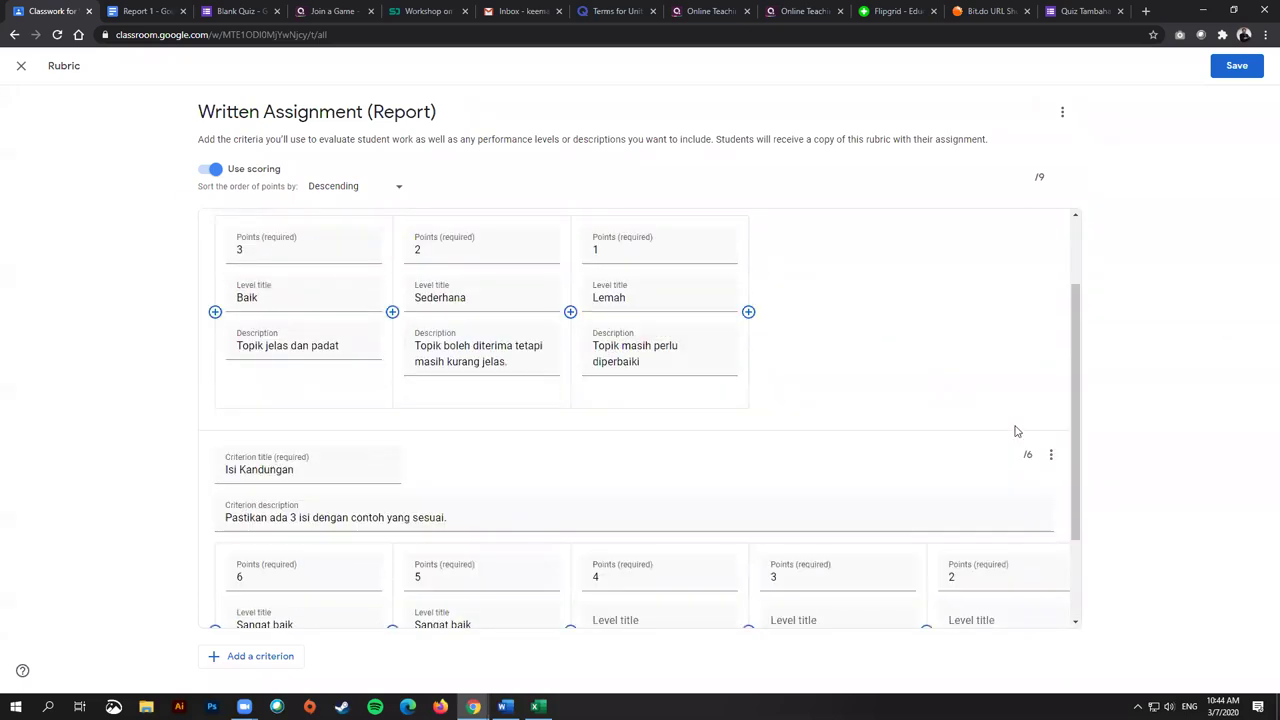
# Step: Add a third criterion, Pentup, worth 1 point
pyautogui.scroll(-1, 1017, 429)
pyautogui.click(252, 658)
pyautogui.write('Pentup')
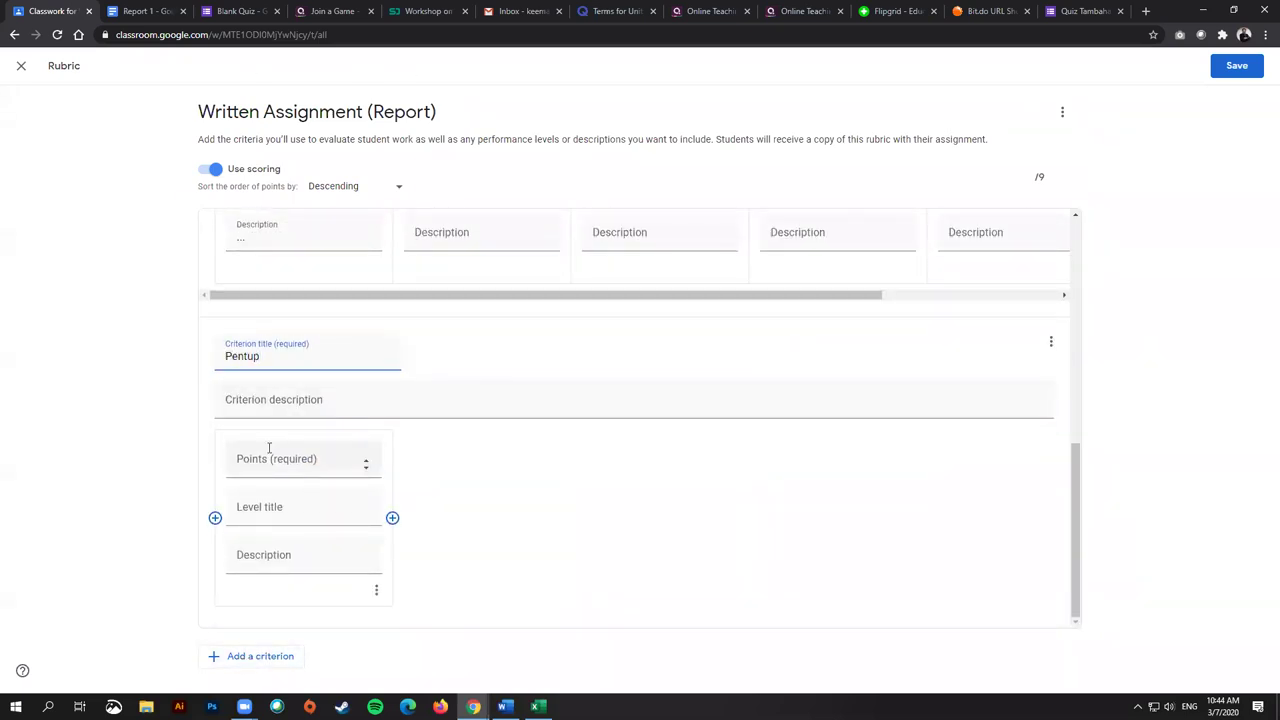
pyautogui.click(300, 462)
pyautogui.write('1')
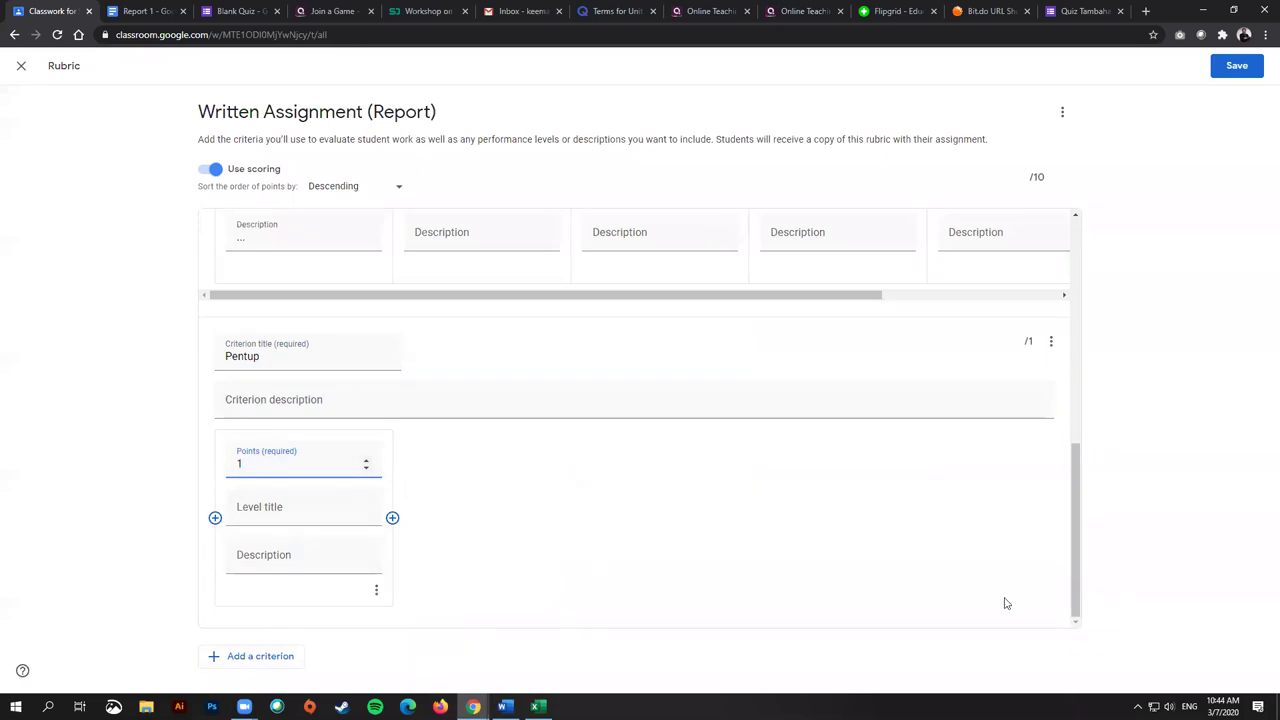
# Step: Save the 10-point rubric and then the assignment
pyautogui.scroll(10, 430, 258)
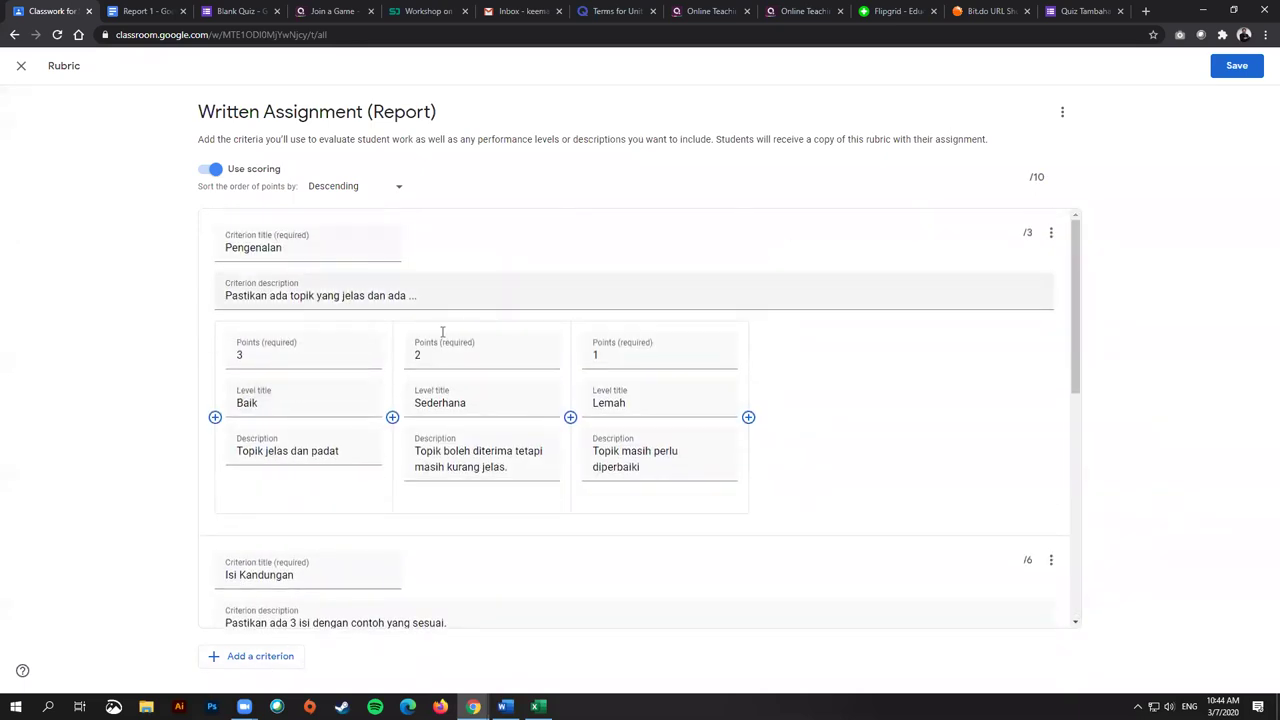
pyautogui.click(1237, 66)
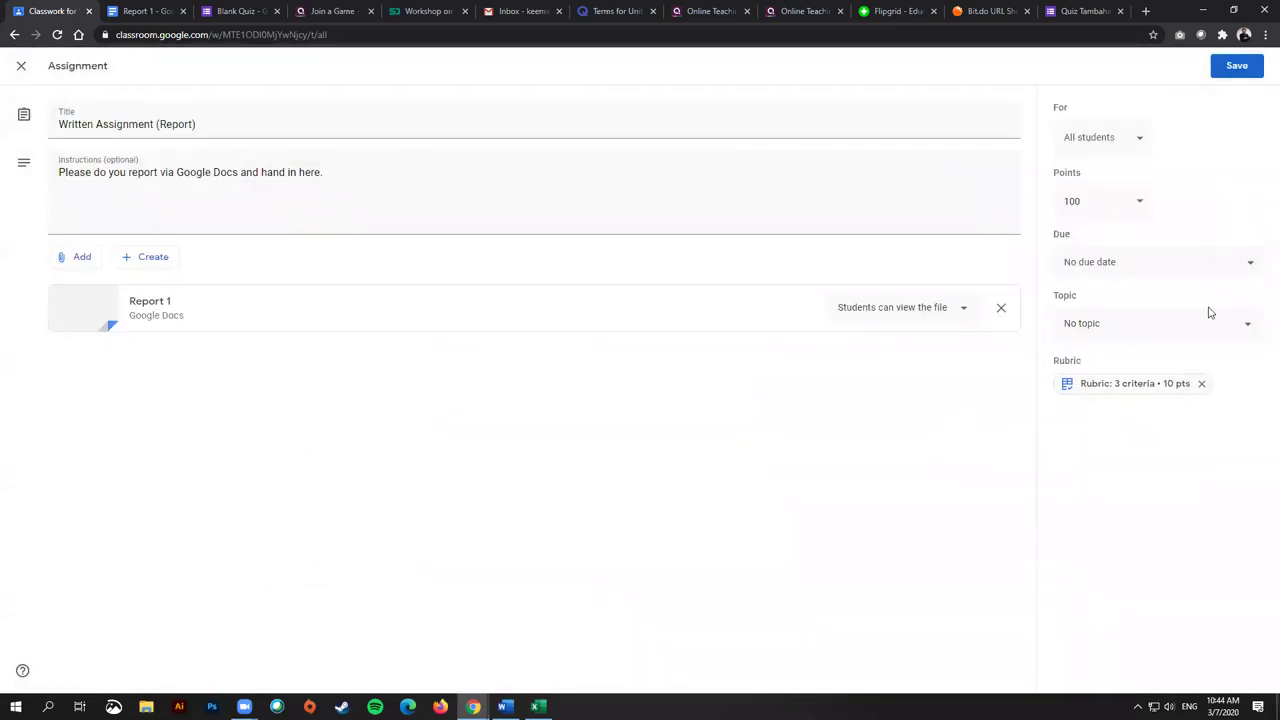
pyautogui.click(1232, 70)
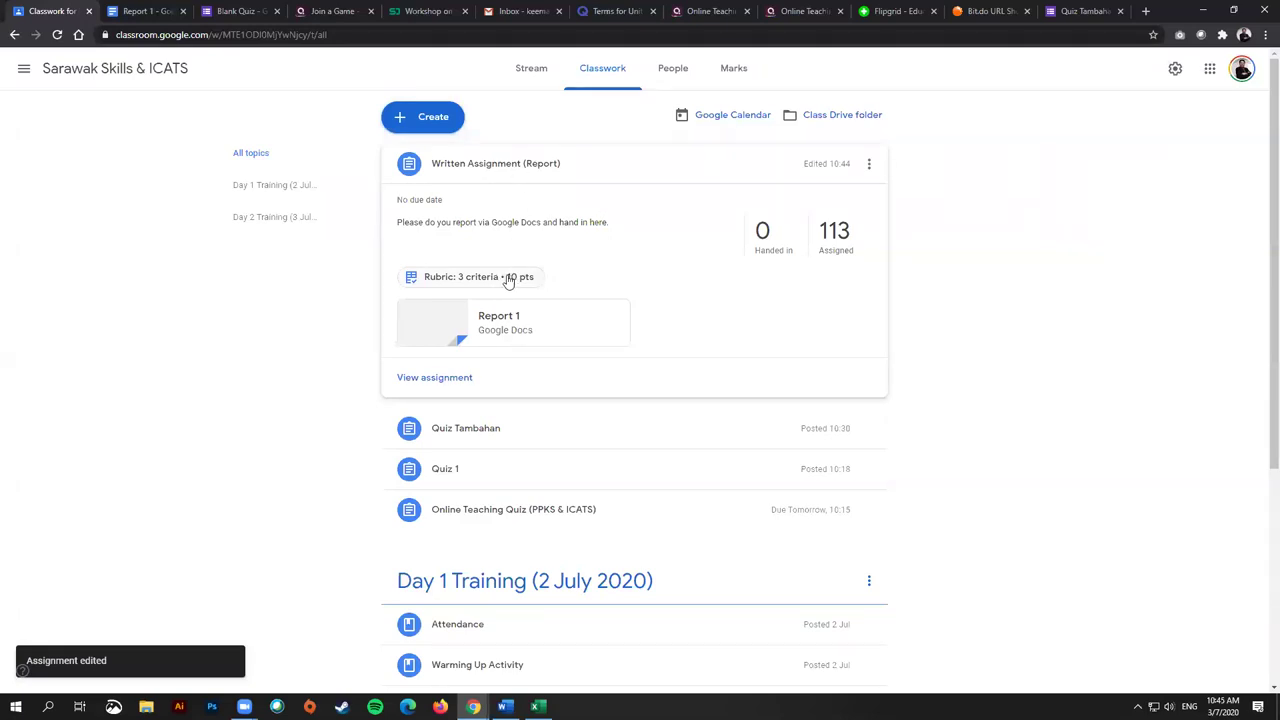
# Step: Preview the attached rubric, close it, and open the 113 assigned students' work
pyautogui.click(508, 281)
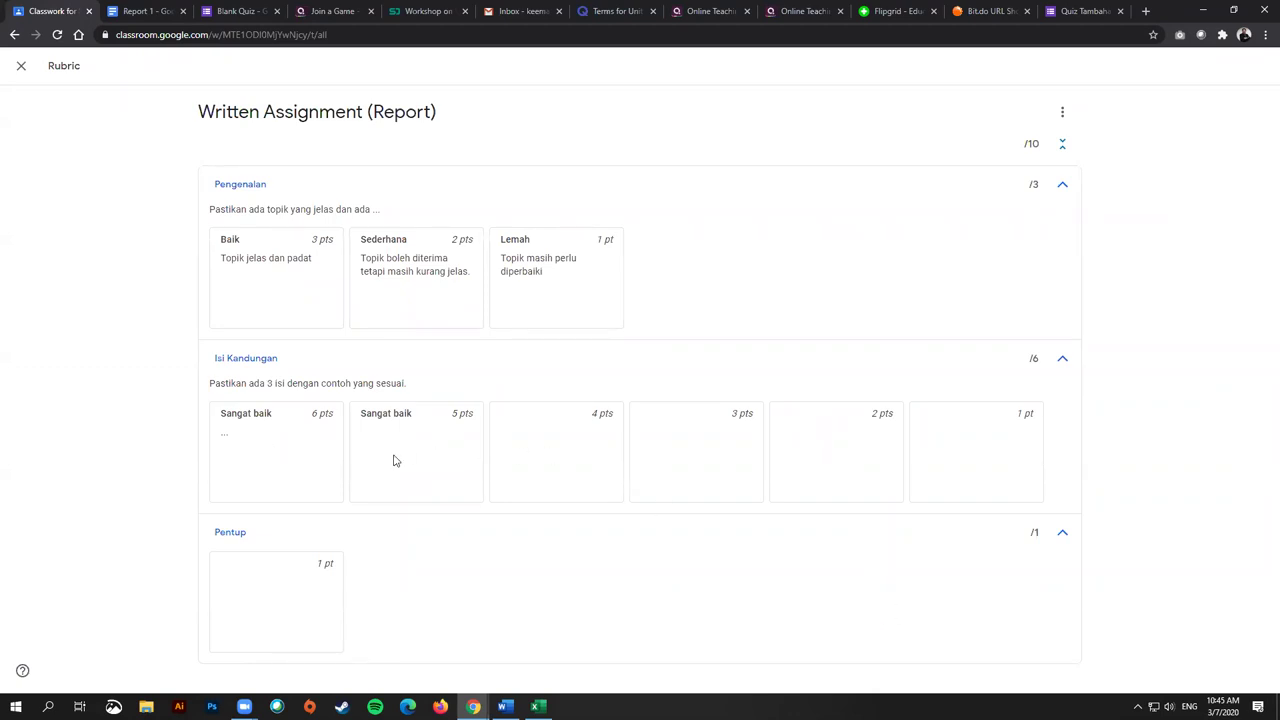
pyautogui.click(20, 66)
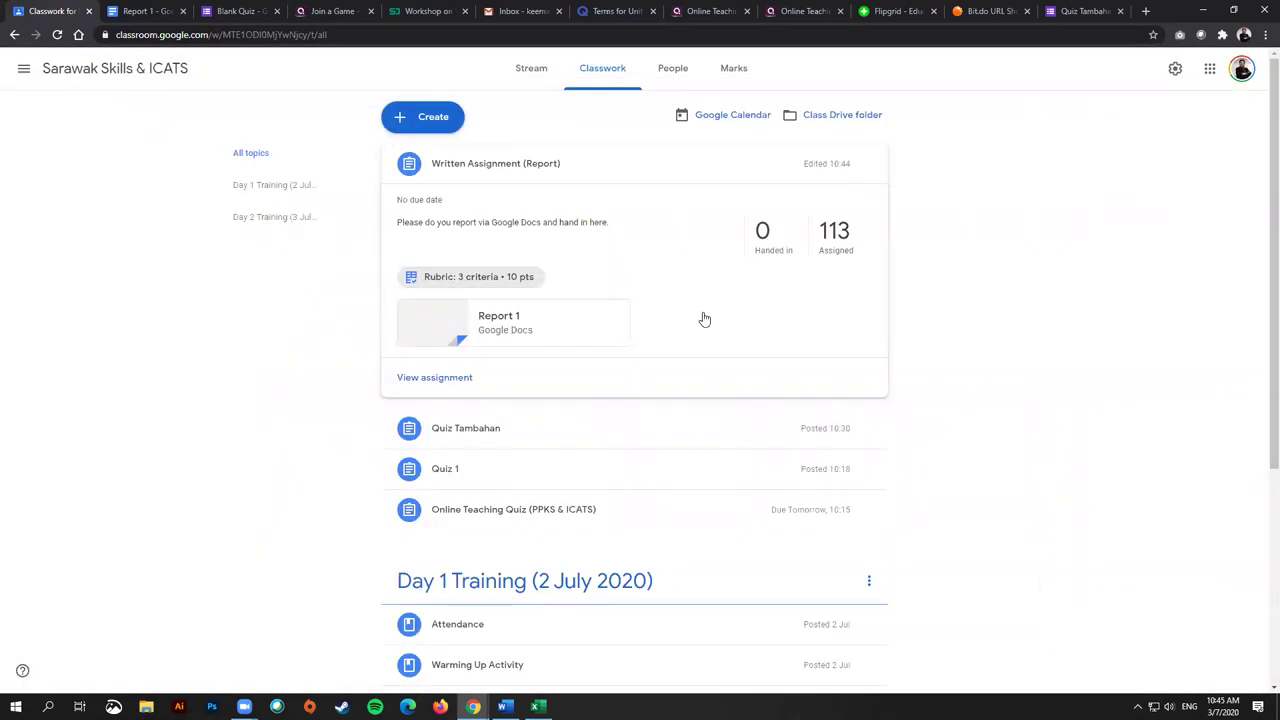
pyautogui.click(850, 246)
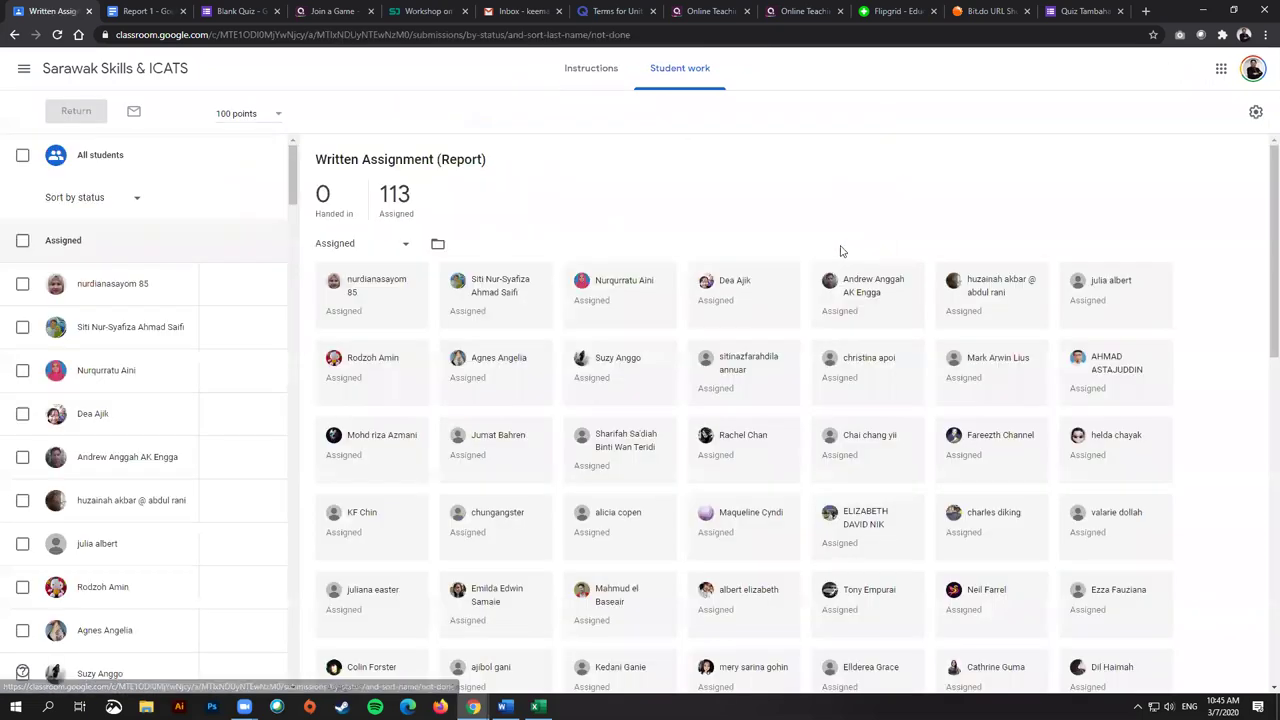
# Step: Grade the first student's submission 3, 6 and 1 on the rubric and draft a private comment
pyautogui.click(171, 290)
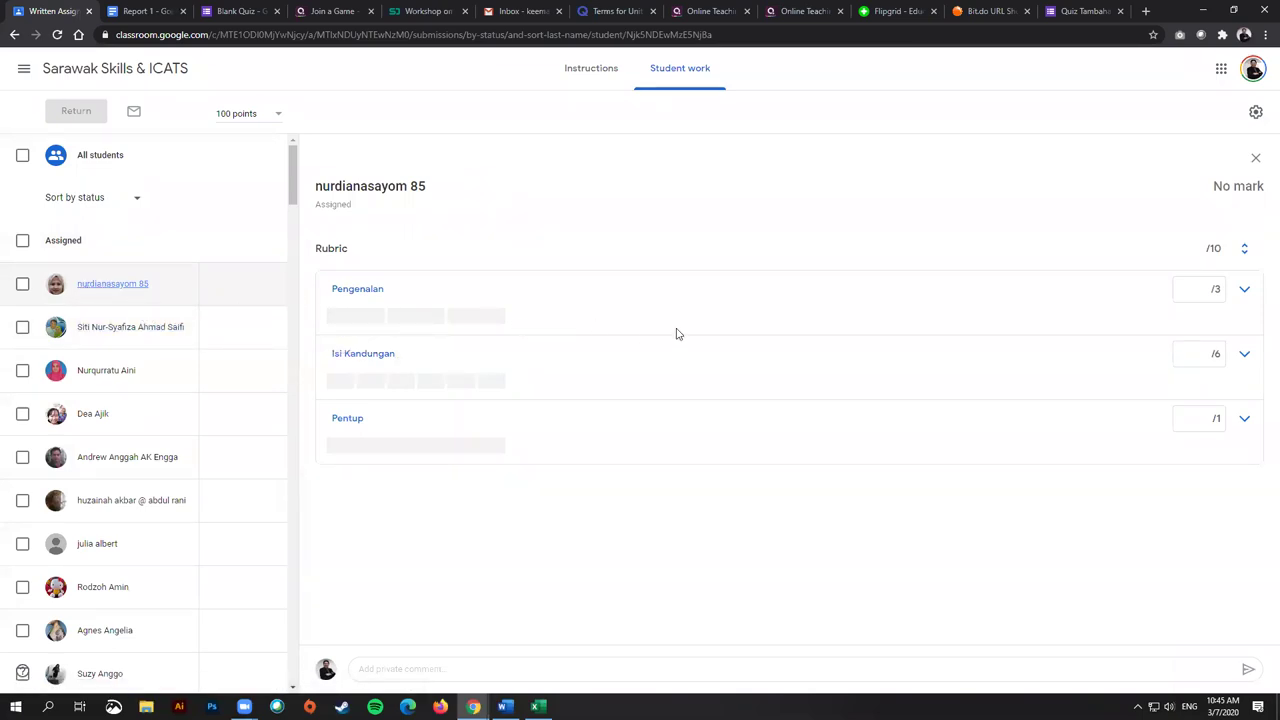
pyautogui.click(360, 318)
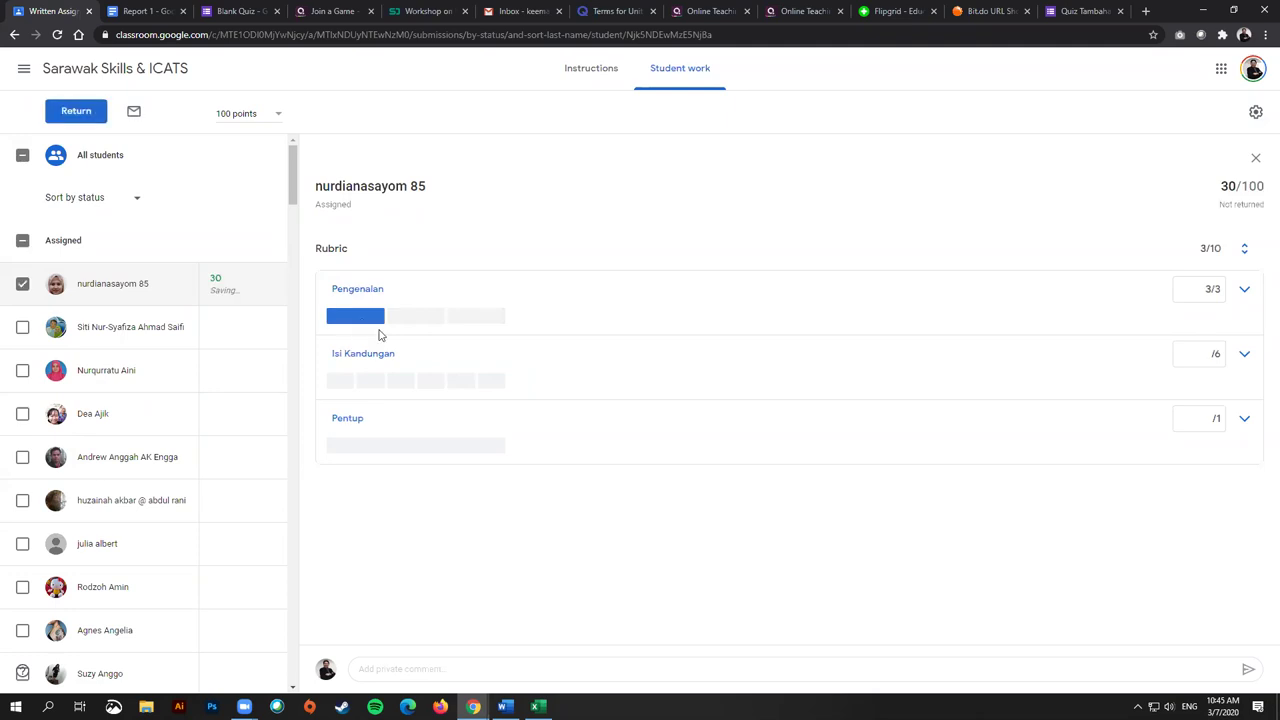
pyautogui.click(342, 383)
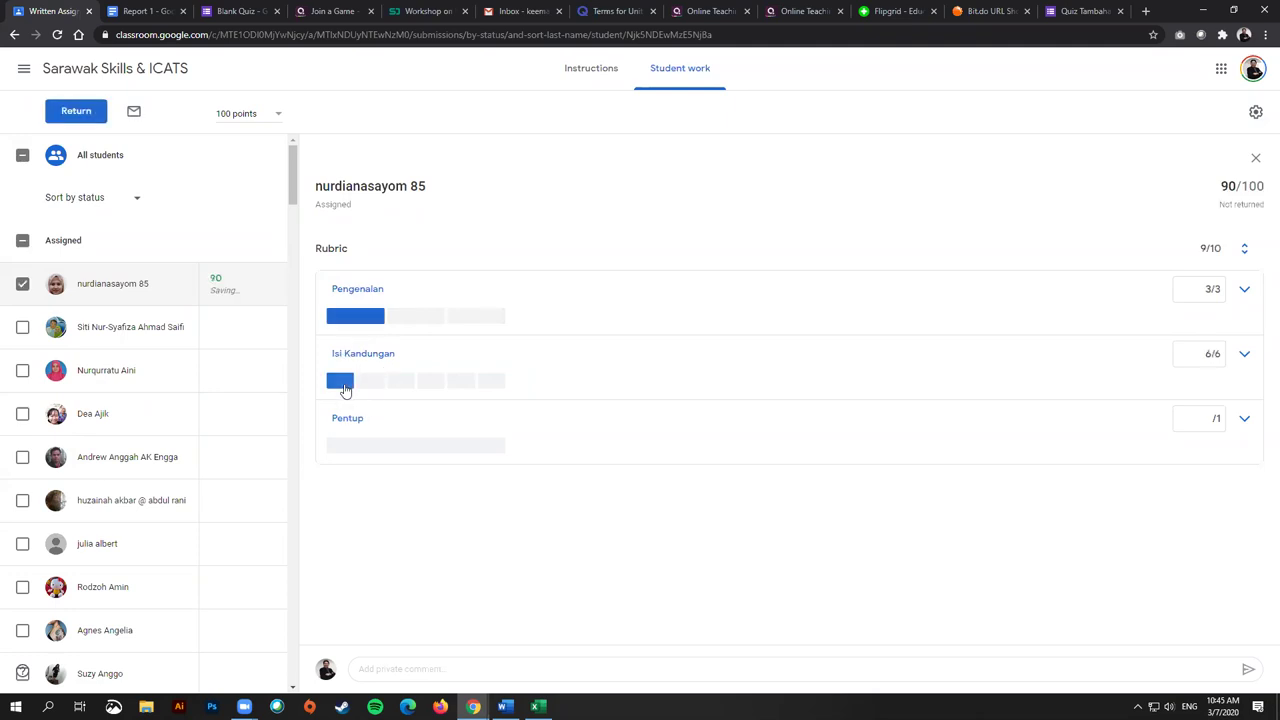
pyautogui.click(352, 449)
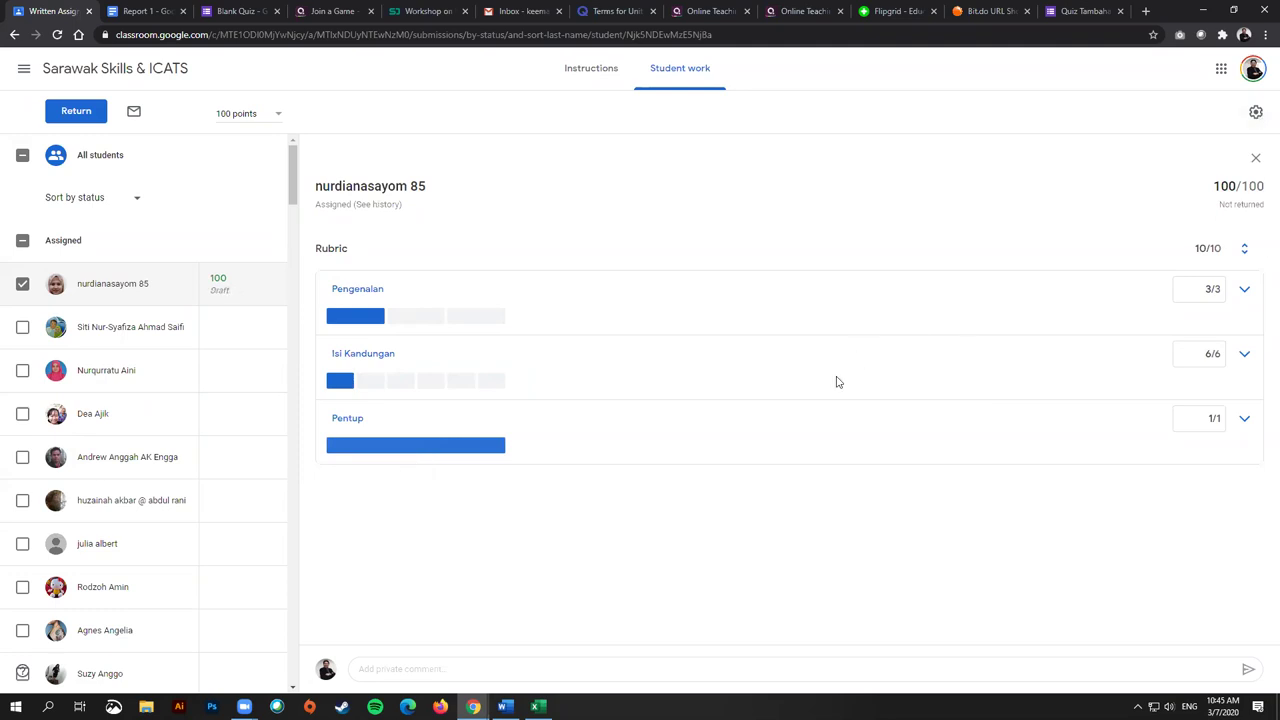
pyautogui.click(500, 669)
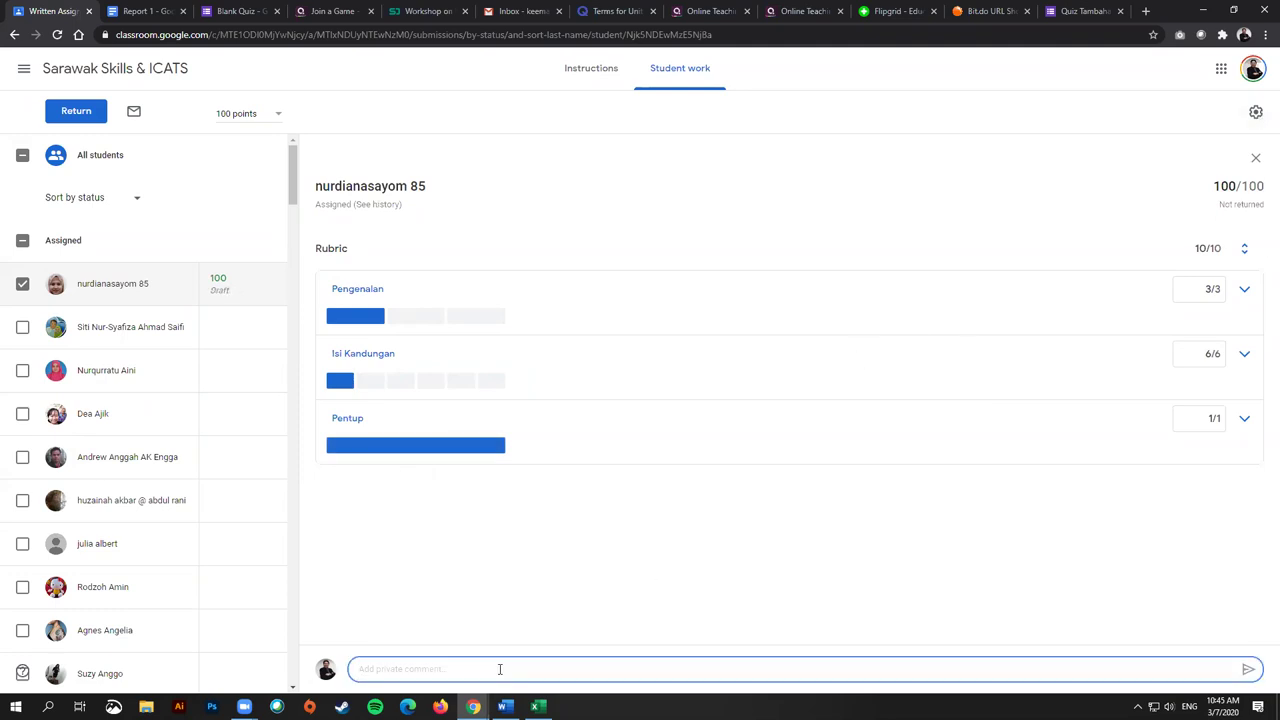
pyautogui.write('Excellent! Good job in elaborati')
pyautogui.write('ng ...')
pyautogui.click(600, 557)
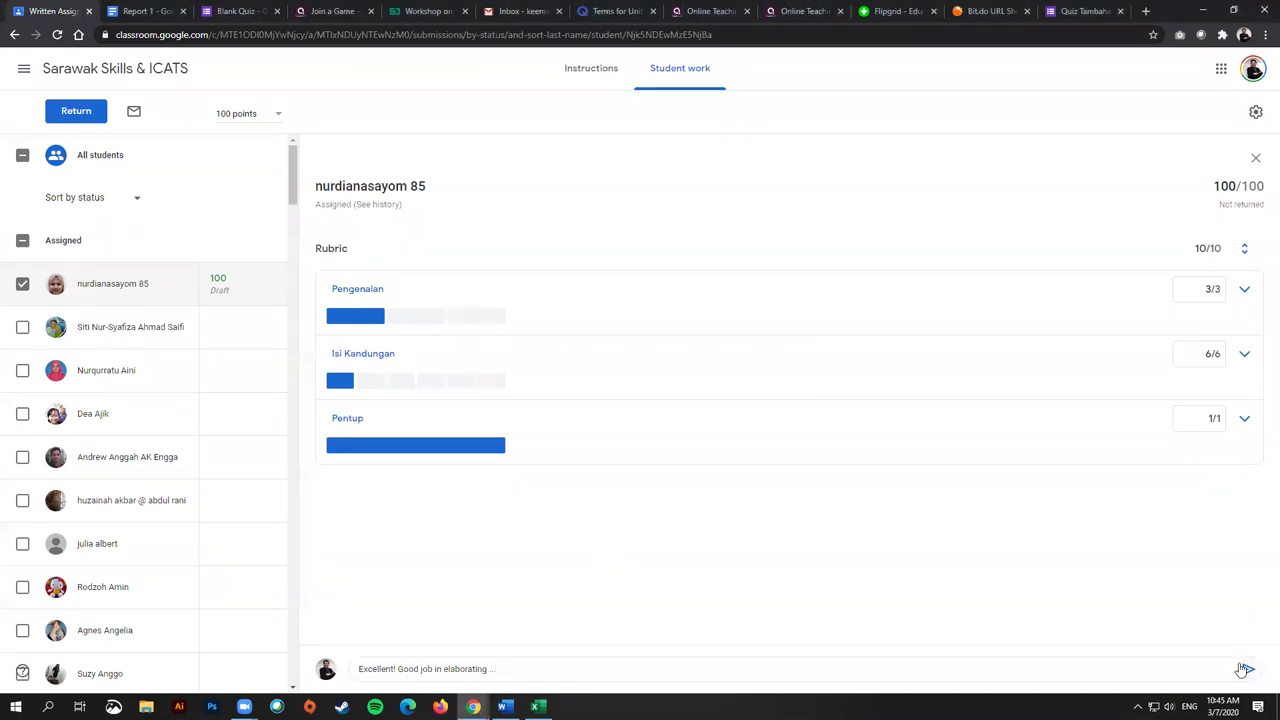
# Step: Return the unsubmitted work to the student and leave, discarding the unsaved comment
pyautogui.click(86, 112)
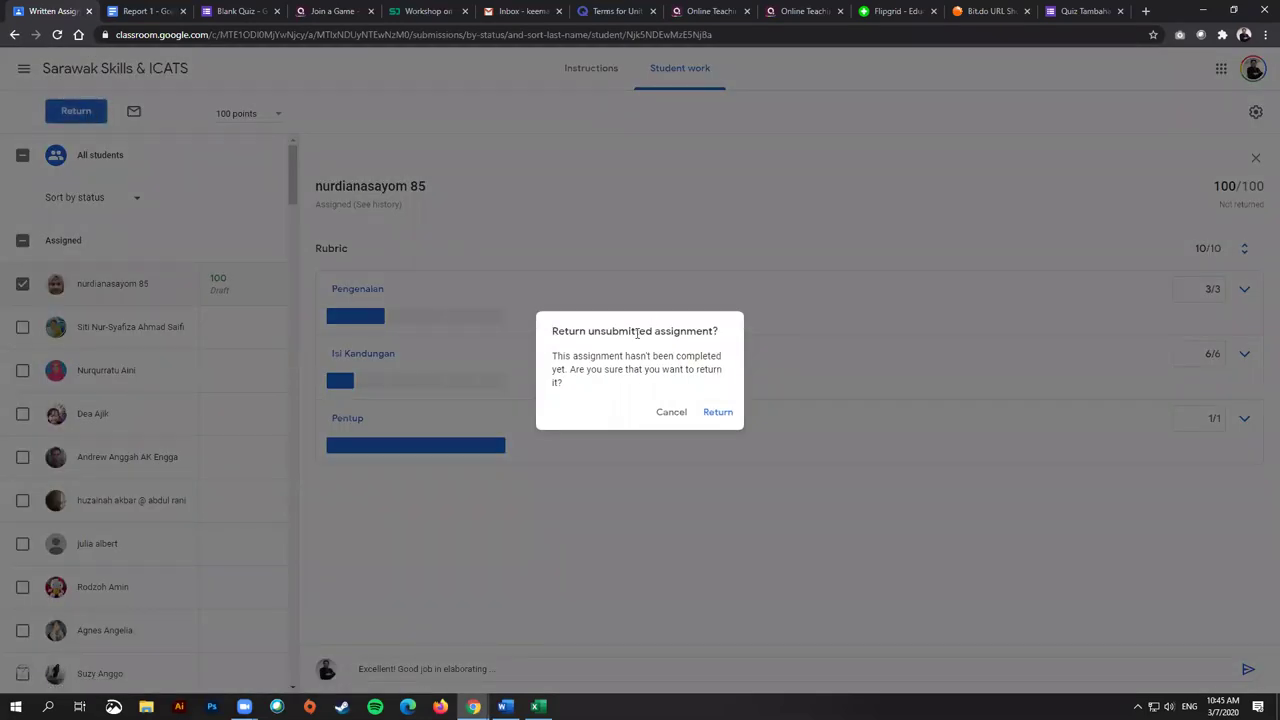
pyautogui.click(717, 413)
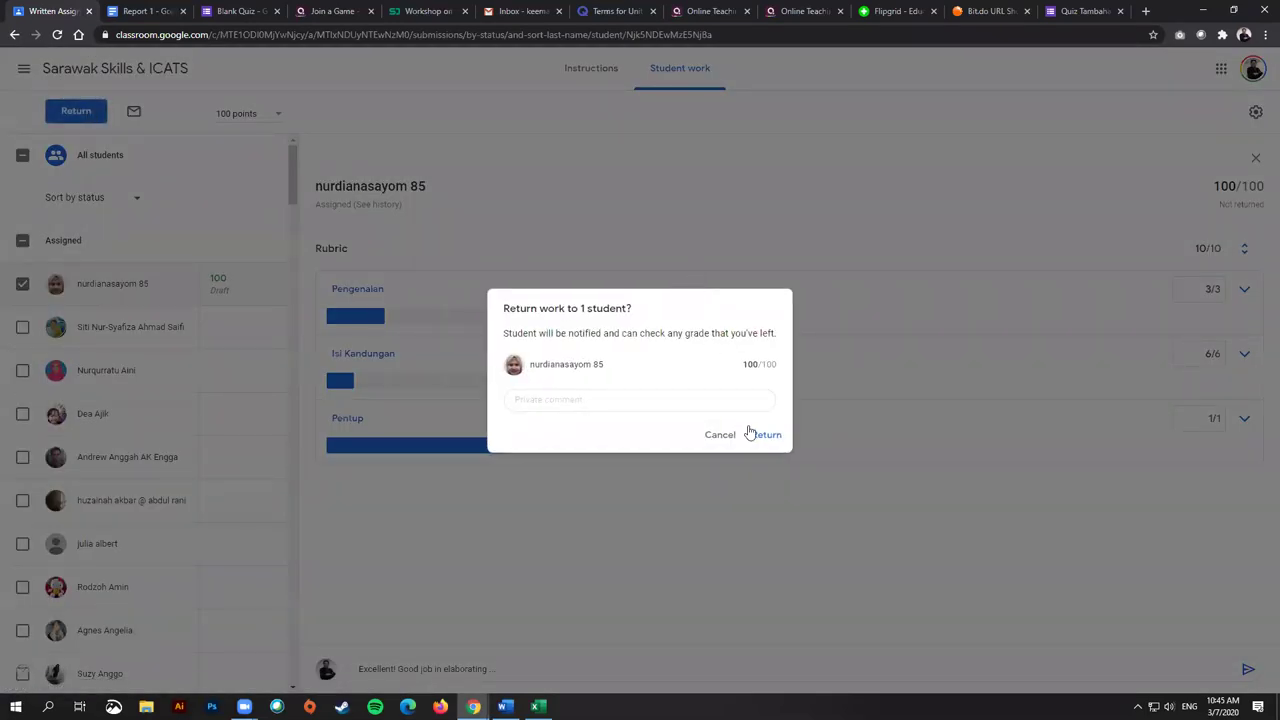
pyautogui.click(752, 434)
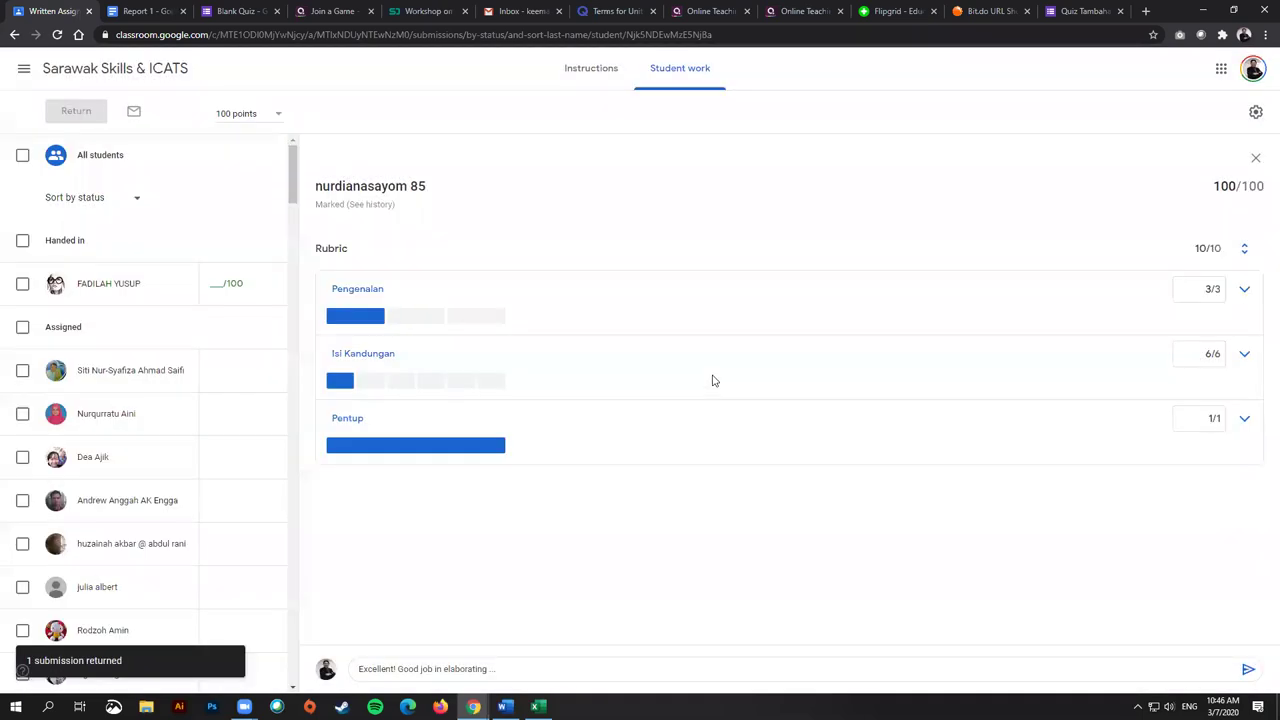
pyautogui.click(96, 76)
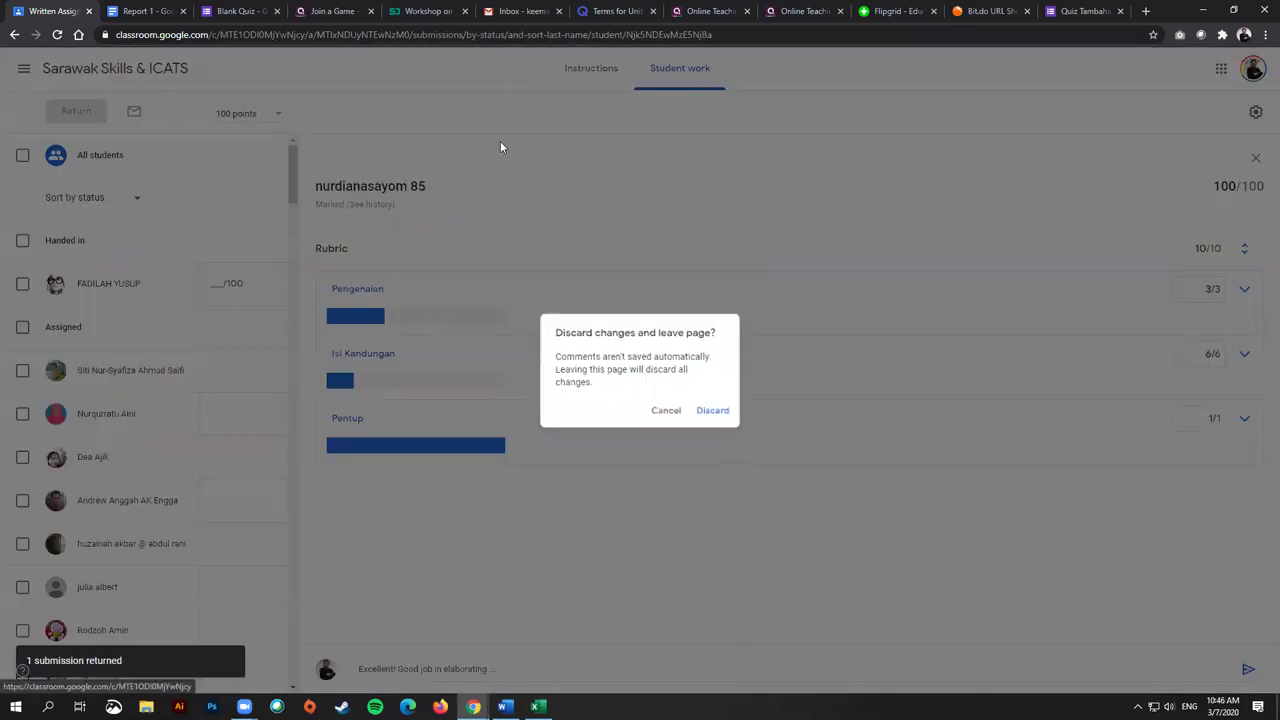
pyautogui.click(716, 413)
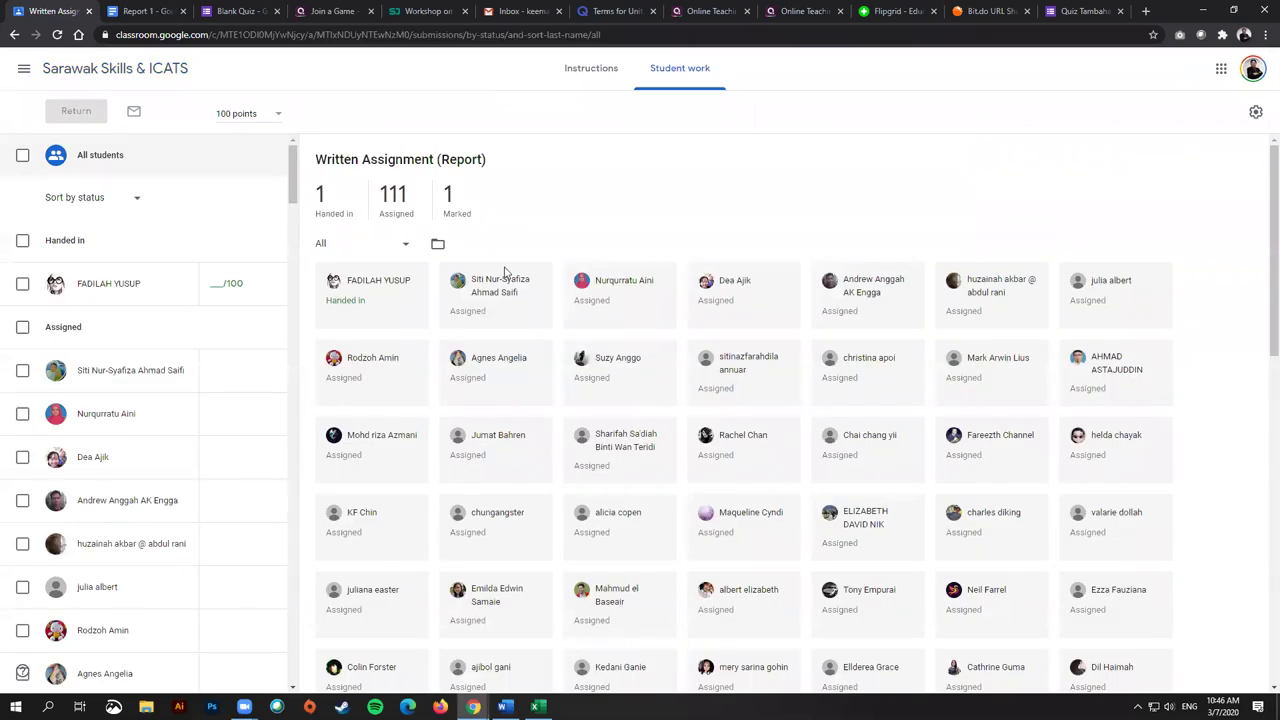
# Step: Filter to handed-in work and award the report Pengenalan 3, Isi Kandungan 6, Pentup 1
pyautogui.click(334, 204)
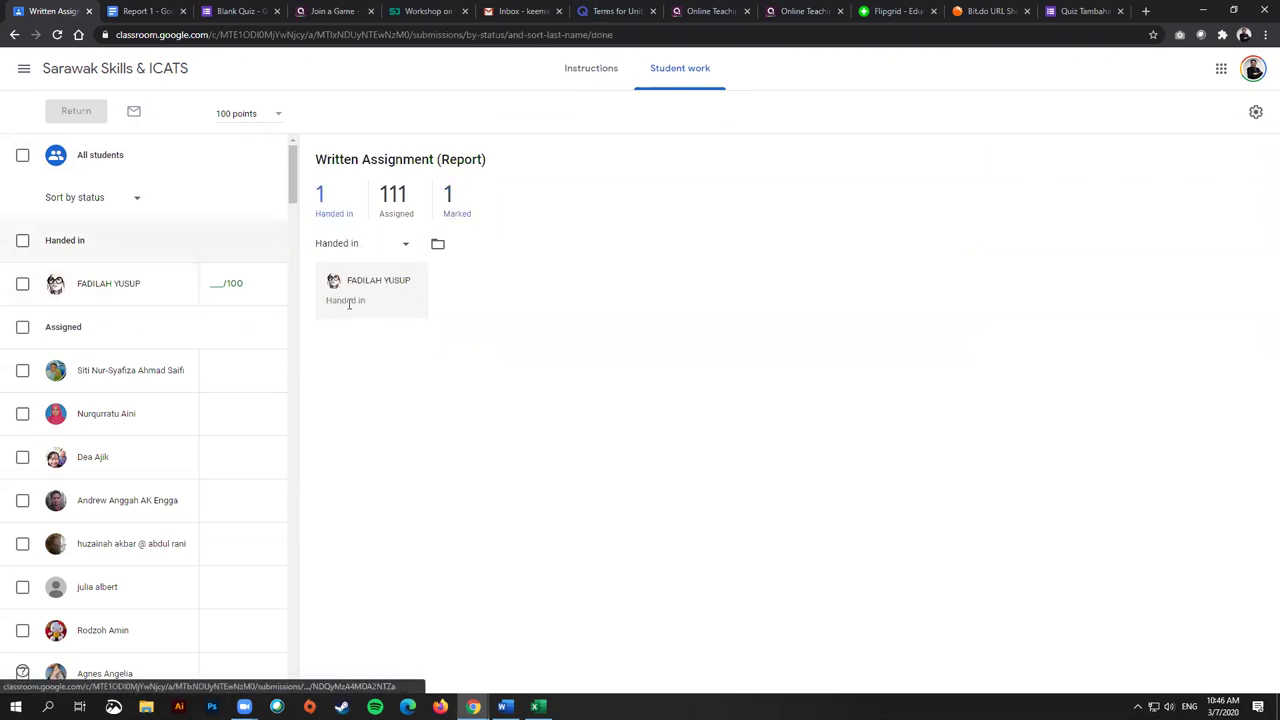
pyautogui.click(113, 285)
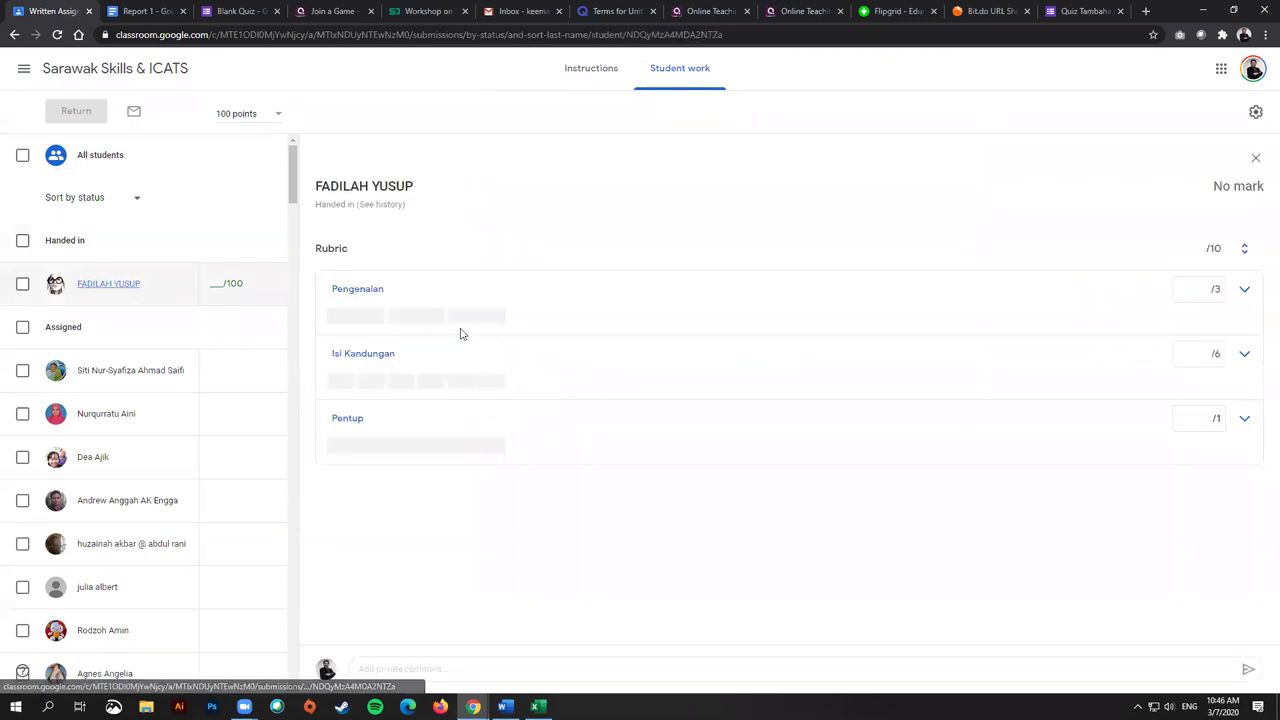
pyautogui.click(356, 318)
pyautogui.click(344, 380)
pyautogui.click(377, 447)
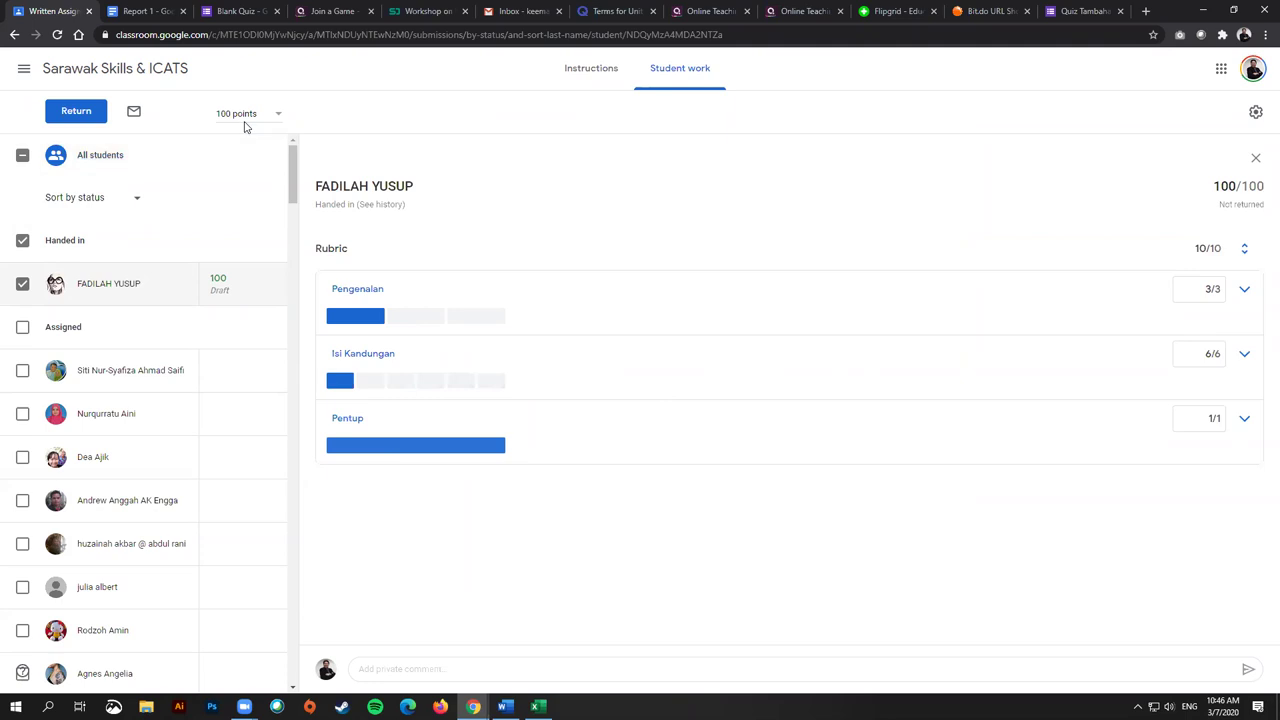
# Step: Change the assignment's total points from 100 to 10 and confirm the update
pyautogui.click(277, 115)
pyautogui.click(340, 120)
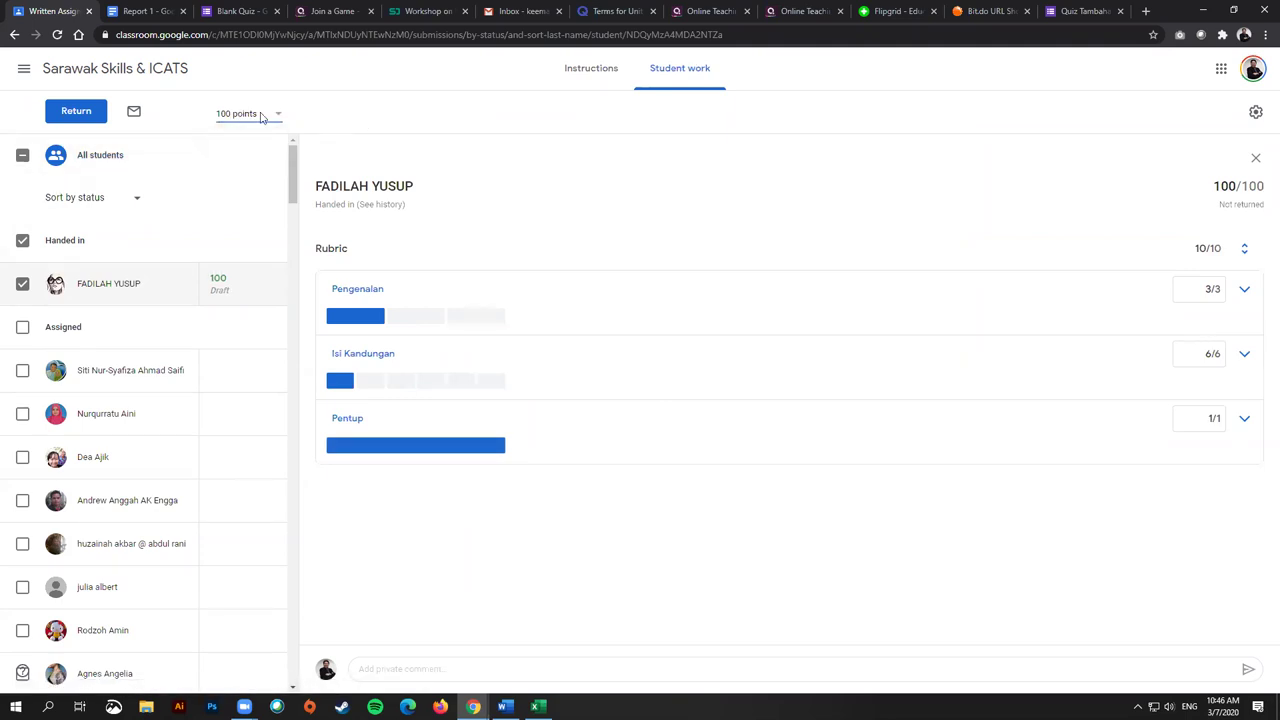
pyautogui.click(226, 114)
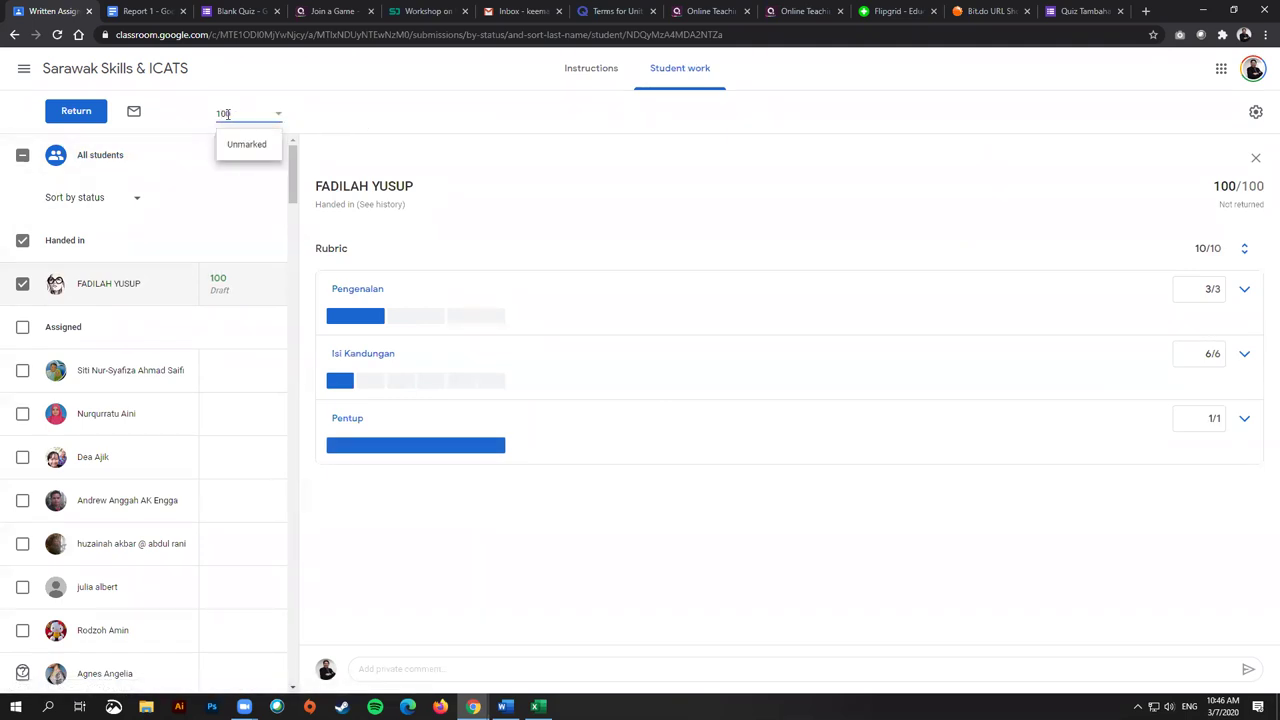
pyautogui.press('BackSpace')
pyautogui.click(446, 120)
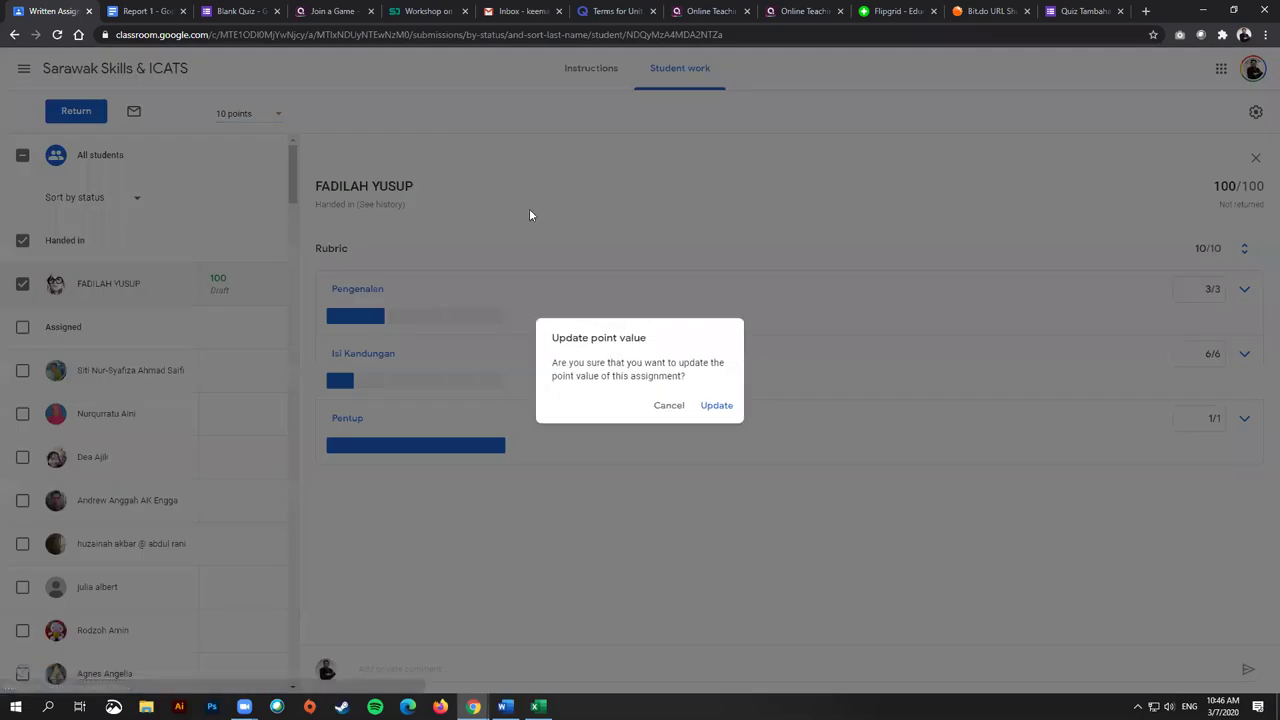
pyautogui.click(716, 406)
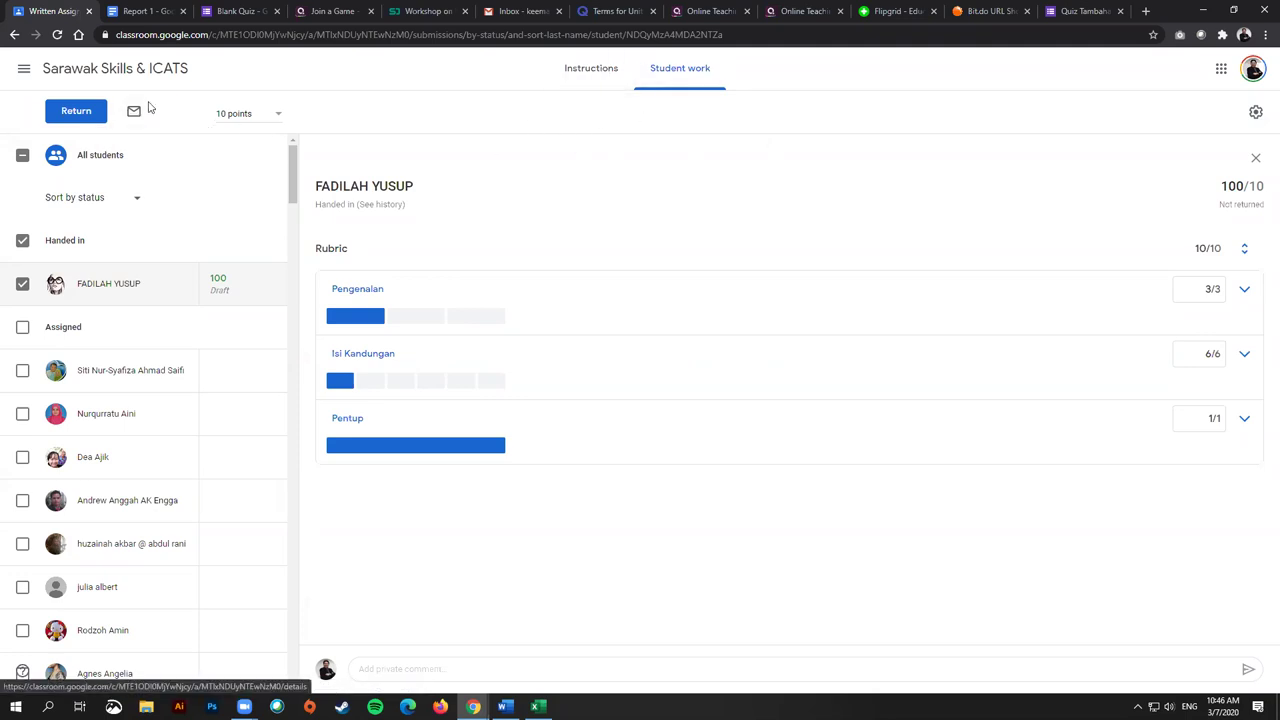
# Step: Return the graded report to its student, then go back to the class stream, discarding unsaved changes
pyautogui.click(77, 111)
pyautogui.click(766, 434)
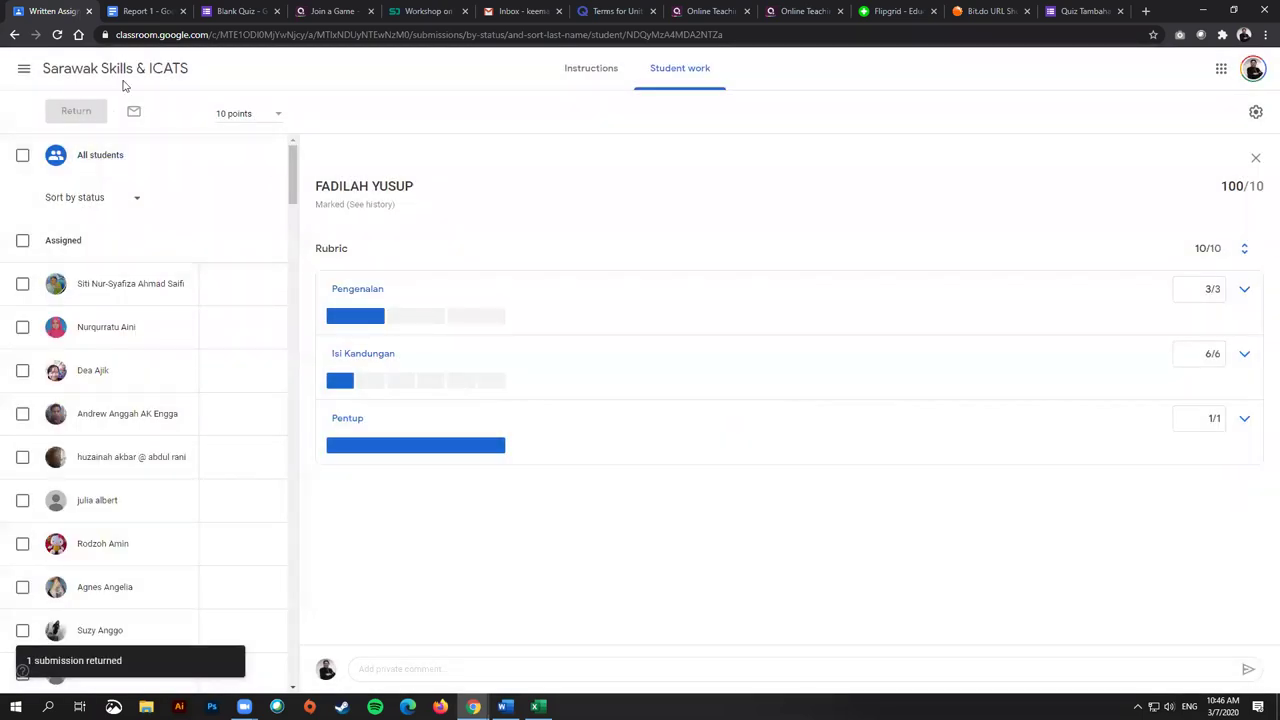
pyautogui.click(115, 68)
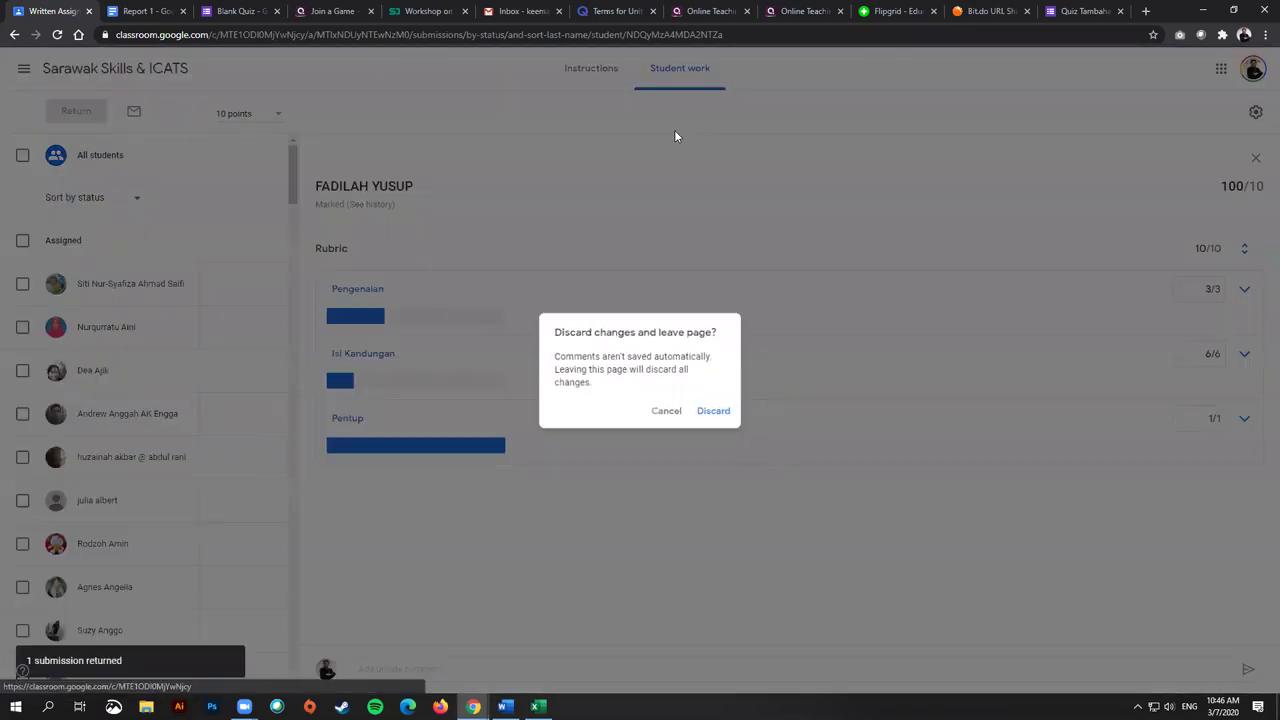
pyautogui.click(713, 411)
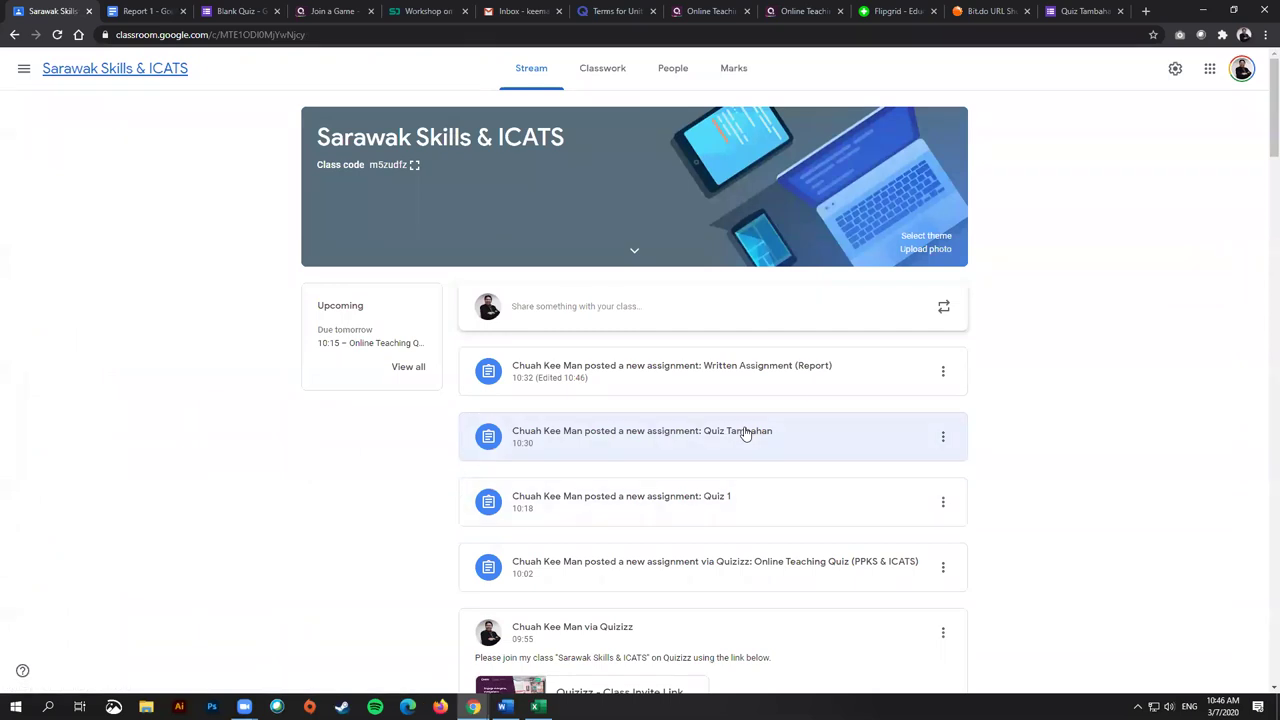
# Step: Switch to the Classwork page to see Written Assignment (Report) with 2 marked
pyautogui.click(605, 70)
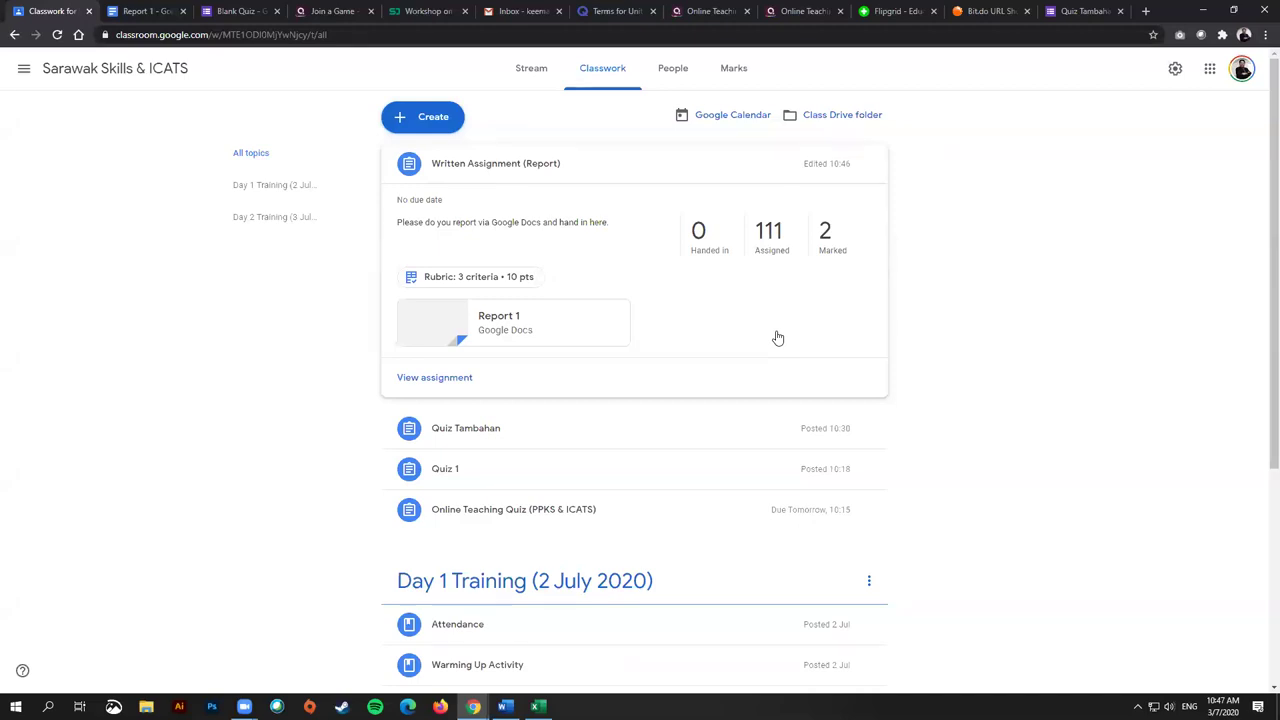
# Step: View the report's 3-criterion rubric, close it, then open the assignment's one class comment
pyautogui.click(478, 279)
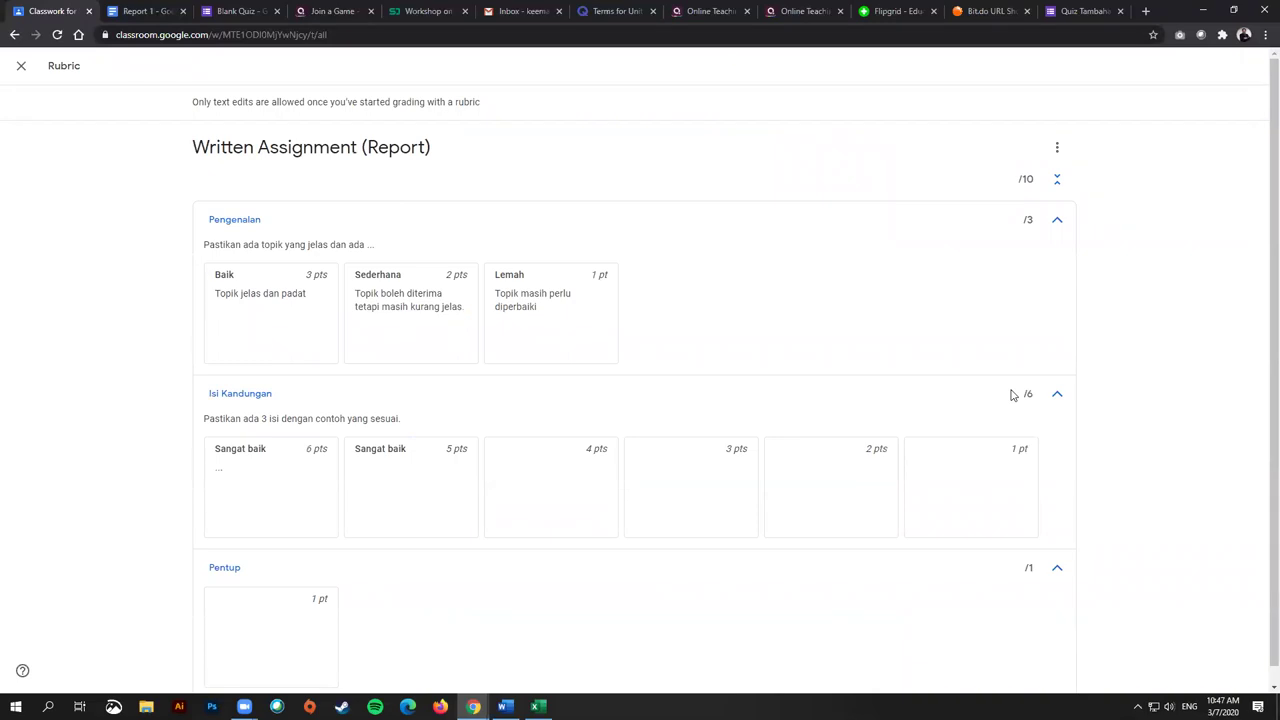
pyautogui.click(21, 66)
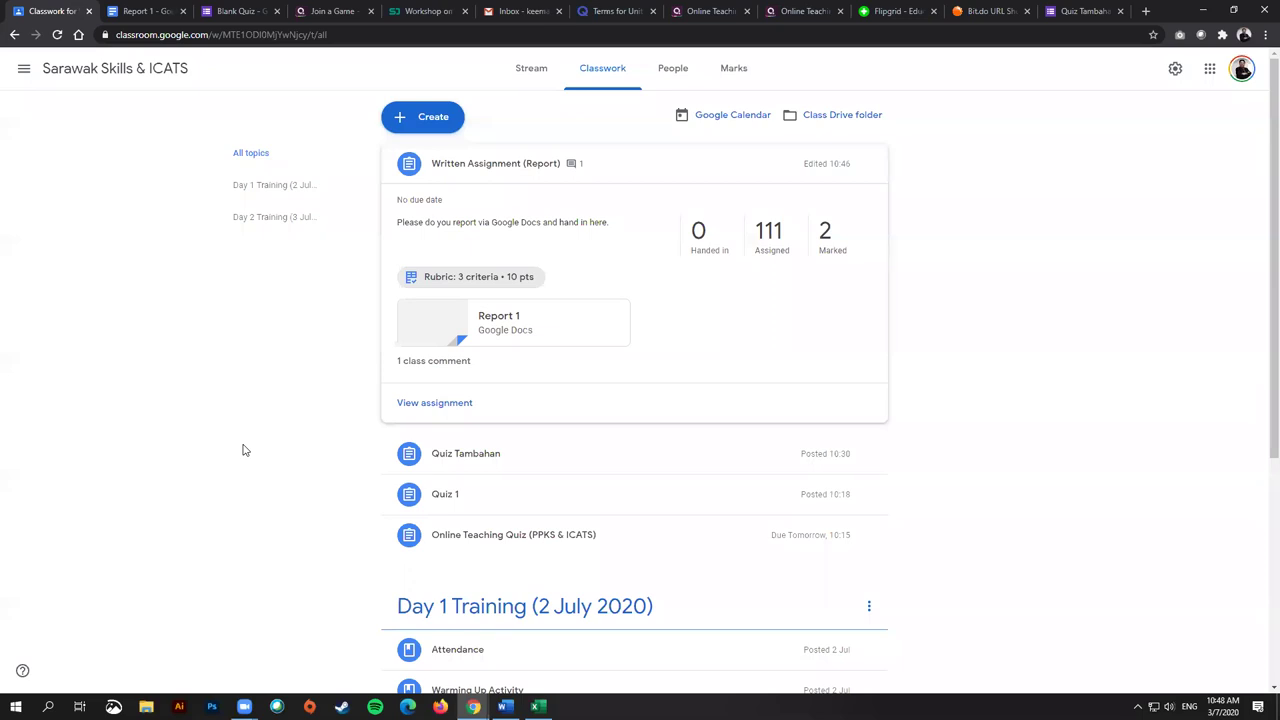
pyautogui.click(449, 362)
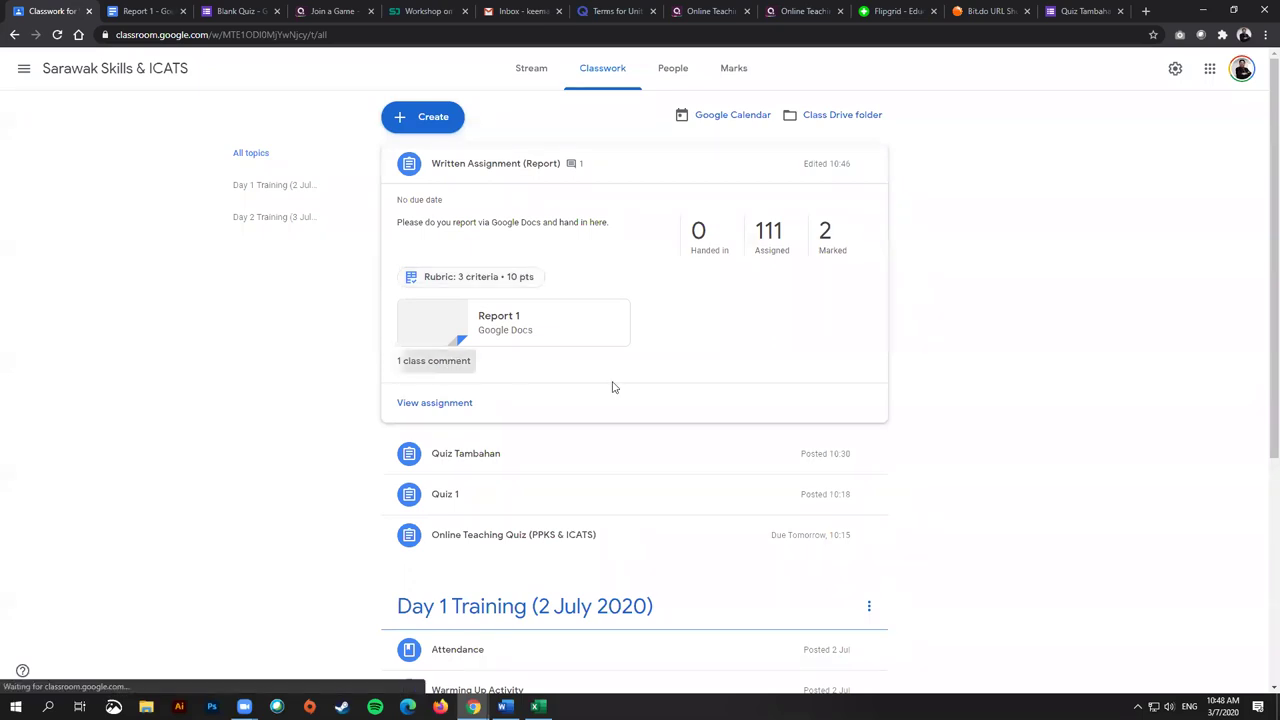
# Step: Close the Class comments dialog to return to the report assignment on Classwork
pyautogui.click(869, 327)
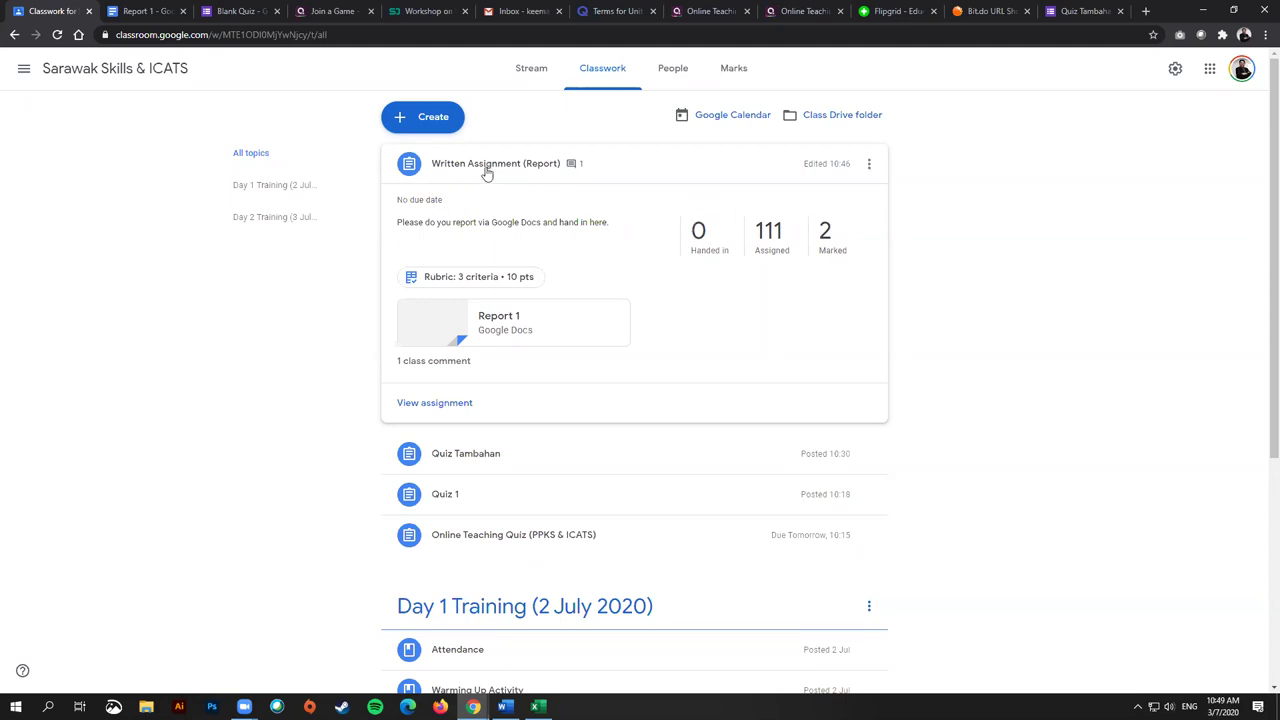
pyautogui.click(491, 279)
pyautogui.click(21, 65)
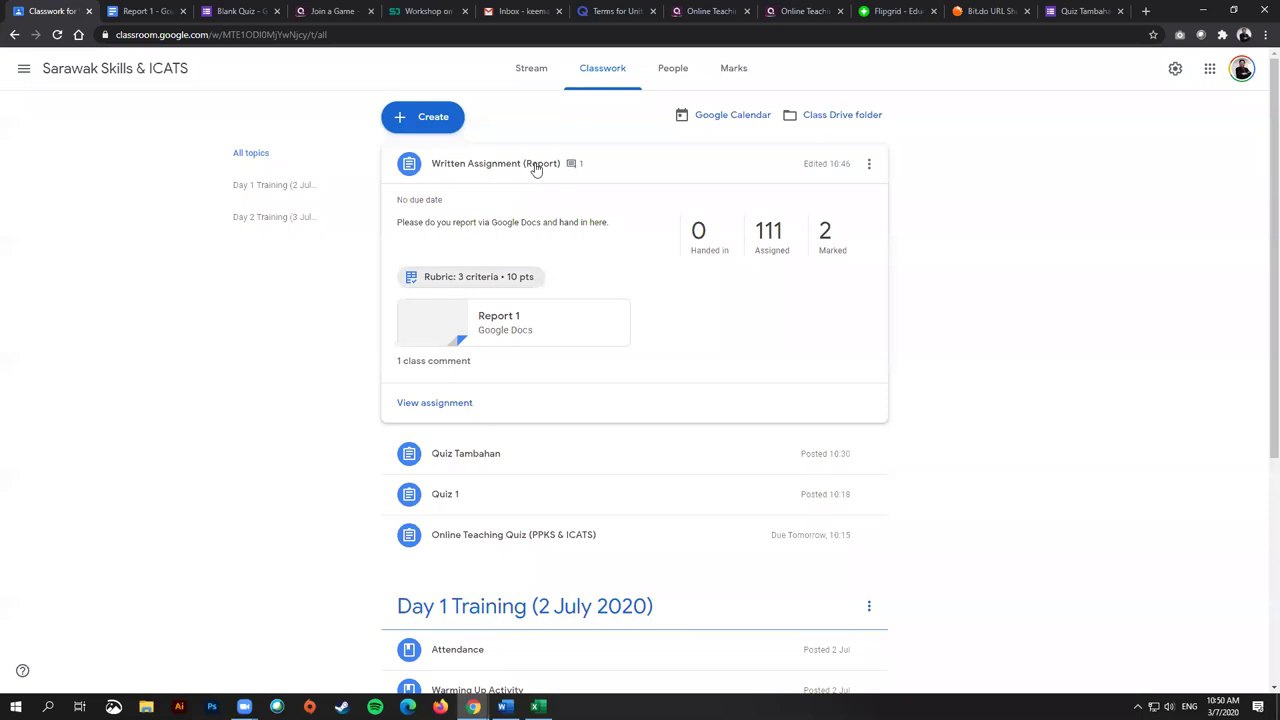
pyautogui.click(495, 278)
pyautogui.scroll(-1, 712, 538)
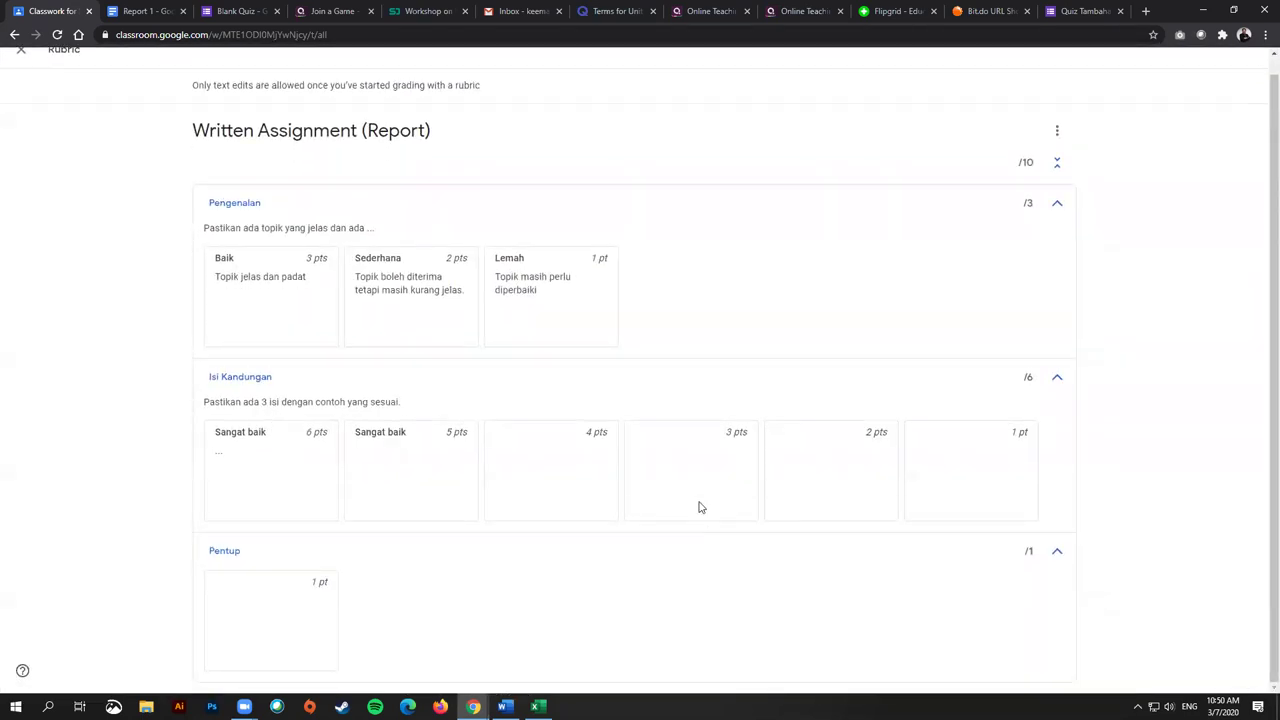
pyautogui.scroll(1, 726, 523)
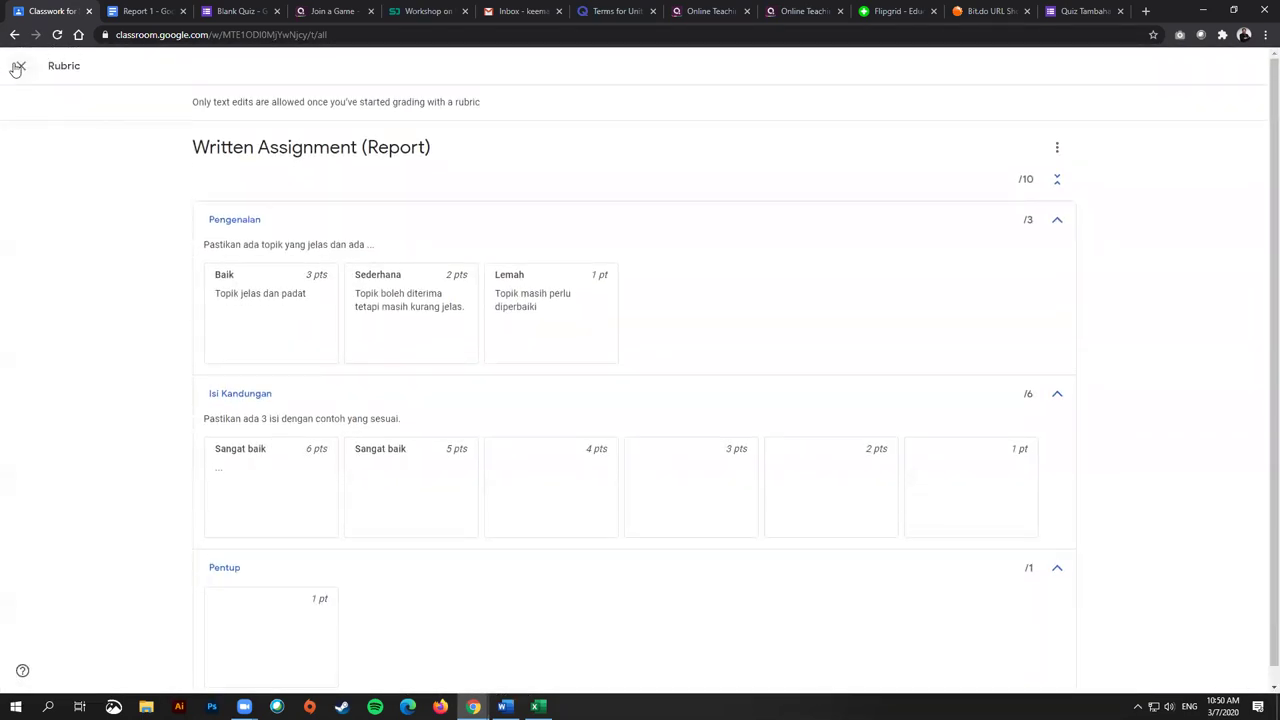
pyautogui.click(18, 66)
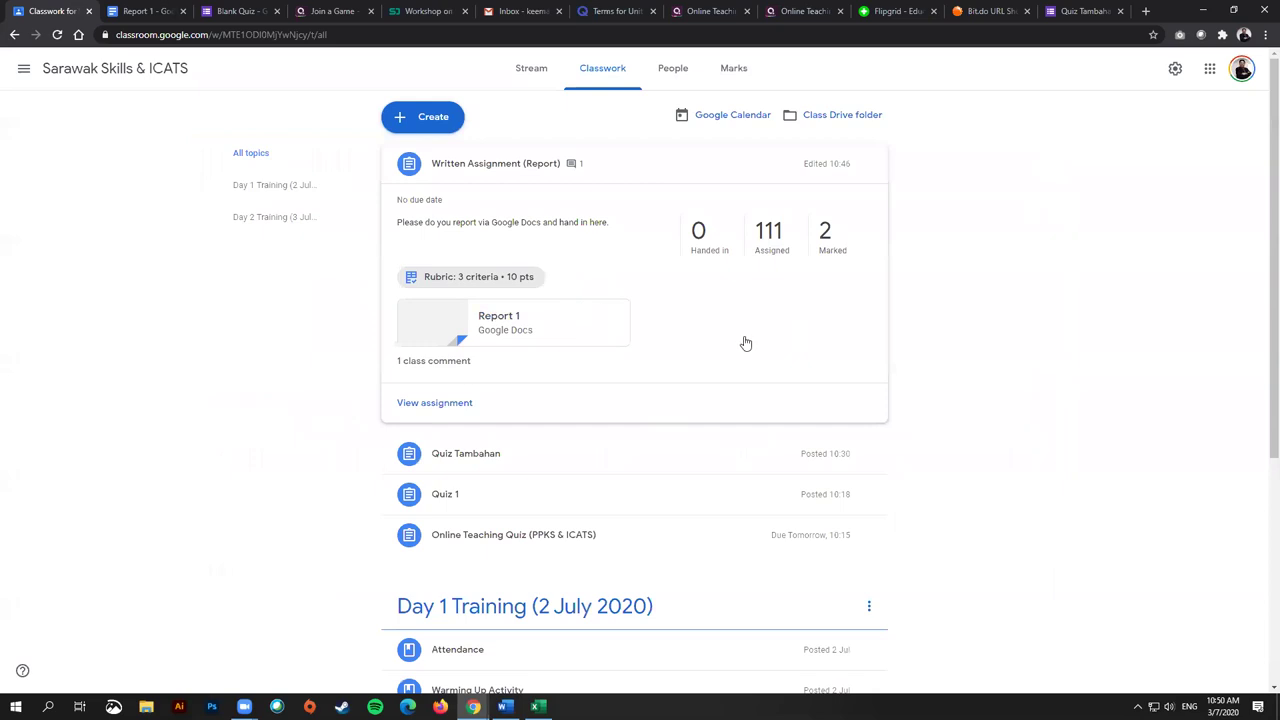
pyautogui.click(490, 280)
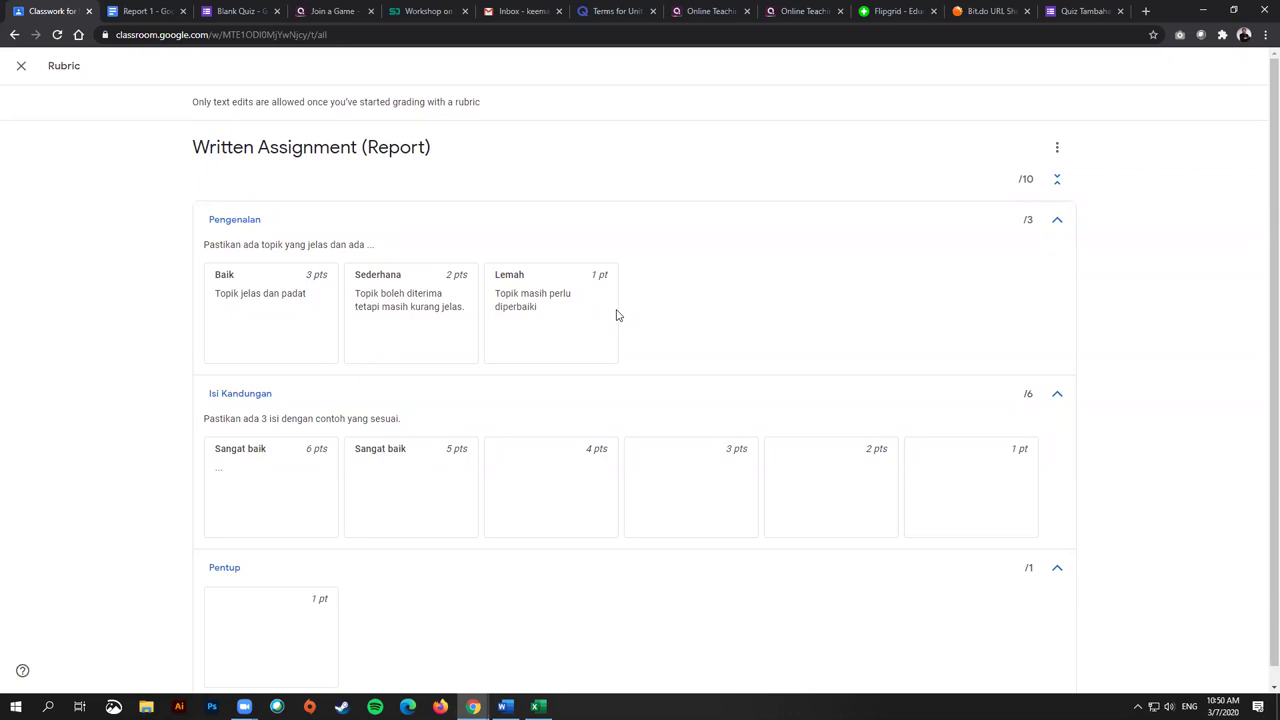
pyautogui.click(20, 67)
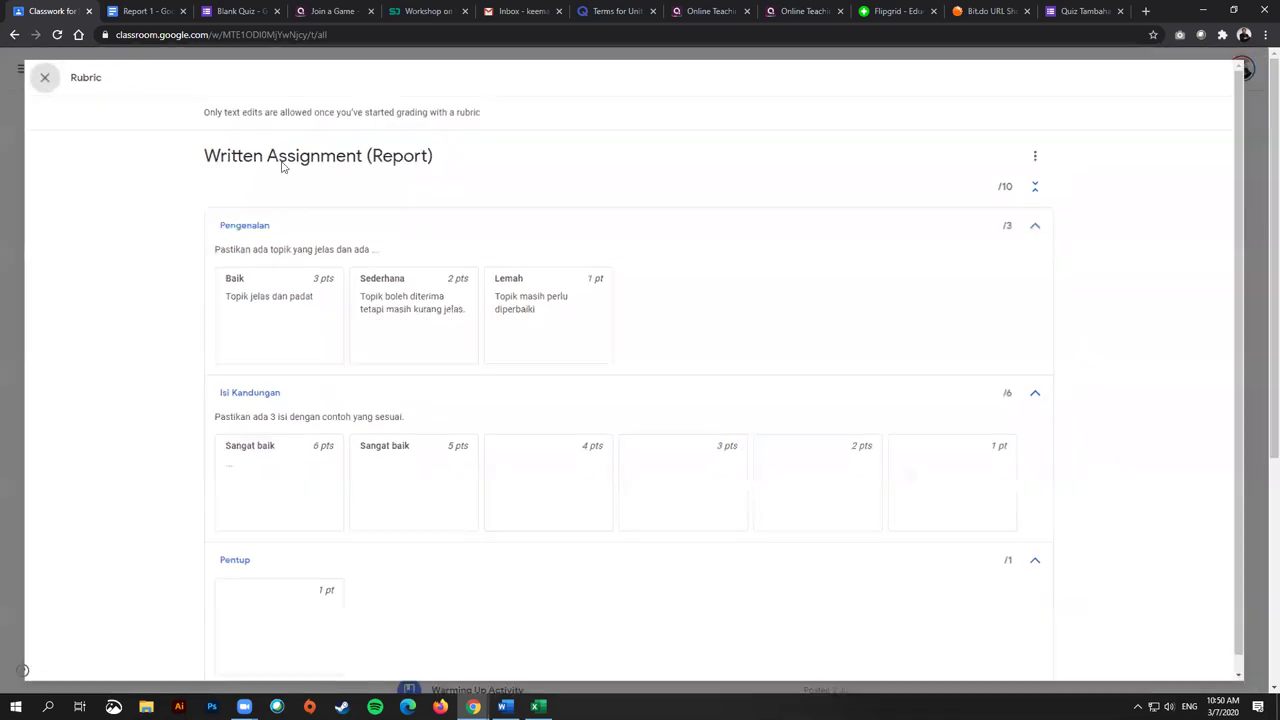
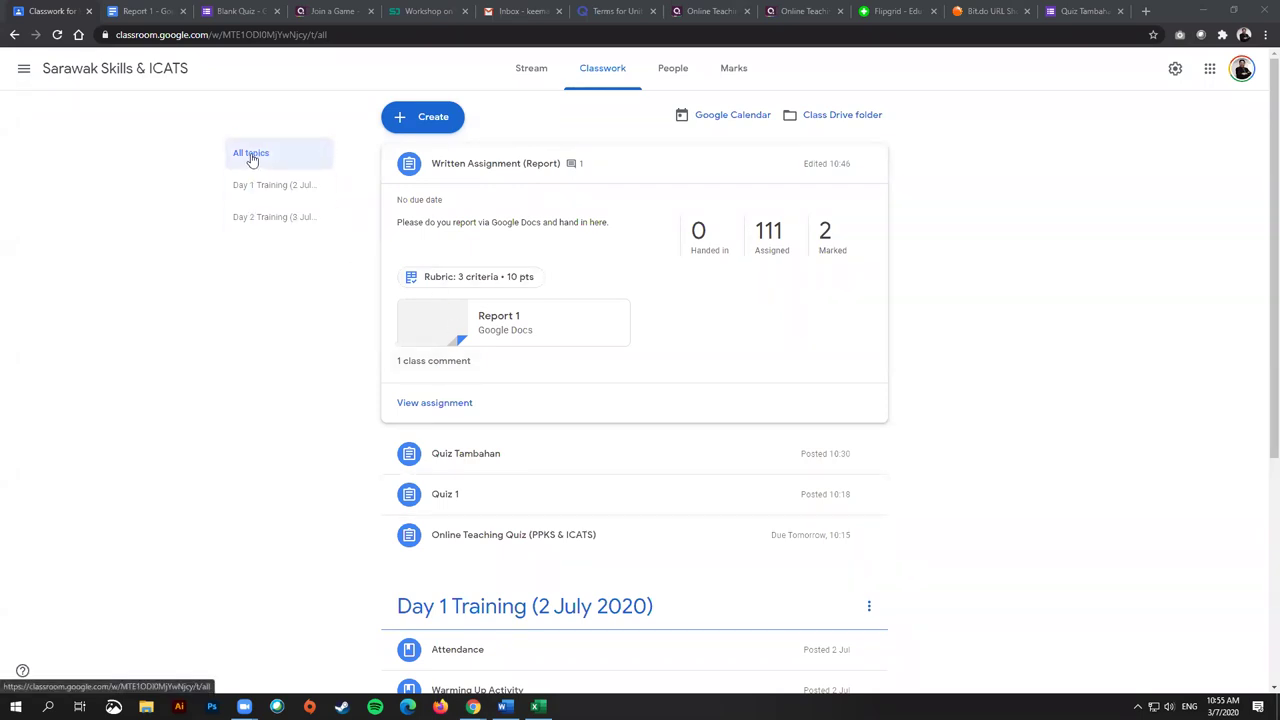
# Step: Create a new question titled 'Kehadiran Minggu 1'
pyautogui.click(418, 119)
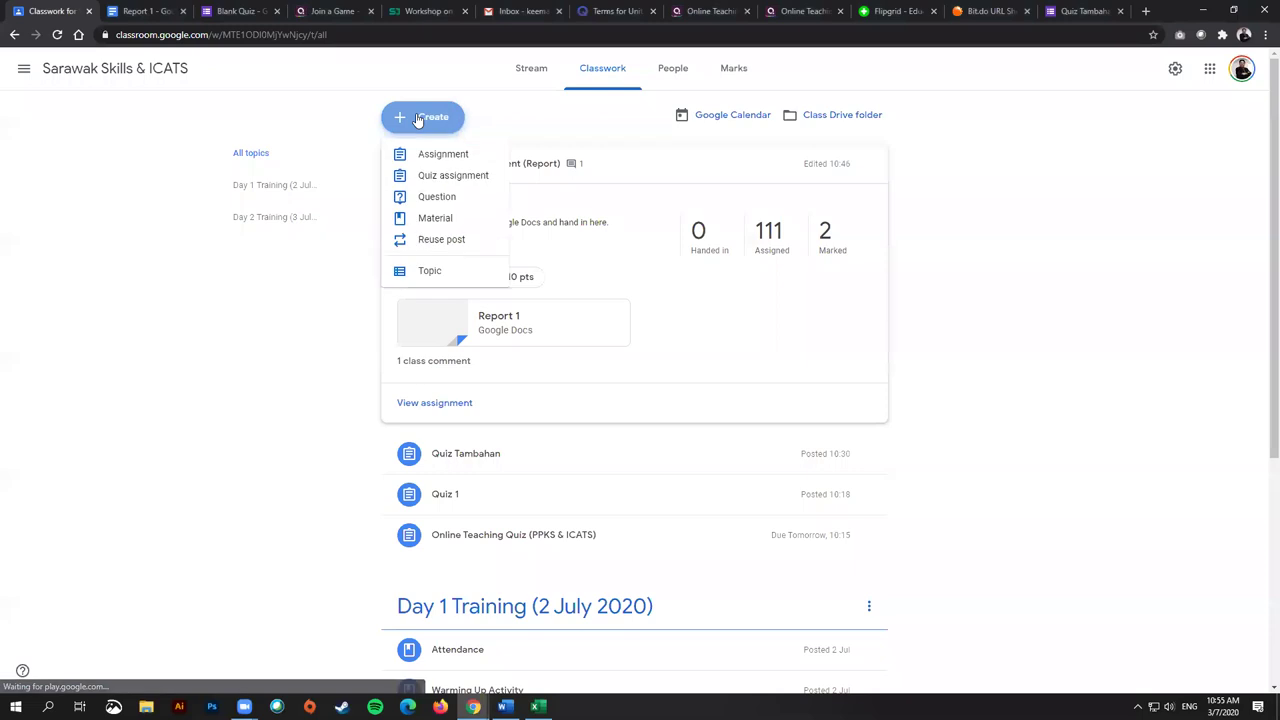
pyautogui.click(420, 196)
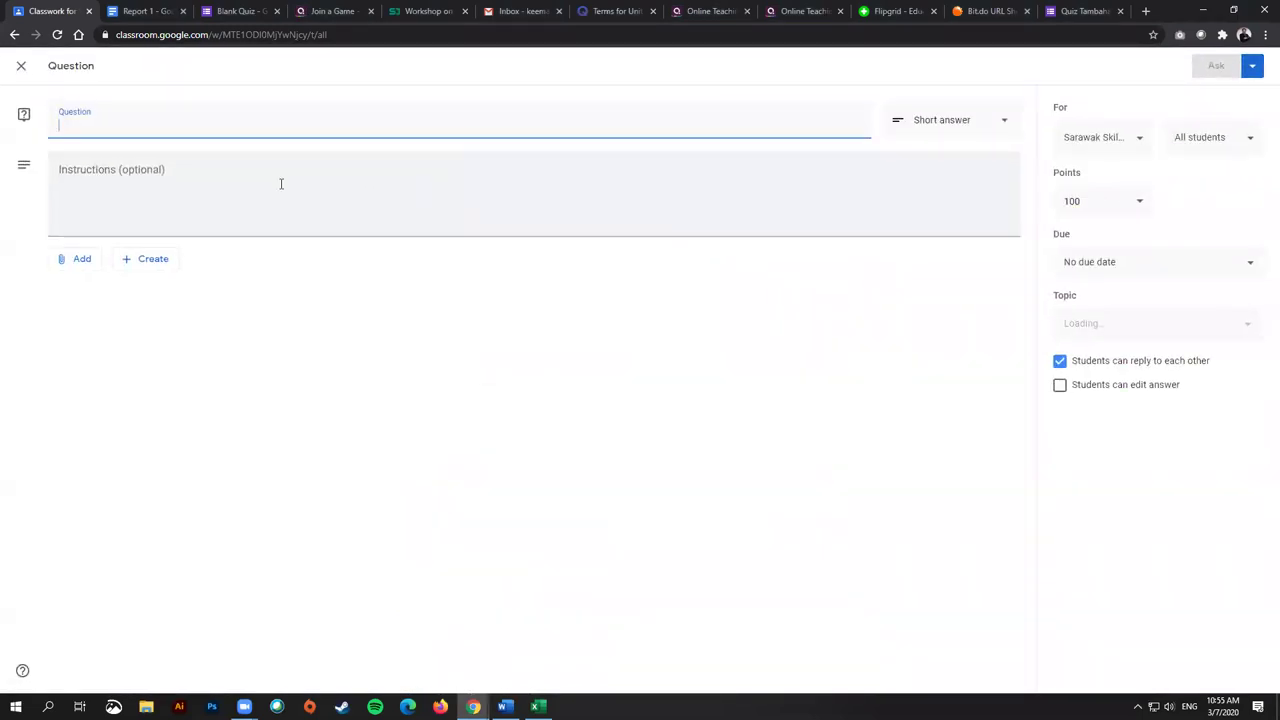
pyautogui.write('Kehadira')
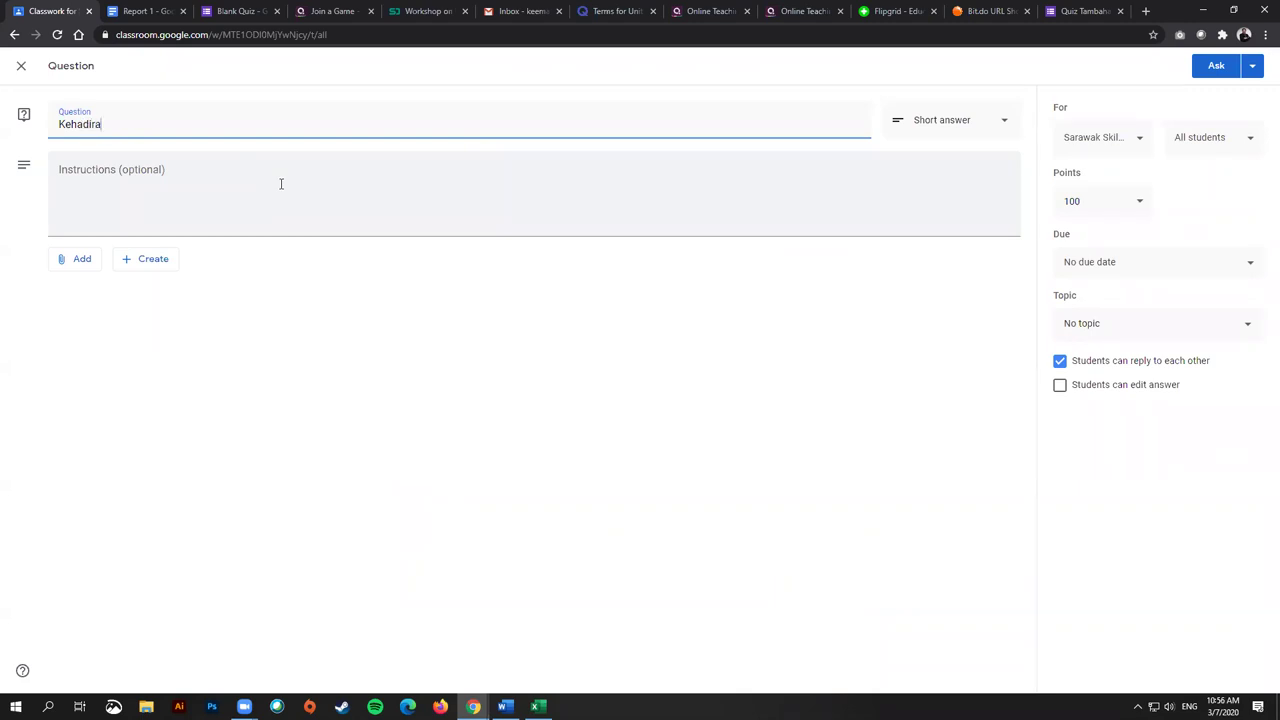
pyautogui.write('n Minggu 1')
# Step: Replace the draft instructions with 'Jawab Ya kalau hadir'
pyautogui.click(266, 200)
pyautogui.write('Please m')
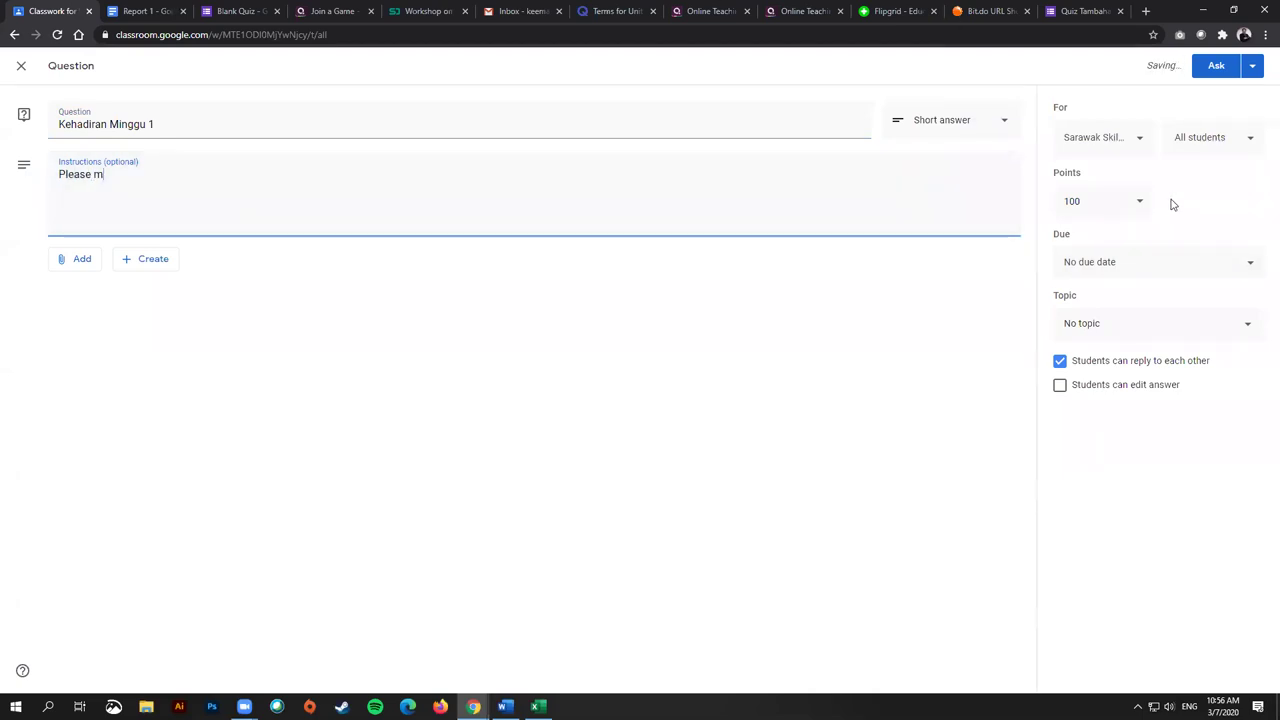
pyautogui.hotkey('ctrl', 'a')
pyautogui.press('BackSpace')
pyautogui.write('Ja')
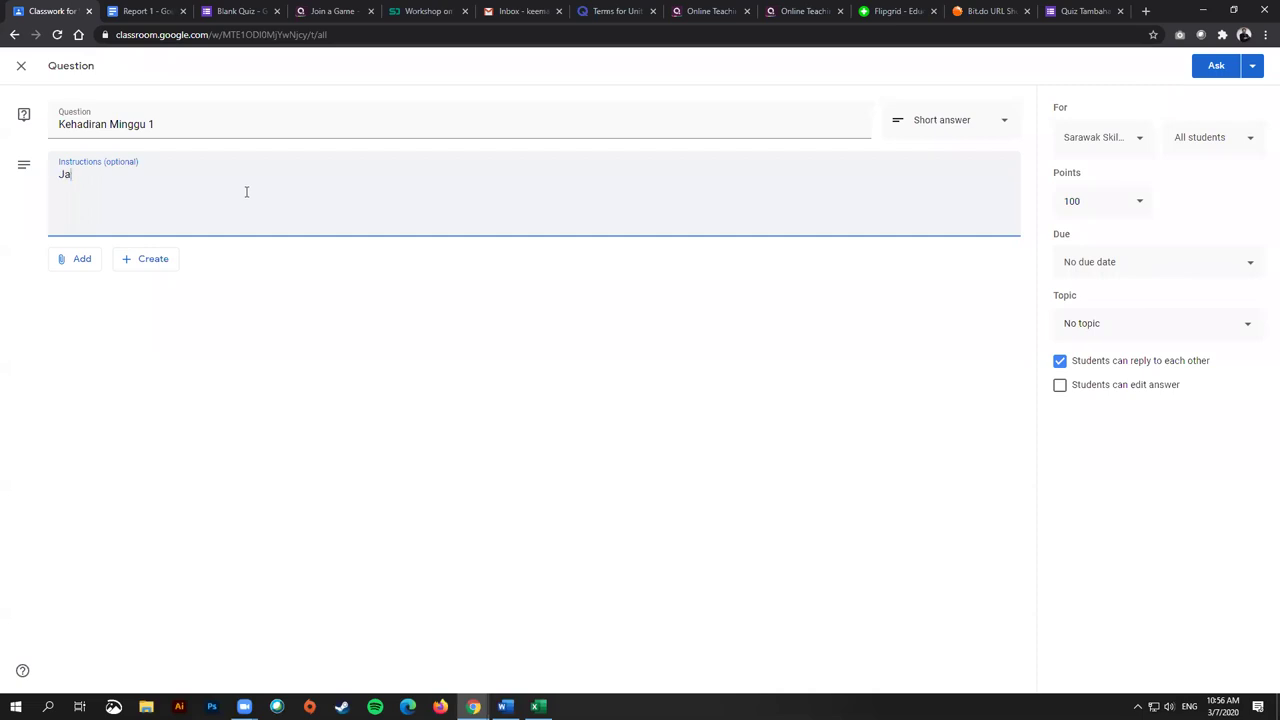
pyautogui.write('wab Ya kalau hadir')
# Step: Make Kehadiran Minggu 1 multiple choice with the single option 'Hadir' and post it
pyautogui.click(935, 120)
pyautogui.click(930, 152)
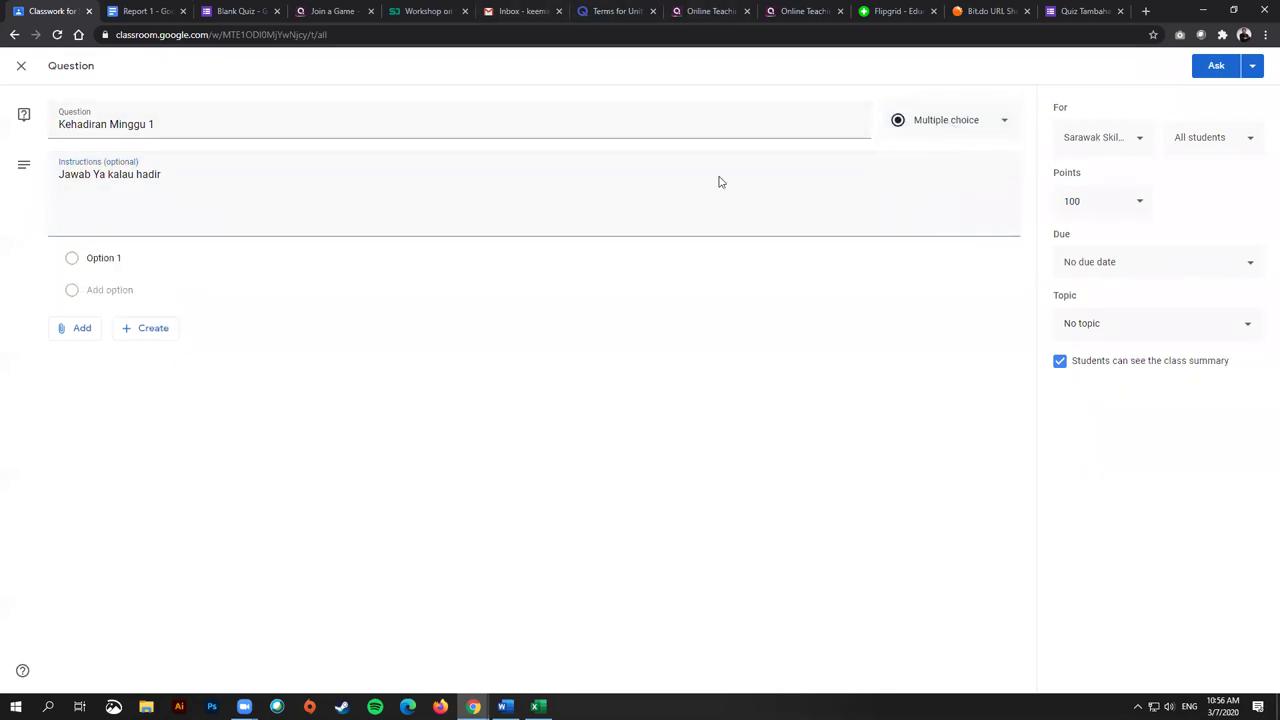
pyautogui.click(130, 260)
pyautogui.write('Hadir')
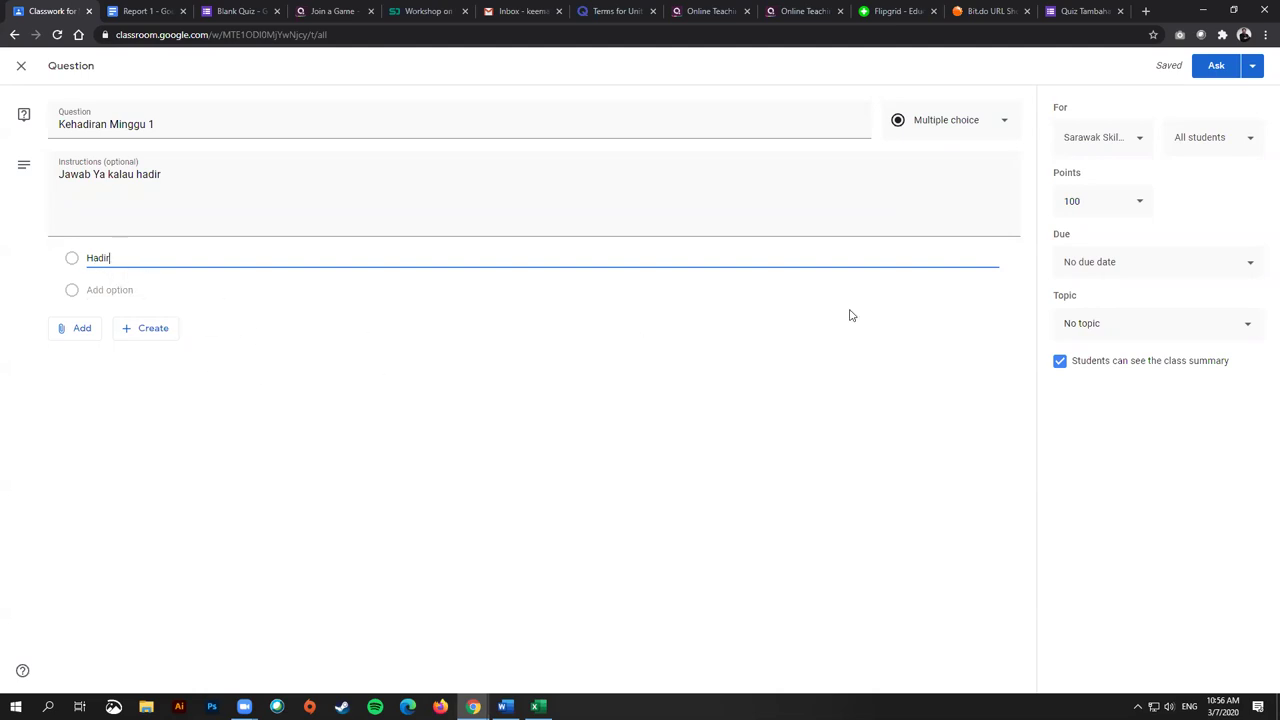
pyautogui.click(1212, 65)
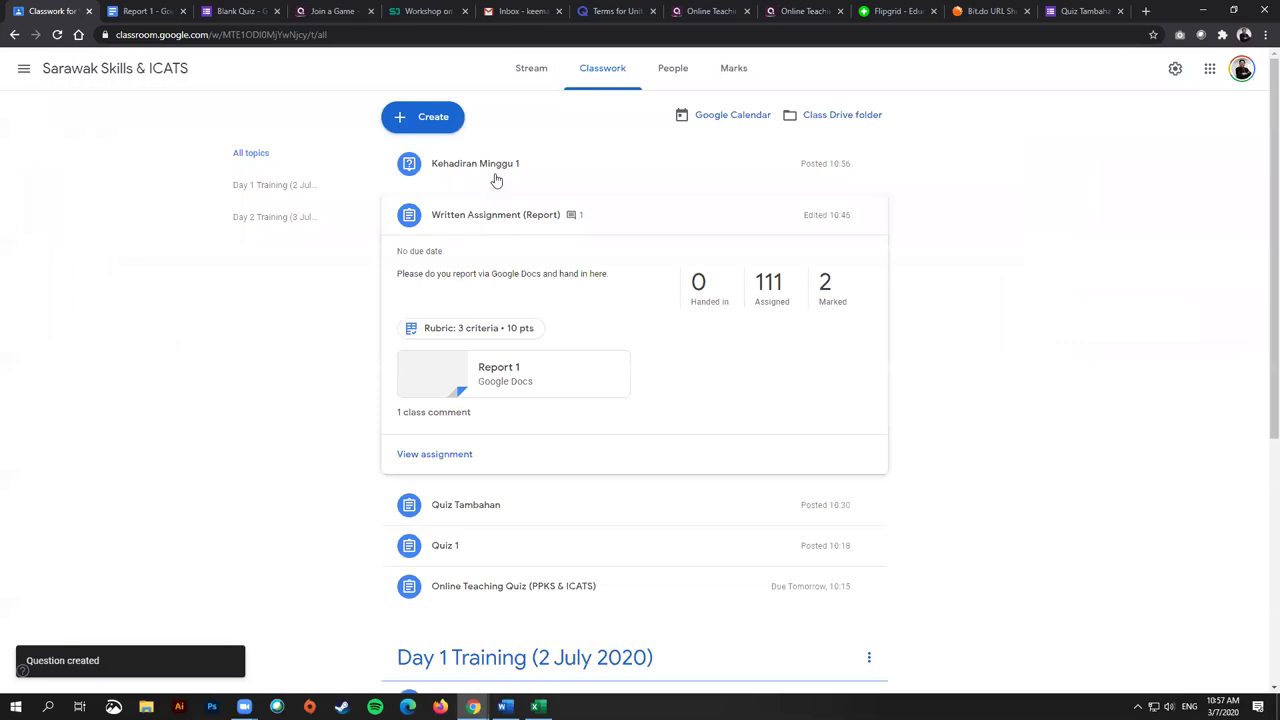
# Step: Drag Kehadiran Minggu 1 into the Day 1 Training topic
pyautogui.moveTo(469, 163); pyautogui.dragTo(487, 412)
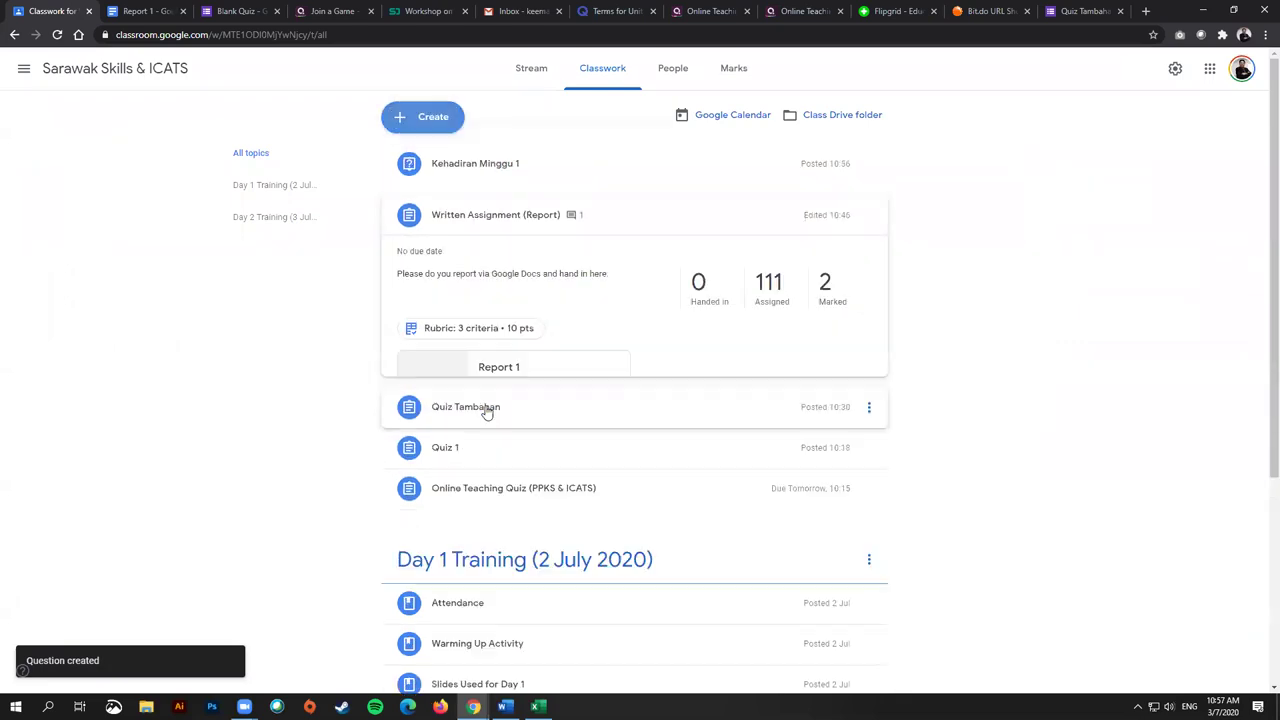
pyautogui.moveTo(480, 171); pyautogui.dragTo(506, 660)
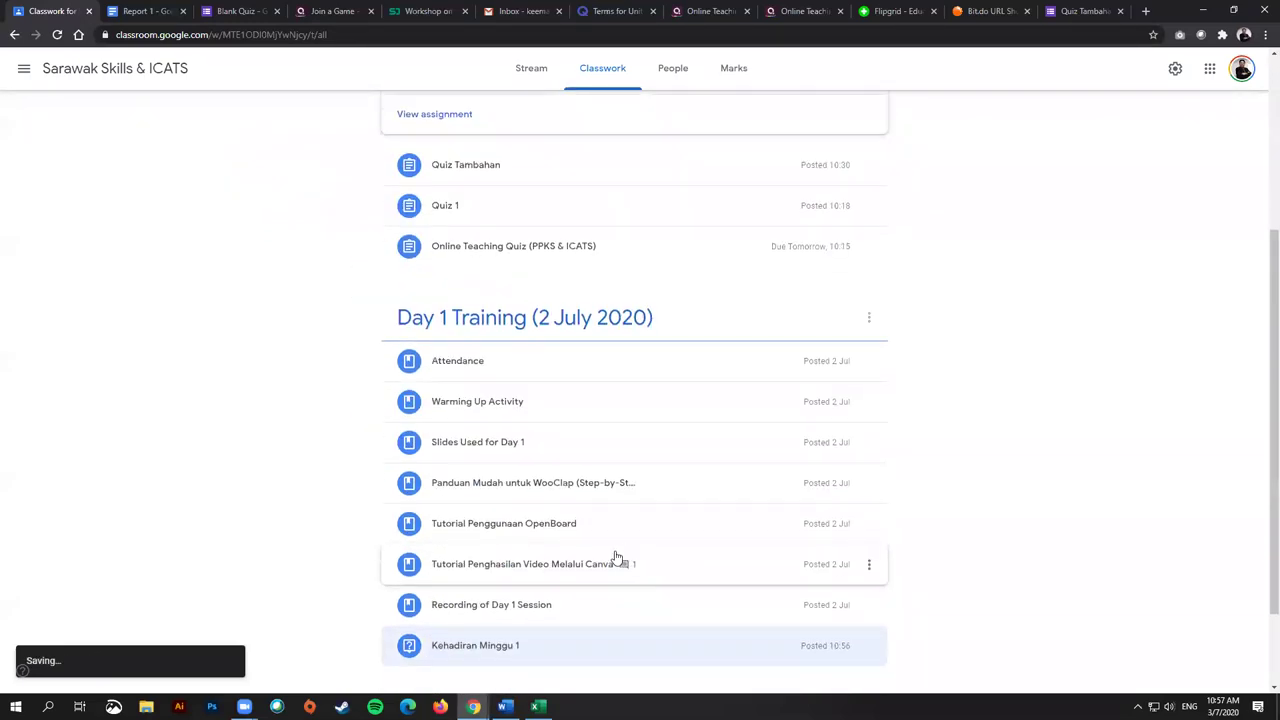
pyautogui.scroll(-4, 563, 474)
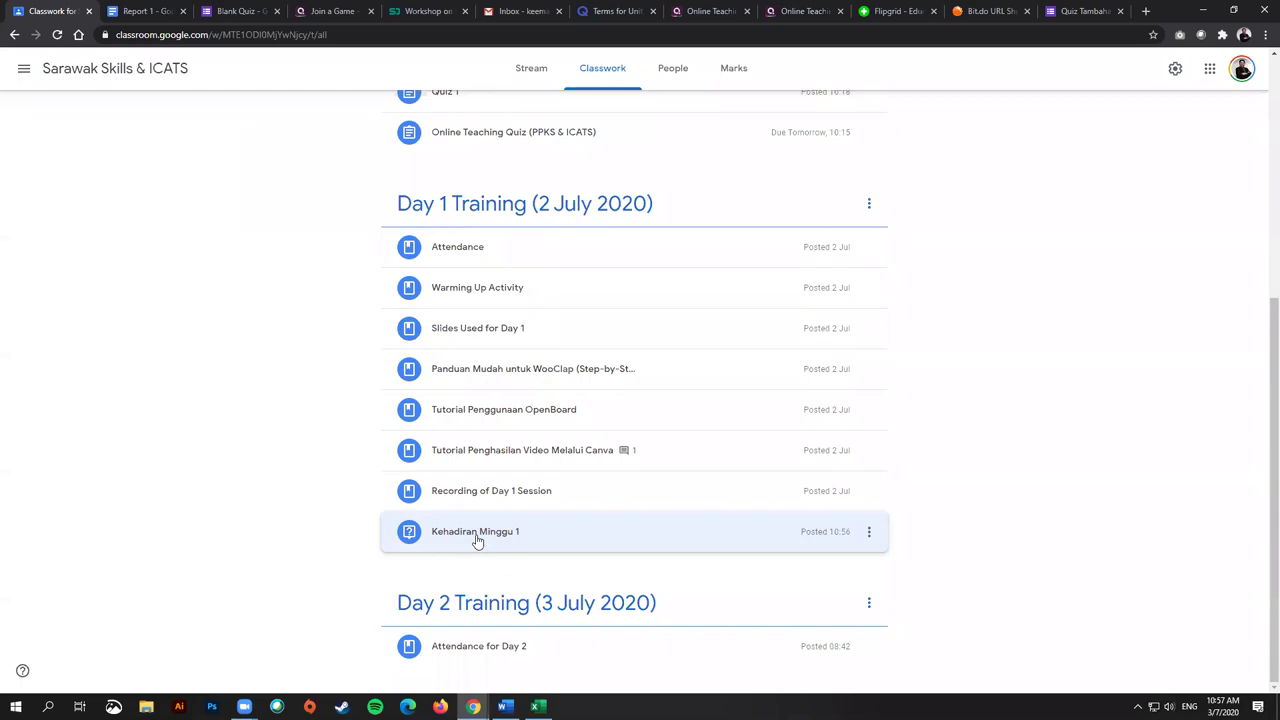
# Step: Expand Kehadiran Minggu 1 and review its responses: 2 students answered 'Hadir', 111 assigned
pyautogui.click(477, 540)
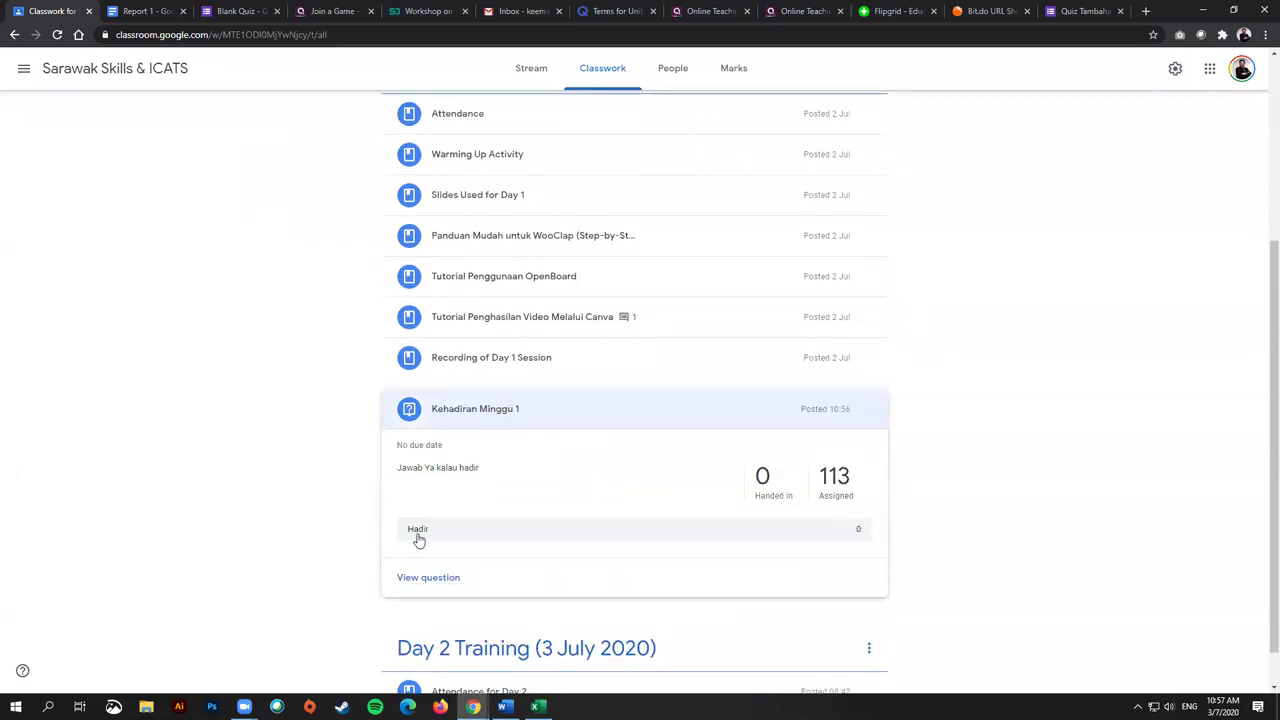
pyautogui.scroll(-1, 470, 541)
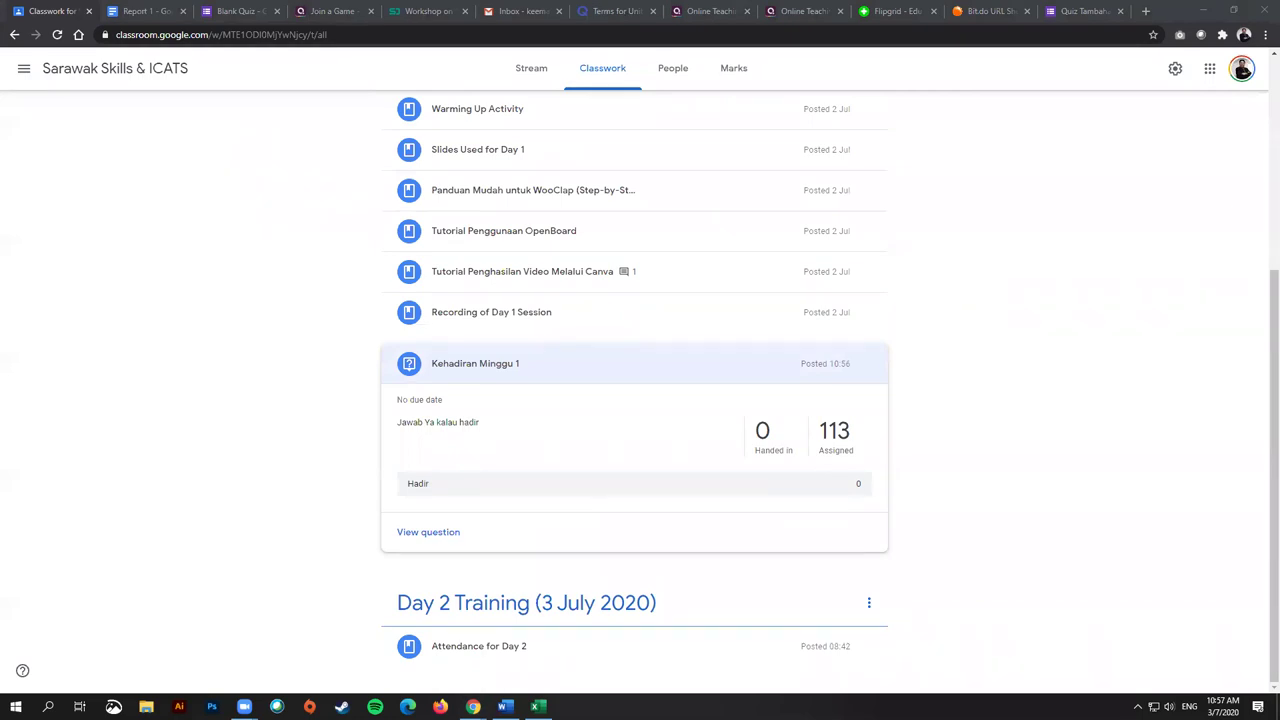
pyautogui.scroll(2, 543, 217)
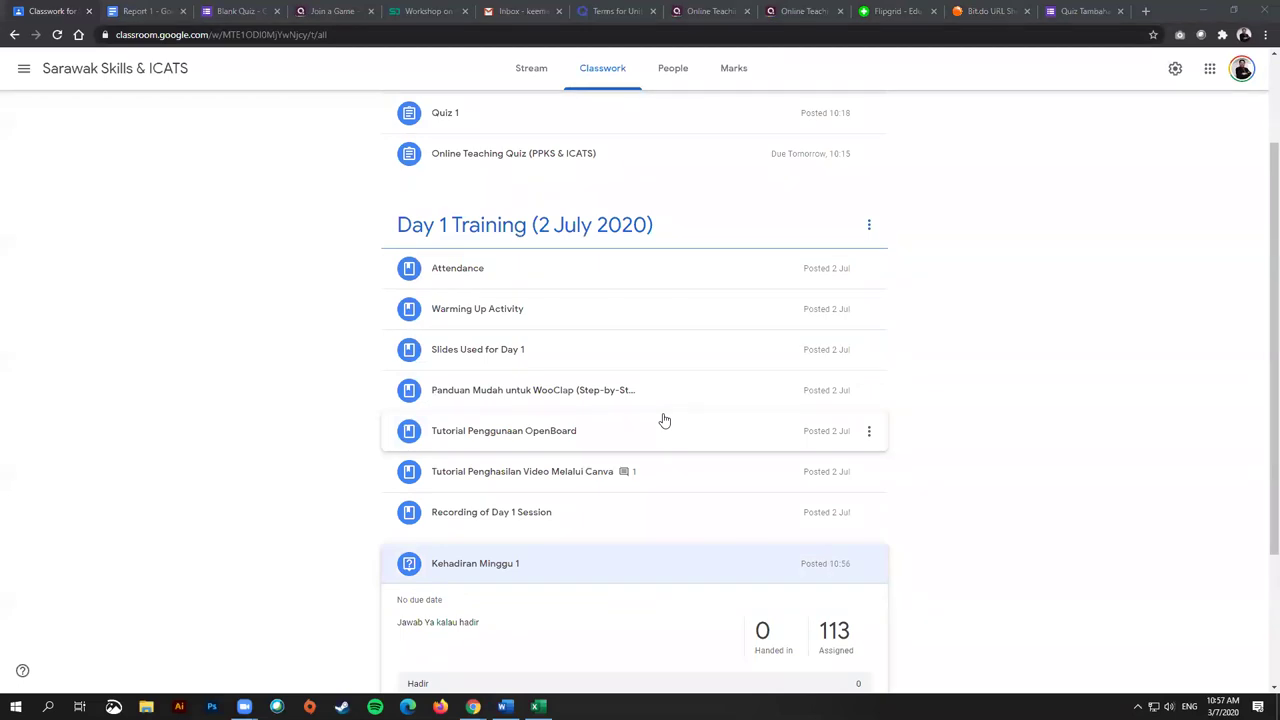
pyautogui.scroll(-2, 664, 421)
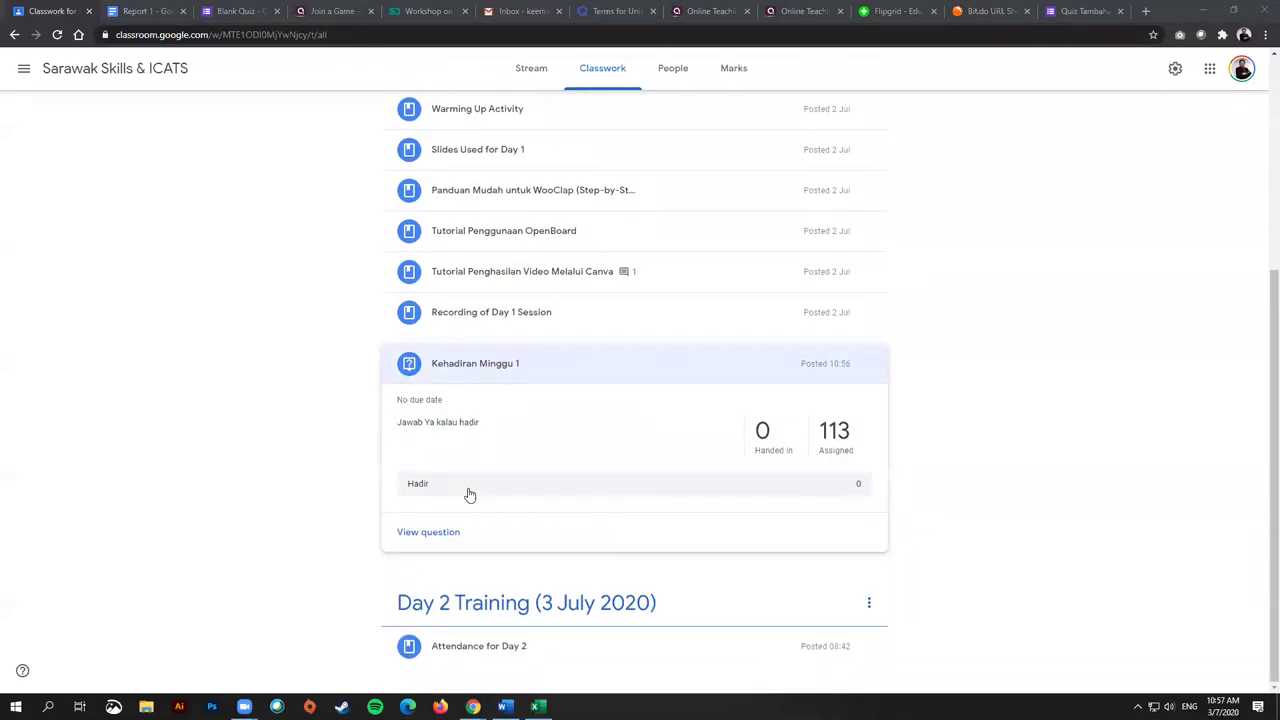
pyautogui.scroll(2, 243, 378)
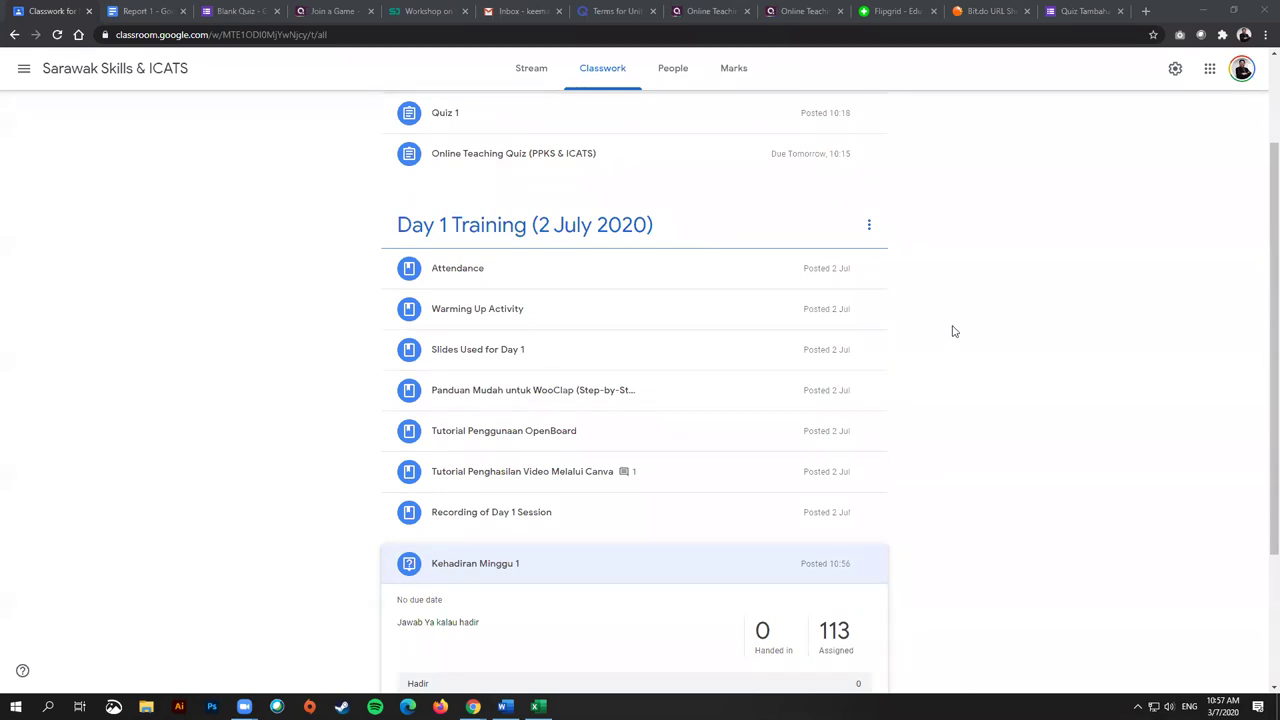
pyautogui.scroll(-1, 1015, 347)
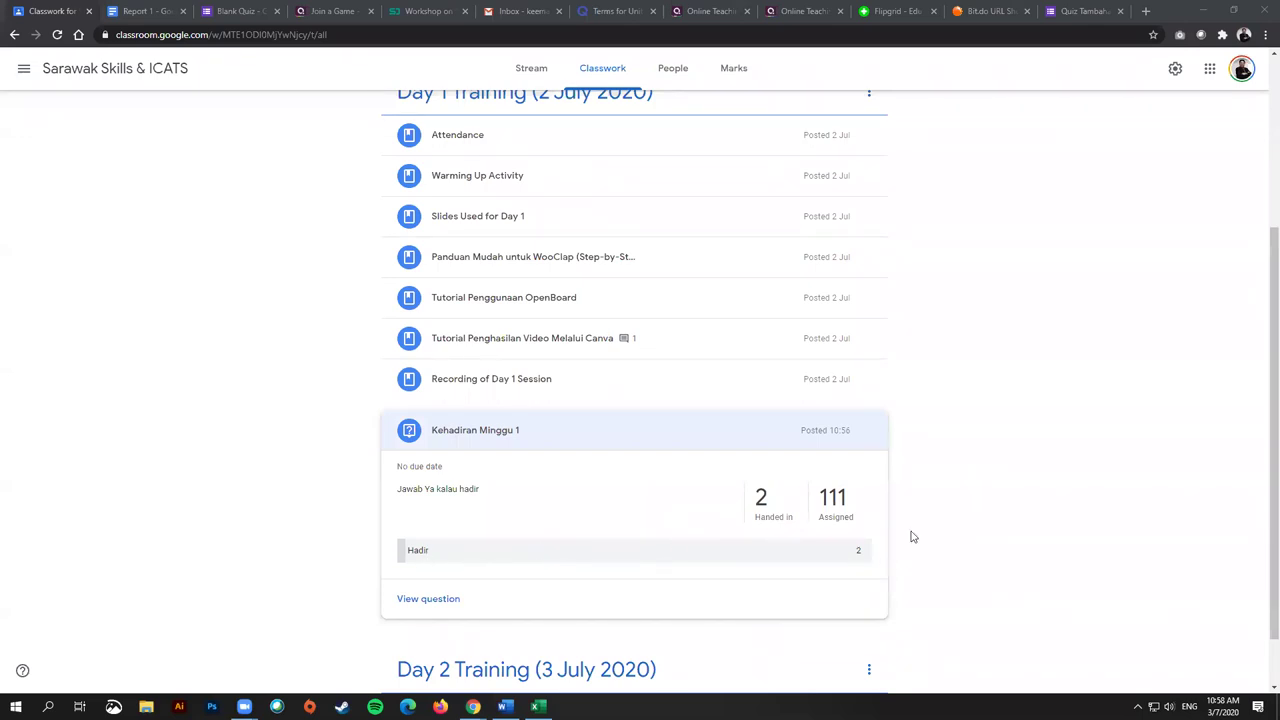
pyautogui.scroll(3, 929, 457)
# Step: Open the Attendance material's linked Google Form in a new tab
pyautogui.click(477, 411)
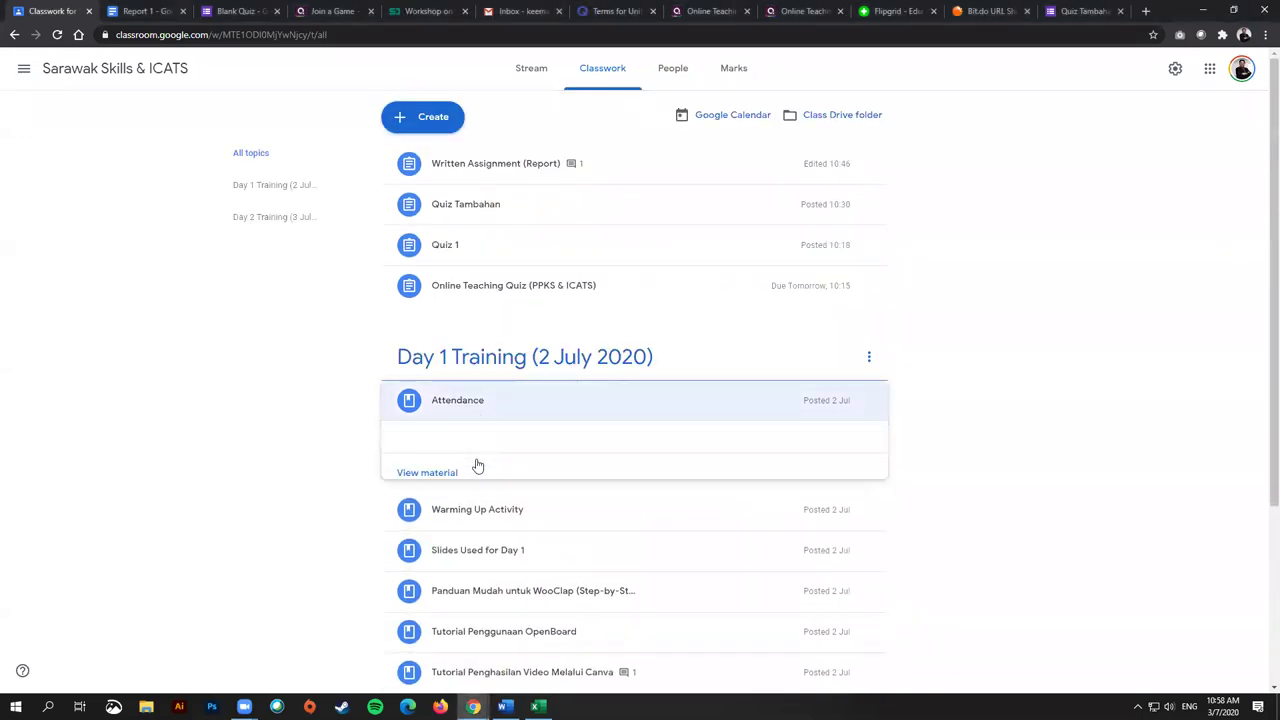
pyautogui.click(437, 476)
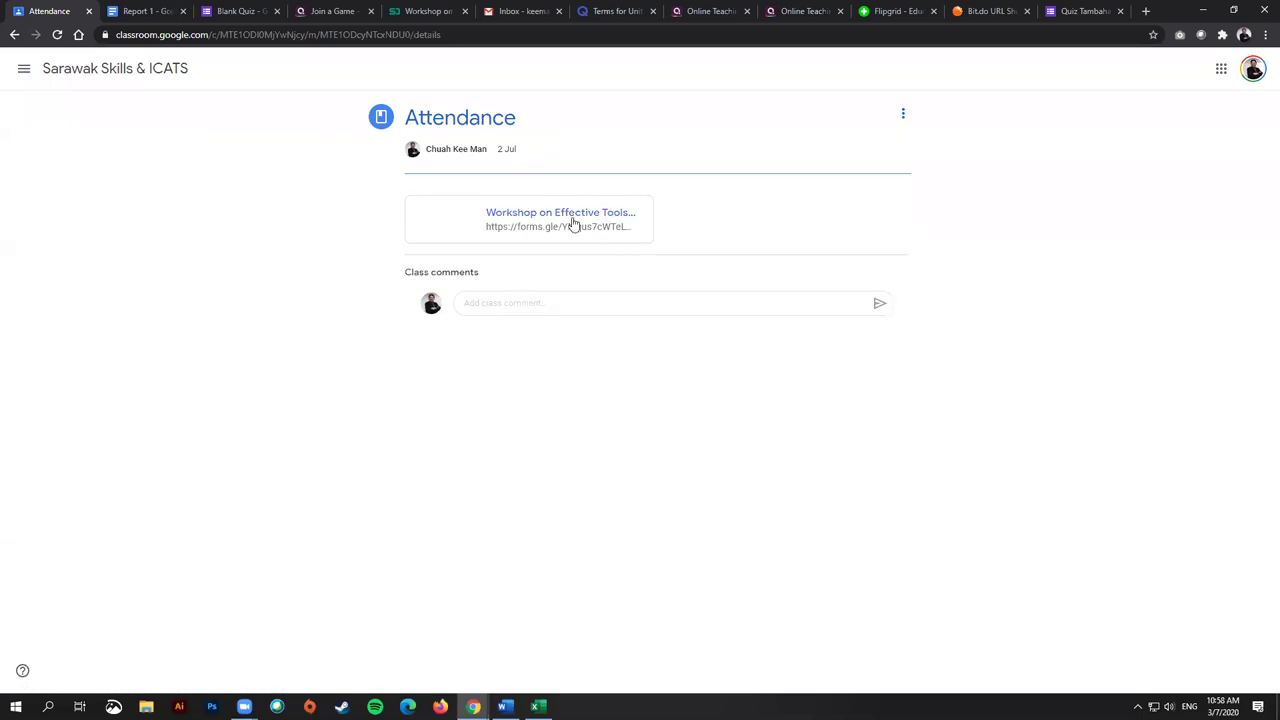
pyautogui.click(573, 218)
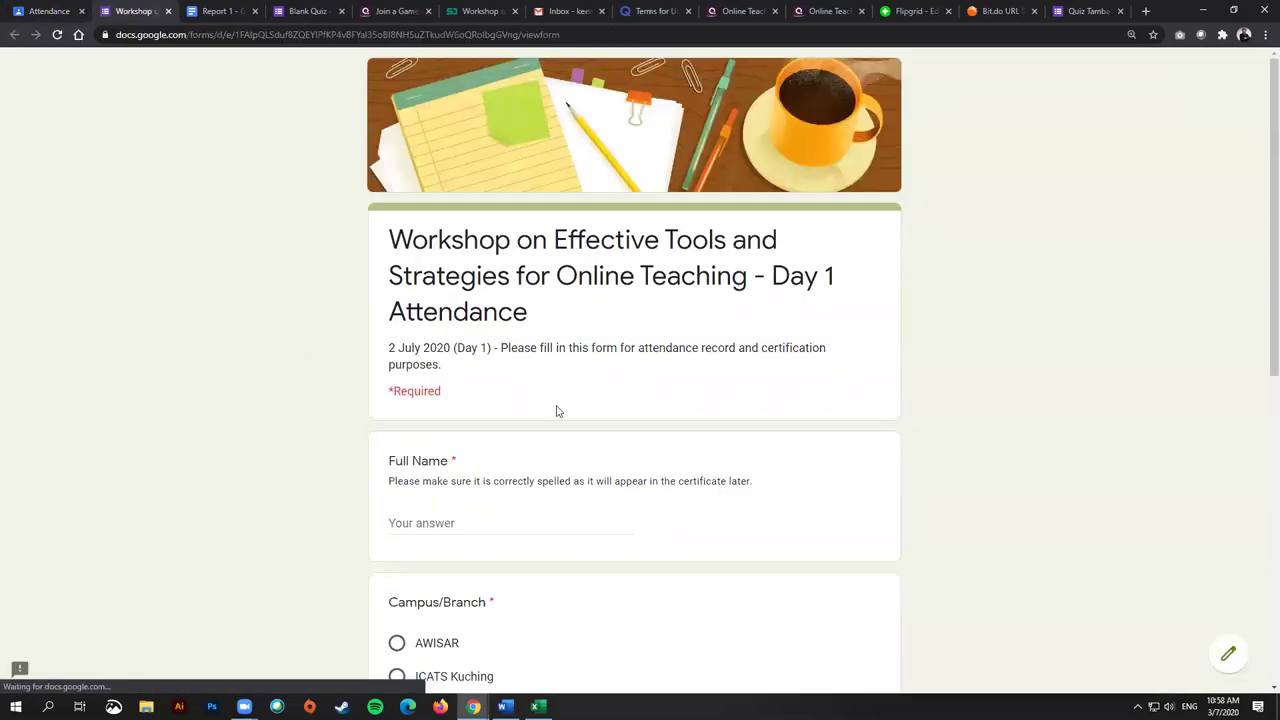
pyautogui.scroll(-5, 646, 566)
# Step: Go back to the Classwork list and expand Kehadiran Minggu 1 to check responses
pyautogui.click(57, 16)
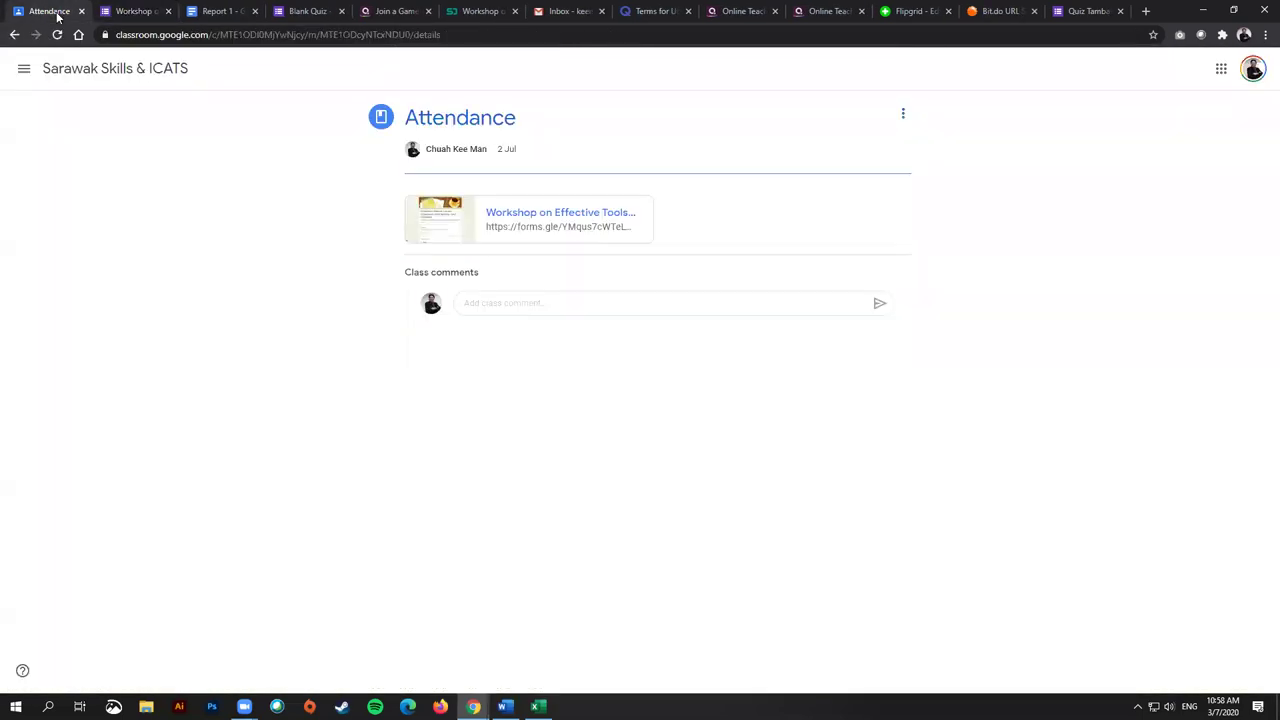
pyautogui.click(14, 34)
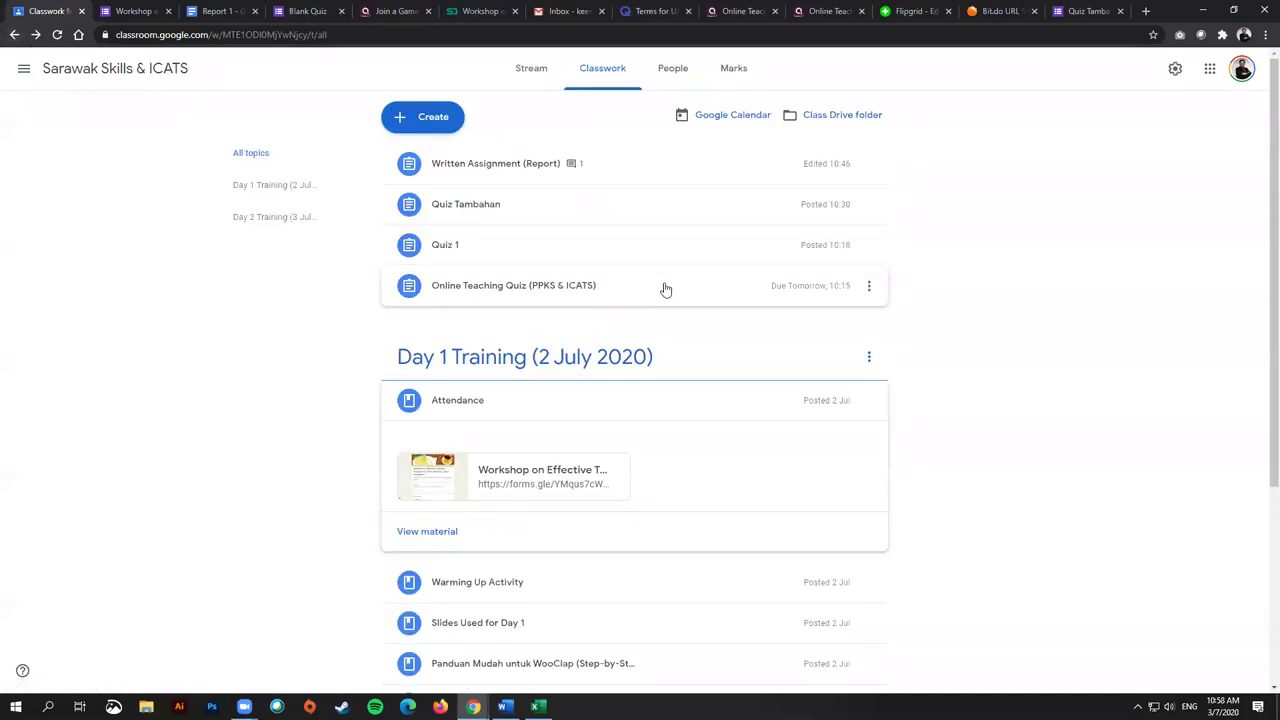
pyautogui.scroll(-3, 666, 288)
pyautogui.click(491, 531)
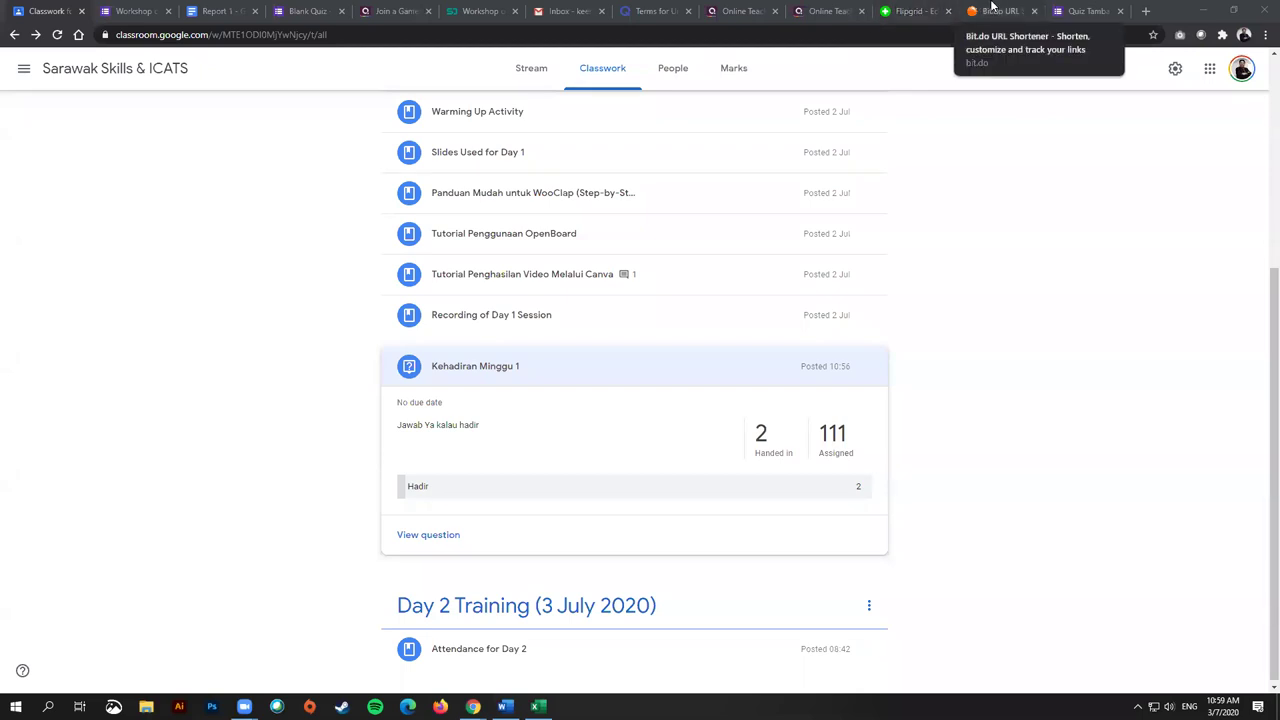
# Step: Switch to Flipgrid and scroll through the My Grids list
pyautogui.click(992, 8)
pyautogui.click(912, 11)
pyautogui.click(975, 11)
pyautogui.click(912, 9)
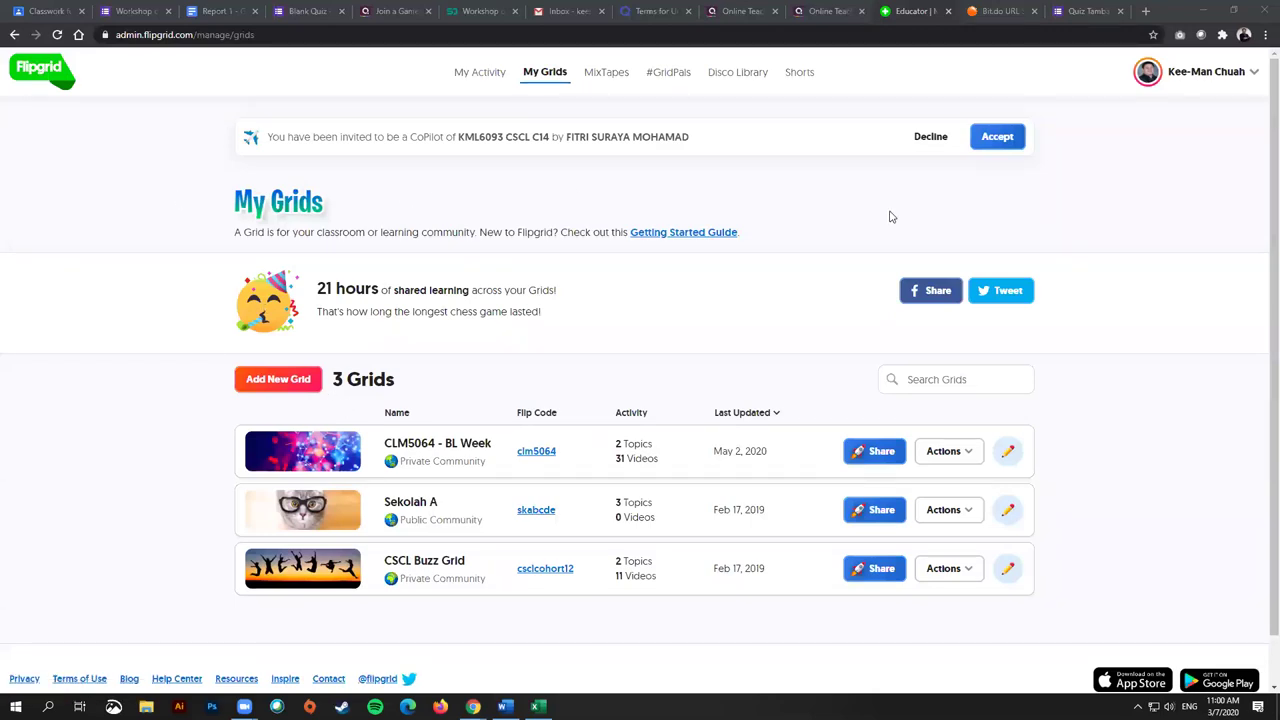
pyautogui.scroll(-1, 886, 214)
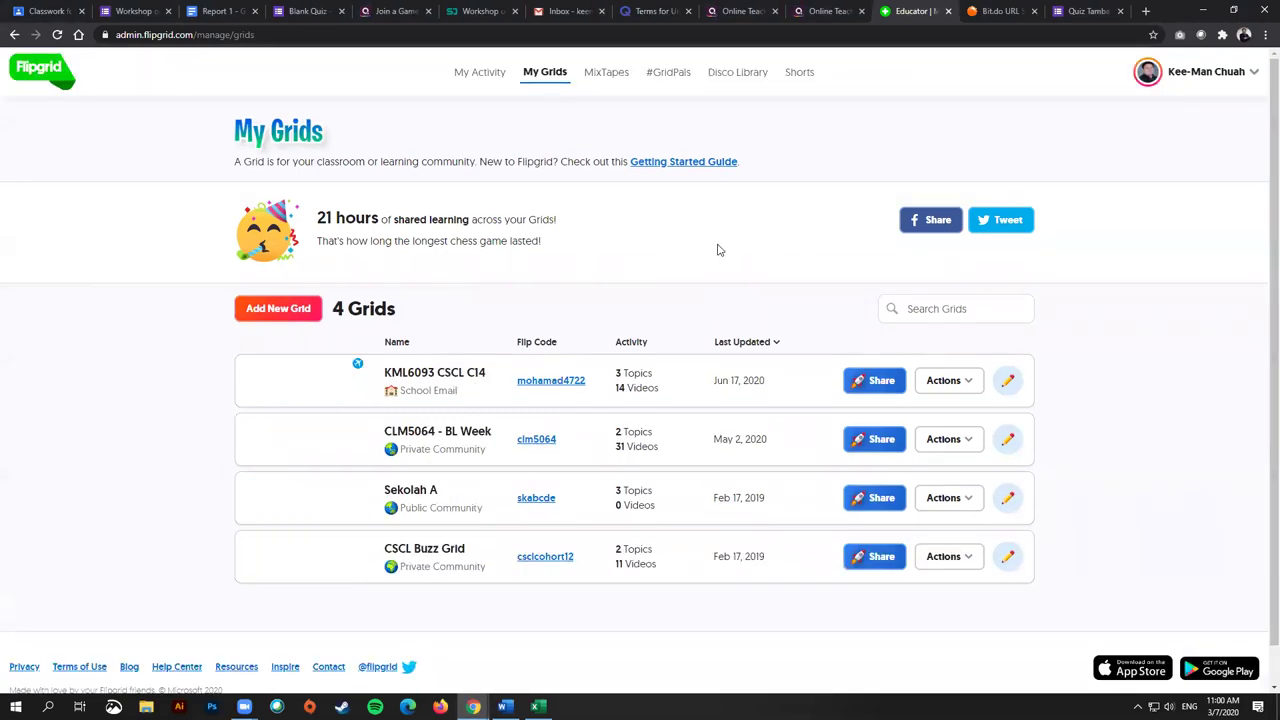
# Step: Start a new grid named 'Presentation 1' as an Educator Learning Community grid
pyautogui.click(289, 310)
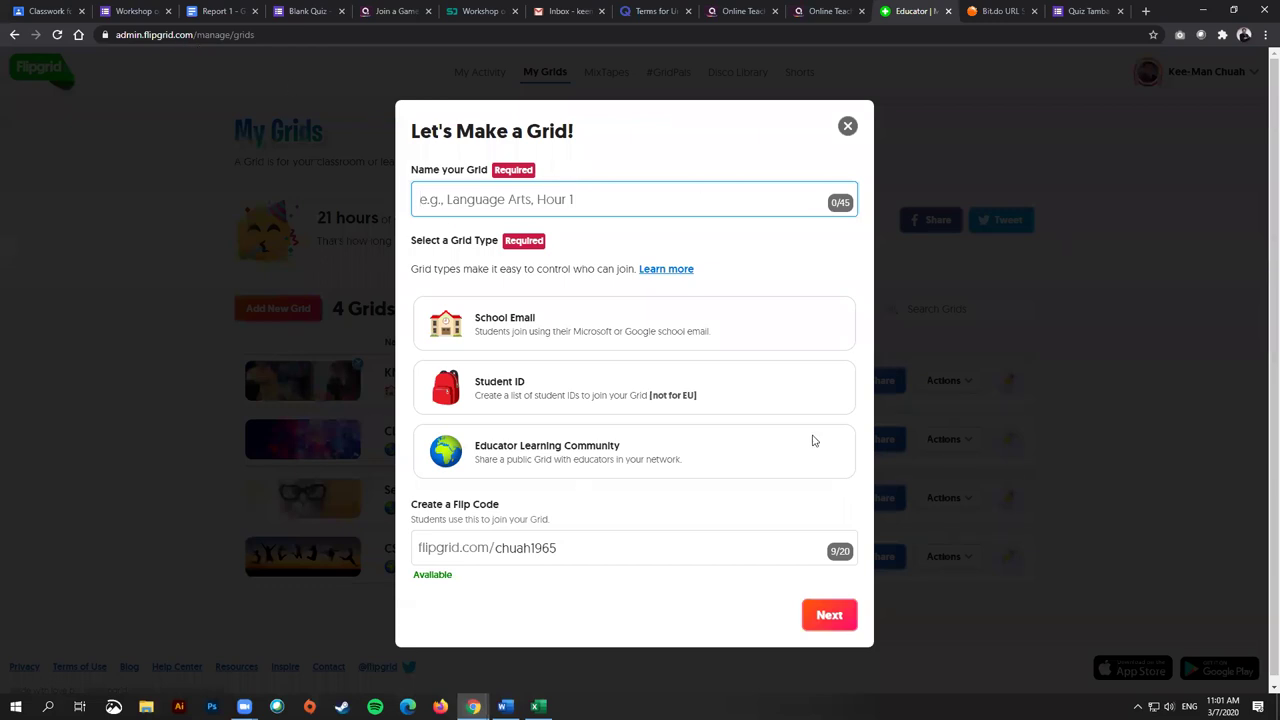
pyautogui.write('Presentation ')
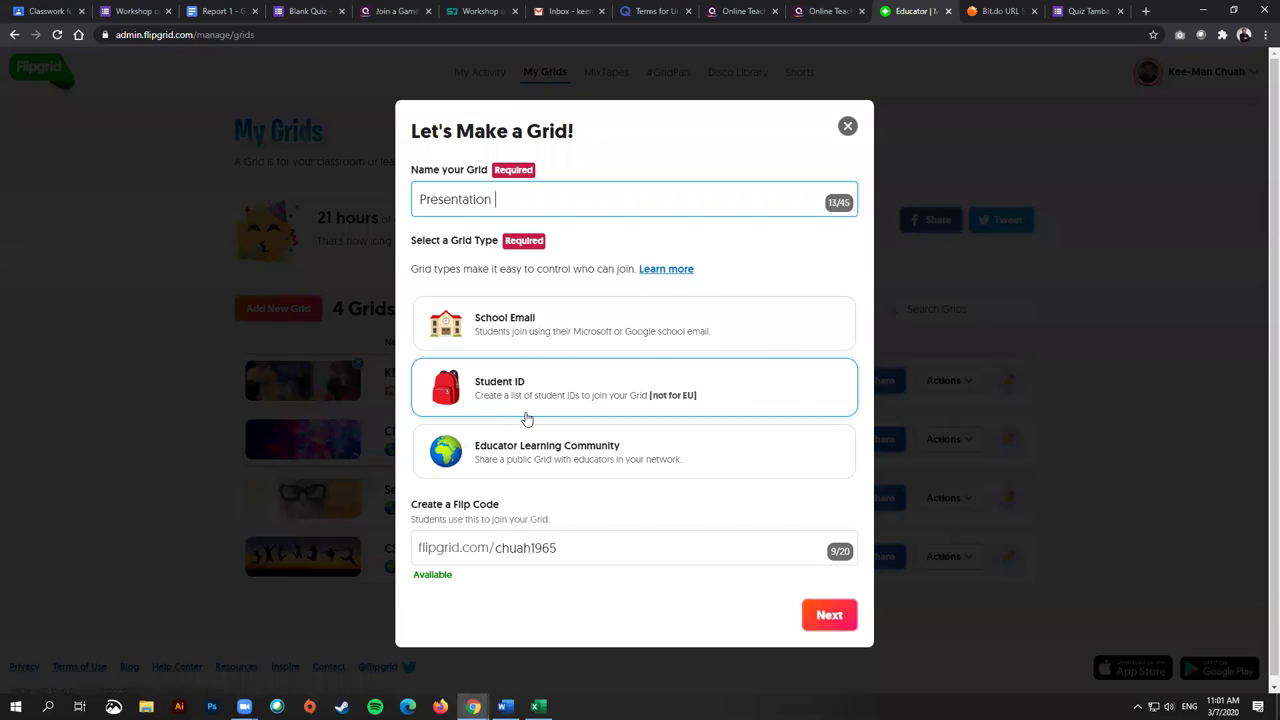
pyautogui.write('1')
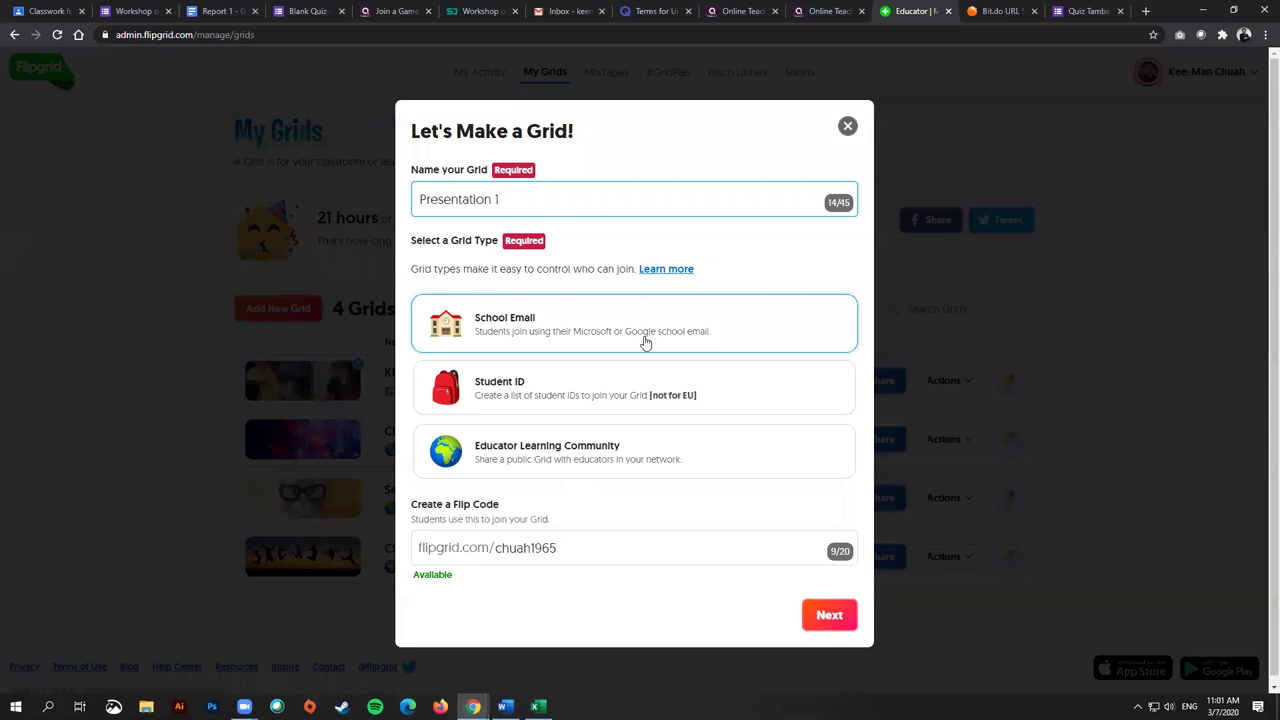
pyautogui.click(645, 342)
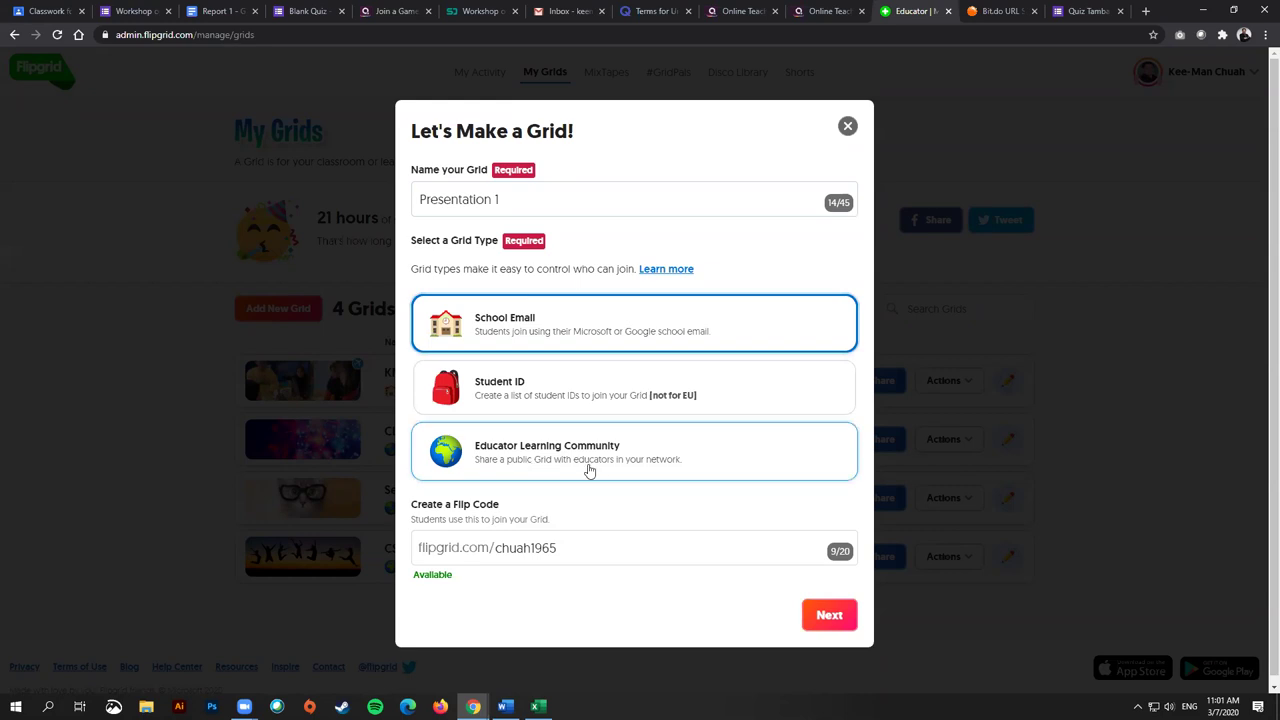
pyautogui.click(560, 409)
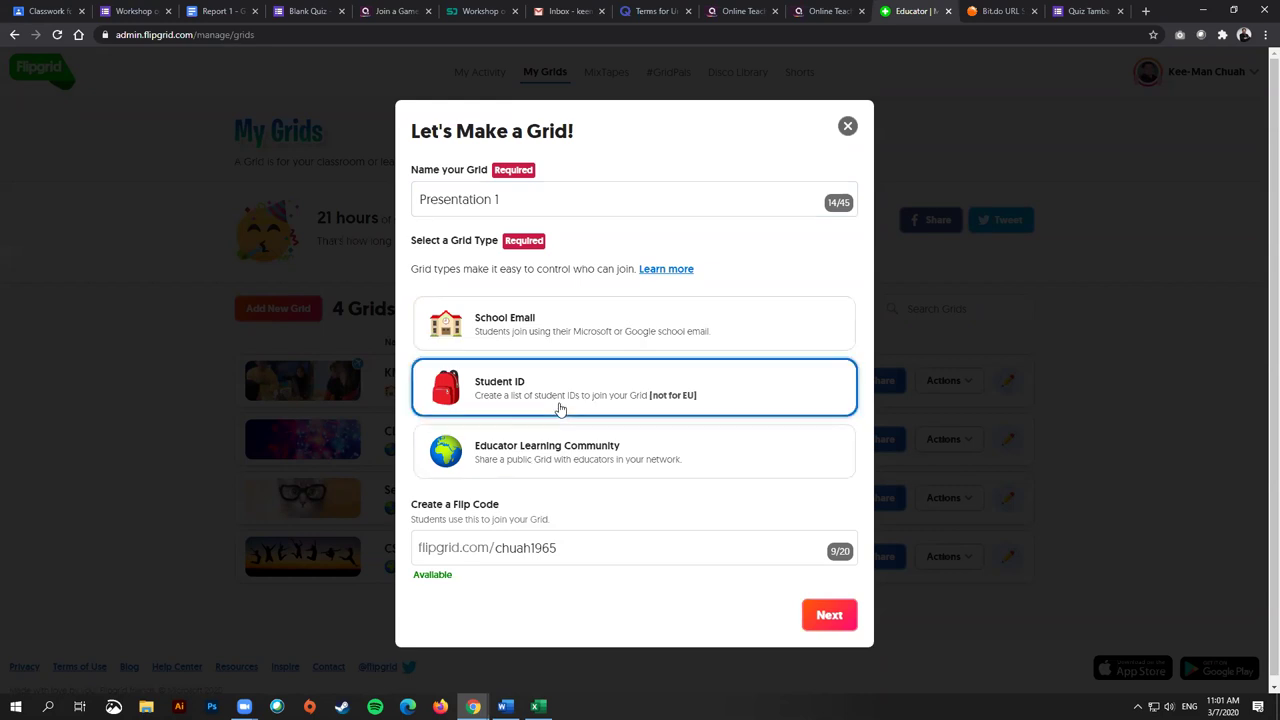
pyautogui.click(565, 465)
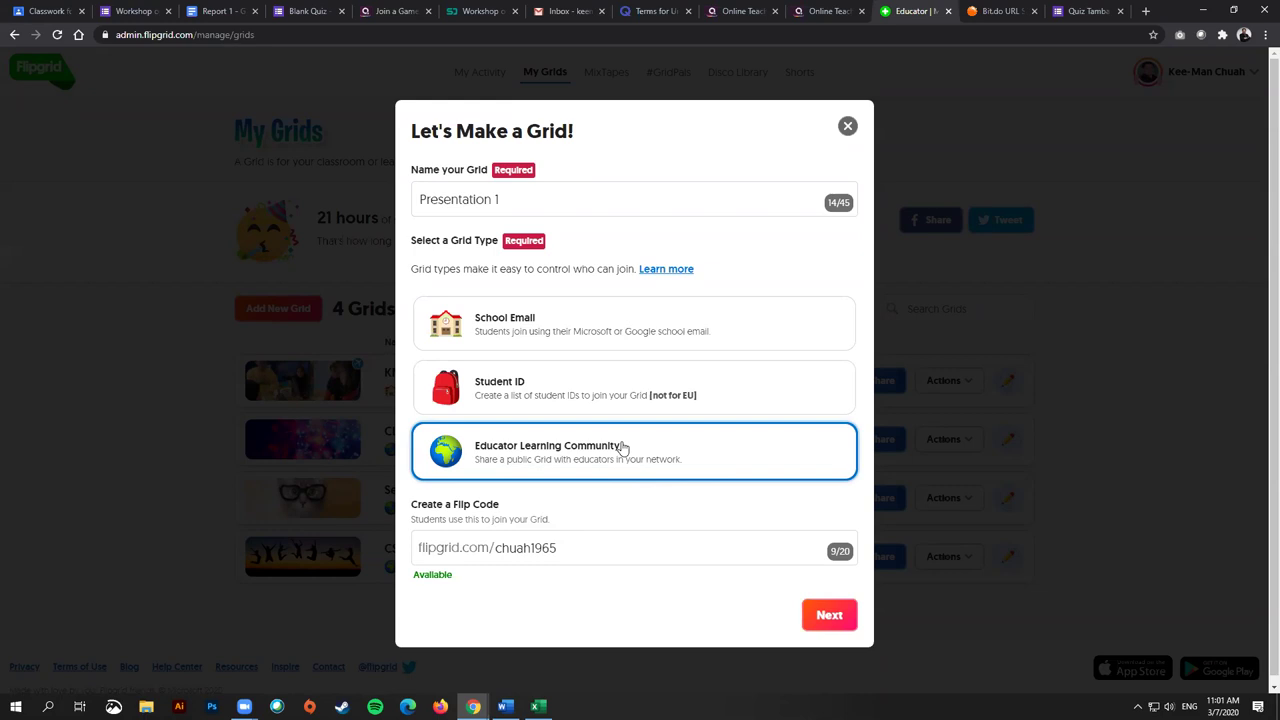
pyautogui.click(607, 334)
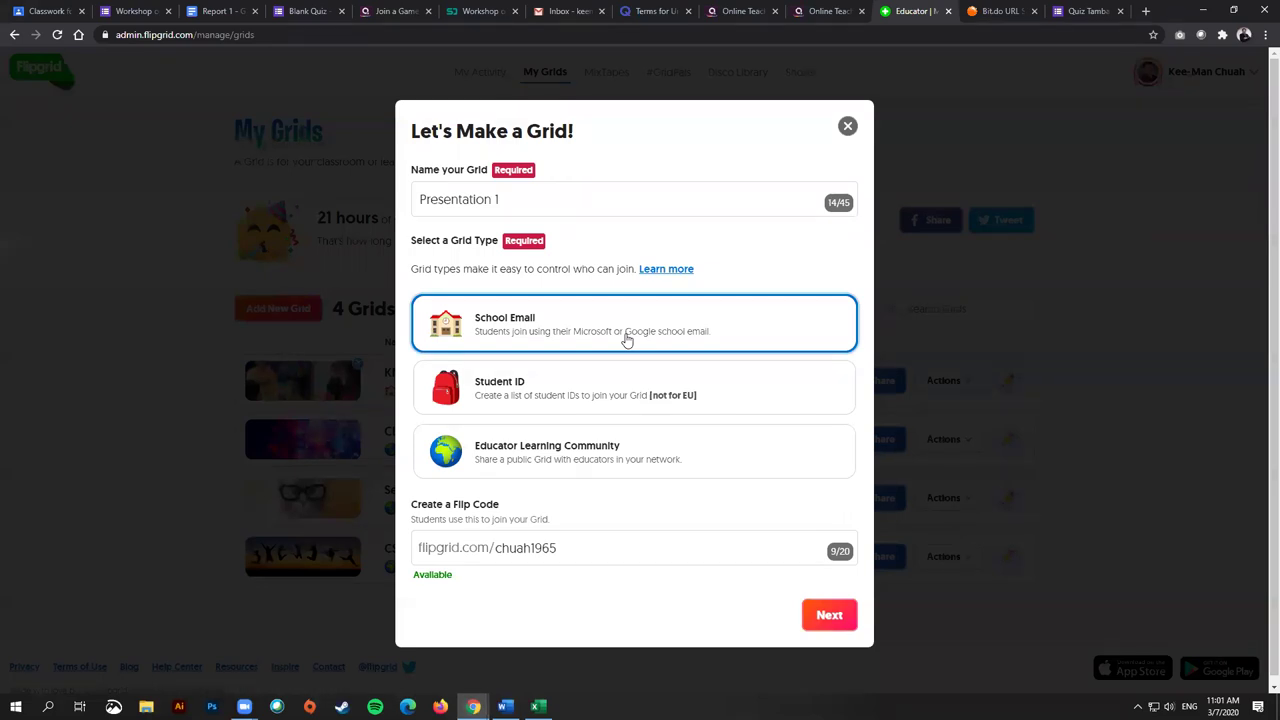
pyautogui.click(600, 456)
pyautogui.click(600, 555)
pyautogui.moveTo(495, 548); pyautogui.dragTo(584, 550)
pyautogui.click(584, 550)
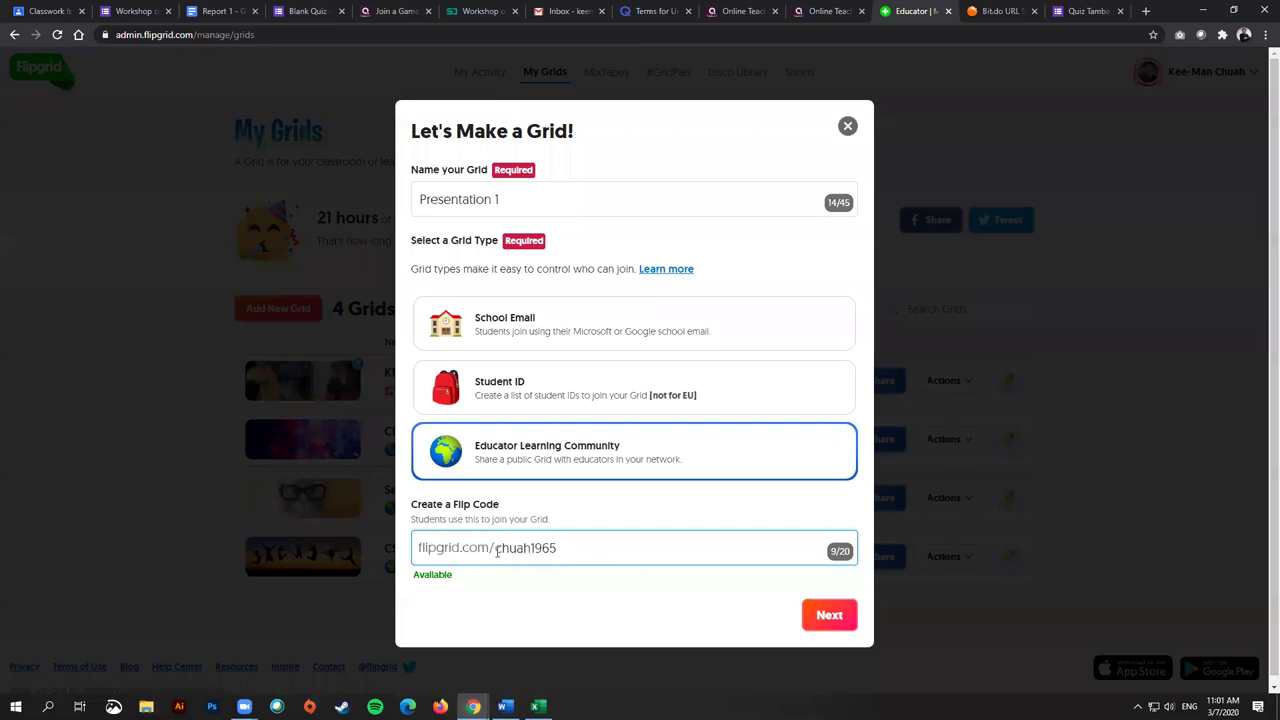
pyautogui.moveTo(497, 550); pyautogui.dragTo(597, 557)
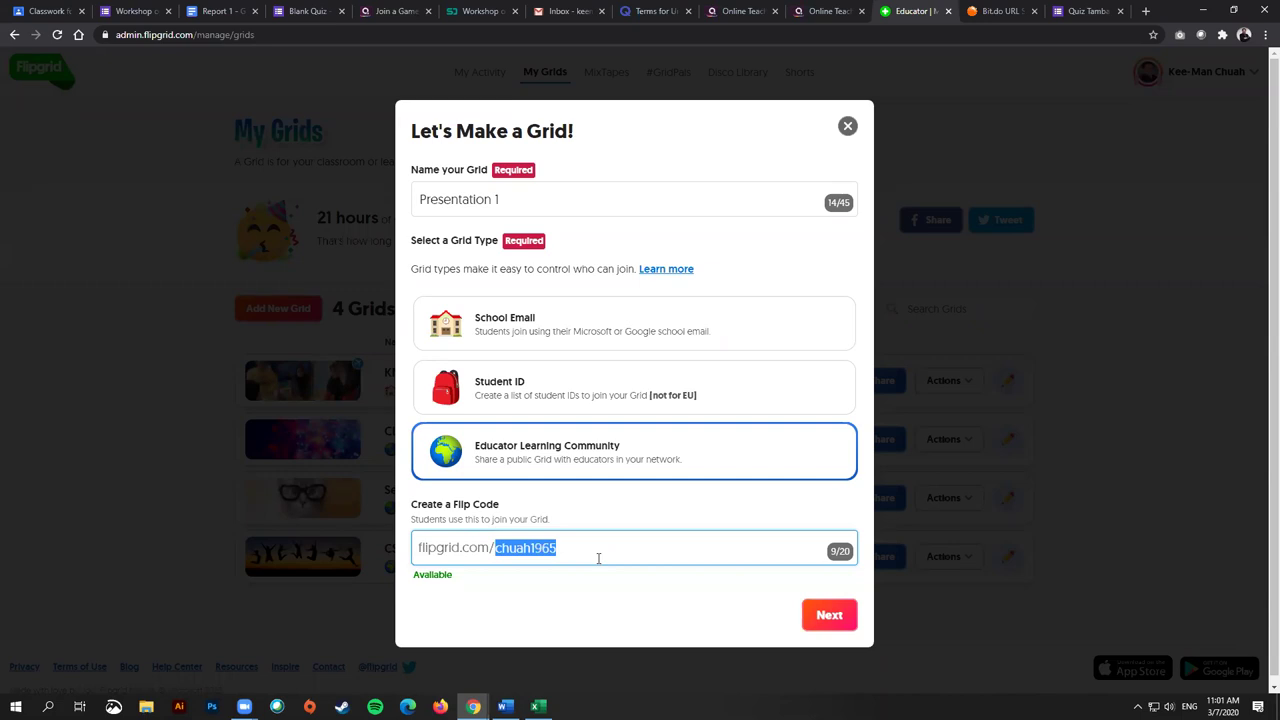
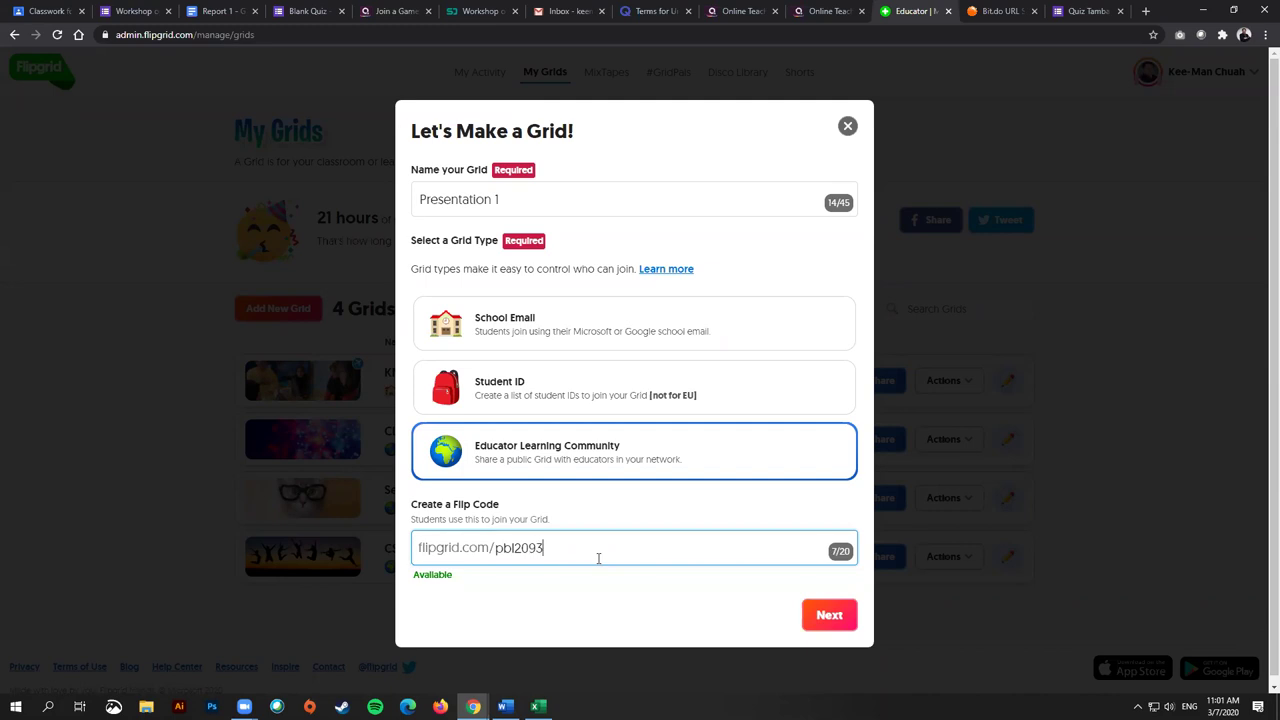
pyautogui.moveTo(555, 548); pyautogui.dragTo(494, 546)
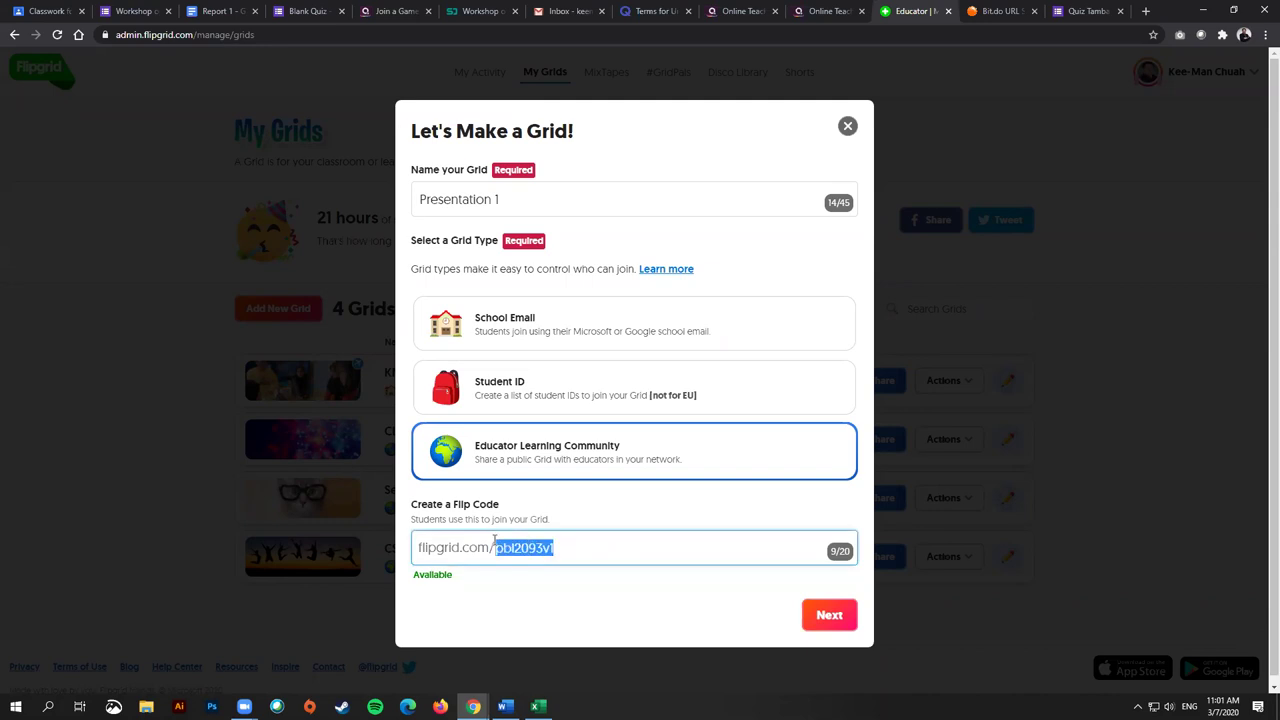
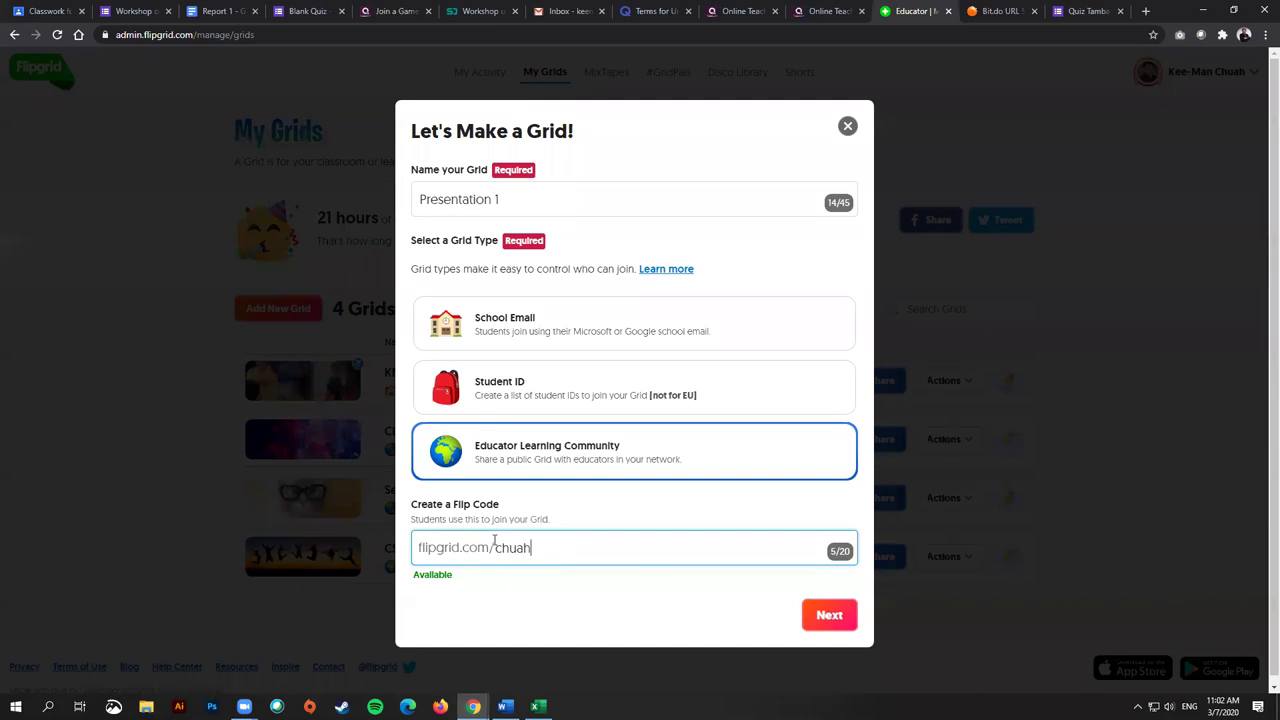
# Step: Finish the Presentation 1 grid with no password and share it via Google Classroom
pyautogui.click(830, 616)
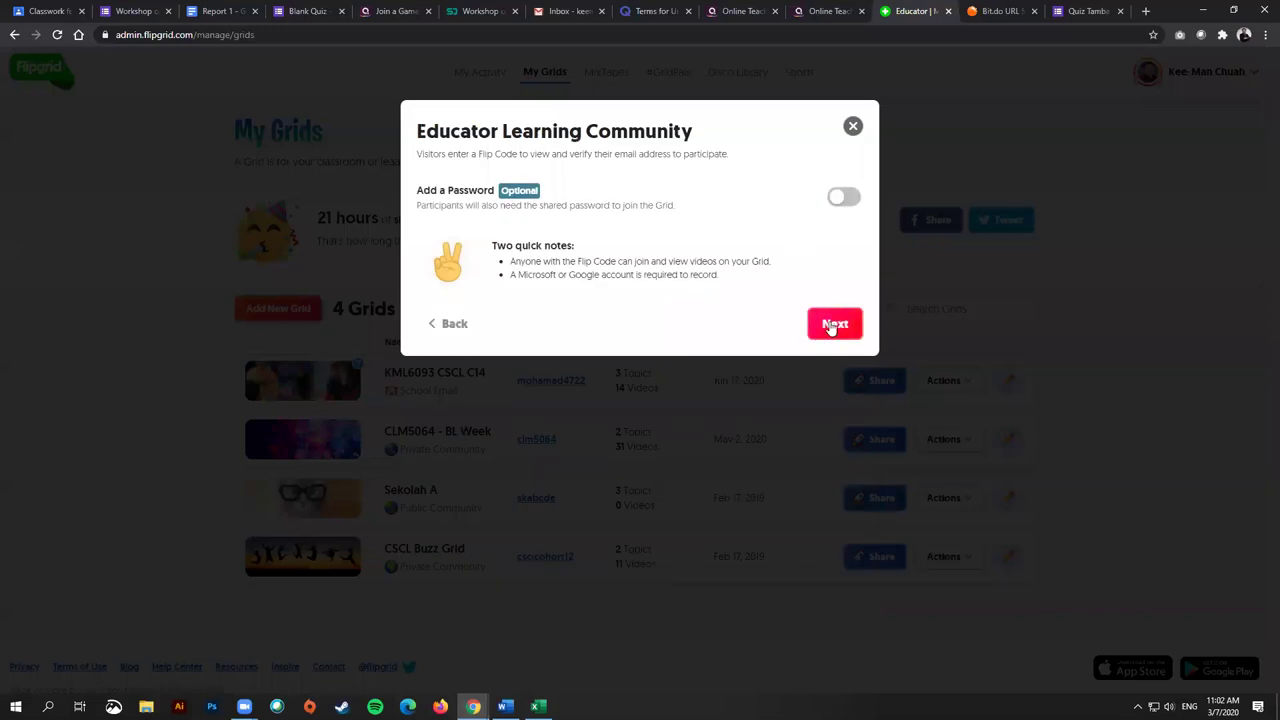
pyautogui.click(830, 325)
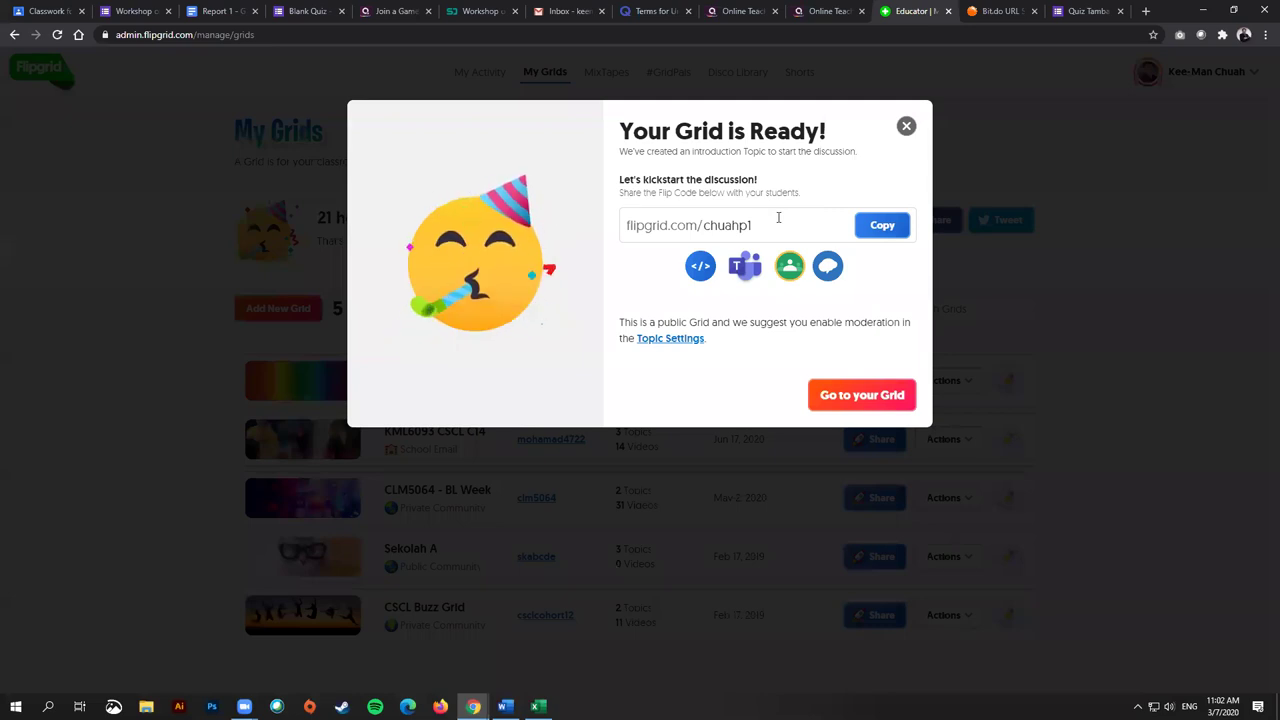
pyautogui.moveTo(778, 222); pyautogui.dragTo(600, 223)
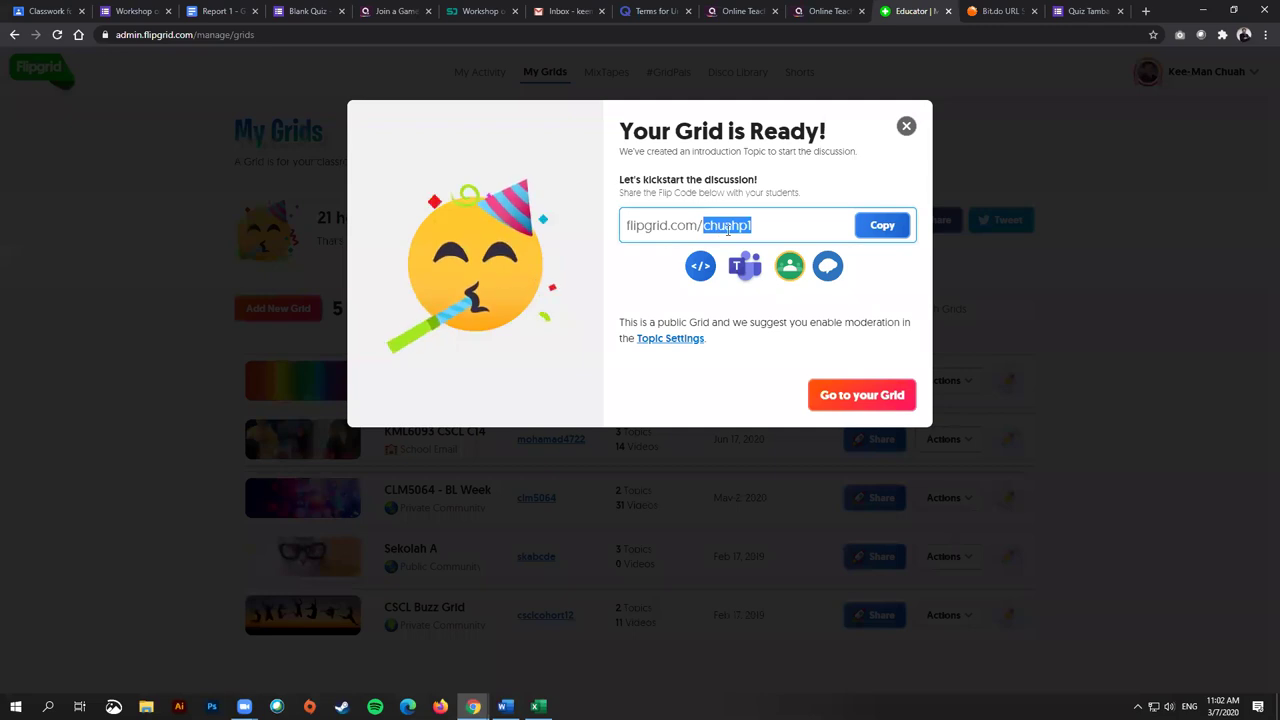
pyautogui.click(762, 228)
pyautogui.moveTo(738, 226); pyautogui.dragTo(755, 227)
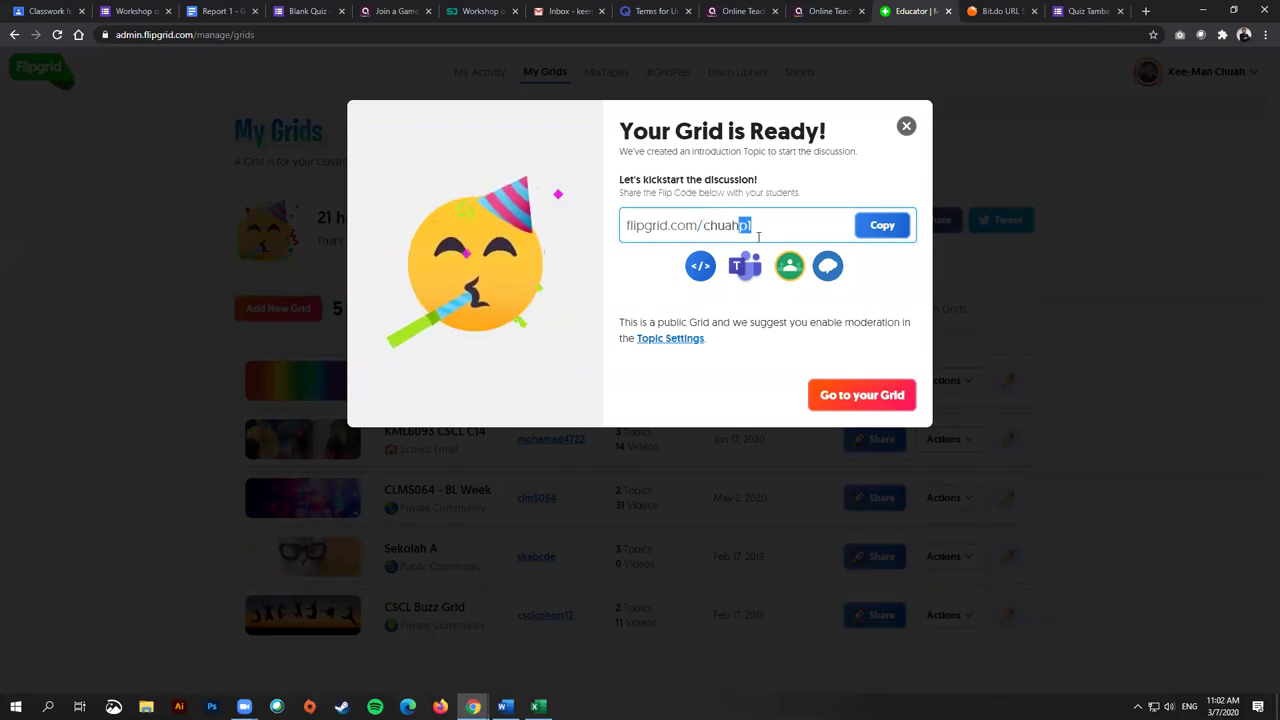
pyautogui.click(789, 268)
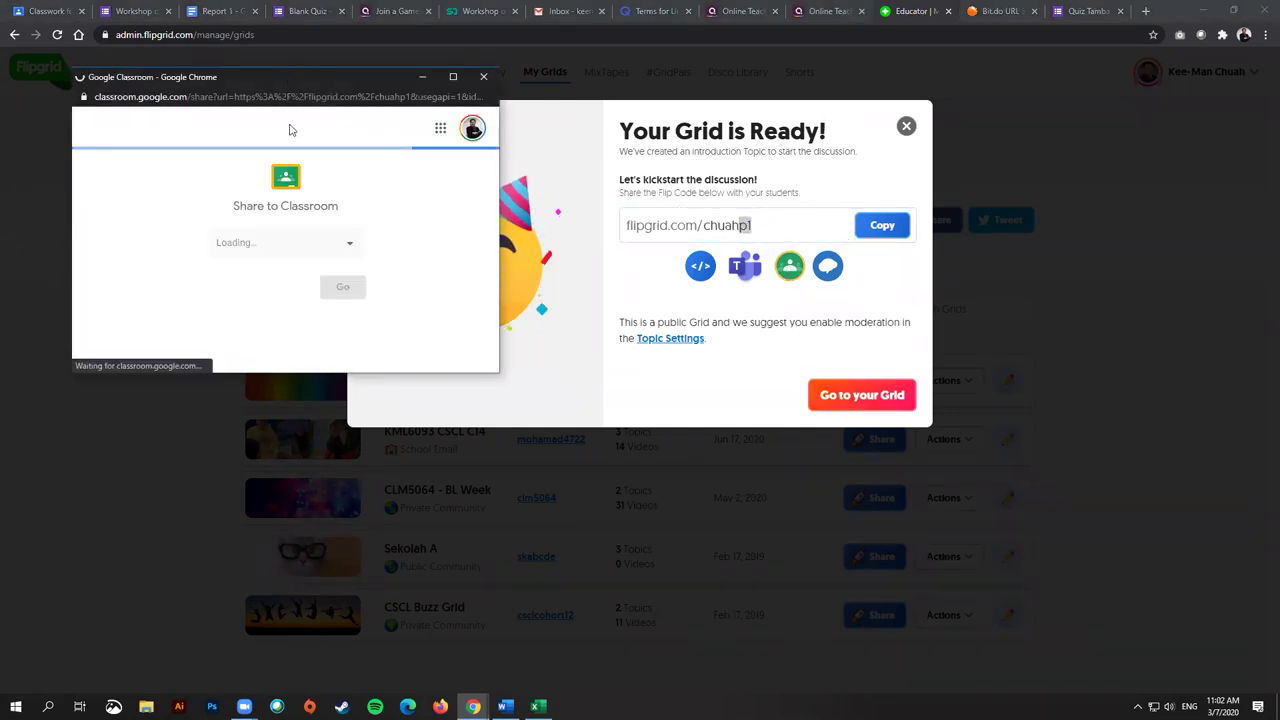
# Step: Choose the Sarawak Skills & ICATS class and the Create material post type
pyautogui.moveTo(286, 76); pyautogui.dragTo(290, 114)
pyautogui.click(305, 287)
pyautogui.click(294, 331)
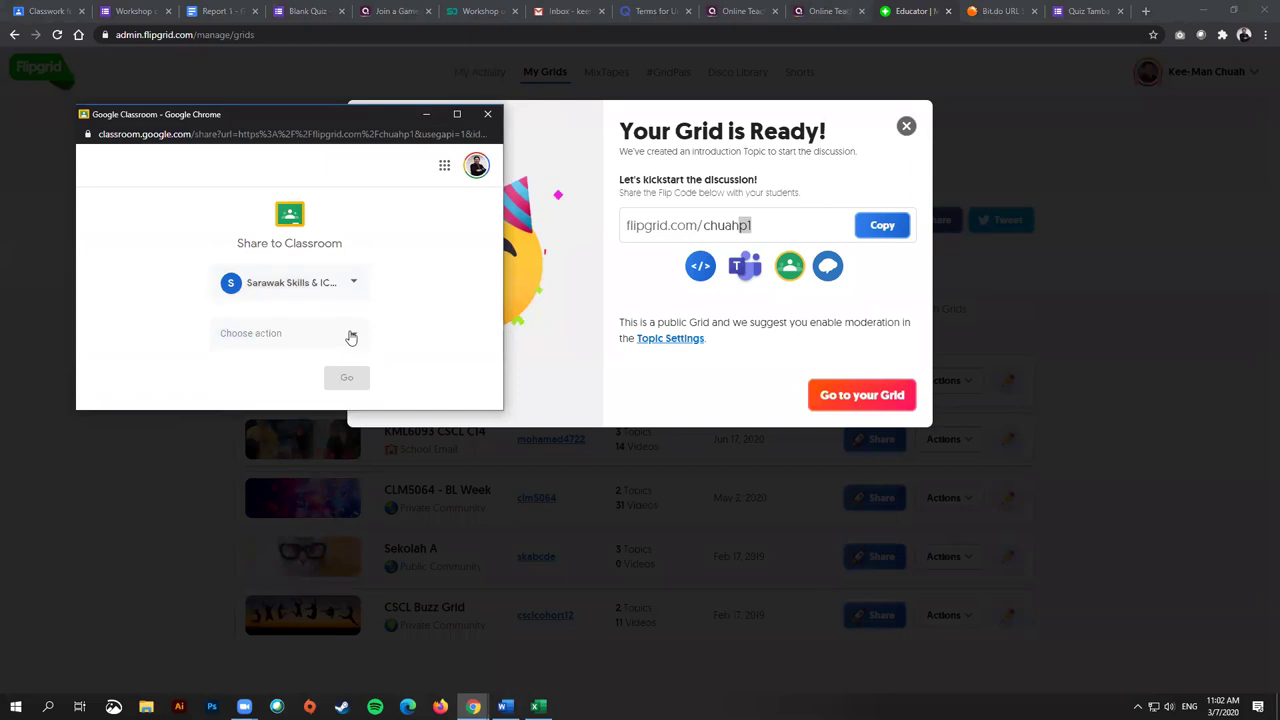
pyautogui.click(324, 340)
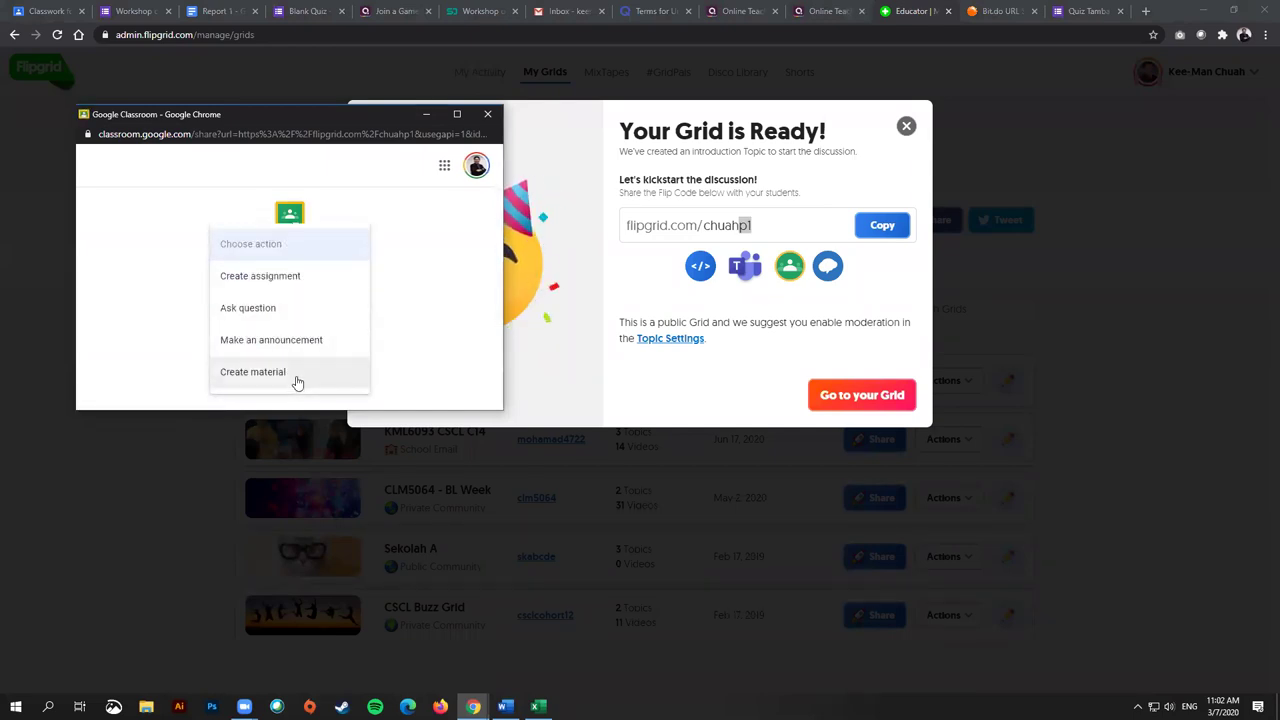
pyautogui.click(303, 375)
pyautogui.click(333, 340)
pyautogui.click(331, 349)
pyautogui.click(346, 377)
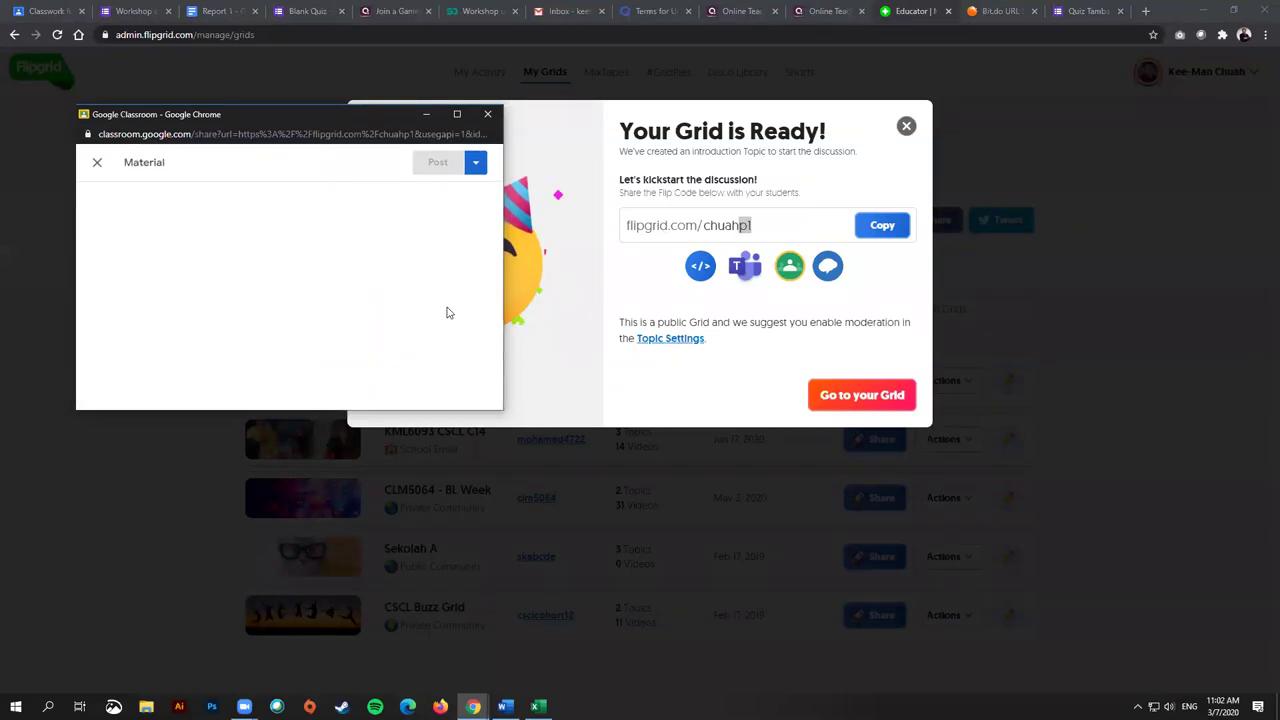
# Step: Title the material 'Flipgrid Example' and post it
pyautogui.click(145, 220)
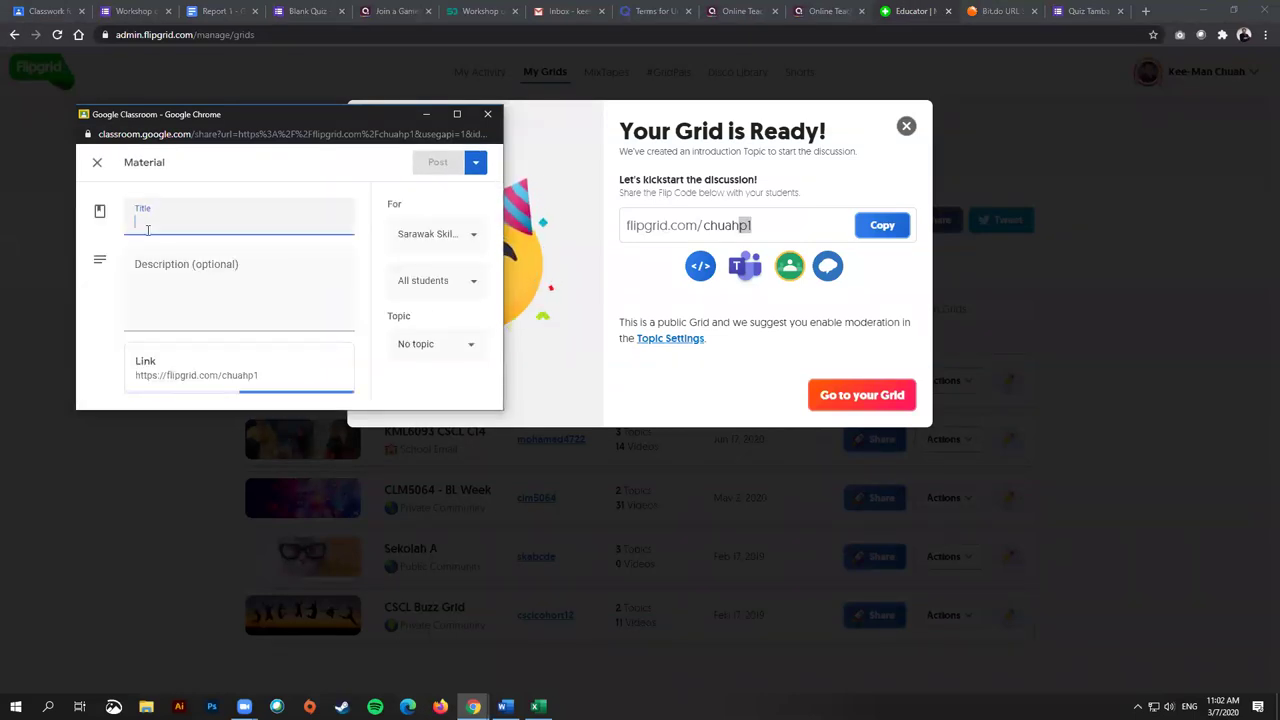
pyautogui.write('Flipgr')
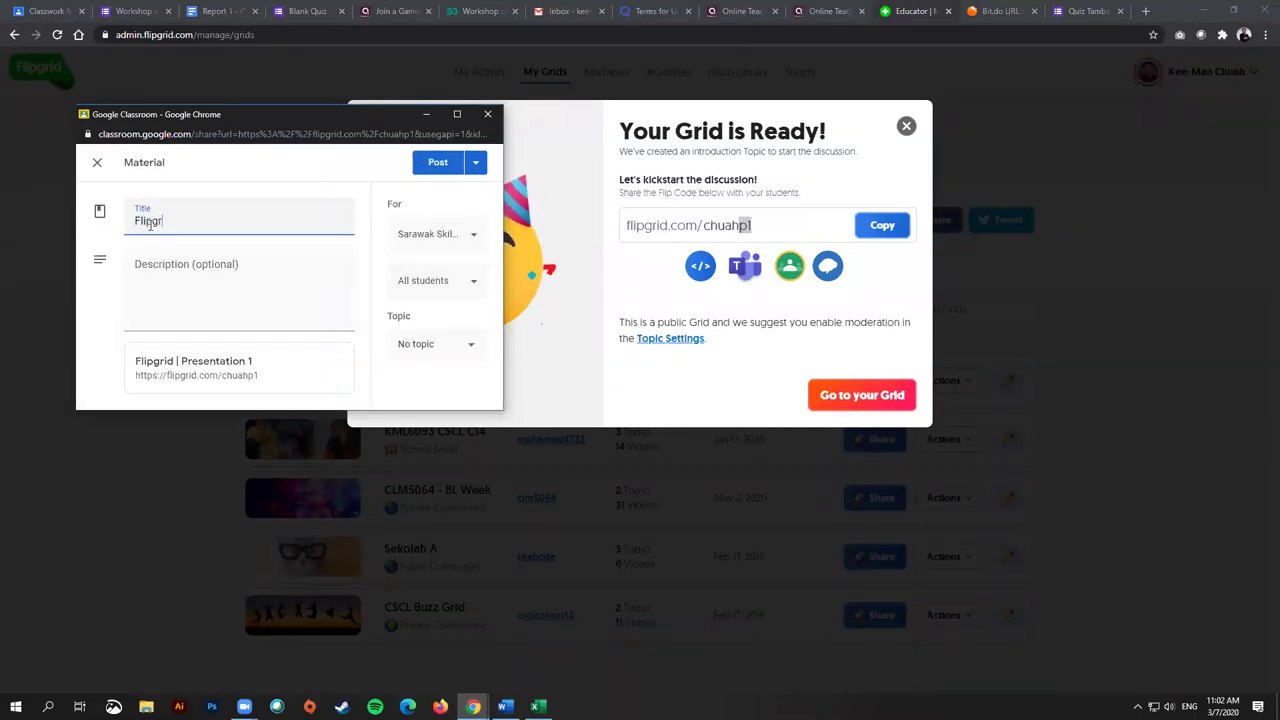
pyautogui.write('id Example')
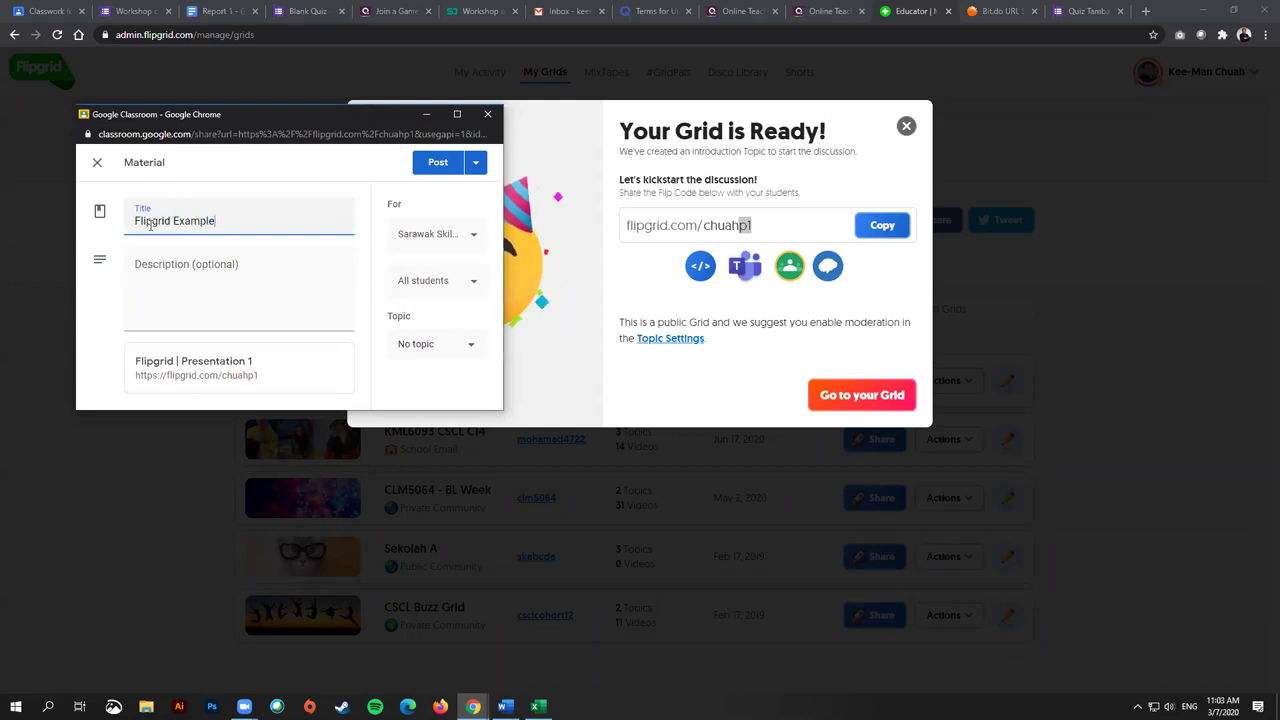
pyautogui.click(437, 166)
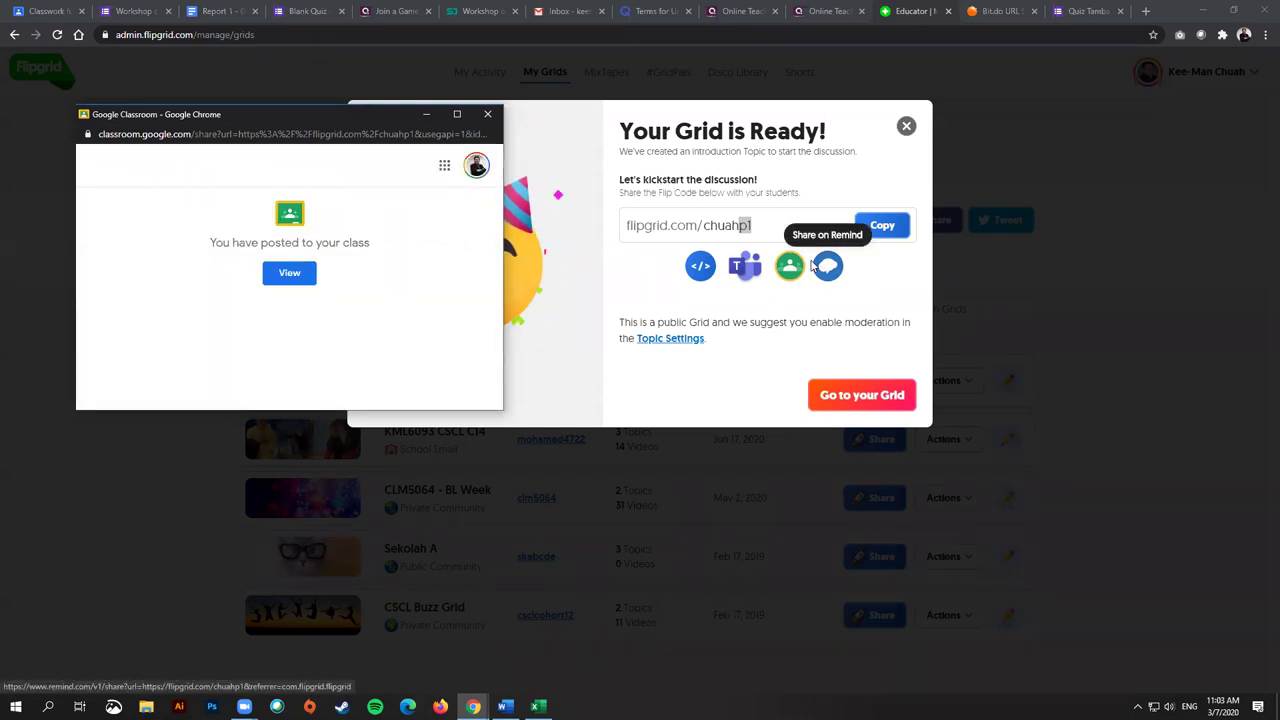
# Step: Reload Classwork and verify Flipgrid Example carries the Presentation 1 link, then return to Flipgrid
pyautogui.click(487, 113)
pyautogui.click(35, 8)
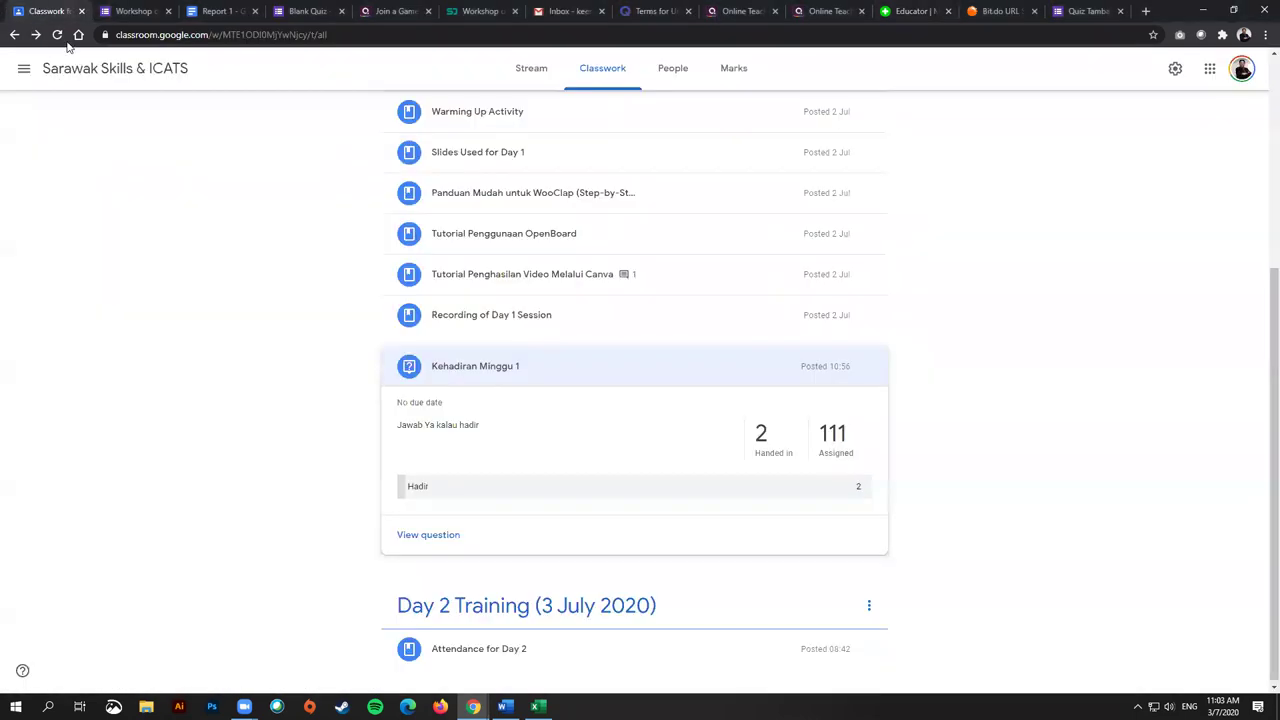
pyautogui.click(57, 35)
pyautogui.scroll(4, 177, 380)
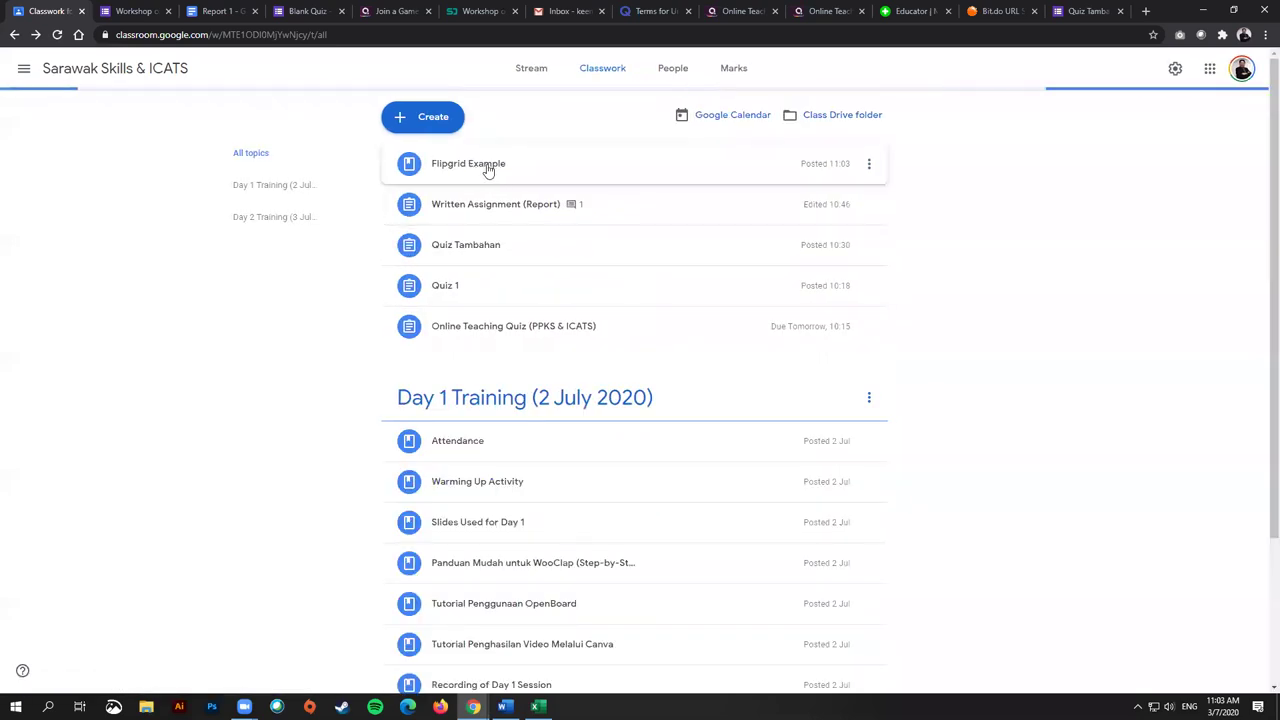
pyautogui.click(487, 166)
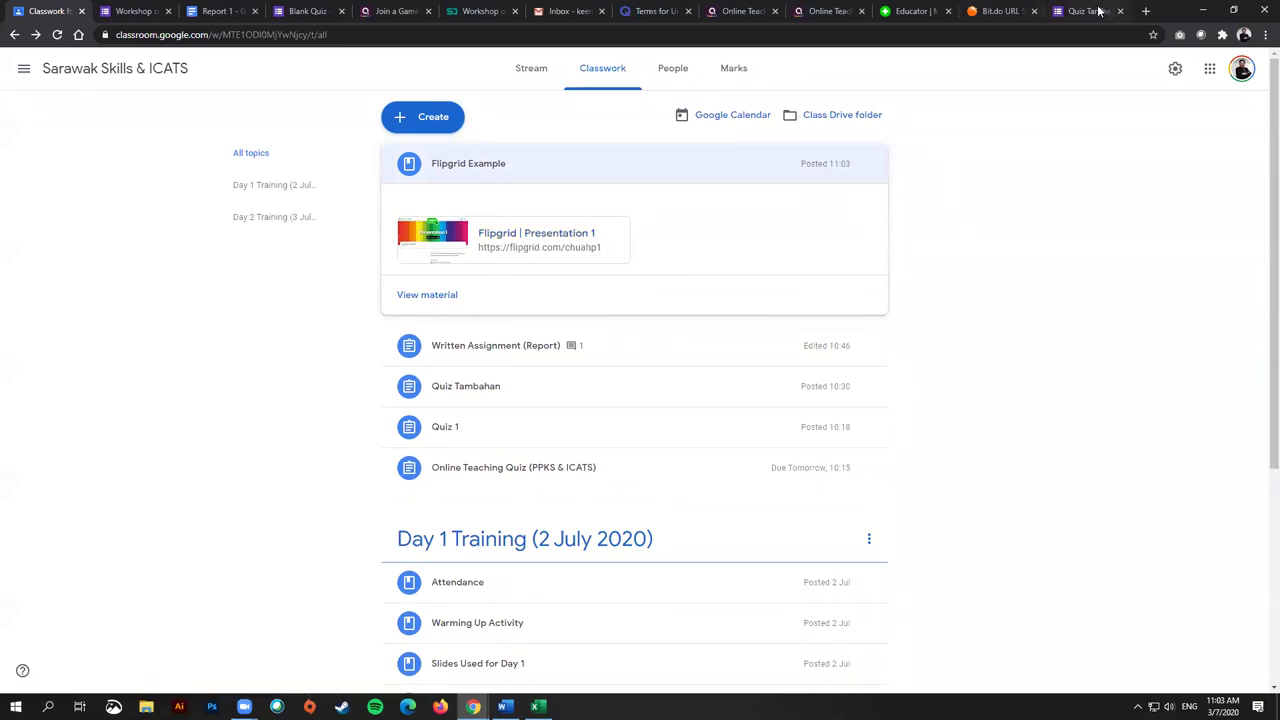
pyautogui.click(915, 11)
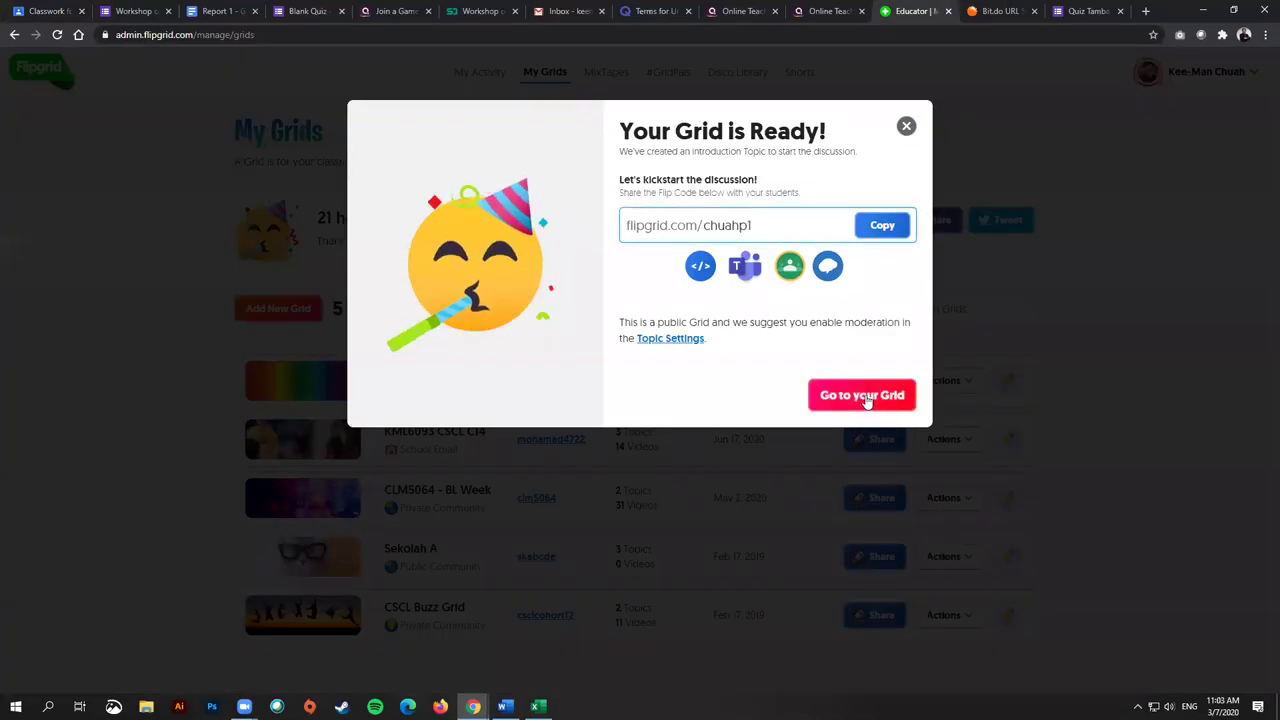
# Step: Open Presentation 1's details and try recording a response to 'Say Hello on Flipgrid!'
pyautogui.click(862, 396)
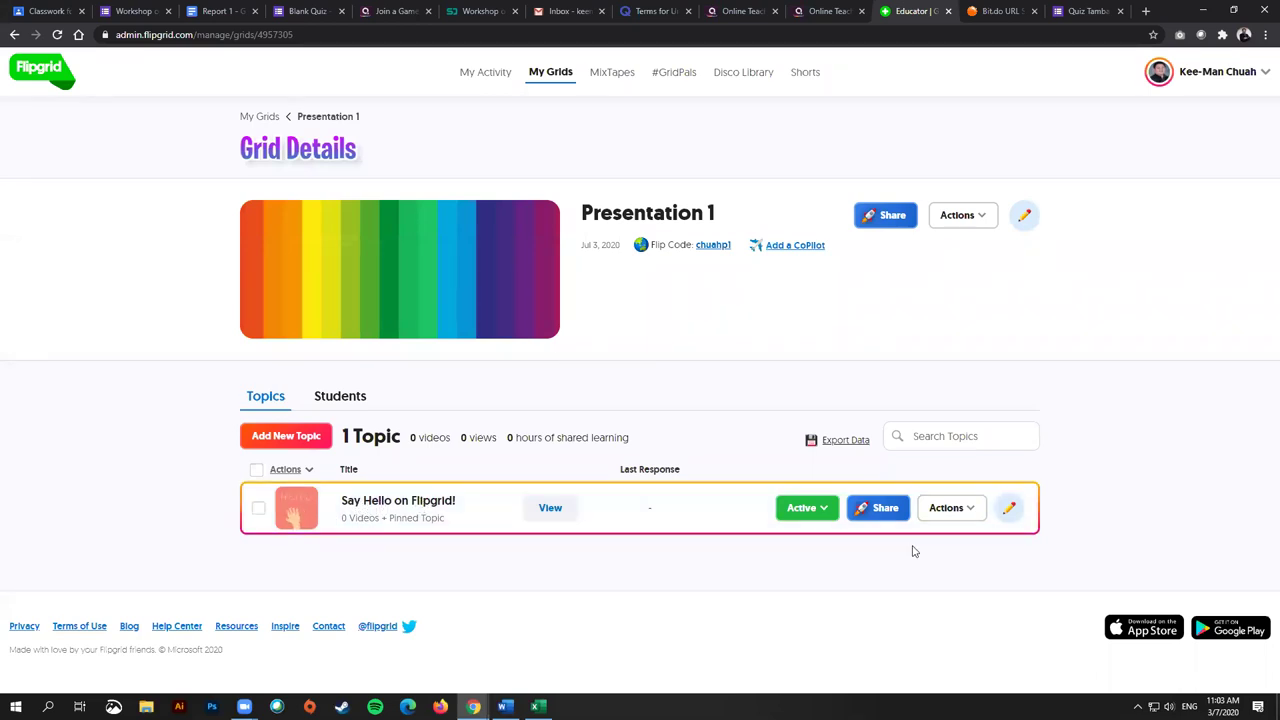
pyautogui.click(963, 508)
pyautogui.click(1010, 582)
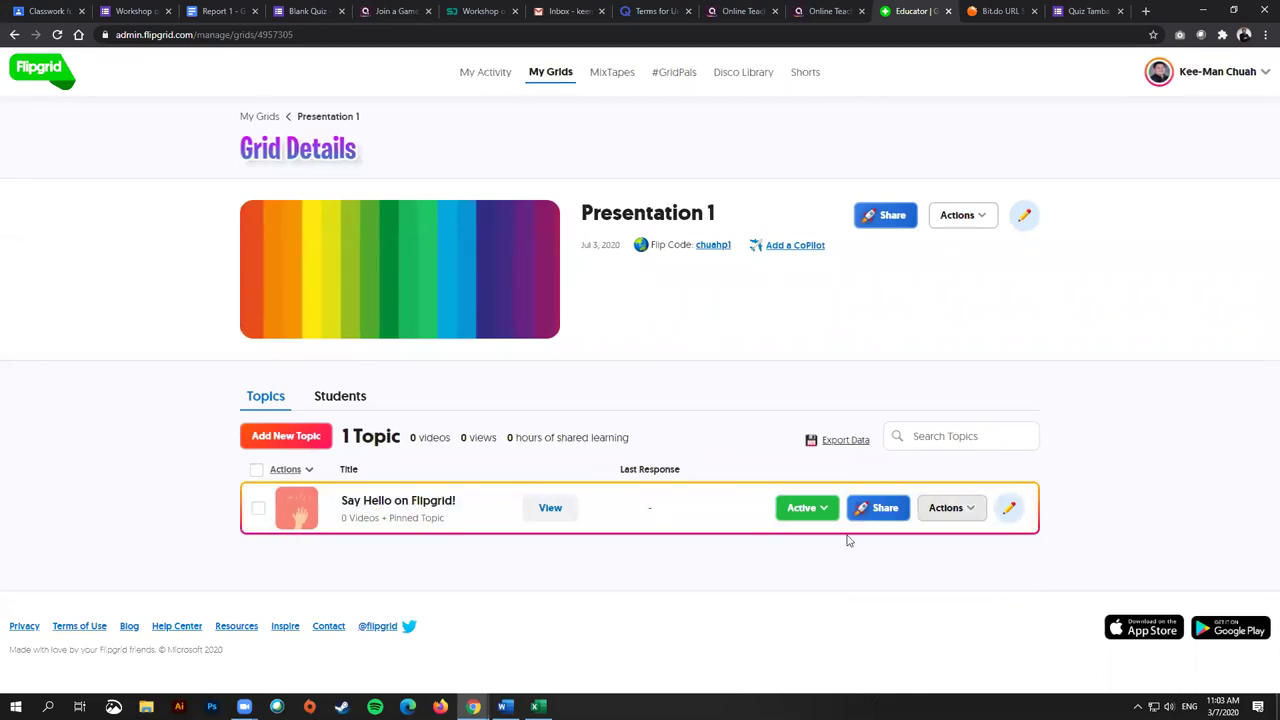
pyautogui.click(945, 508)
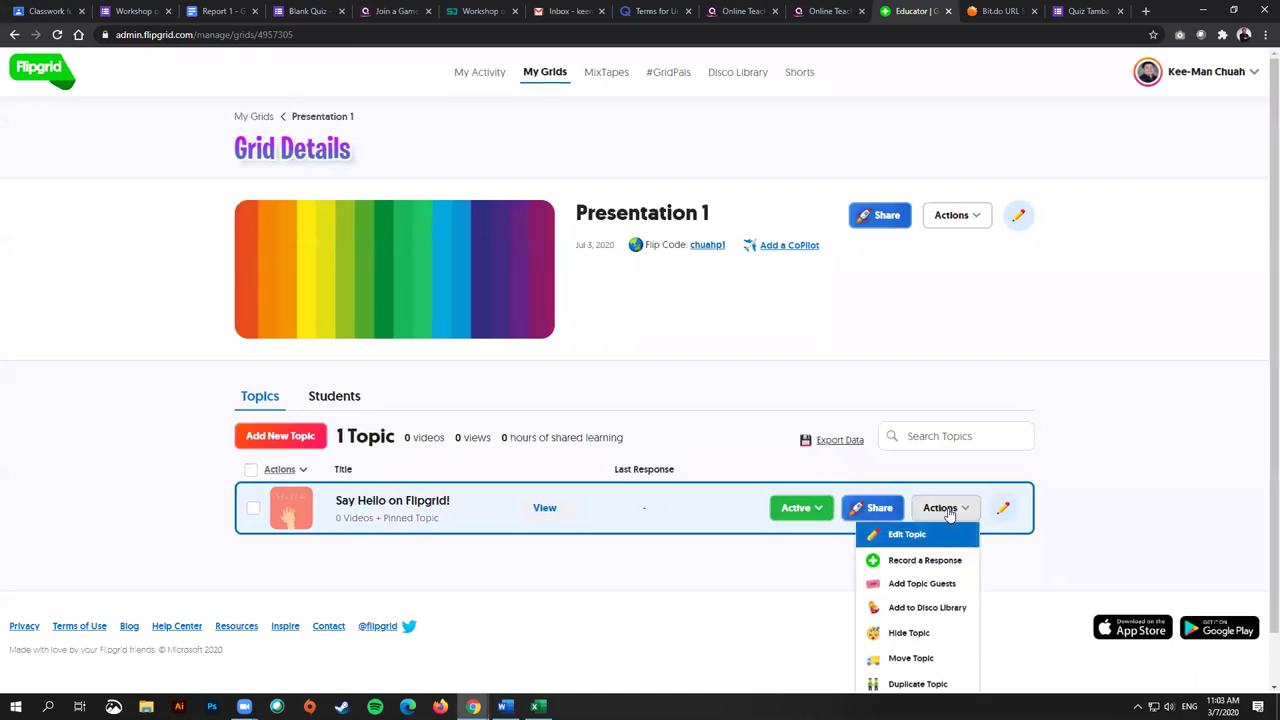
pyautogui.click(930, 564)
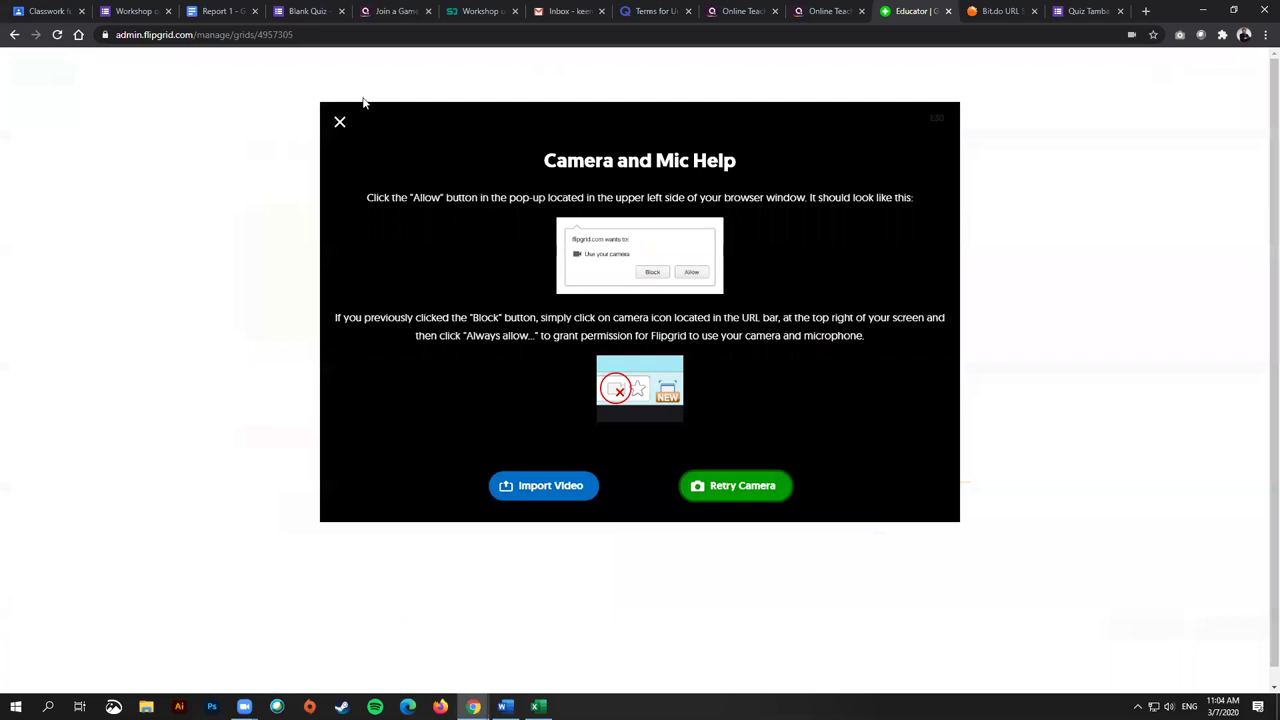
pyautogui.click(339, 122)
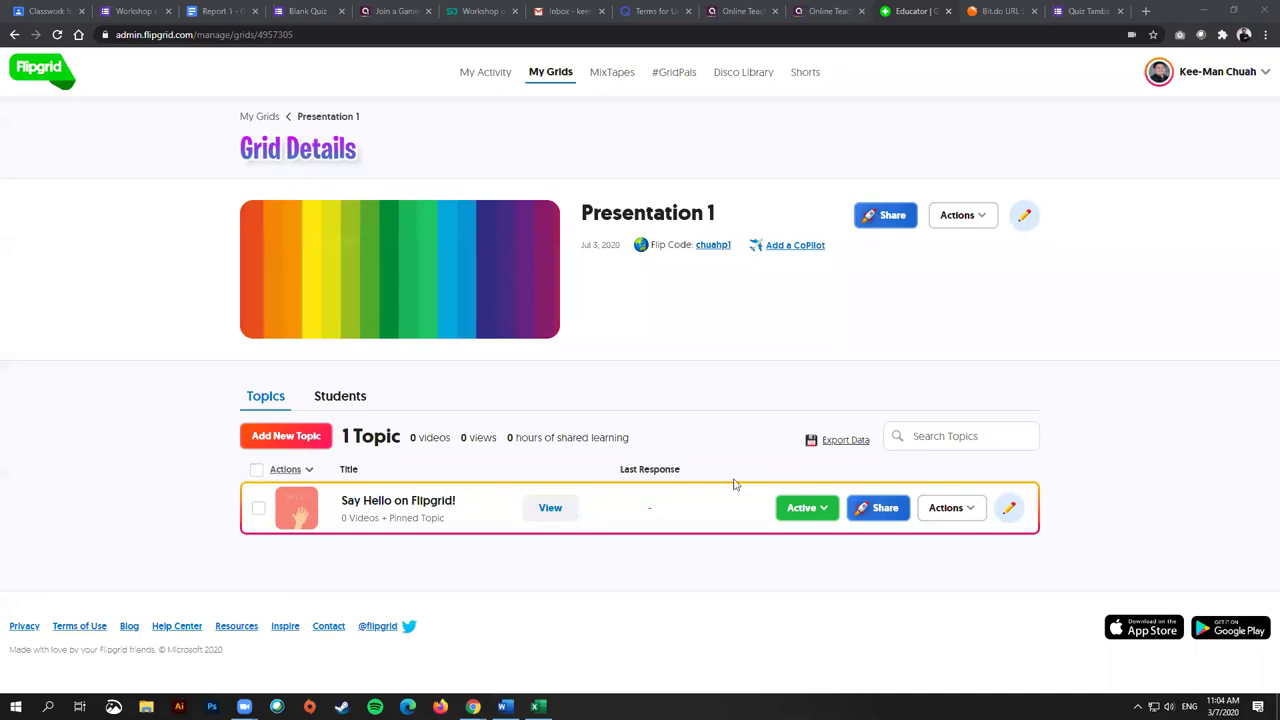
pyautogui.click(13, 37)
pyautogui.scroll(-1, 457, 413)
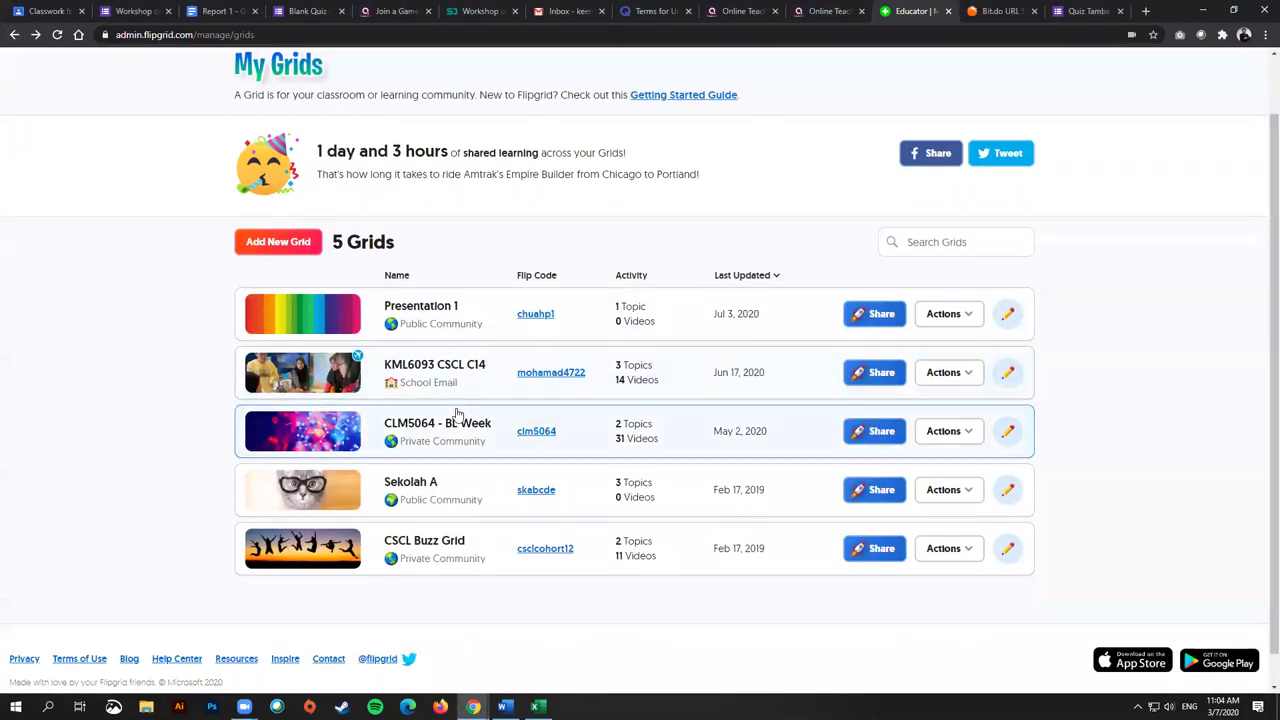
pyautogui.scroll(-1, 457, 413)
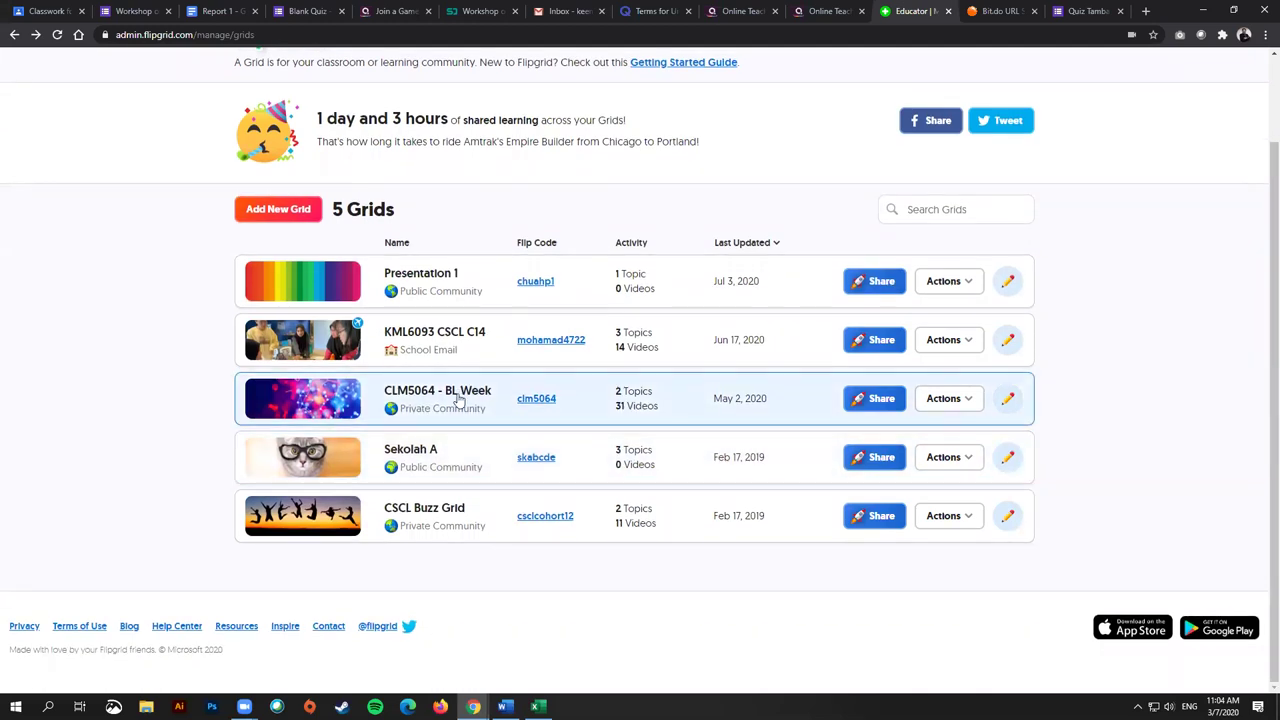
pyautogui.click(461, 399)
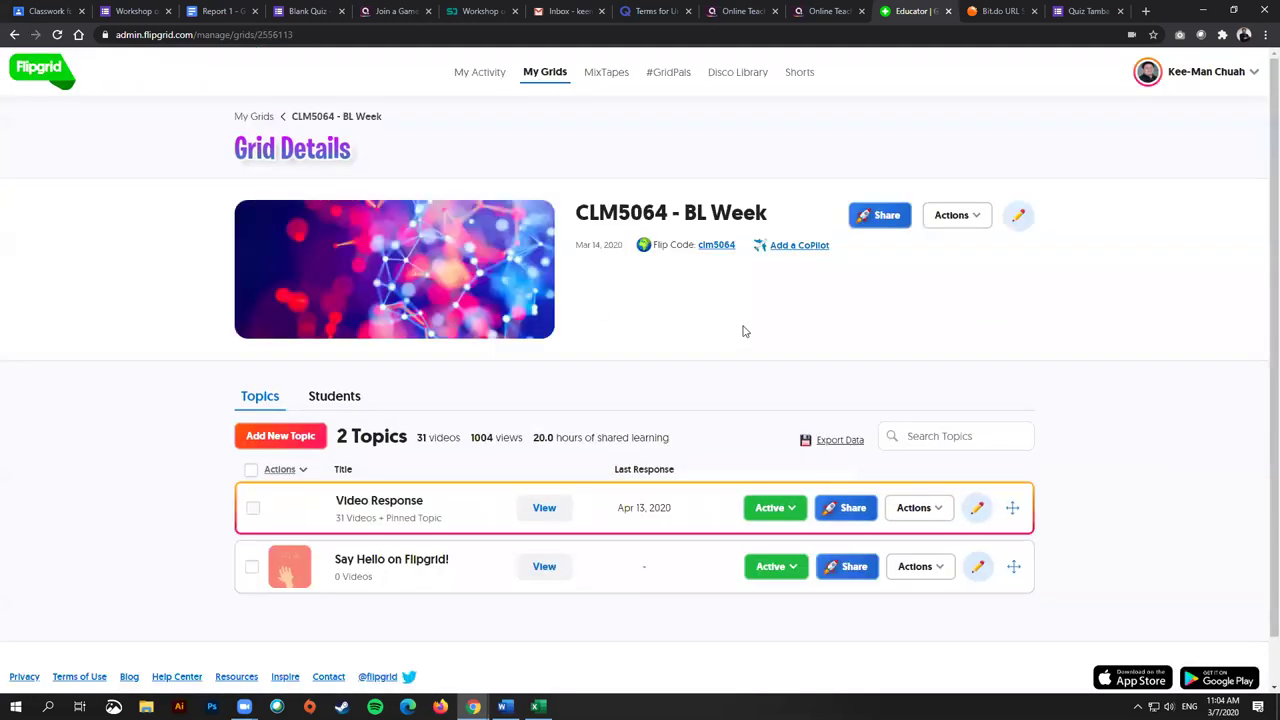
pyautogui.scroll(-1, 735, 315)
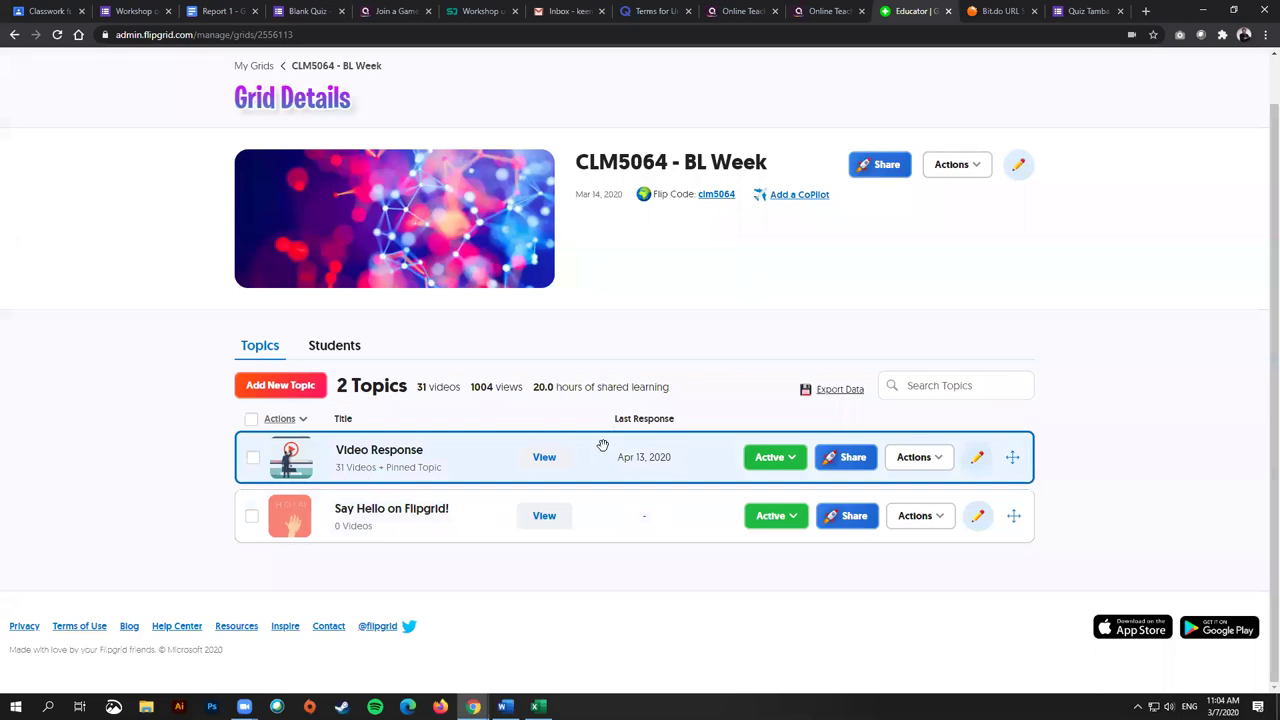
pyautogui.click(352, 450)
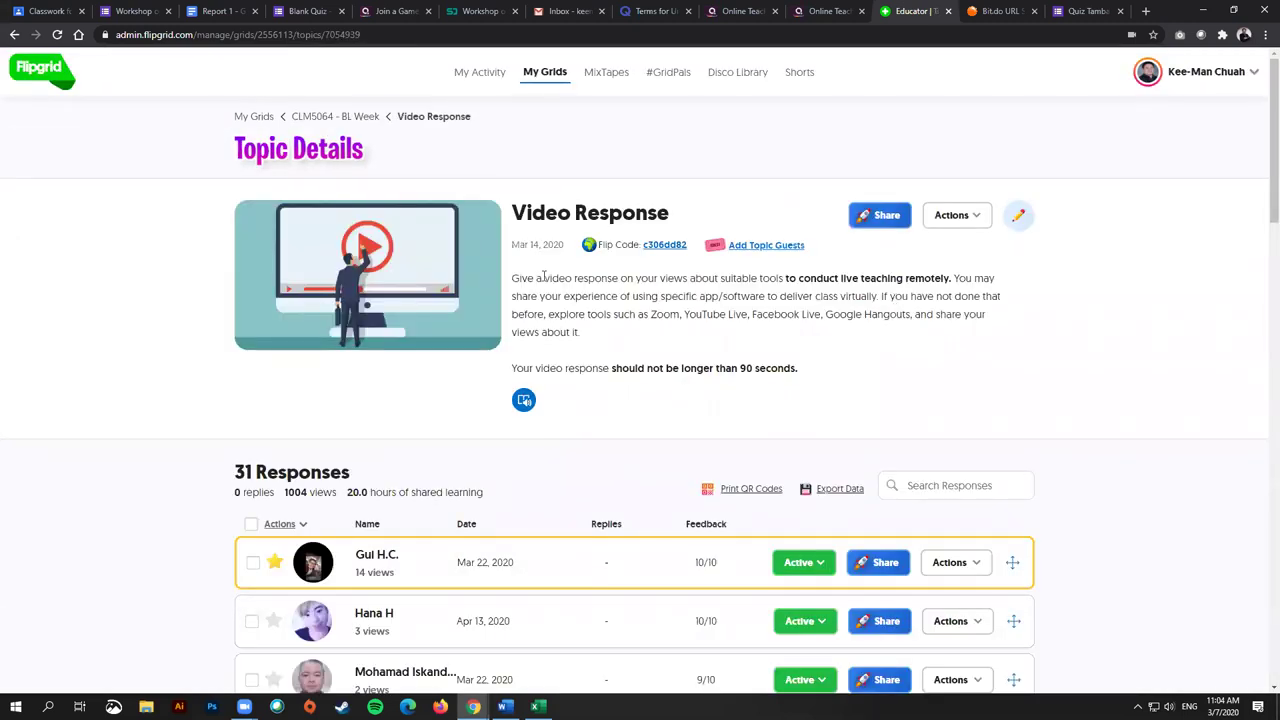
pyautogui.moveTo(512, 278); pyautogui.dragTo(960, 280)
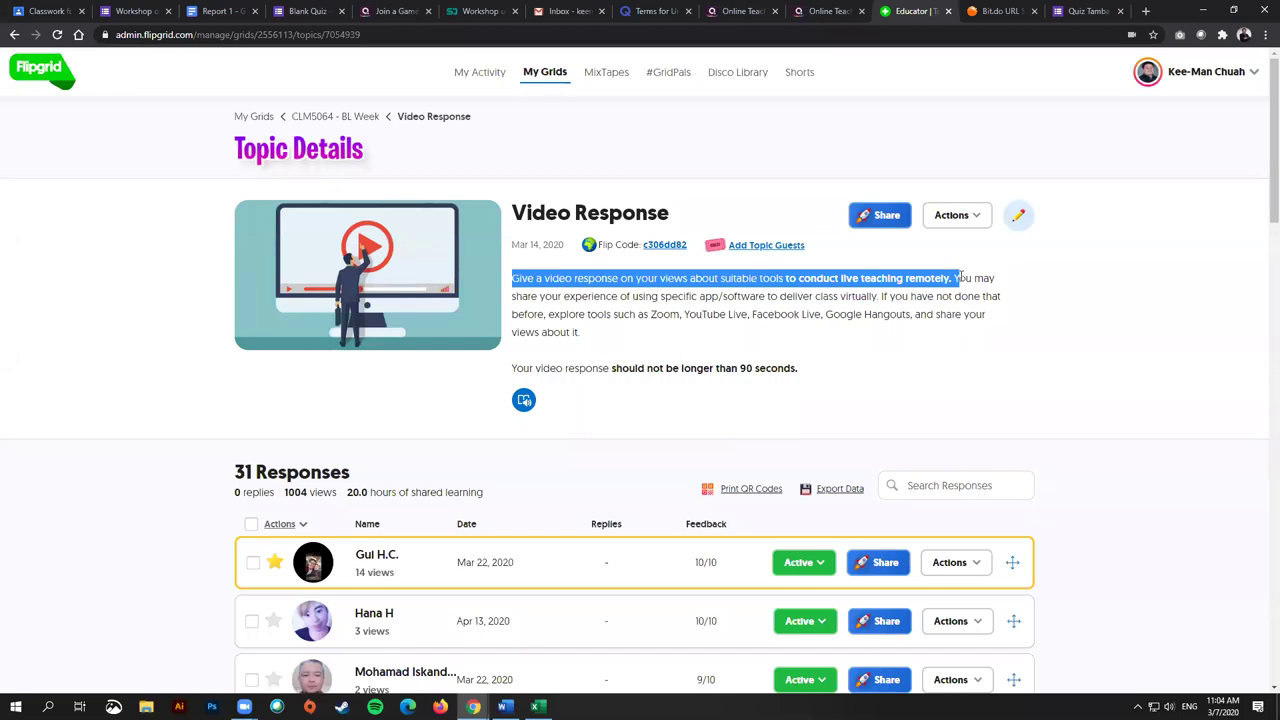
pyautogui.scroll(-3, 725, 527)
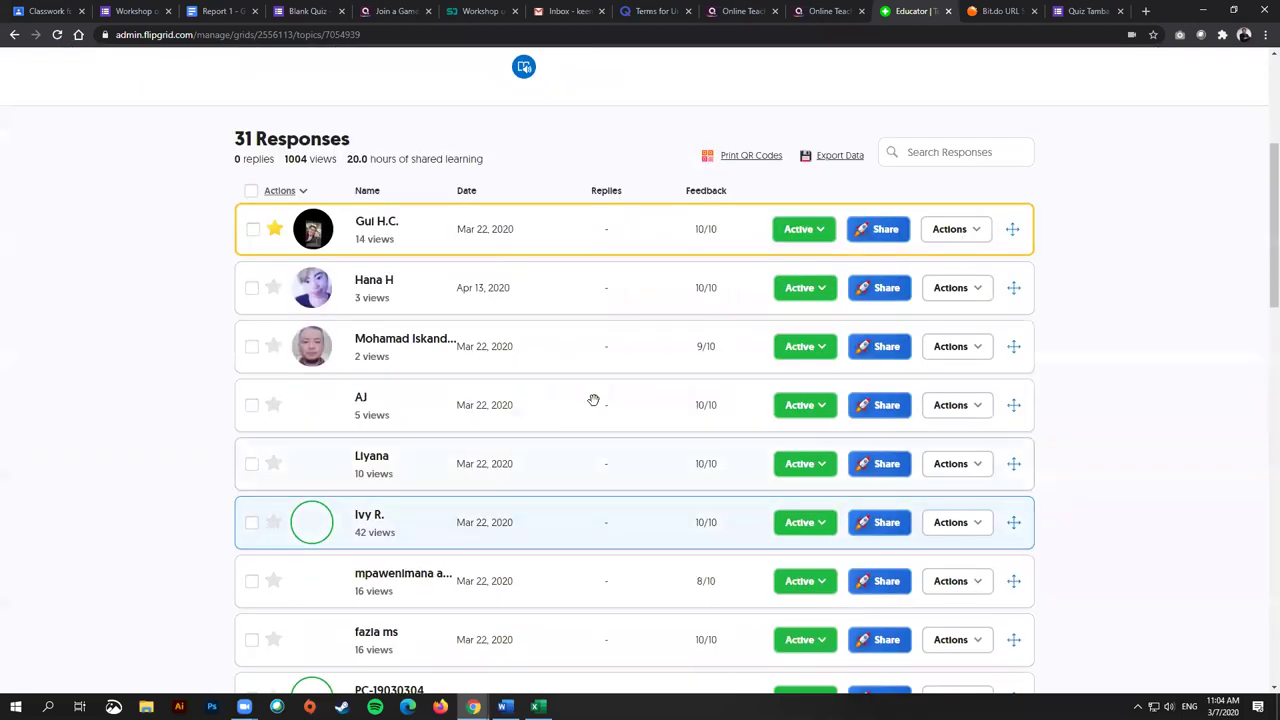
pyautogui.scroll(3, 591, 471)
pyautogui.click(689, 296)
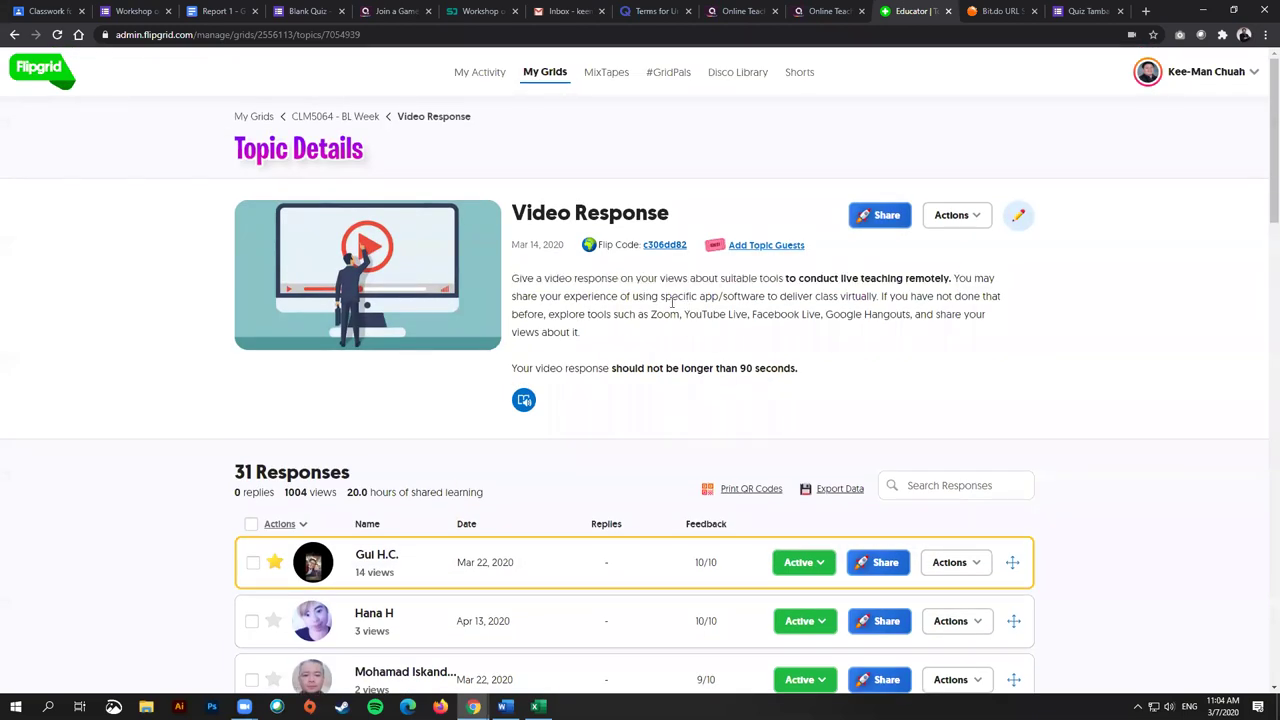
pyautogui.moveTo(536, 280); pyautogui.dragTo(826, 348)
pyautogui.click(630, 306)
pyautogui.moveTo(613, 368); pyautogui.dragTo(816, 372)
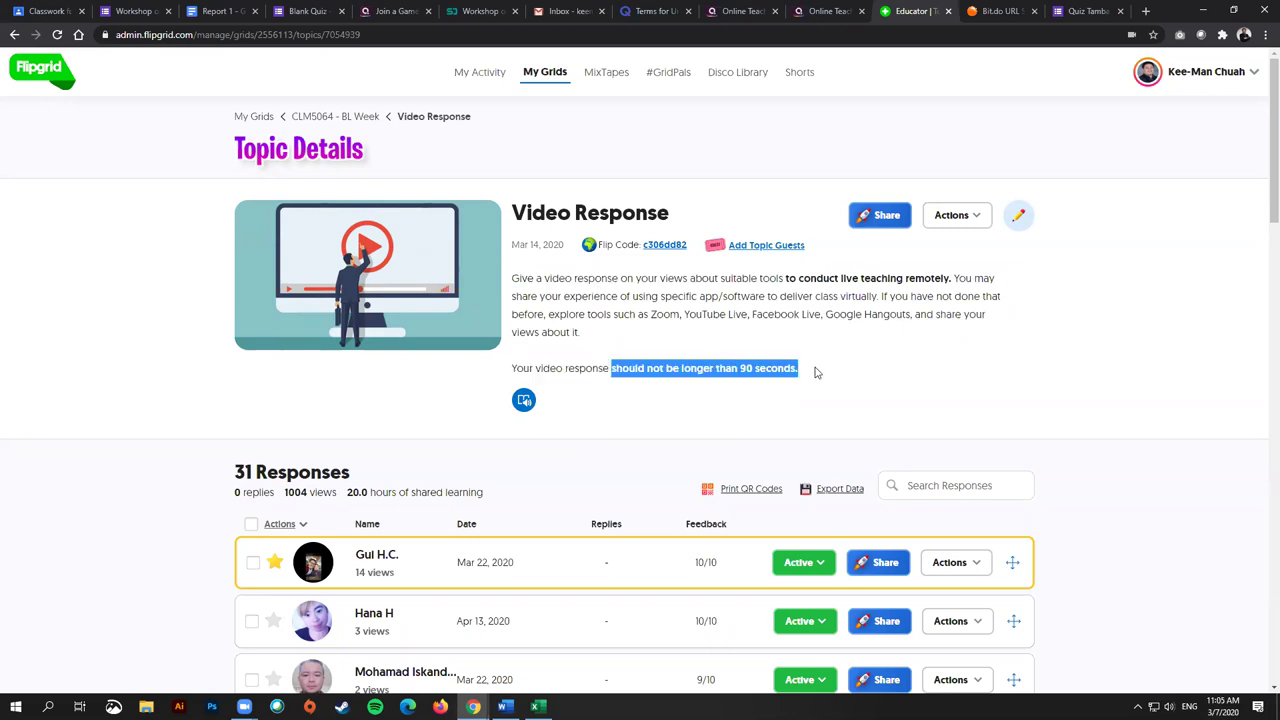
pyautogui.click(831, 373)
pyautogui.scroll(-2, 857, 374)
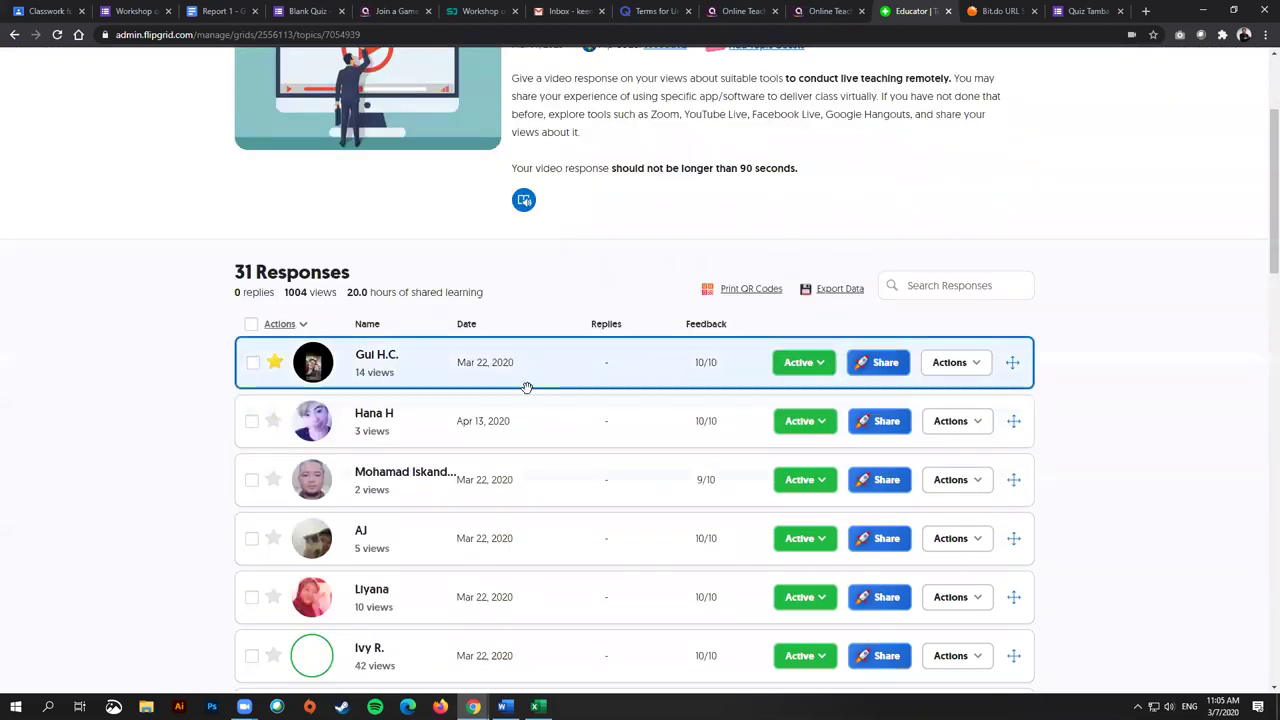
pyautogui.click(403, 381)
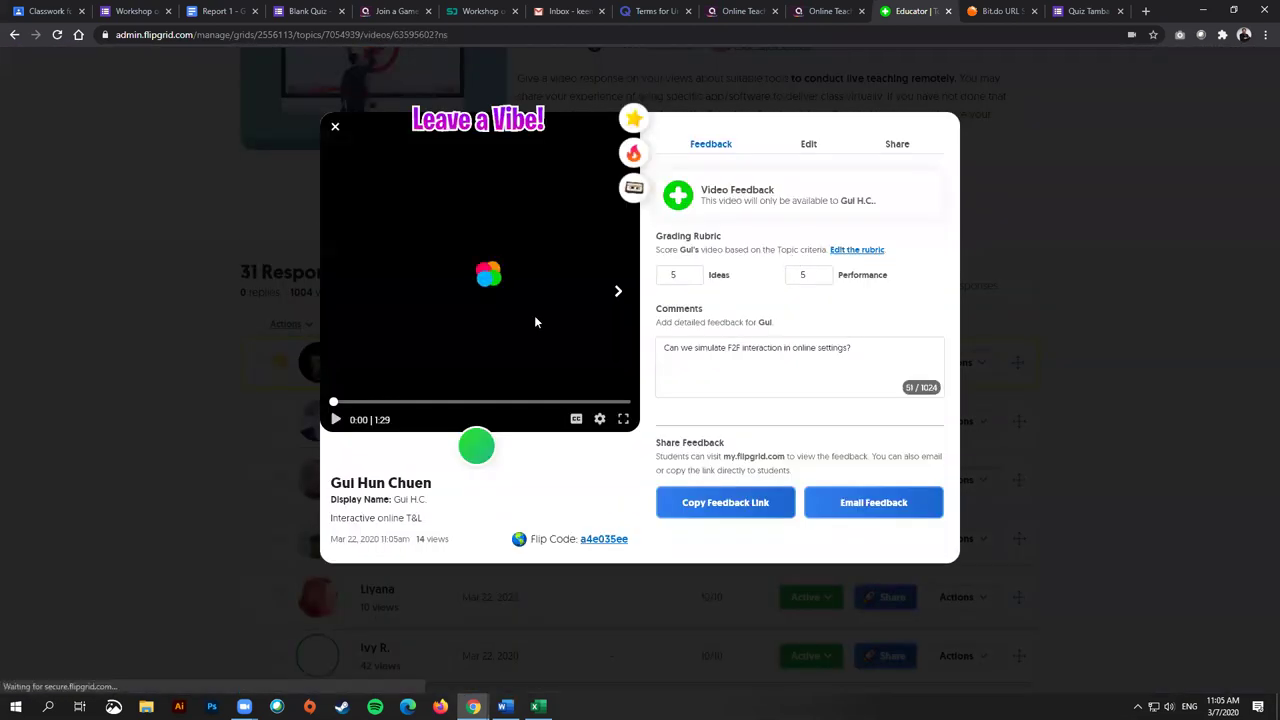
pyautogui.click(548, 252)
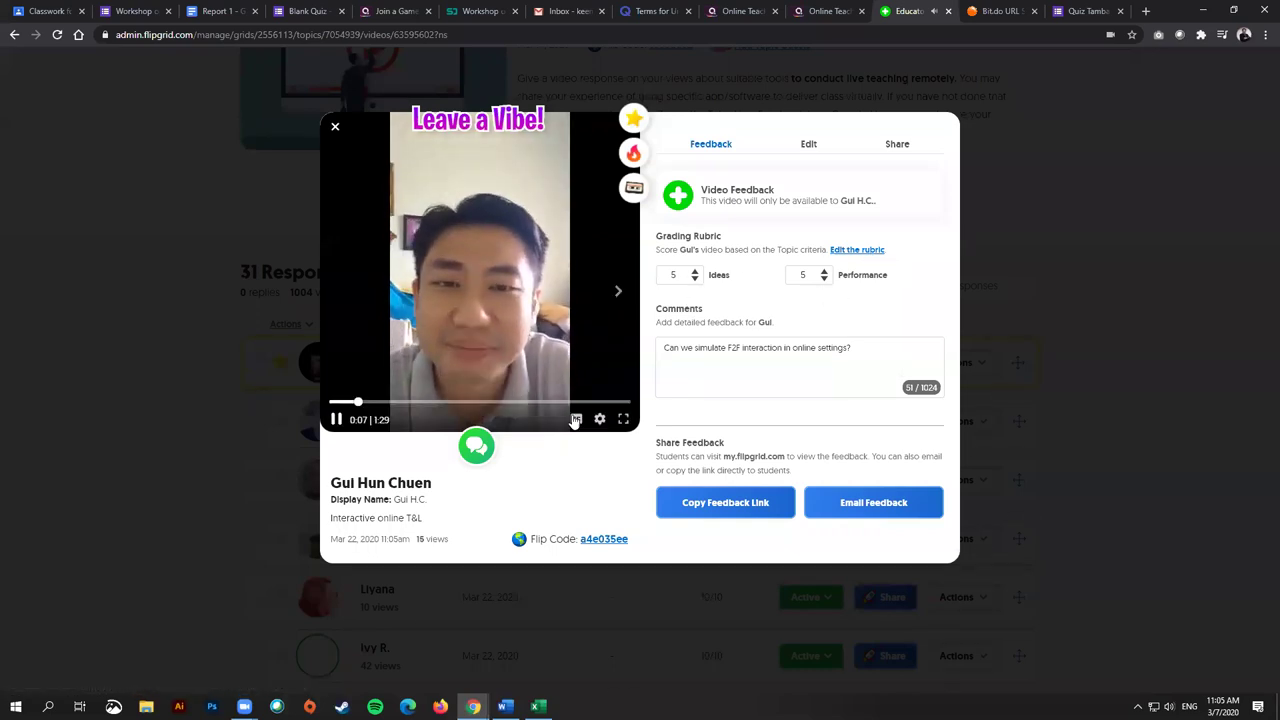
pyautogui.click(336, 419)
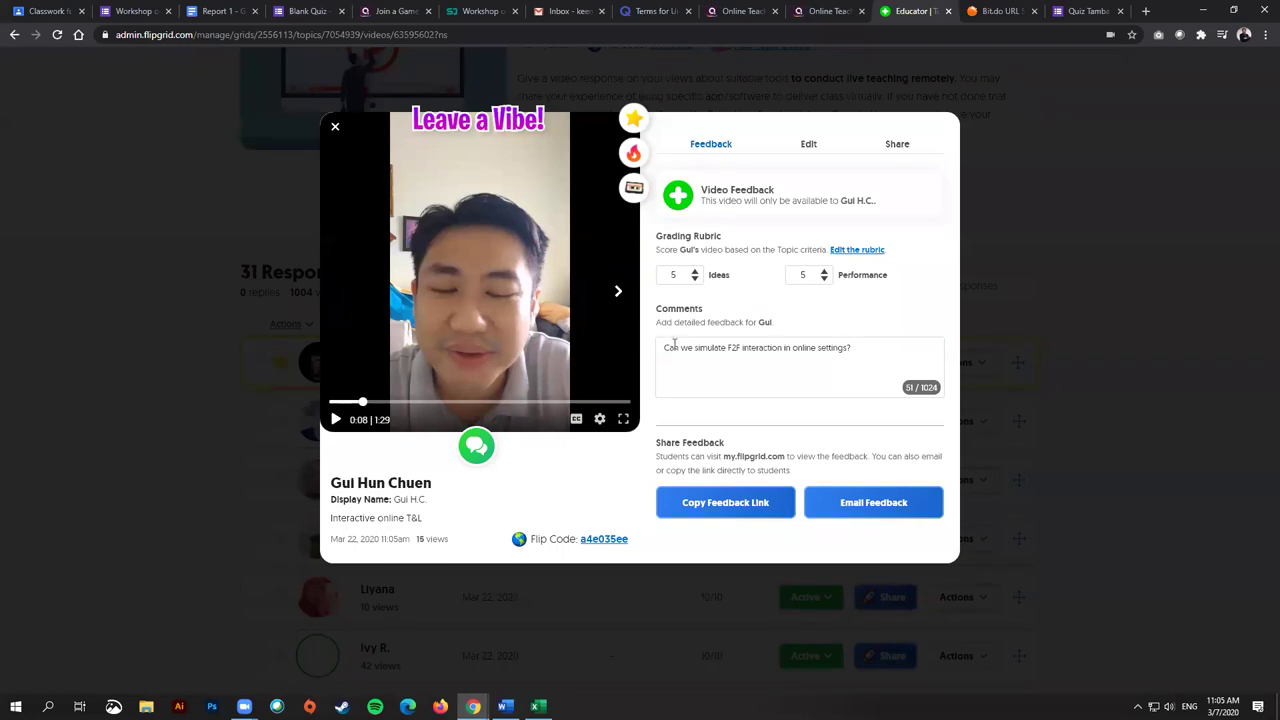
pyautogui.moveTo(659, 349); pyautogui.dragTo(852, 349)
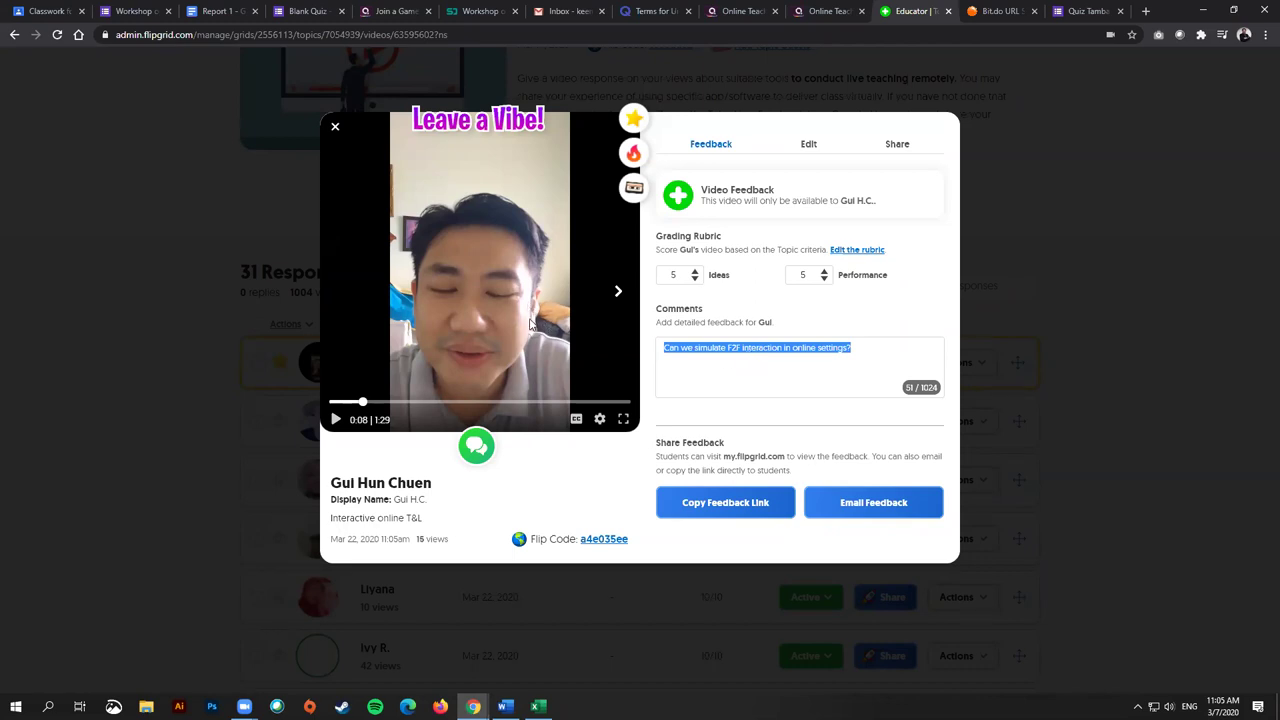
pyautogui.click(821, 347)
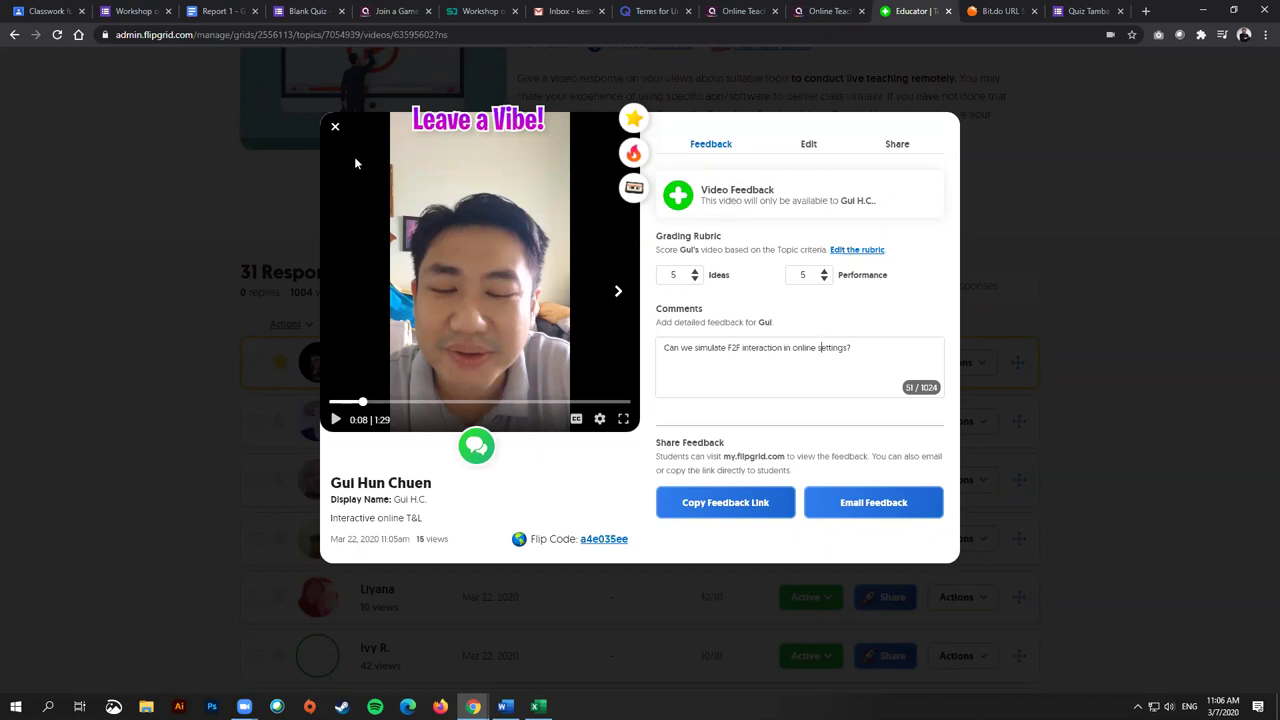
pyautogui.click(334, 130)
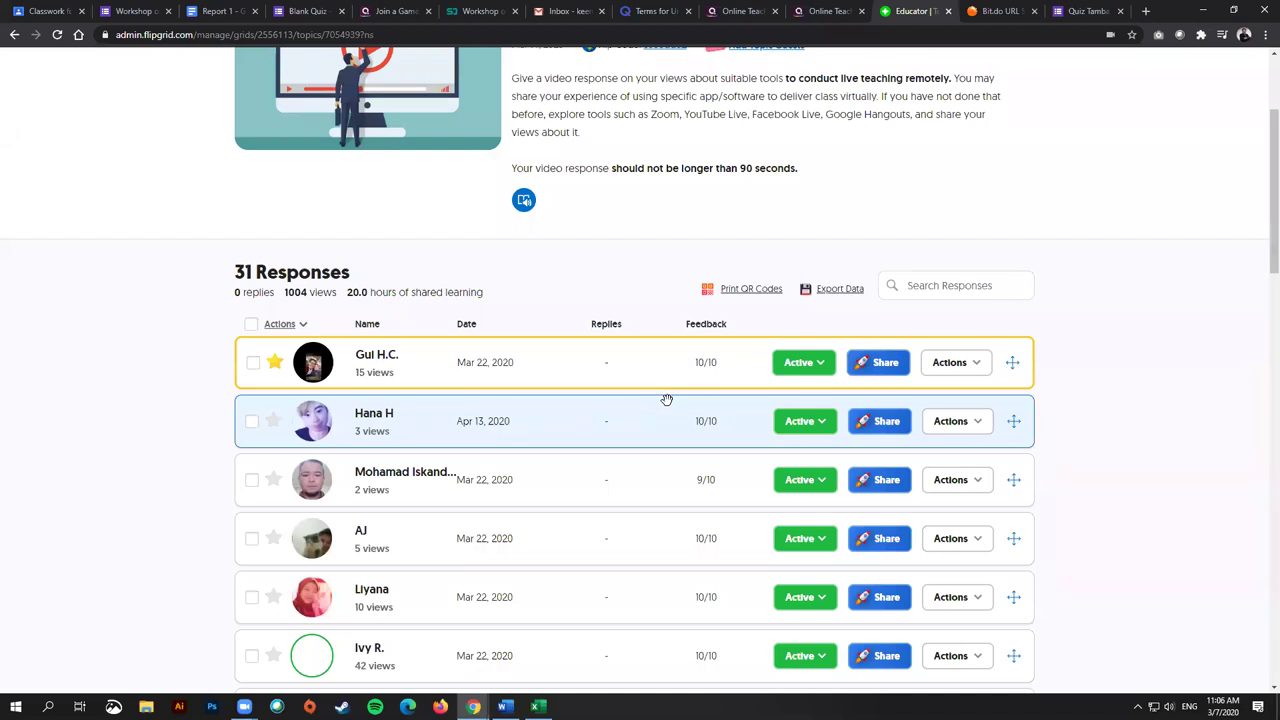
pyautogui.scroll(1, 1160, 345)
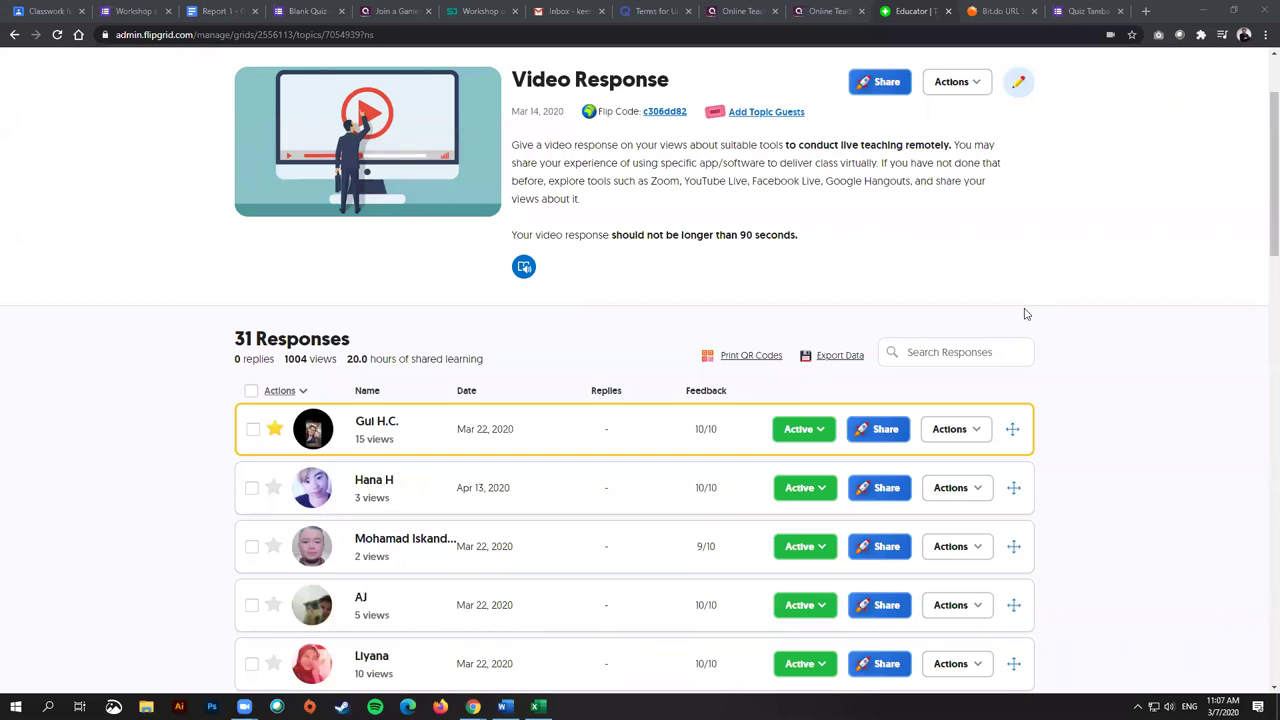
pyautogui.scroll(-7, 766, 340)
pyautogui.scroll(9, 617, 375)
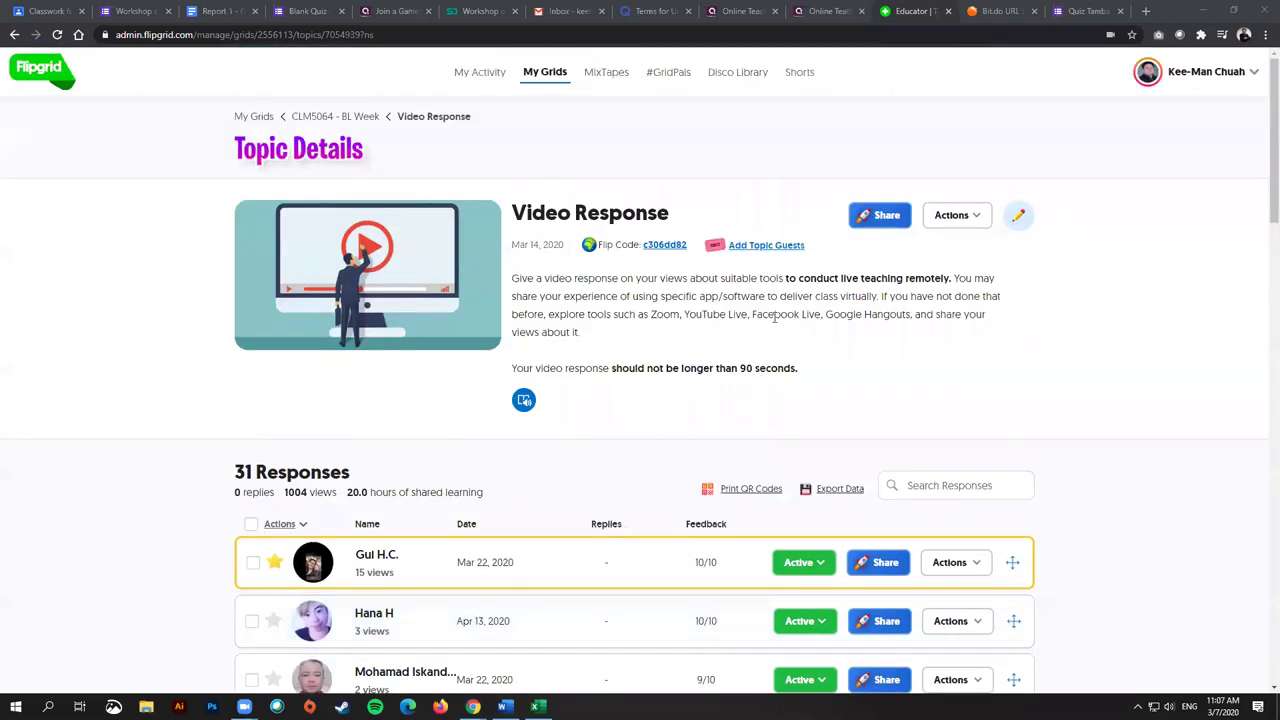
pyautogui.click(14, 34)
pyautogui.scroll(2, 869, 252)
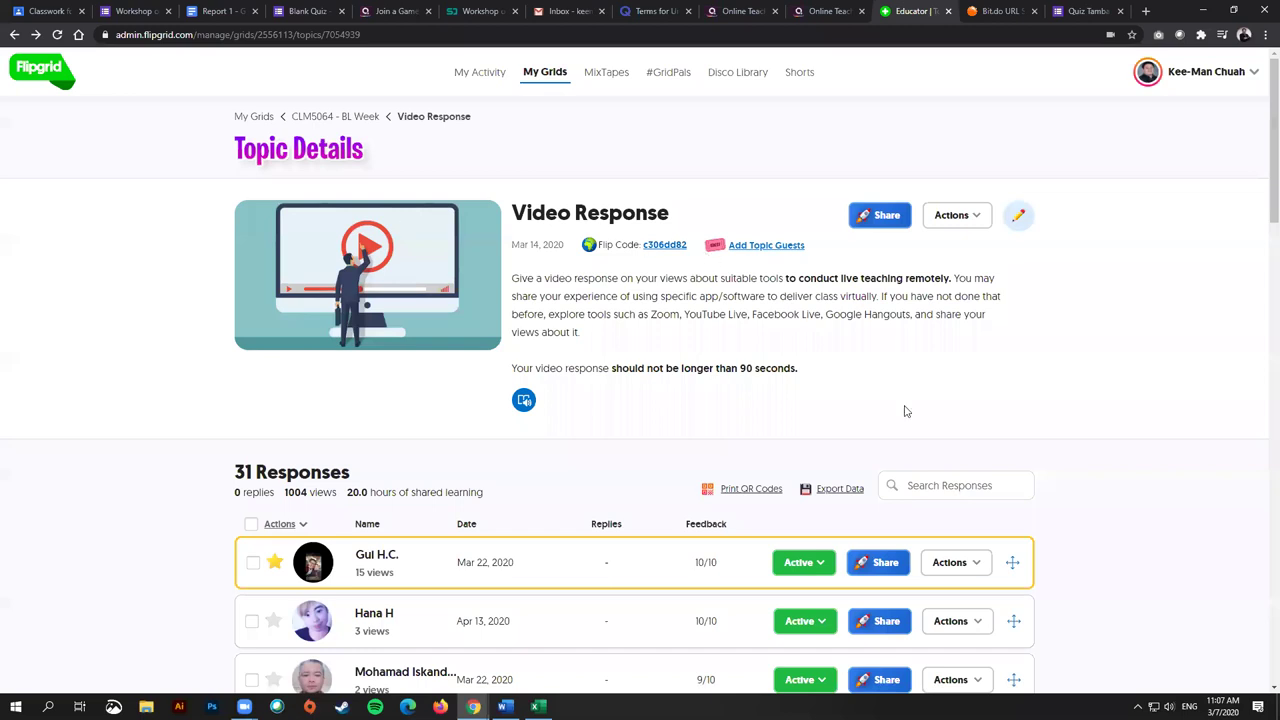
# Step: Return to My Grids, open Presentation 1, and view its 'Say Hello on Flipgrid!' topic as a student
pyautogui.click(14, 36)
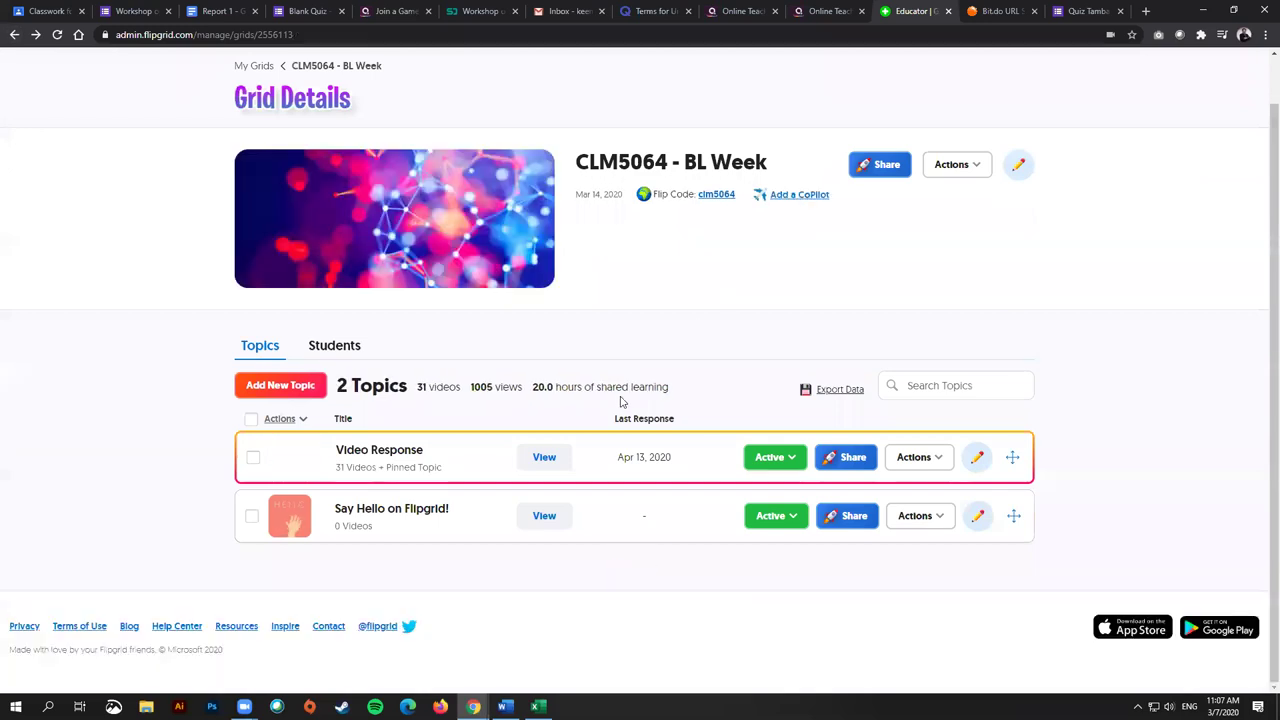
pyautogui.click(14, 36)
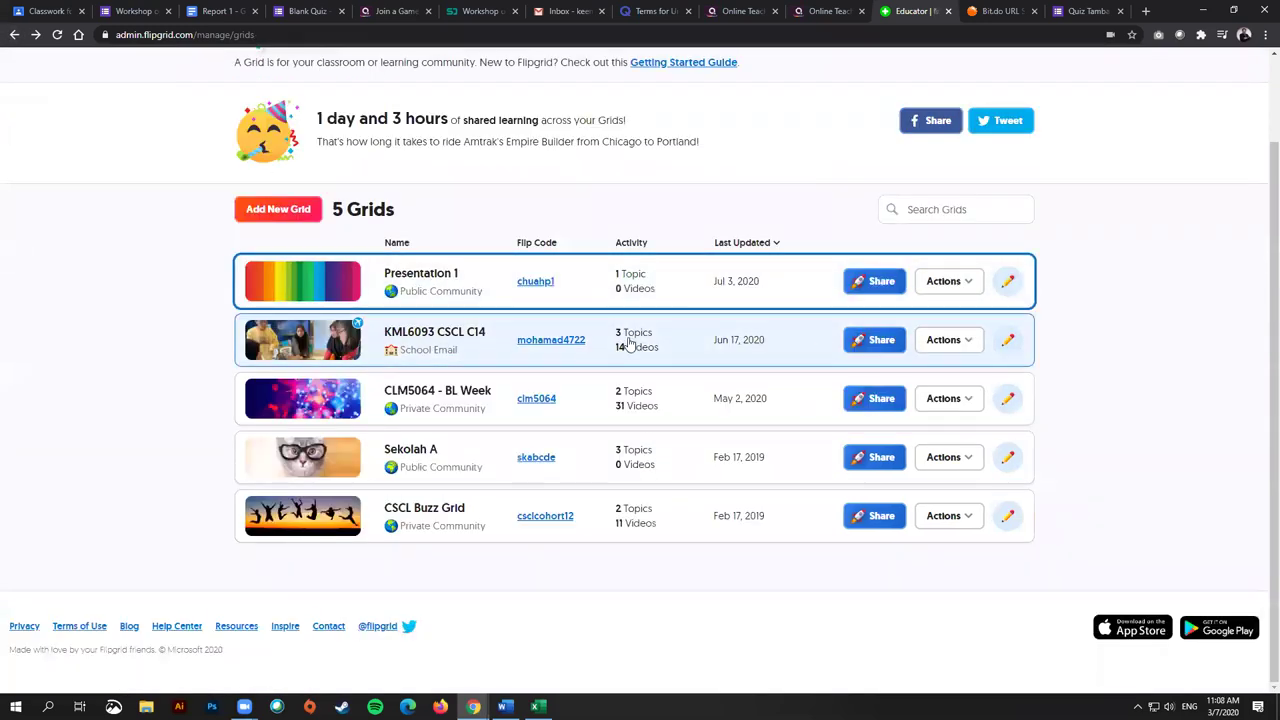
pyautogui.click(454, 280)
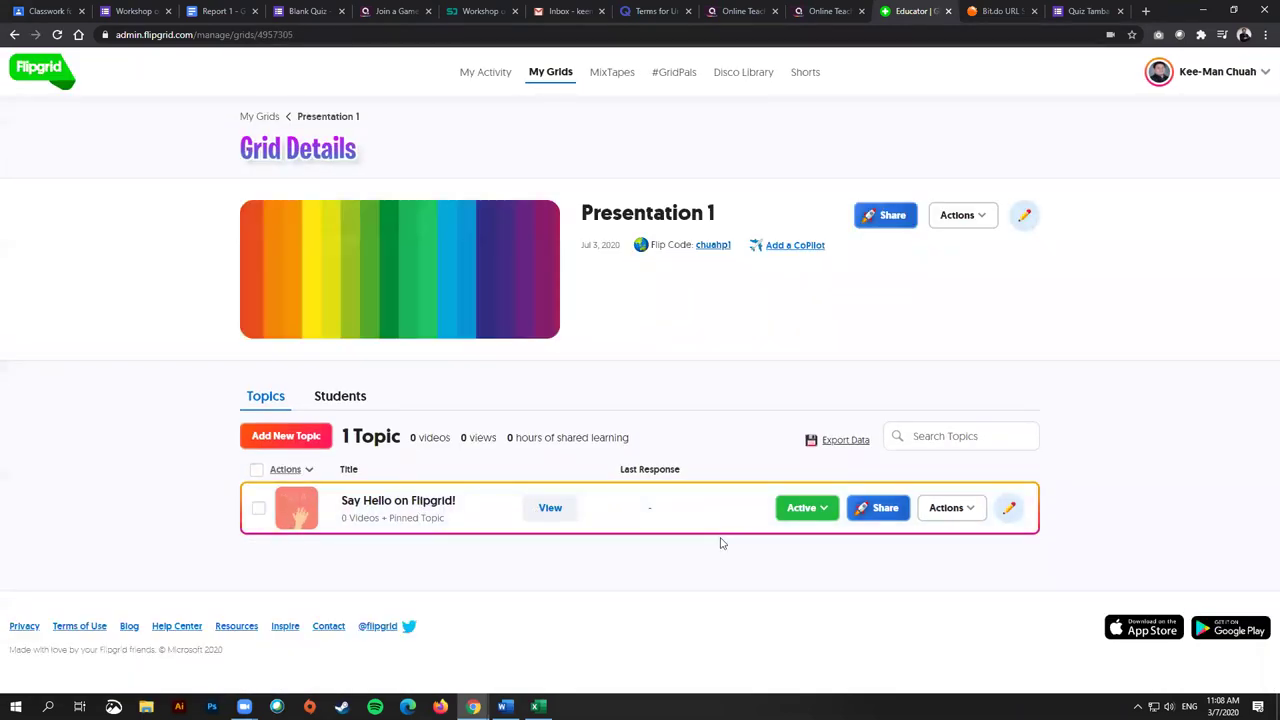
pyautogui.click(813, 518)
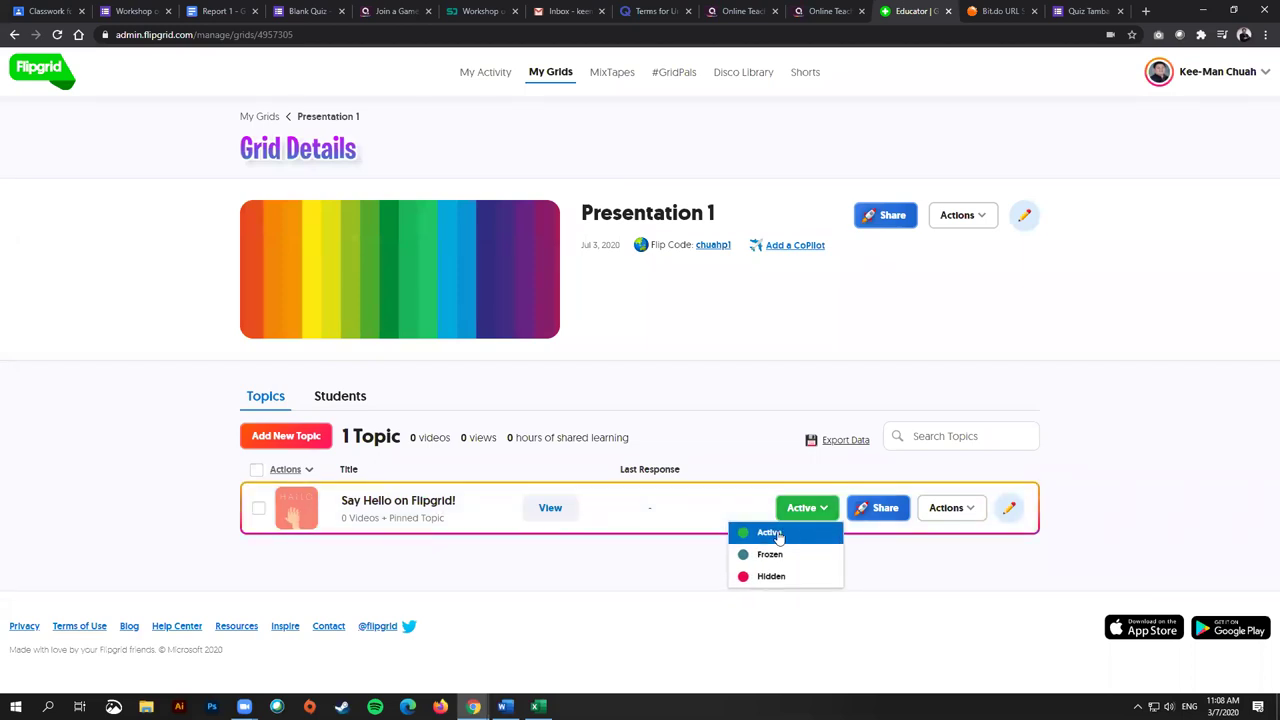
pyautogui.click(550, 507)
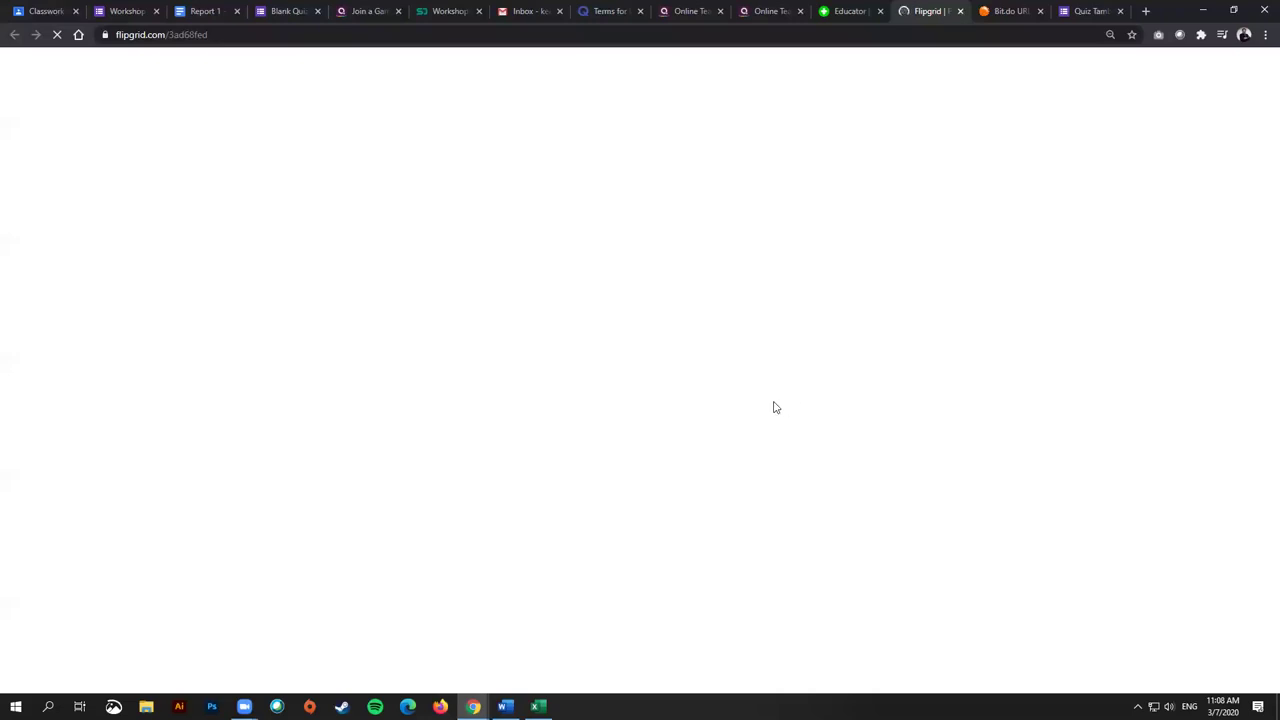
# Step: In the student view of Presentation 1, try recording a response and dismiss the log-in prompt
pyautogui.click(858, 10)
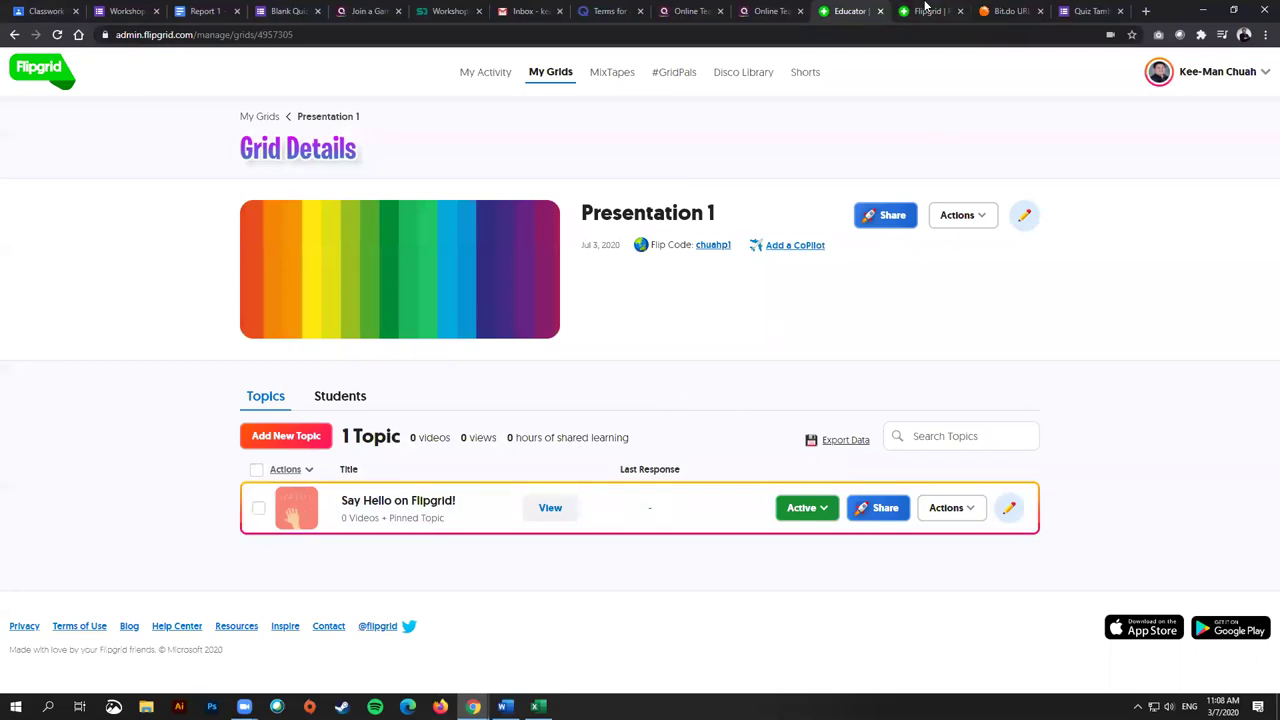
pyautogui.click(922, 10)
pyautogui.scroll(-5, 613, 523)
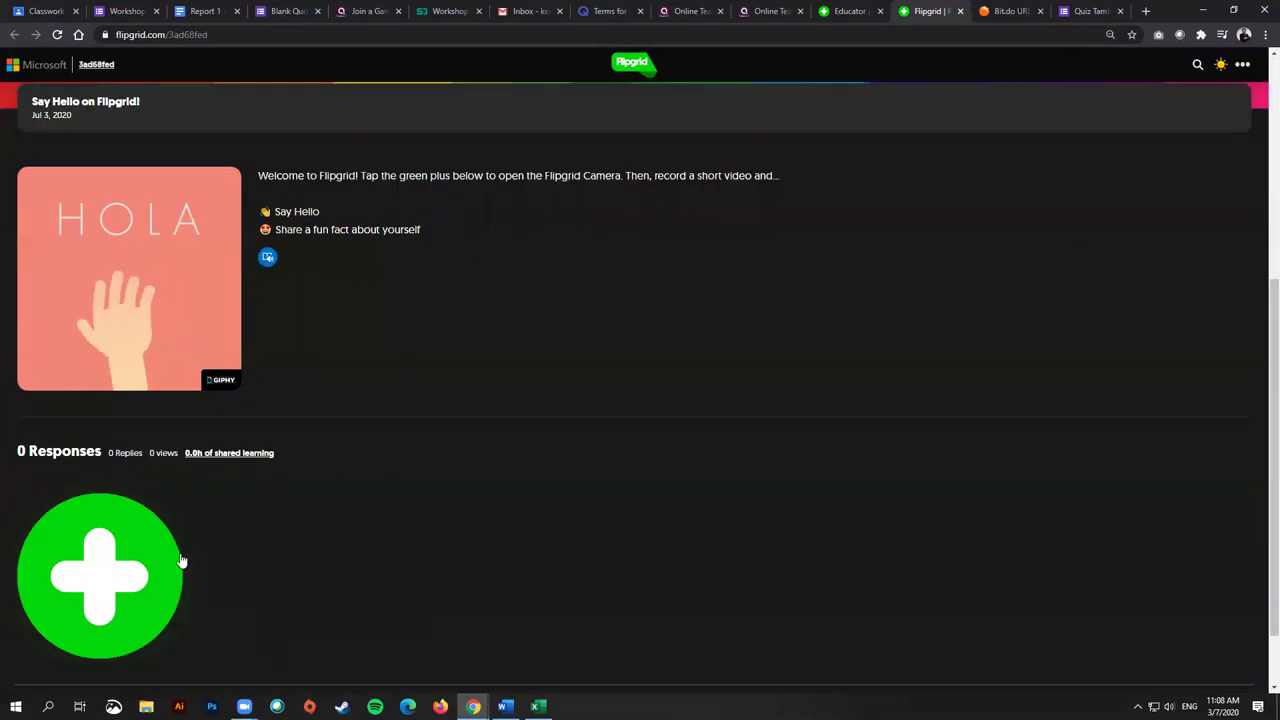
pyautogui.click(93, 504)
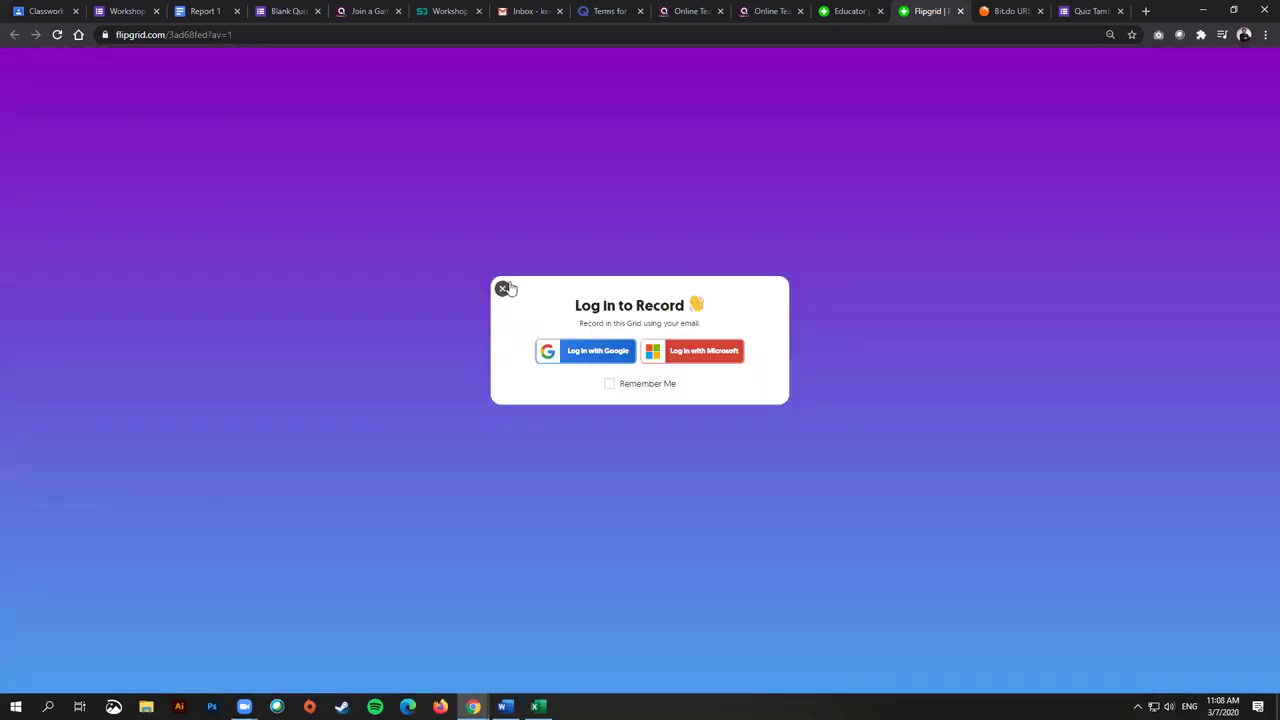
pyautogui.click(502, 288)
# Step: Look over the student topic page, then close the student-view tab
pyautogui.scroll(-5, 825, 515)
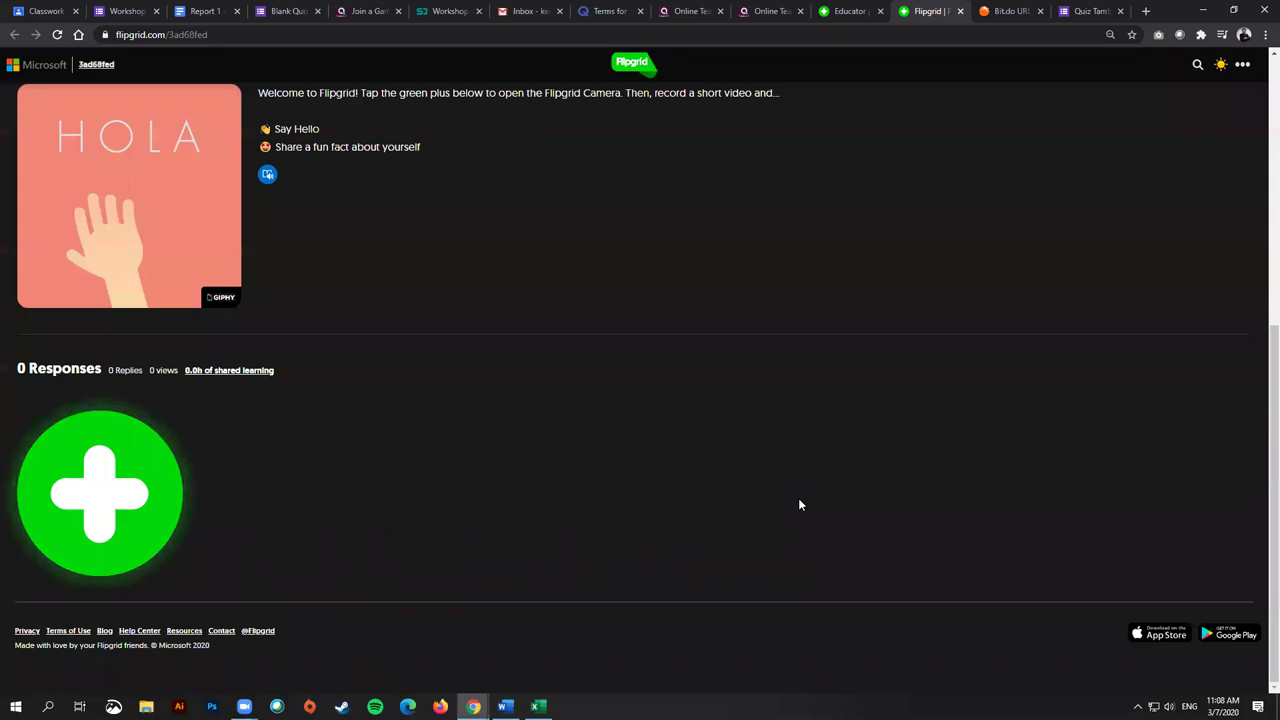
pyautogui.scroll(5, 694, 420)
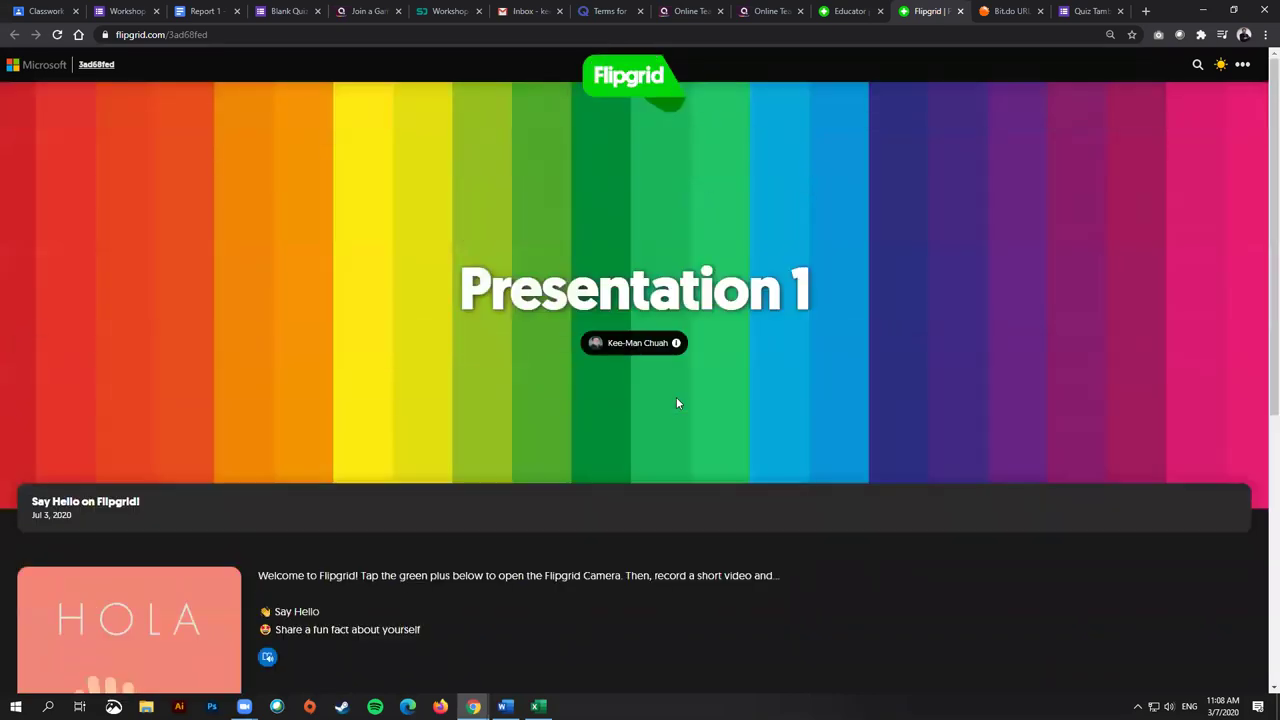
pyautogui.scroll(-5, 574, 299)
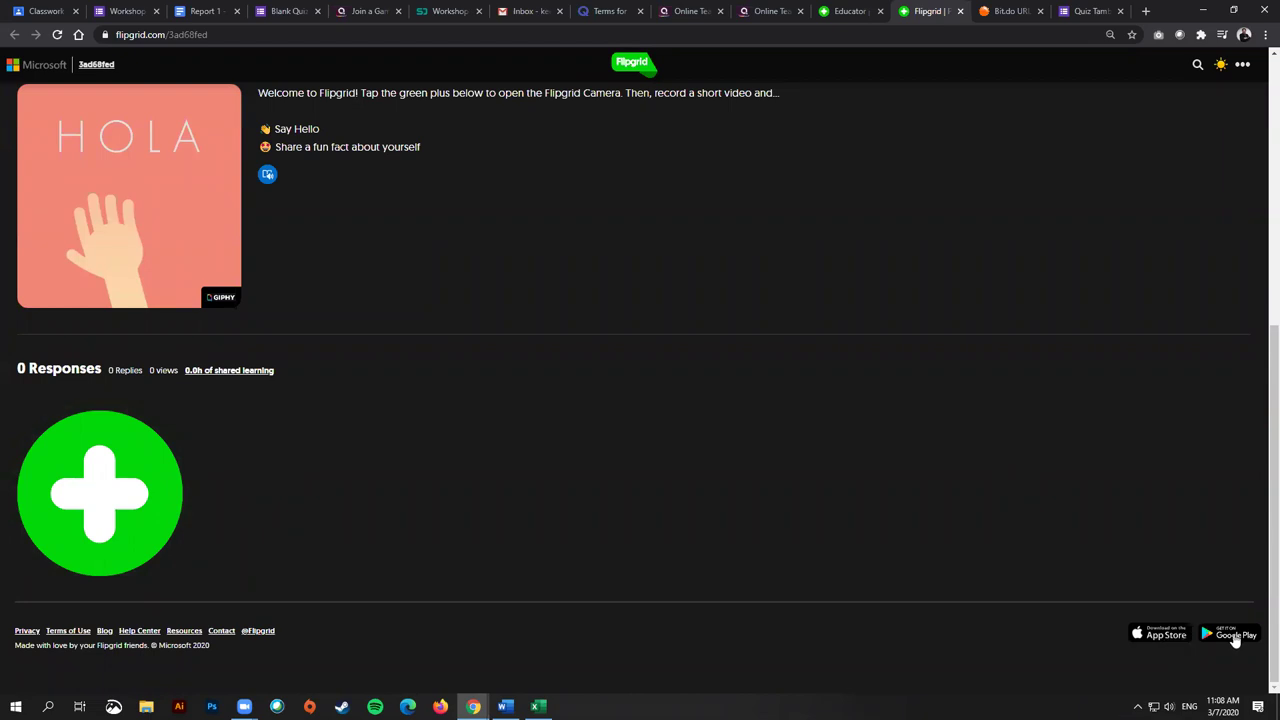
pyautogui.scroll(3, 545, 471)
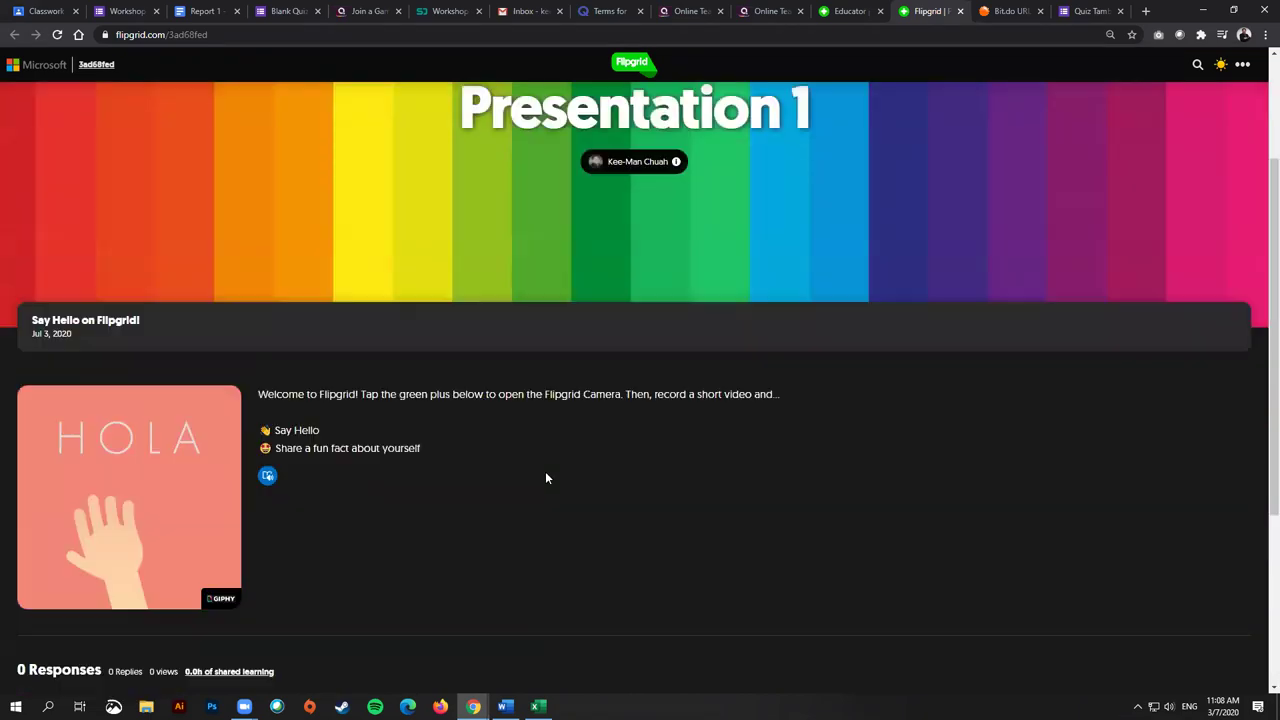
pyautogui.scroll(-3, 546, 478)
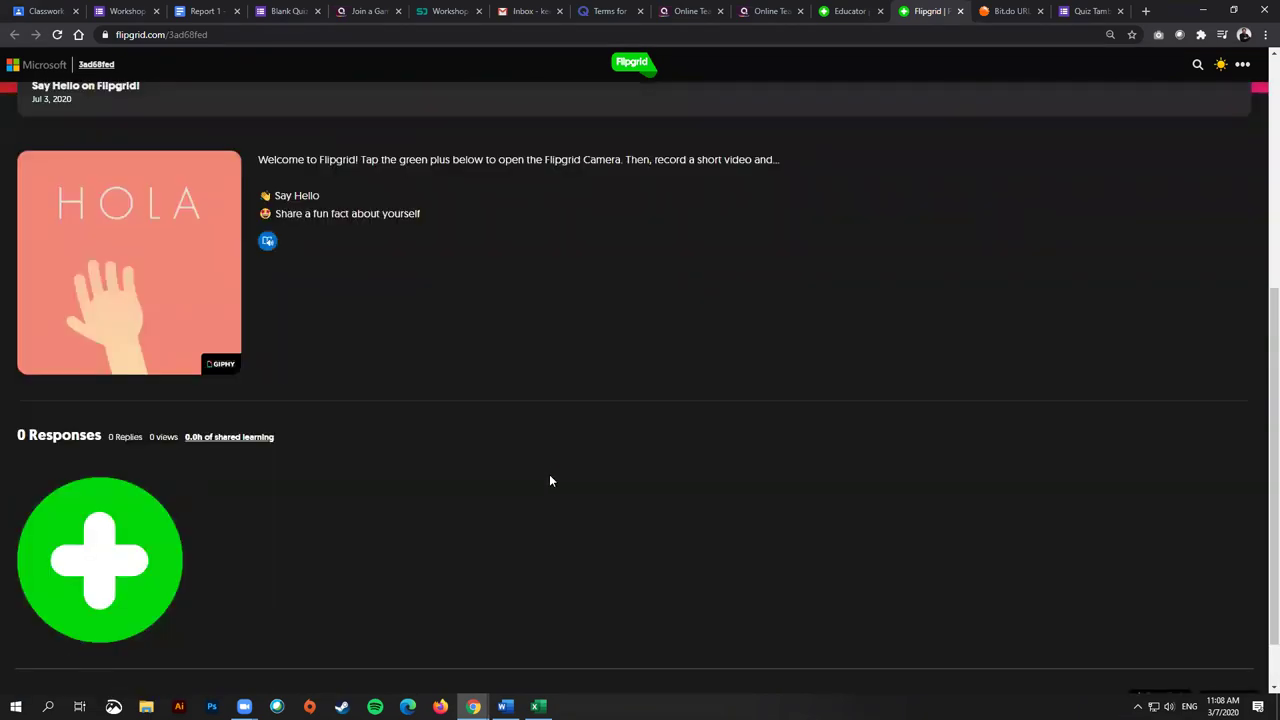
pyautogui.scroll(4, 549, 481)
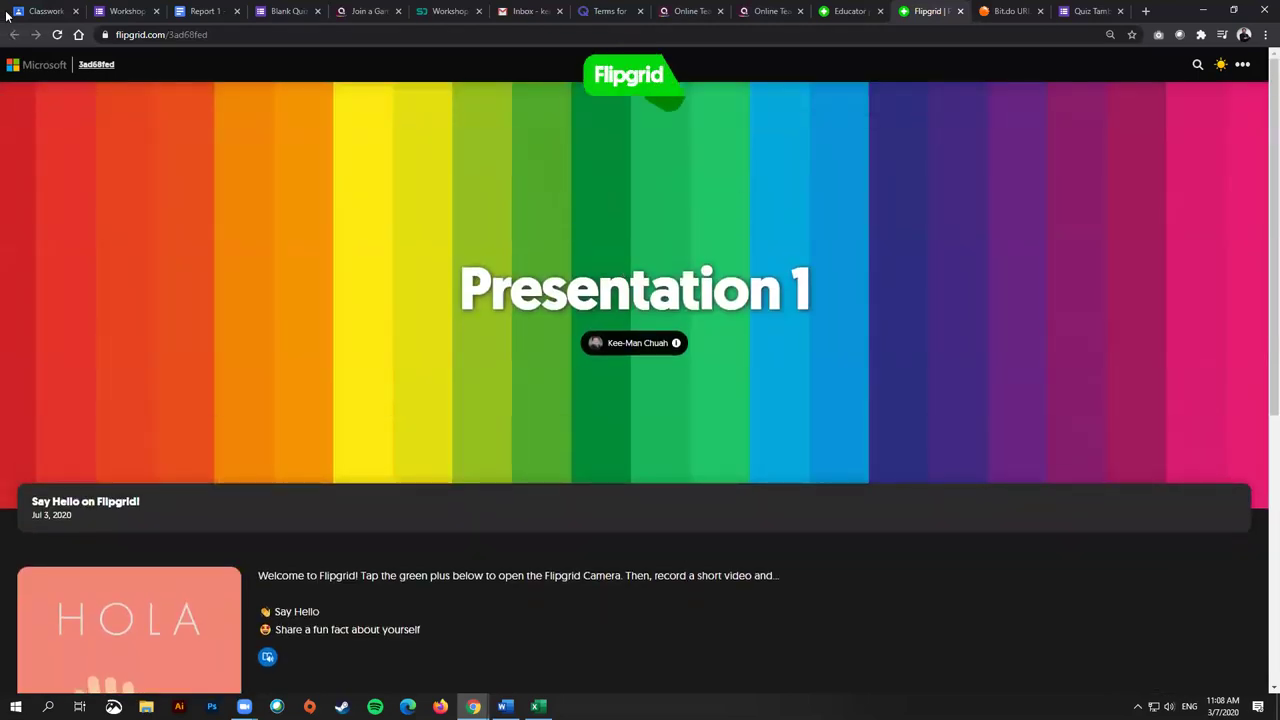
pyautogui.click(960, 11)
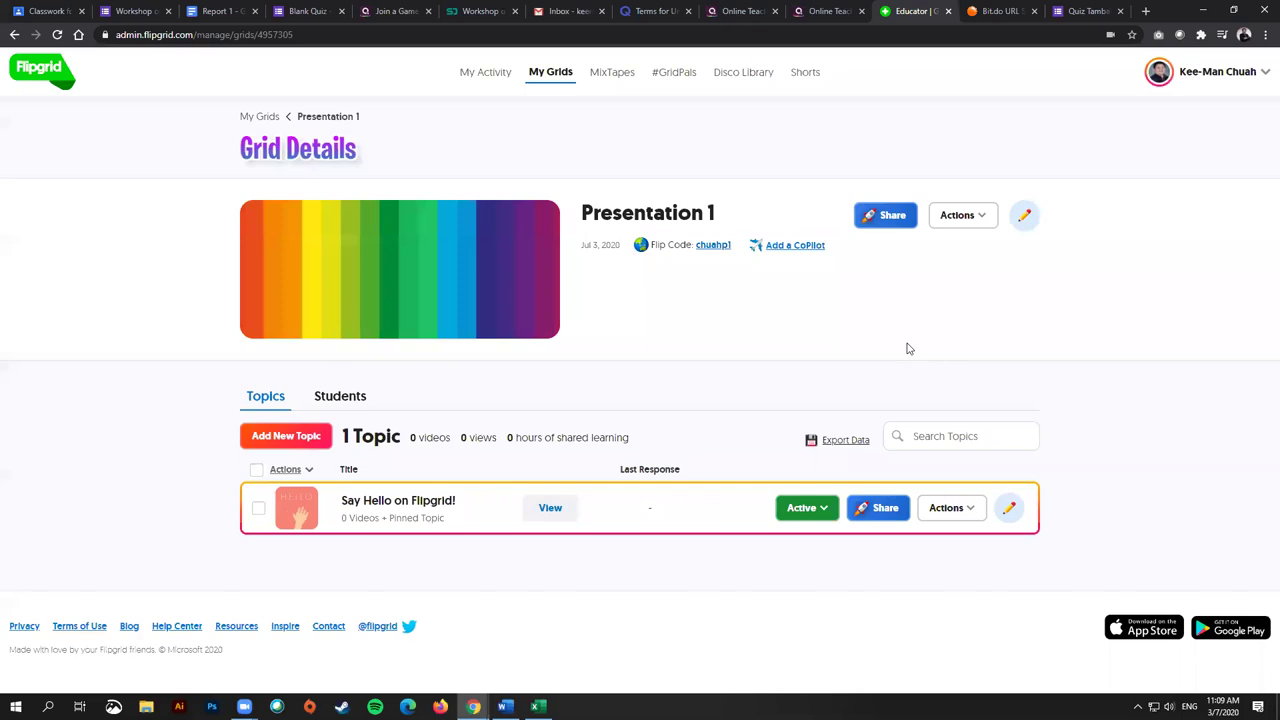
# Step: Close the Flipgrid admin tab, load wakelet.com, and create a new collection
pyautogui.click(948, 12)
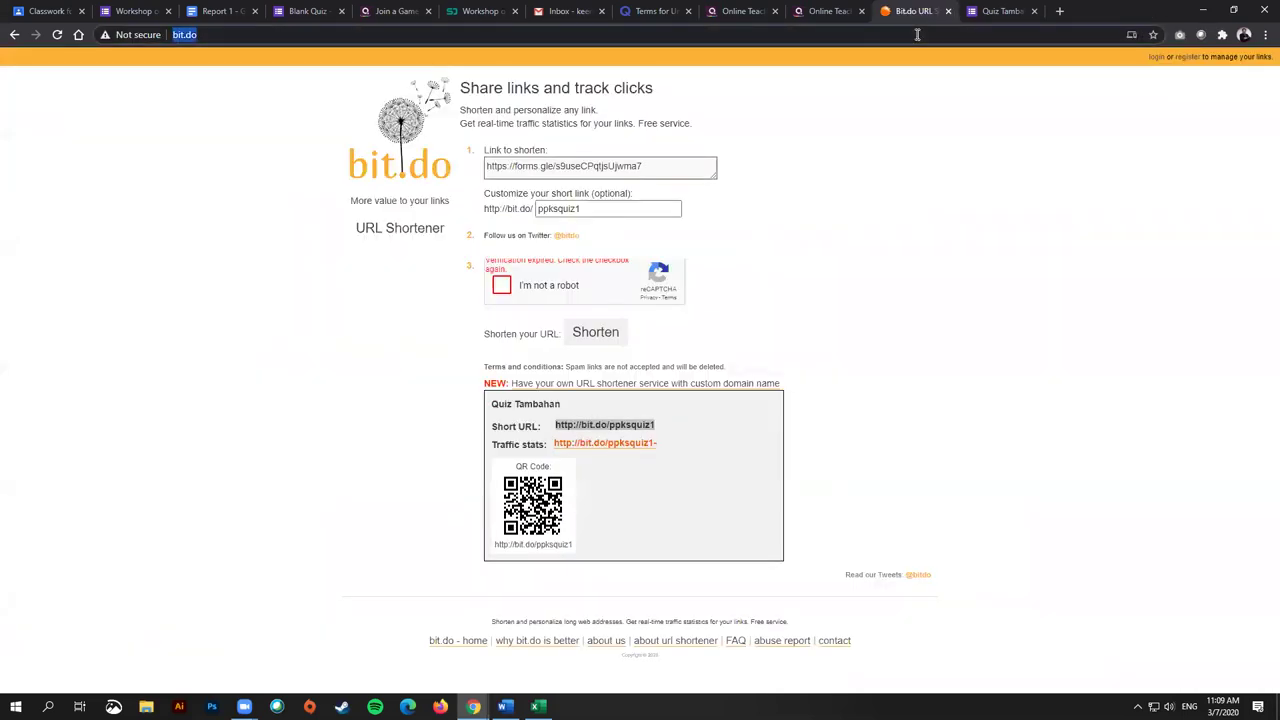
pyautogui.write('wakel')
pyautogui.press('Return')
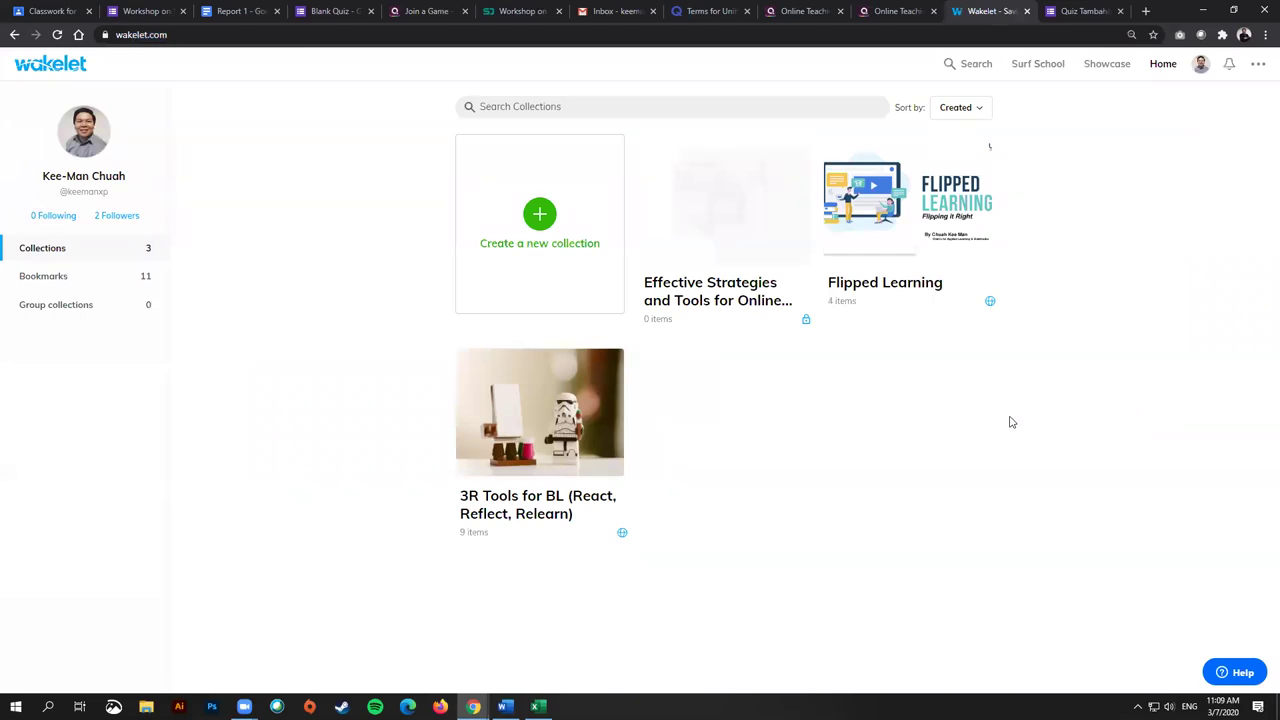
pyautogui.click(554, 264)
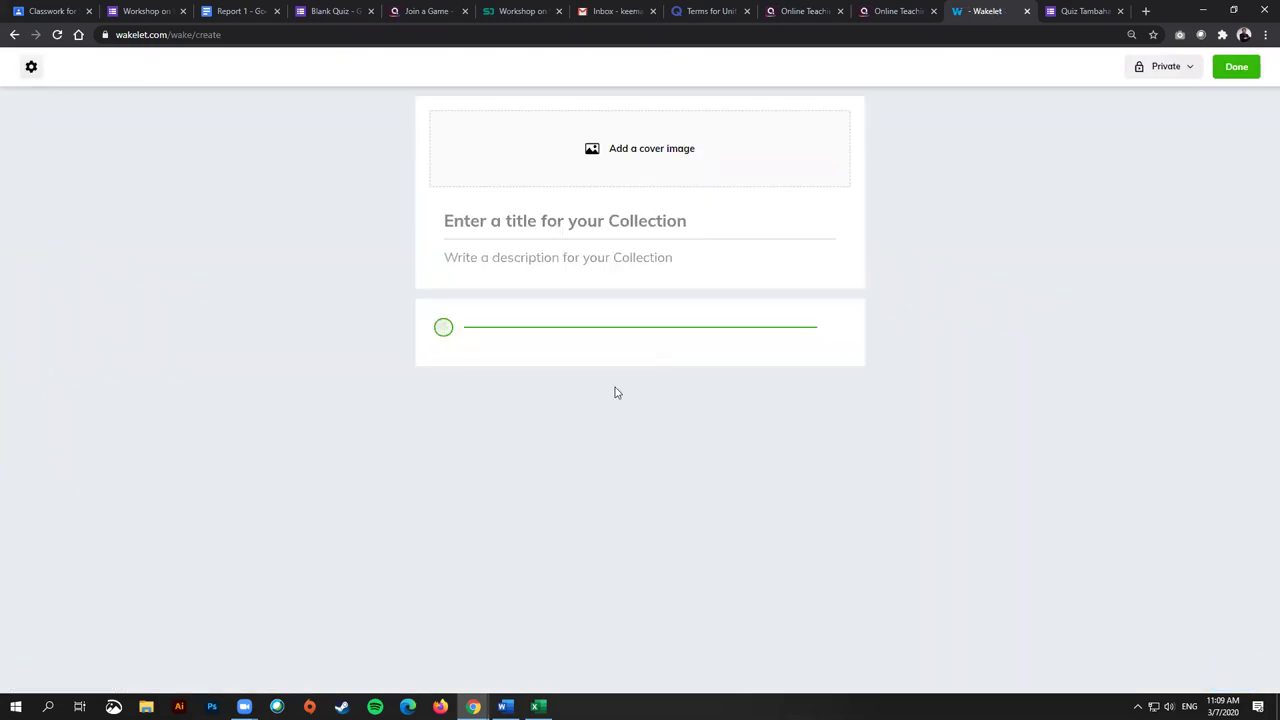